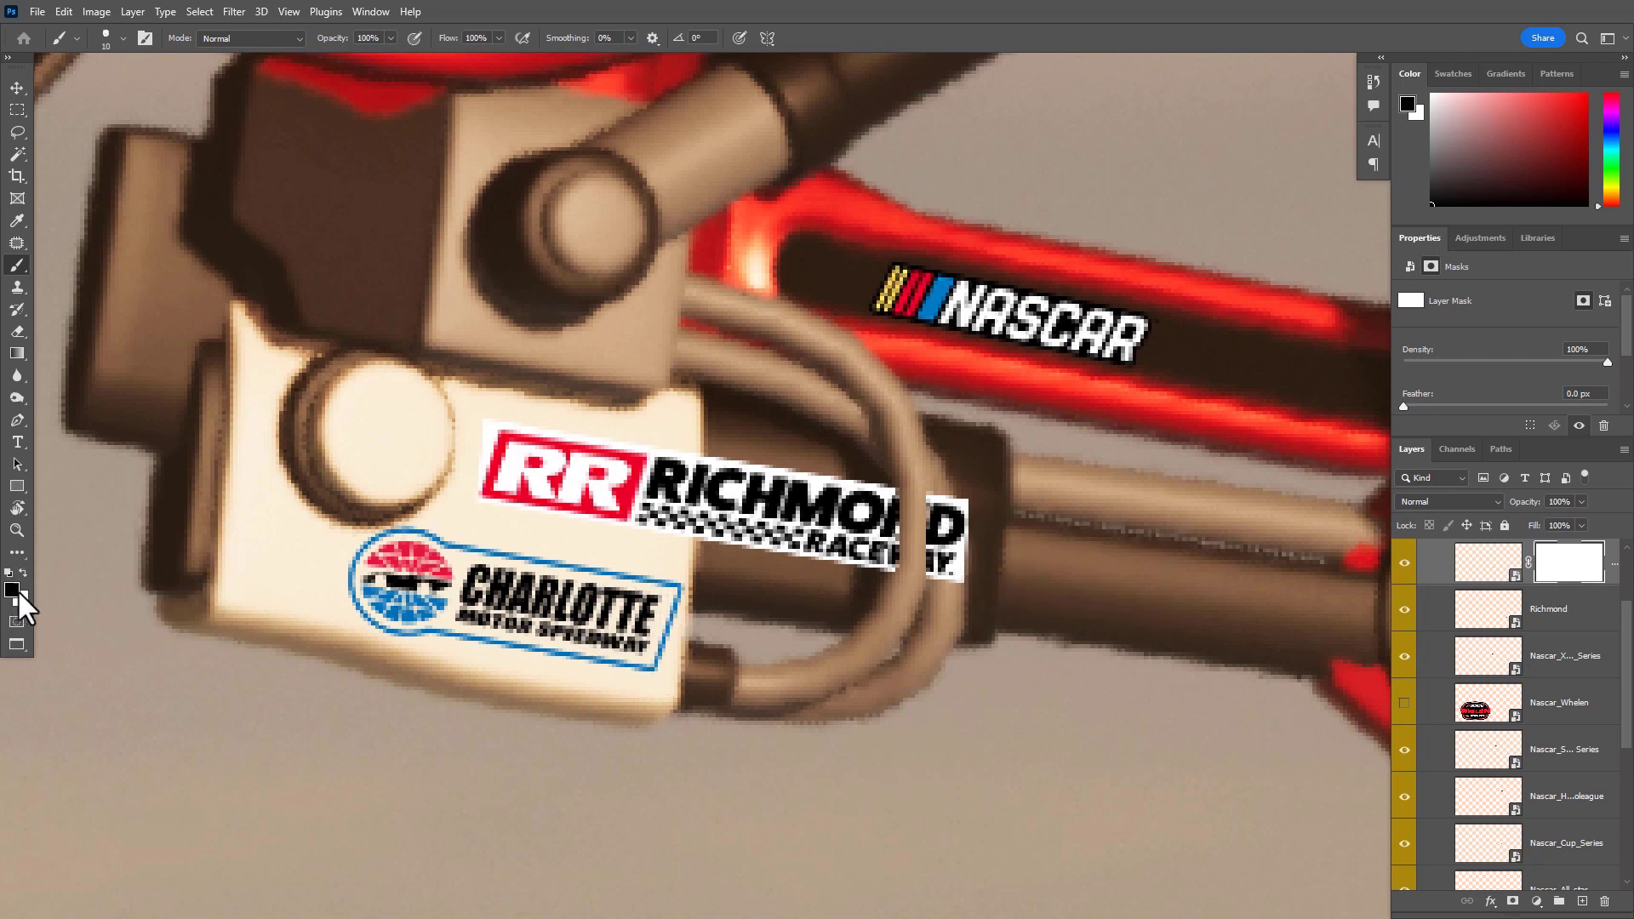
Paint white on the Richmond decal's layer mask to restore the logo where it crosses the hoses
key(x)
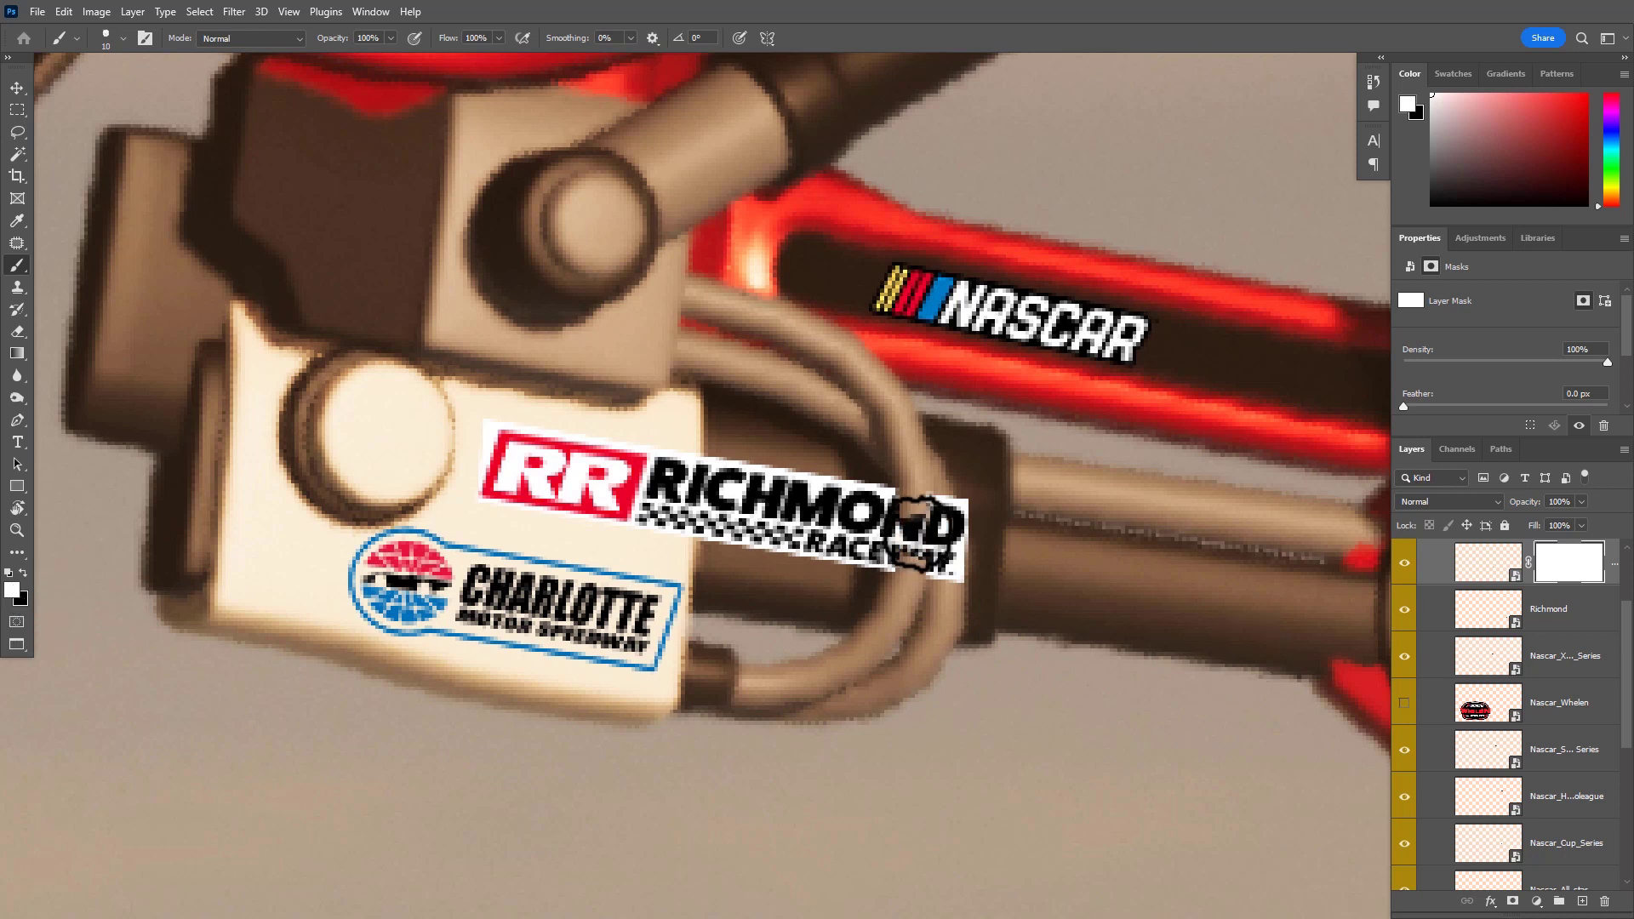
mouse_move(924, 544)
mouse_down()
mouse_move(898, 503)
mouse_move(907, 480)
mouse_move(897, 579)
mouse_up()
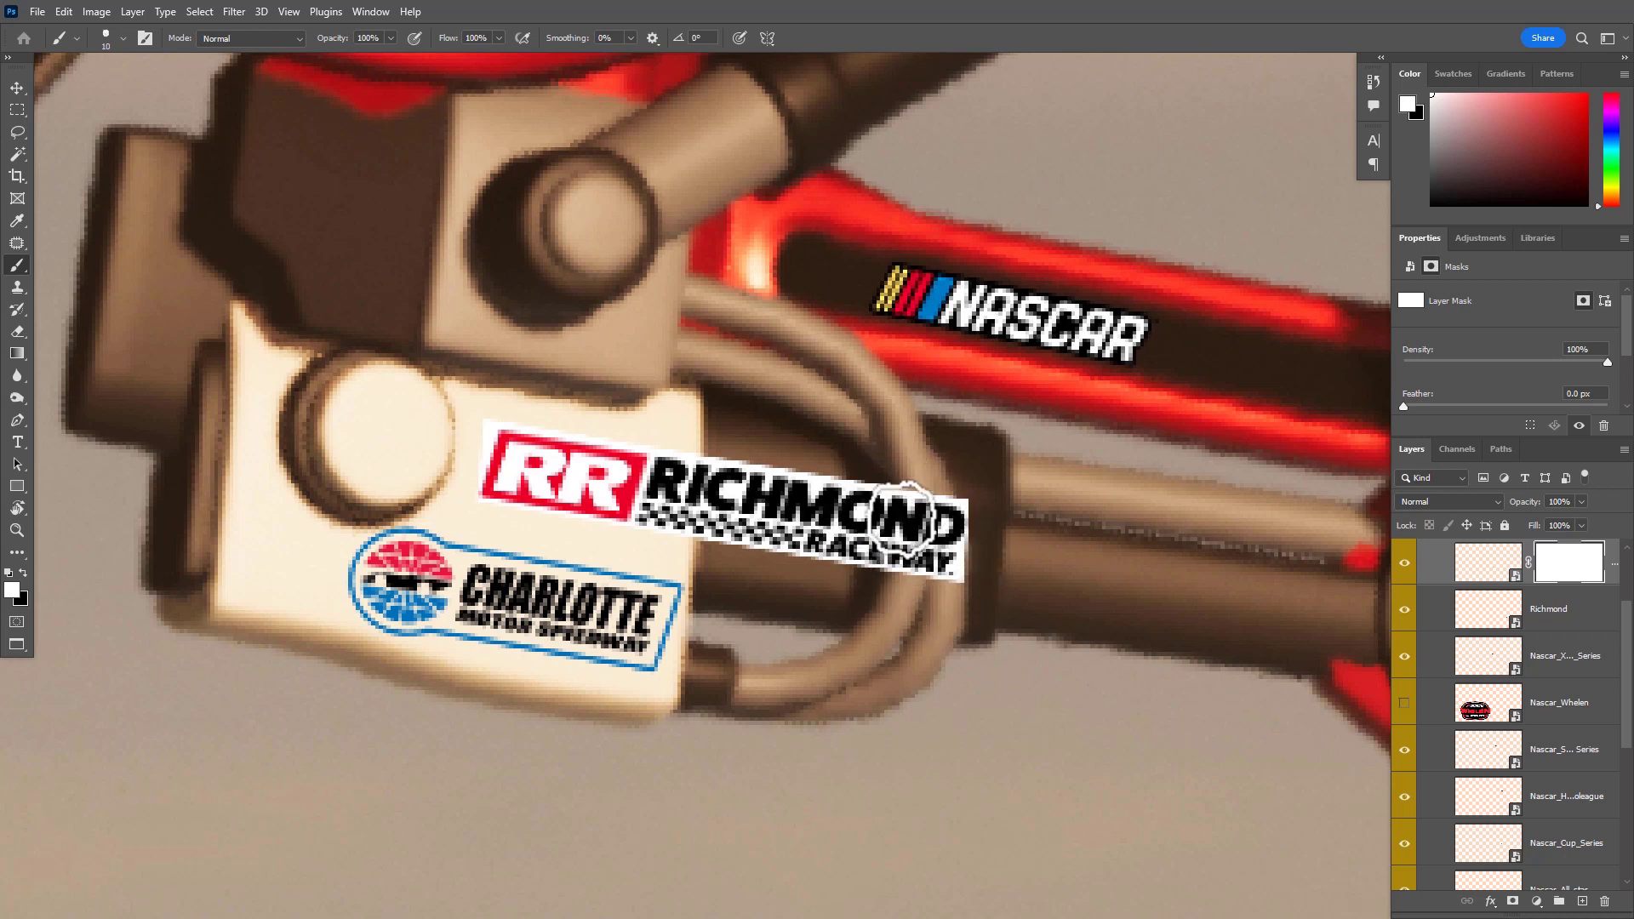
Paint black on the Richmond decal's mask to hide the logo where the hoses pass in front of it
key(x)
mouse_move(908, 521)
mouse_down()
mouse_move(904, 480)
mouse_move(910, 581)
mouse_move(930, 493)
mouse_move(1042, 545)
mouse_up()
mouse_move(1023, 641)
mouse_down()
mouse_move(924, 519)
mouse_move(984, 498)
mouse_move(941, 587)
mouse_move(873, 542)
mouse_up()
drag(873, 542, 808, 578)
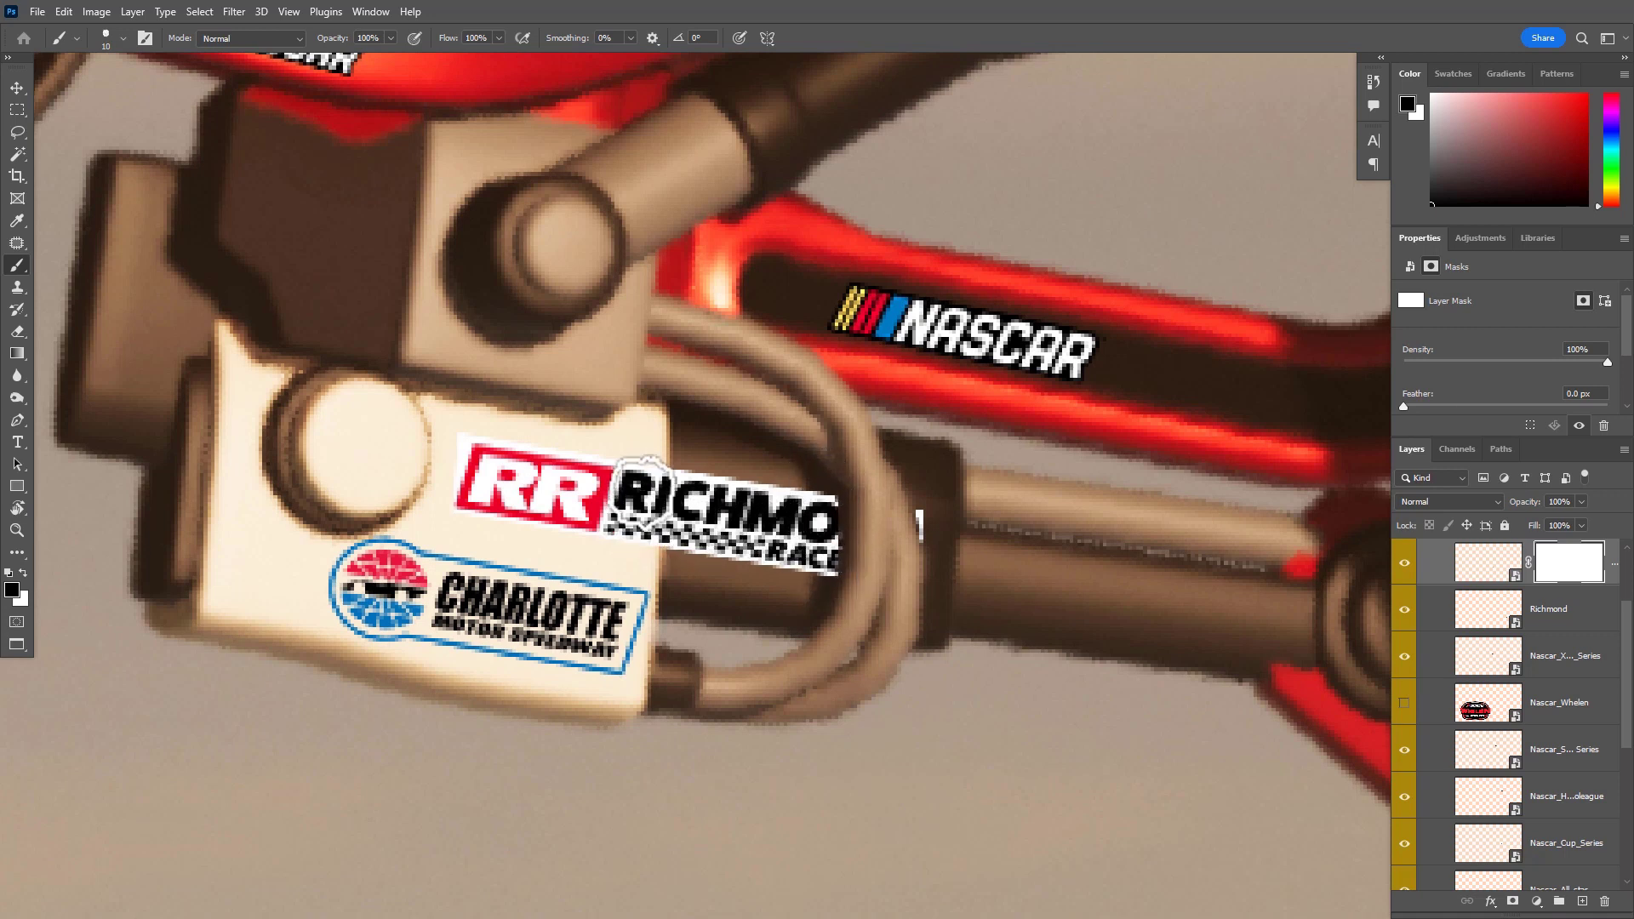
Mask out the part of the Richmond logo that overlaps the cream box beside the cylinder
mouse_move(646, 467)
mouse_down()
mouse_move(644, 534)
mouse_move(647, 459)
mouse_up()
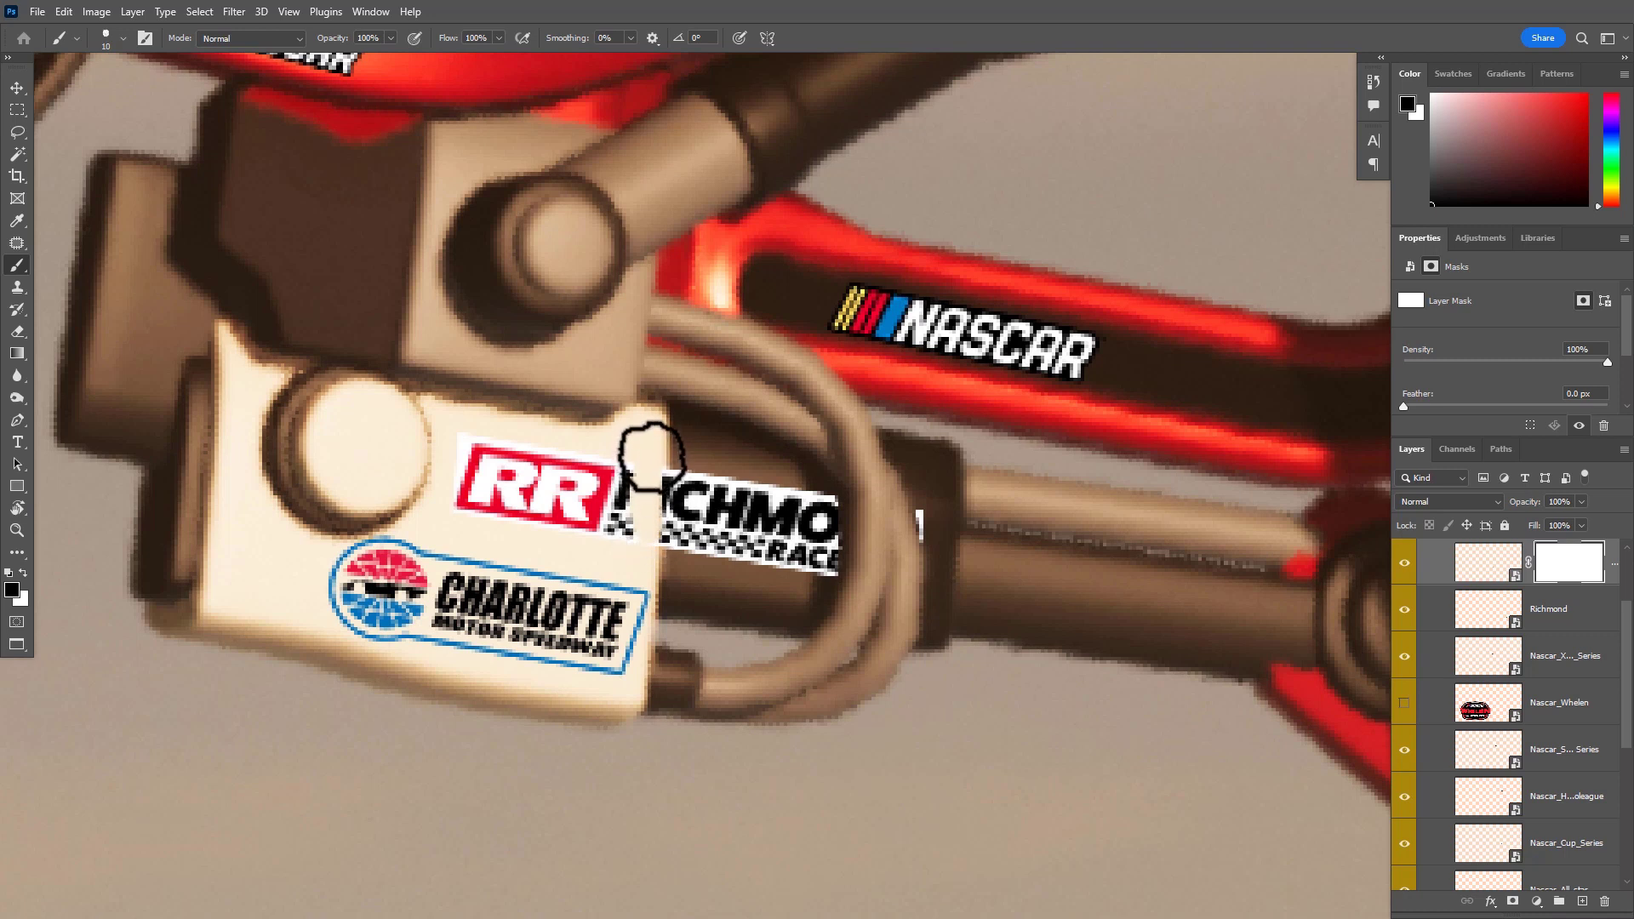
mouse_move(644, 551)
mouse_down()
mouse_move(638, 445)
mouse_move(616, 532)
mouse_move(467, 450)
mouse_move(457, 425)
mouse_move(413, 488)
mouse_move(478, 512)
mouse_move(457, 453)
mouse_move(518, 519)
mouse_move(570, 523)
mouse_move(446, 489)
mouse_move(485, 515)
mouse_move(580, 452)
mouse_move(504, 442)
mouse_move(521, 491)
mouse_move(581, 522)
mouse_move(656, 501)
mouse_up()
click(655, 499)
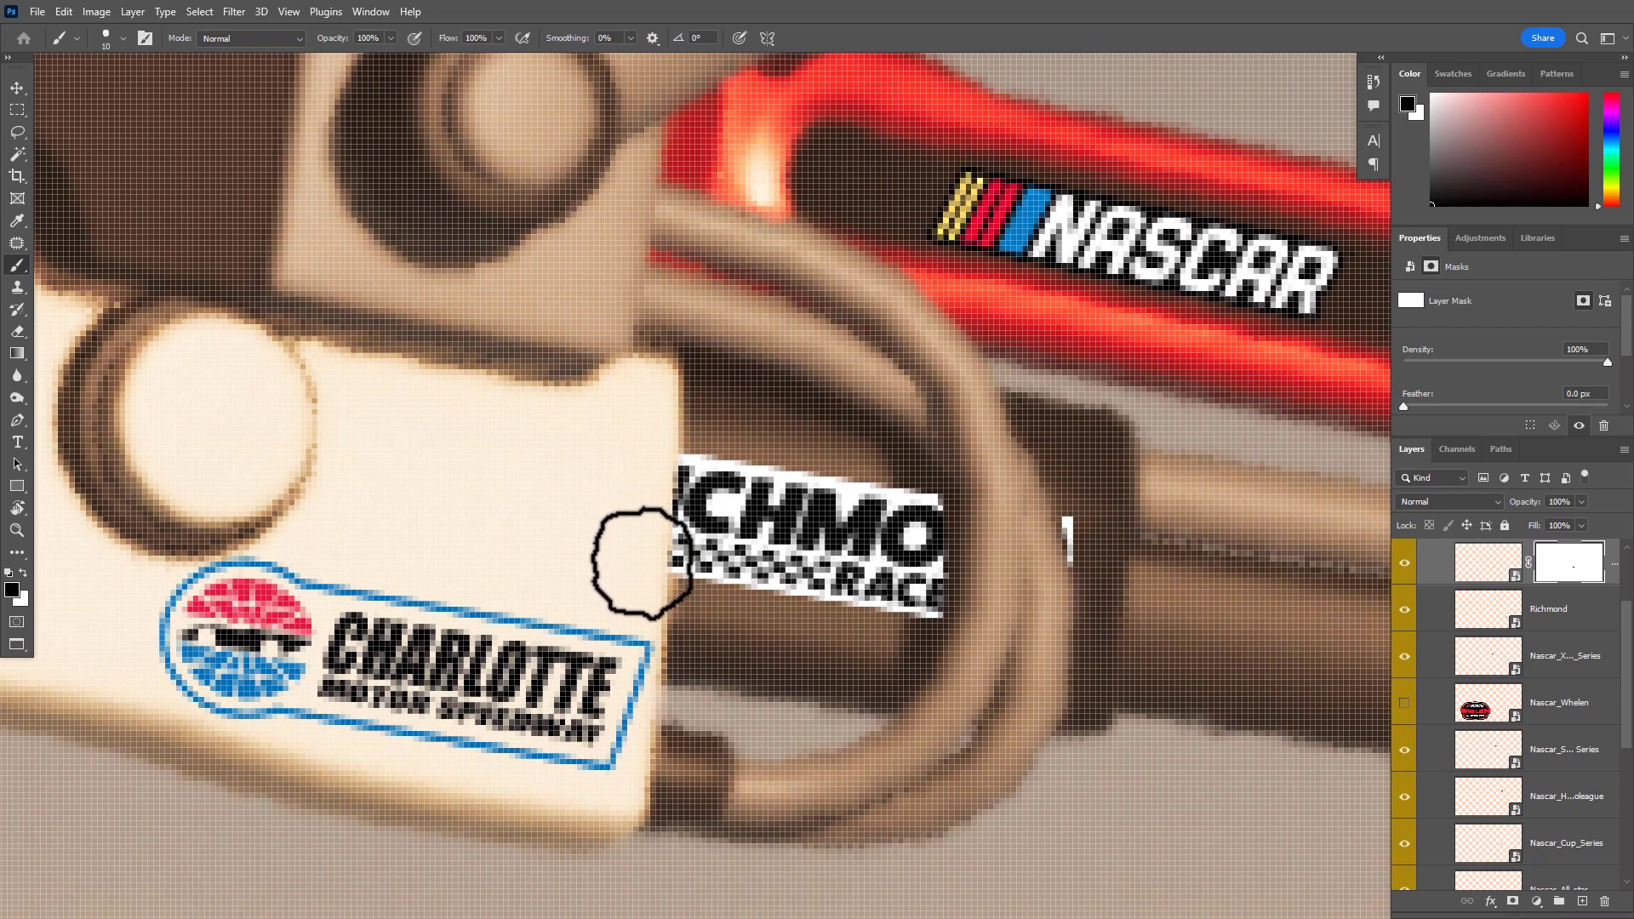
drag(639, 579, 598, 565)
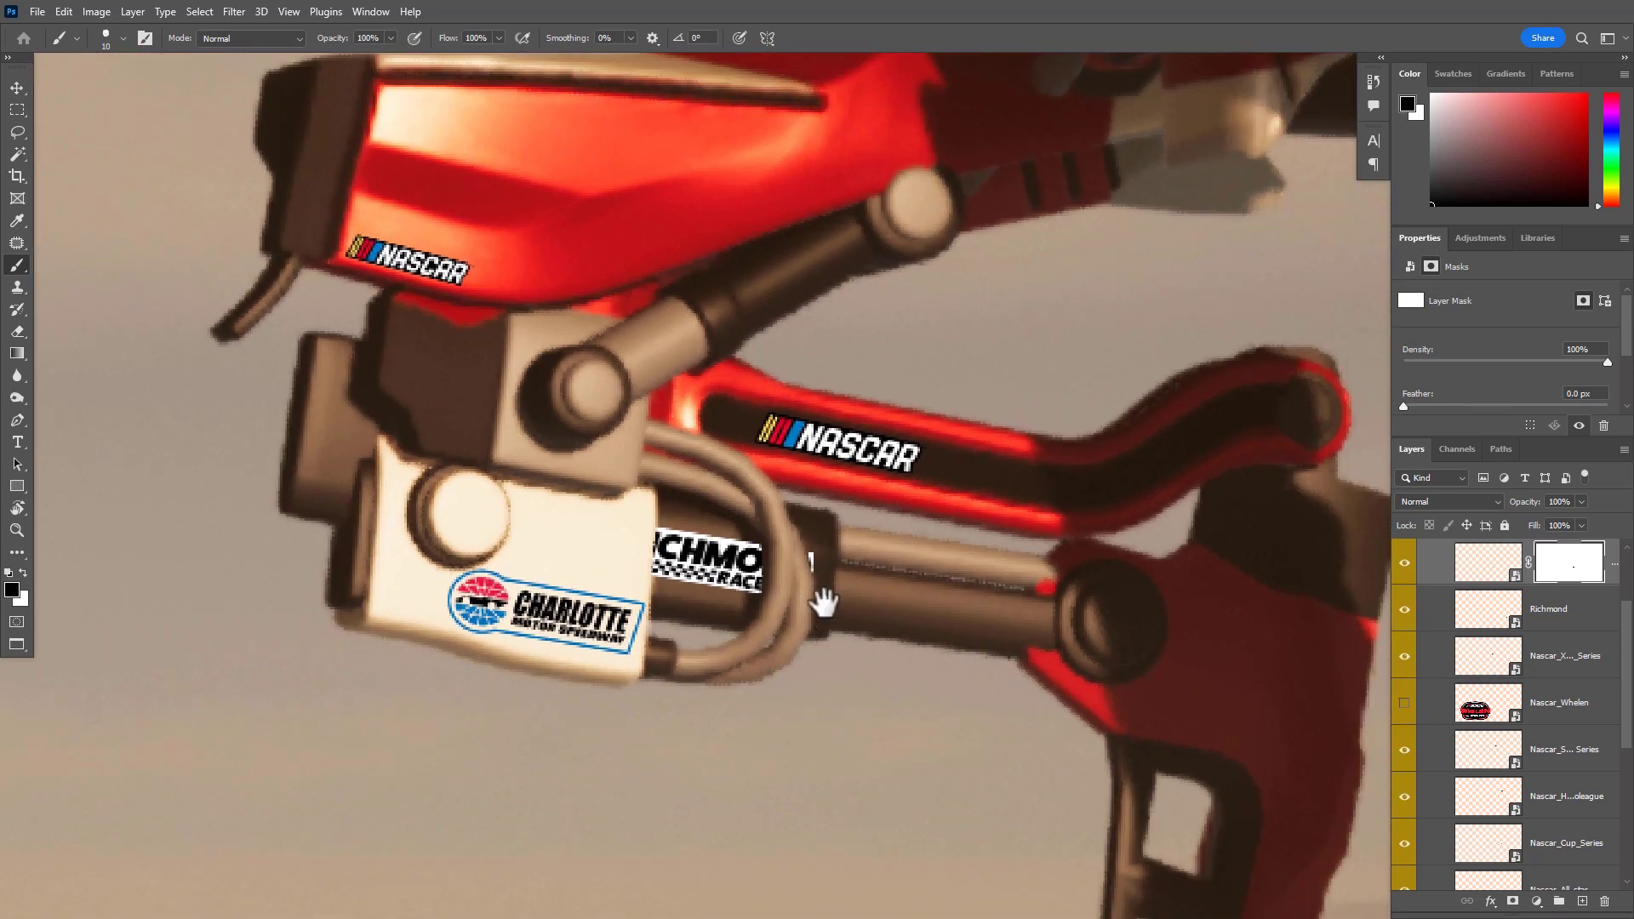
Add a layer mask to the Nascar decal on the dark red-edged arm and paint away the lower edge of its lettering in black
drag(816, 595, 850, 632)
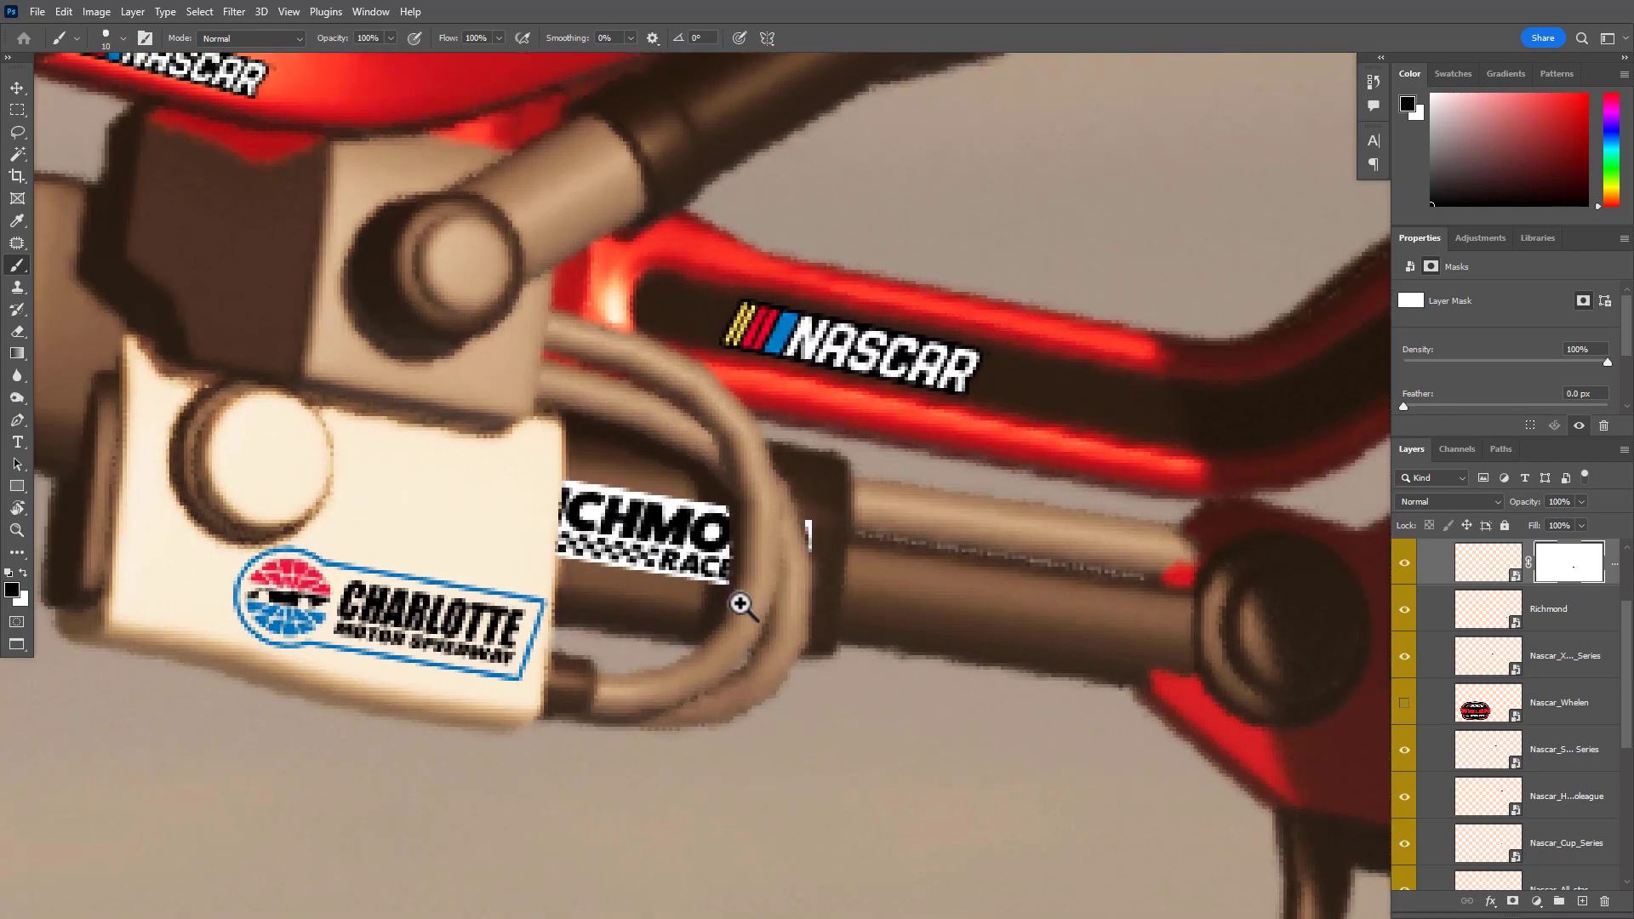
drag(538, 638, 604, 666)
drag(461, 740, 266, 847)
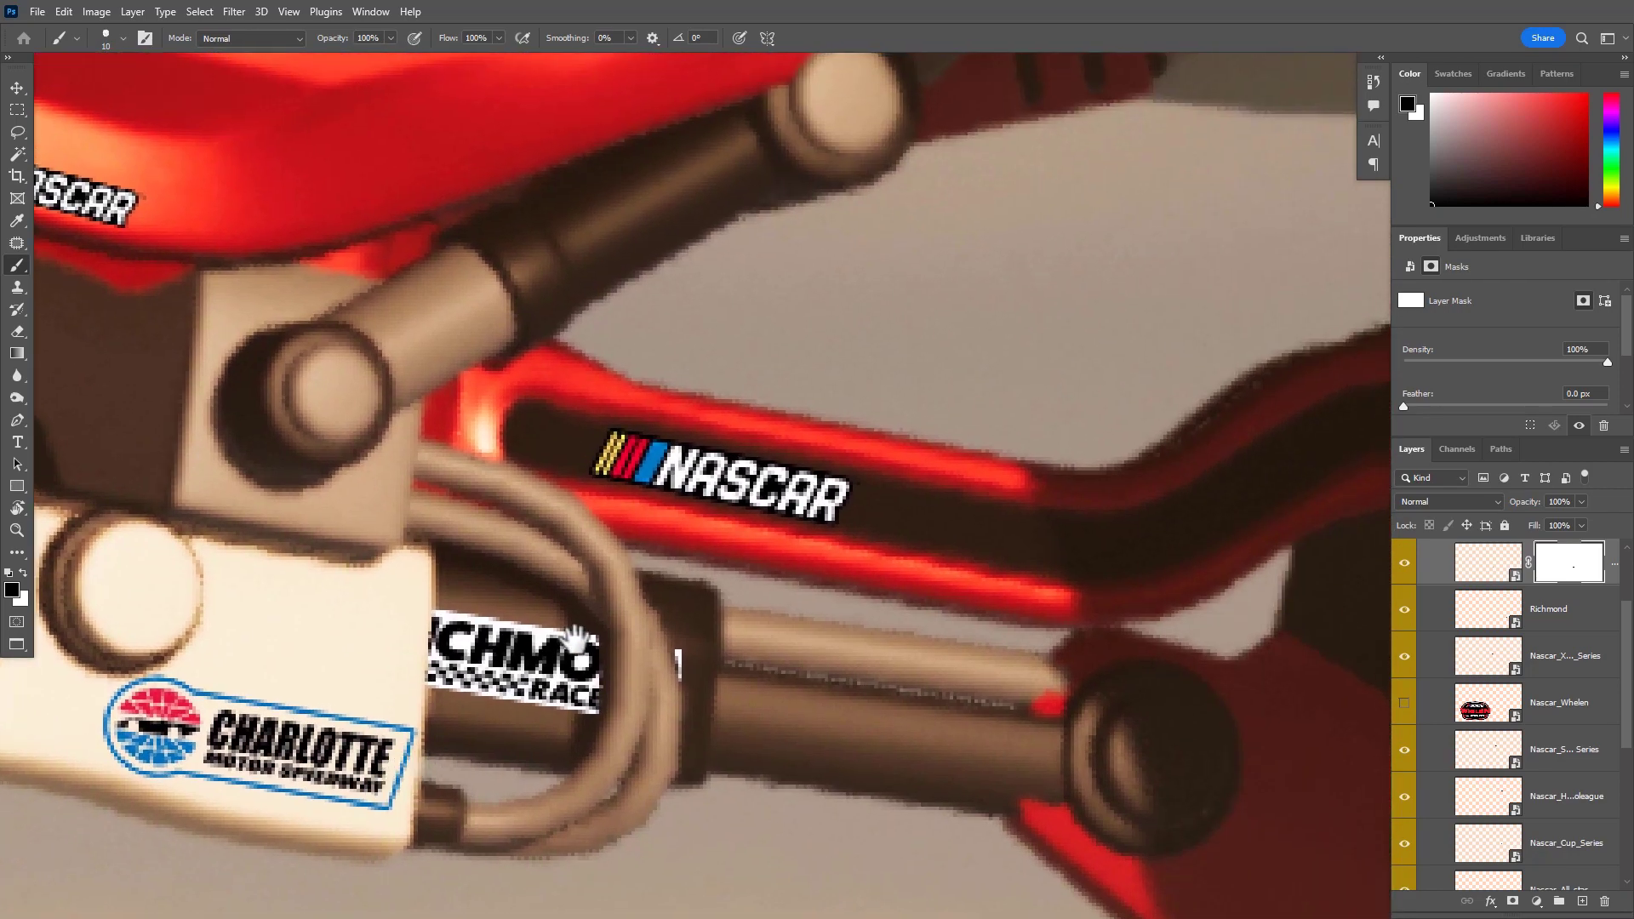
drag(784, 597, 755, 628)
drag(715, 503, 678, 530)
key(v)
click(680, 516)
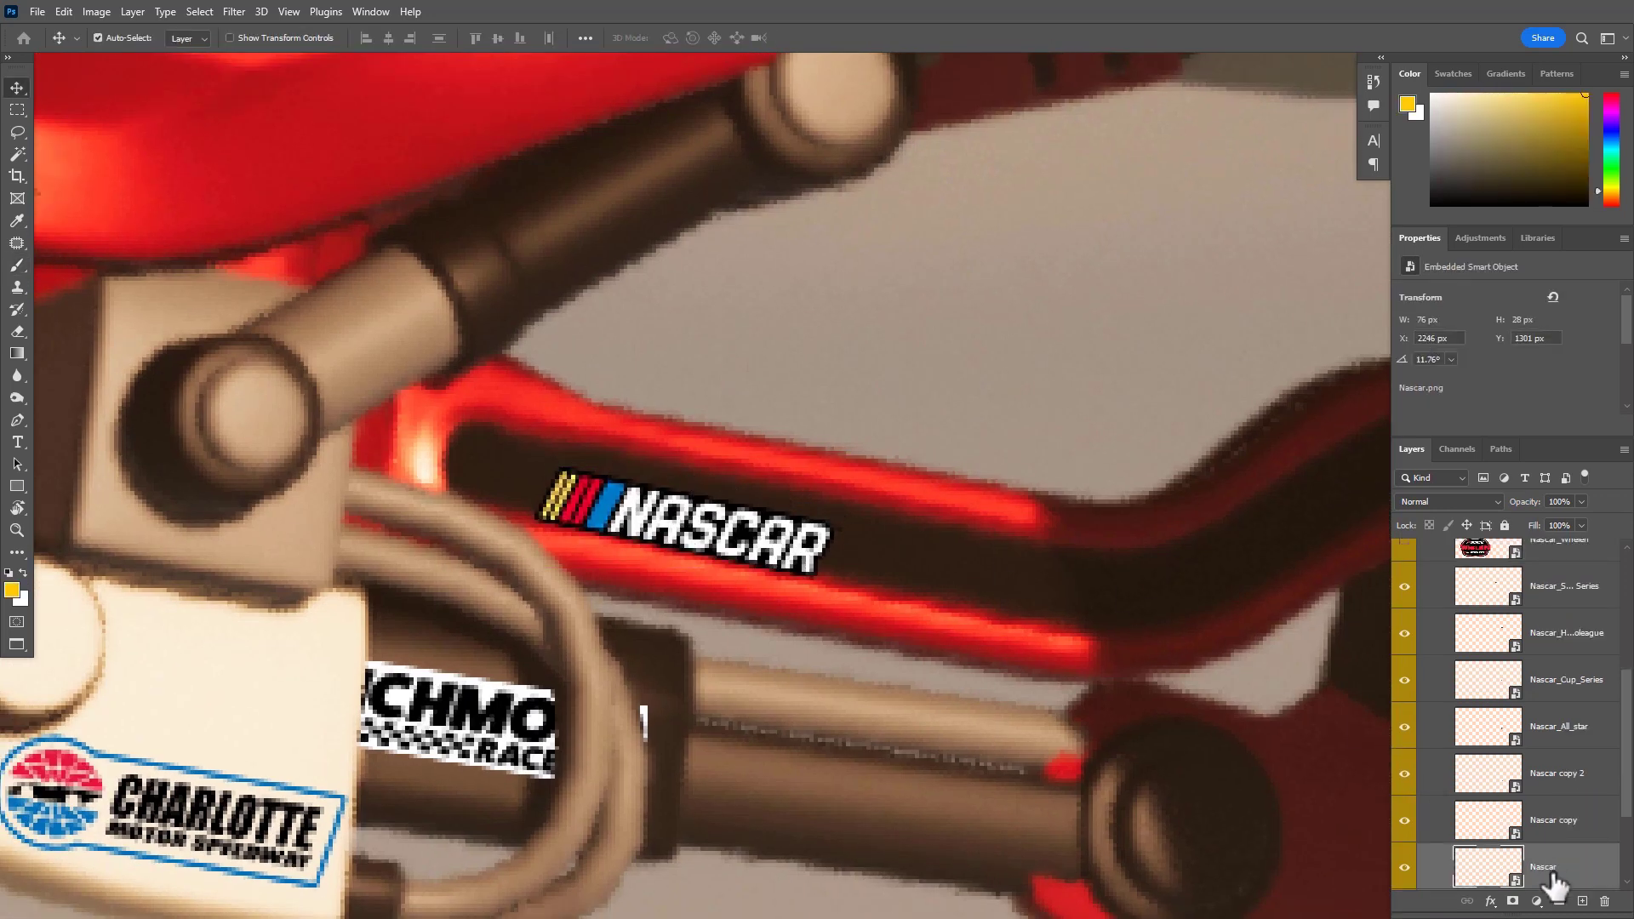
click(1513, 901)
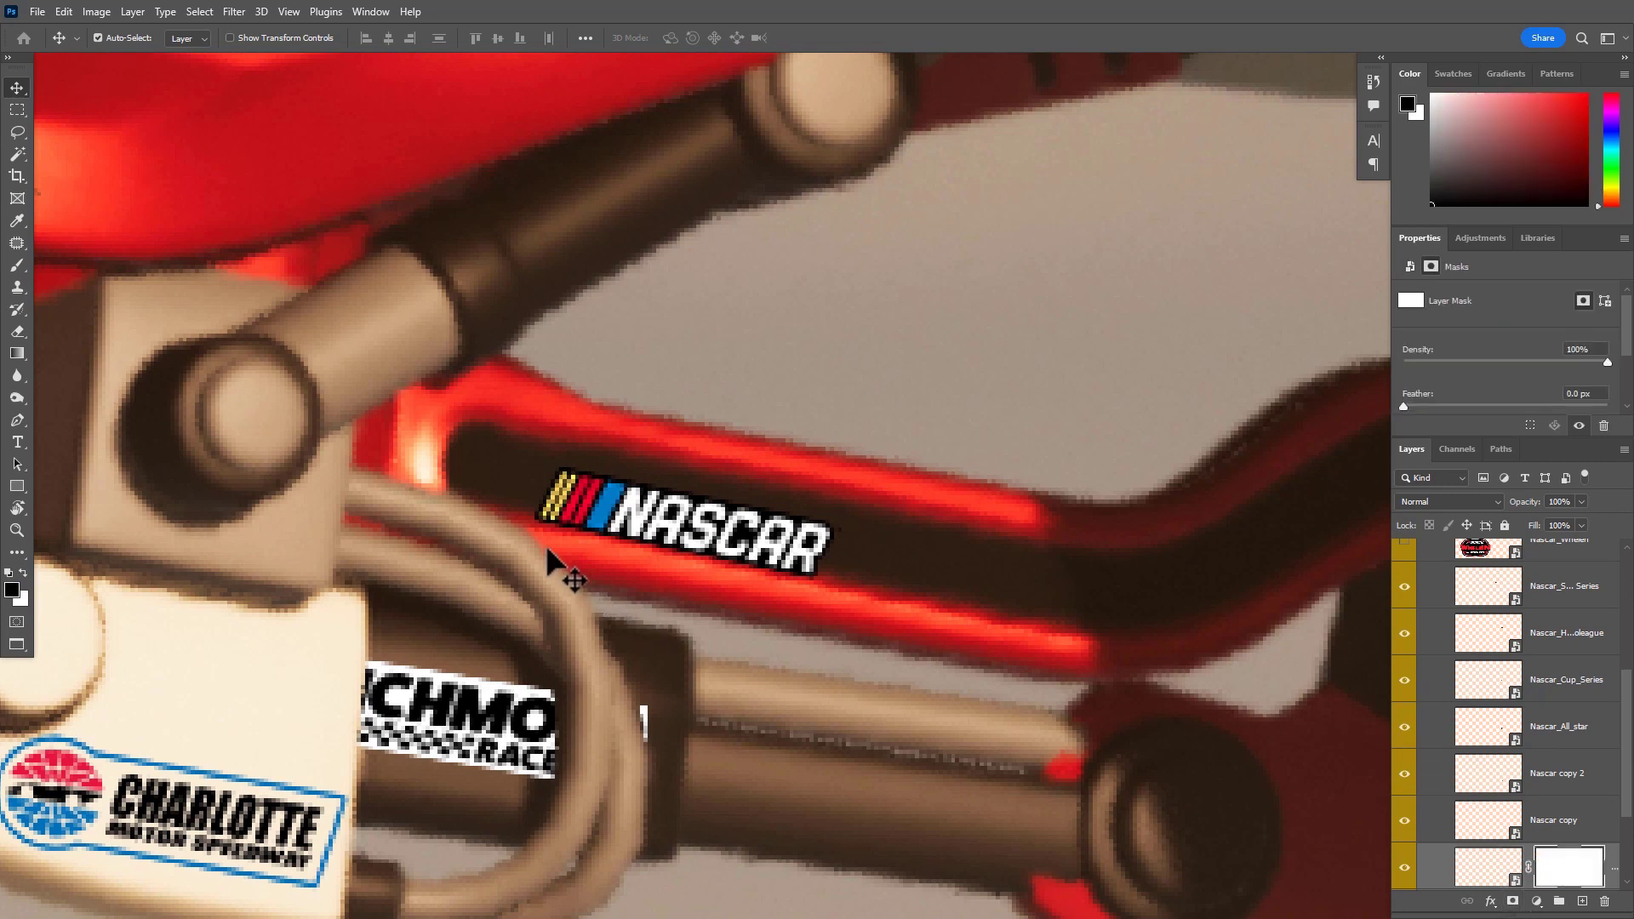
key(b)
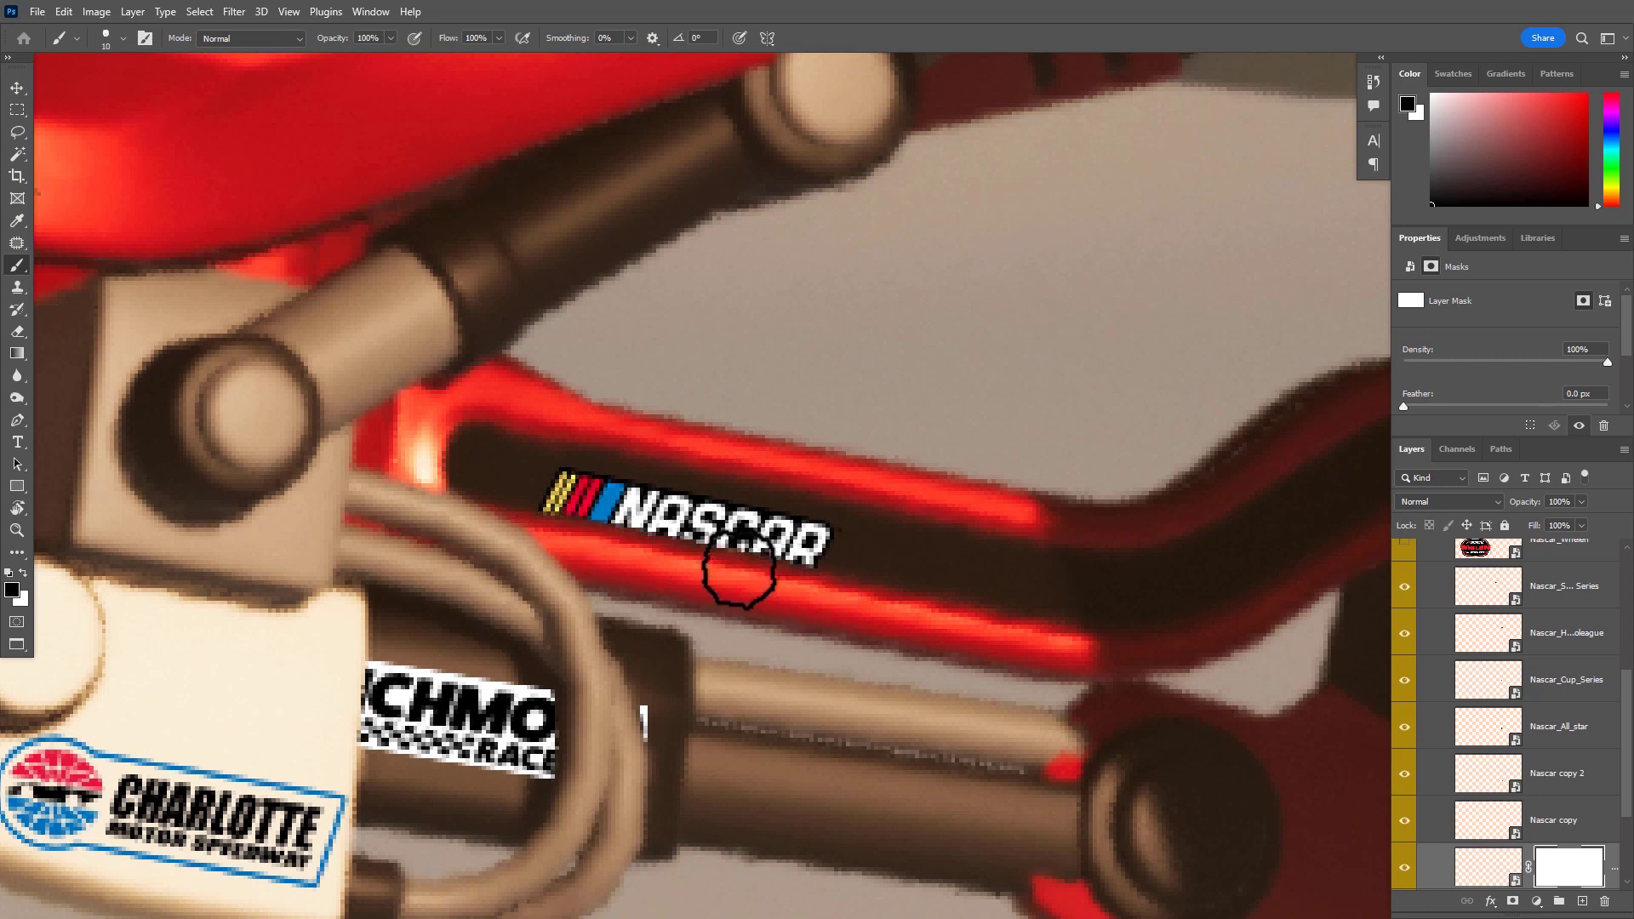
Move the Nascar copy decal on the red front panel down onto the panel's lower edge
key(v)
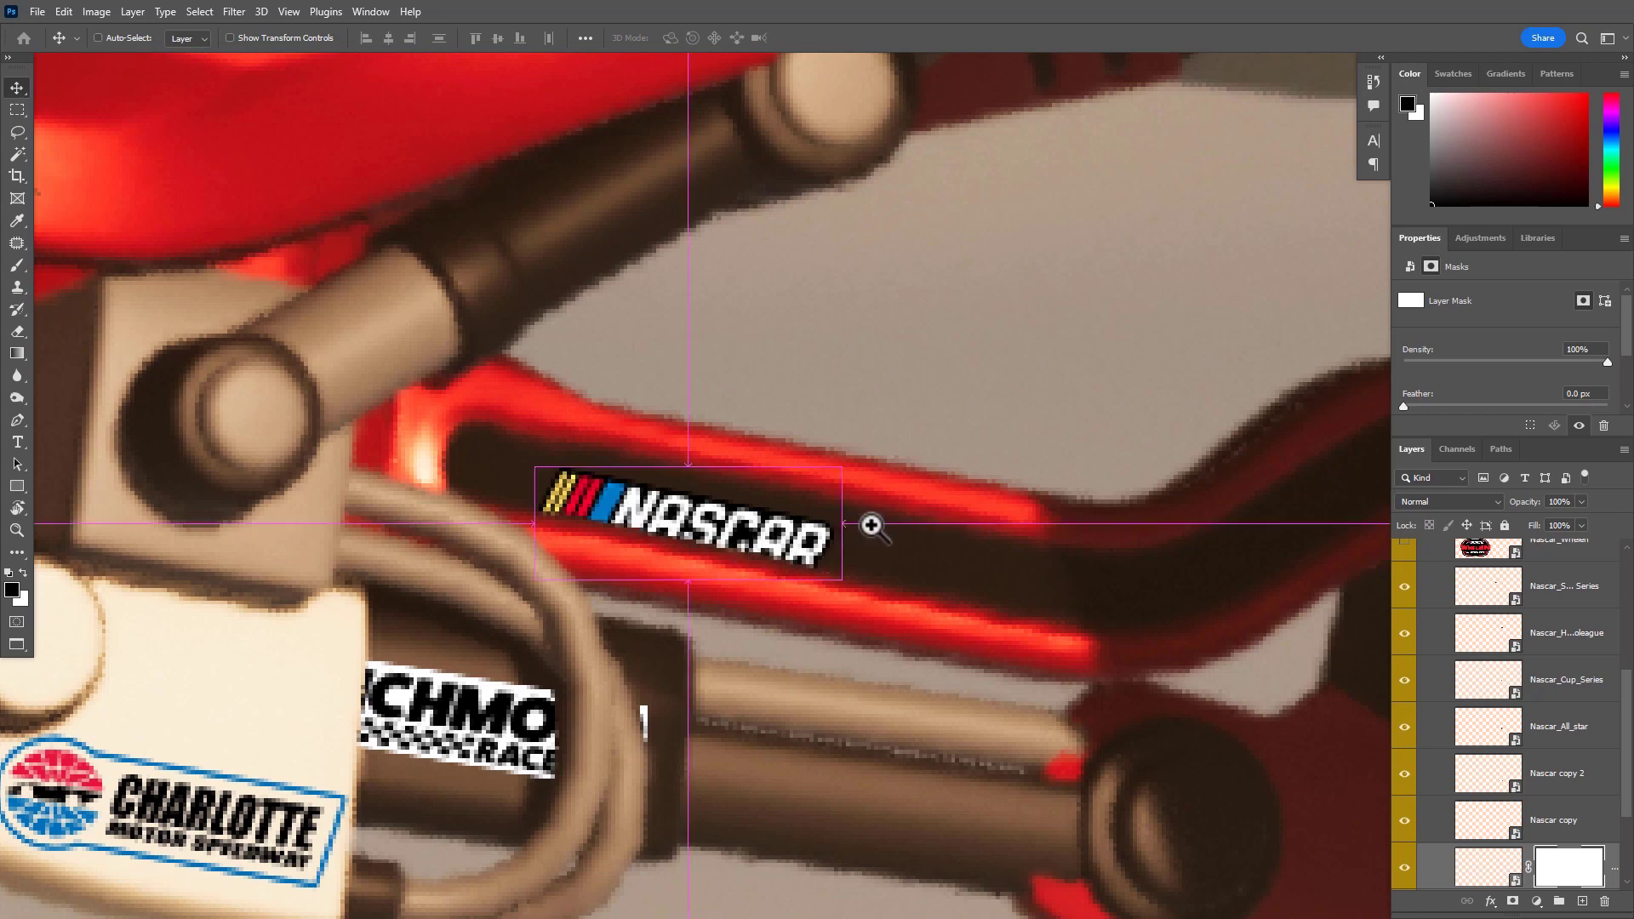
scroll(867, 522, down, 2)
drag(421, 391, 601, 517)
scroll(496, 467, up, 3)
drag(512, 476, 546, 458)
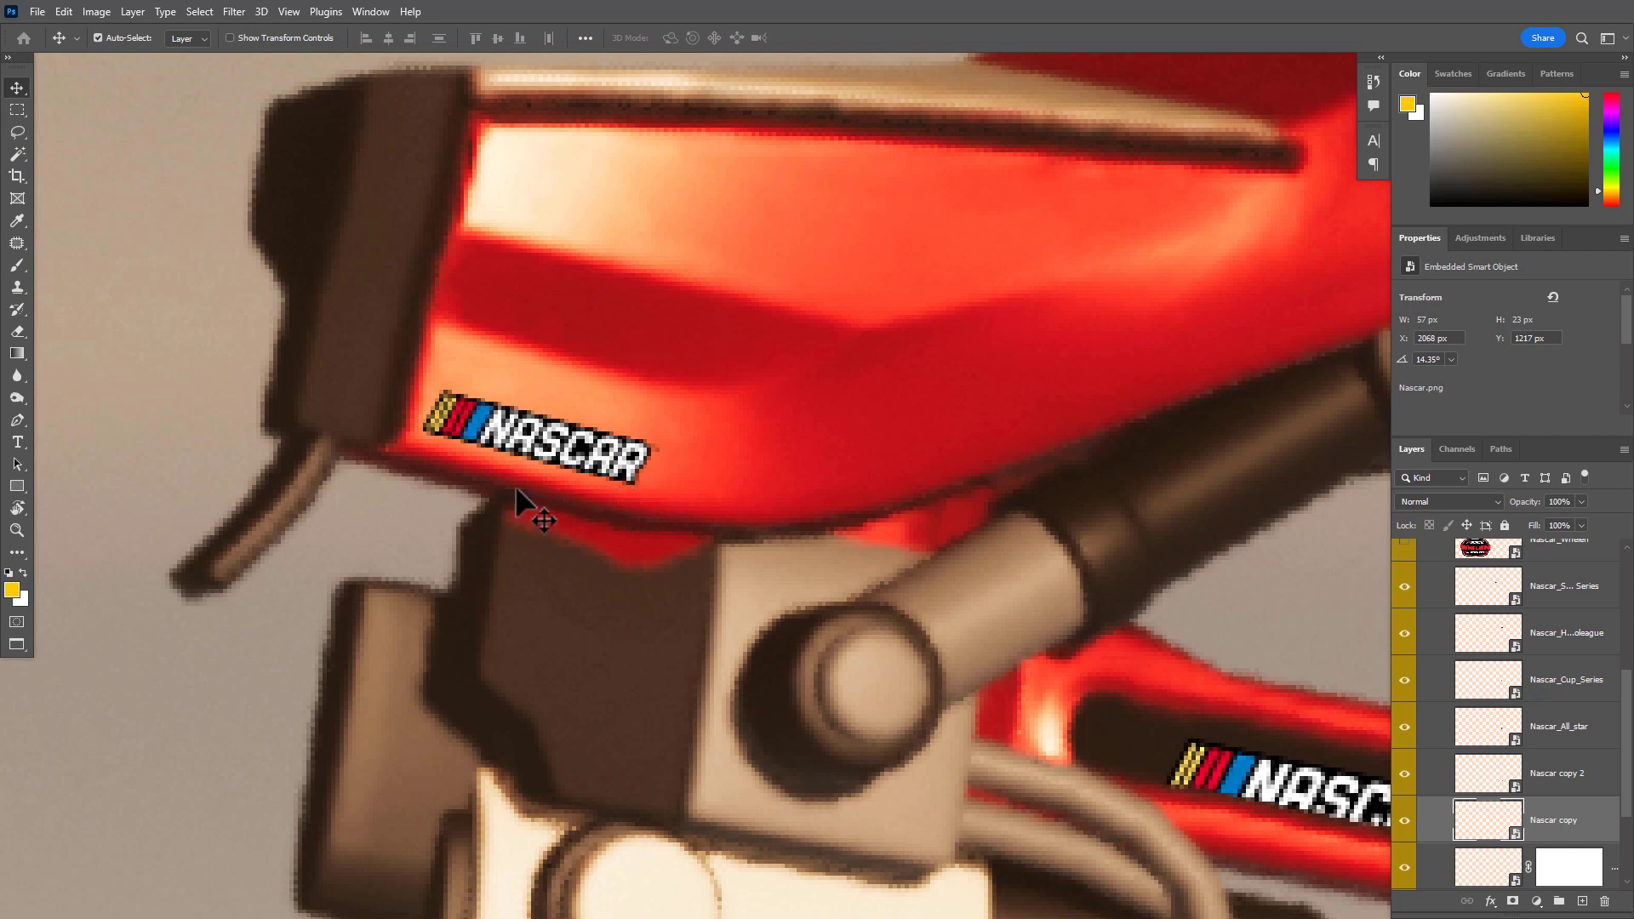
drag(564, 461, 551, 491)
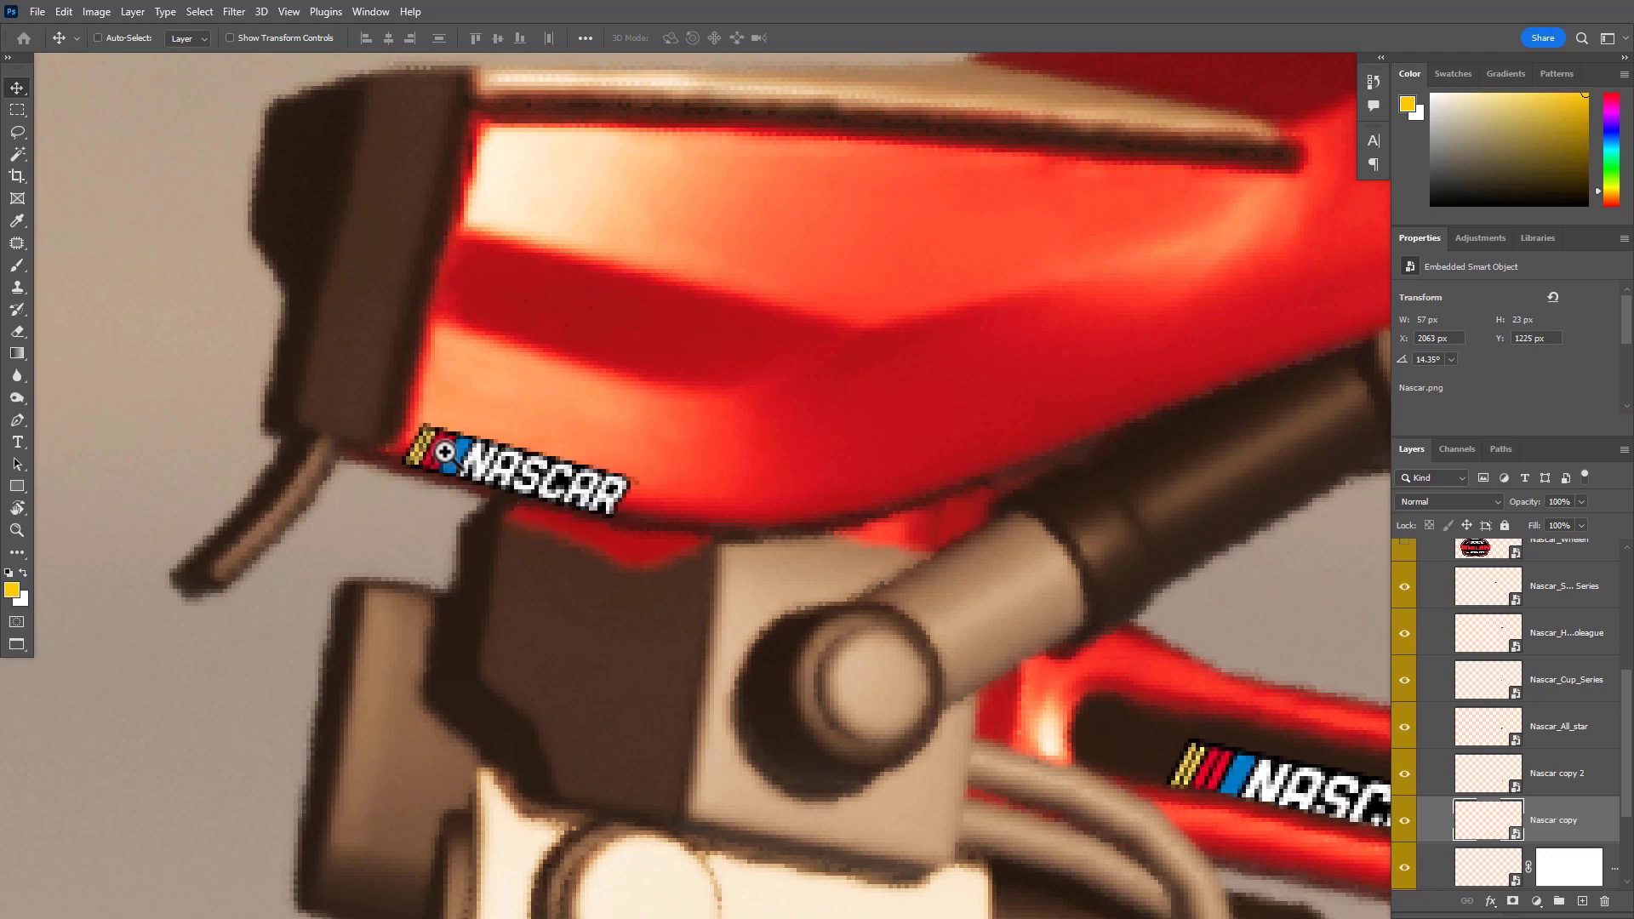
Try to warp the Nascar copy decal so it follows the curved lower edge of the red front panel
scroll(508, 491, up, 3)
key(ctrl+t)
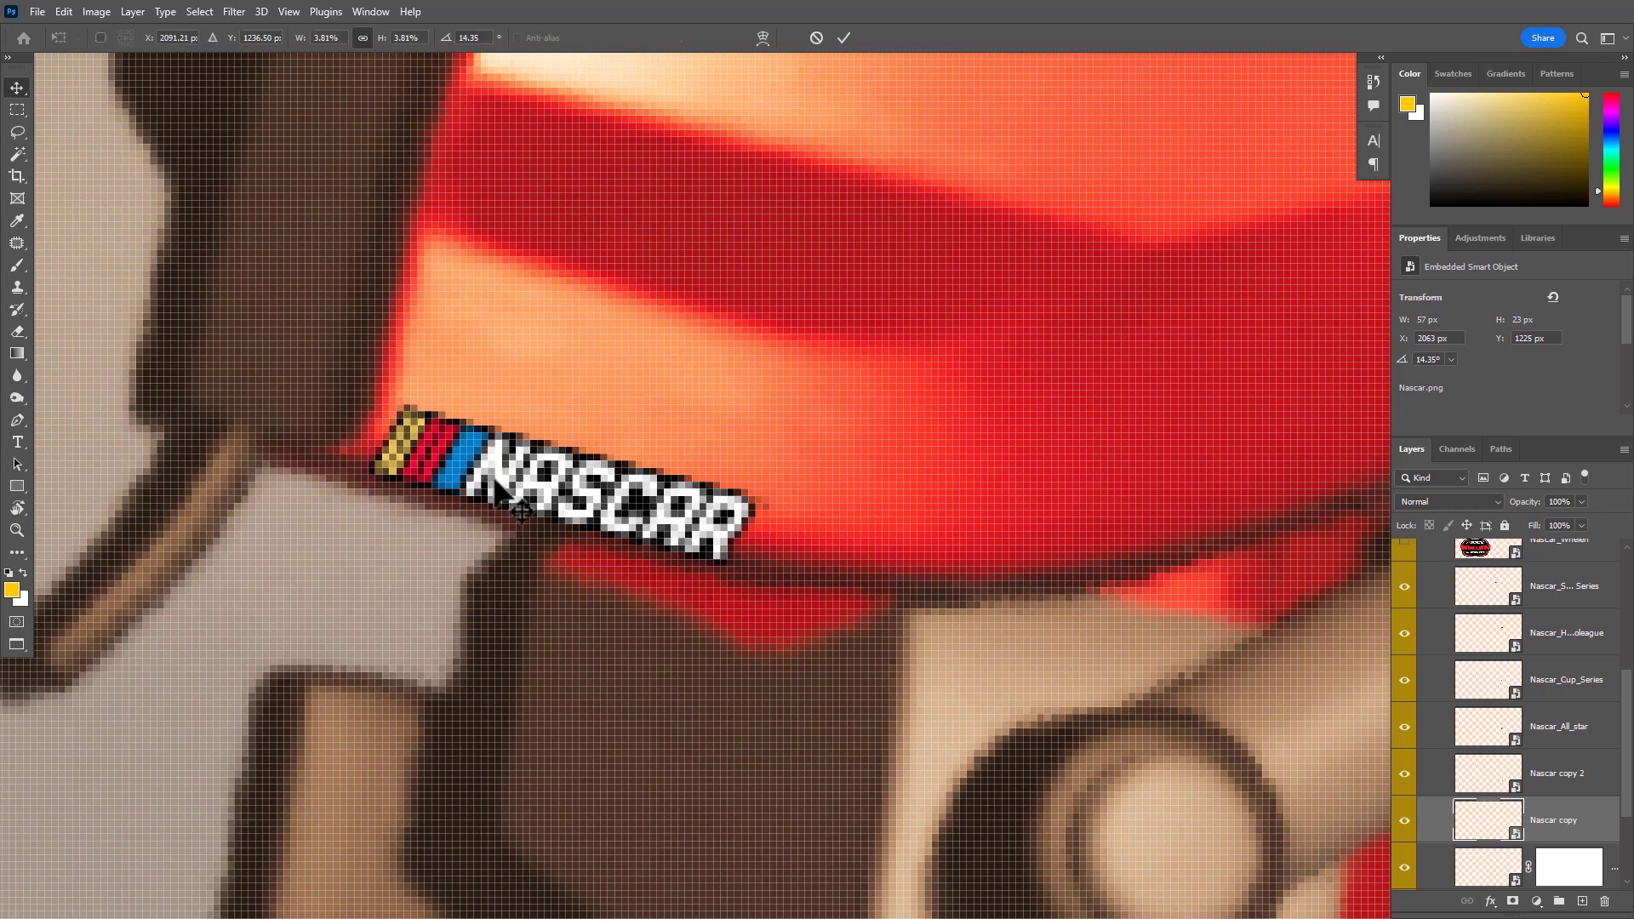
right_click(489, 468)
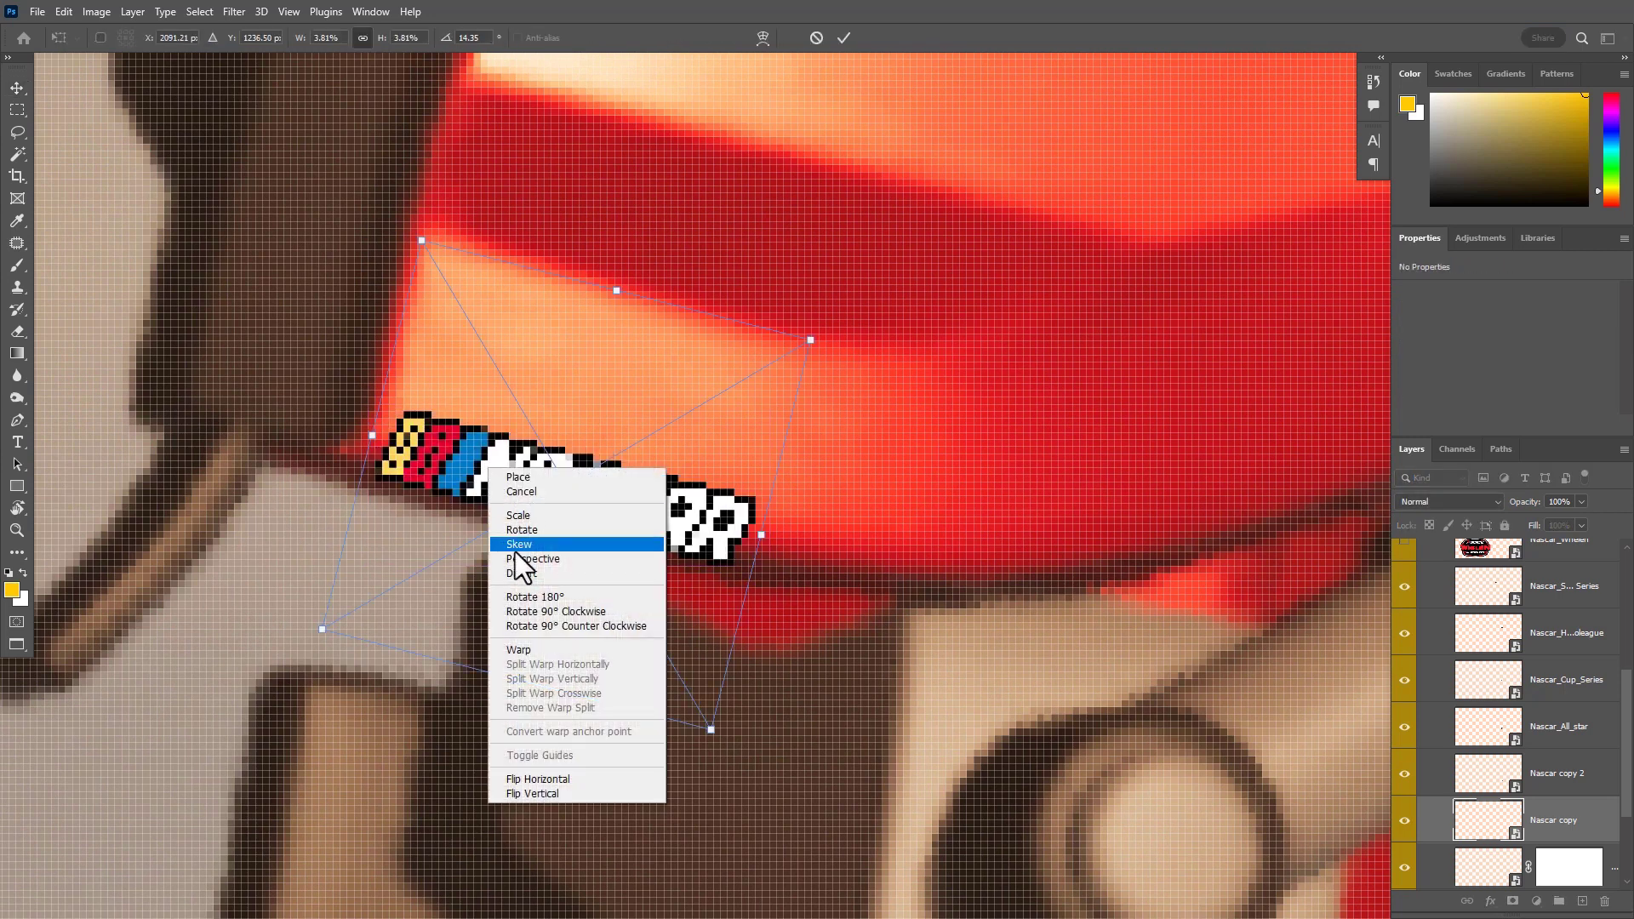
click(547, 649)
drag(408, 579, 349, 560)
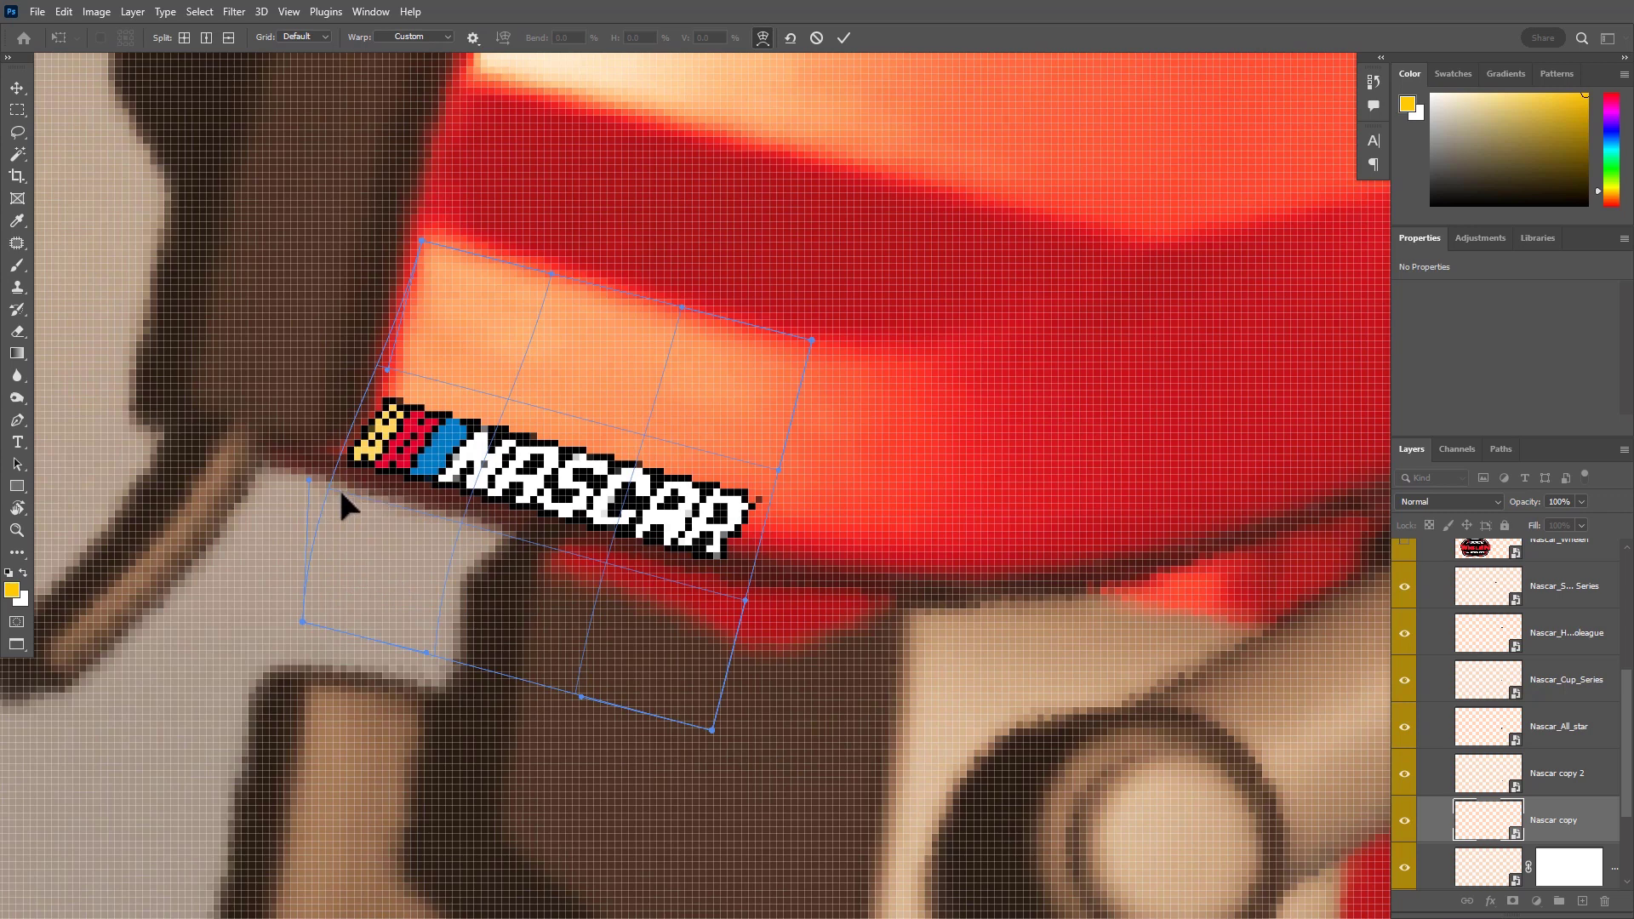
drag(340, 491, 376, 511)
drag(341, 598, 283, 569)
drag(437, 563, 391, 564)
drag(573, 603, 521, 639)
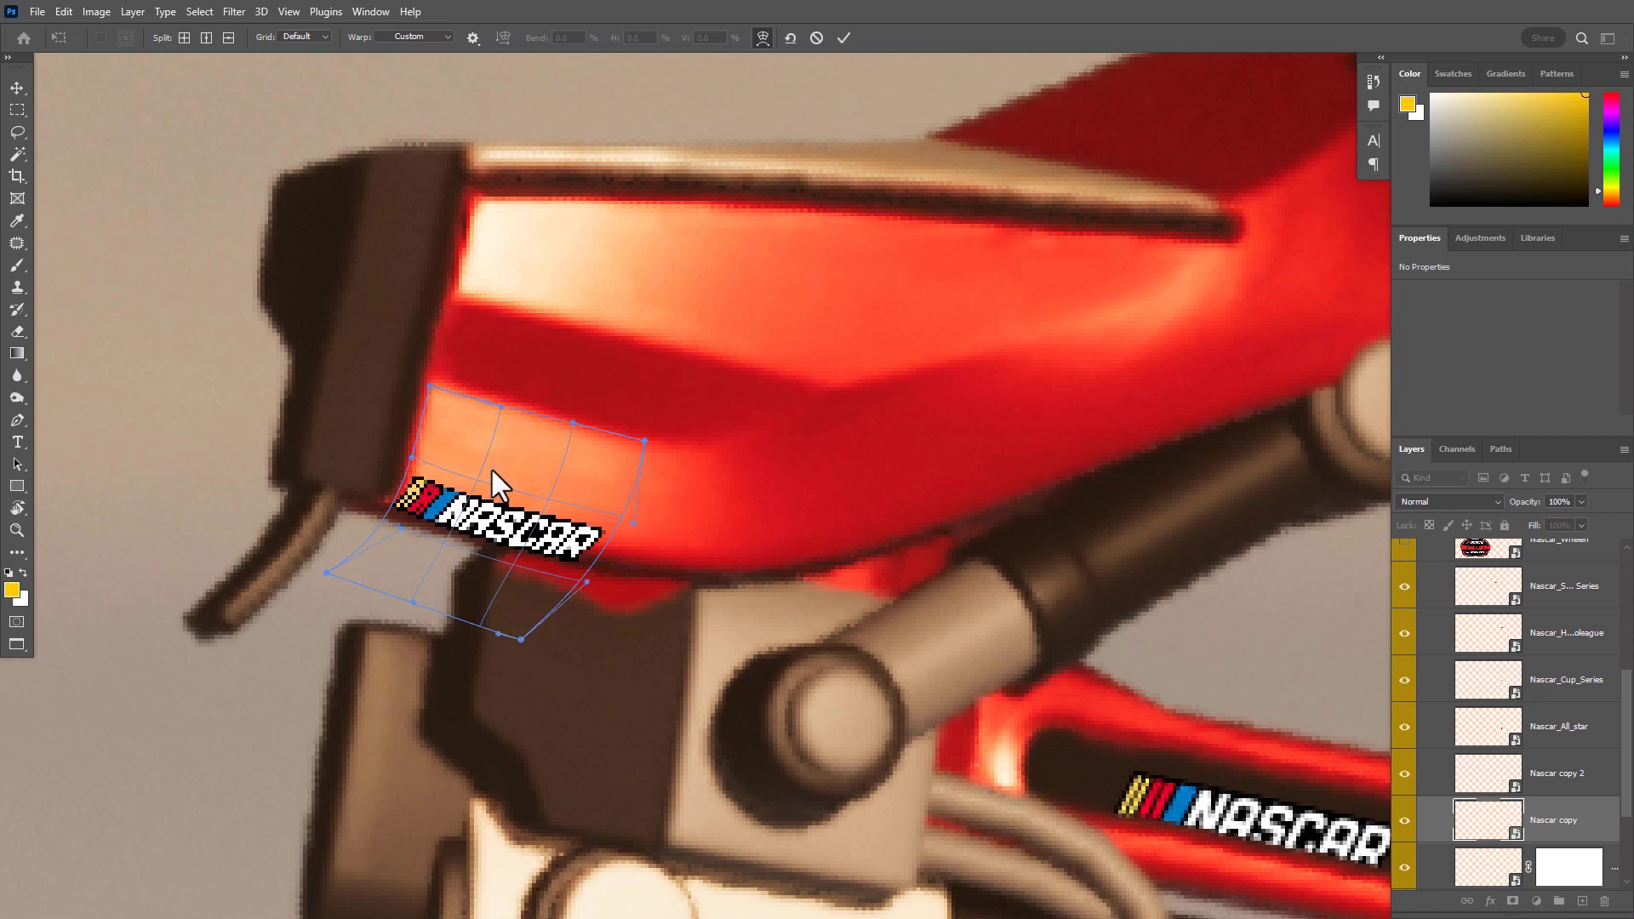
drag(583, 537, 588, 532)
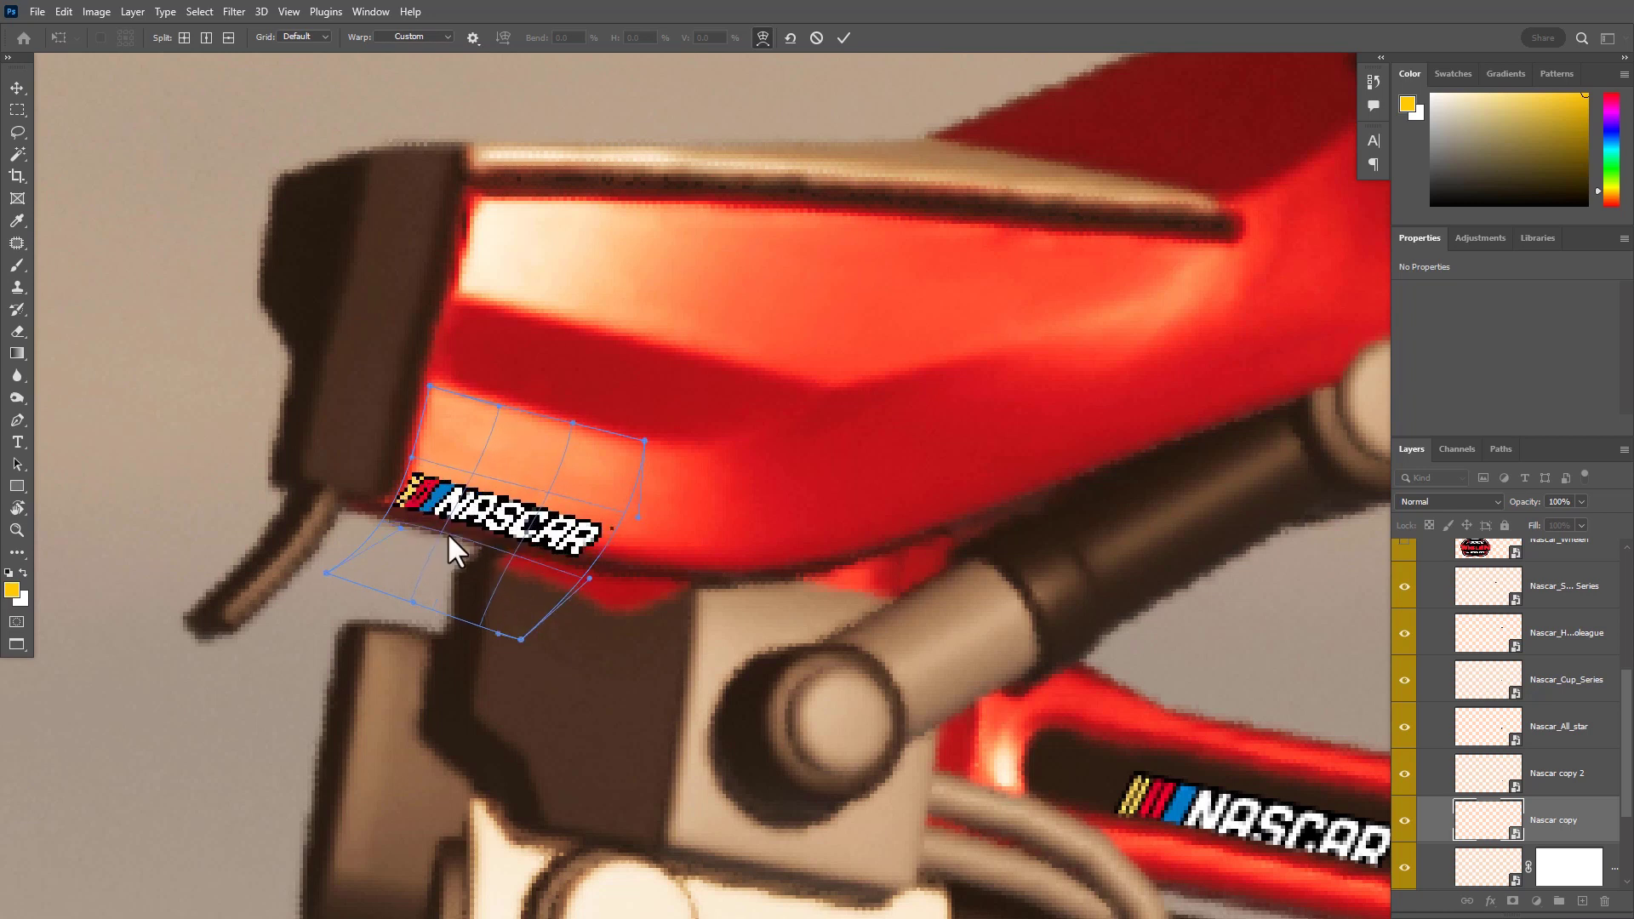
key(Return)
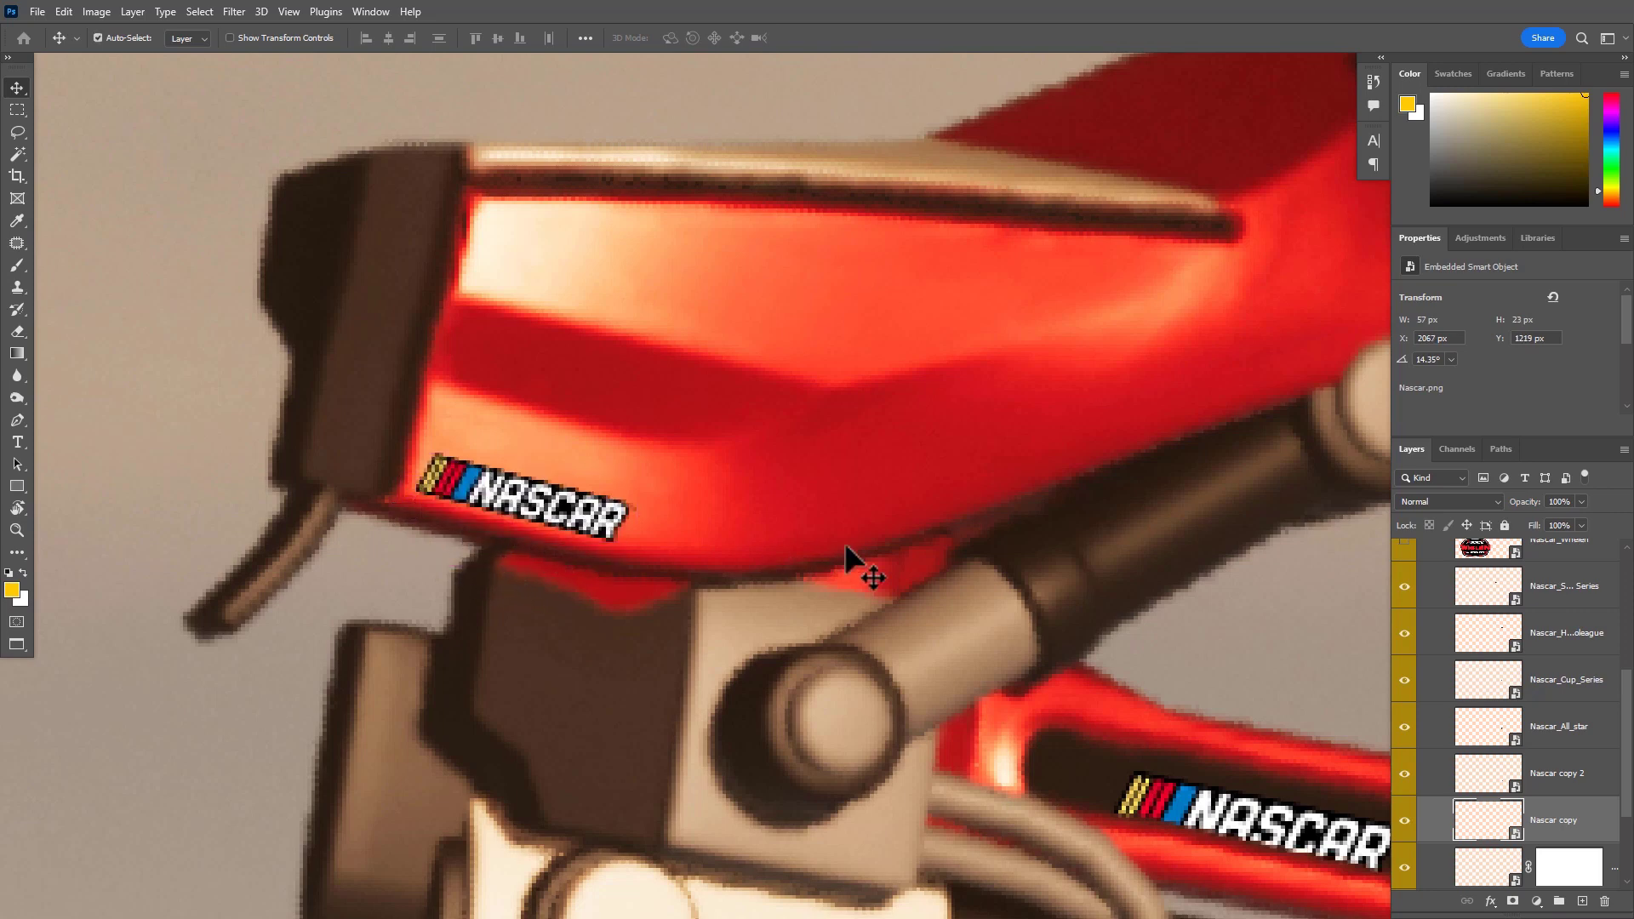
Select all decal layers from Charlotte_Motor down to the masked Nascar layer and set their opacity to 88%
drag(660, 553, 456, 585)
drag(728, 573, 553, 430)
key(ctrl+z)
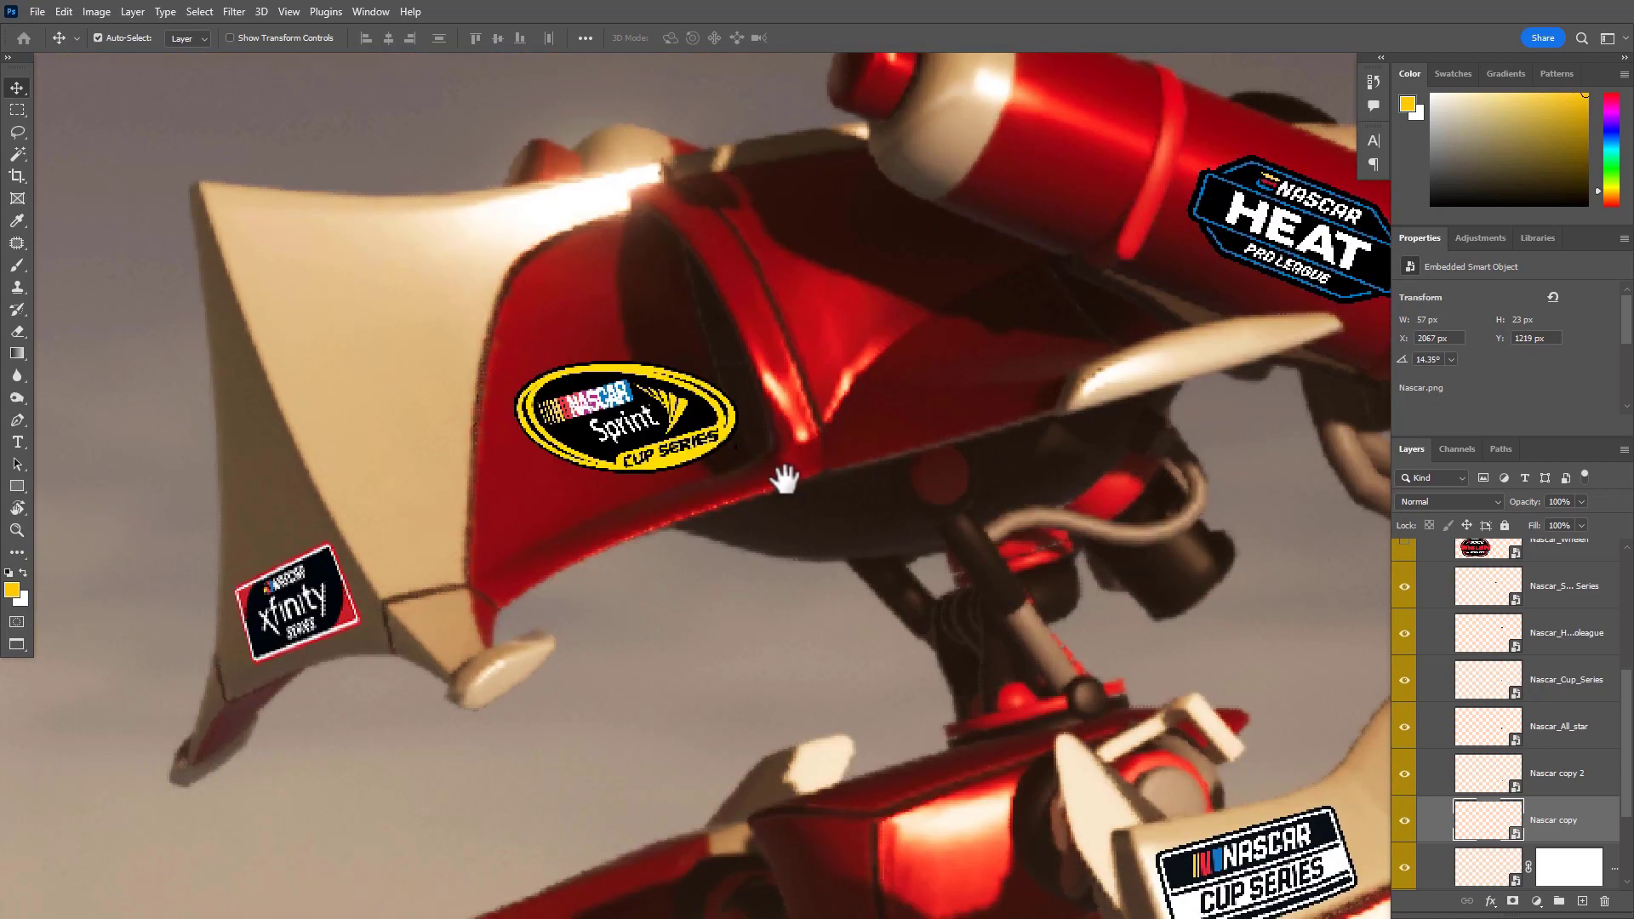
drag(784, 479, 873, 434)
drag(864, 605, 600, 183)
drag(821, 500, 683, 566)
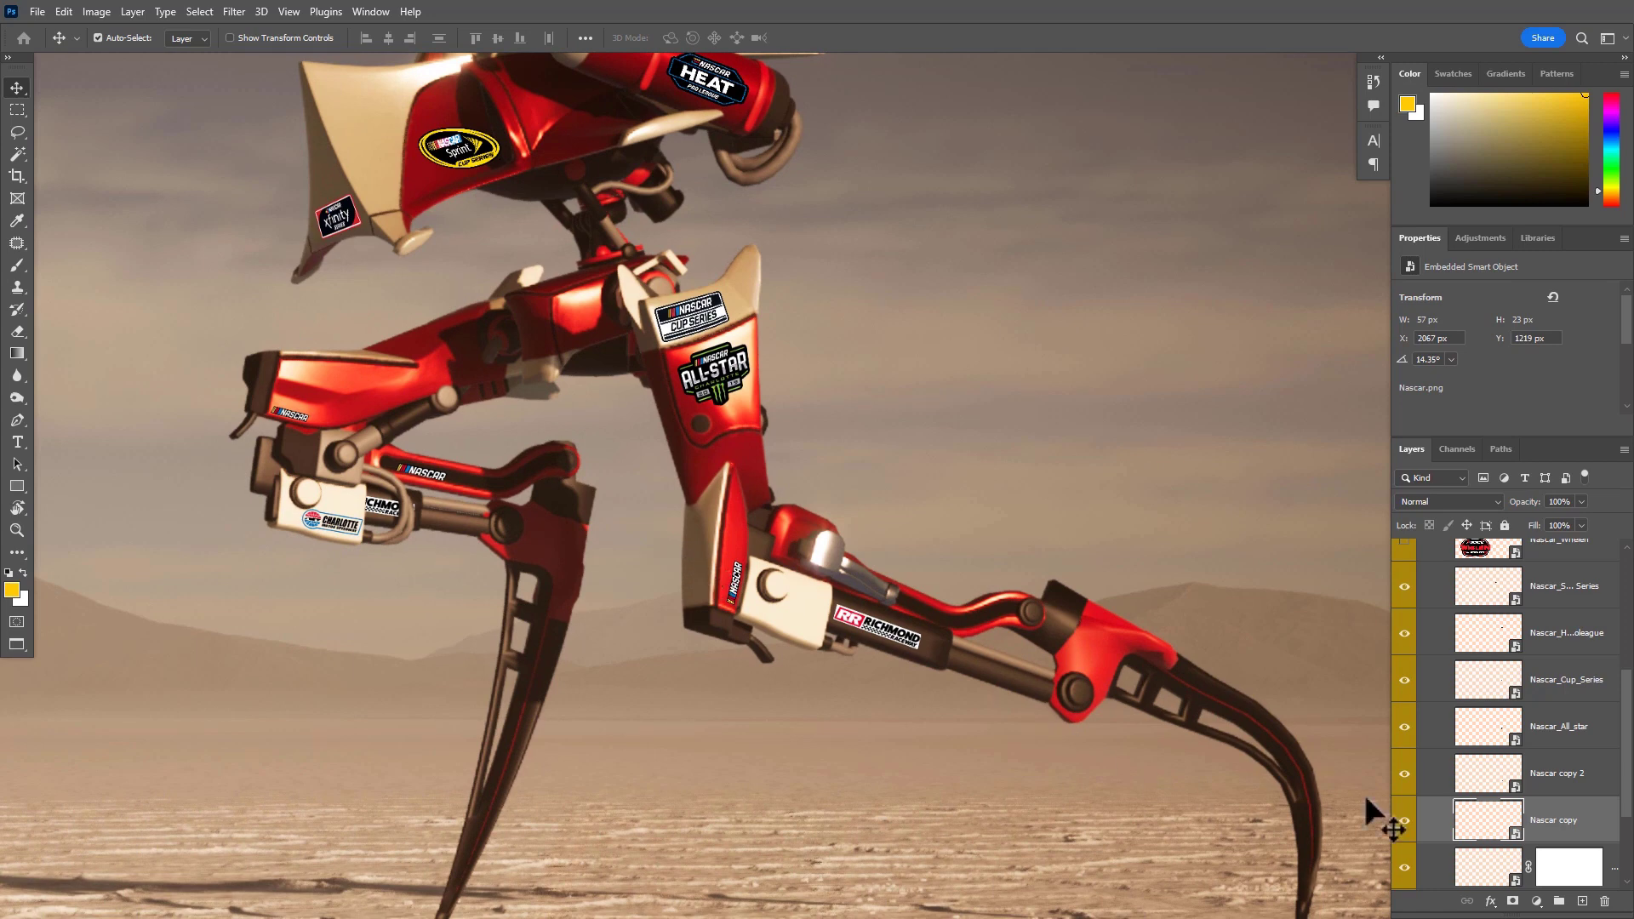
click(1555, 648)
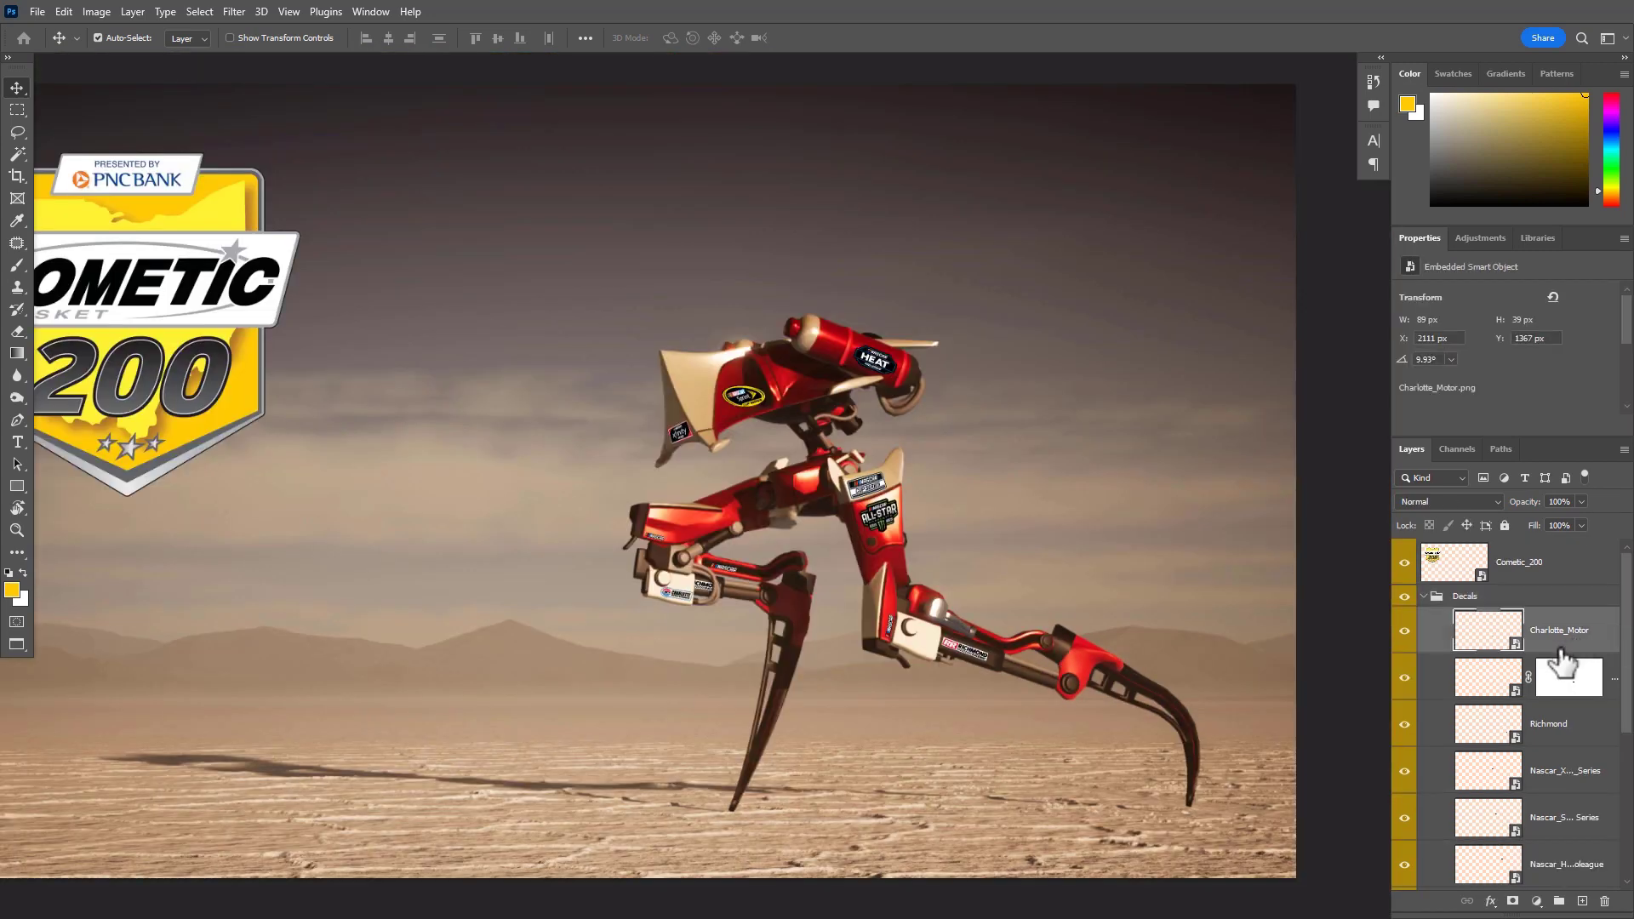
scroll(1552, 658, down, 5)
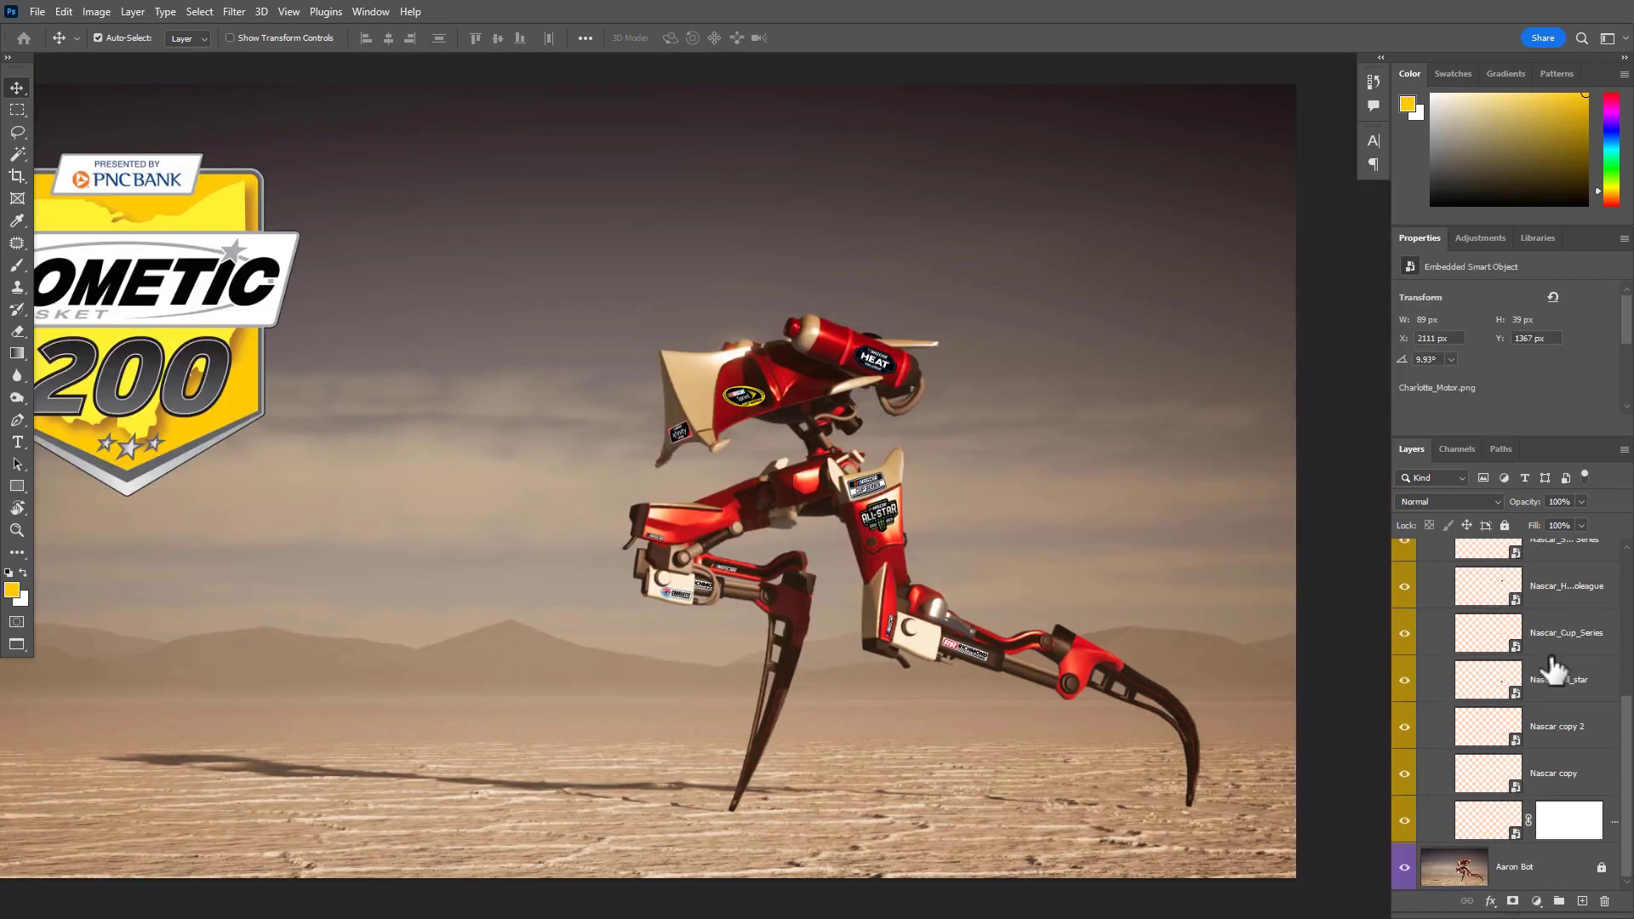
shift+click(1436, 826)
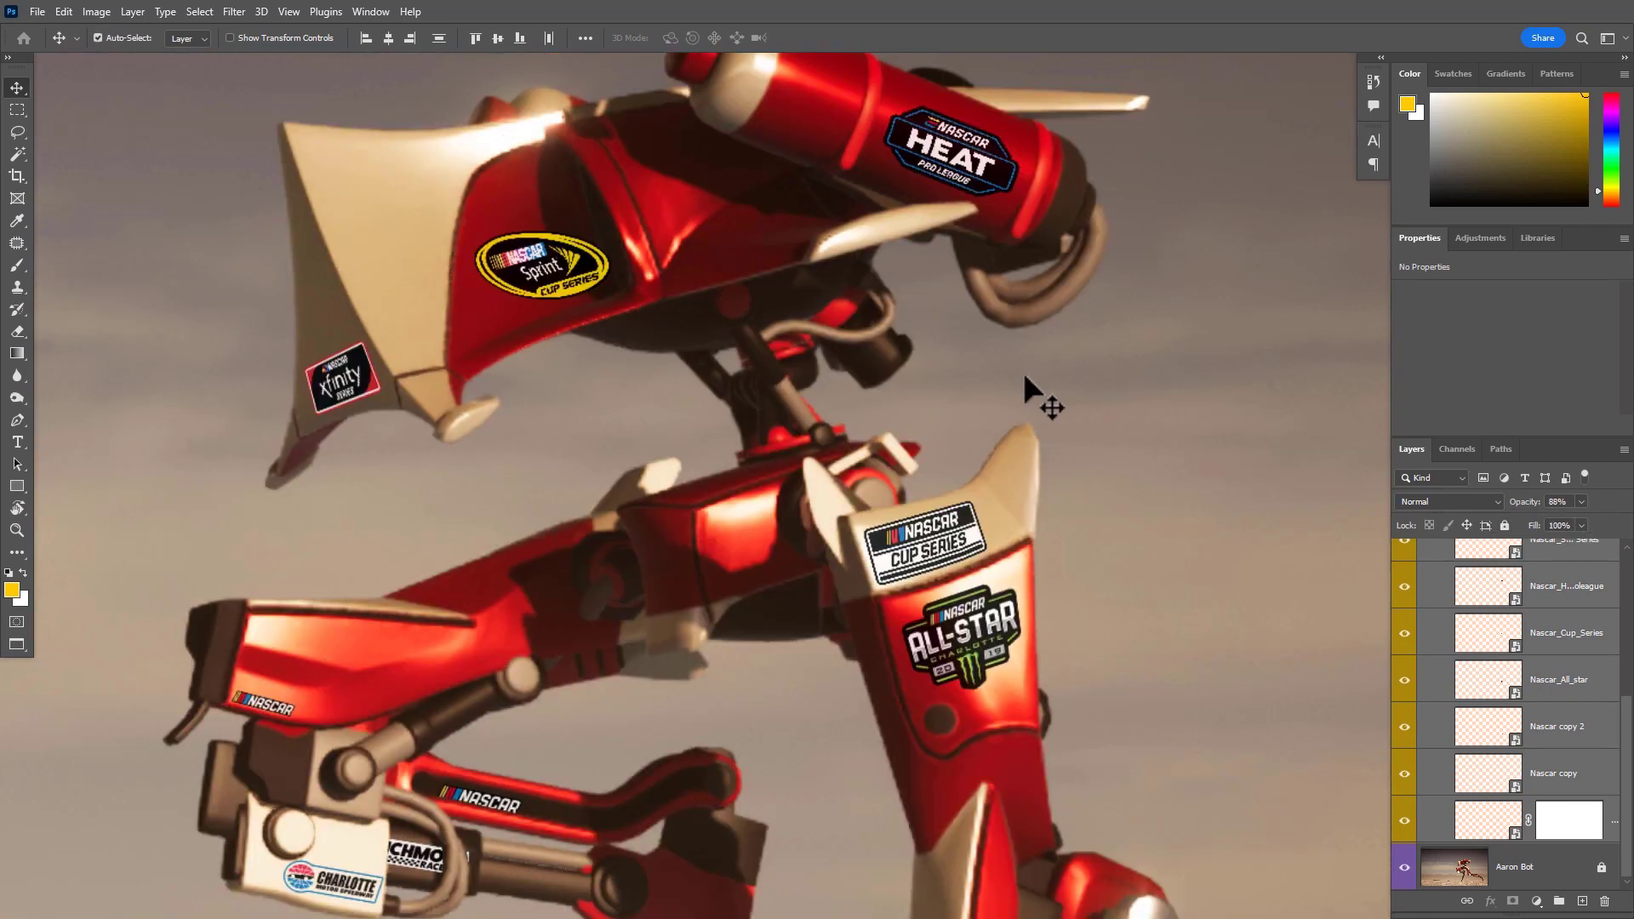
Check the decals across the robot's legs and set the selected decal layers' opacity to 95%
drag(607, 307, 551, 469)
drag(804, 589, 703, 349)
drag(813, 625, 894, 514)
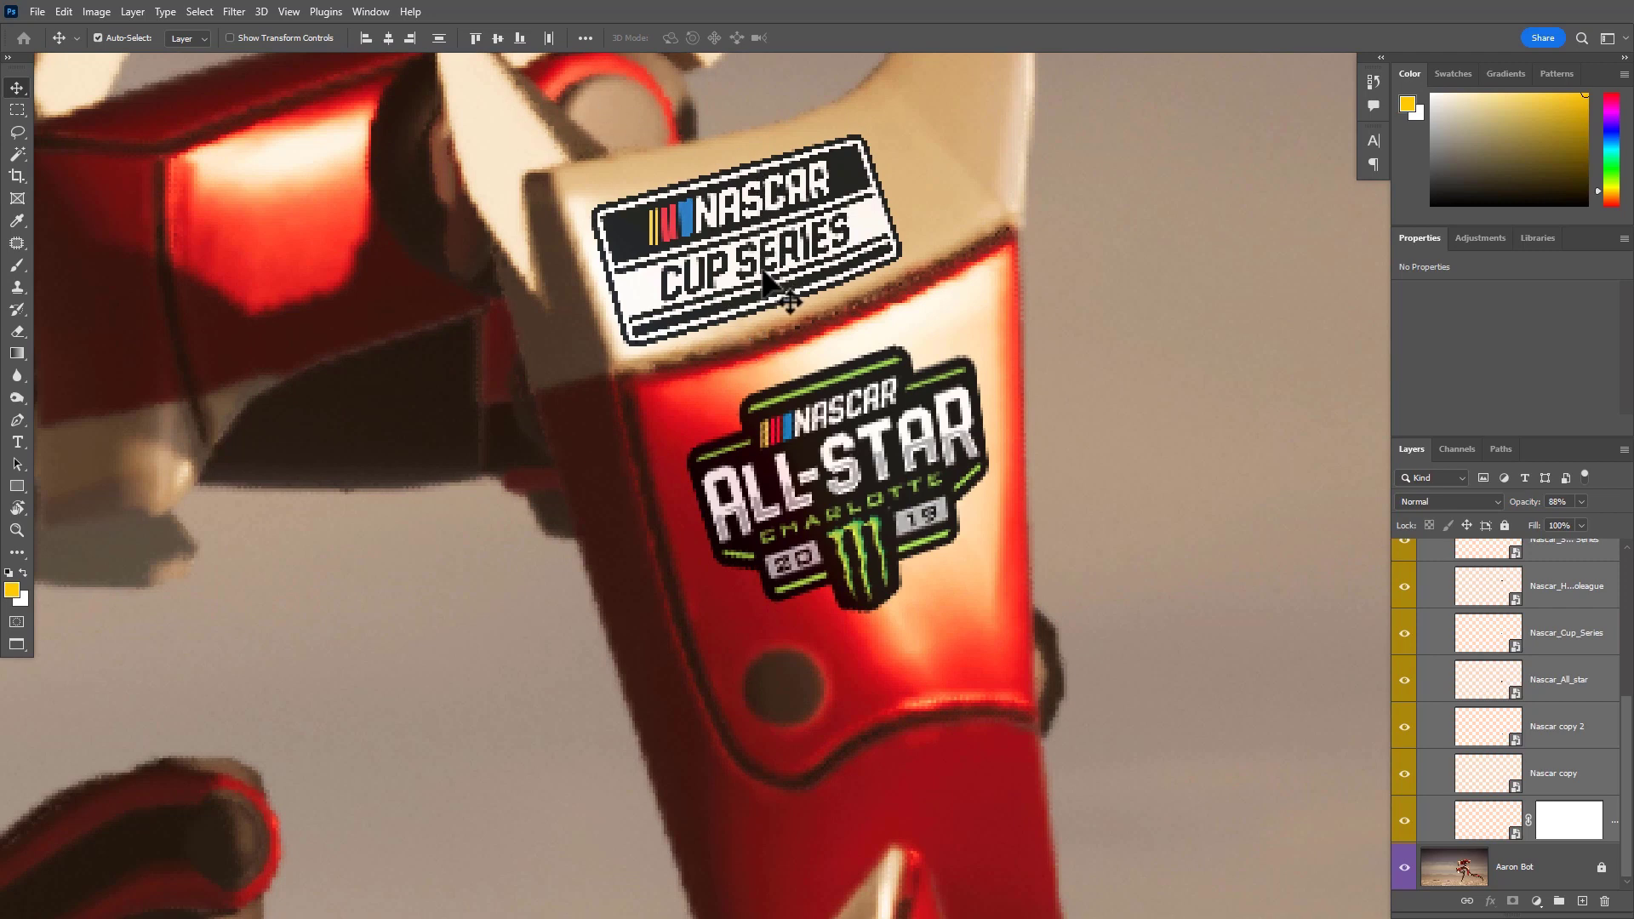
drag(795, 328, 1087, 263)
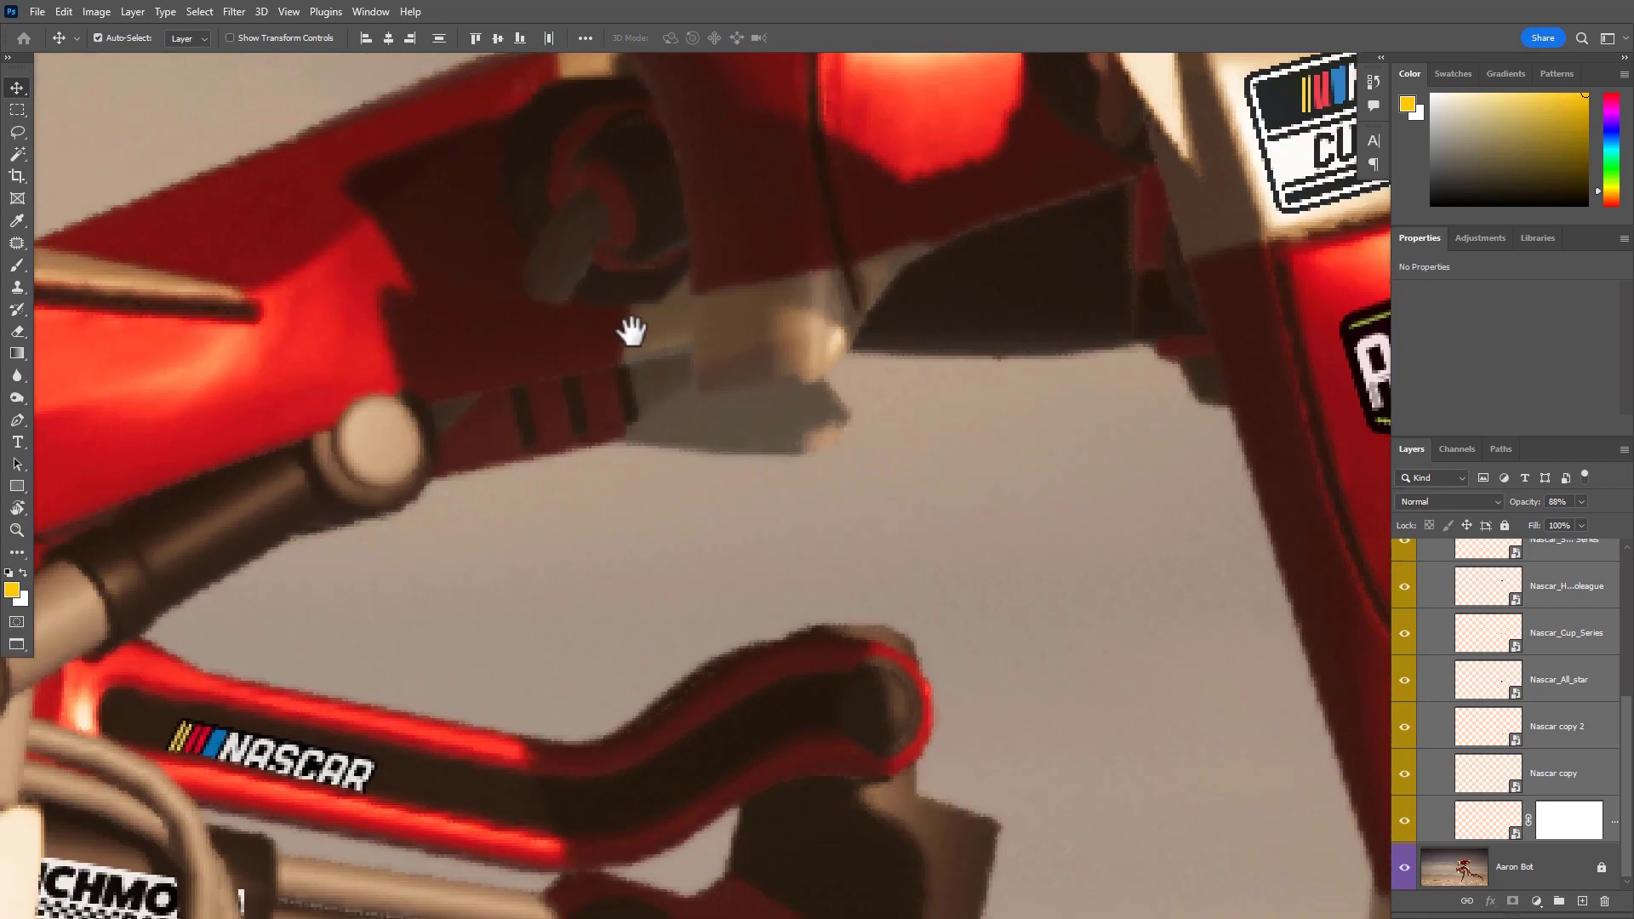
drag(631, 330, 1029, 226)
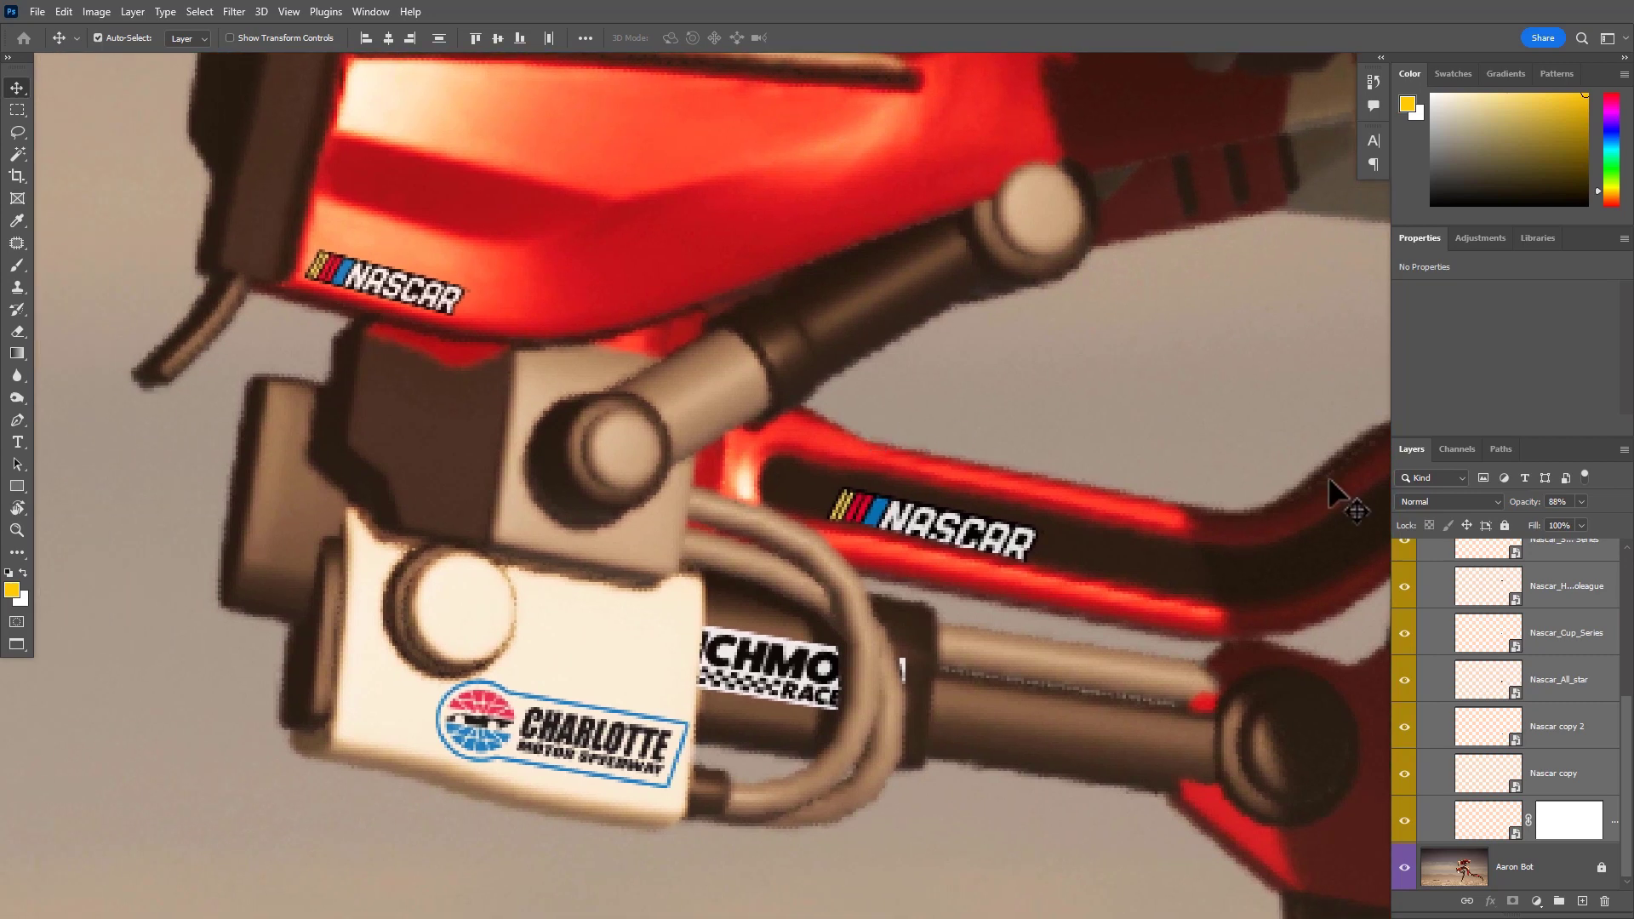
drag(1581, 498, 1578, 509)
double_click(1559, 502)
text(95)
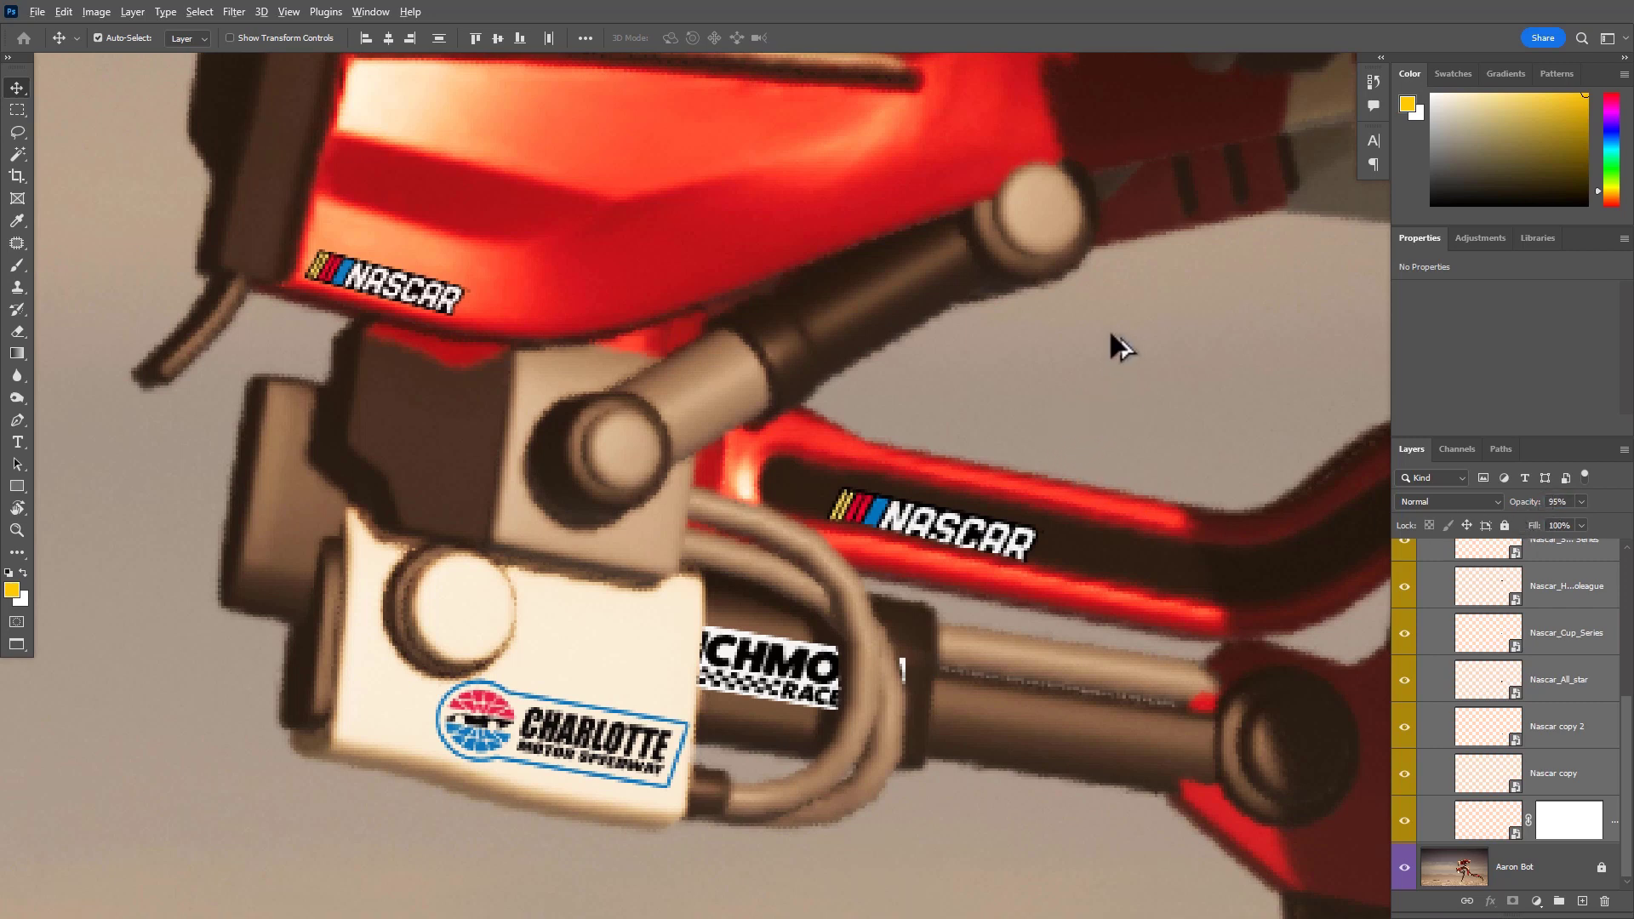
Try 70% and 50% opacity on the Nascar_All_star decal alone and set it back to 95%
drag(1069, 411, 740, 348)
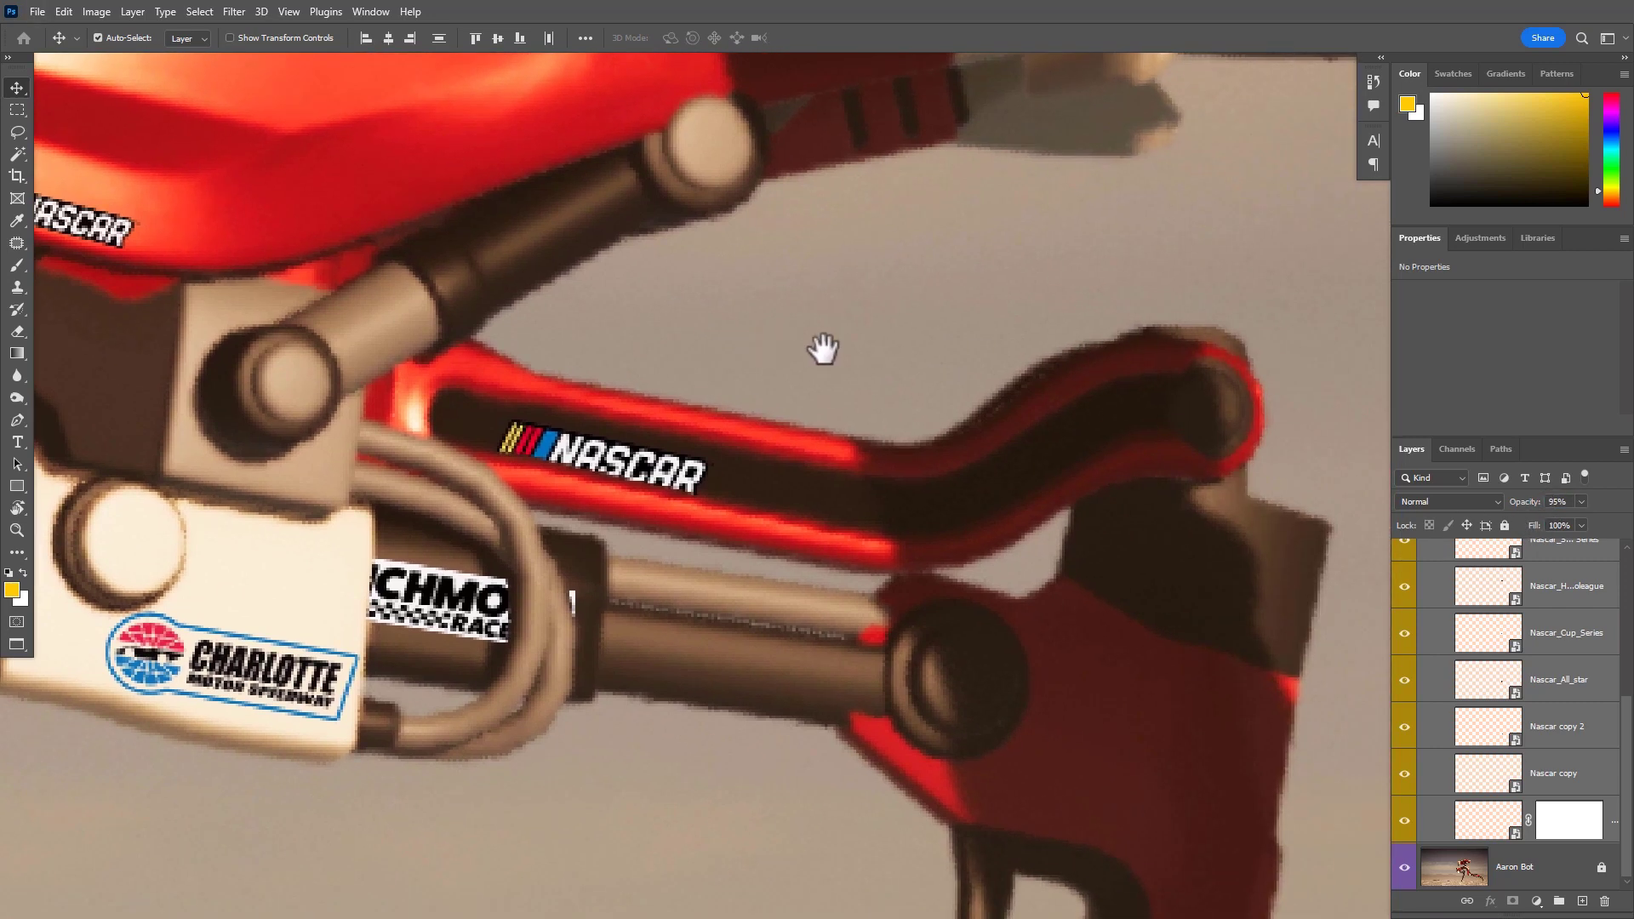
drag(861, 354, 510, 470)
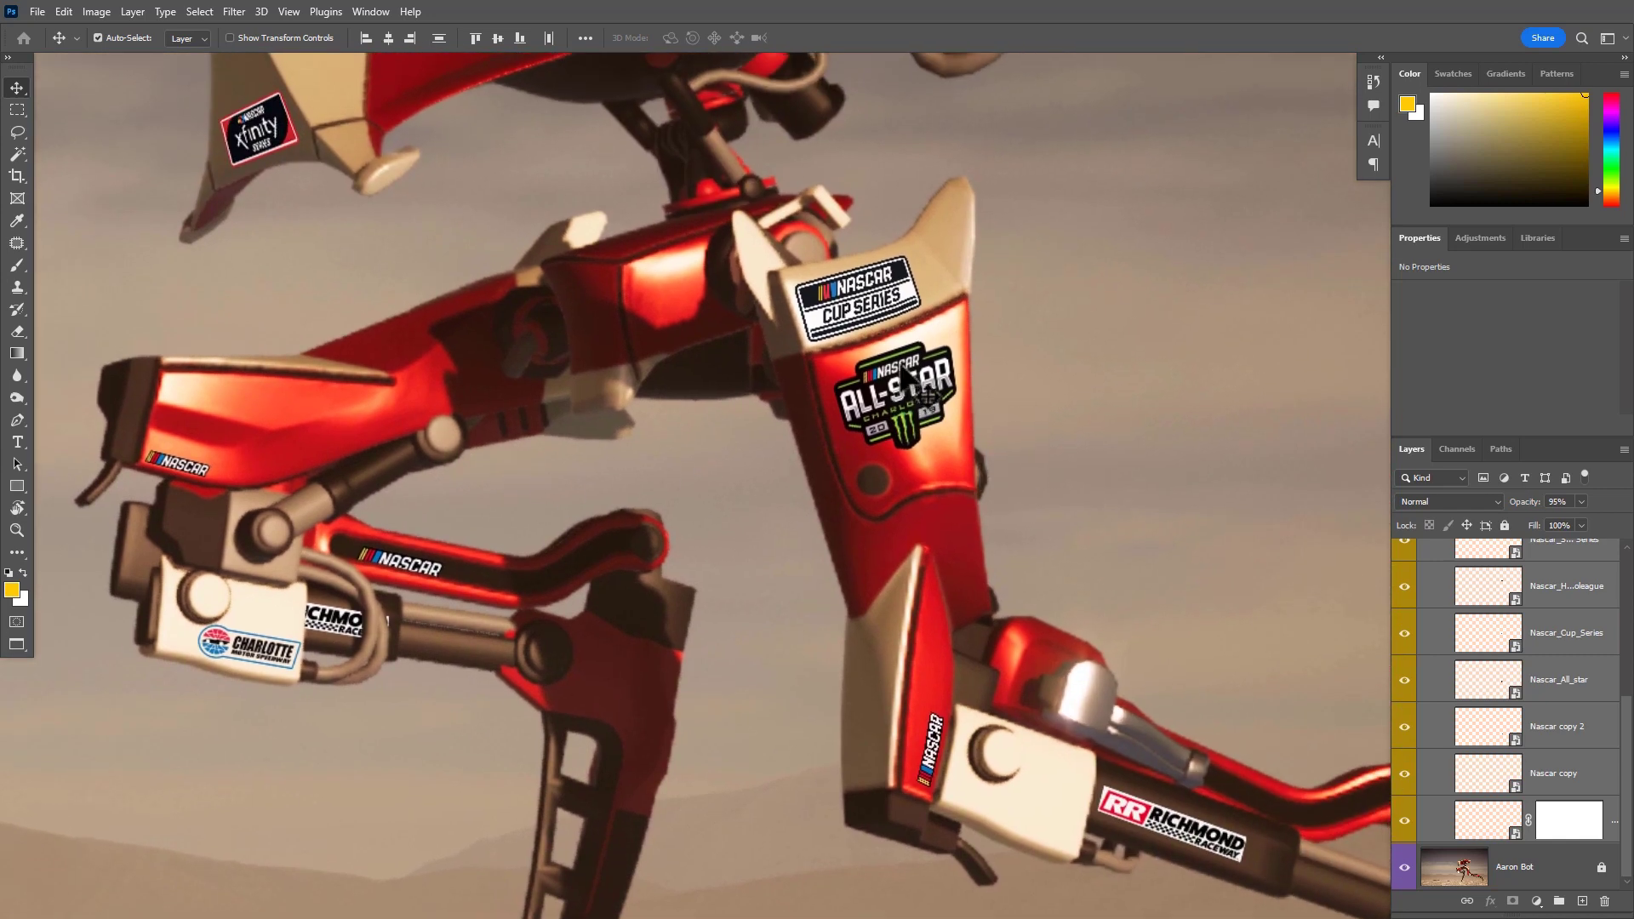
click(944, 400)
drag(936, 340, 1024, 354)
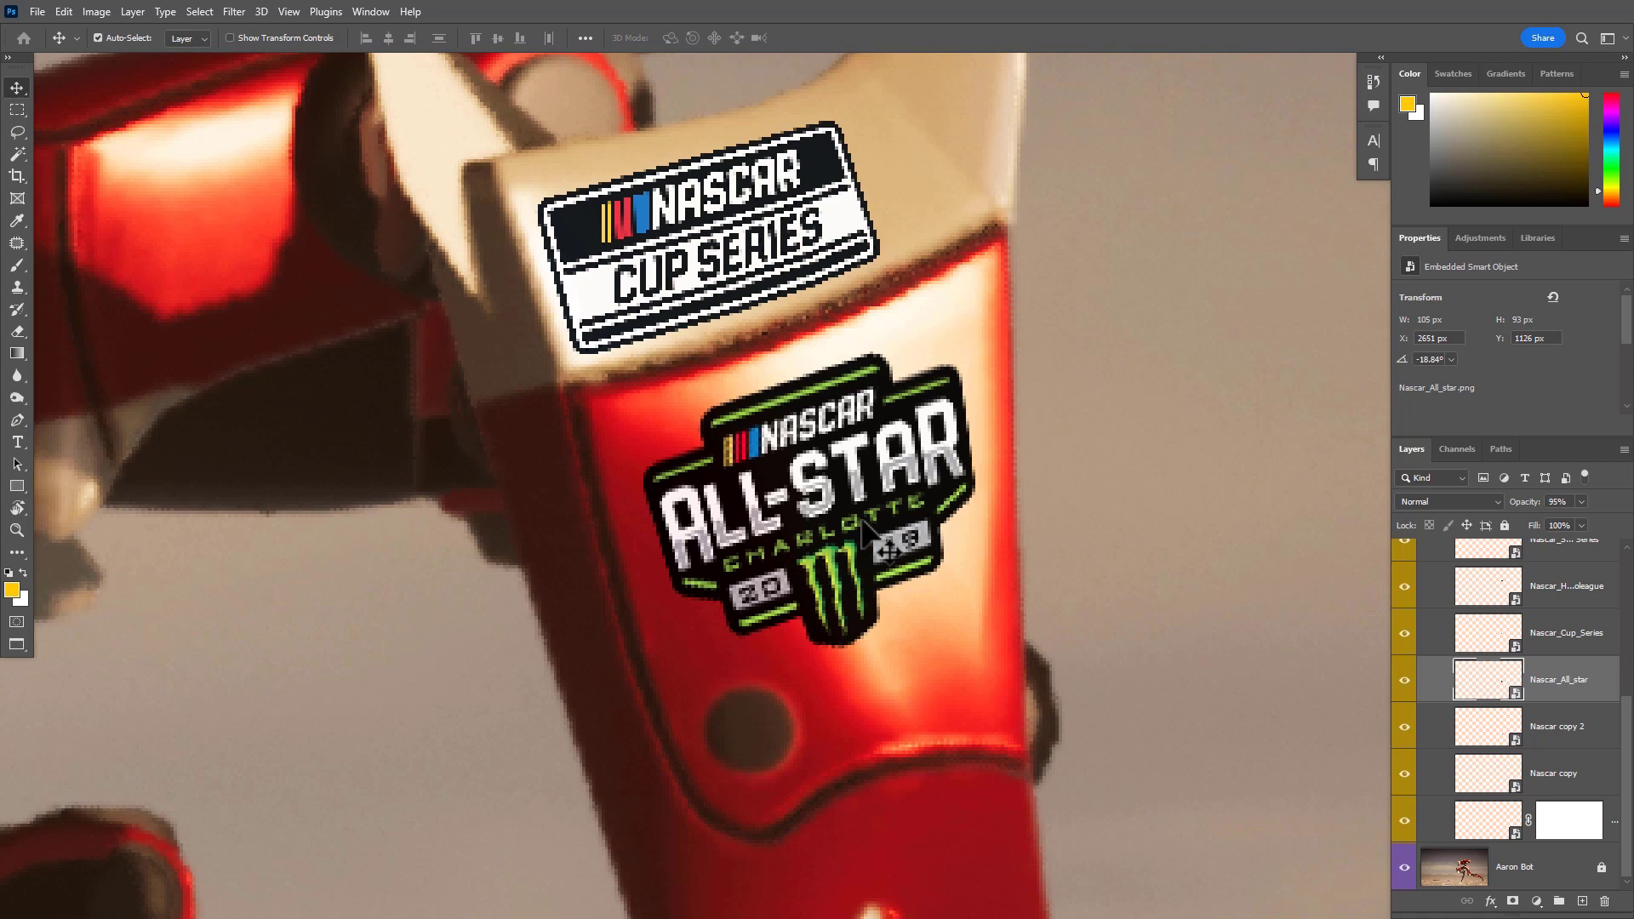
key(7)
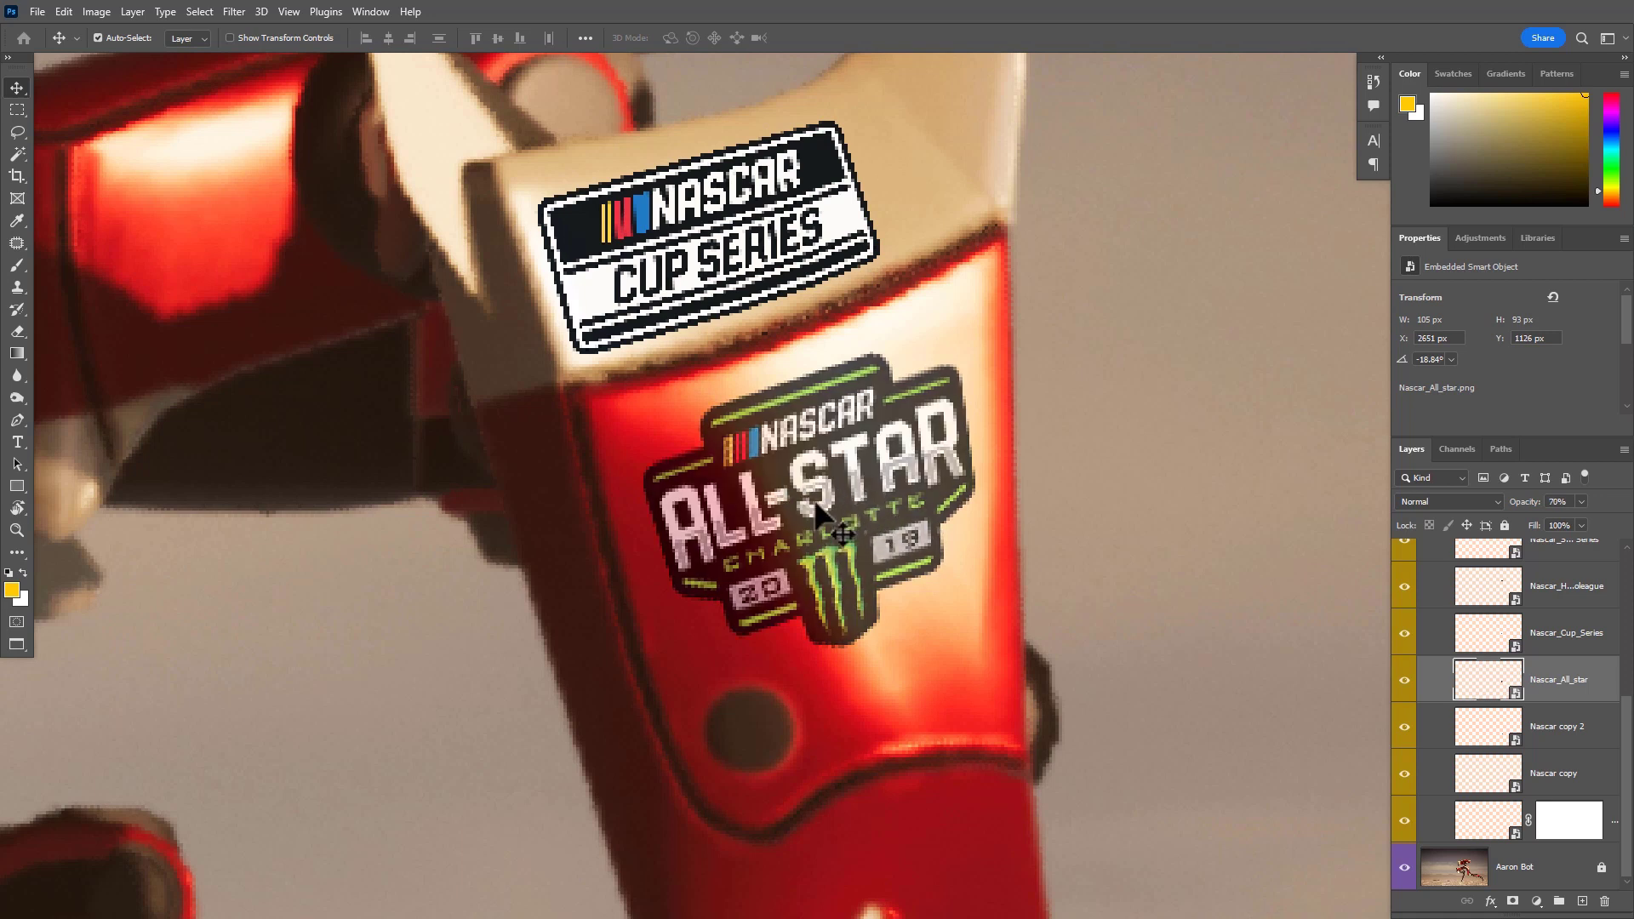
key(5)
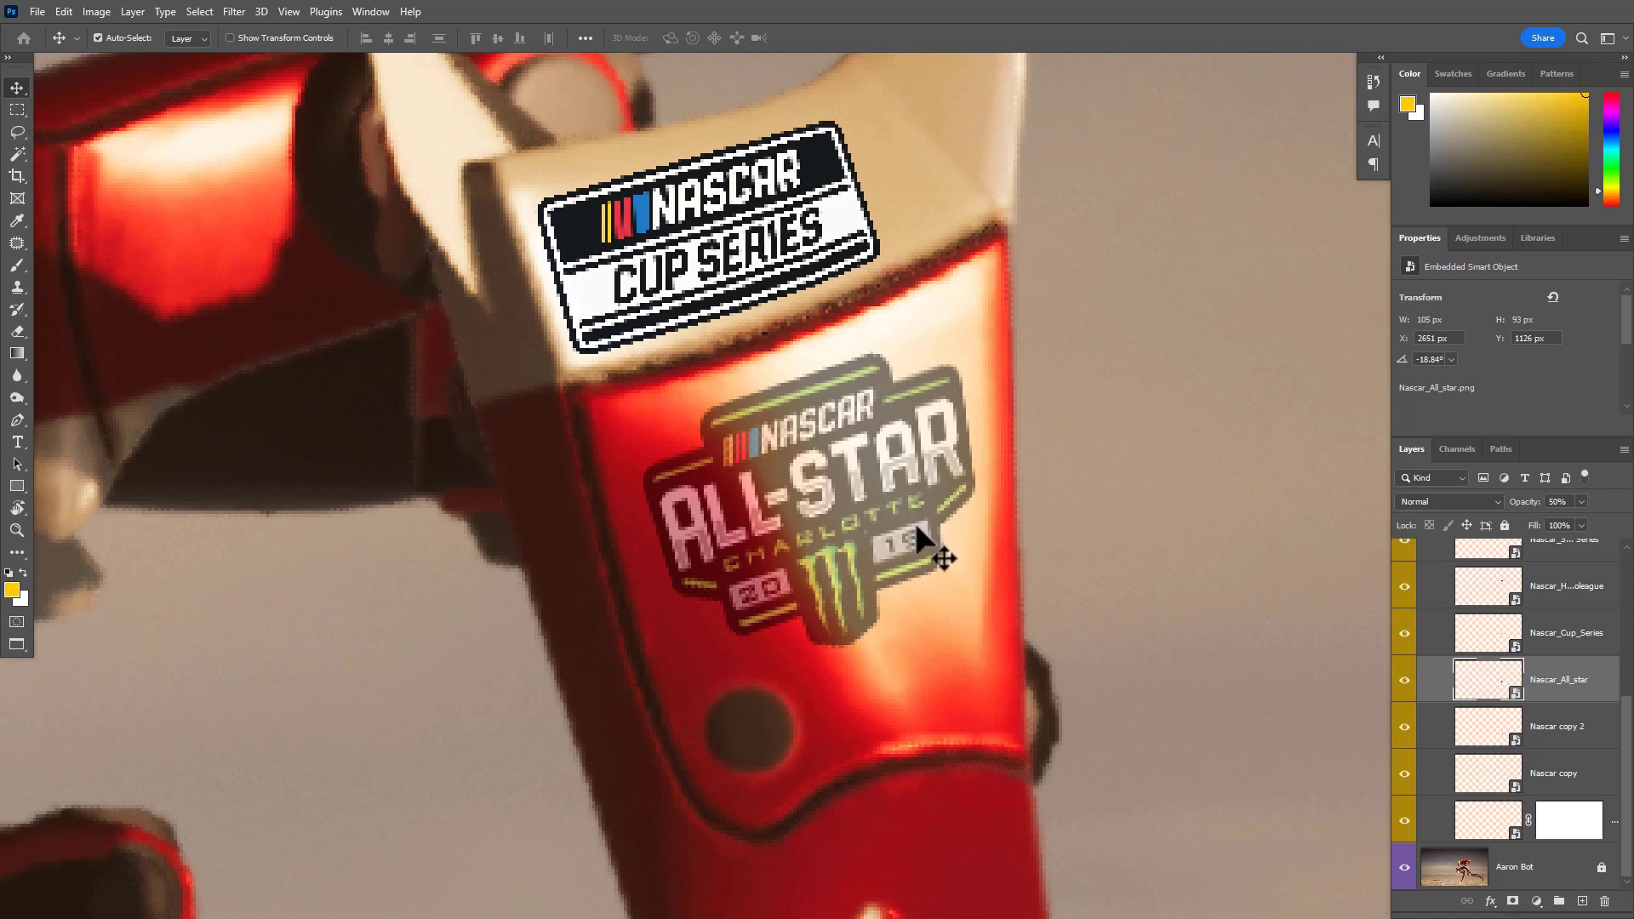
key(9)
key(5)
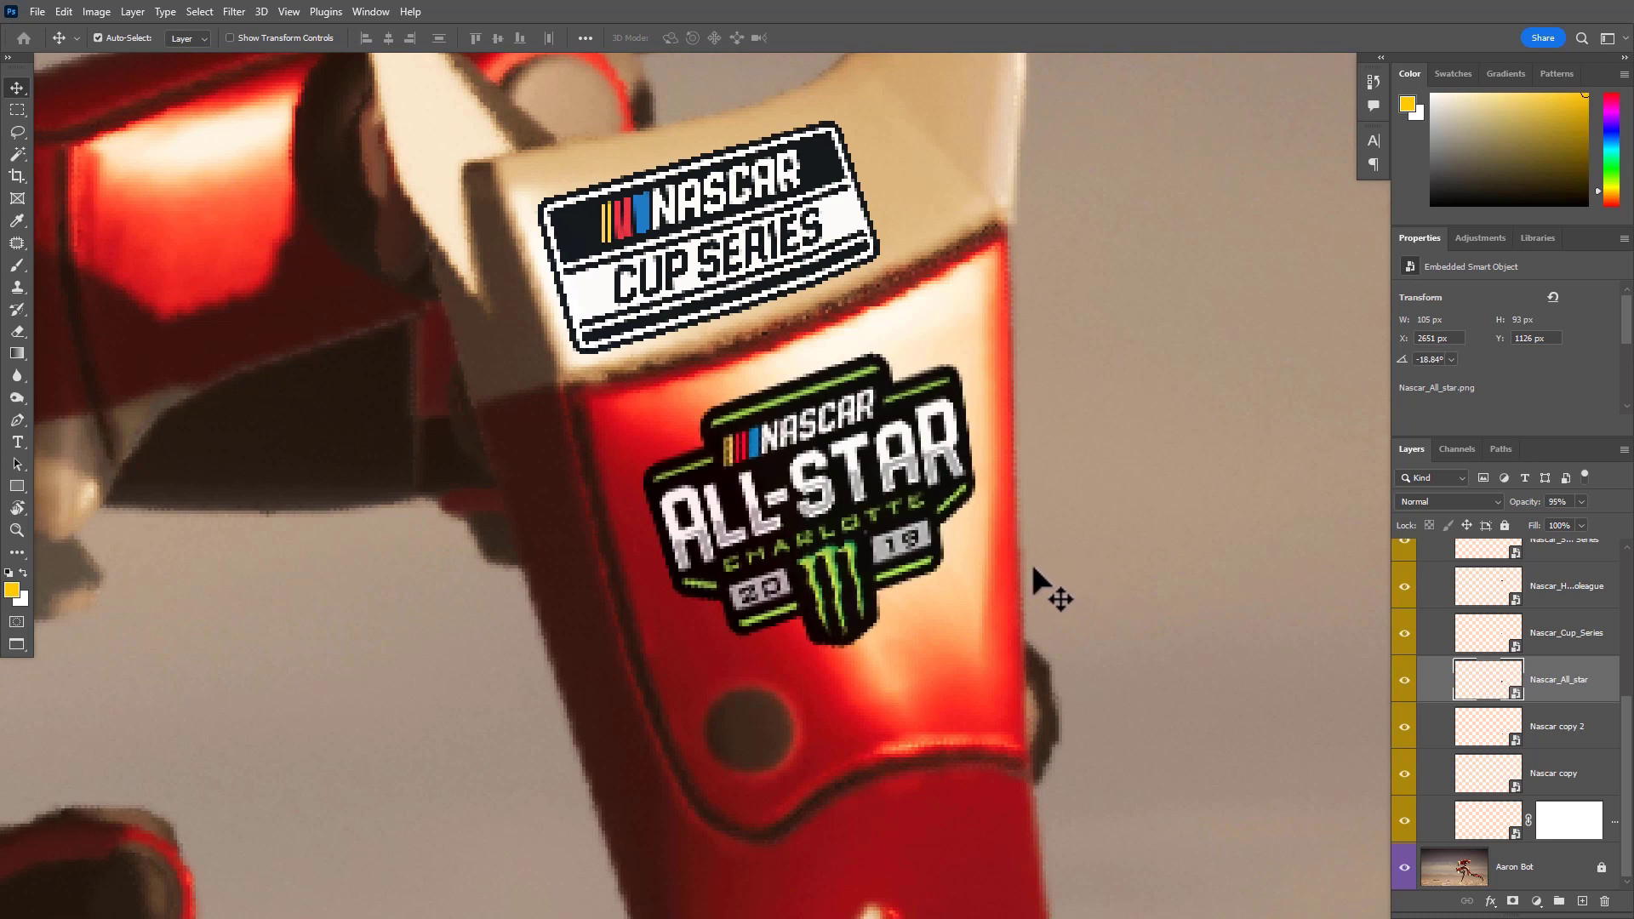
Try opacities from 40% up to 80% on the Nascar_All_star decal and check how it blends with the red panel
key(4)
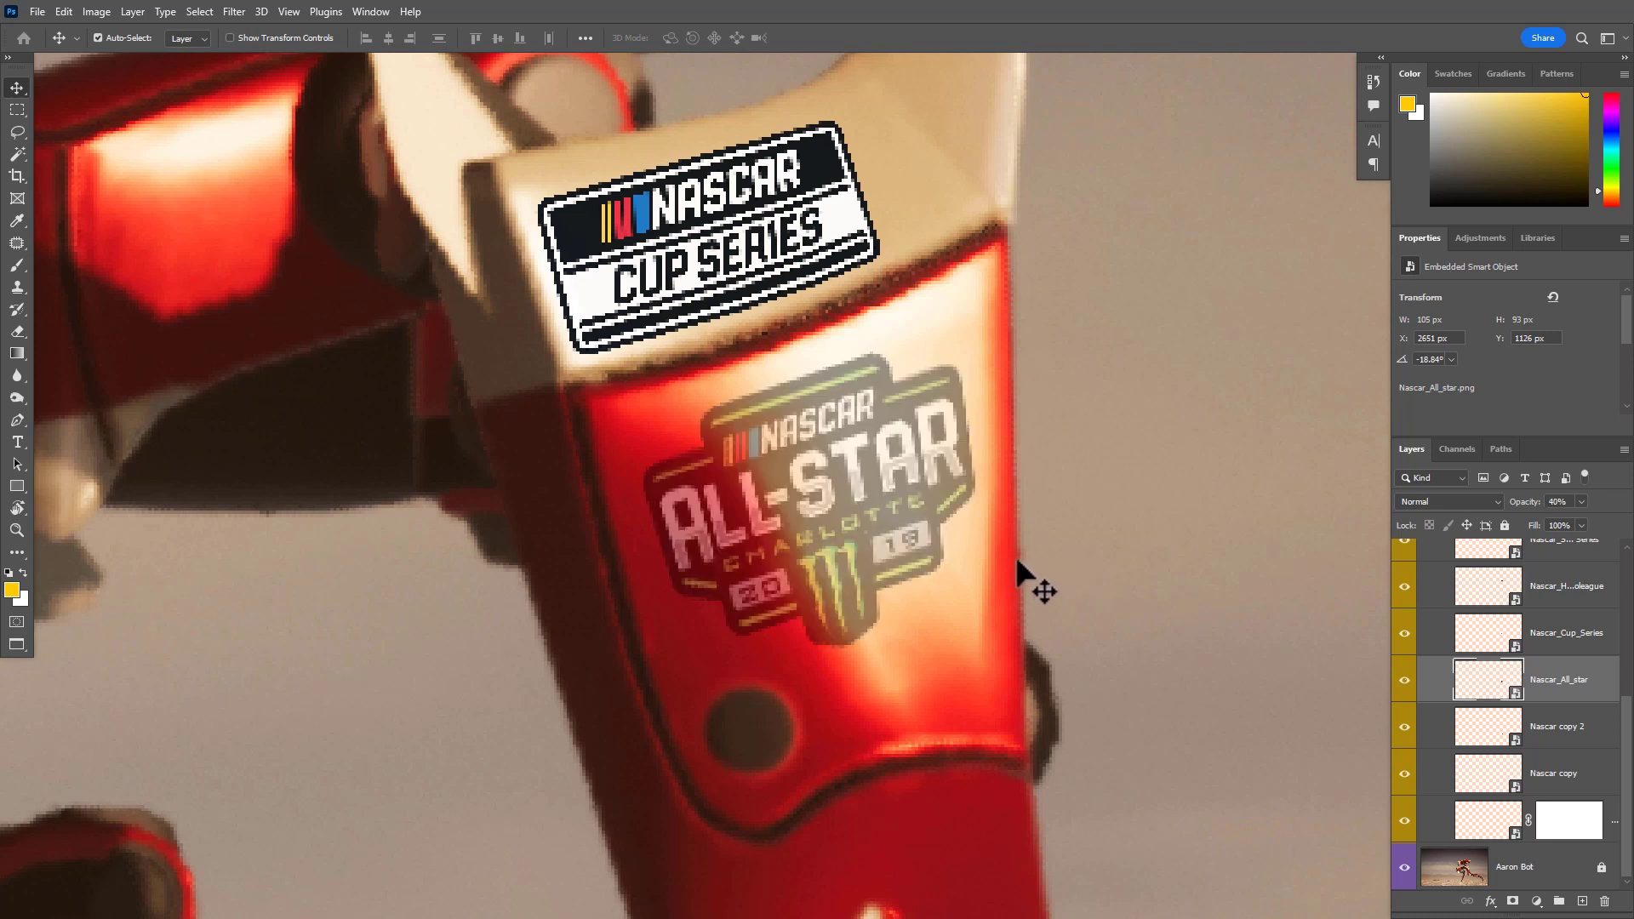
key(5)
key(6)
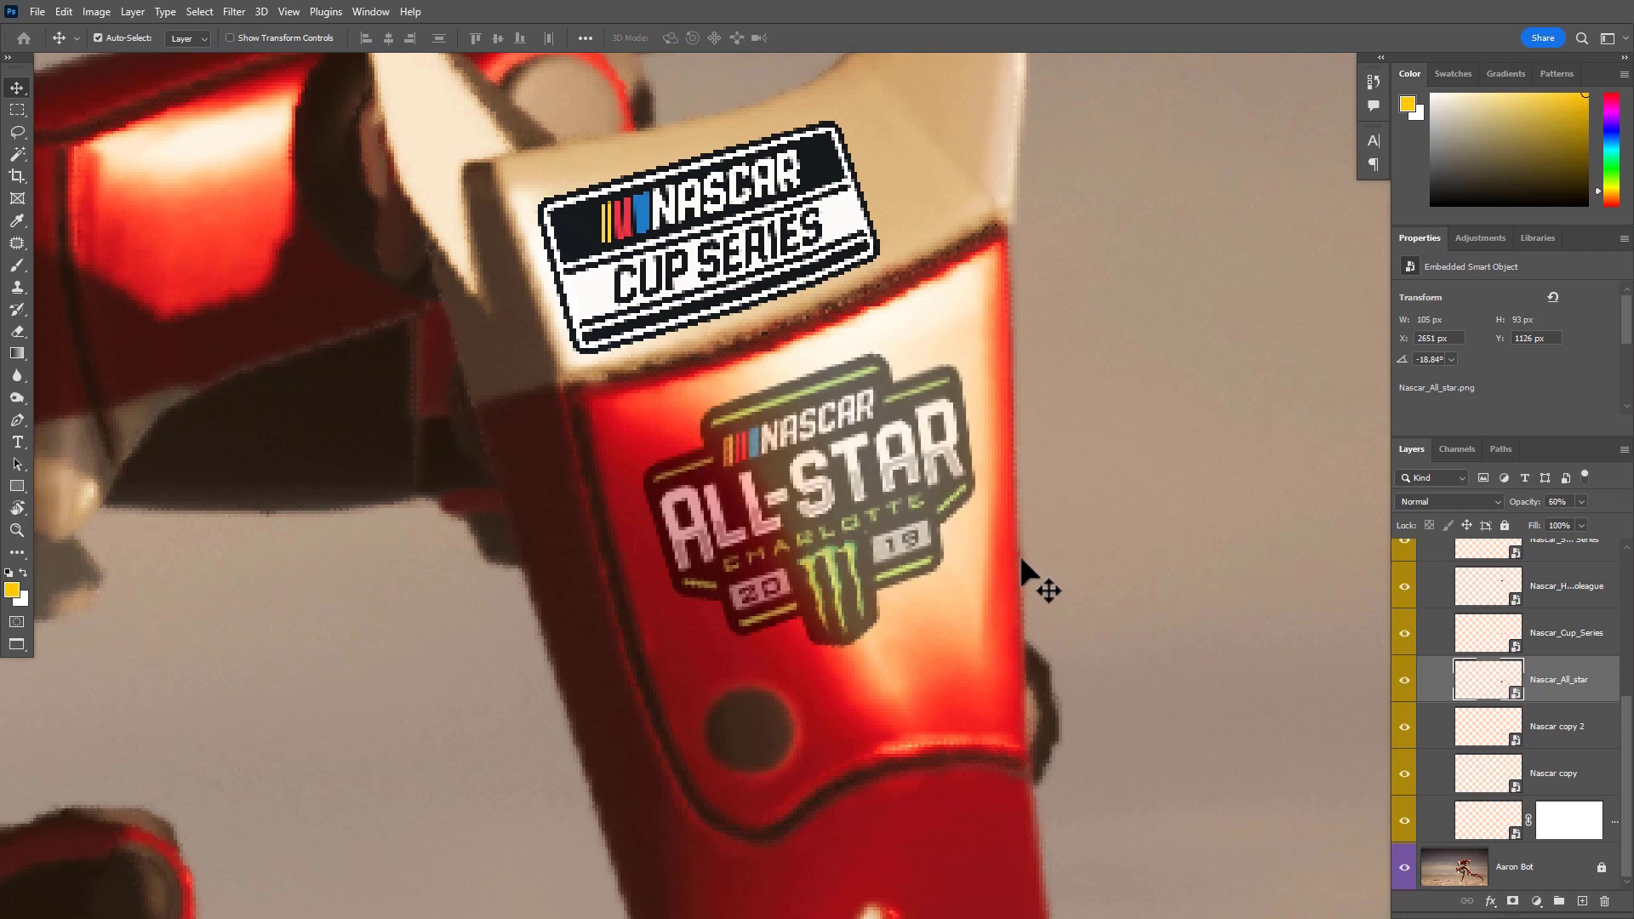
key(7)
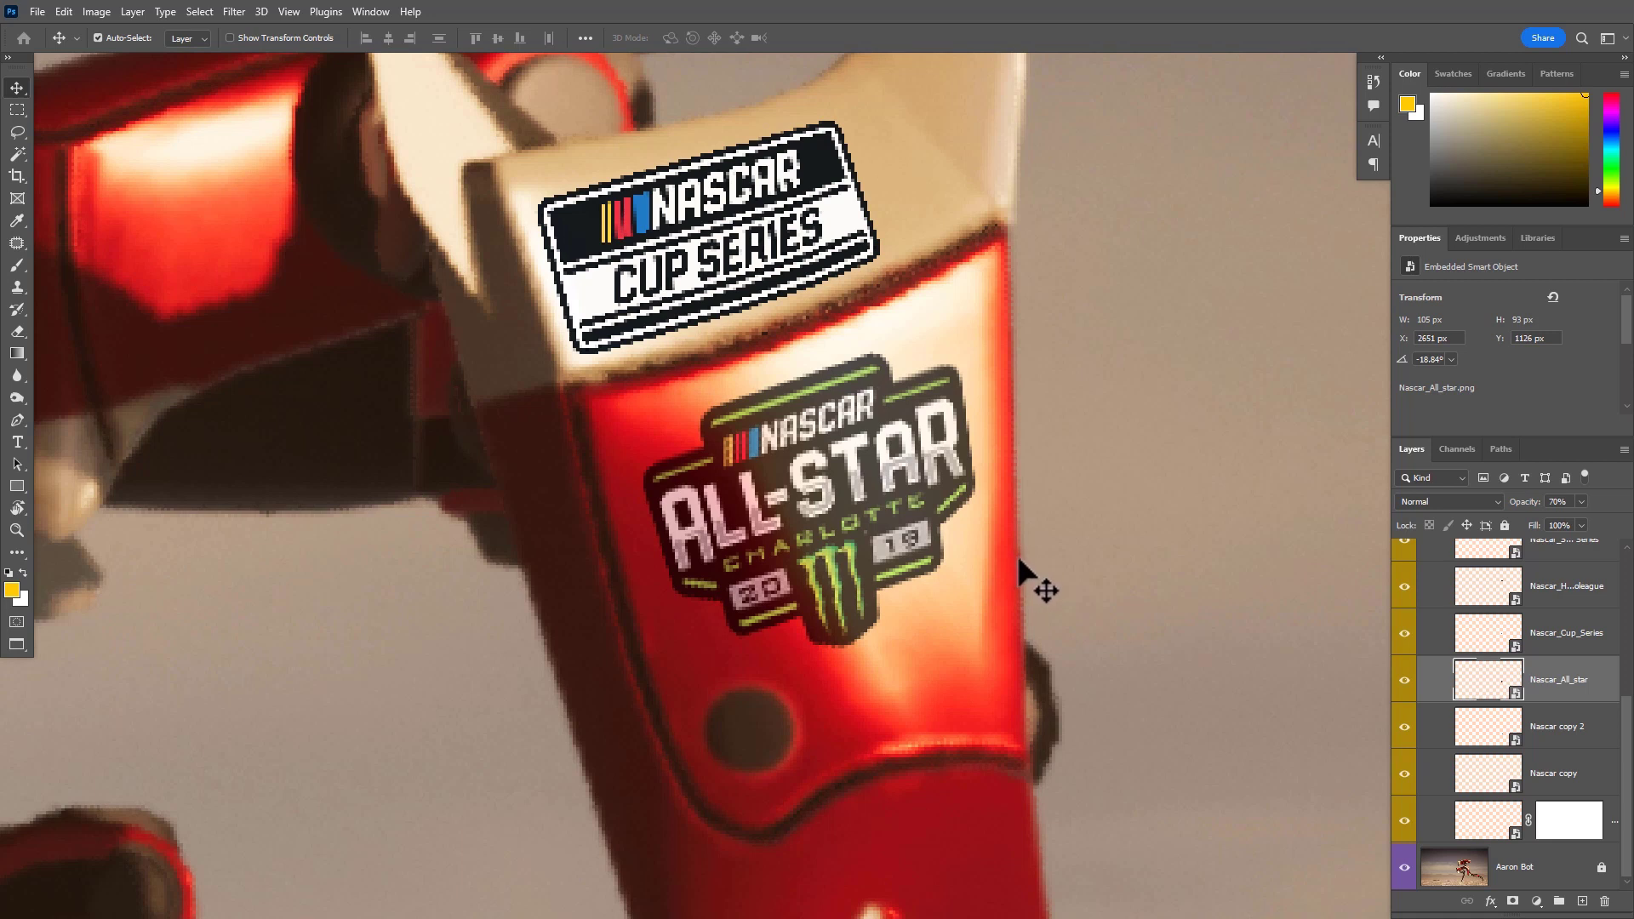
key(8)
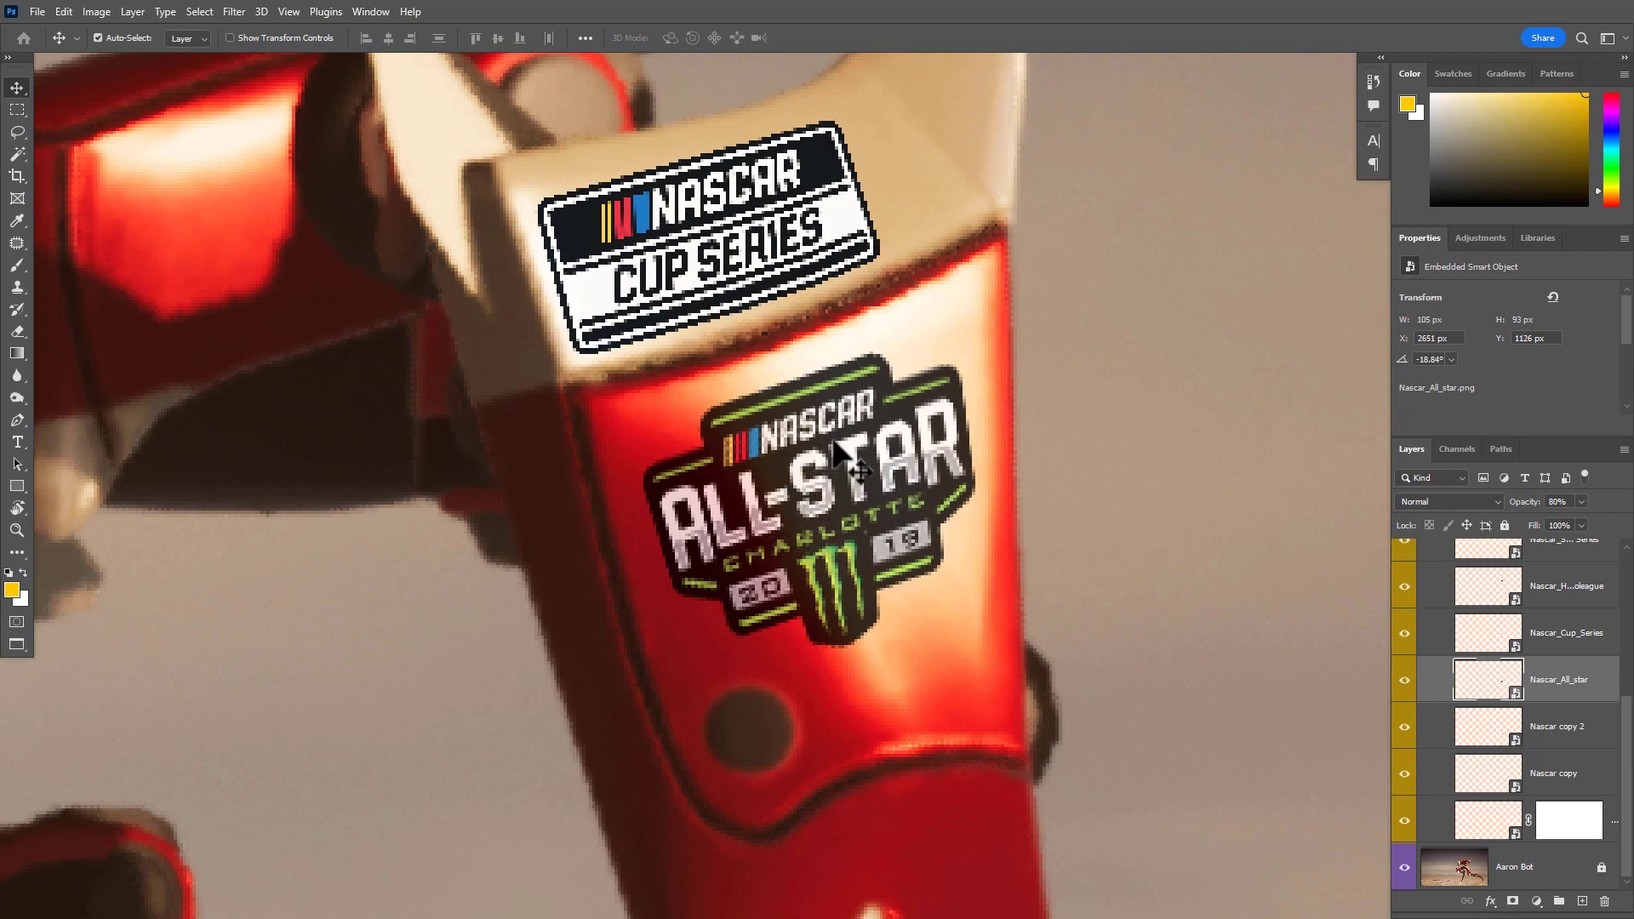
key(ctrl+space)
drag(1040, 538, 1131, 562)
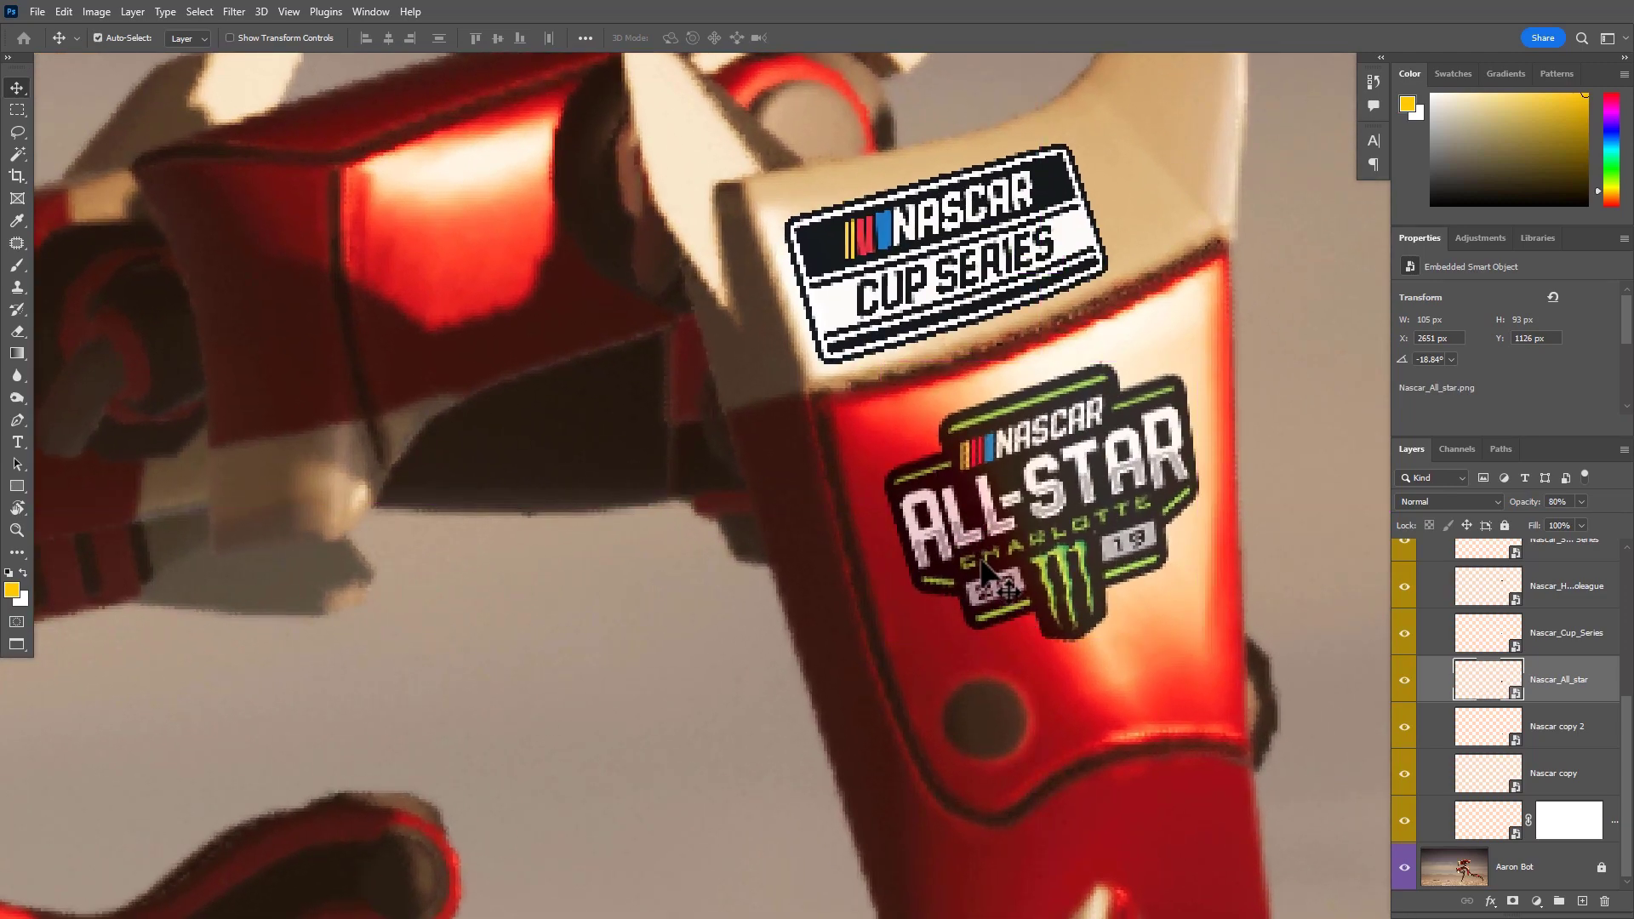
key(ctrl+space)
drag(982, 561, 765, 465)
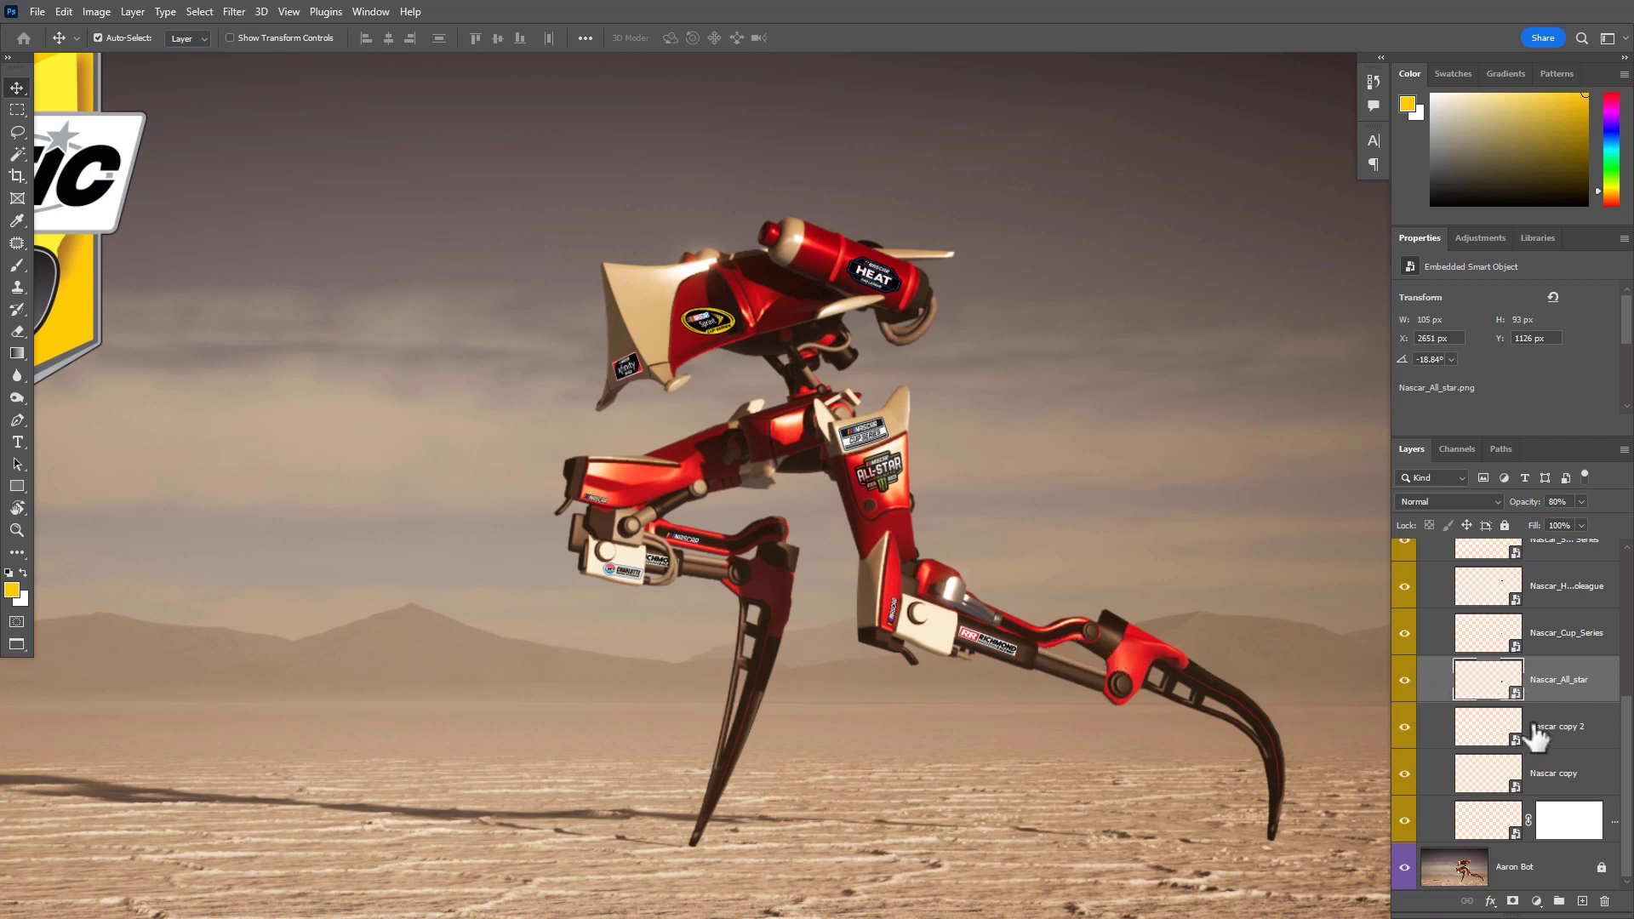
Select all decal layers from the masked Nascar layer up to Charlotte_Motor and set their opacity to 80%
click(1493, 819)
scroll(1485, 723, up, 5)
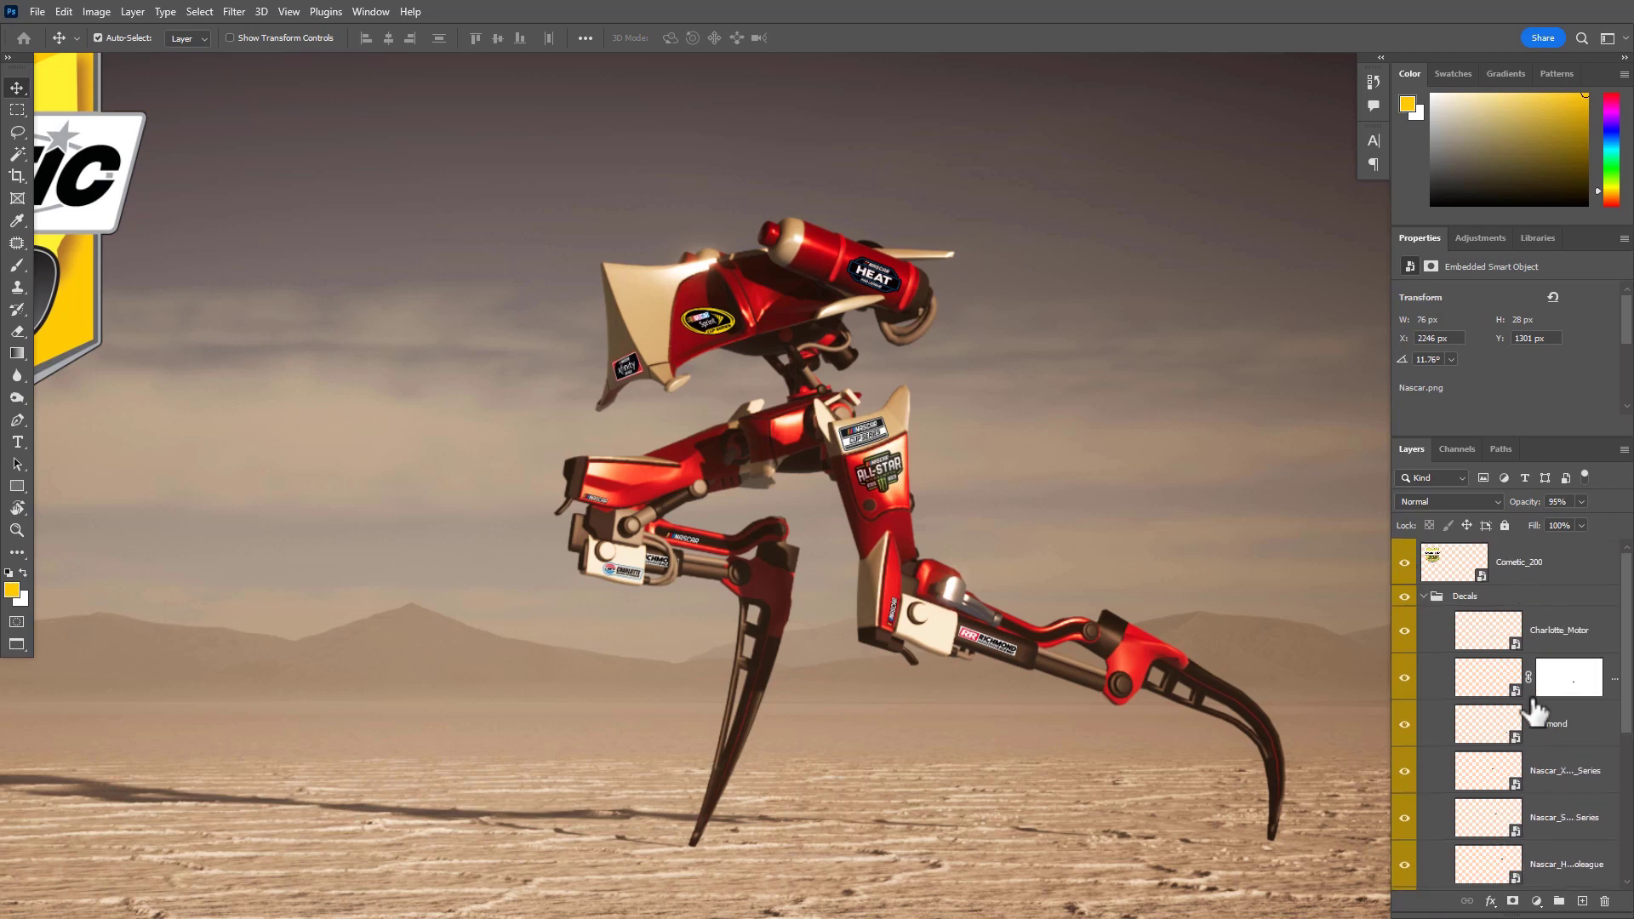
shift+click(1481, 631)
drag(813, 431, 1012, 685)
drag(953, 537, 836, 443)
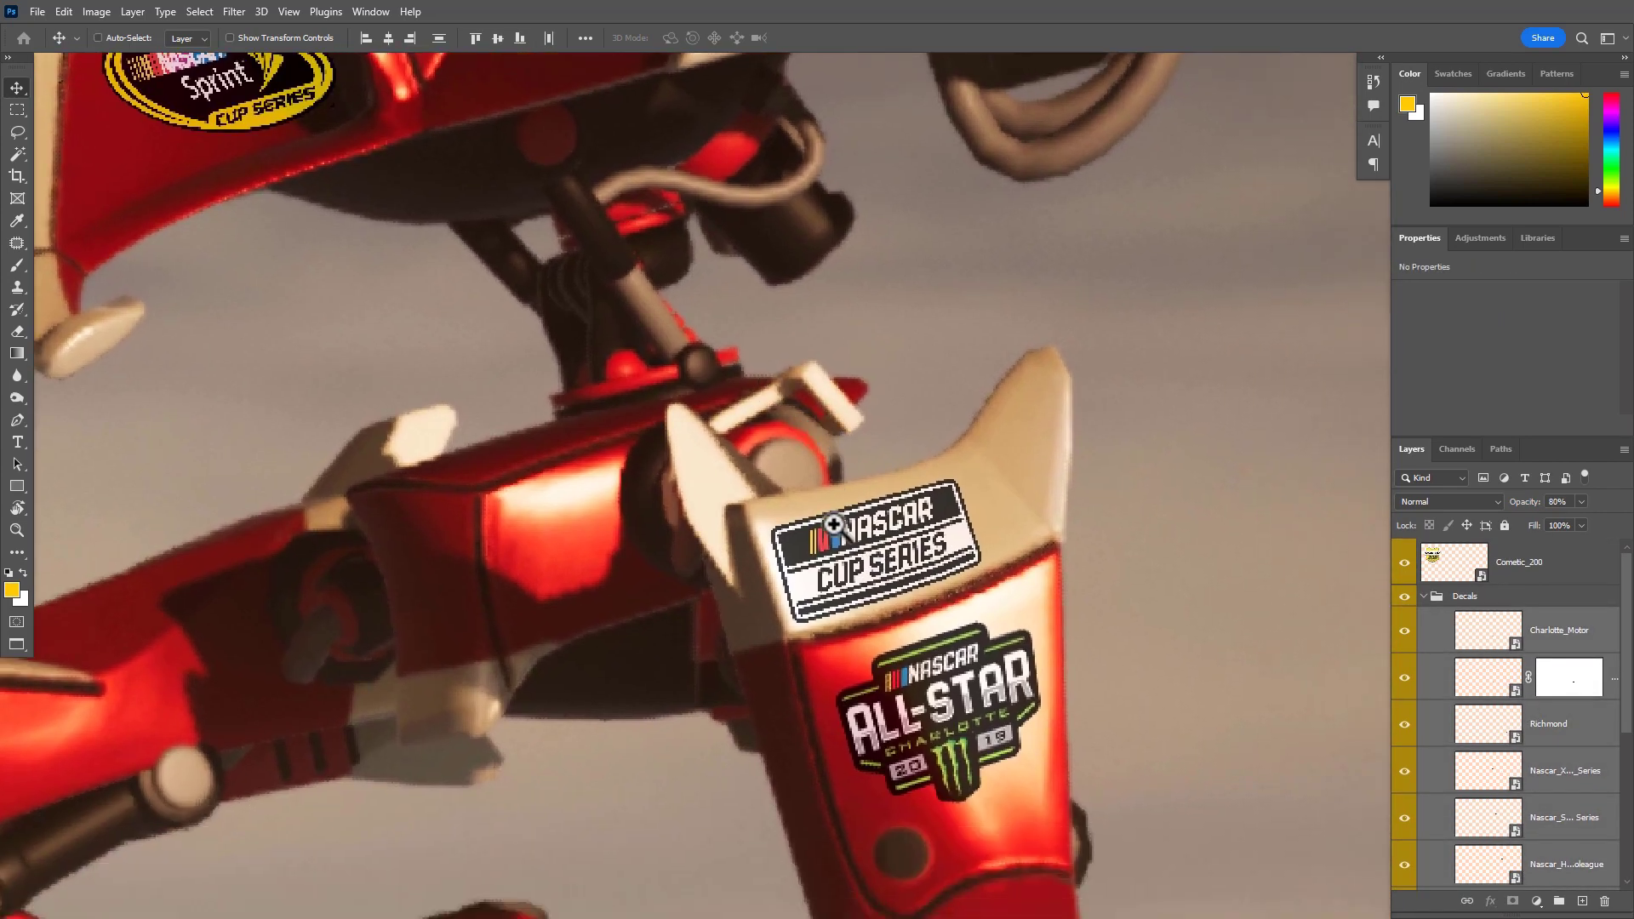
click(834, 524)
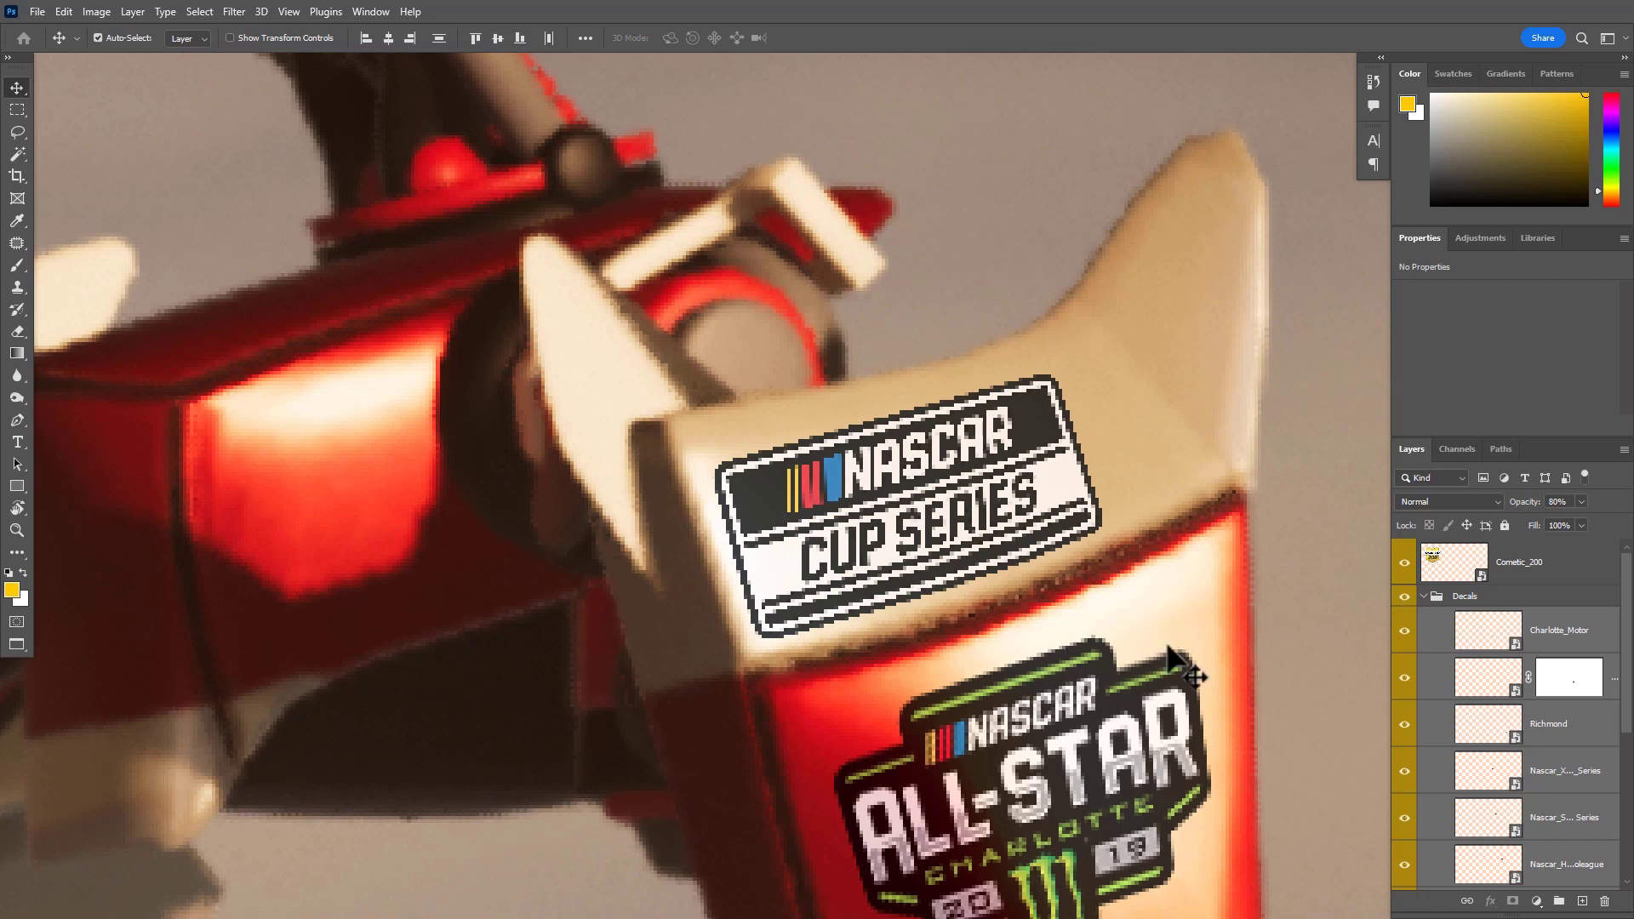
drag(1063, 572, 842, 398)
drag(936, 487, 1014, 495)
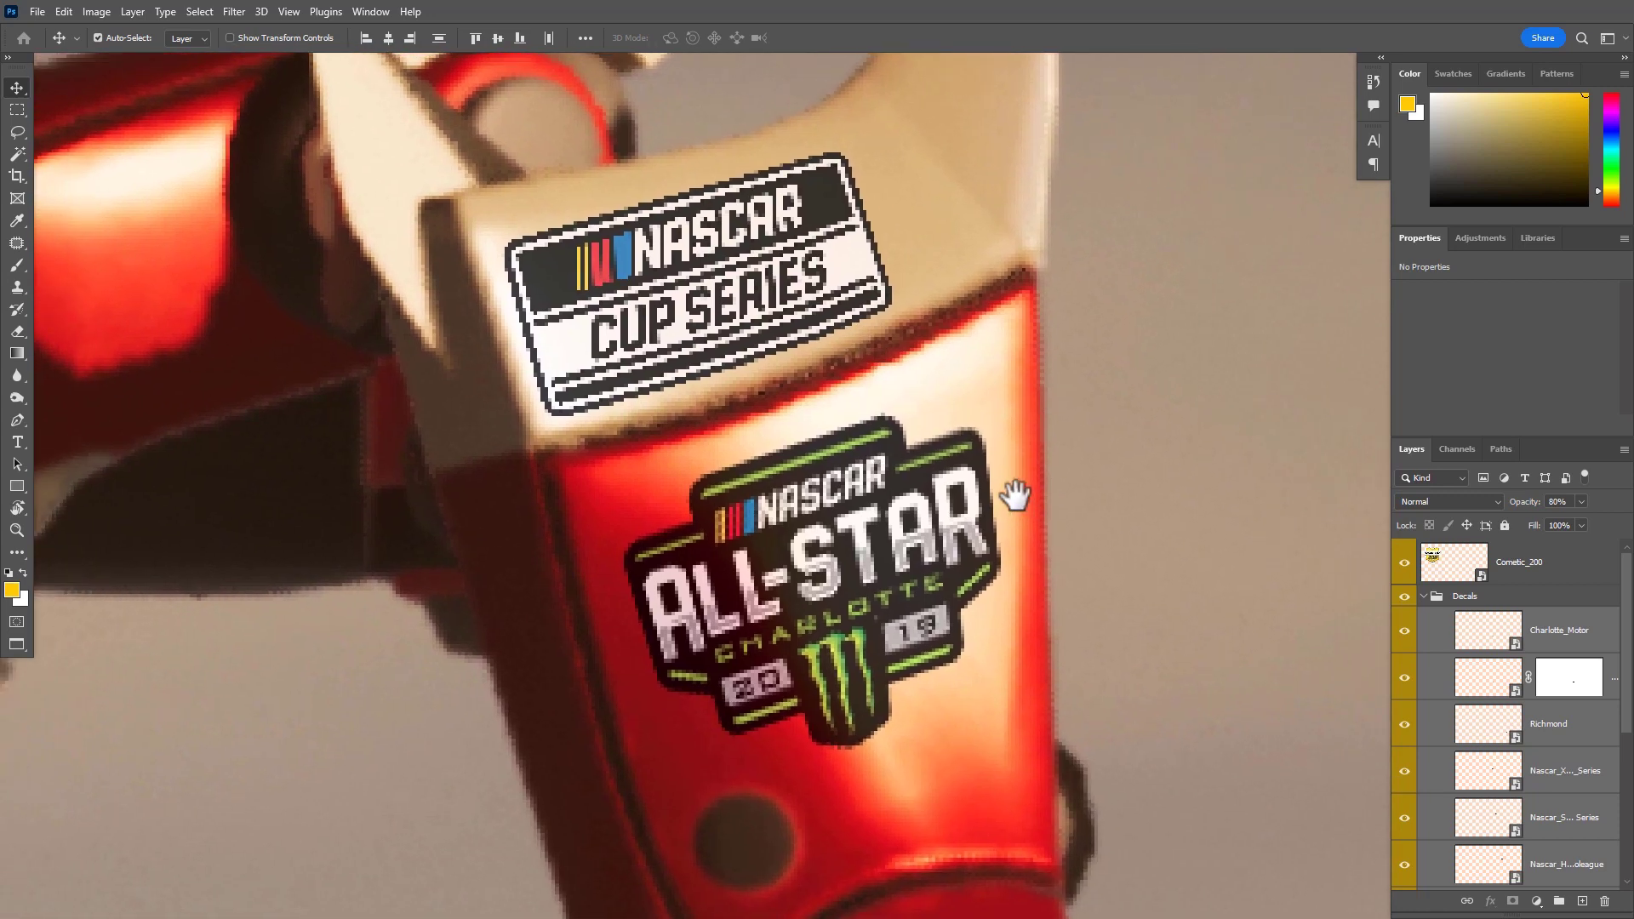
key(ctrl+0)
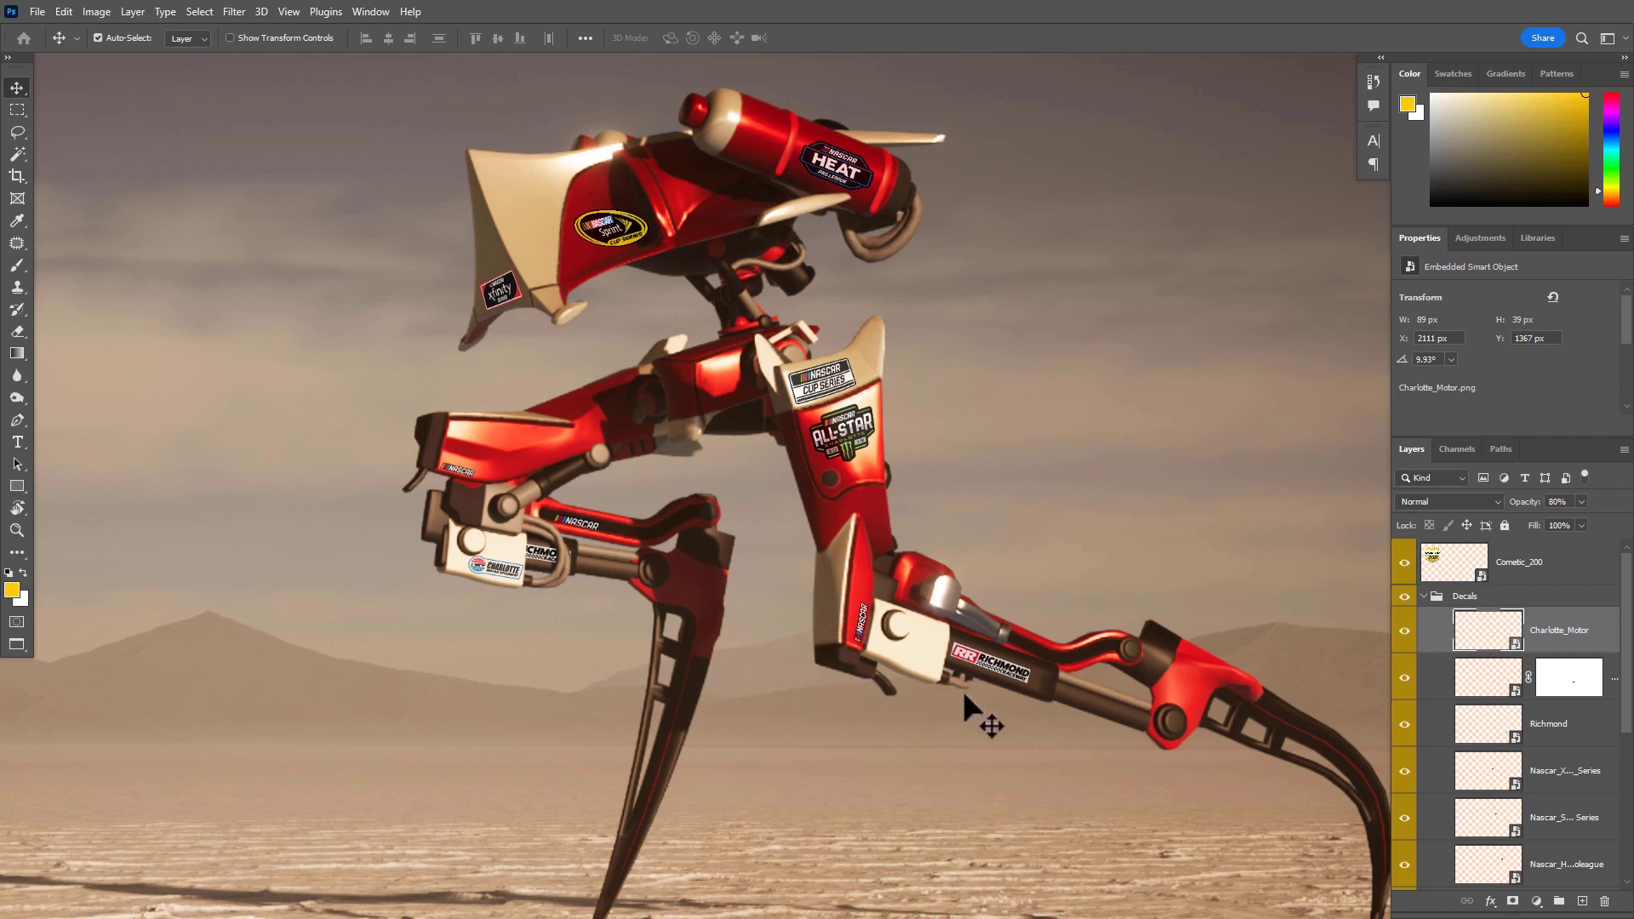
Change the Richmond decal's blend mode to Lighten and set its opacity to 93%
drag(999, 702, 1079, 716)
drag(978, 658, 860, 667)
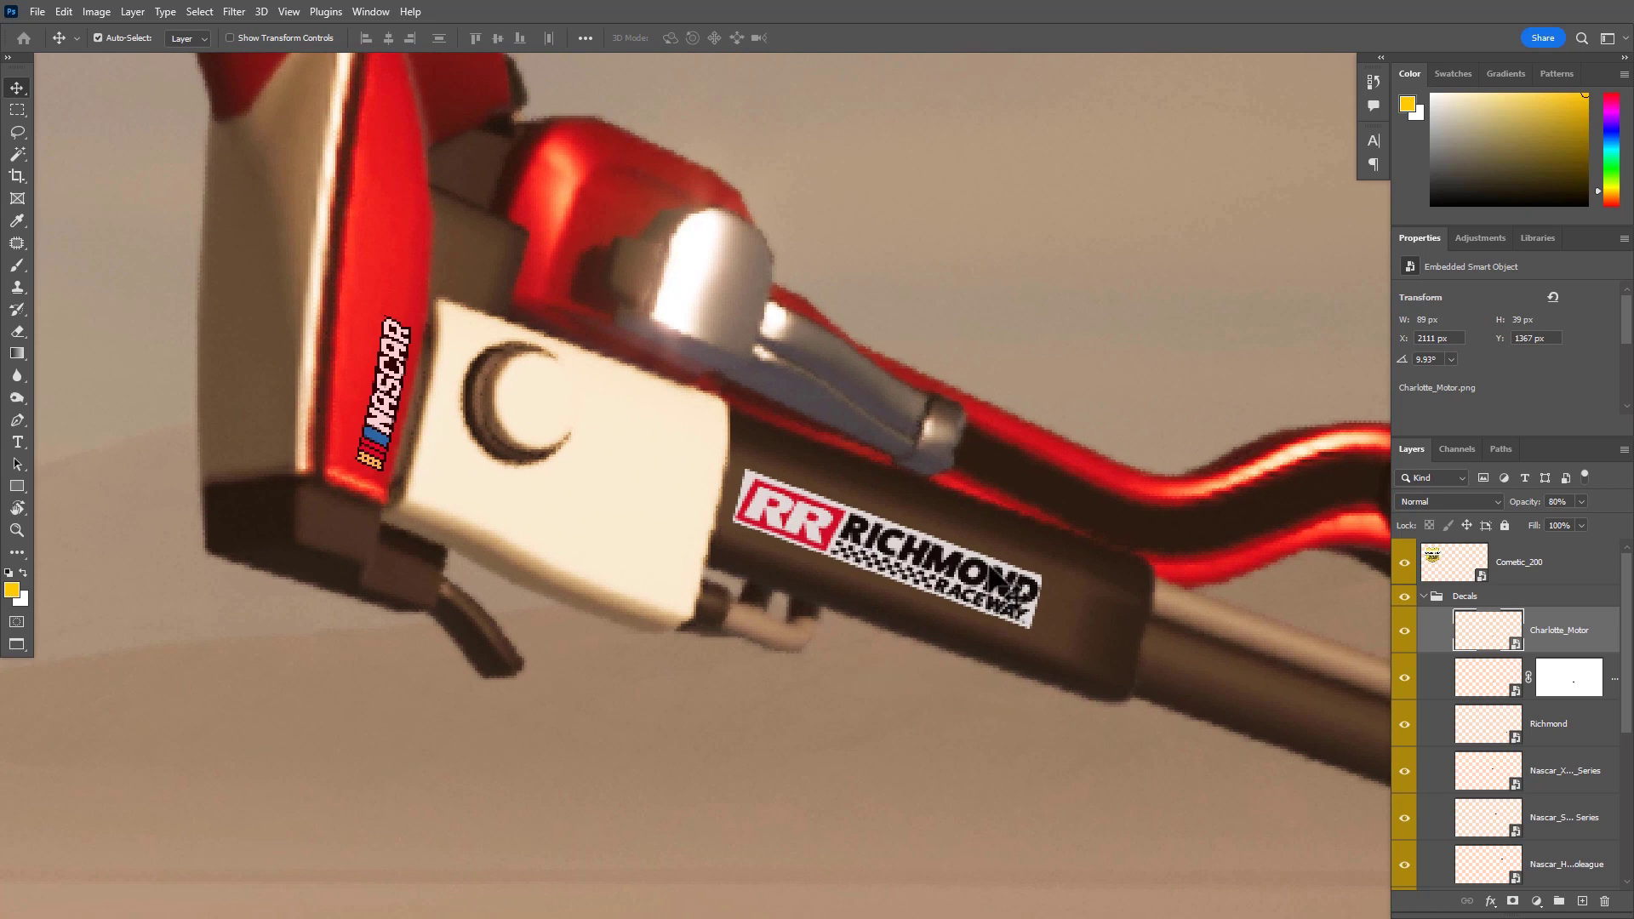
scroll(1004, 596, up, 3)
ctrl+click(955, 553)
click(1446, 502)
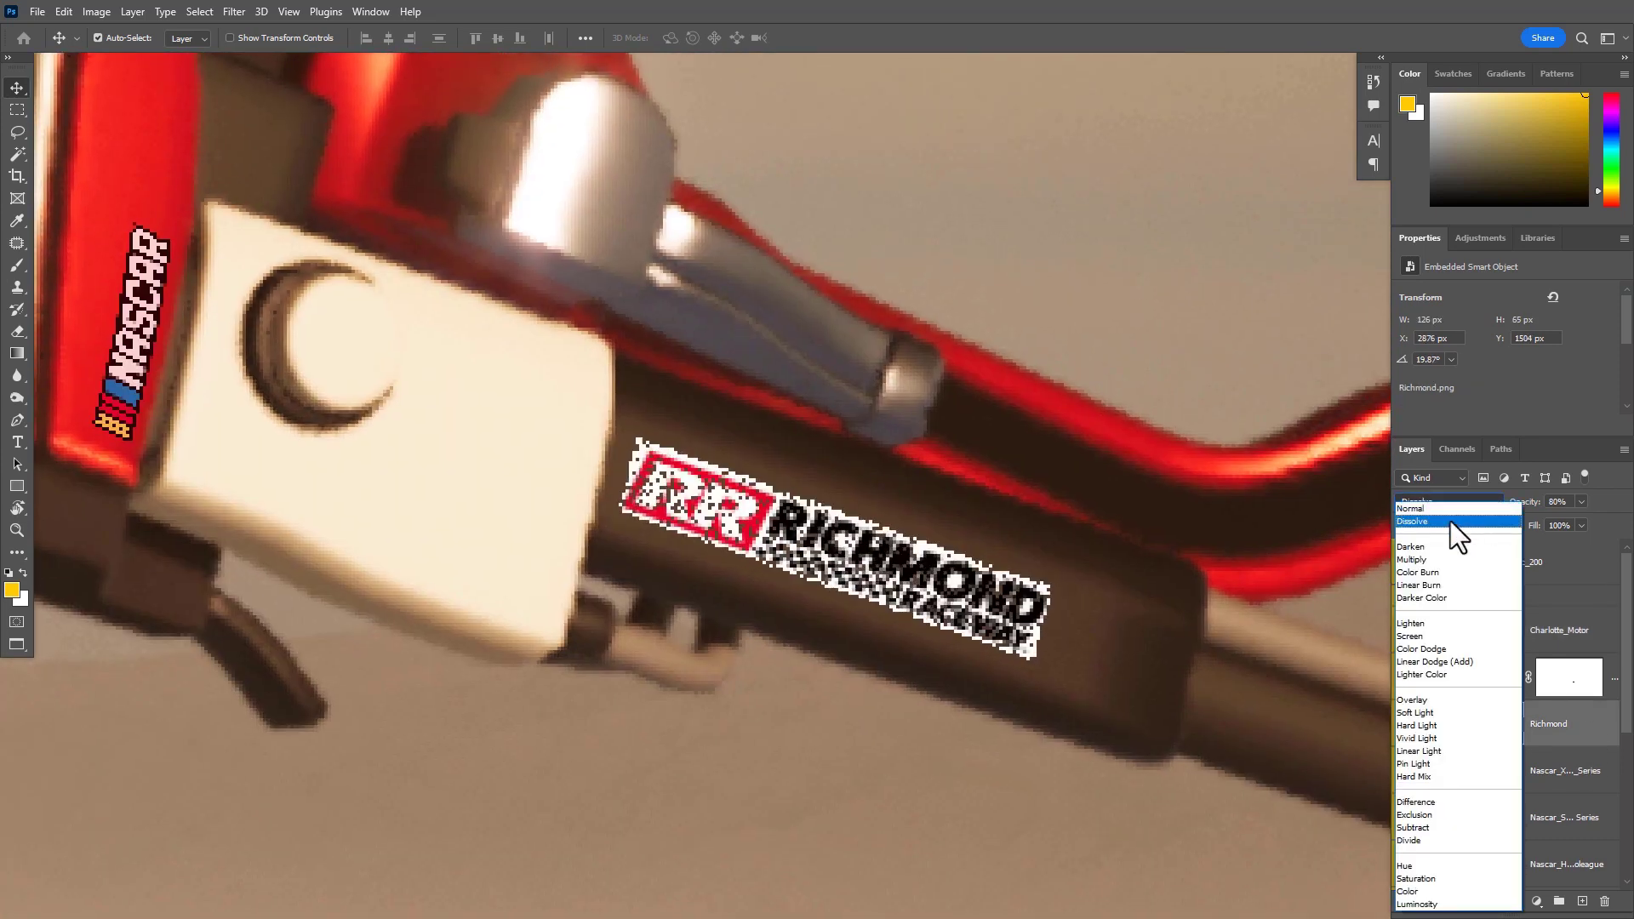
click(1452, 625)
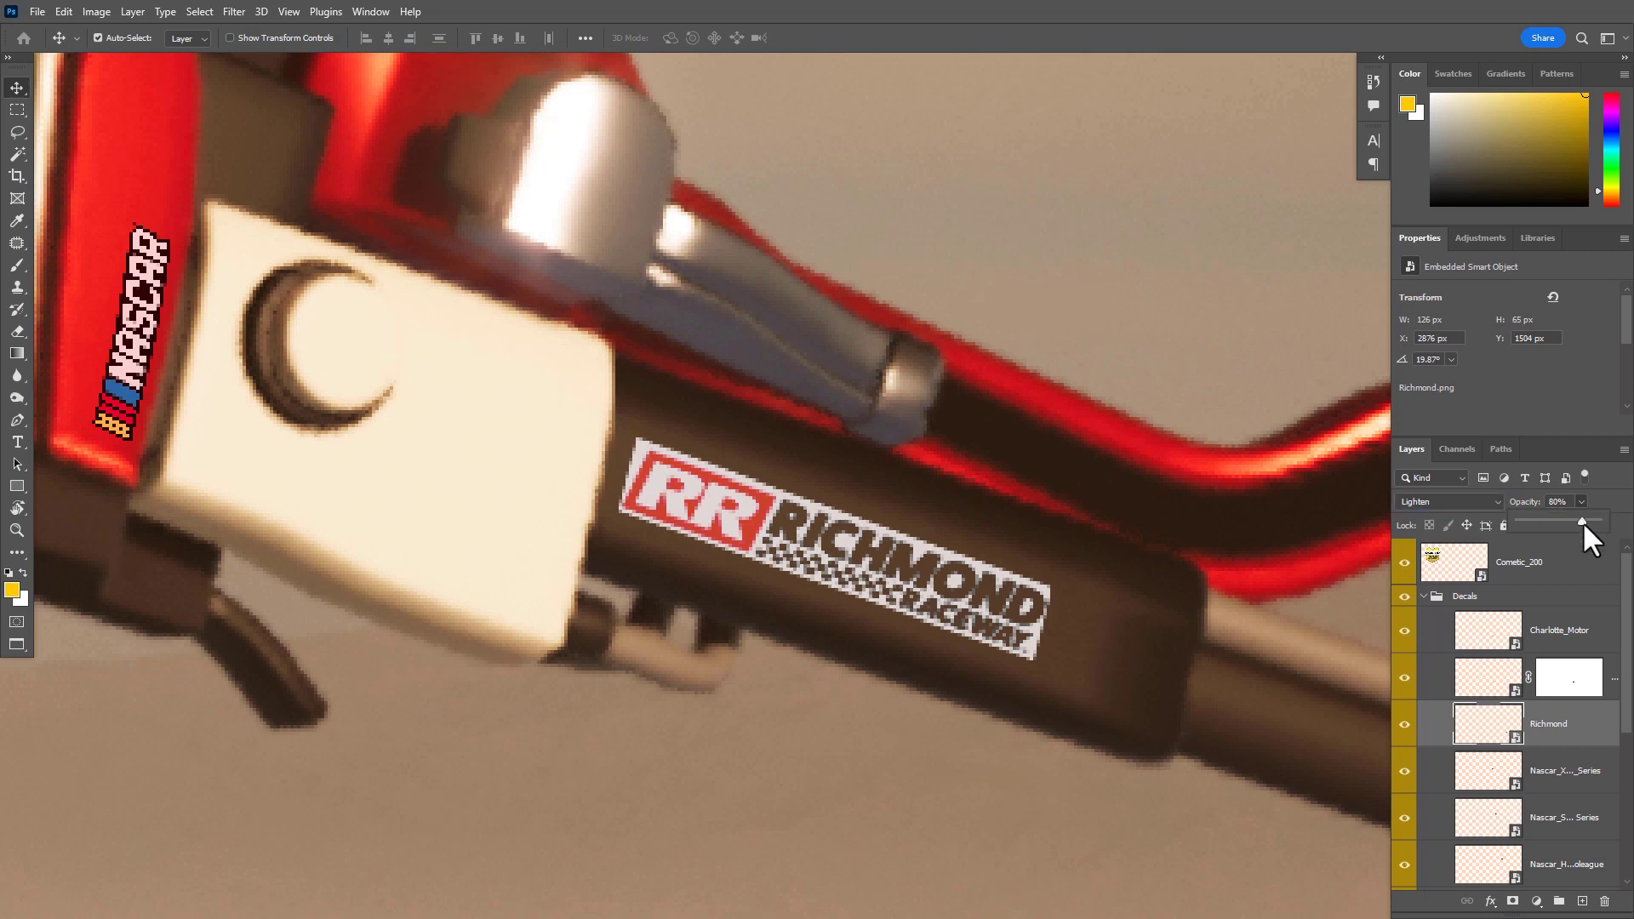
mouse_move(1582, 521)
mouse_down()
mouse_move(1620, 531)
mouse_move(1590, 517)
mouse_up()
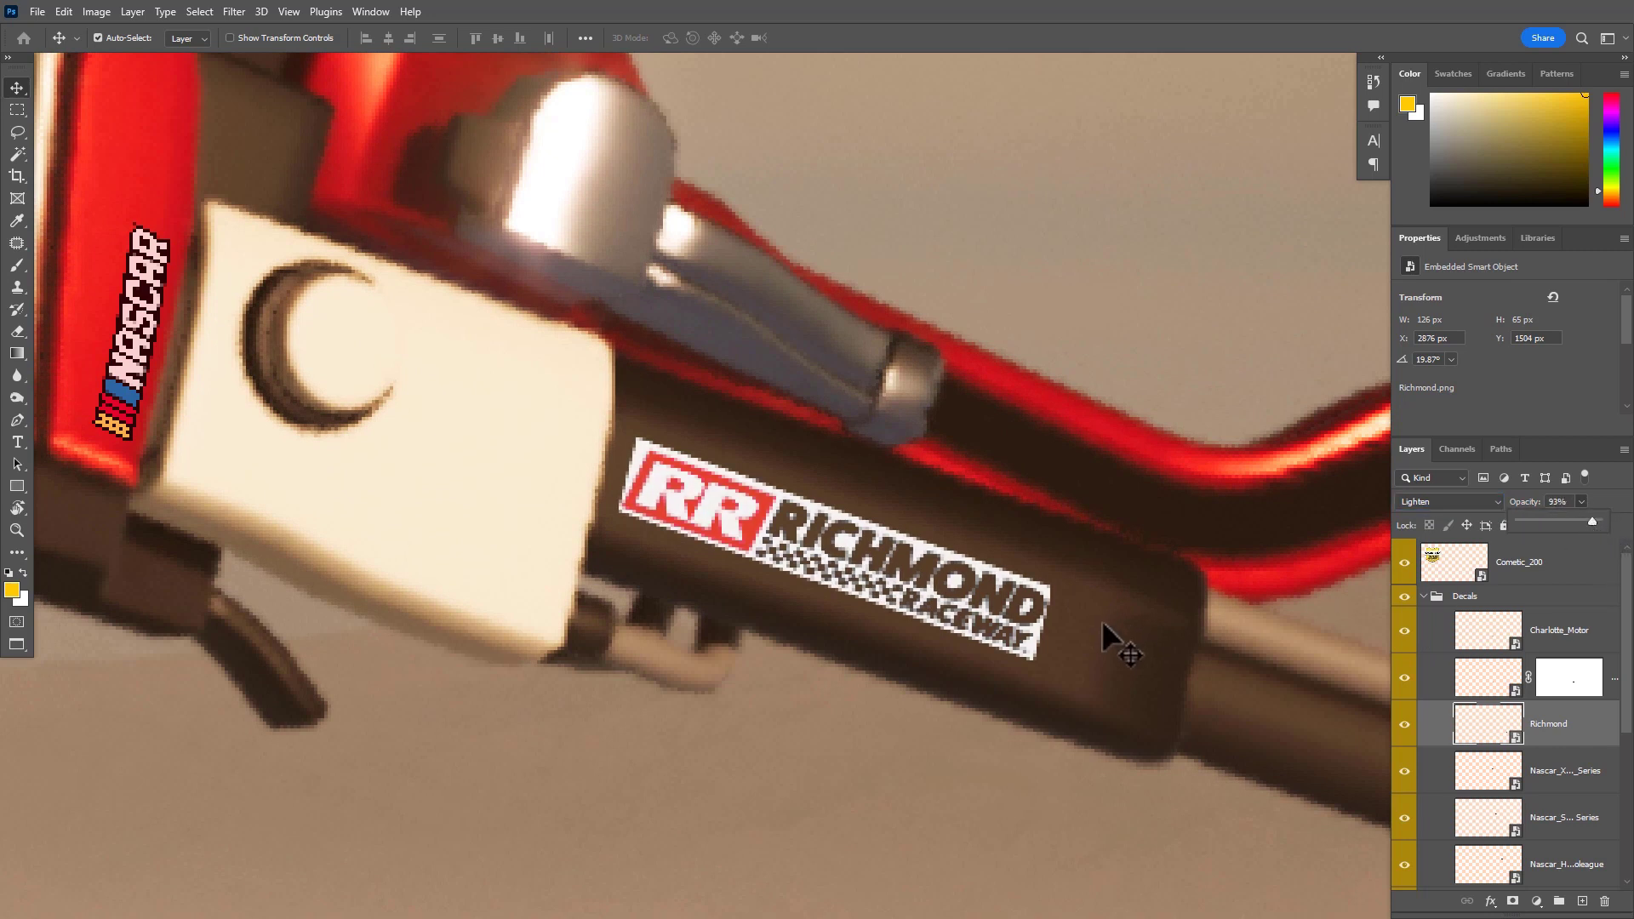
Try the Overlay blend mode on the Richmond decal, check it from a distance, and return the mode to Lighten
drag(1101, 624, 1066, 631)
scroll(1066, 631, down, 3)
drag(953, 733, 883, 660)
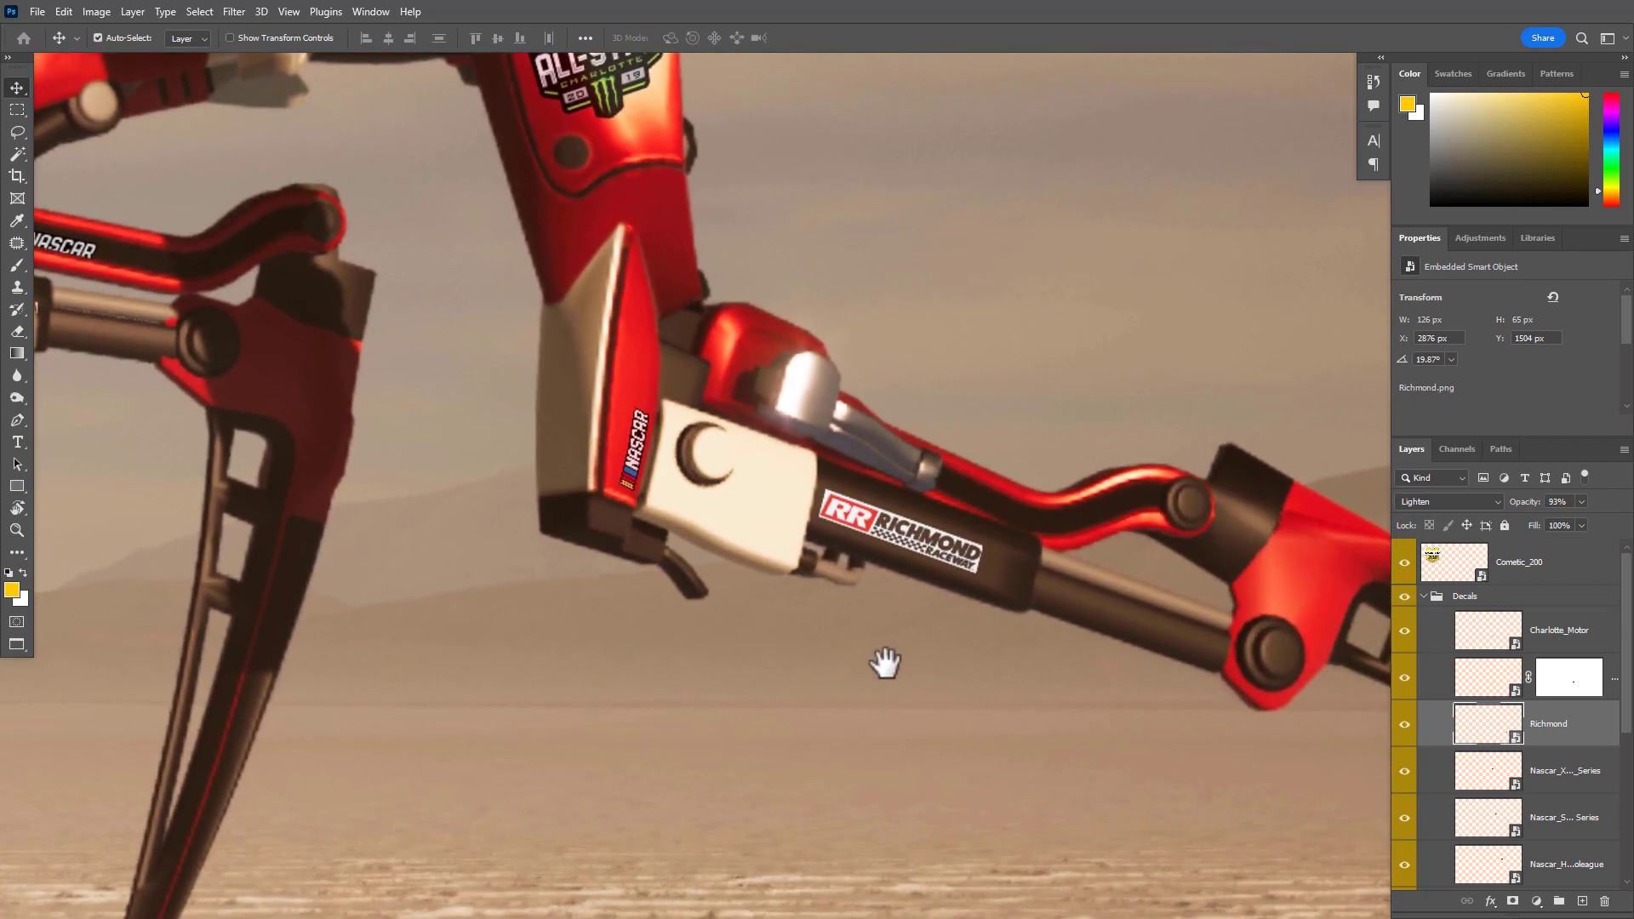
drag(972, 581, 1034, 634)
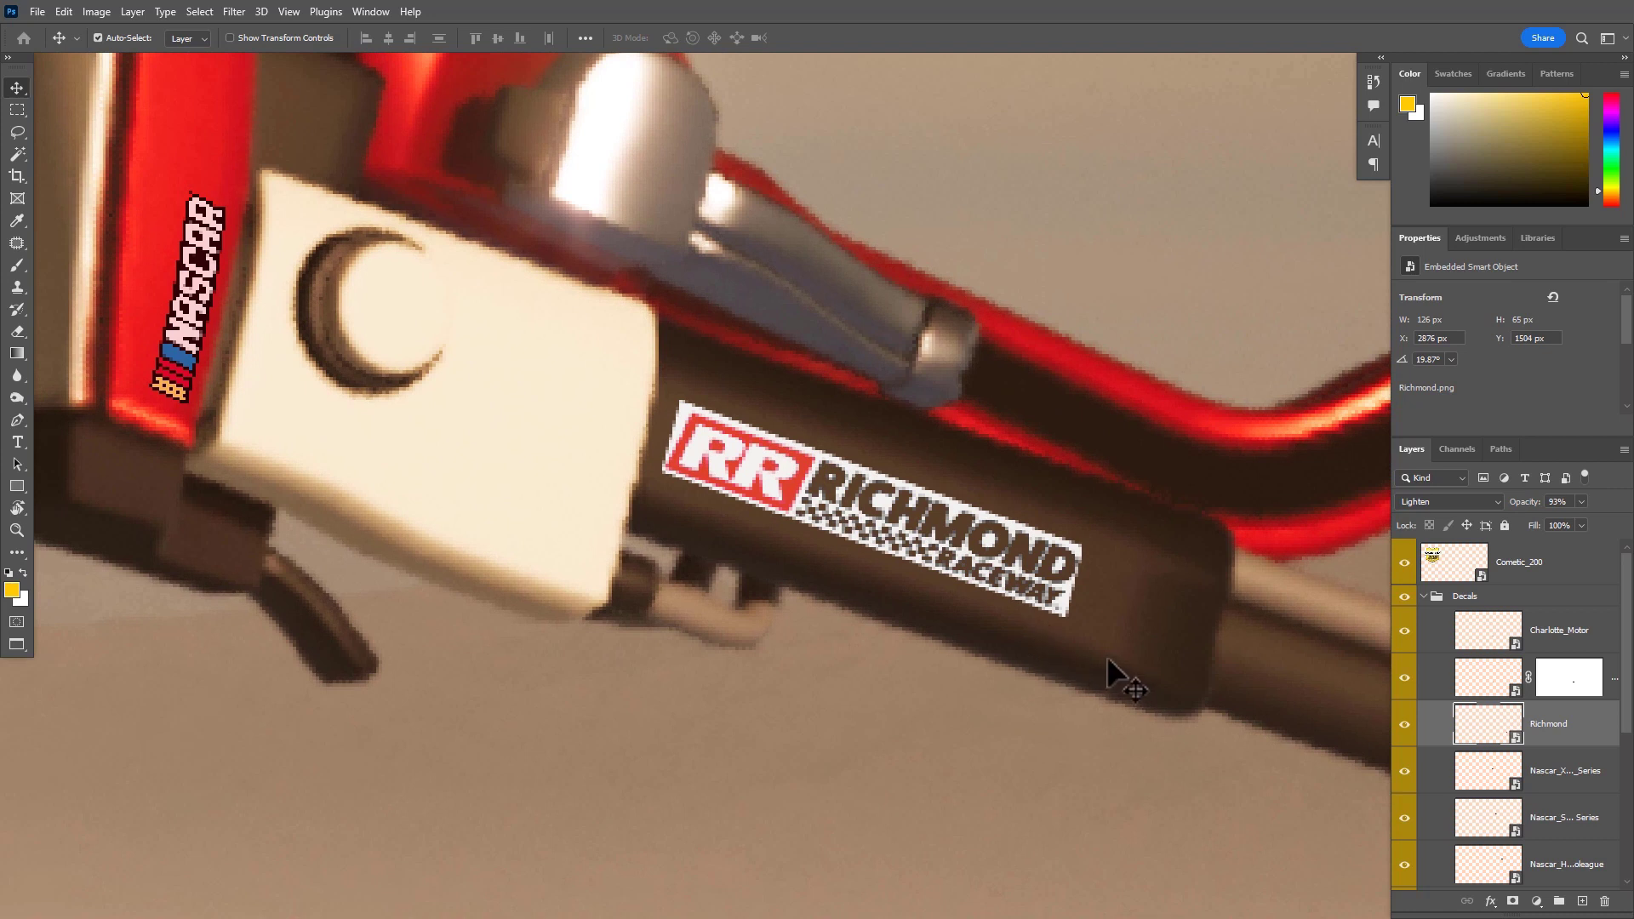
click(1494, 502)
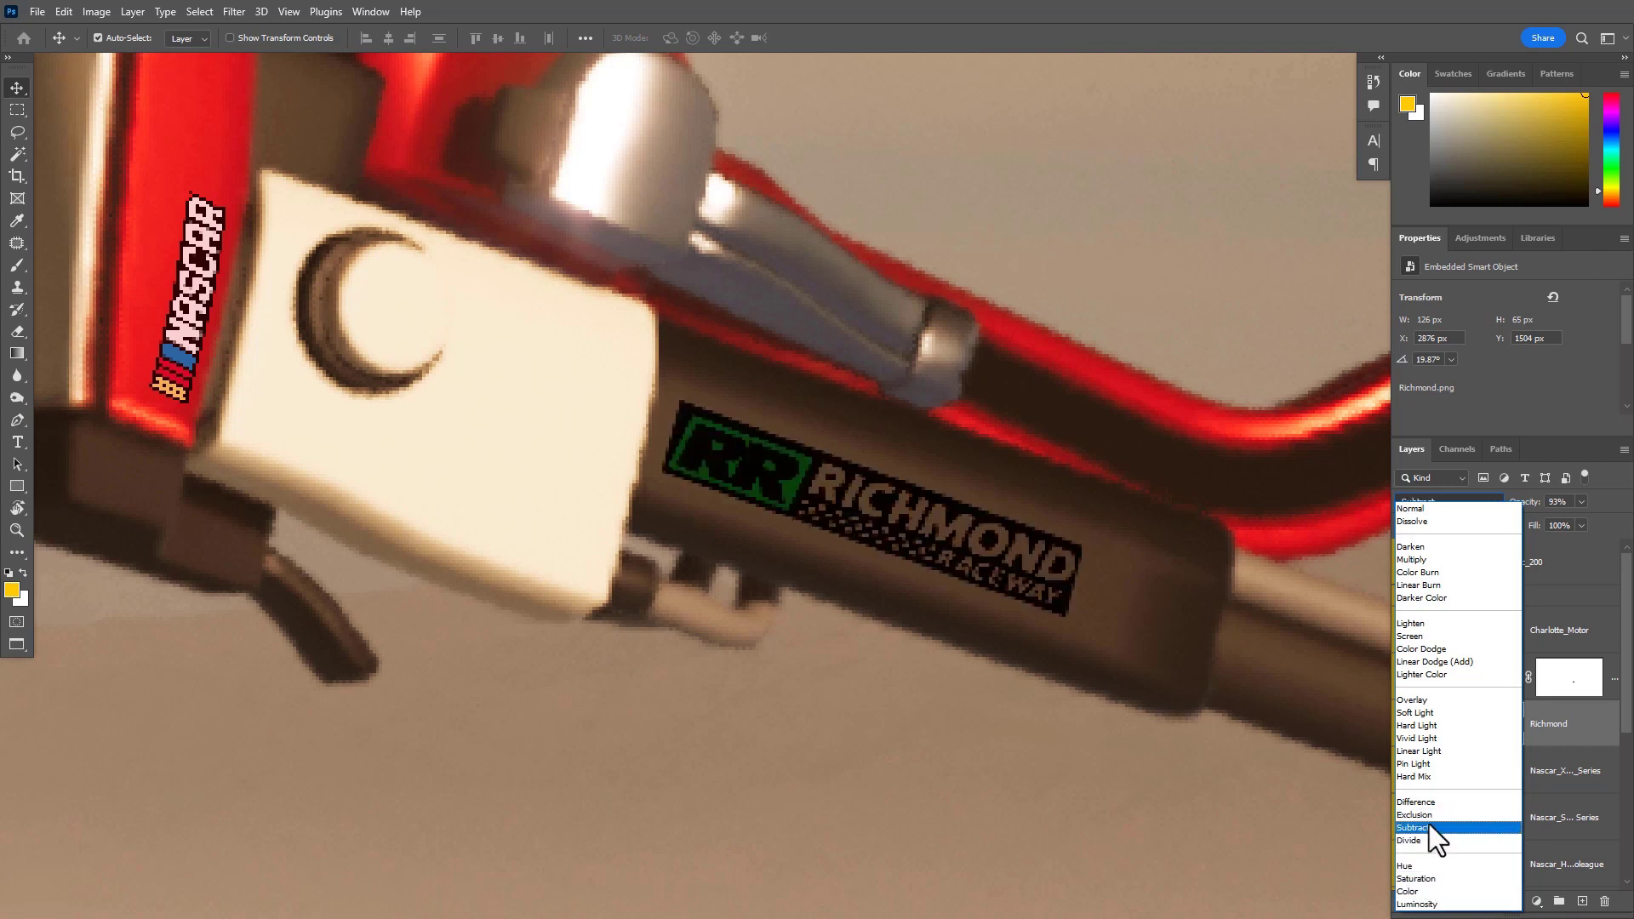
click(1433, 701)
scroll(1123, 662, down, 3)
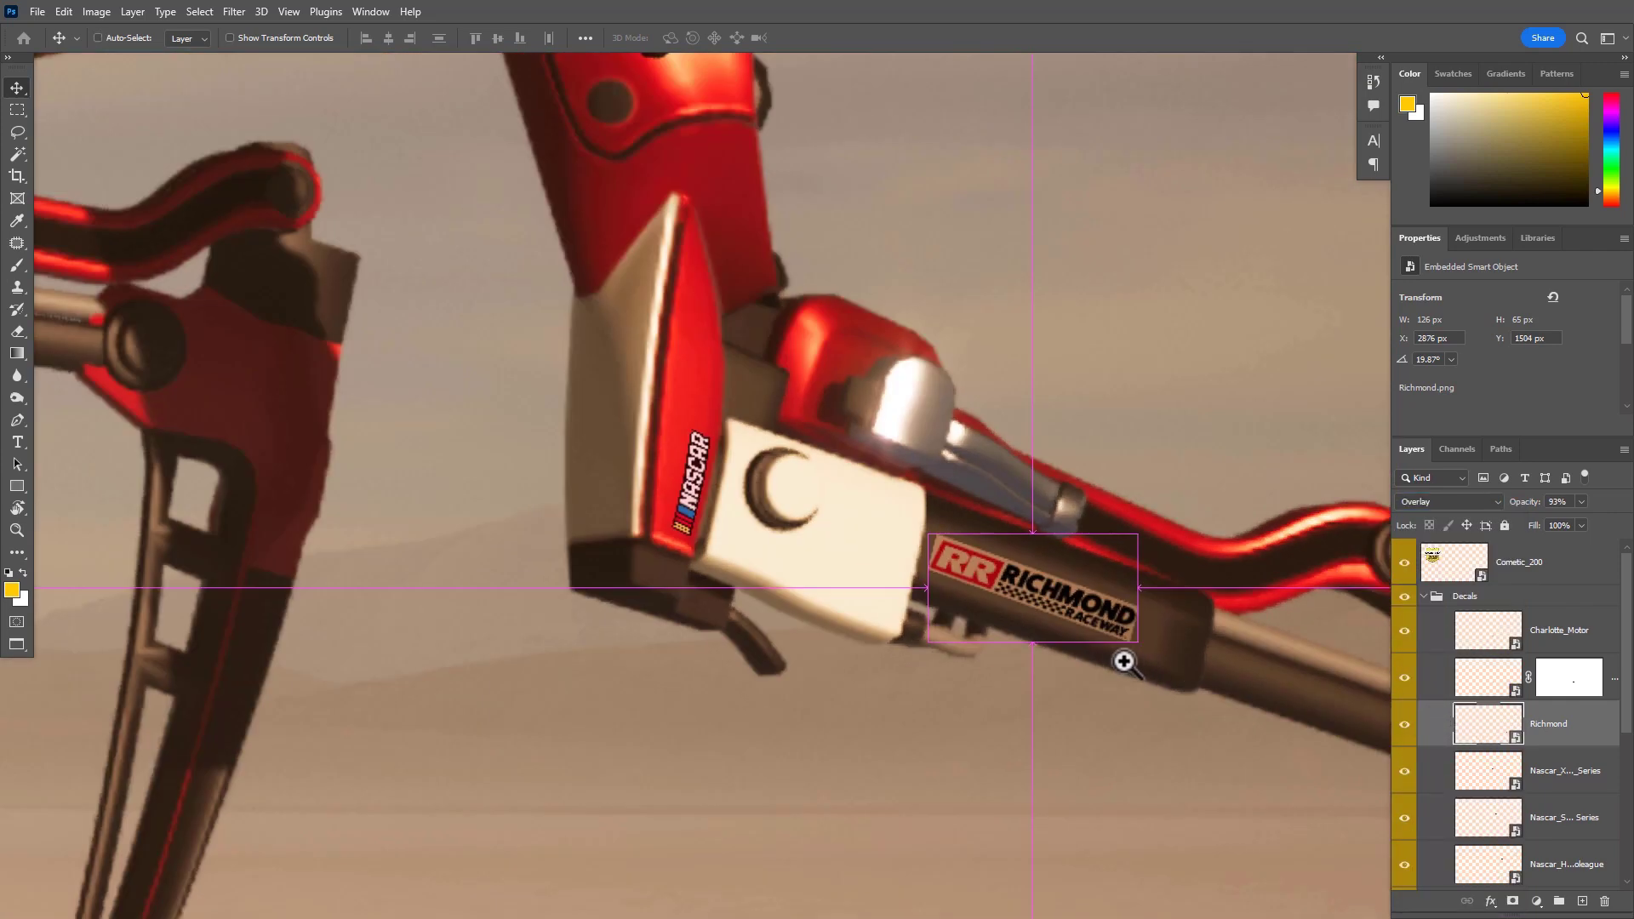
scroll(1123, 661, down, 3)
scroll(930, 642, down, 2)
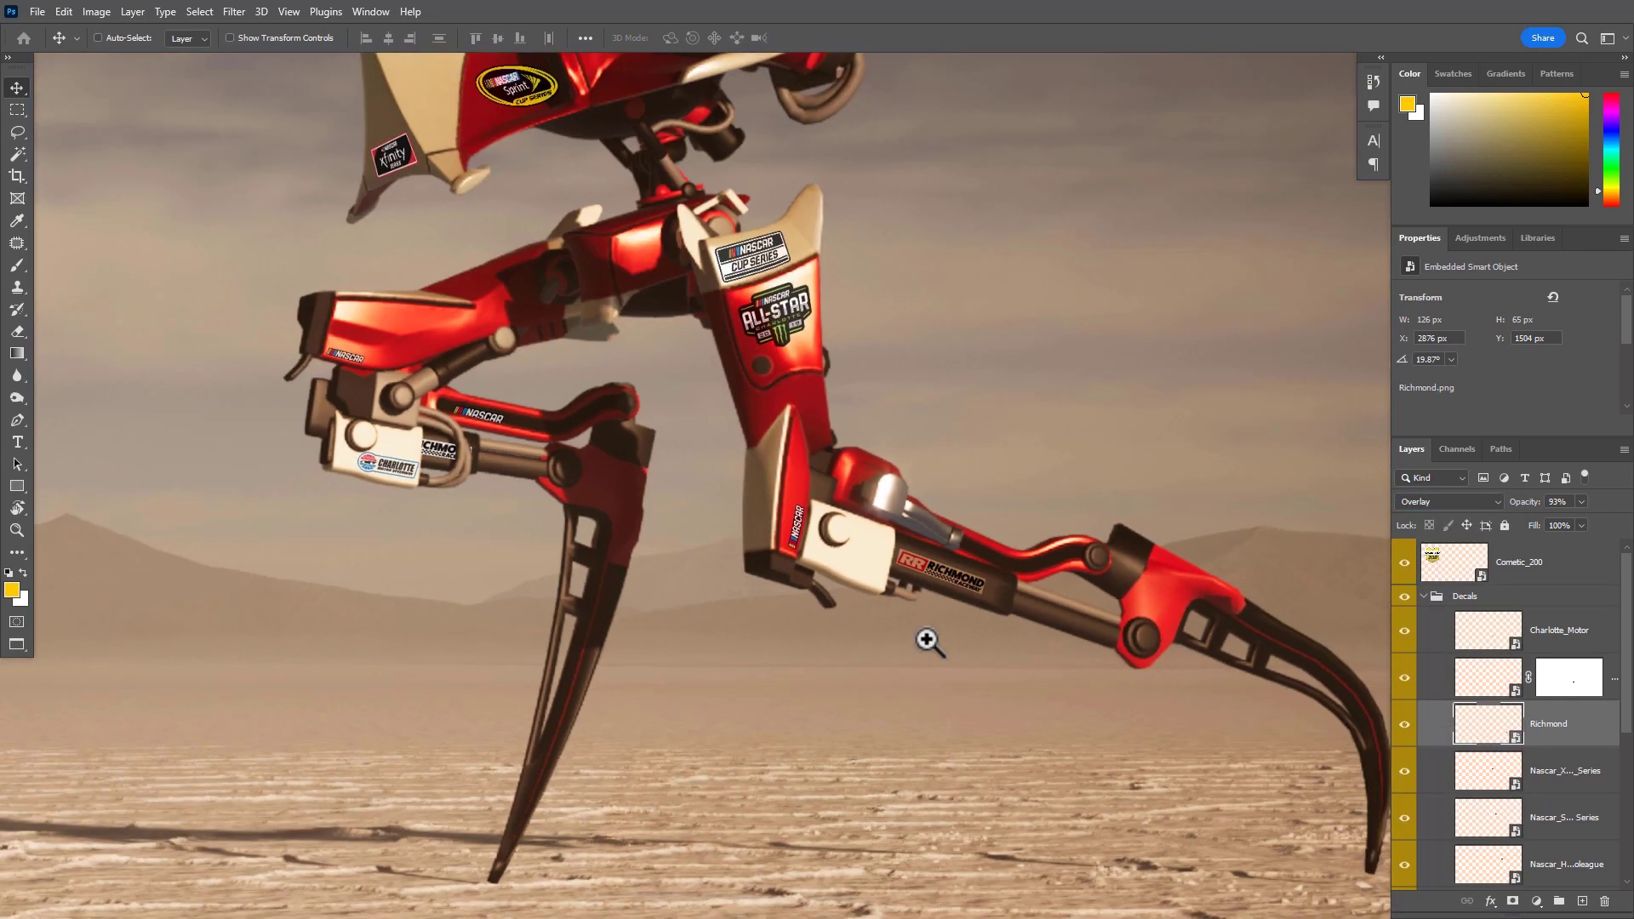
scroll(968, 613, up, 4)
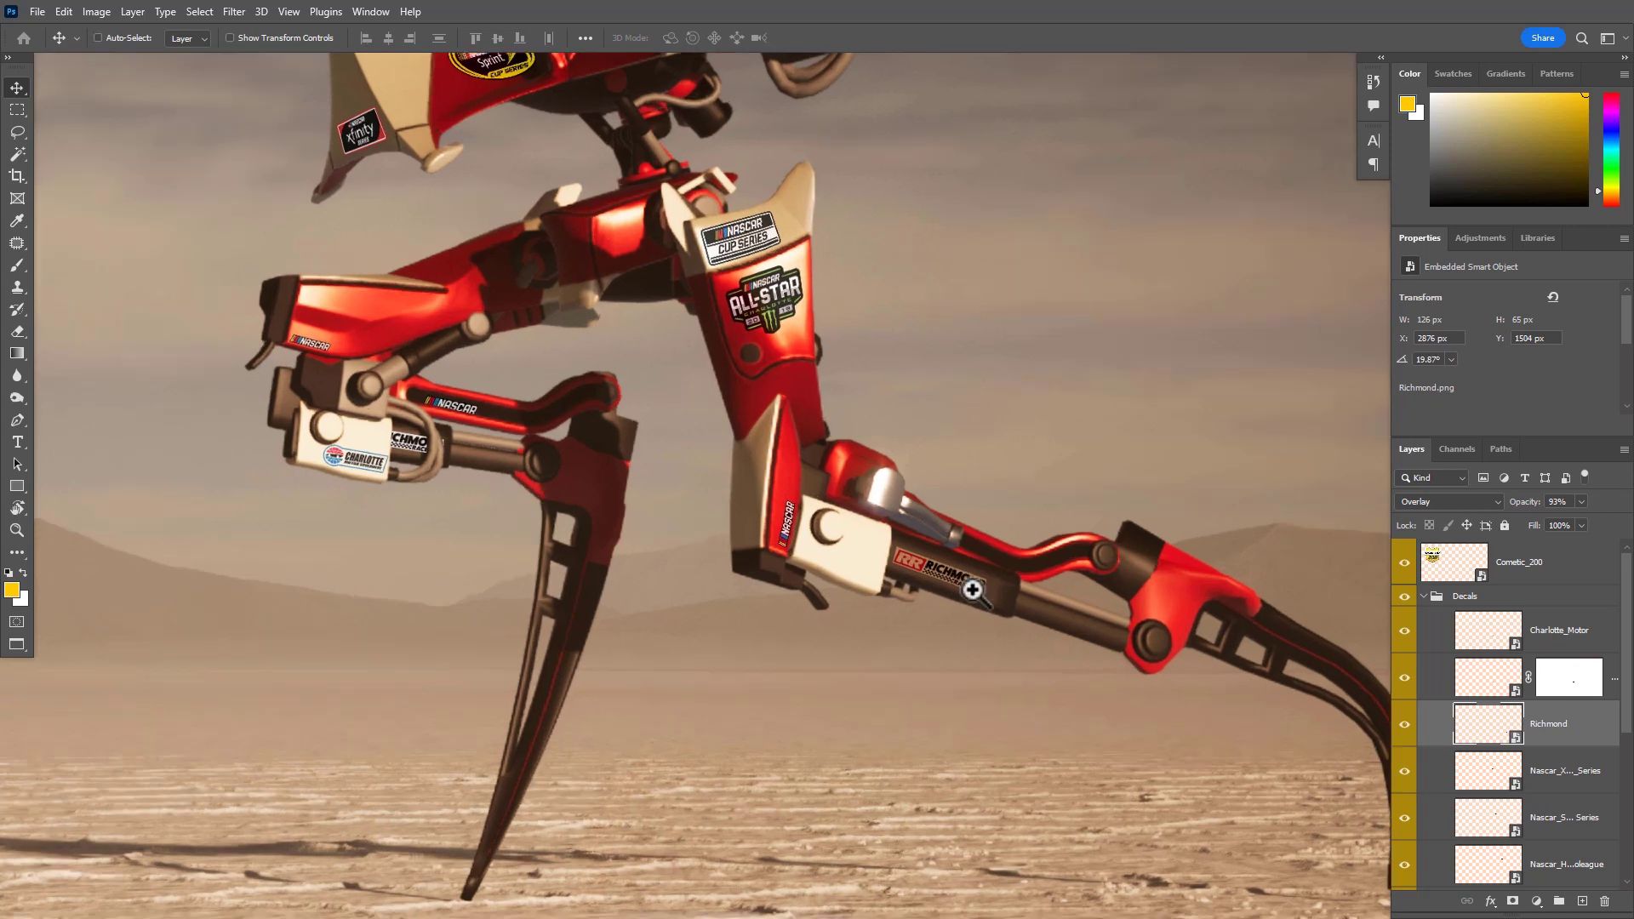
scroll(1022, 604, up, 1)
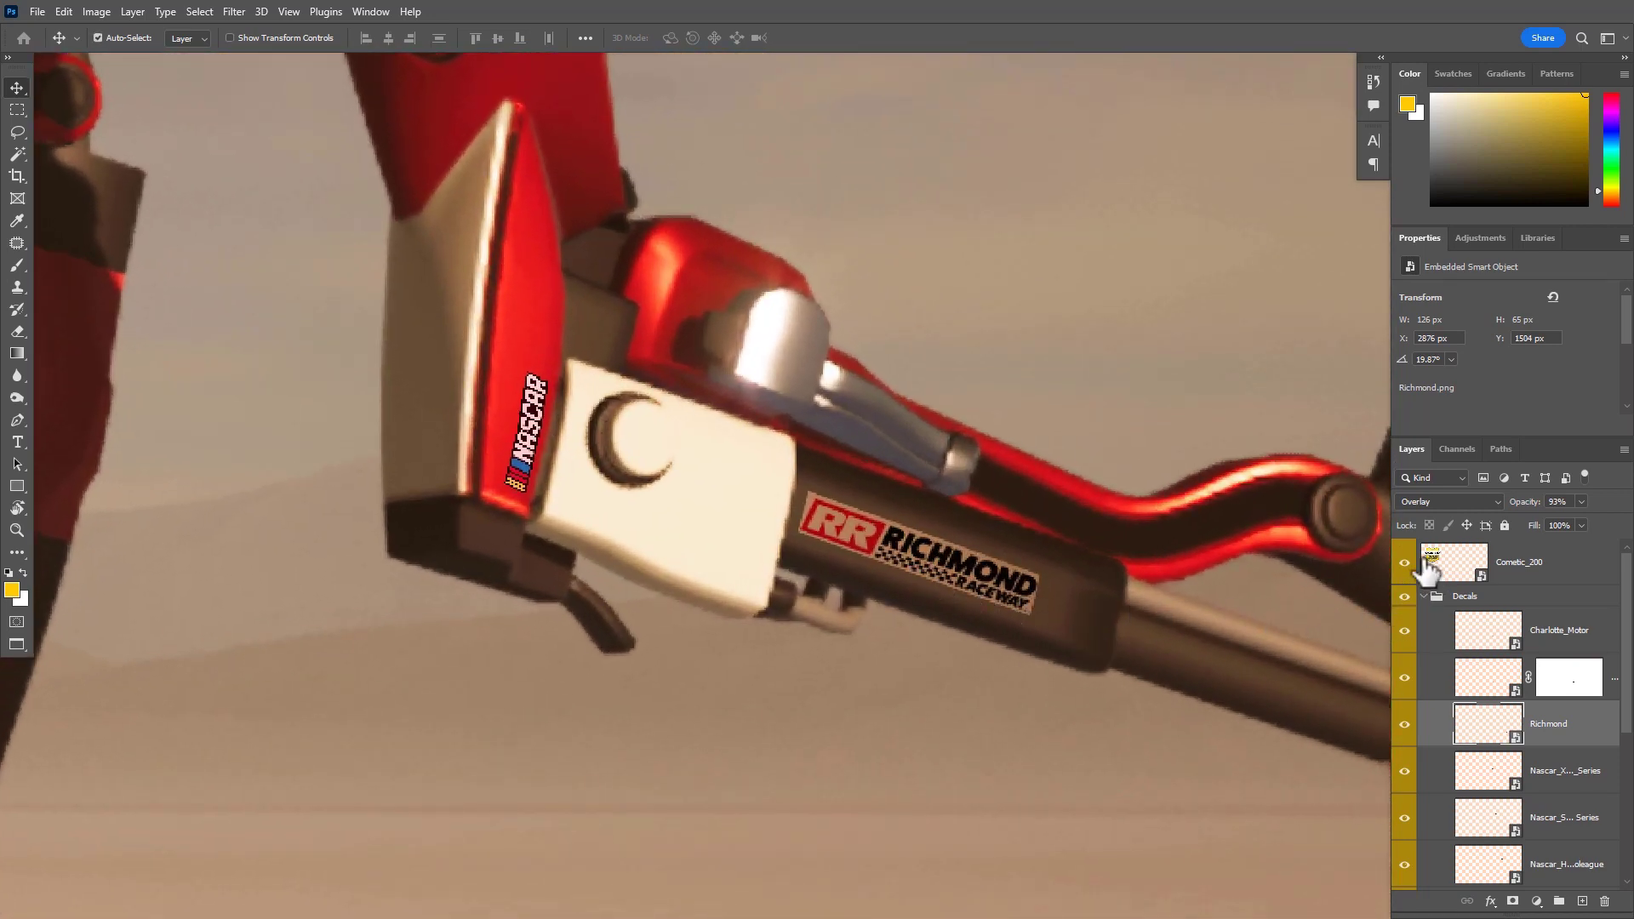
click(1494, 500)
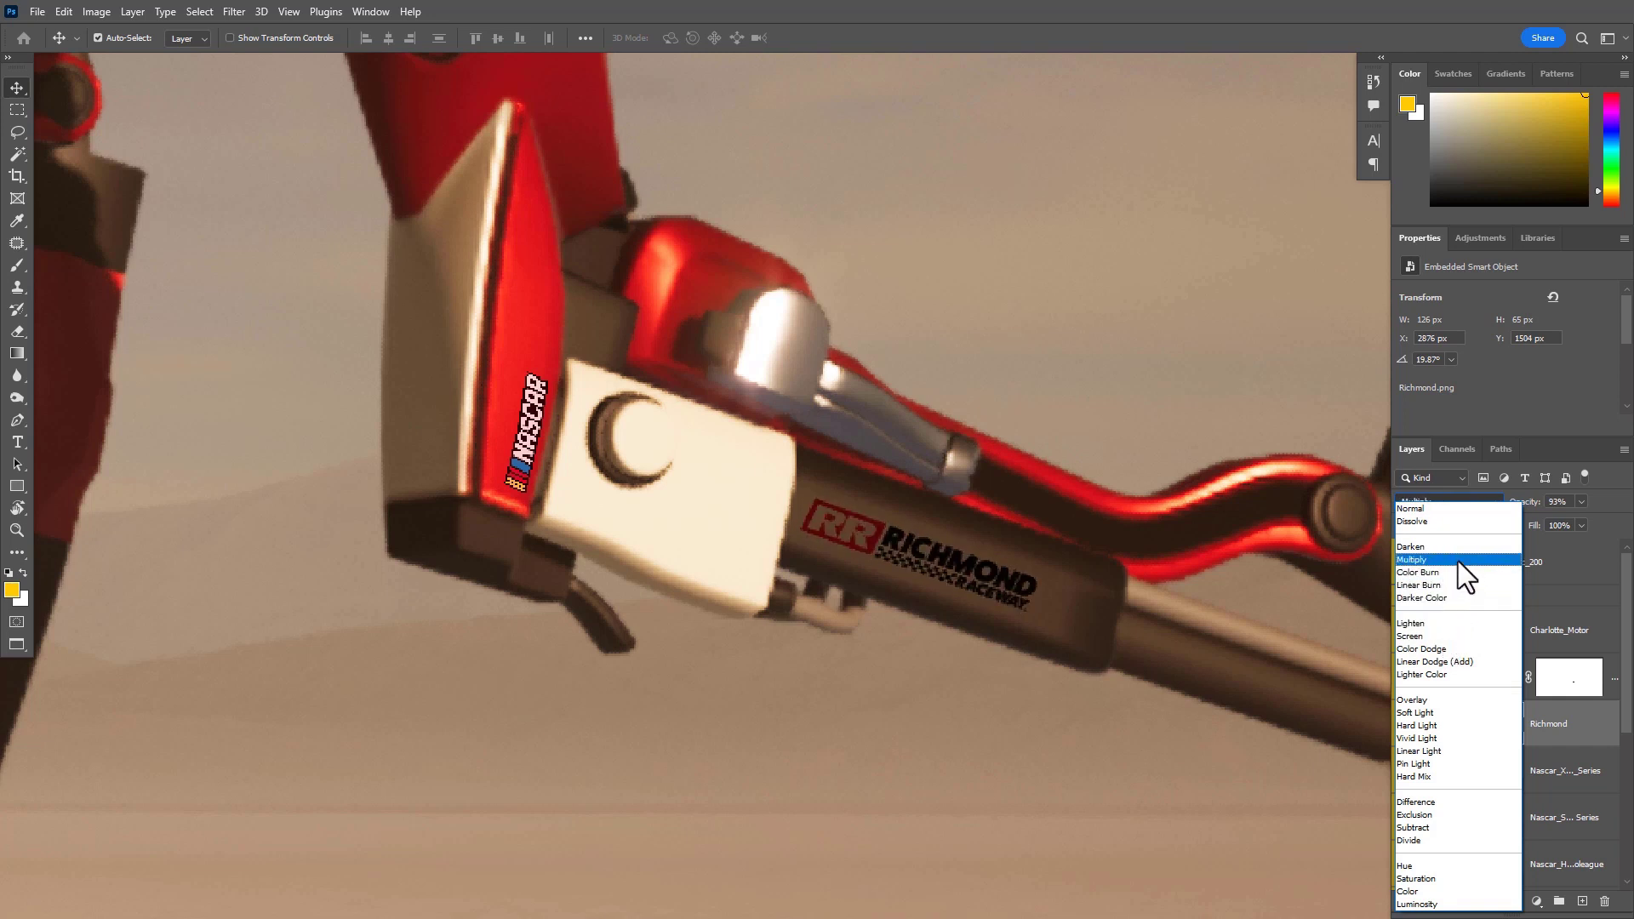
click(1426, 622)
Set the Richmond decal's opacity to 85%
scroll(1174, 565, up, 6)
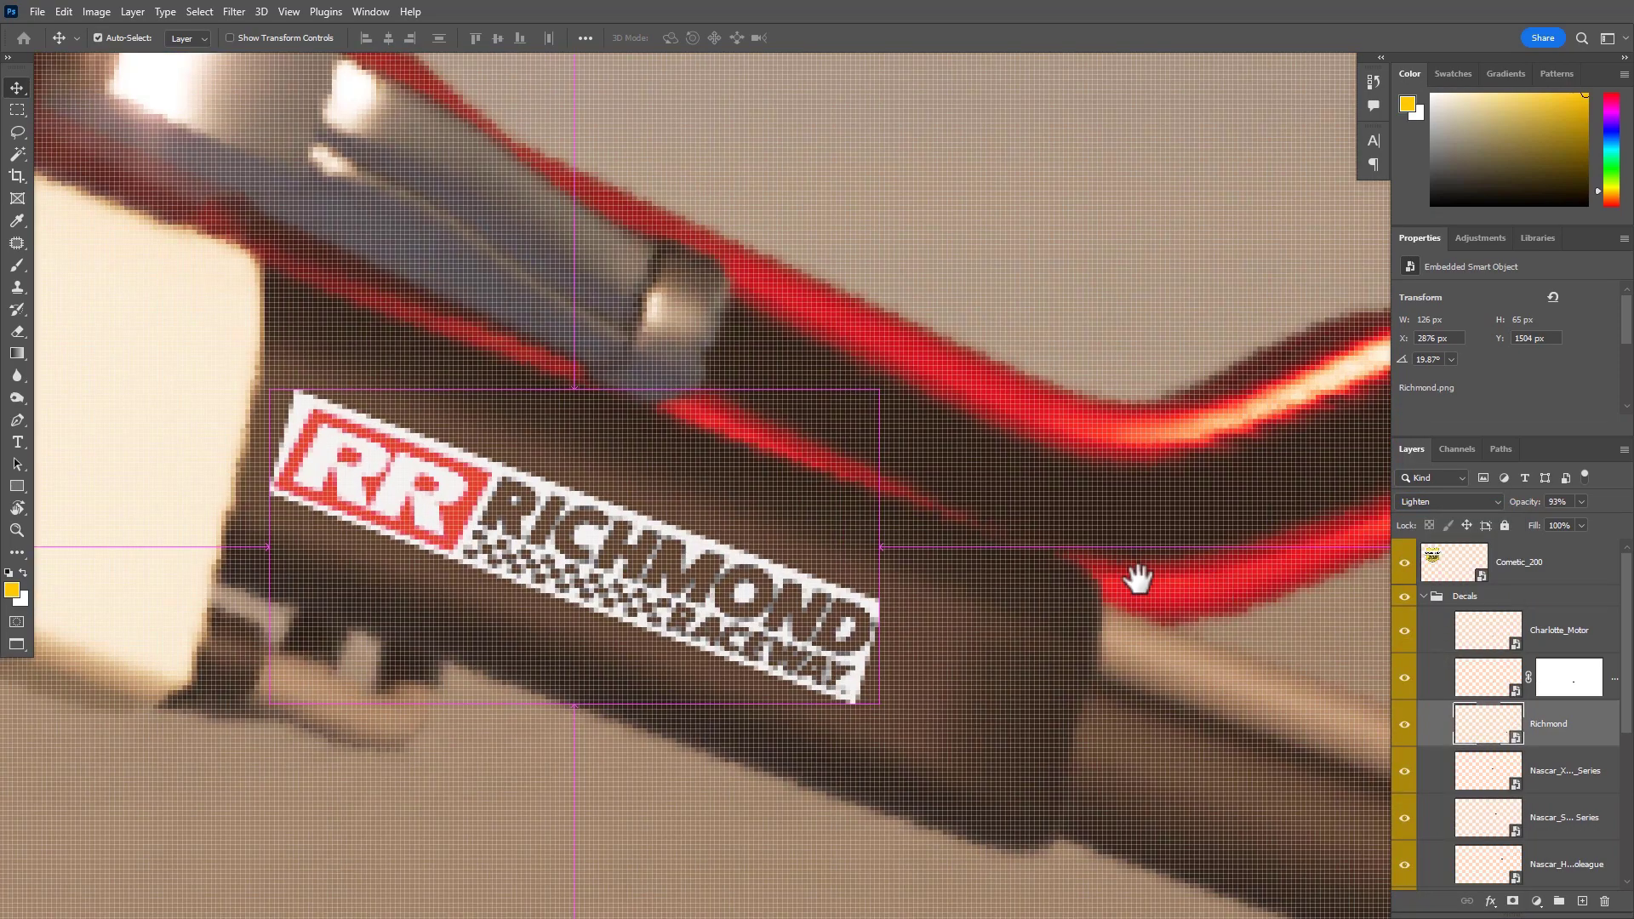
scroll(1085, 593, down, 5)
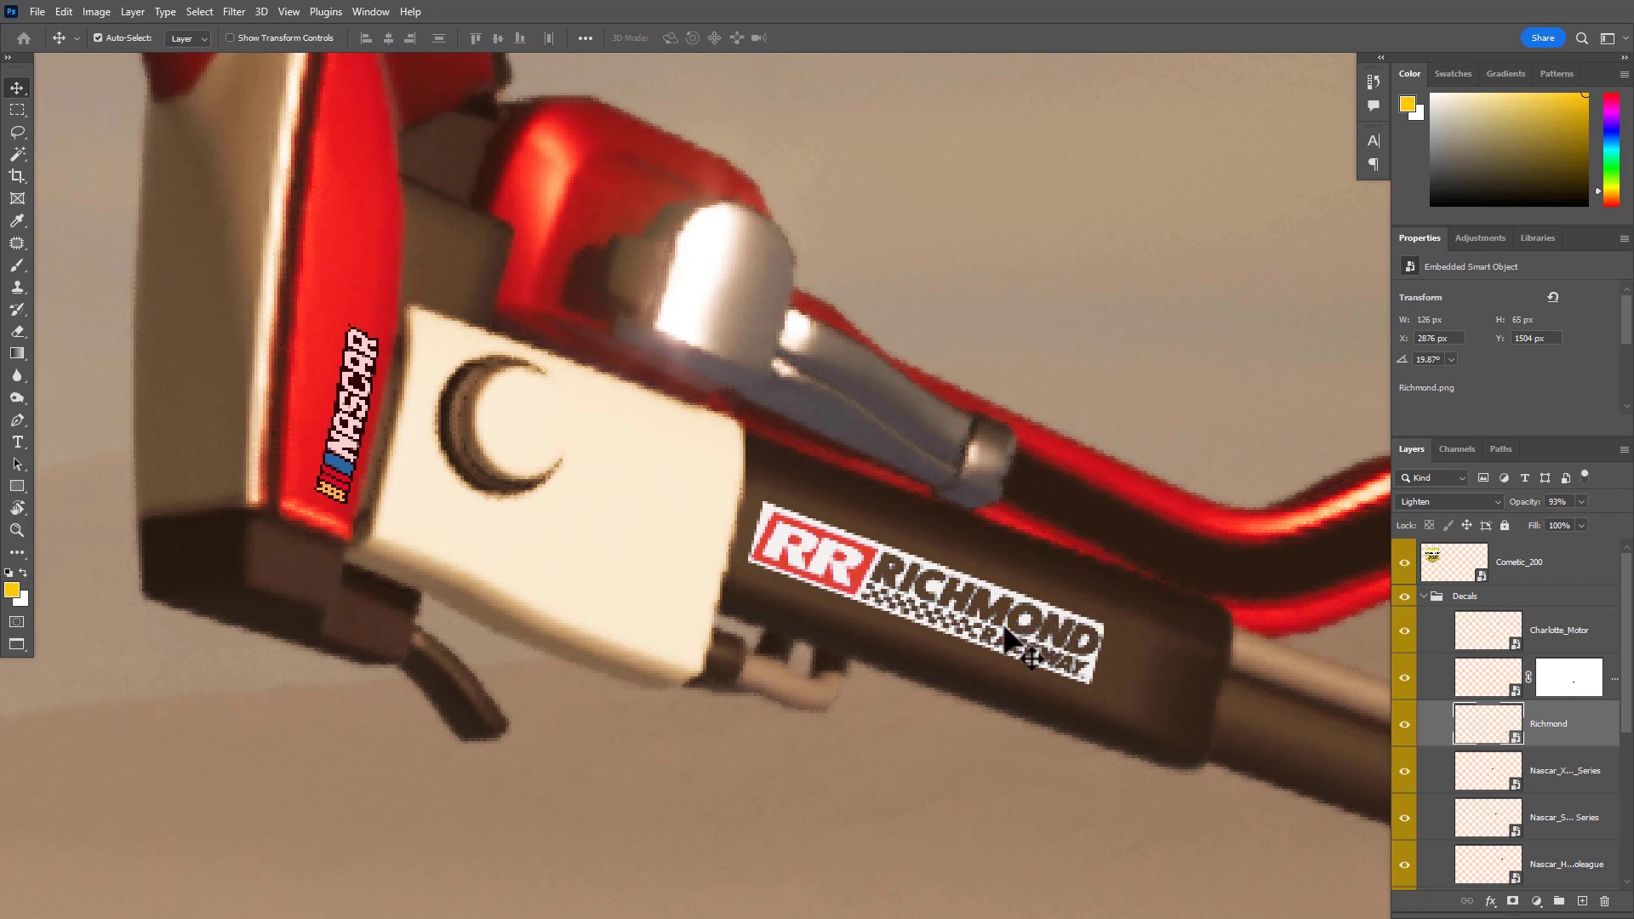
key(9)
key(8)
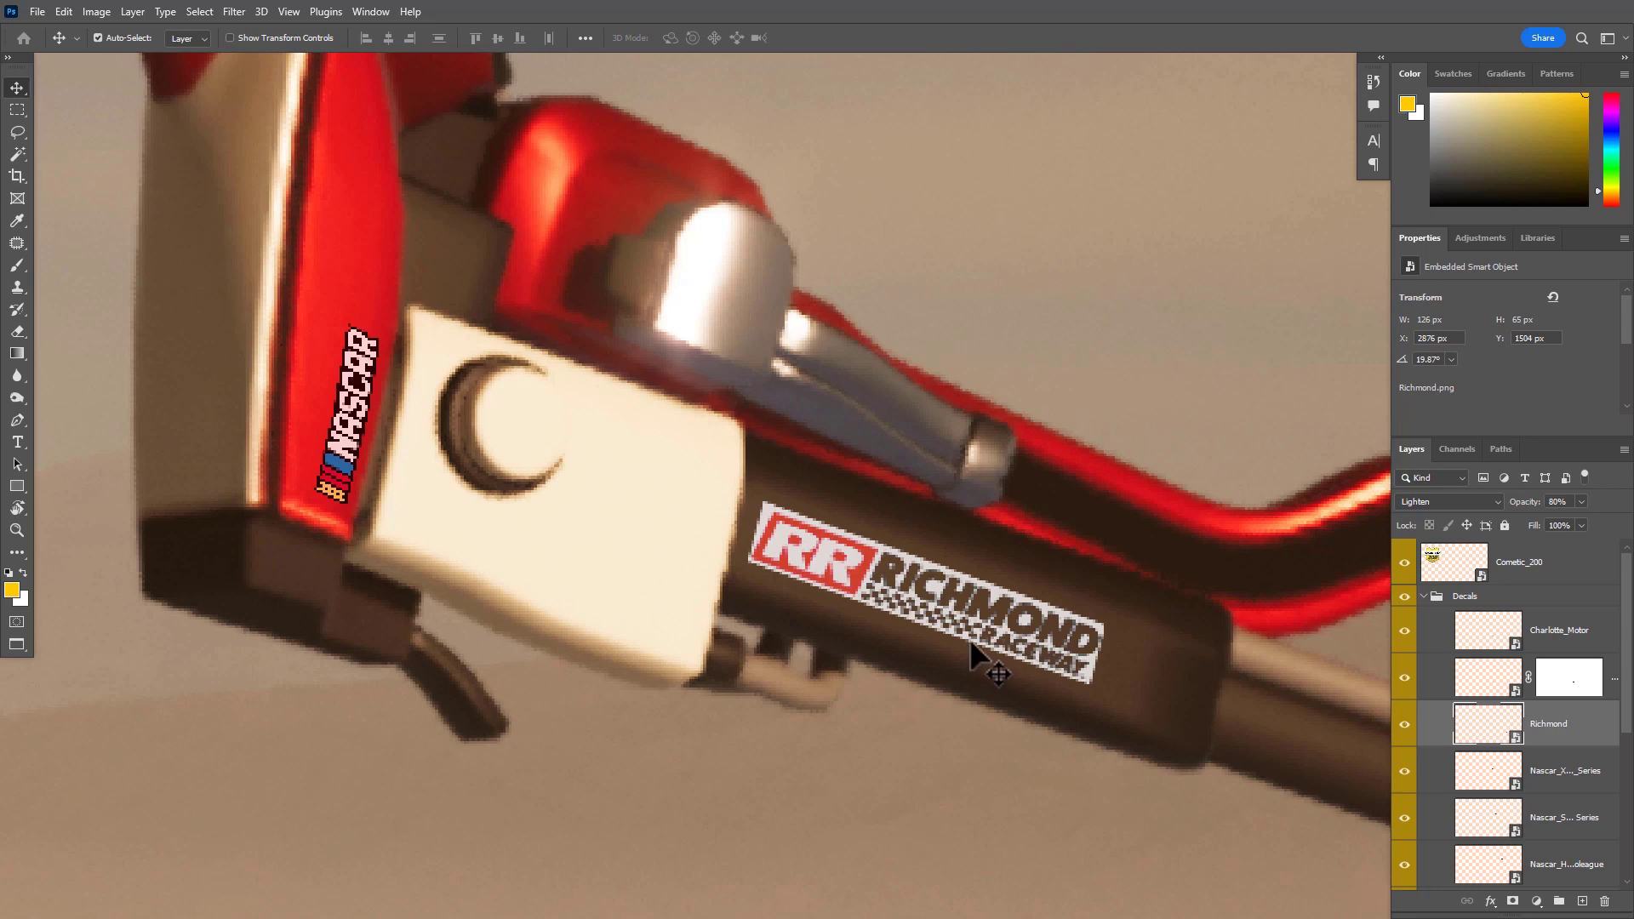
key(8)
key(5)
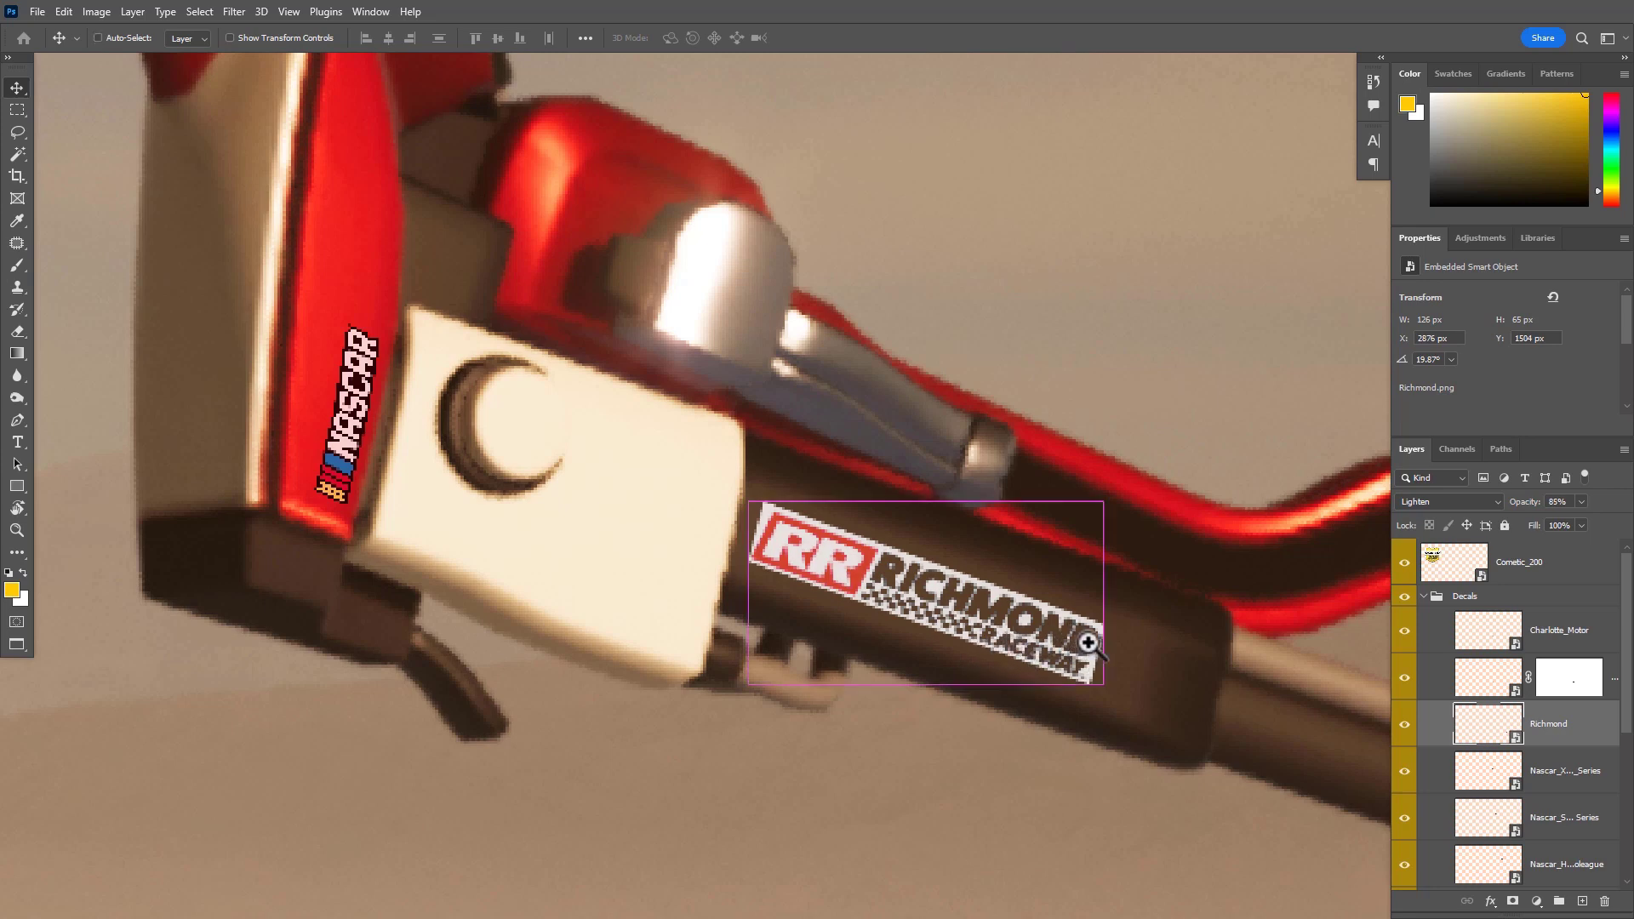
Toggle the Richmond layer's visibility on and off to compare the arm with and without the decal
drag(1088, 643, 922, 661)
drag(875, 727, 870, 608)
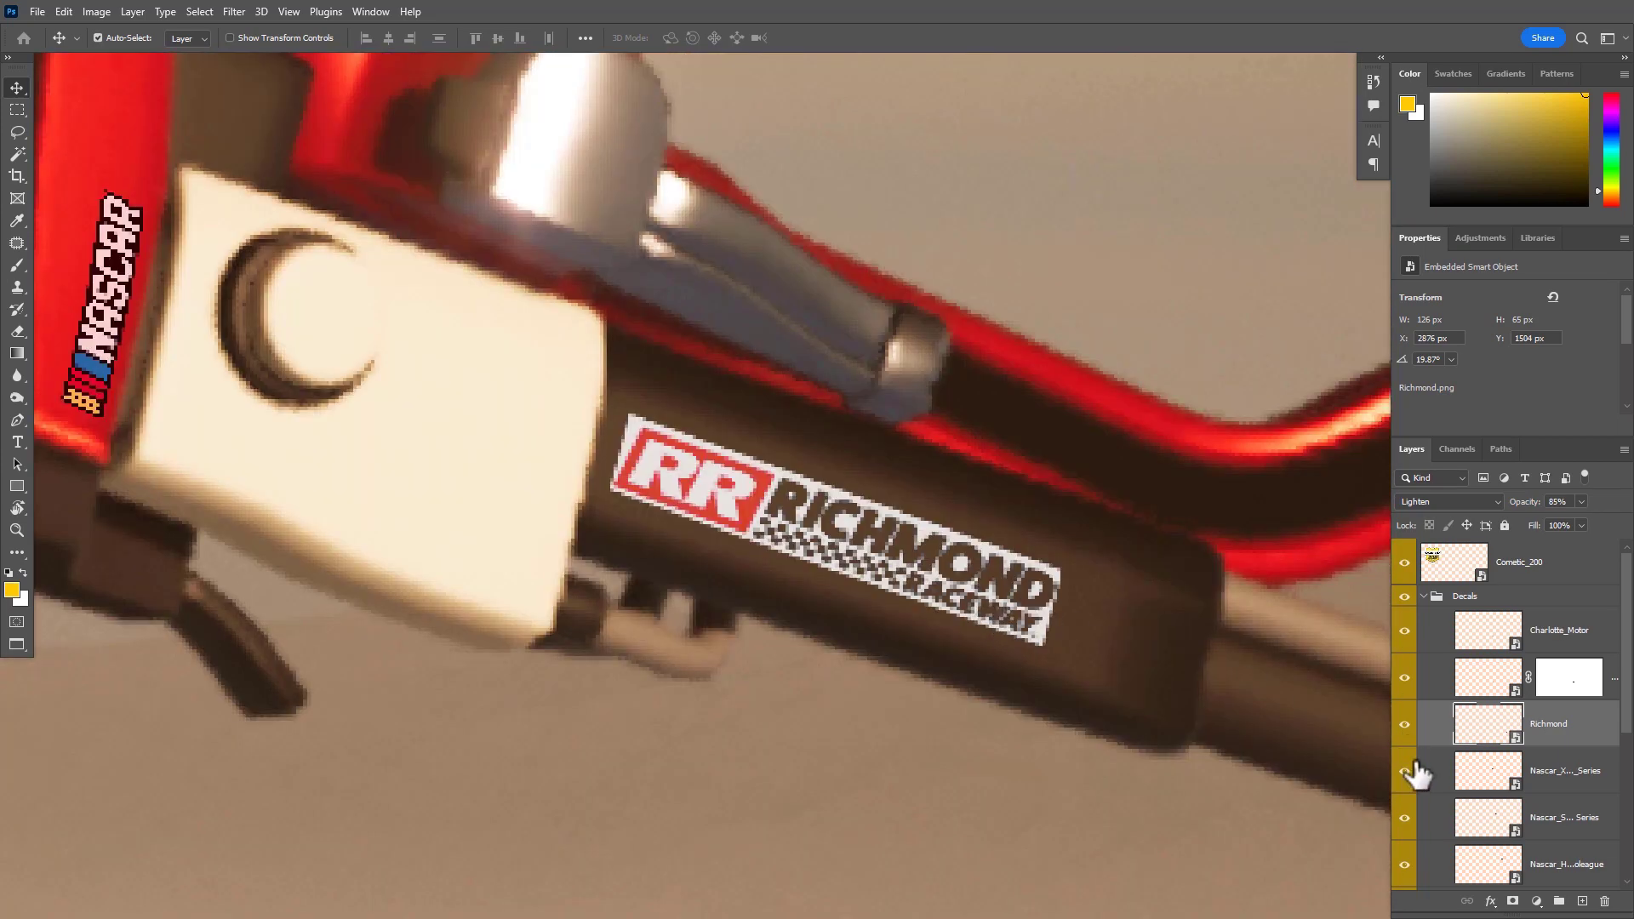
click(1405, 724)
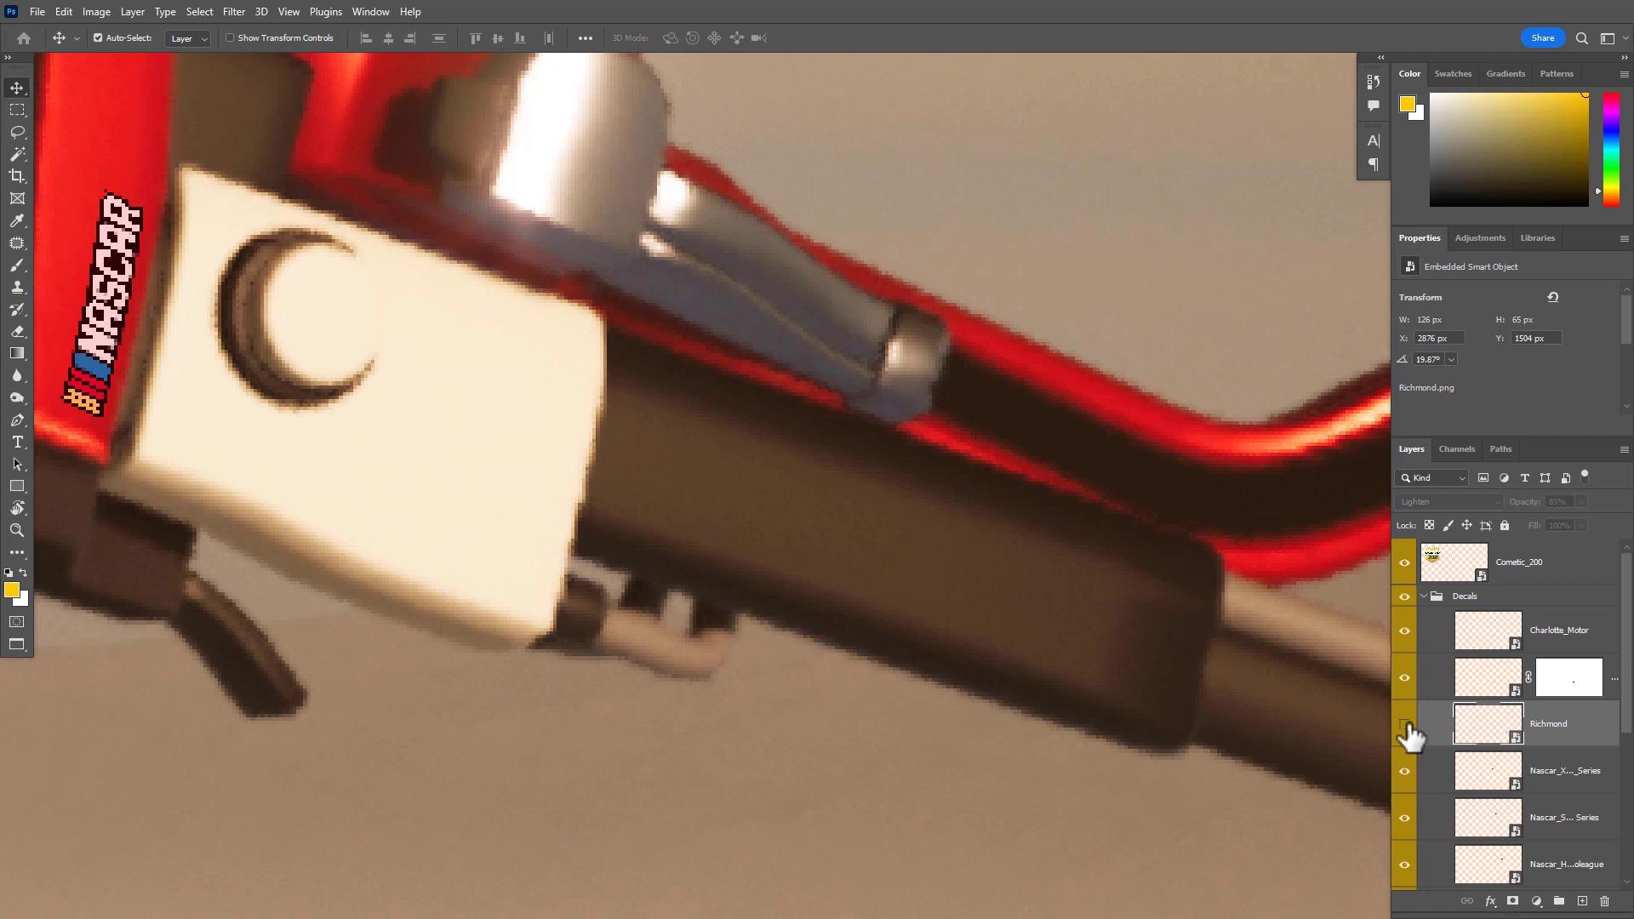
click(1405, 724)
click(1405, 724)
click(1405, 724)
click(1405, 724)
click(1404, 724)
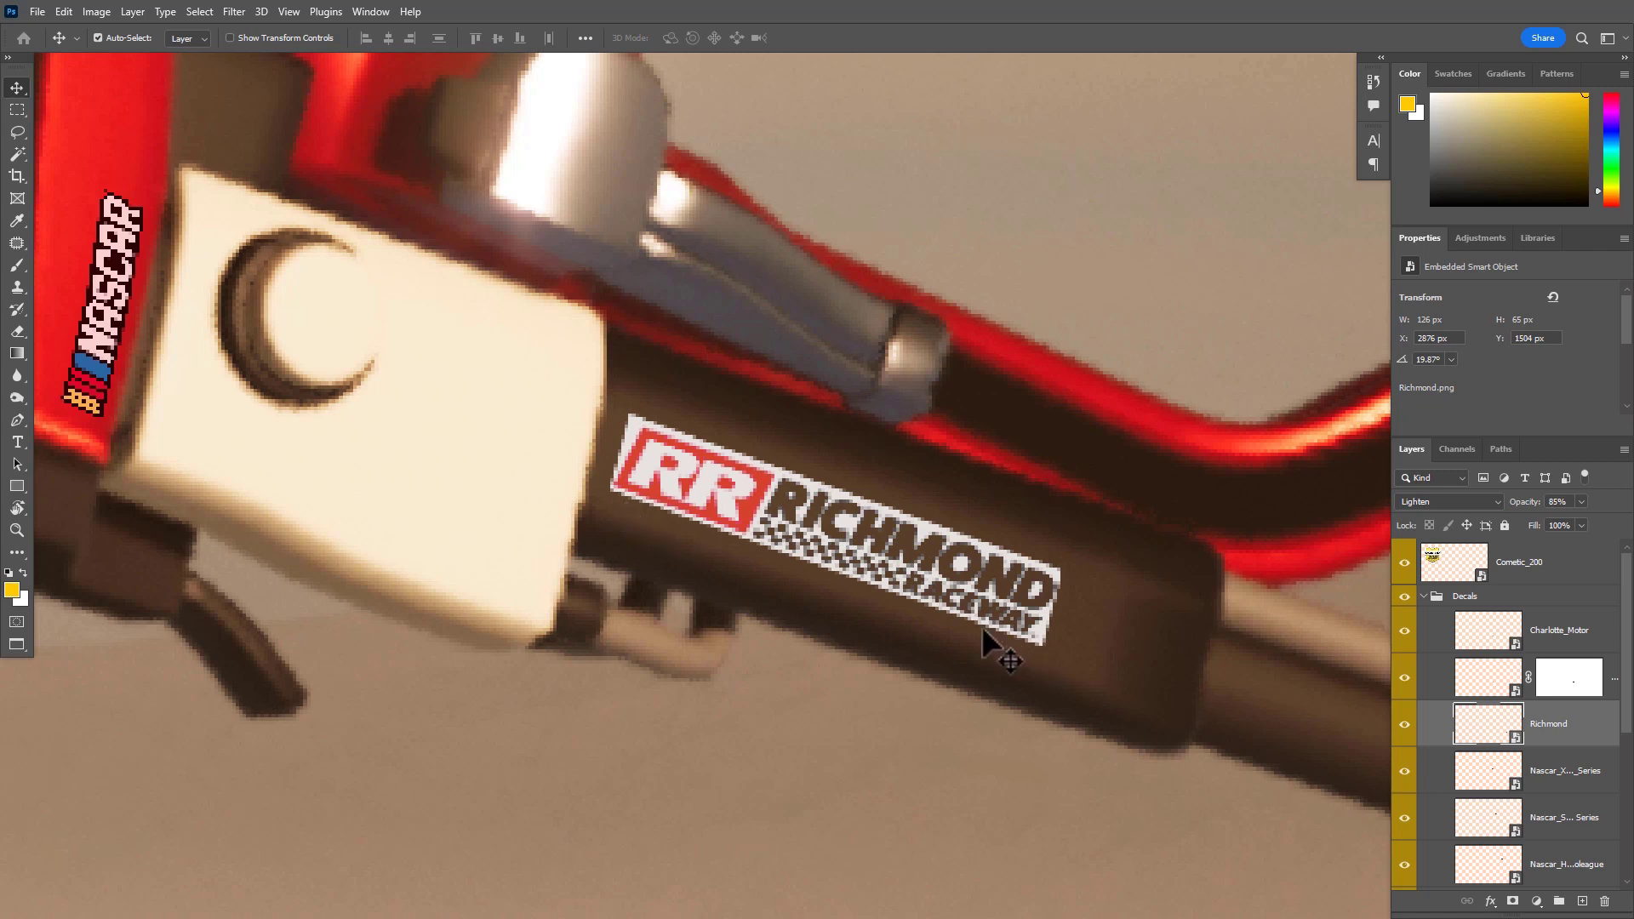
Rotate the Richmond decal to 18.95° to line it up with the dark leg cylinder
key(ctrl)
key(ctrl+t)
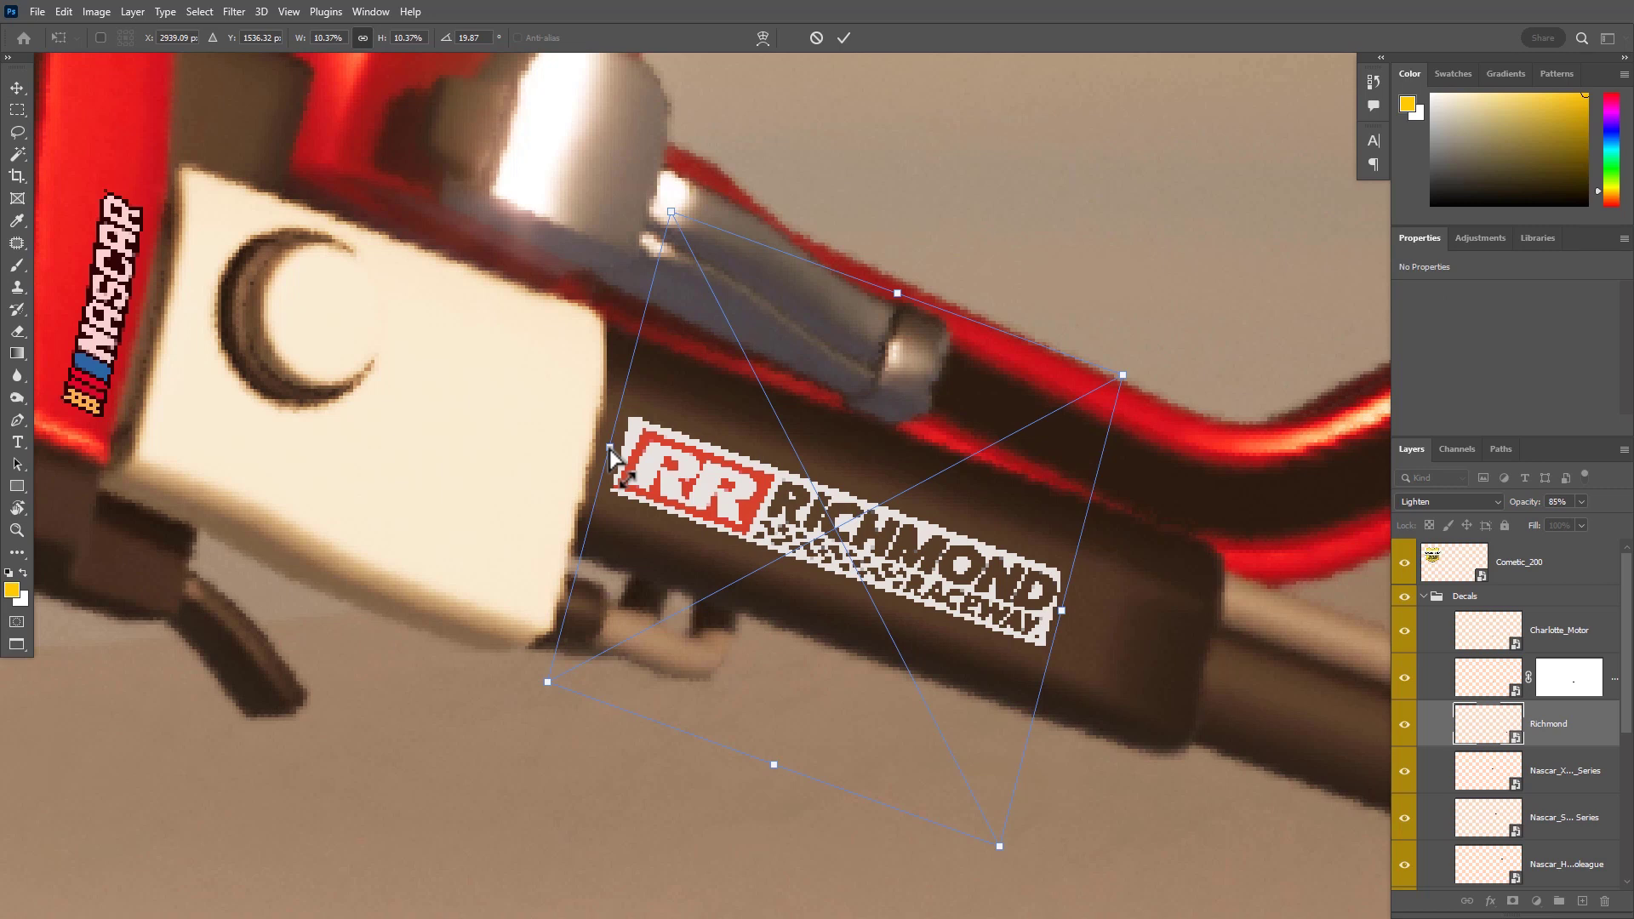
drag(610, 452, 1165, 648)
key(Return)
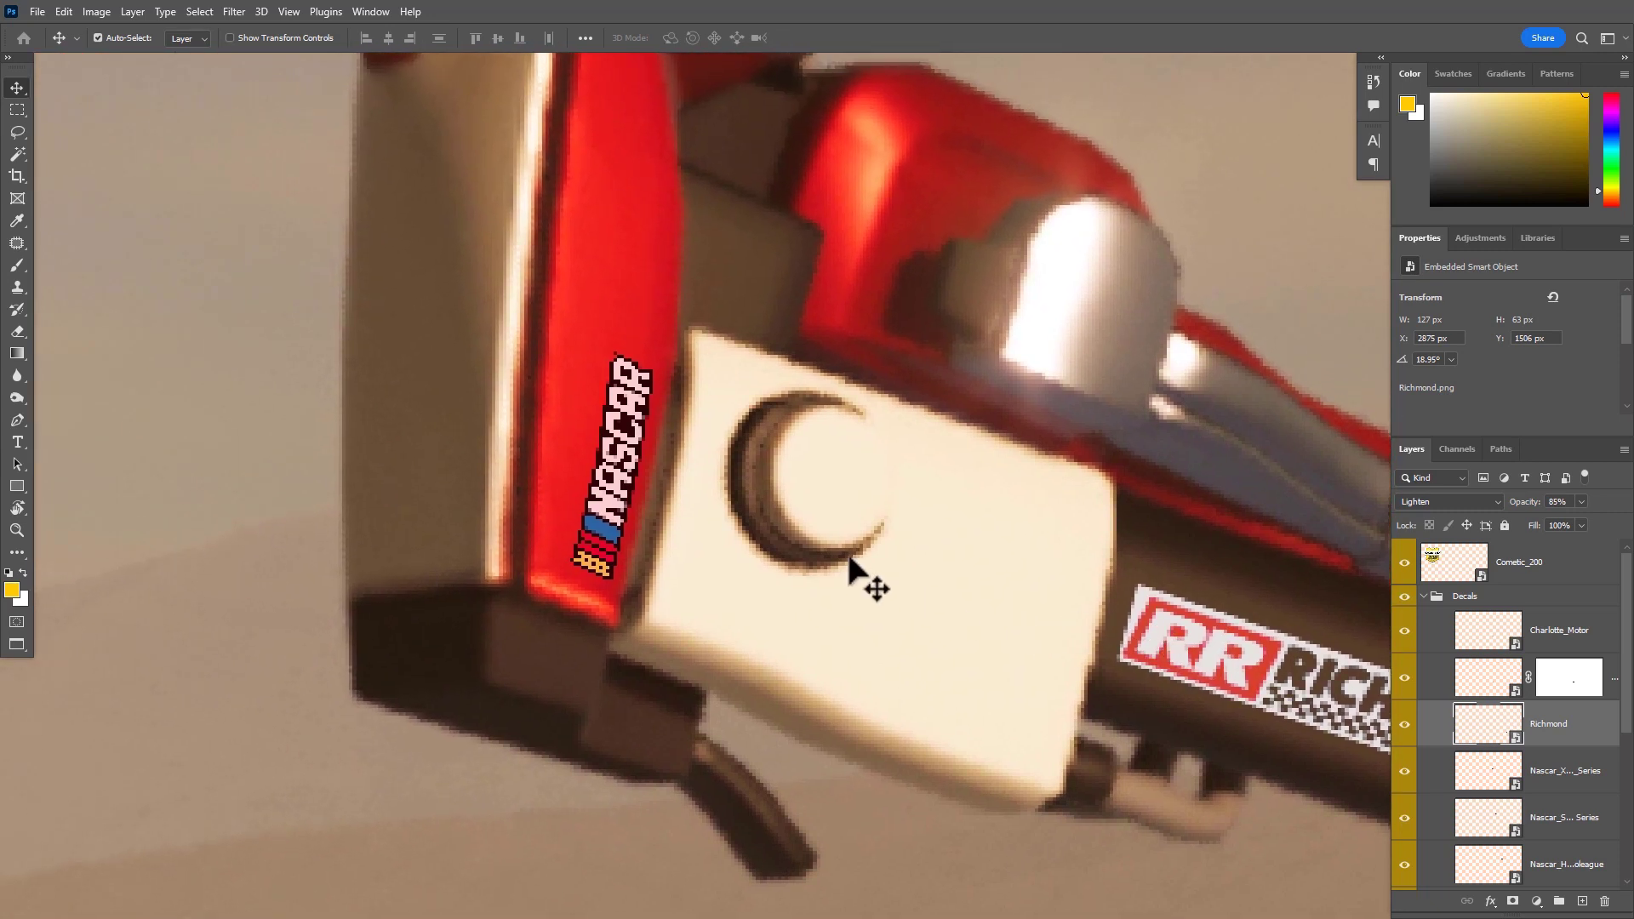
Try the Color Dodge blend mode on the NASCAR decal on the red shin panel and return the mode to Normal
click(637, 494)
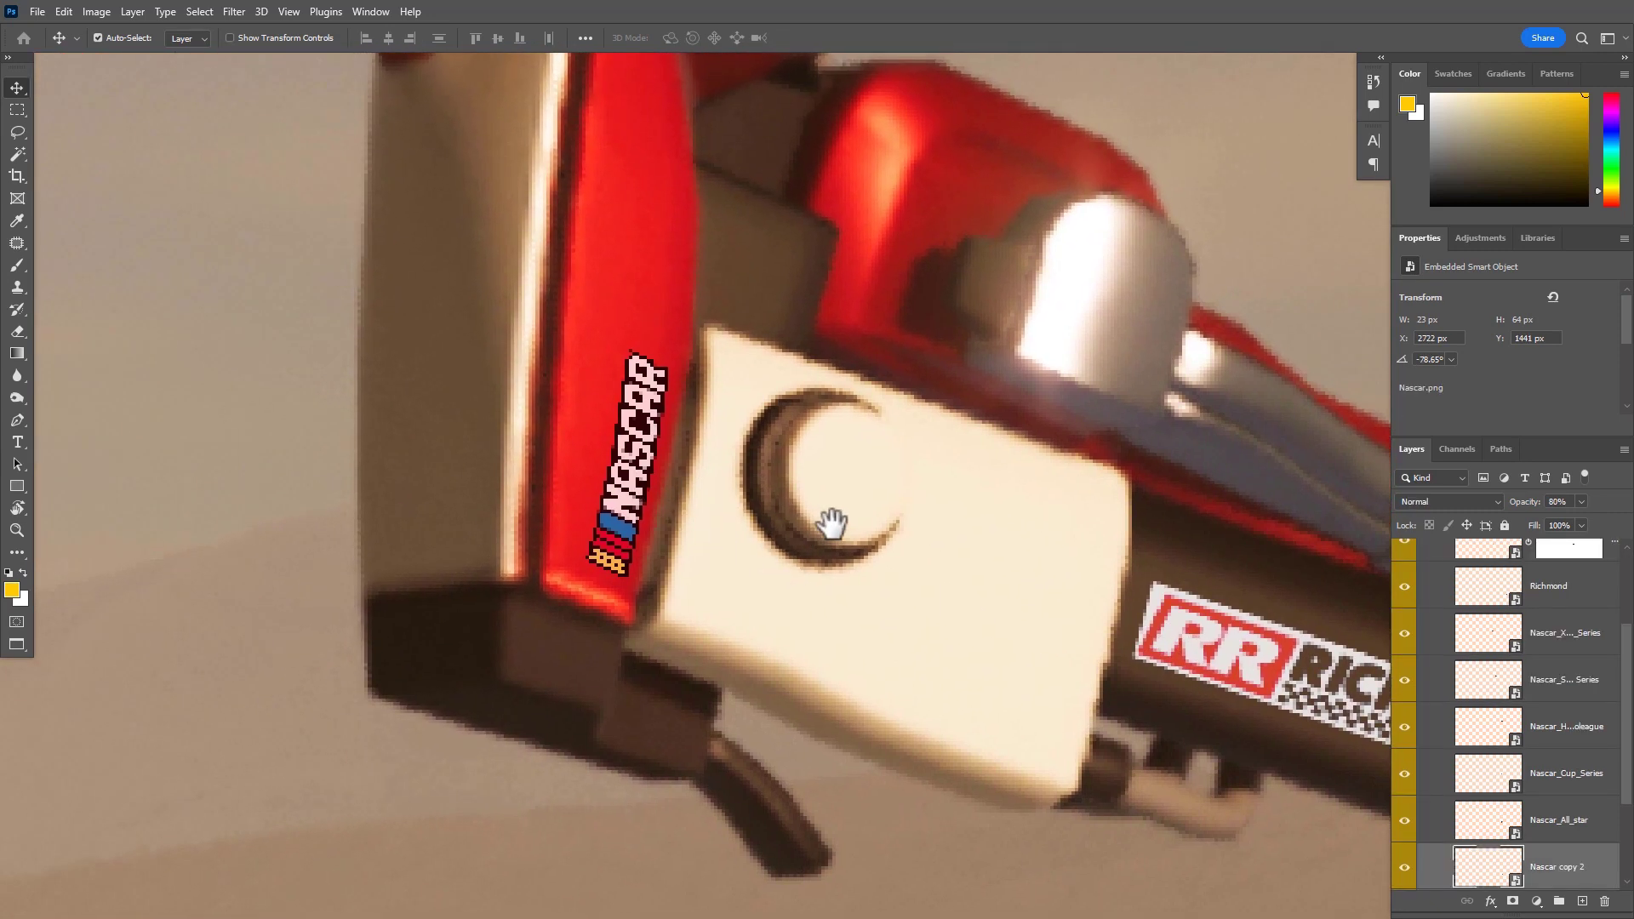
drag(791, 529, 910, 514)
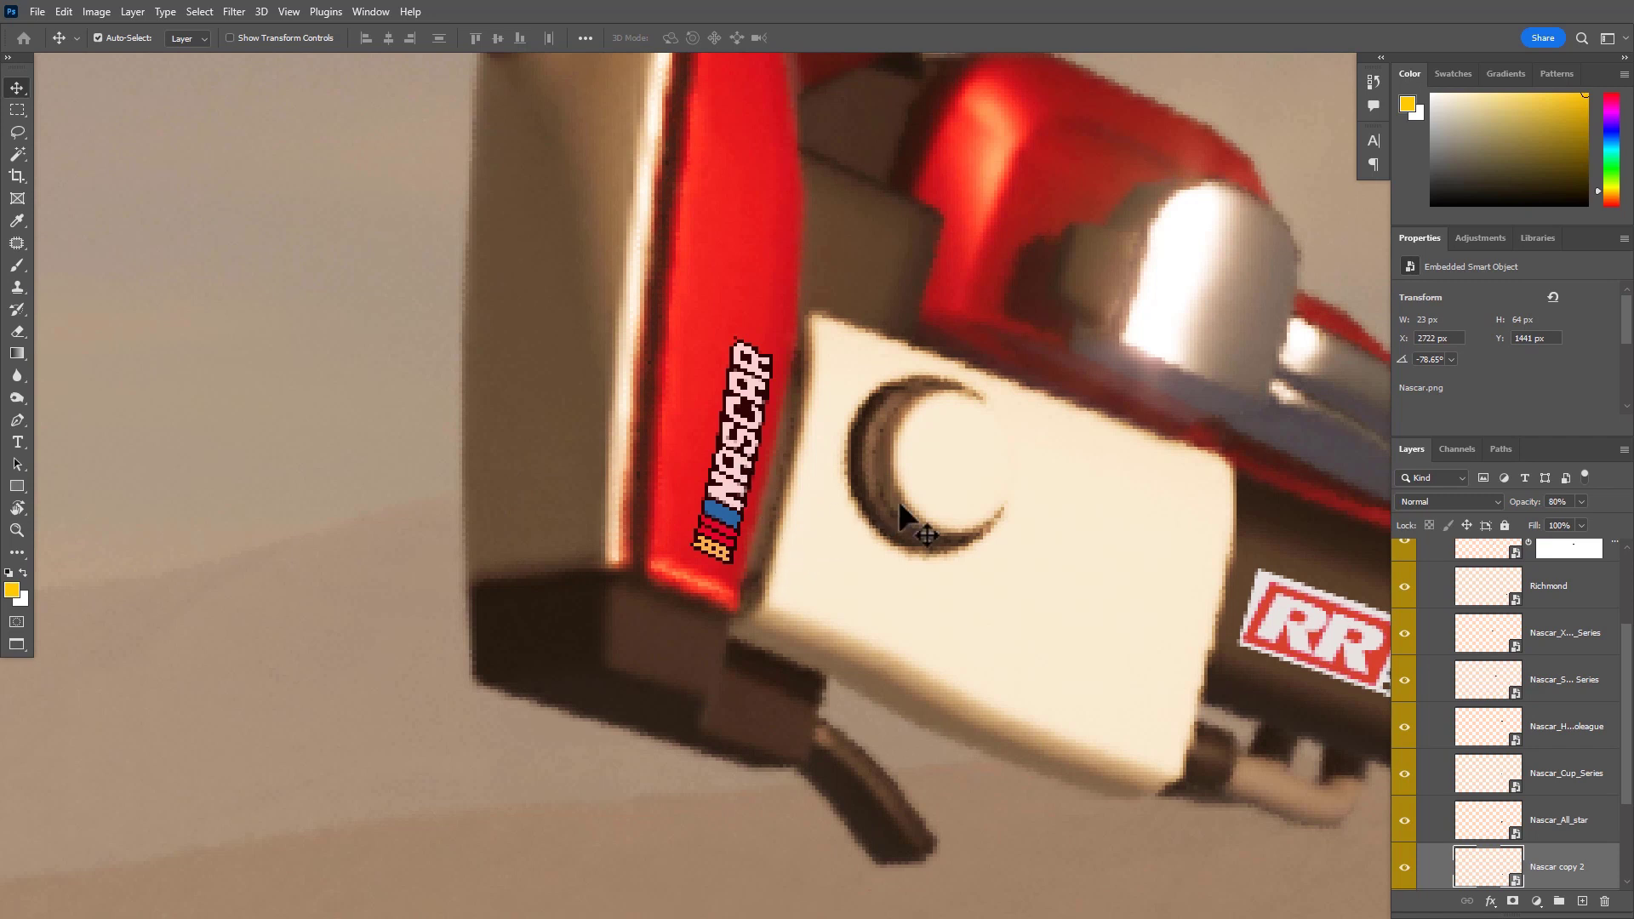
click(1477, 506)
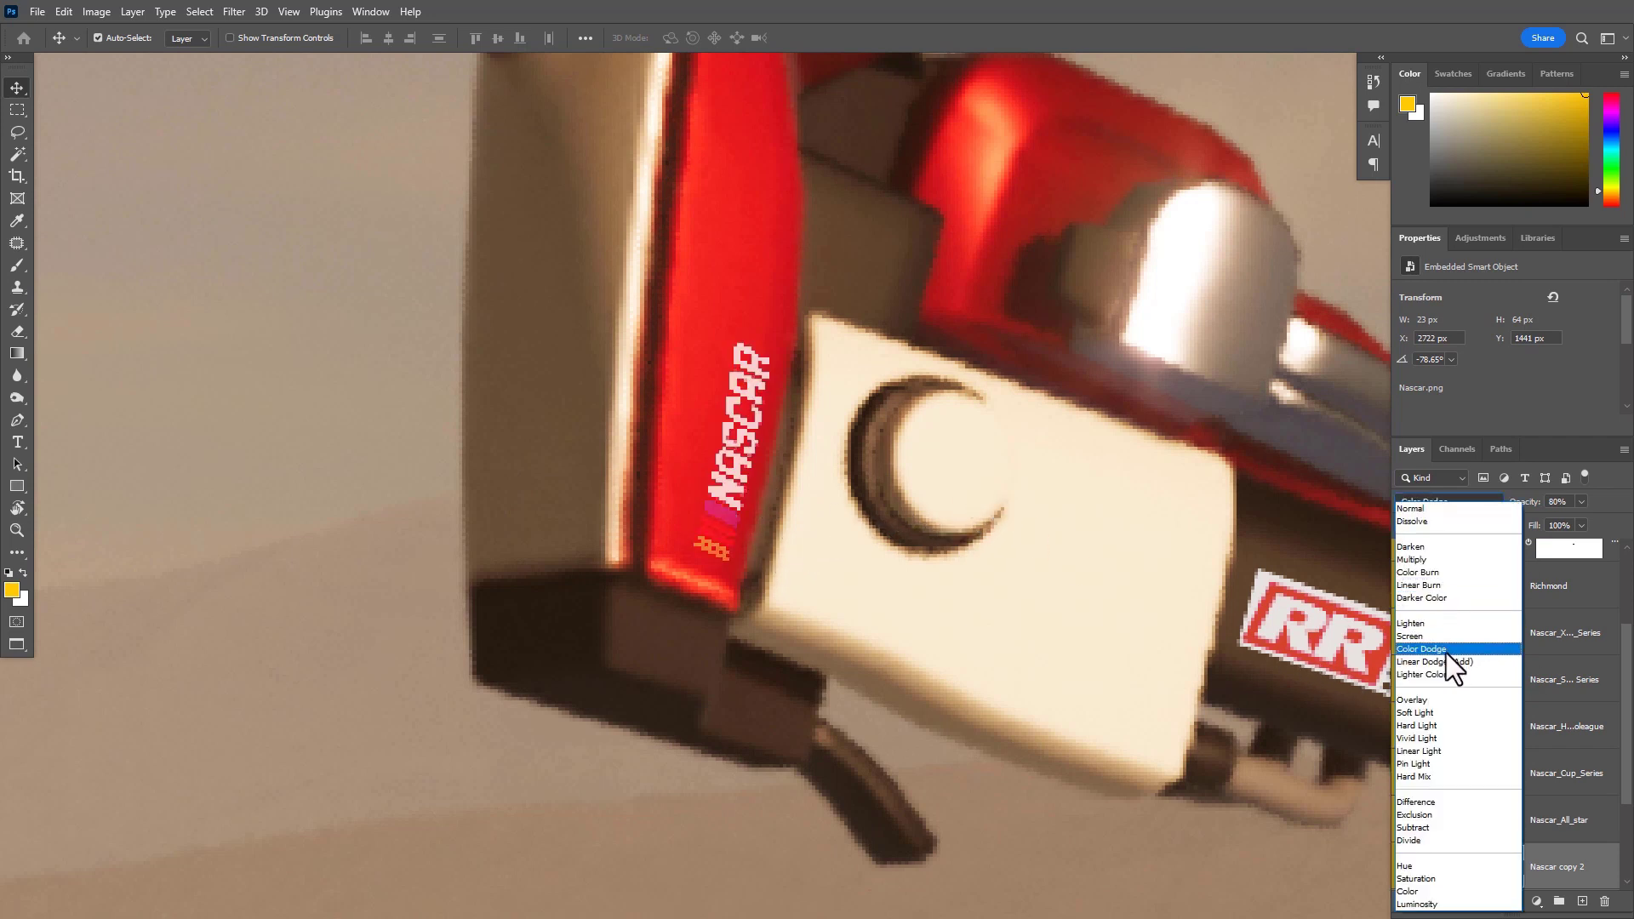
click(781, 434)
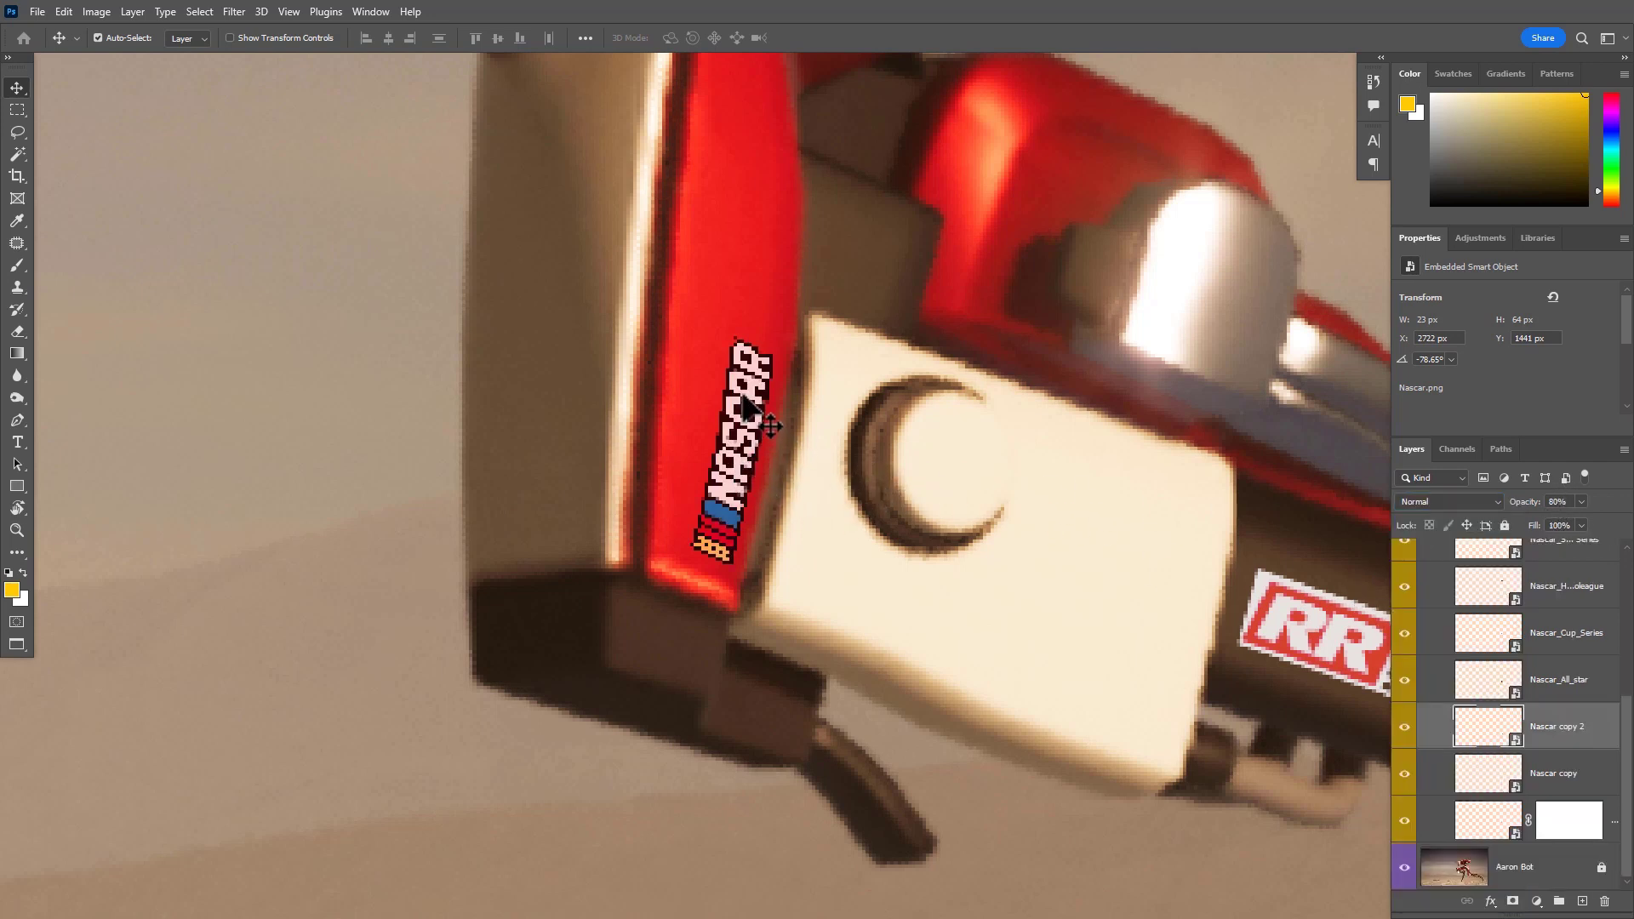
Move the NASCAR decal off the red shin panel to study the panel's shading, and put it back in place
drag(754, 407, 420, 419)
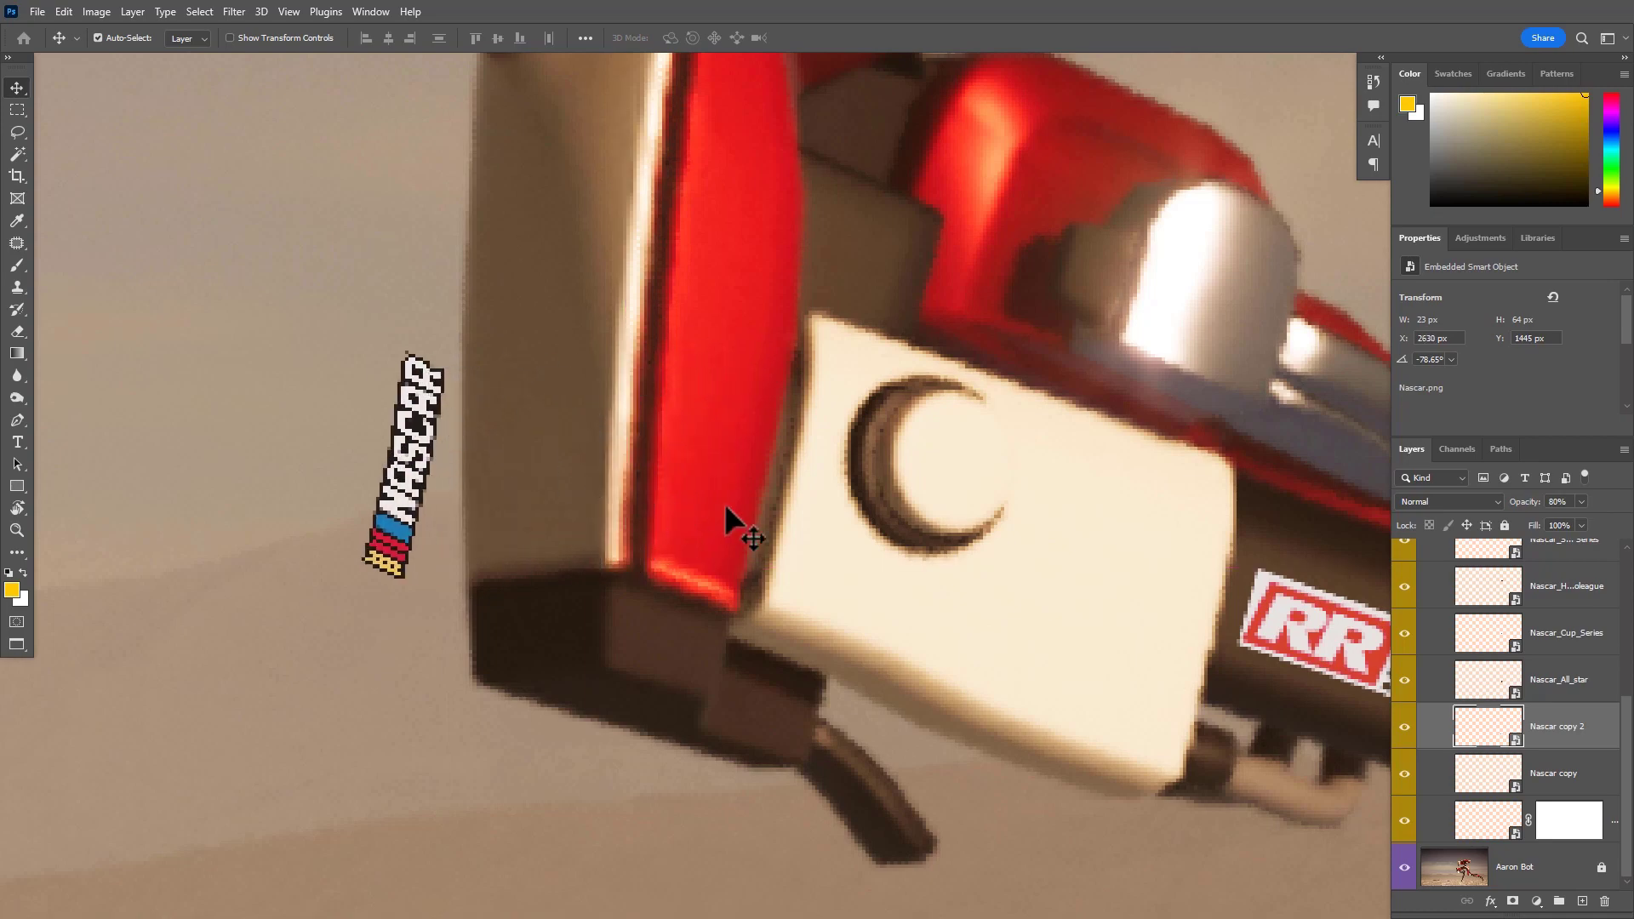
mouse_move(746, 446)
ctrl+mouse_down()
mouse_move(777, 452)
mouse_move(759, 453)
ctrl+mouse_up()
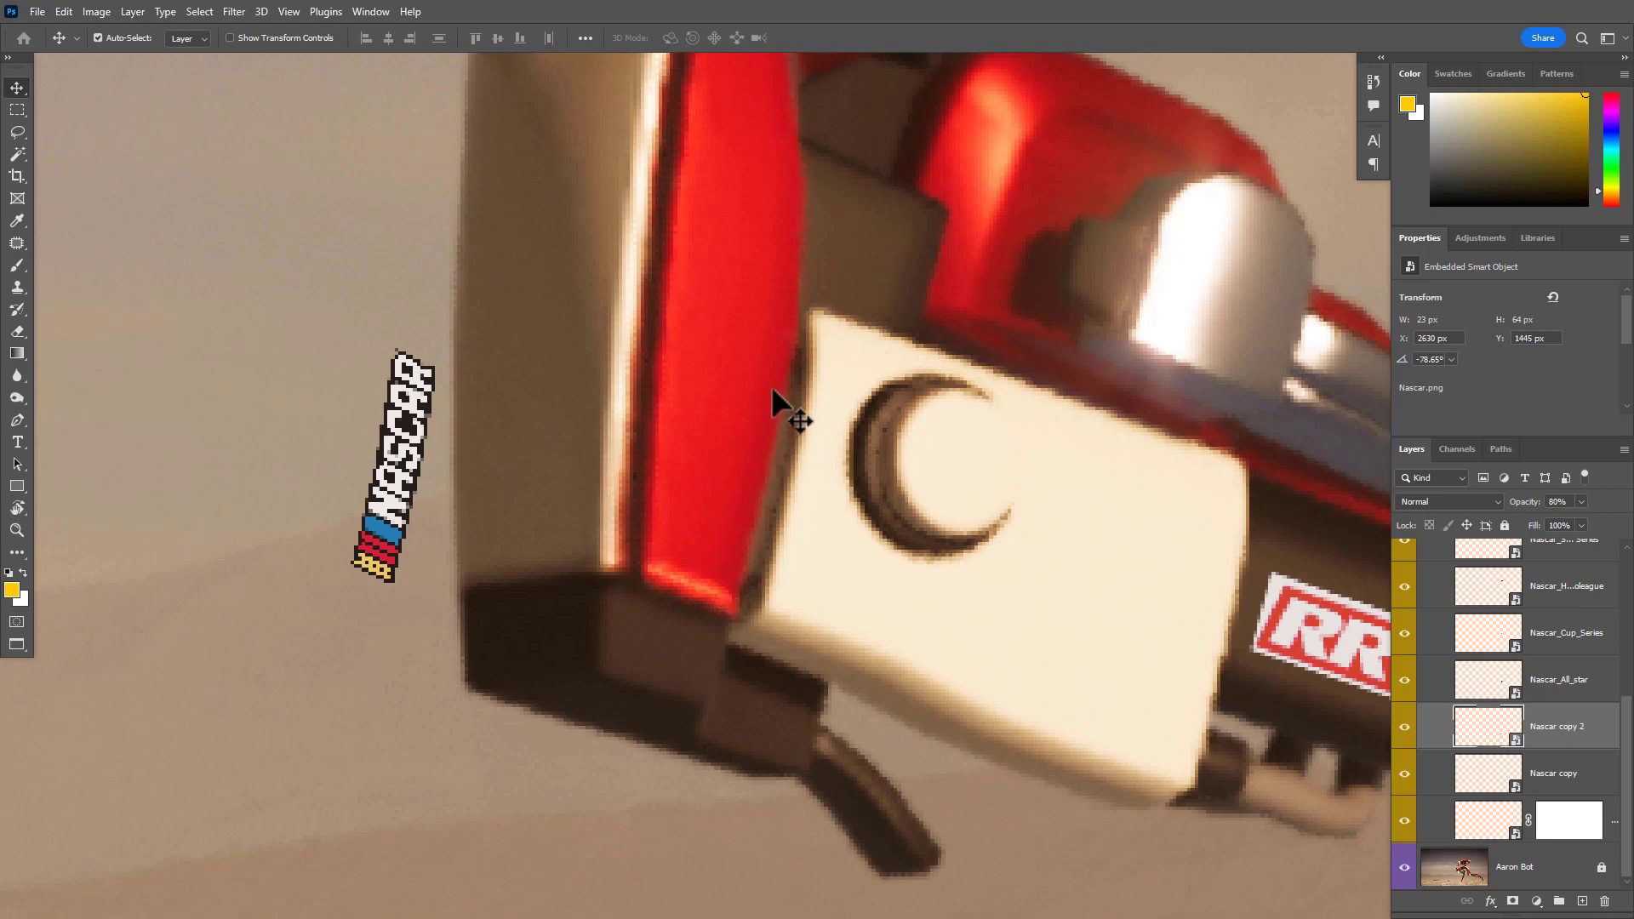
drag(685, 499, 693, 500)
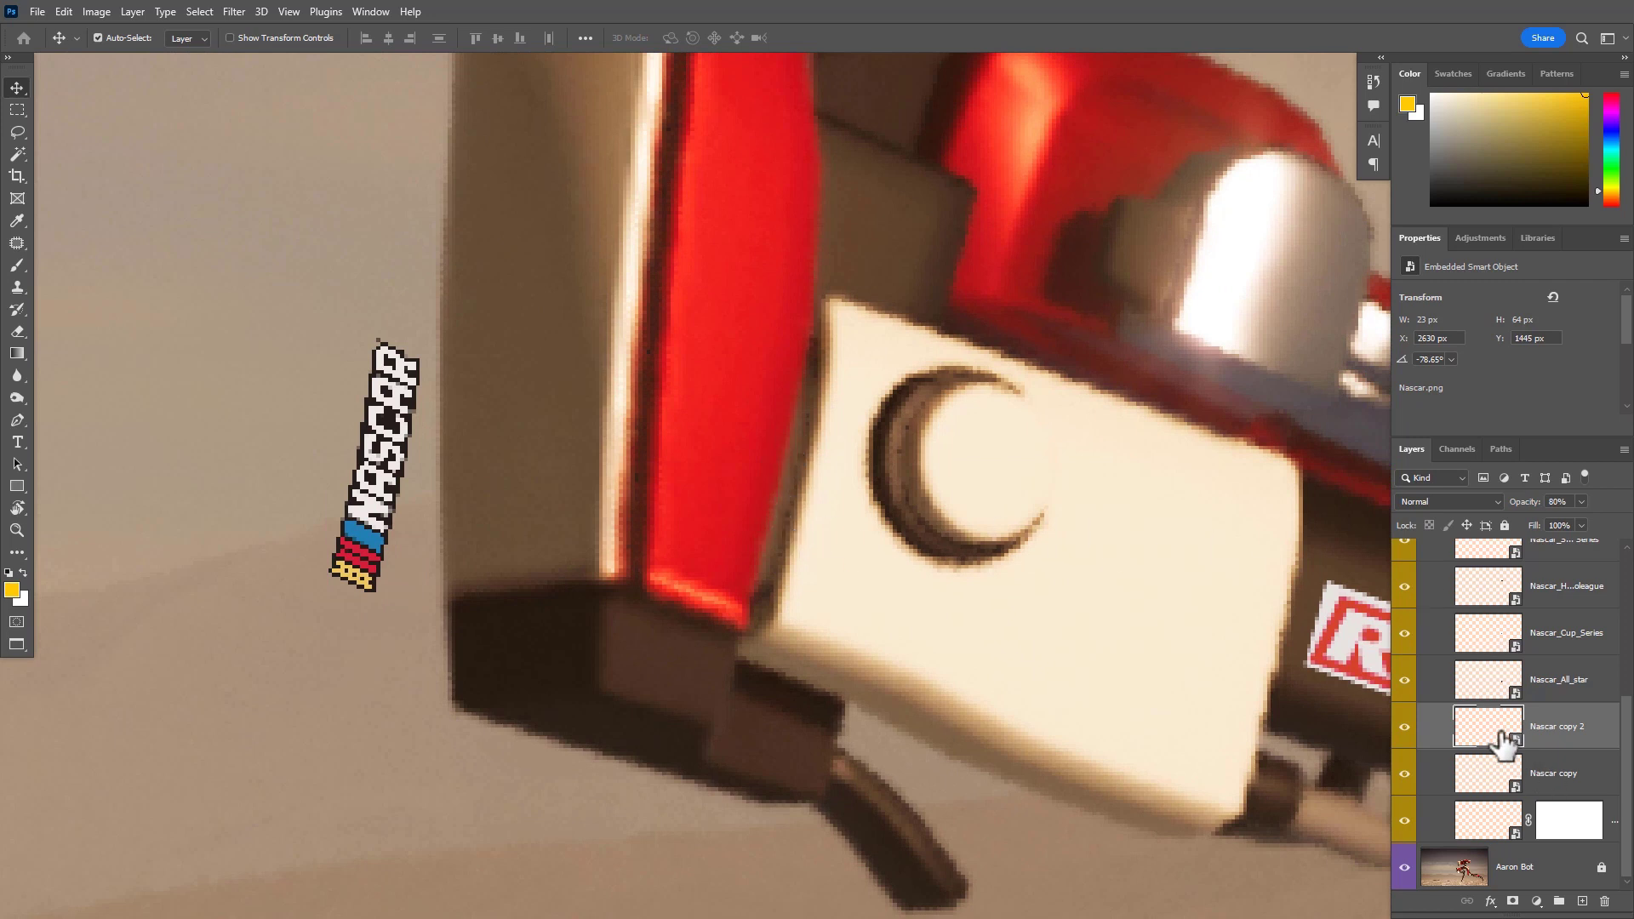
drag(358, 498, 724, 482)
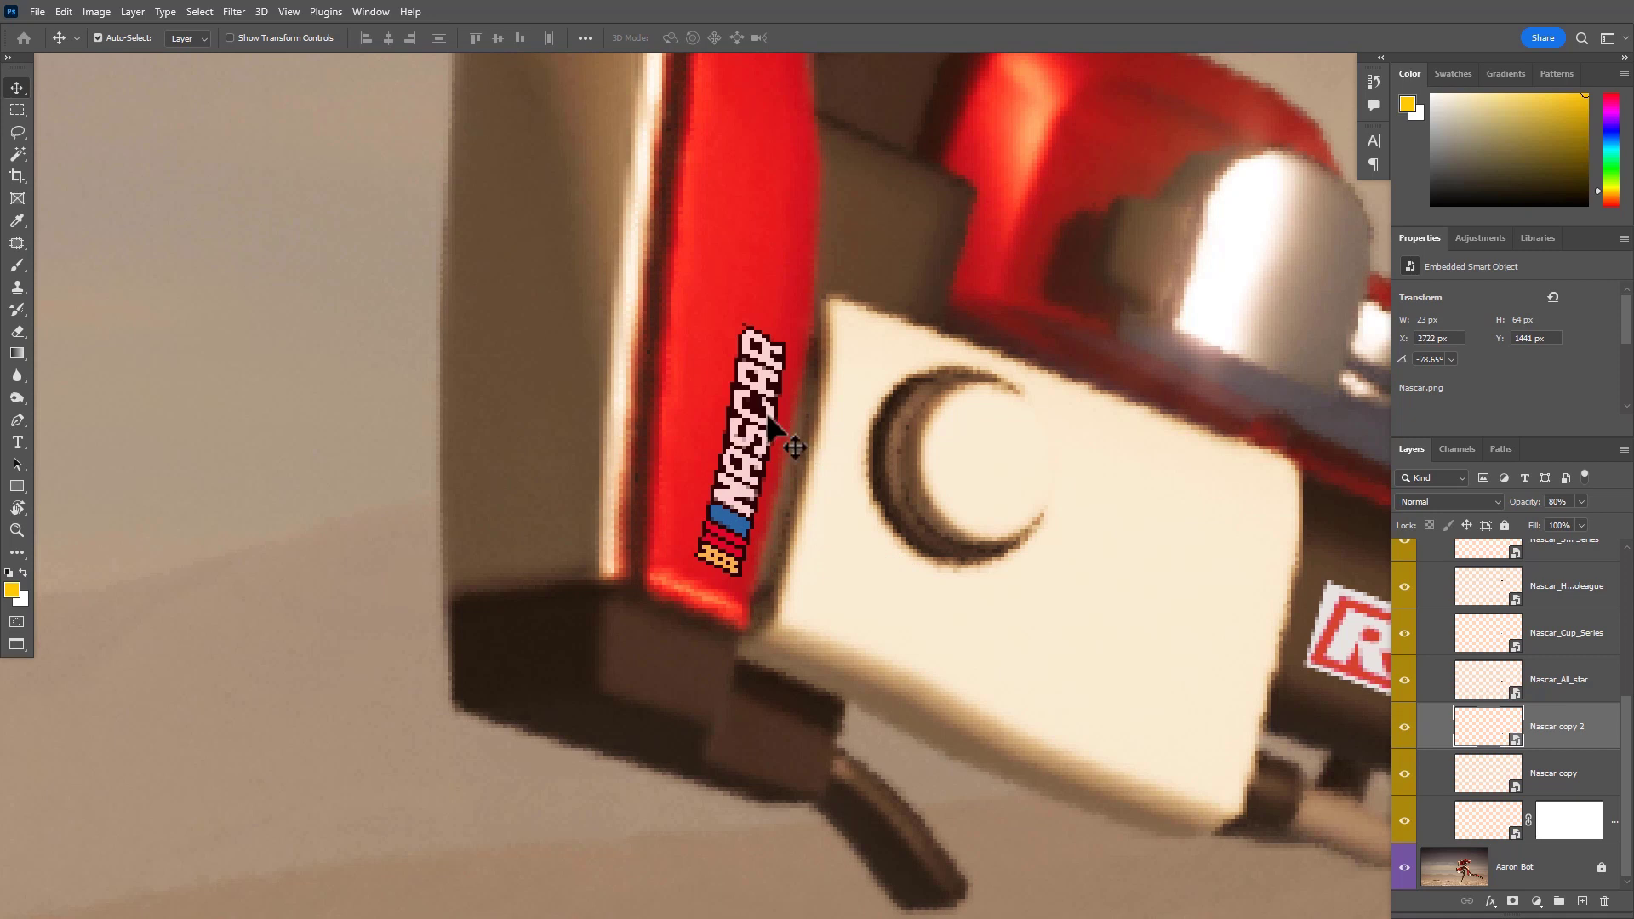
Shade the rasterized NASCAR decal with the Dodge tool at Midtones range and 40% exposure, and add a new layer above it
key(o)
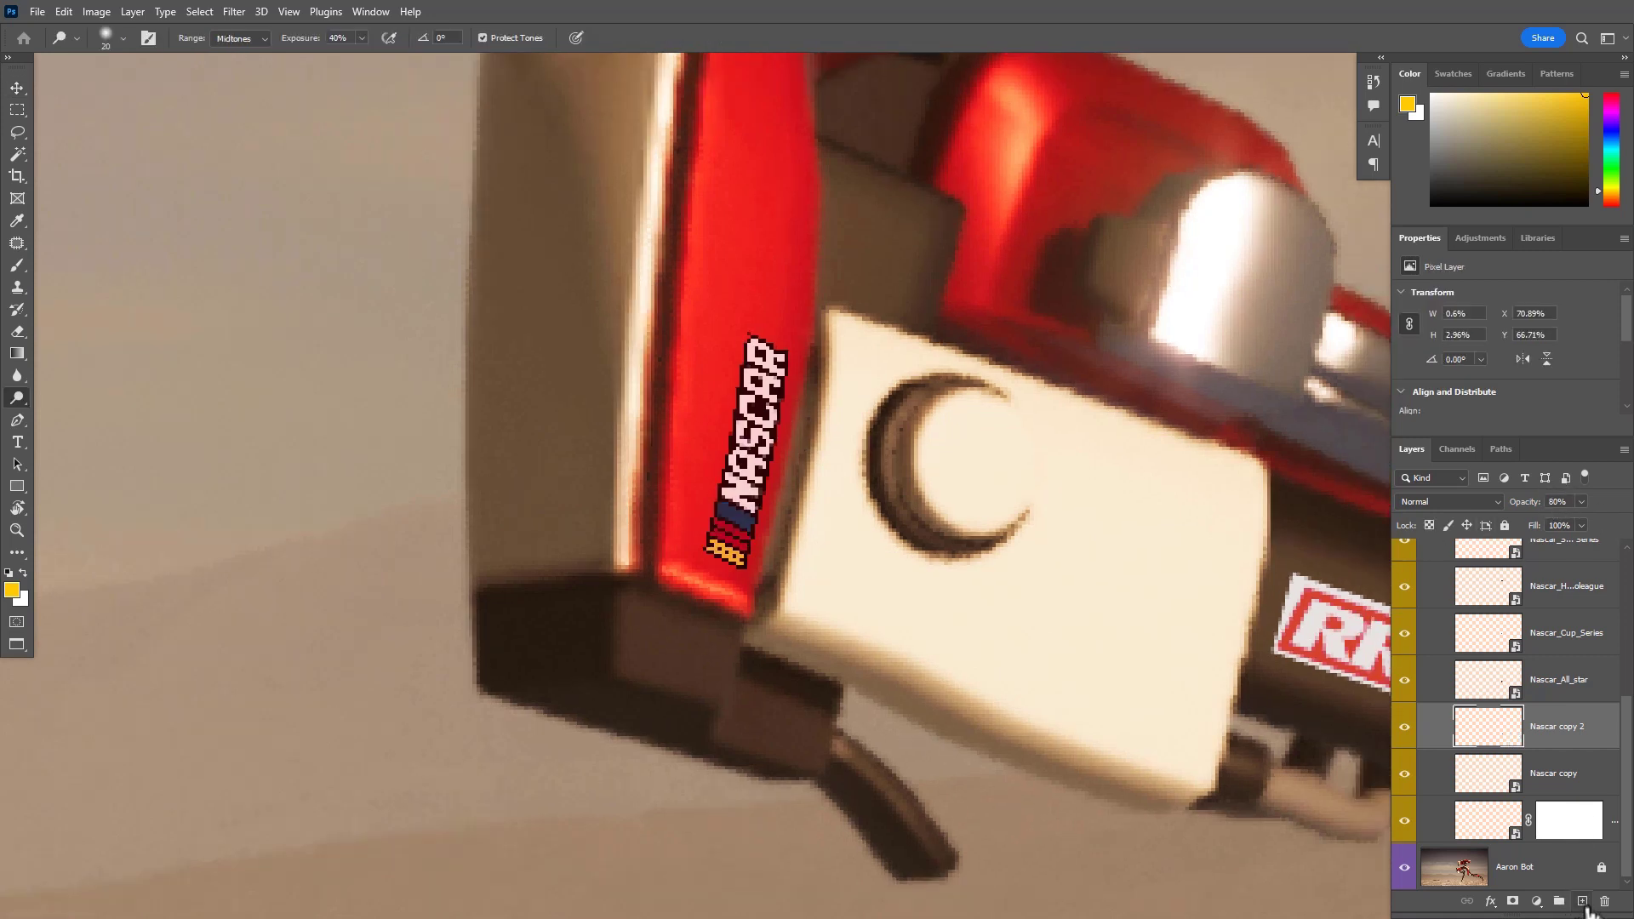
click(1582, 901)
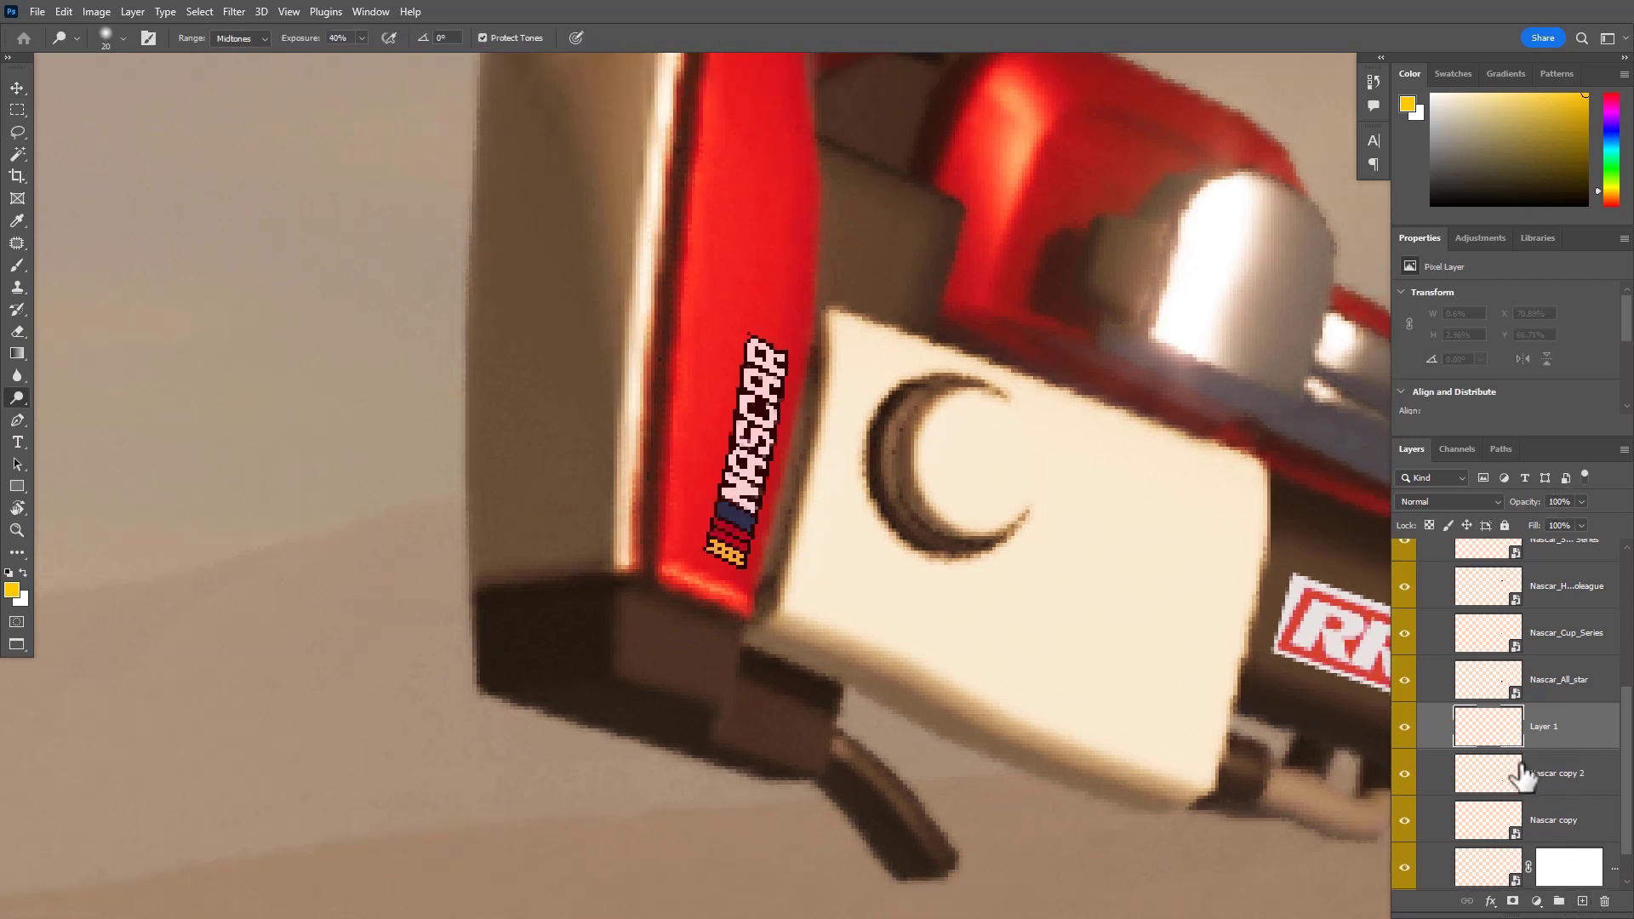
click(1404, 774)
click(1405, 774)
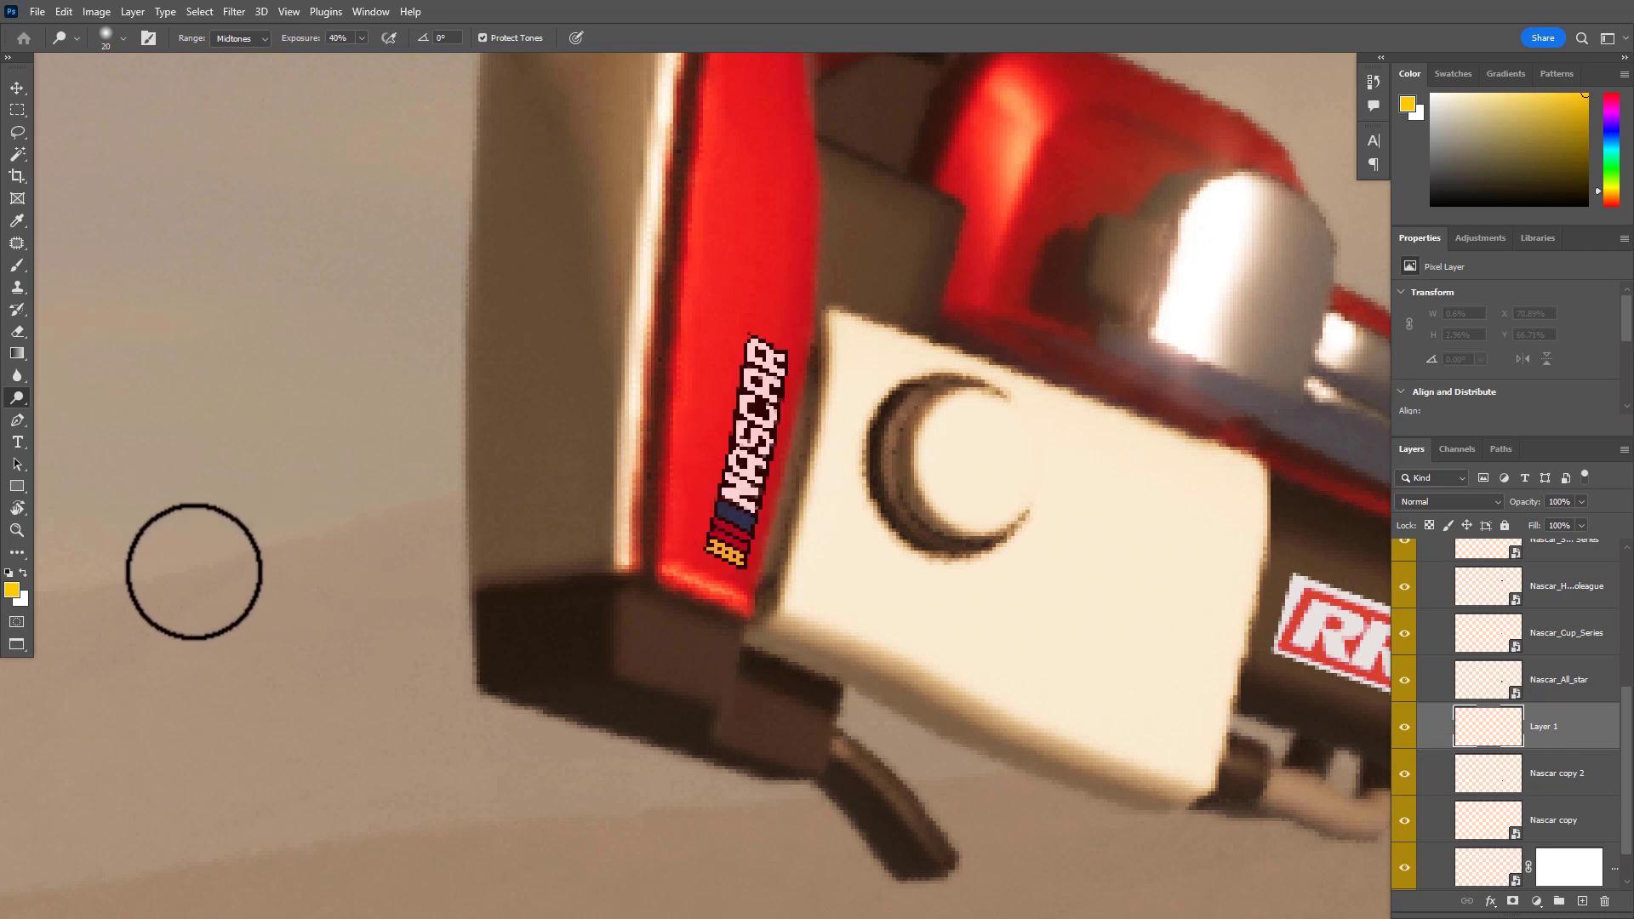
Set up the Brush with black as the foreground color, test a stroke over the NASCAR decal, and undo the stroke
key(d)
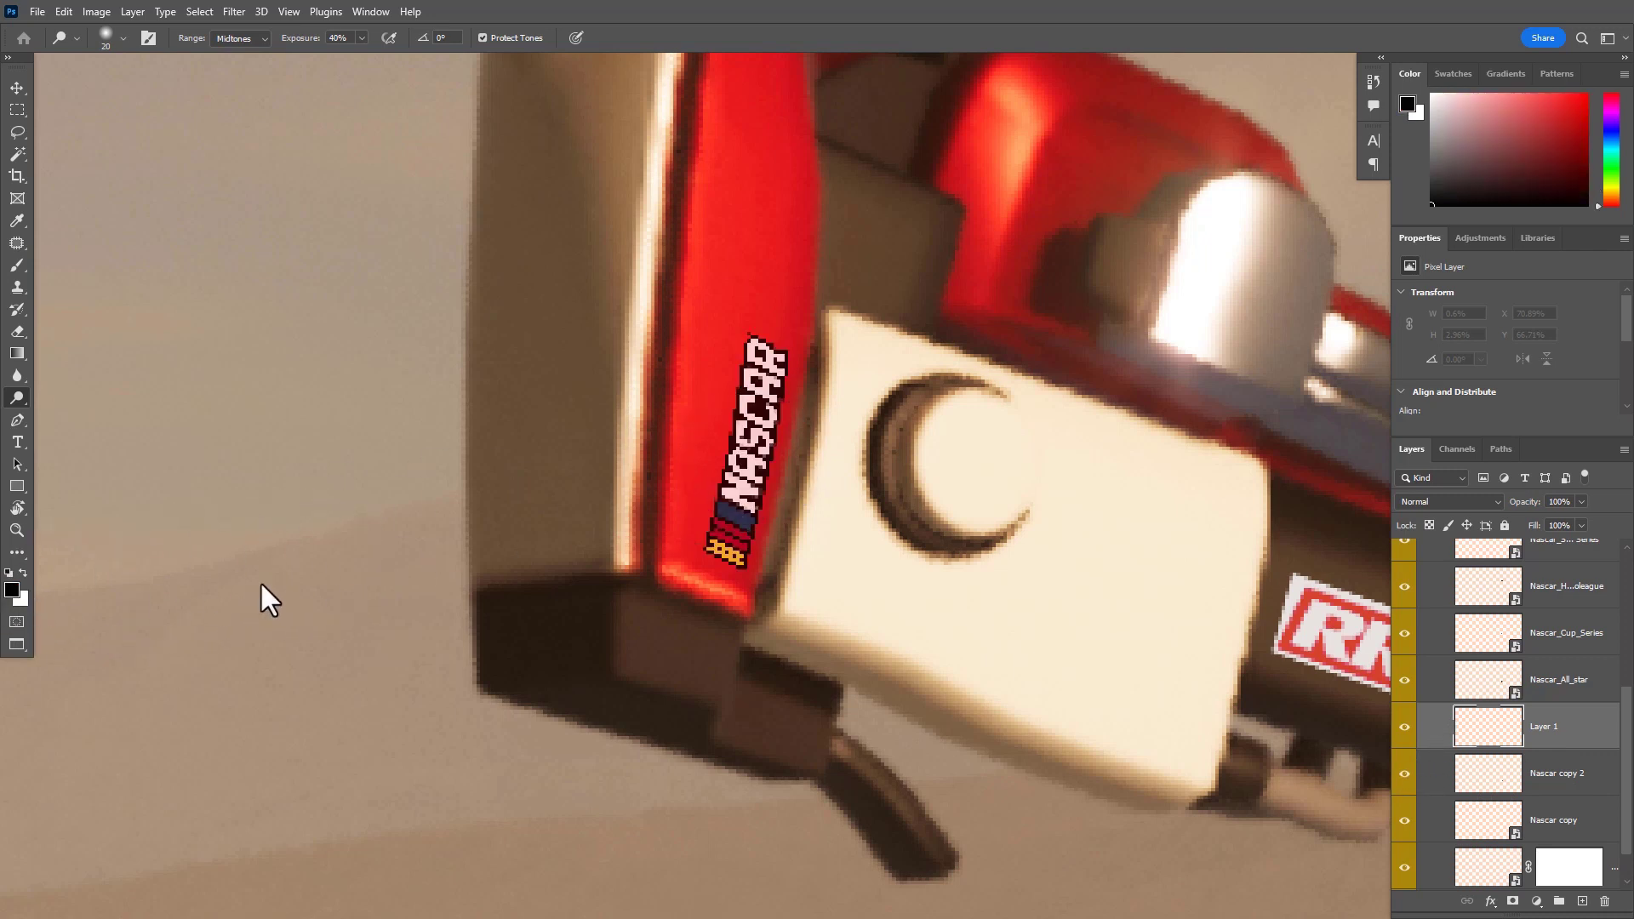
key(b)
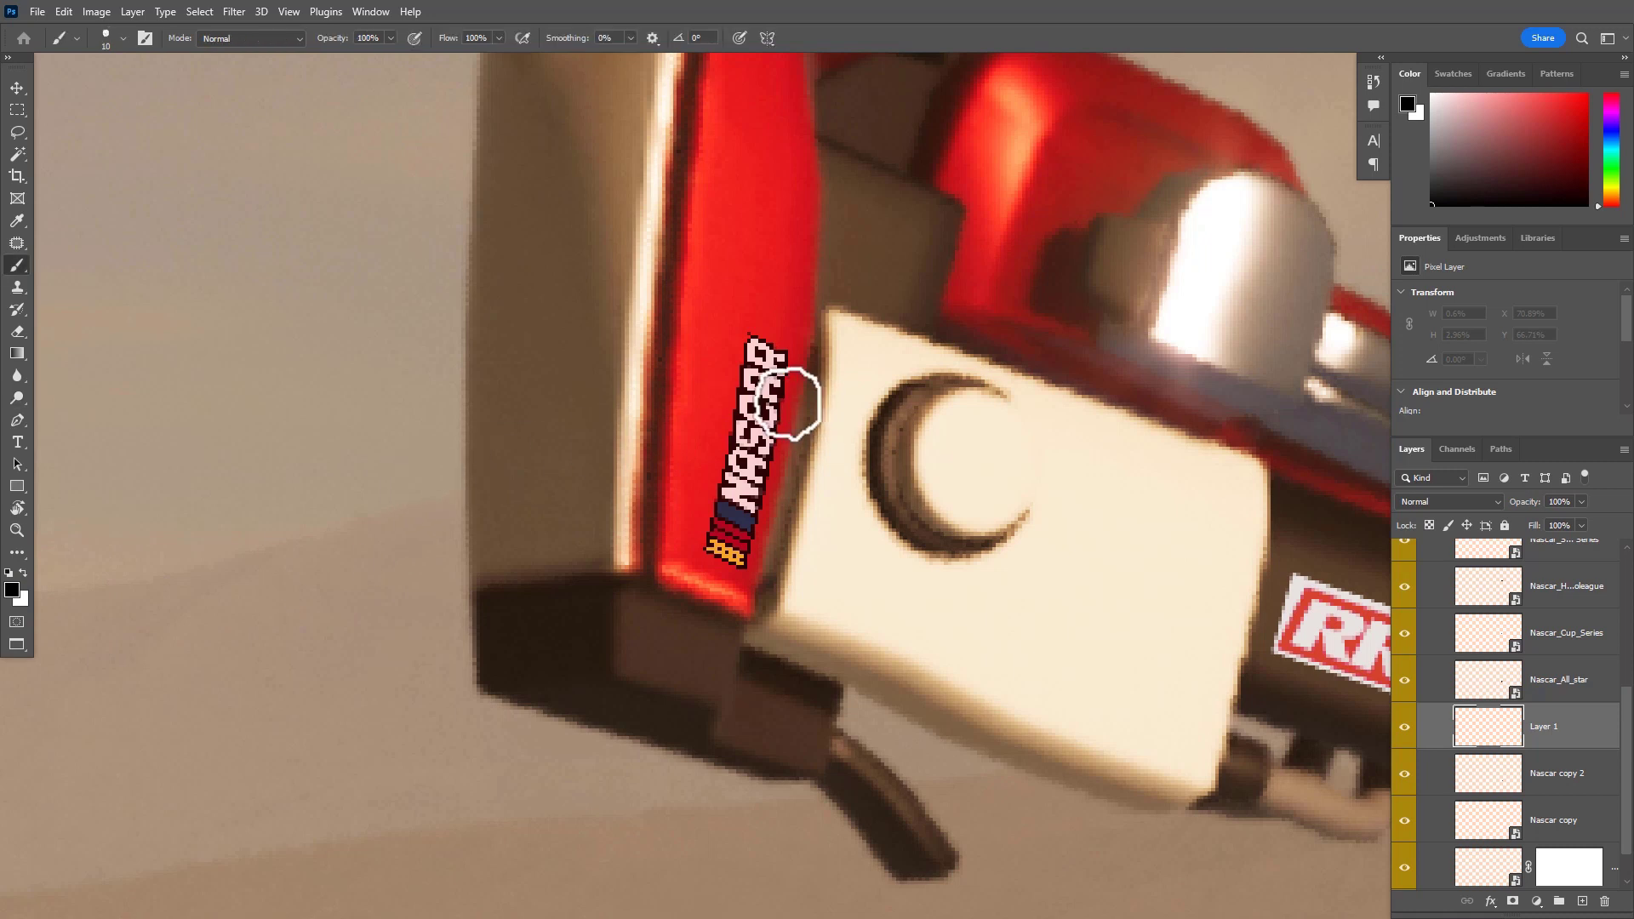
mouse_move(795, 394)
mouse_down()
mouse_move(770, 366)
mouse_move(759, 417)
mouse_move(766, 374)
mouse_move(795, 547)
mouse_up()
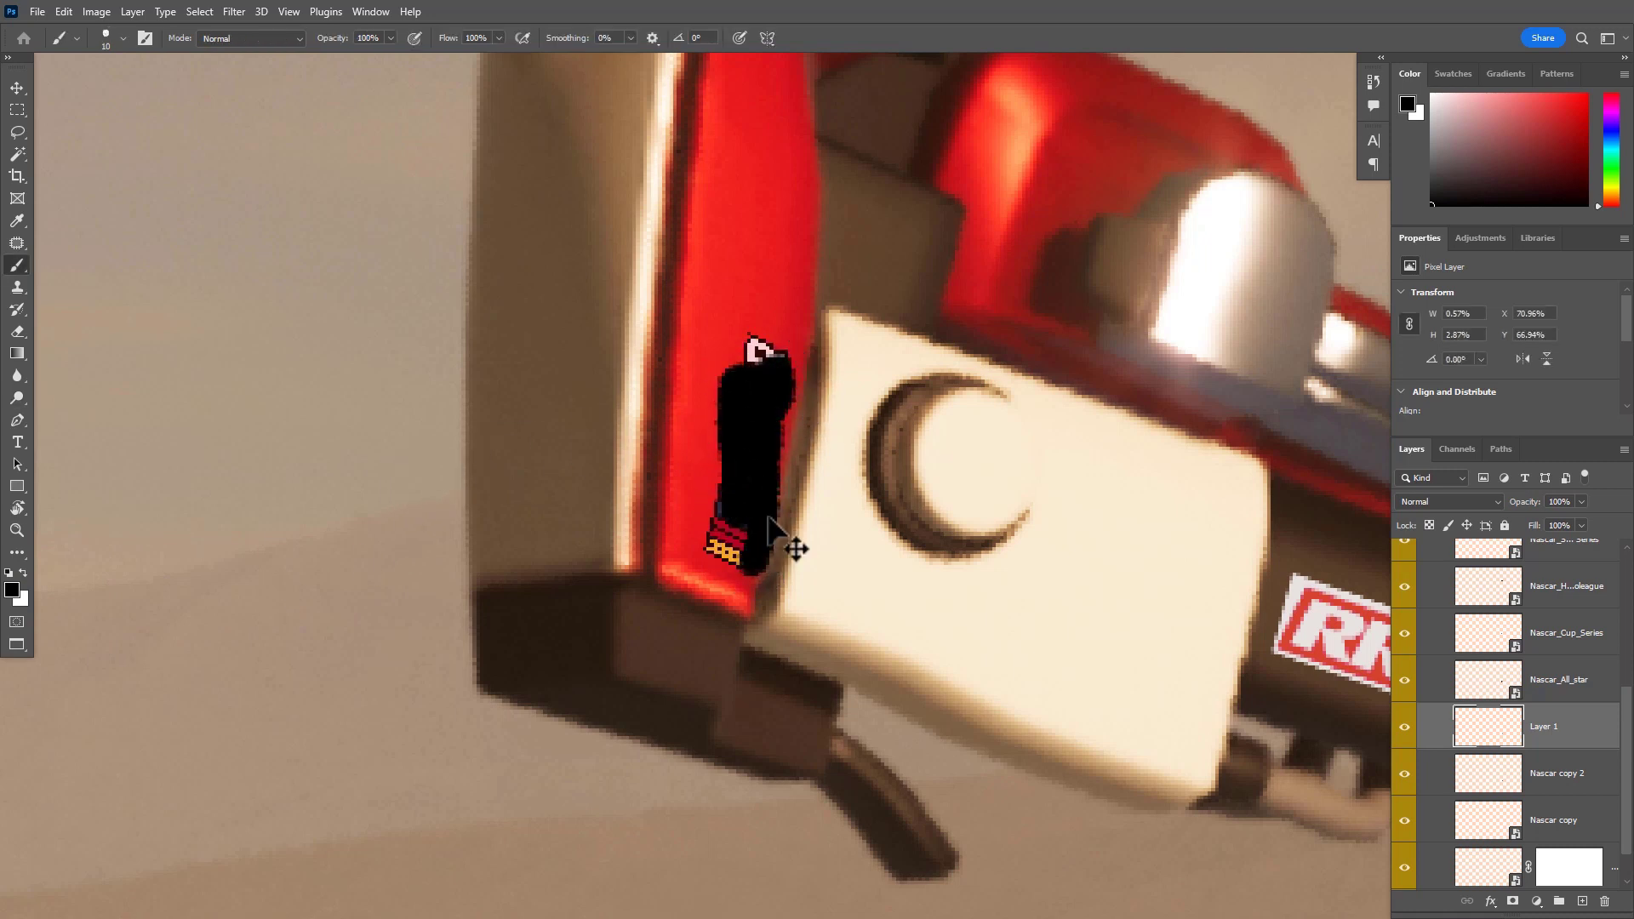
key(ctrl+z)
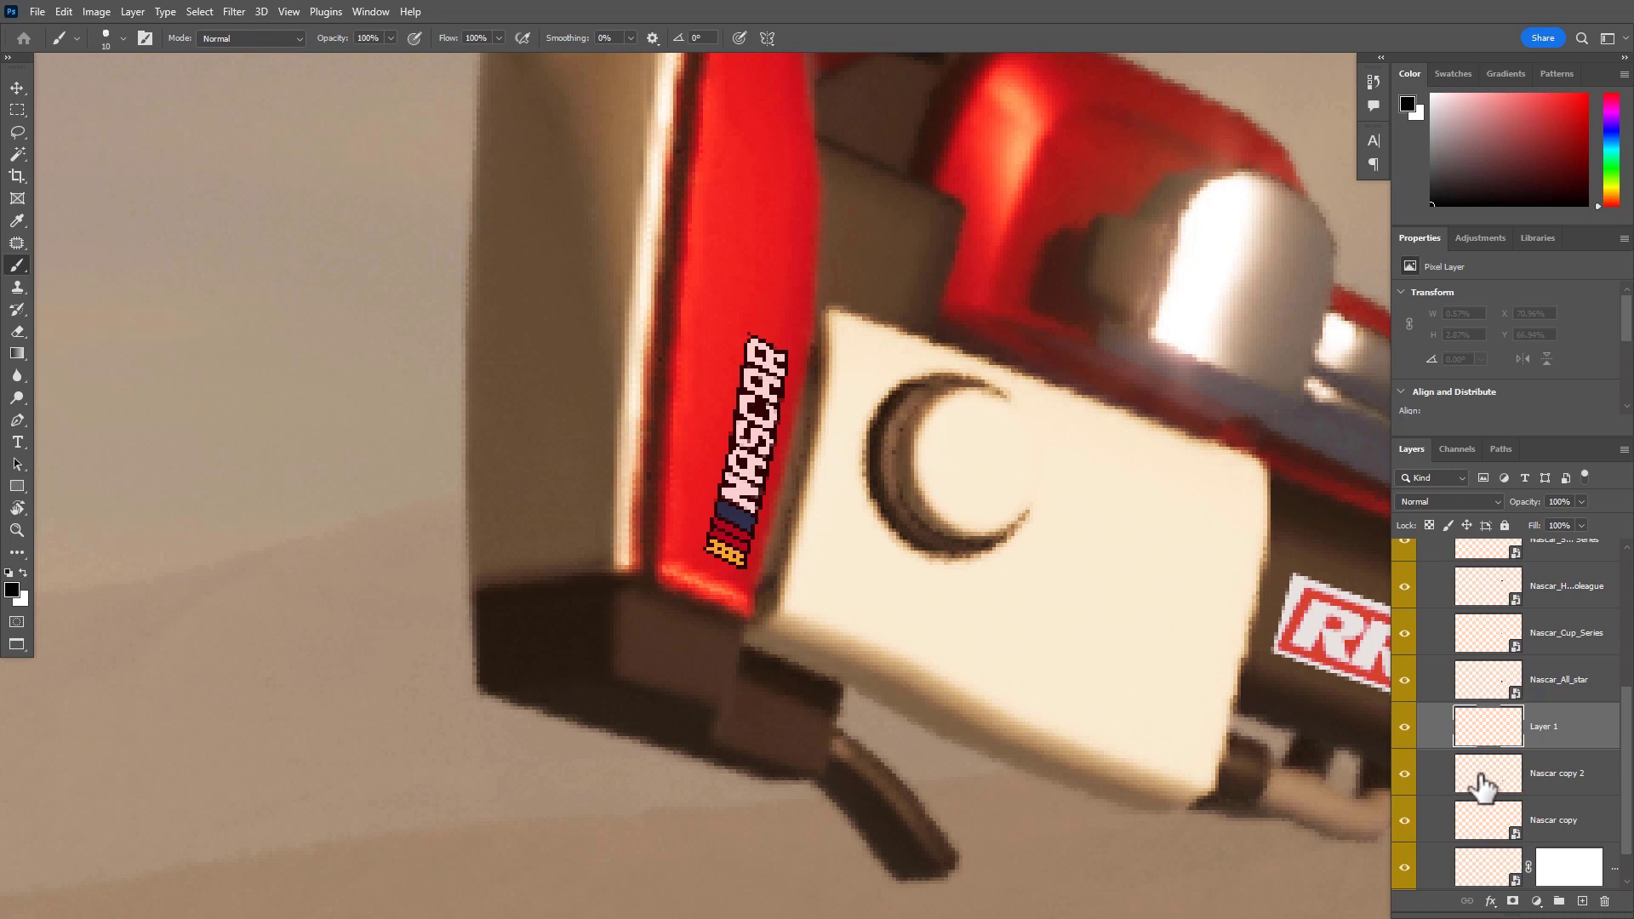
Toggle the shin's NASCAR decal on and off to compare it with the shading of the bare red panel
click(1405, 773)
click(1404, 773)
click(1405, 773)
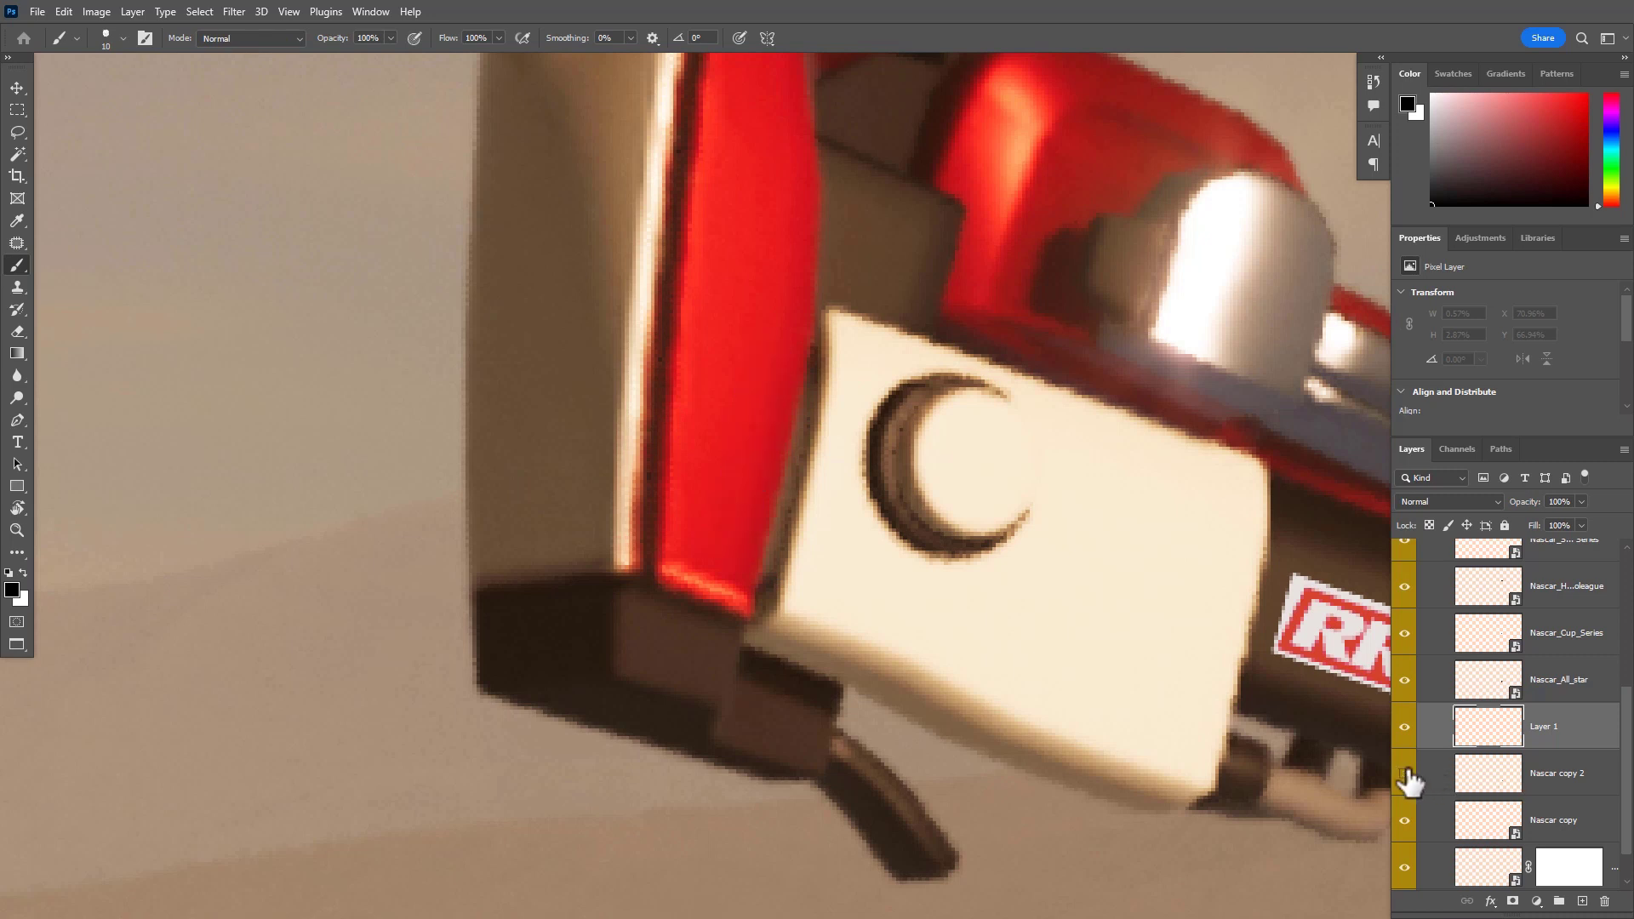
click(1405, 773)
click(1405, 773)
click(1404, 773)
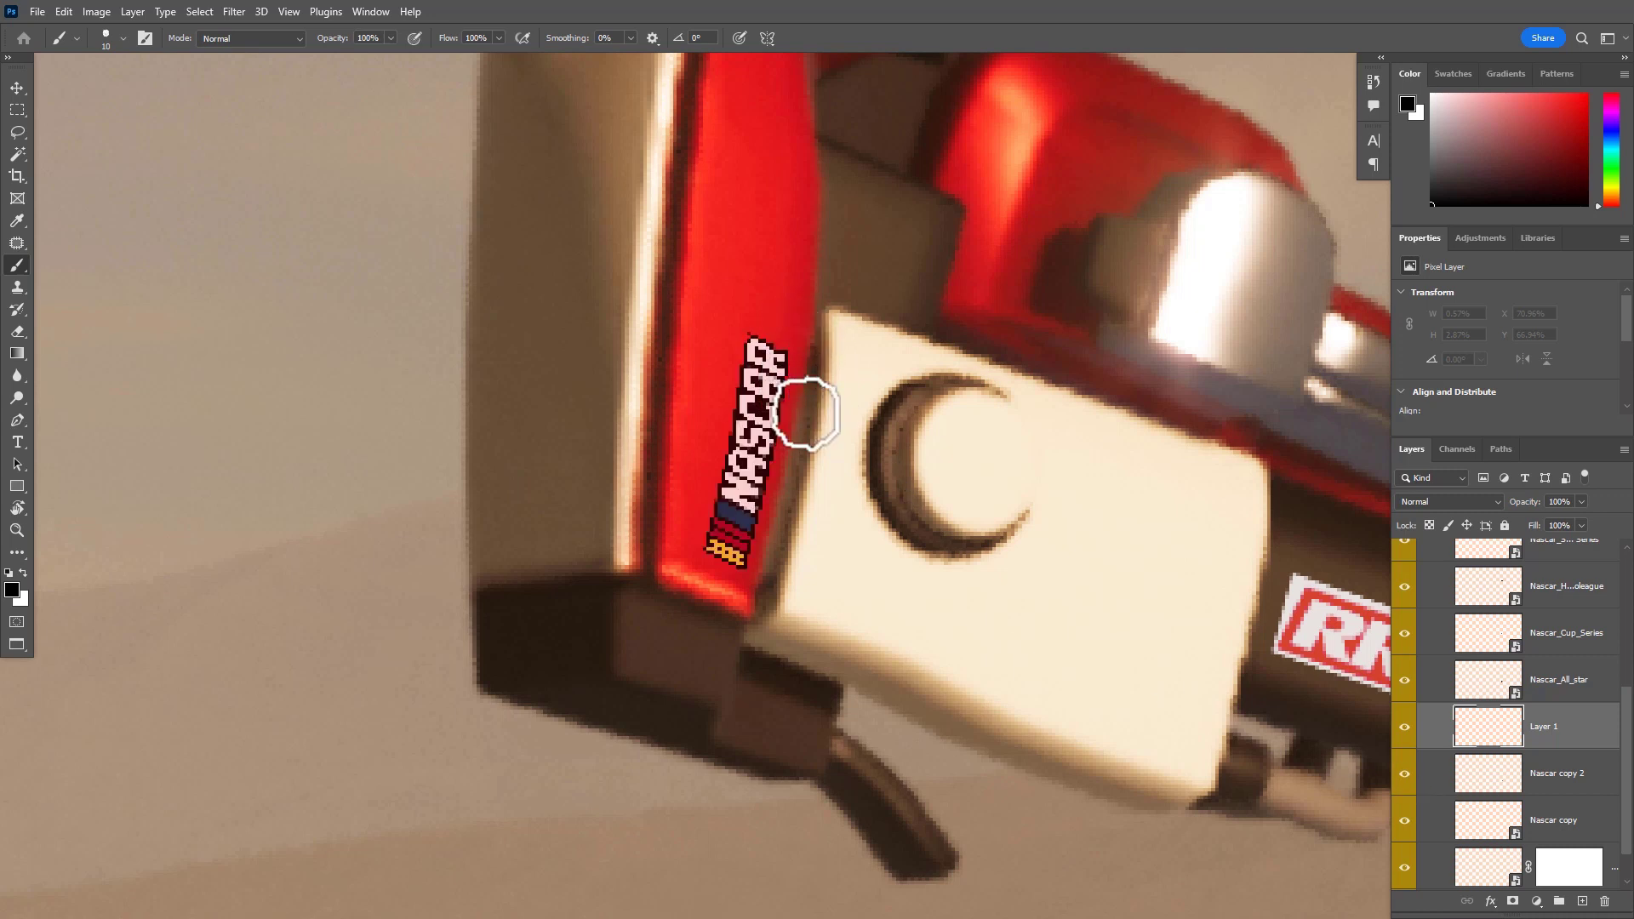
click(1406, 774)
click(1405, 774)
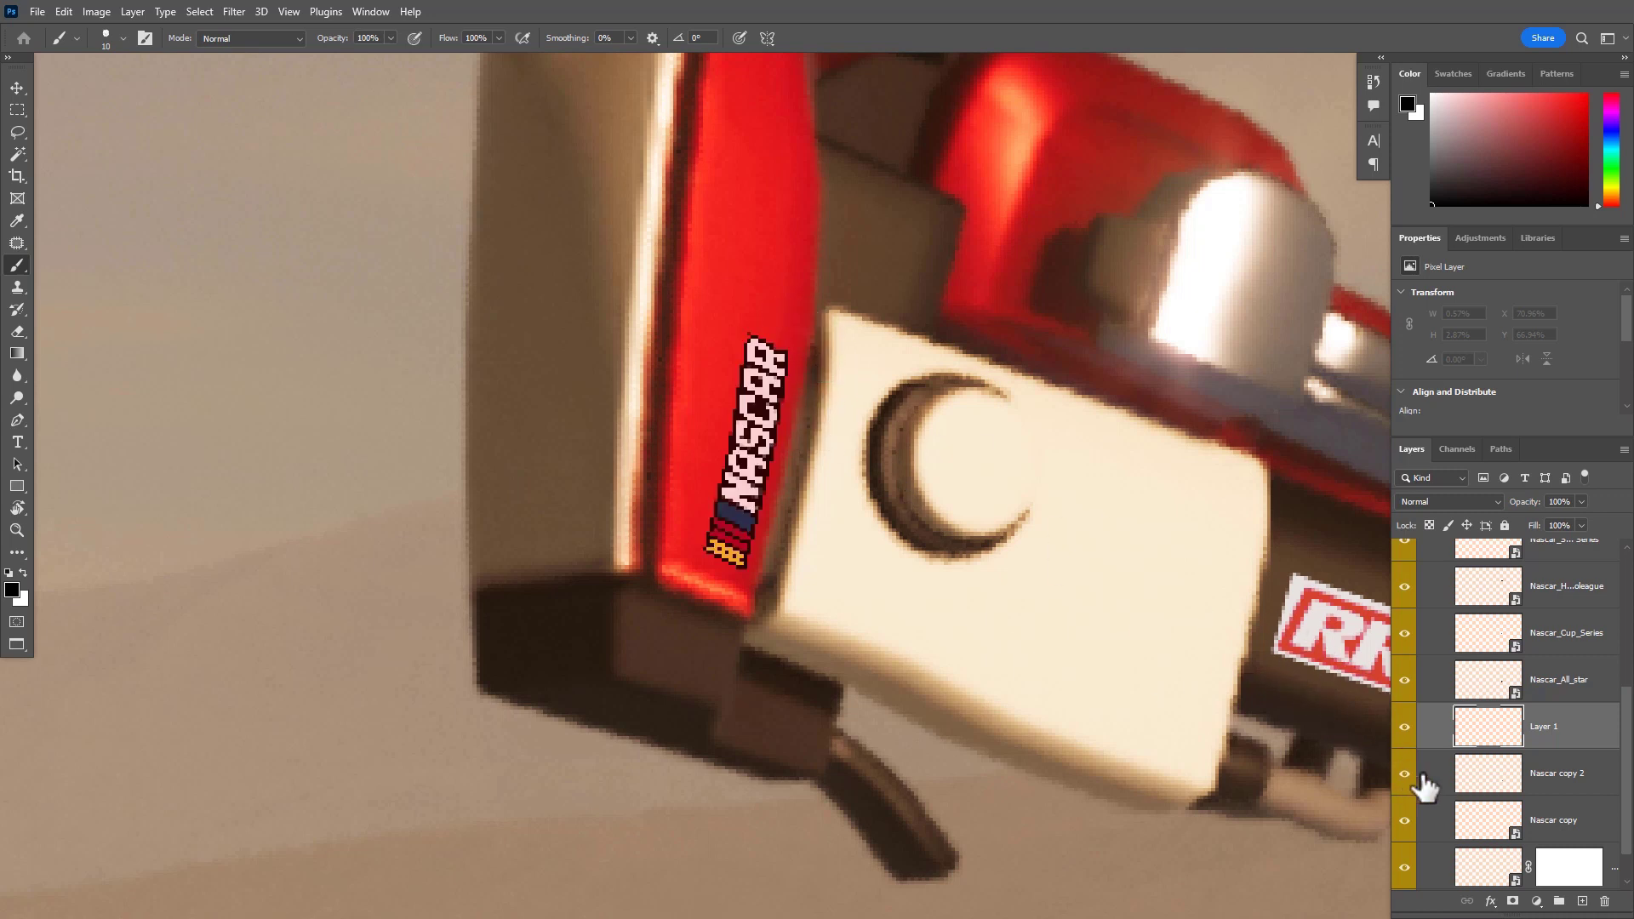
Load the NASCAR decal's outline as a selection and paint black along its right edge on Layer 1
ctrl+click(1488, 767)
drag(779, 369, 823, 368)
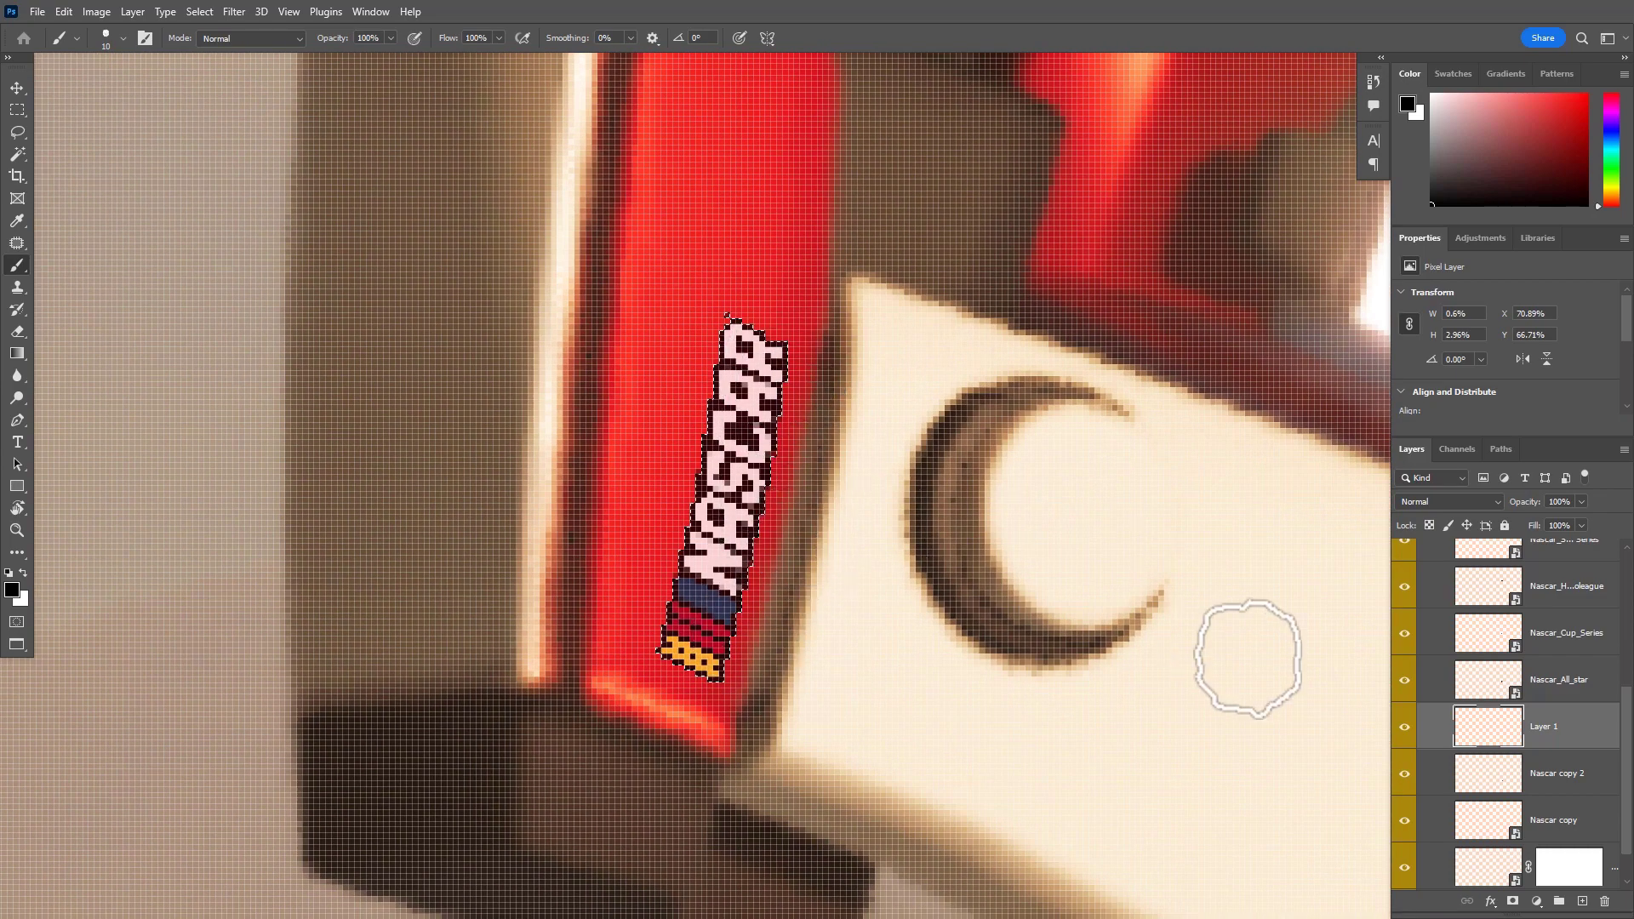
click(1404, 729)
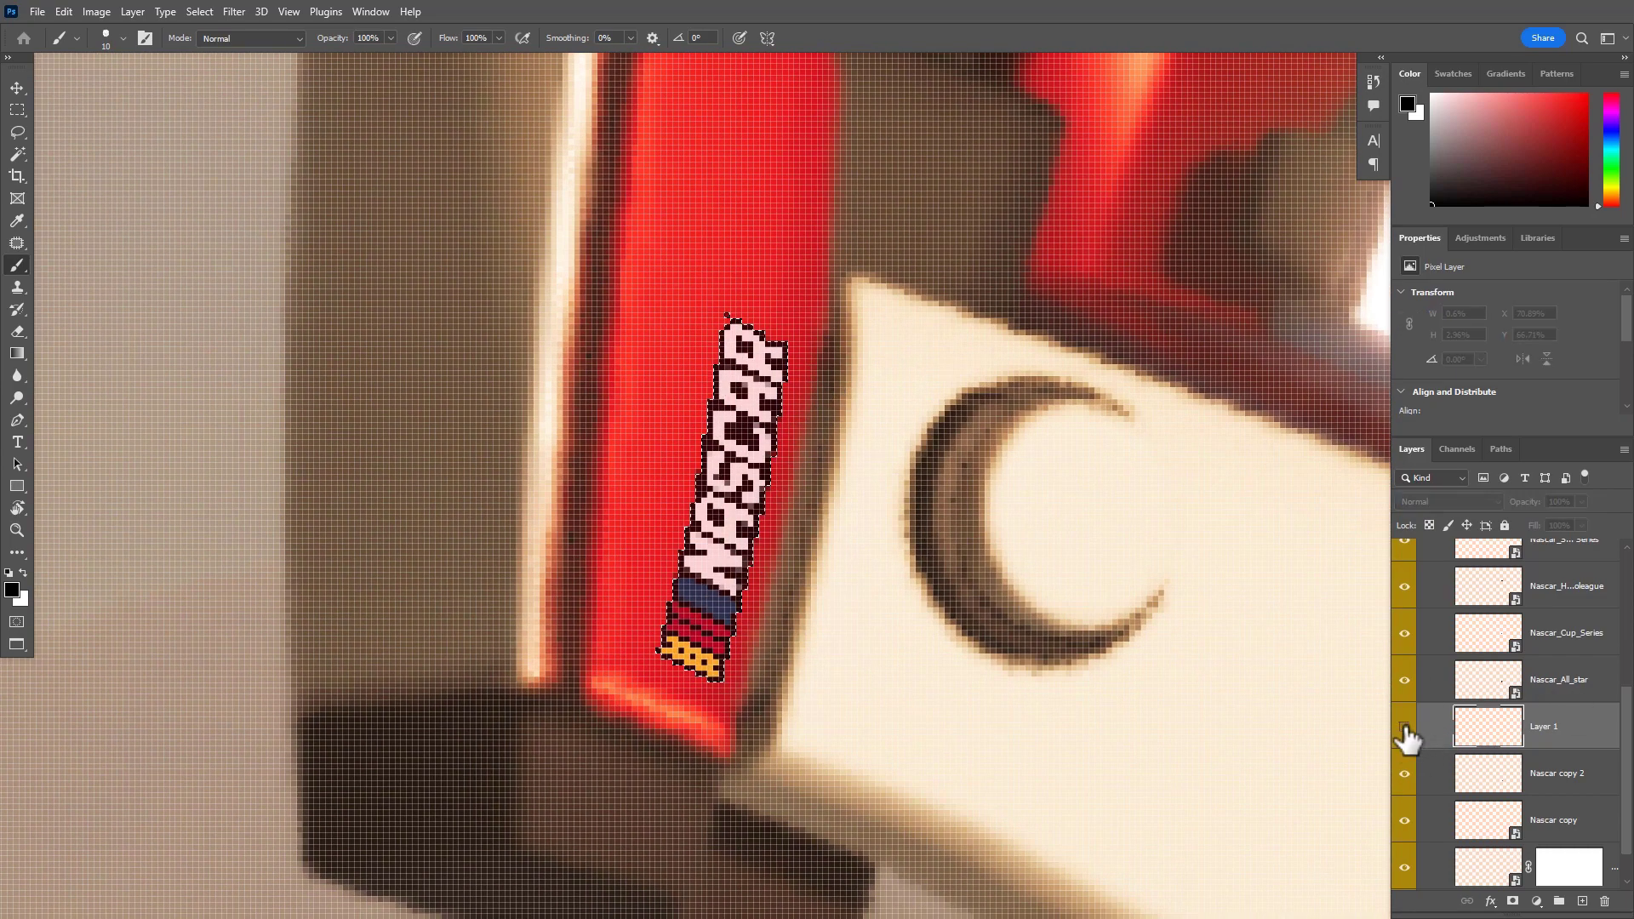
click(1404, 728)
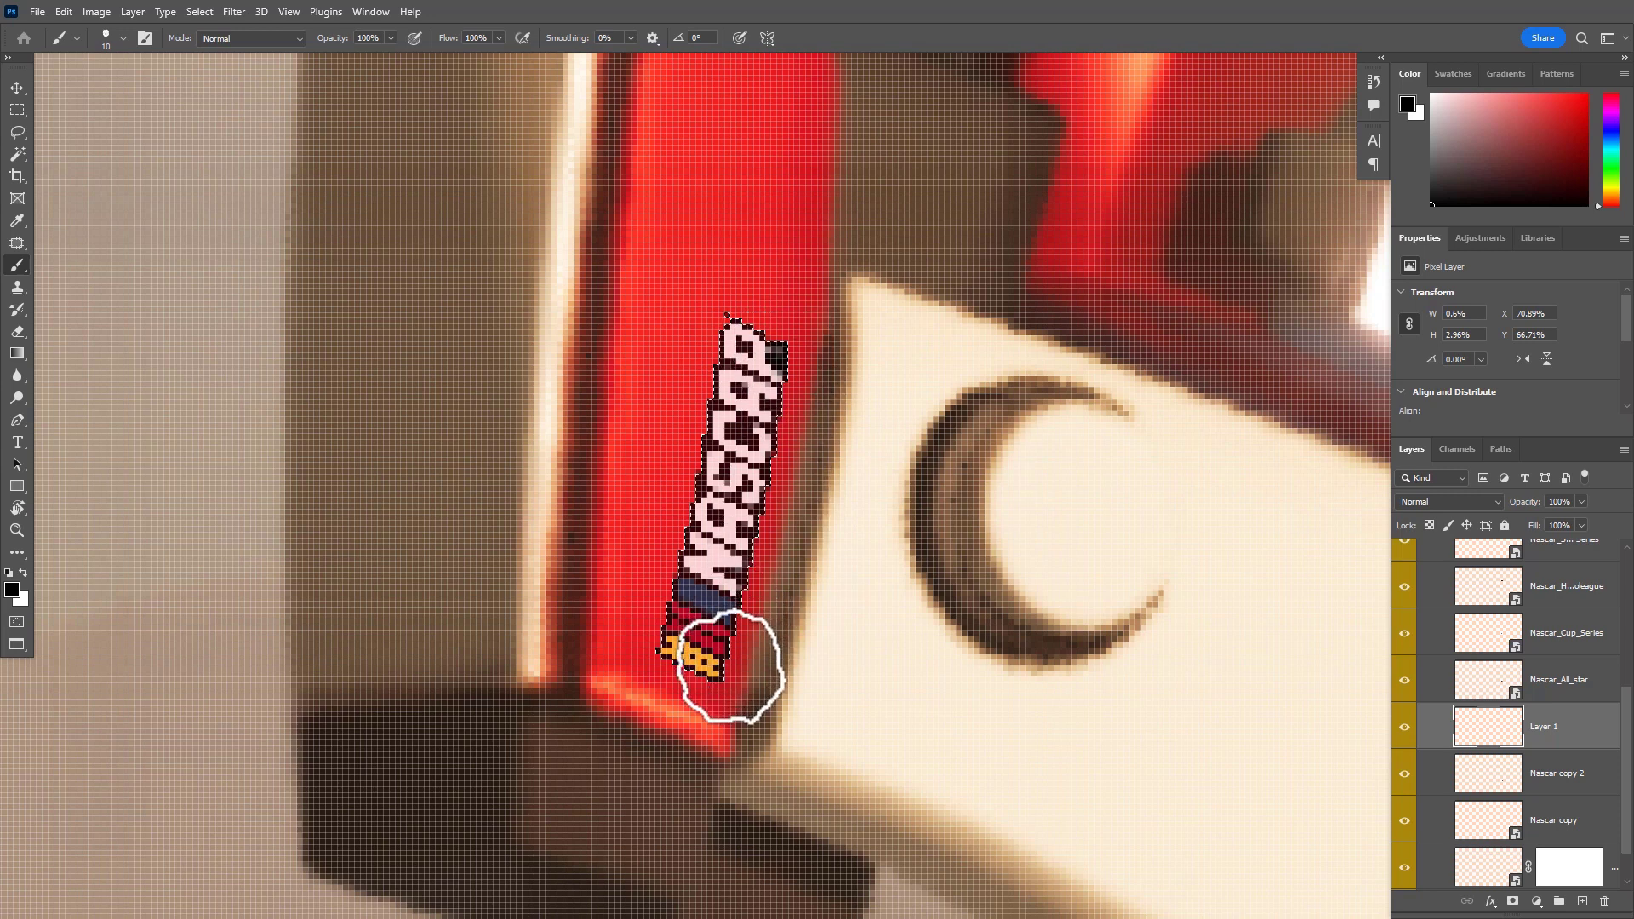
shift+click(726, 681)
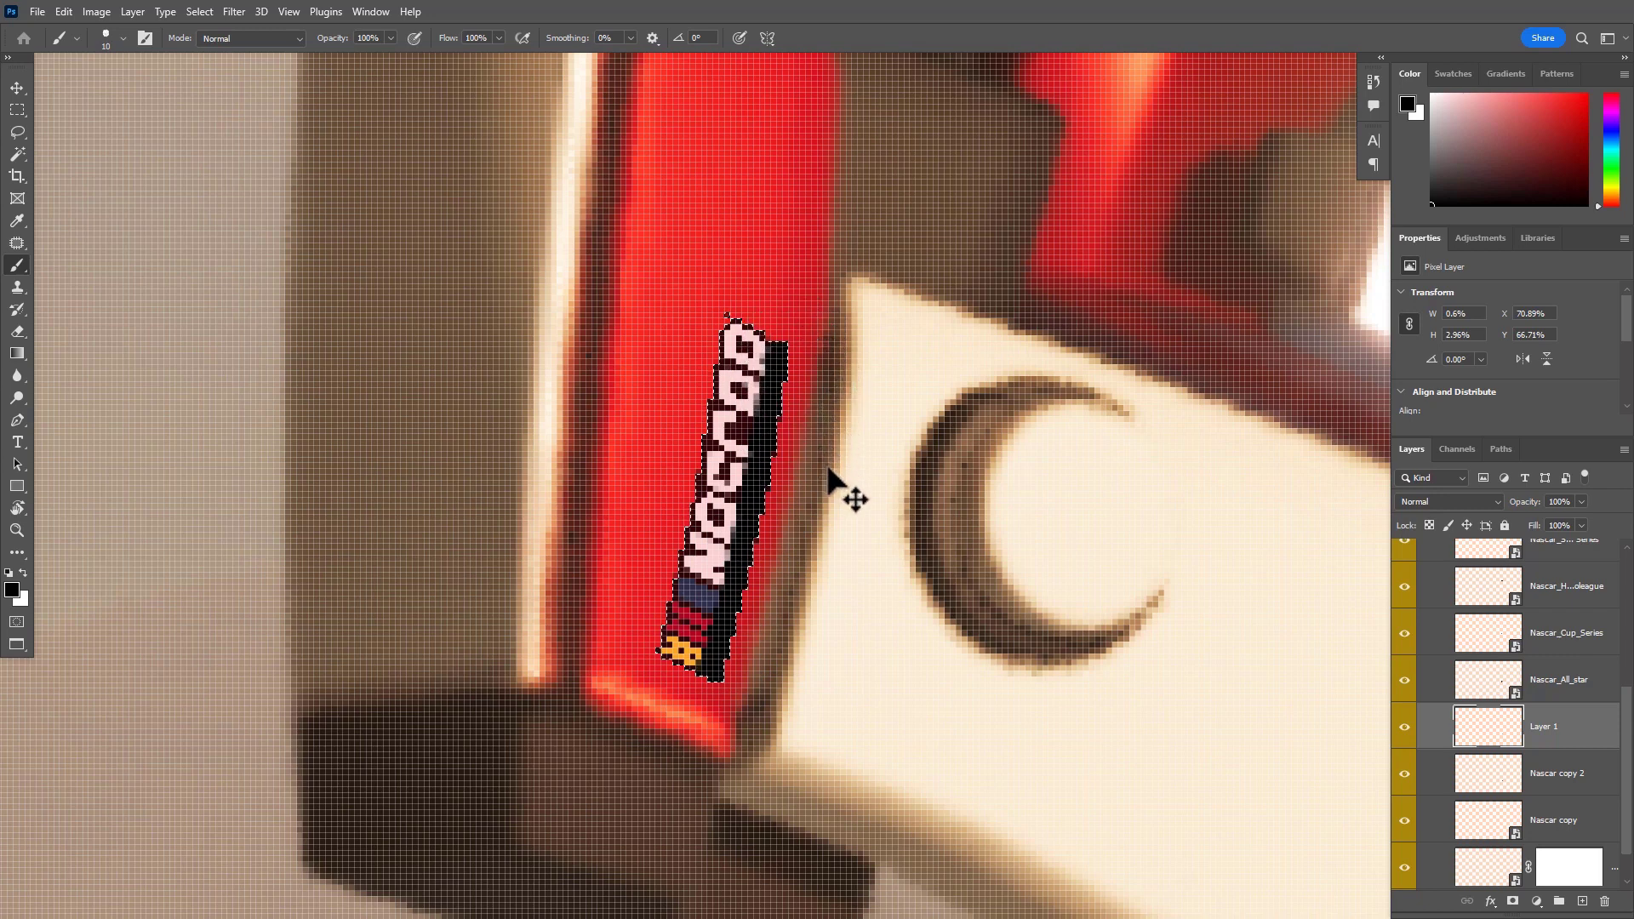
Clear the selection and set the black shading layer's opacity to 10% after trying 20%, checking the decal from a distance
scroll(864, 539, down, 3)
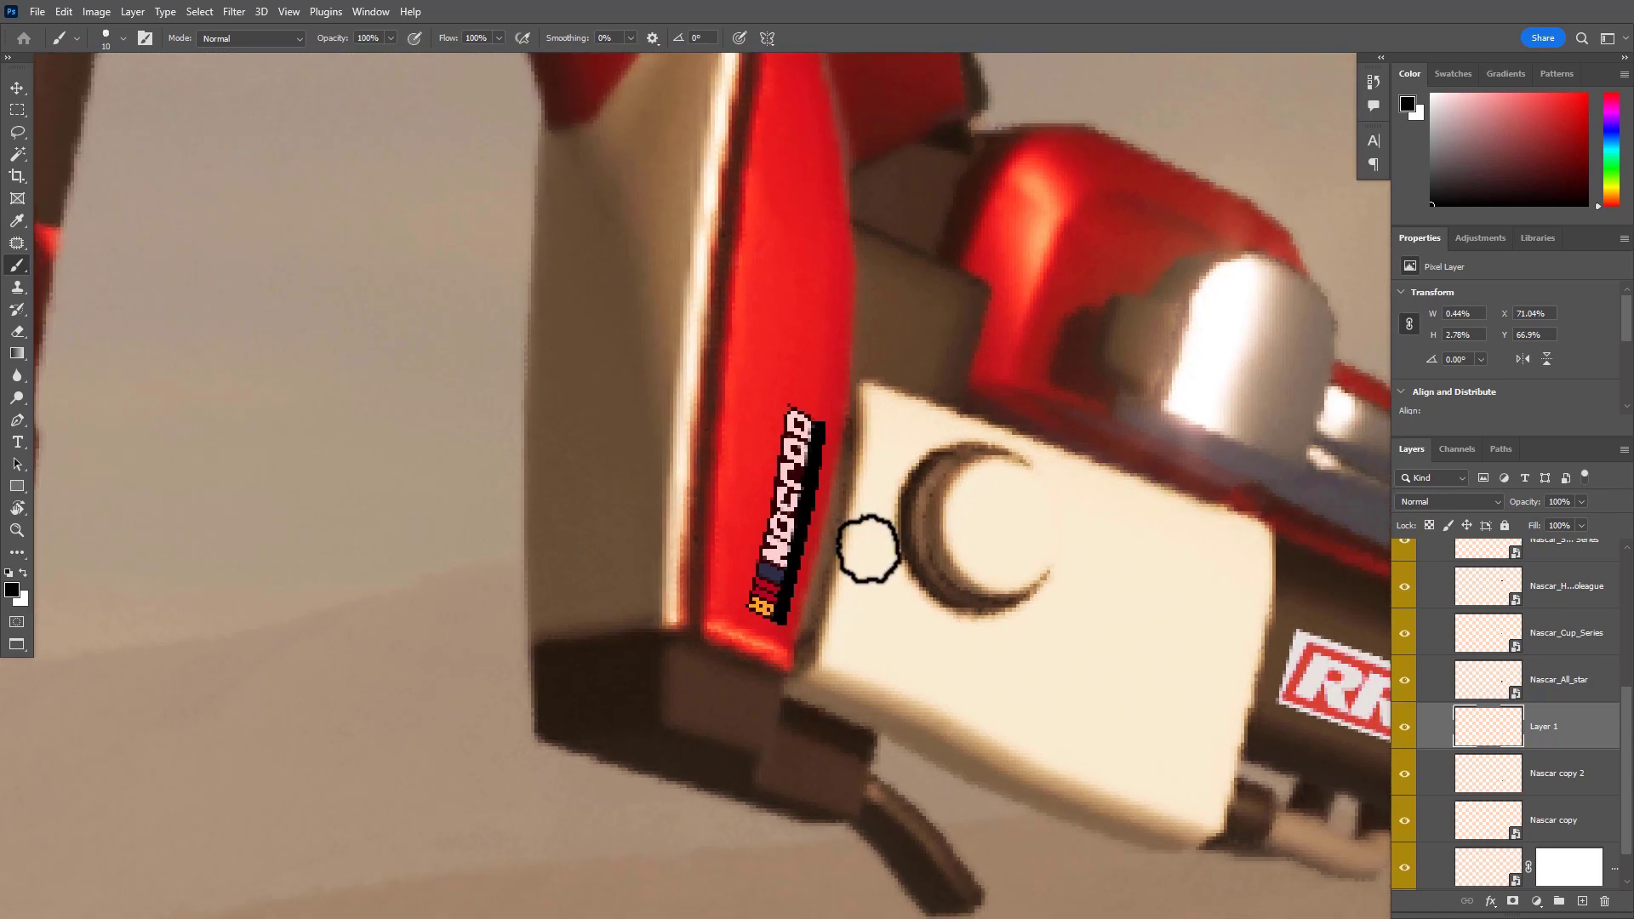
key(v)
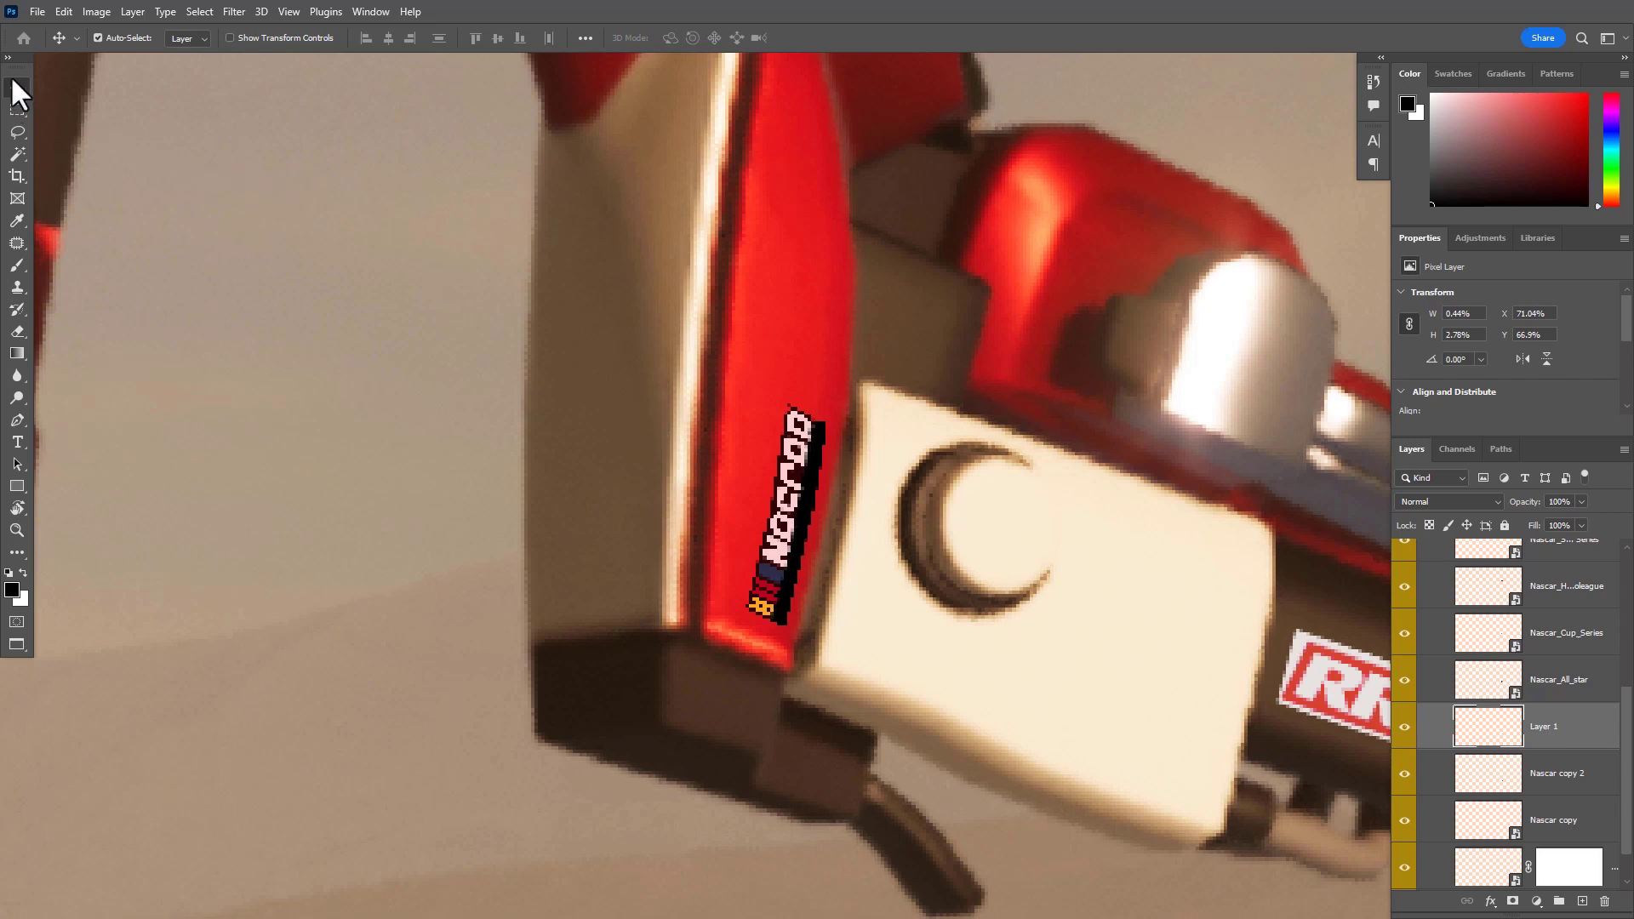
key(1)
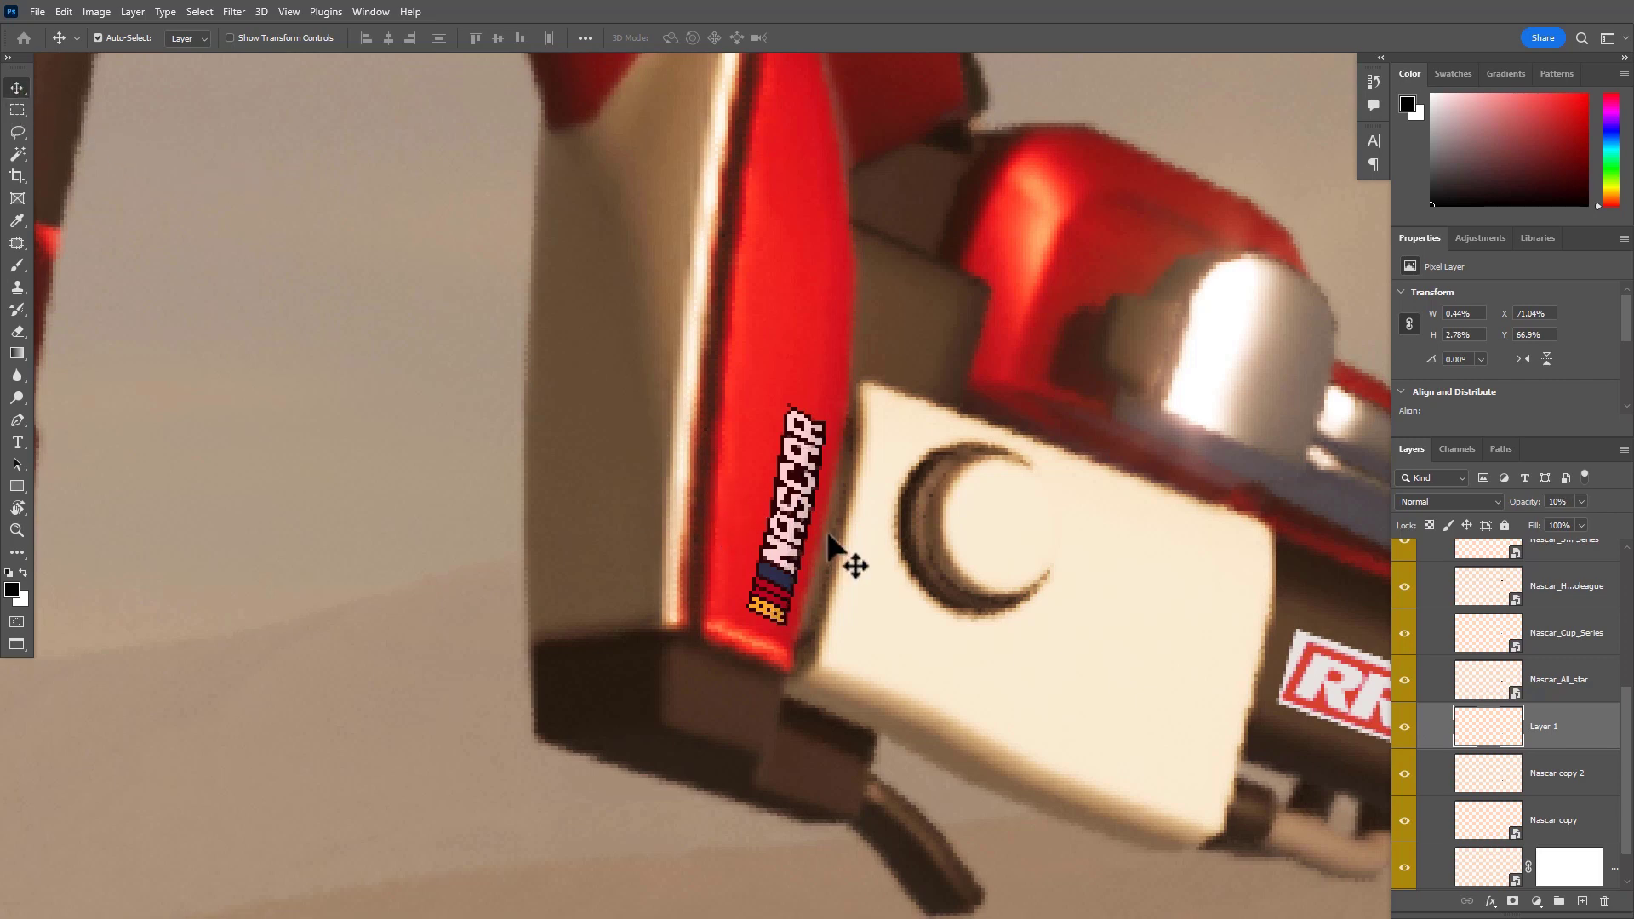
mouse_move(805, 543)
mouse_down()
mouse_move(850, 552)
mouse_move(813, 548)
mouse_up()
key(2)
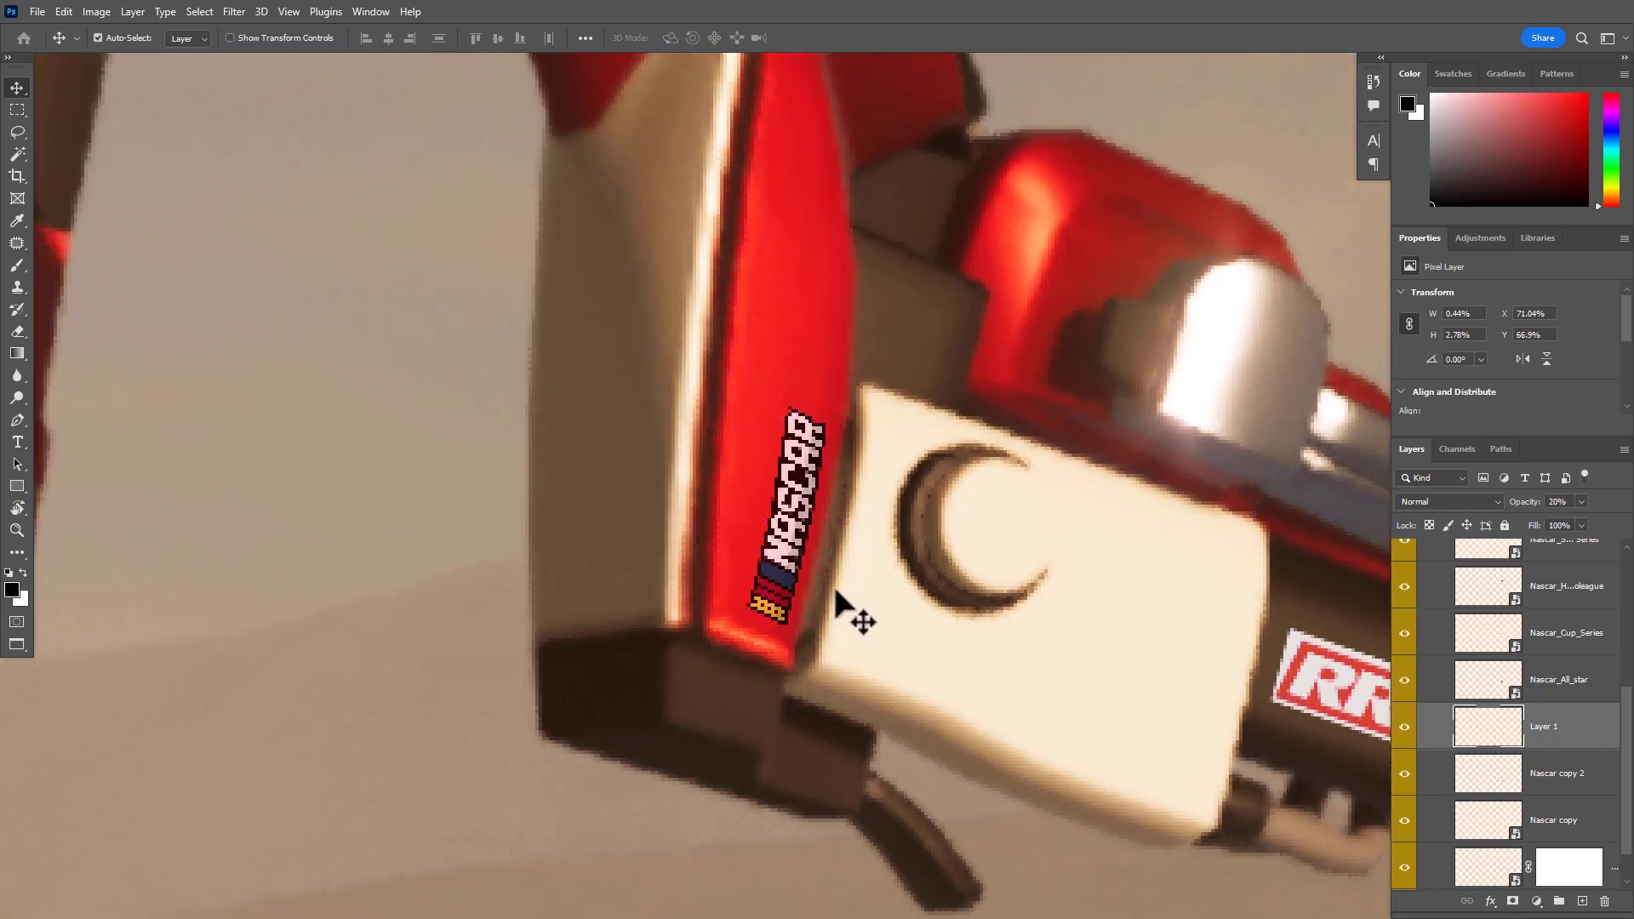
drag(851, 612, 795, 620)
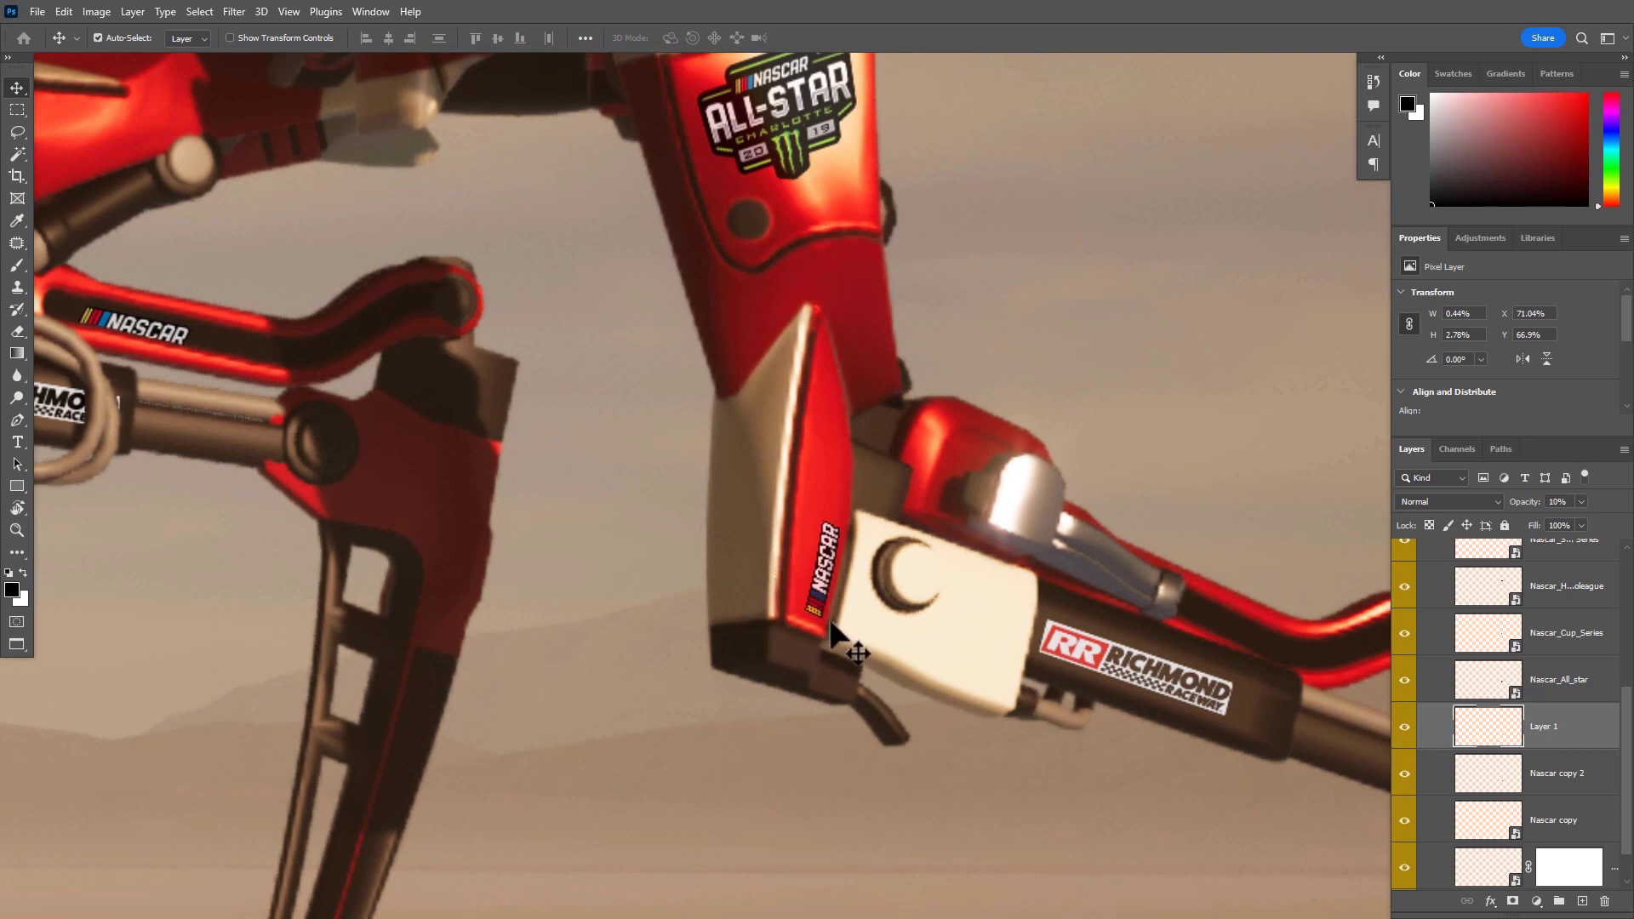
scroll(869, 651, down, 5)
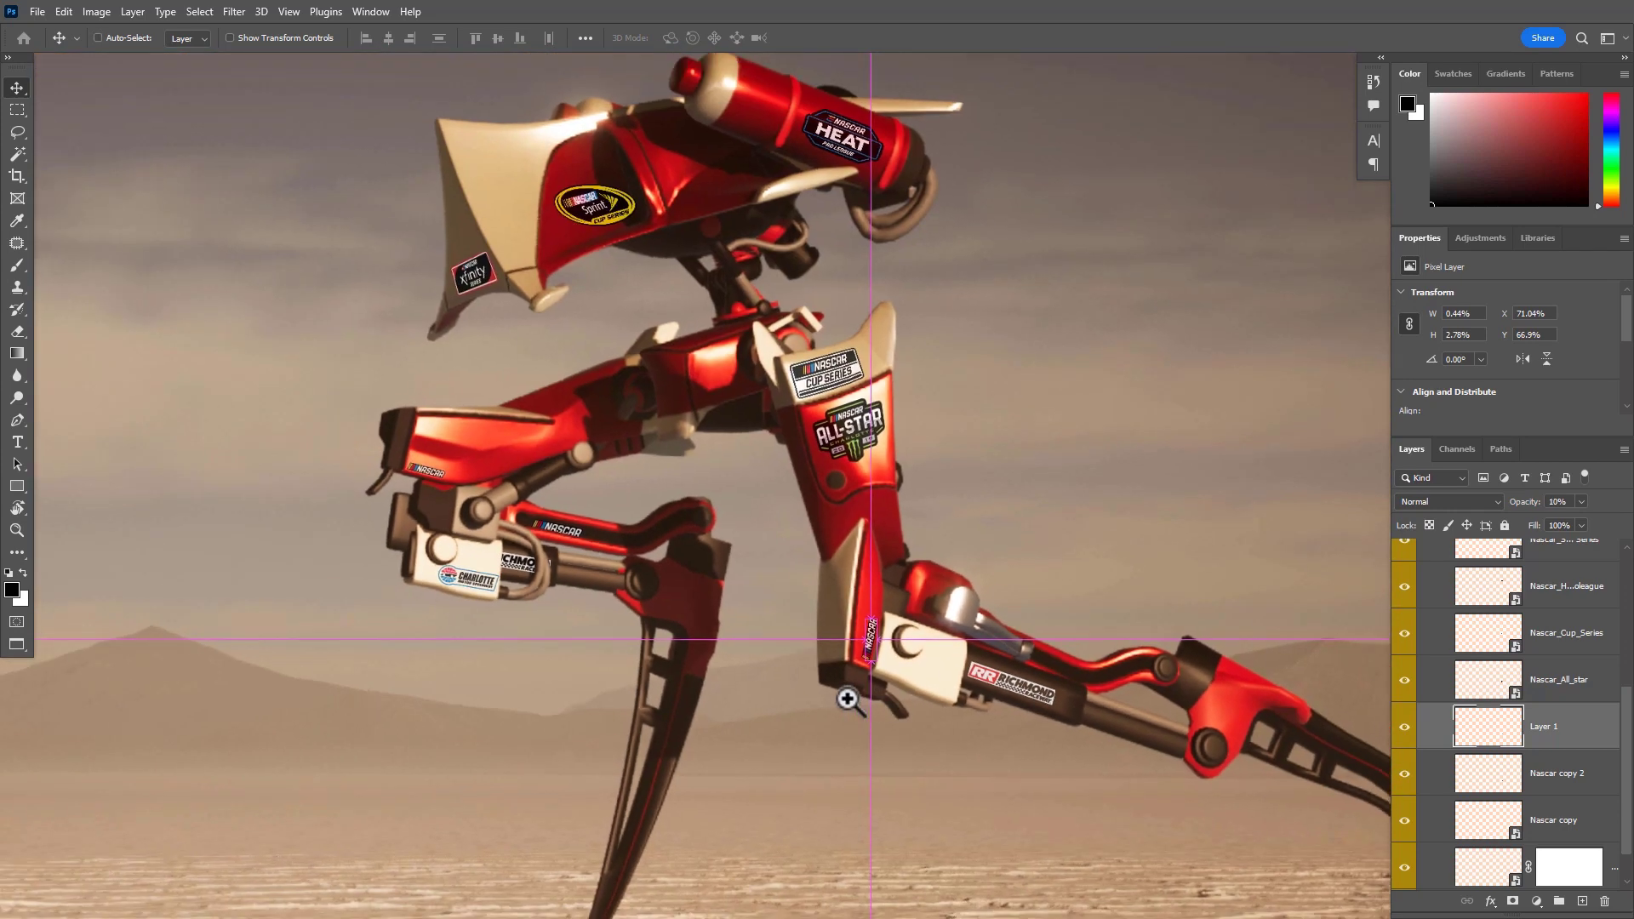
scroll(919, 671, up, 8)
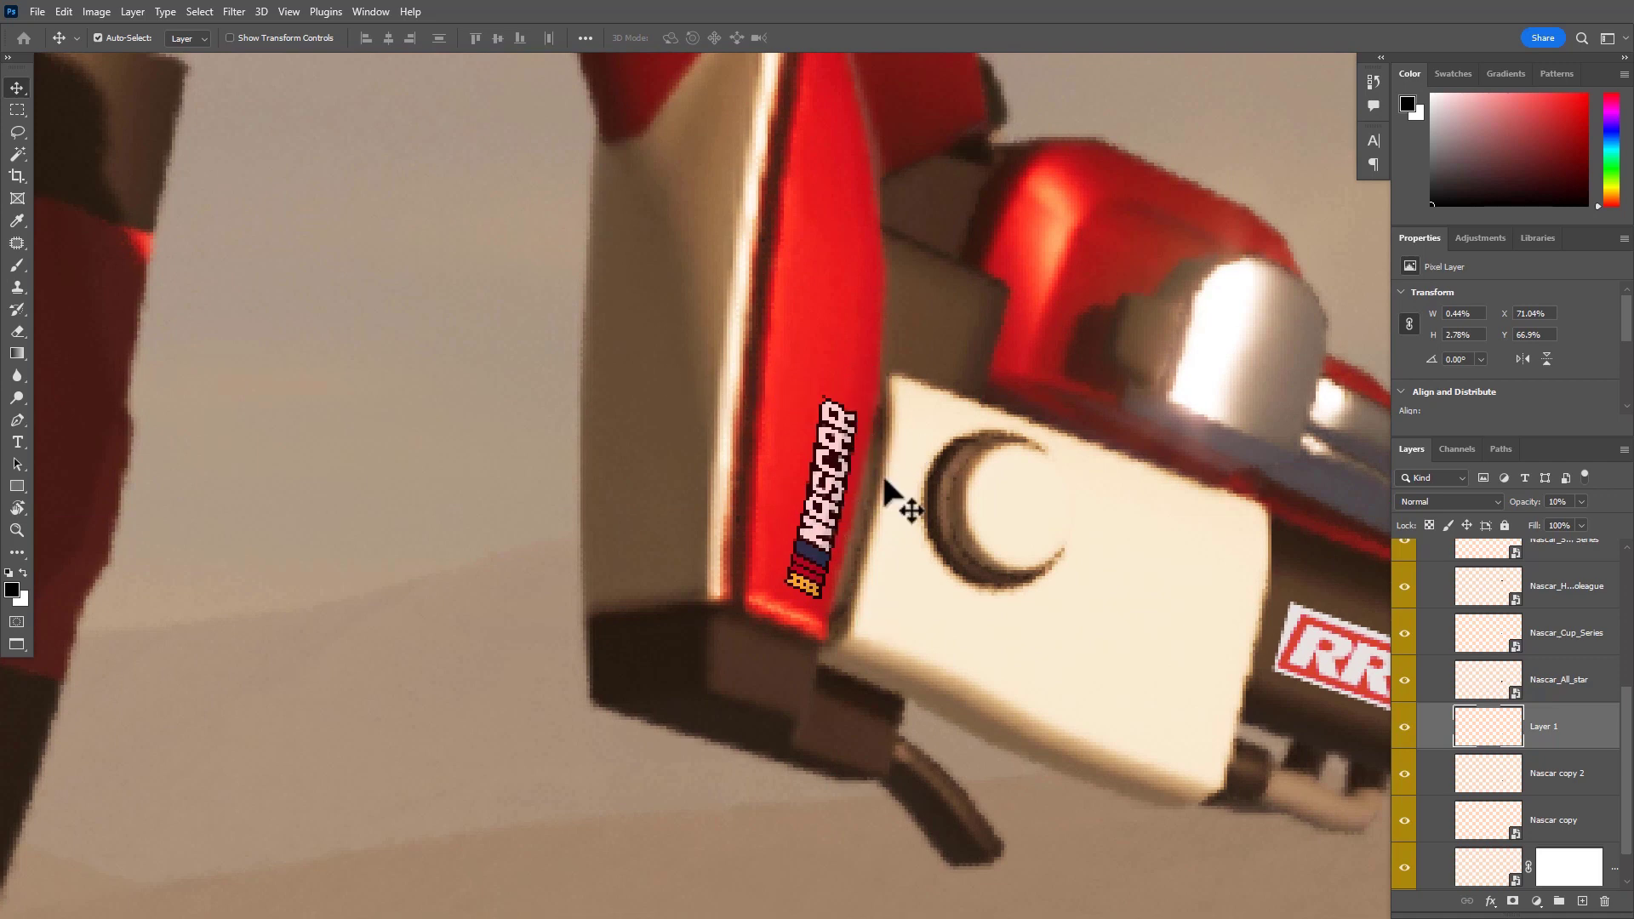
scroll(921, 492, down, 10)
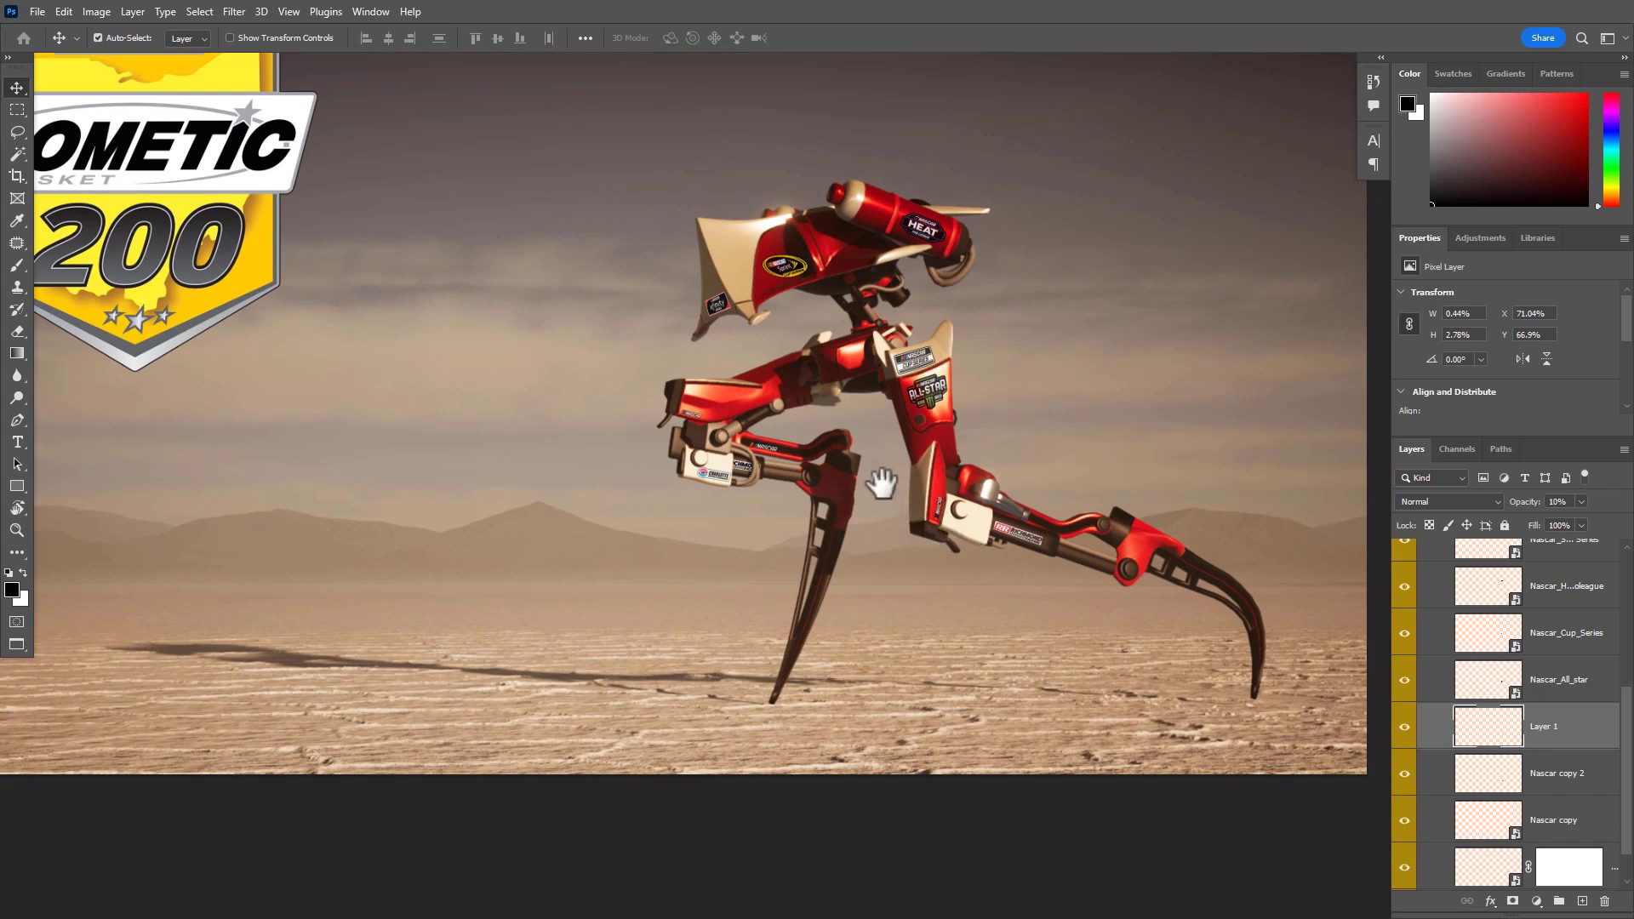
drag(882, 483, 888, 538)
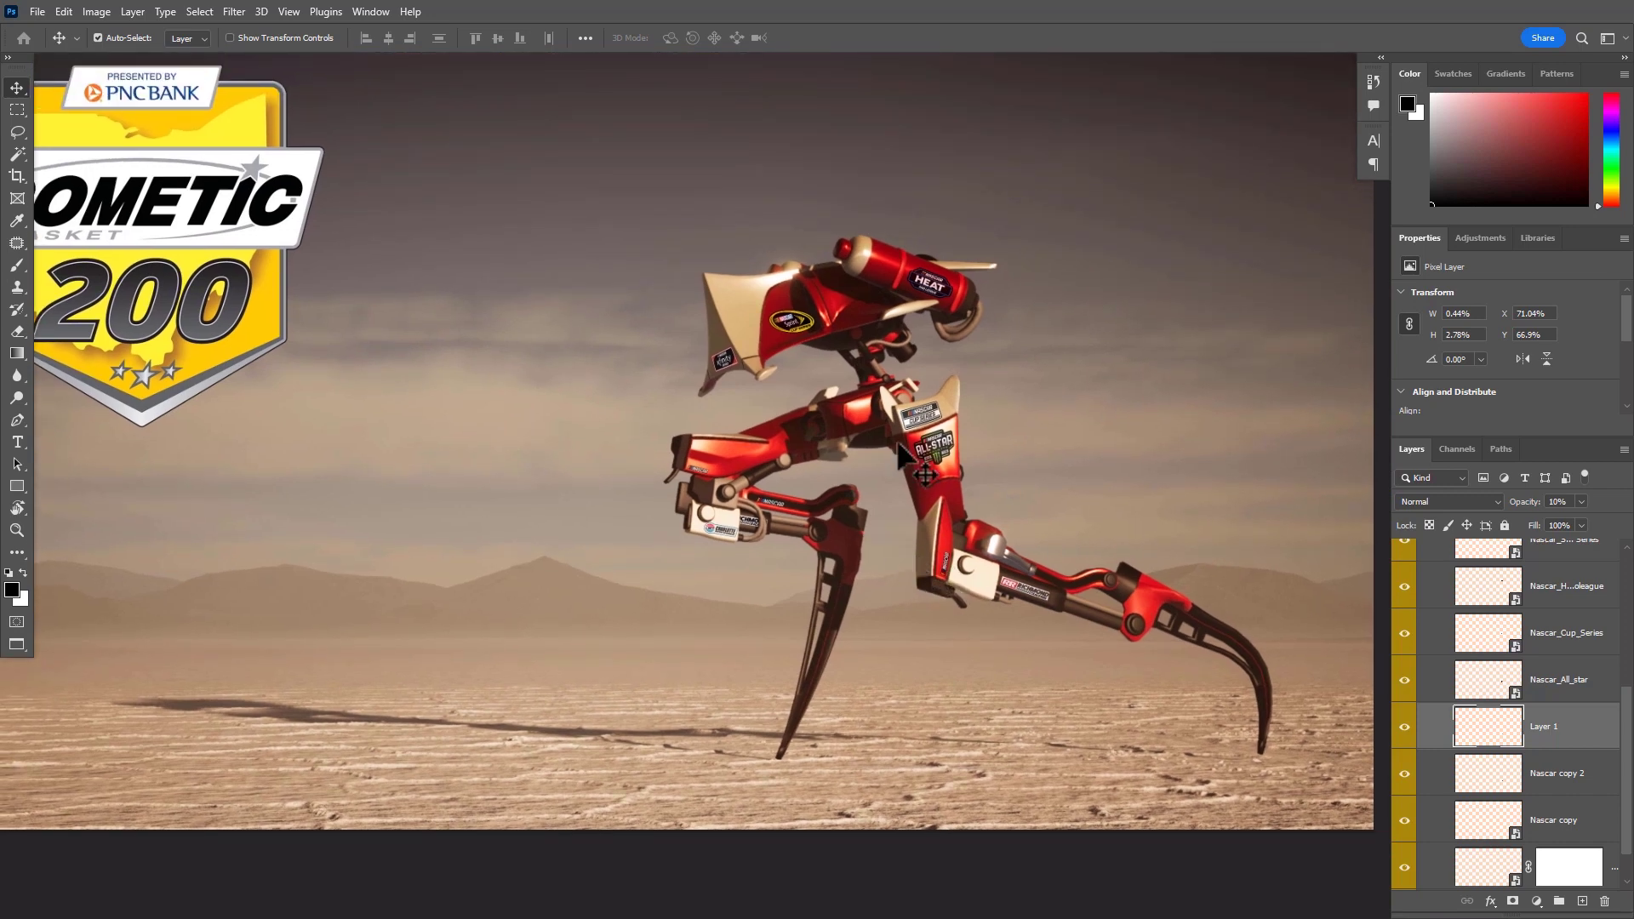
Move the All-Star decal off the thigh to study the highlights on the red panel, and undo the move
scroll(920, 468, up, 1)
scroll(921, 468, up, 4)
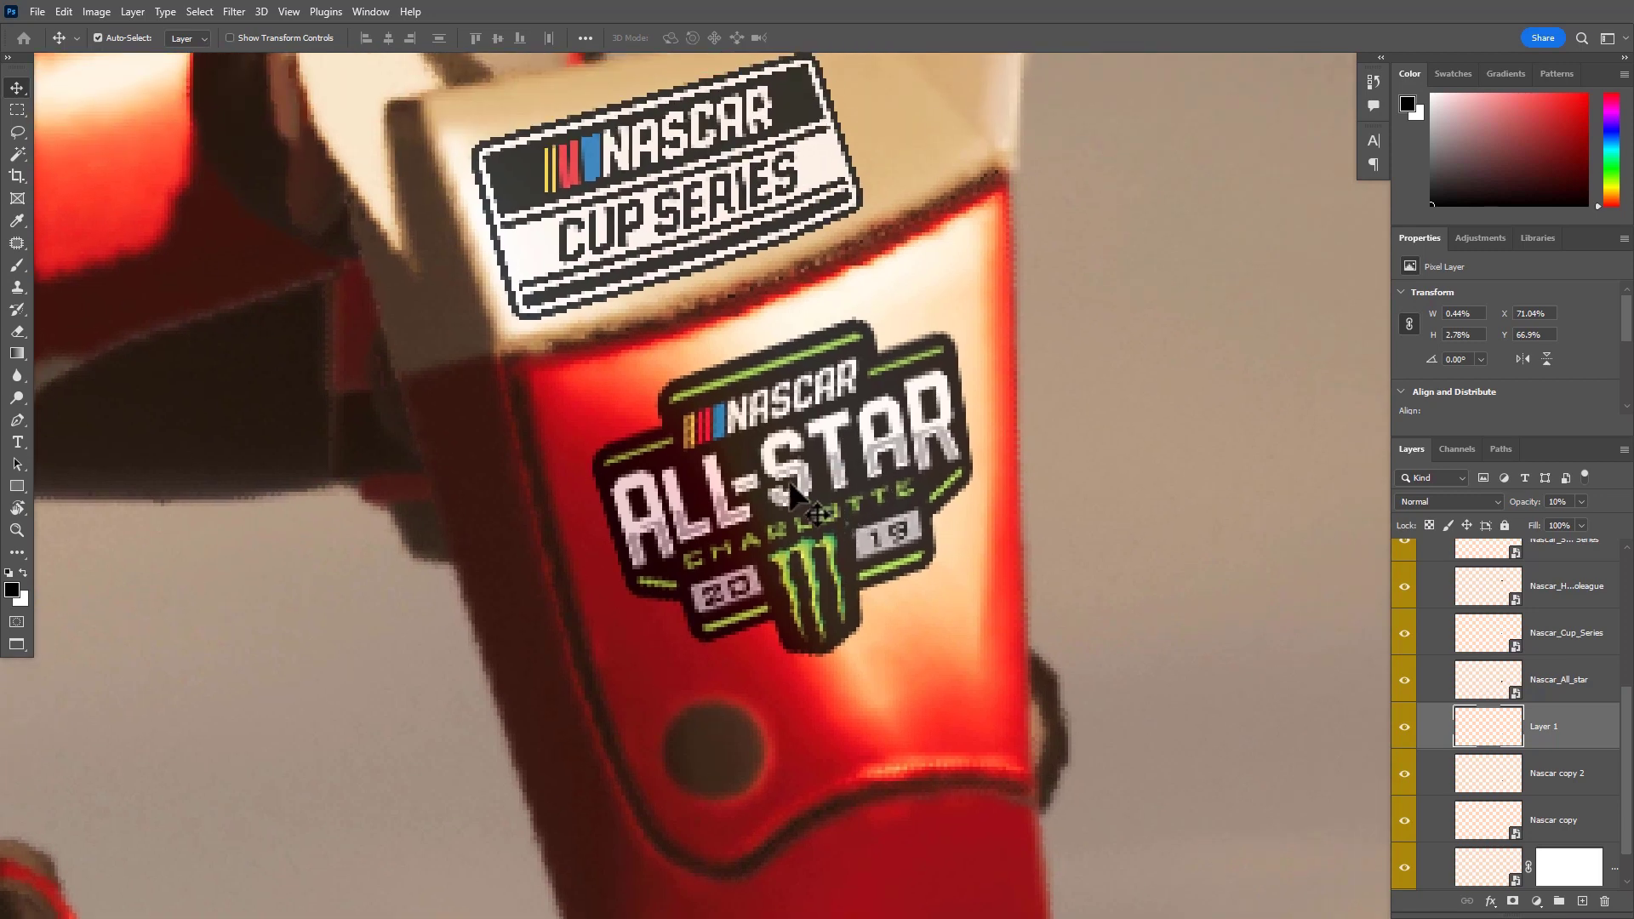
drag(907, 457, 425, 670)
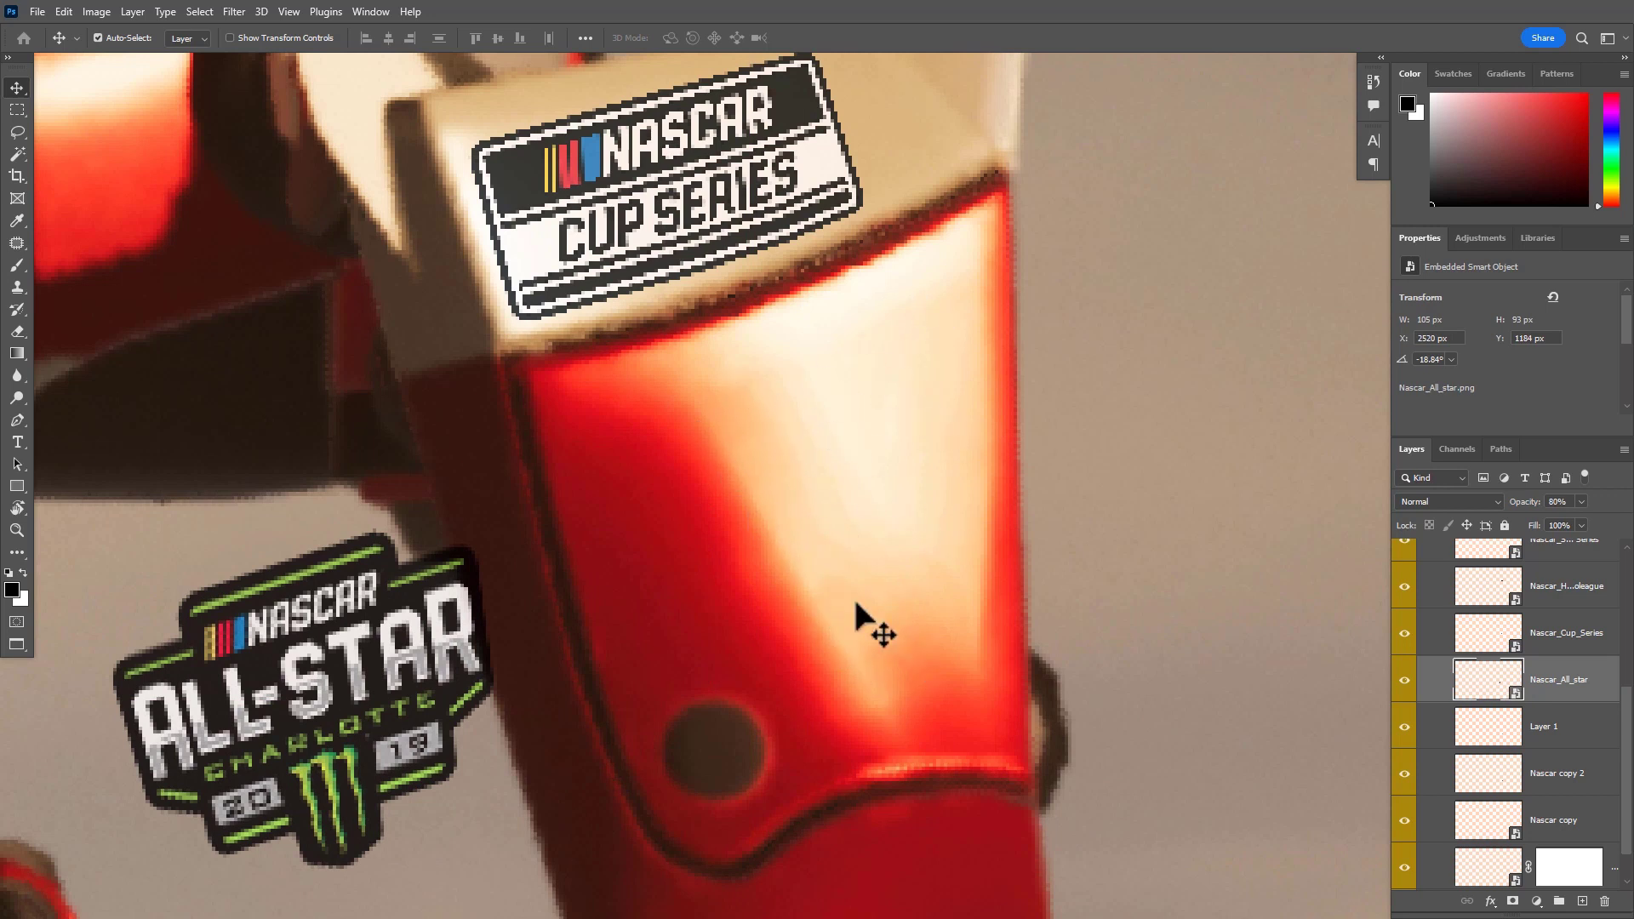
key(ctrl+z)
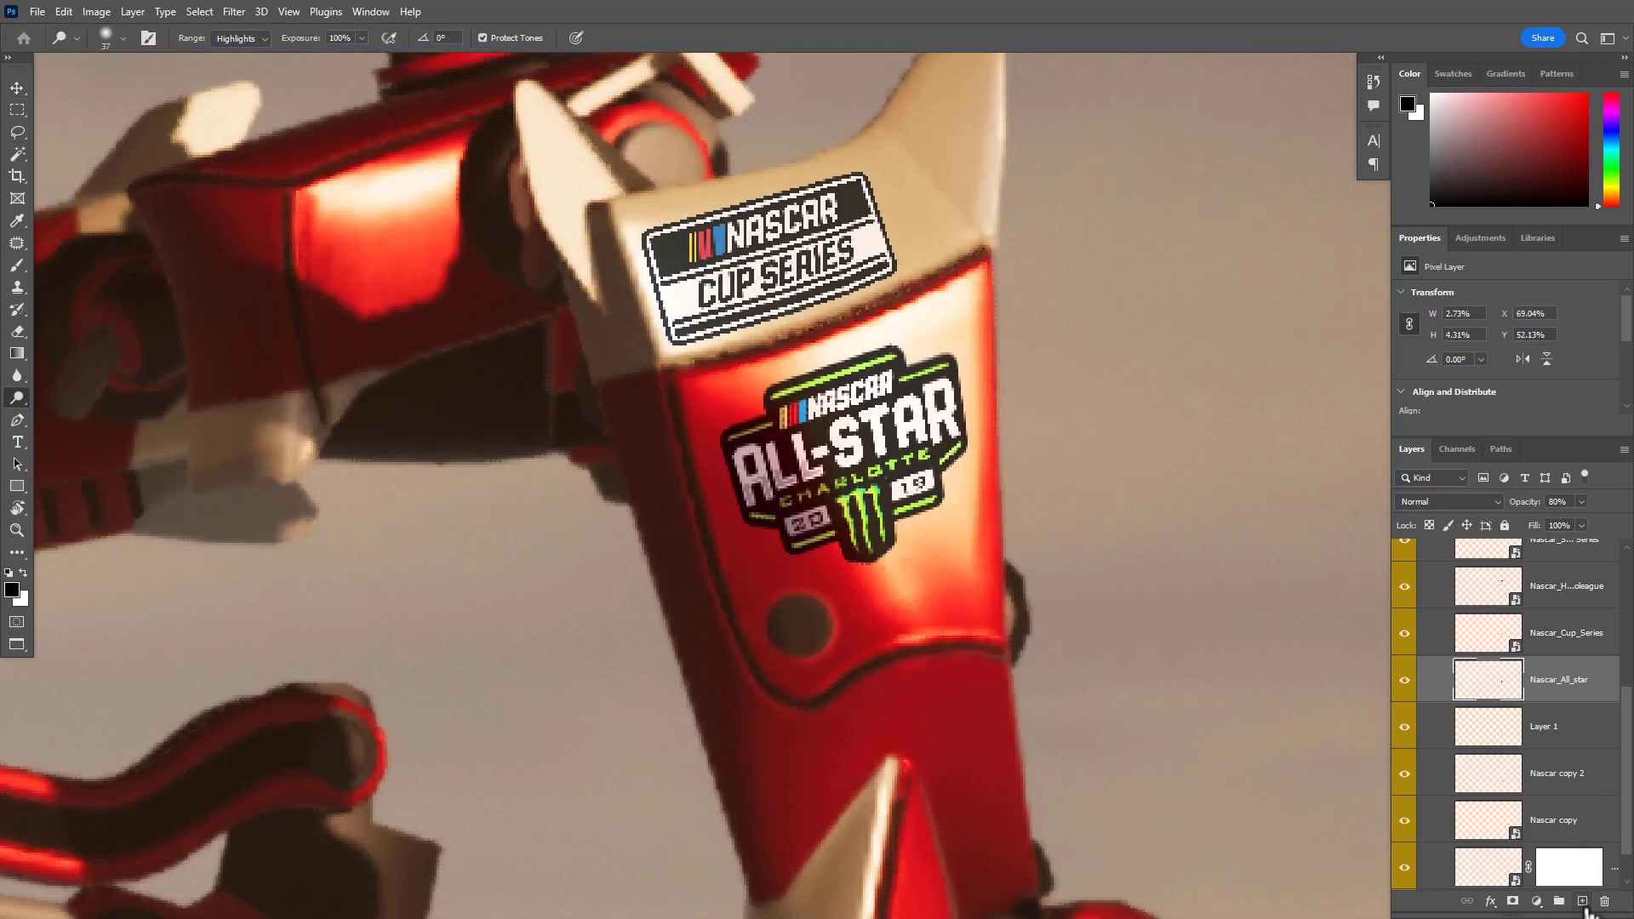
Add a new layer above the All-Star decal and sample the red panel's cream highlight colour with a 70 px brush
click(1581, 901)
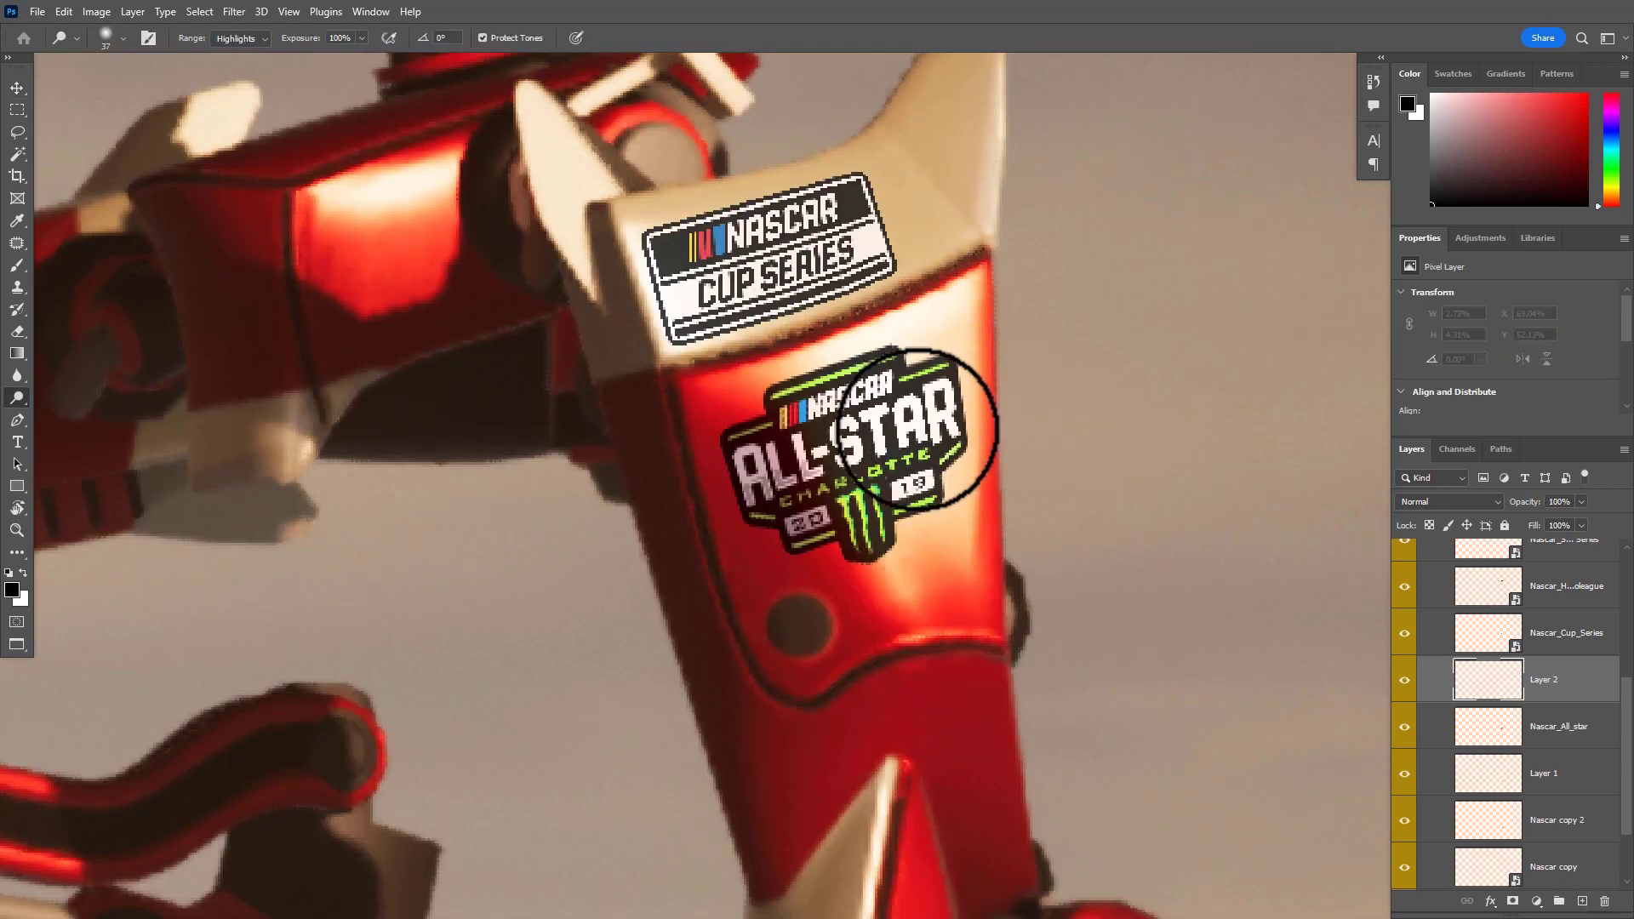
key(b)
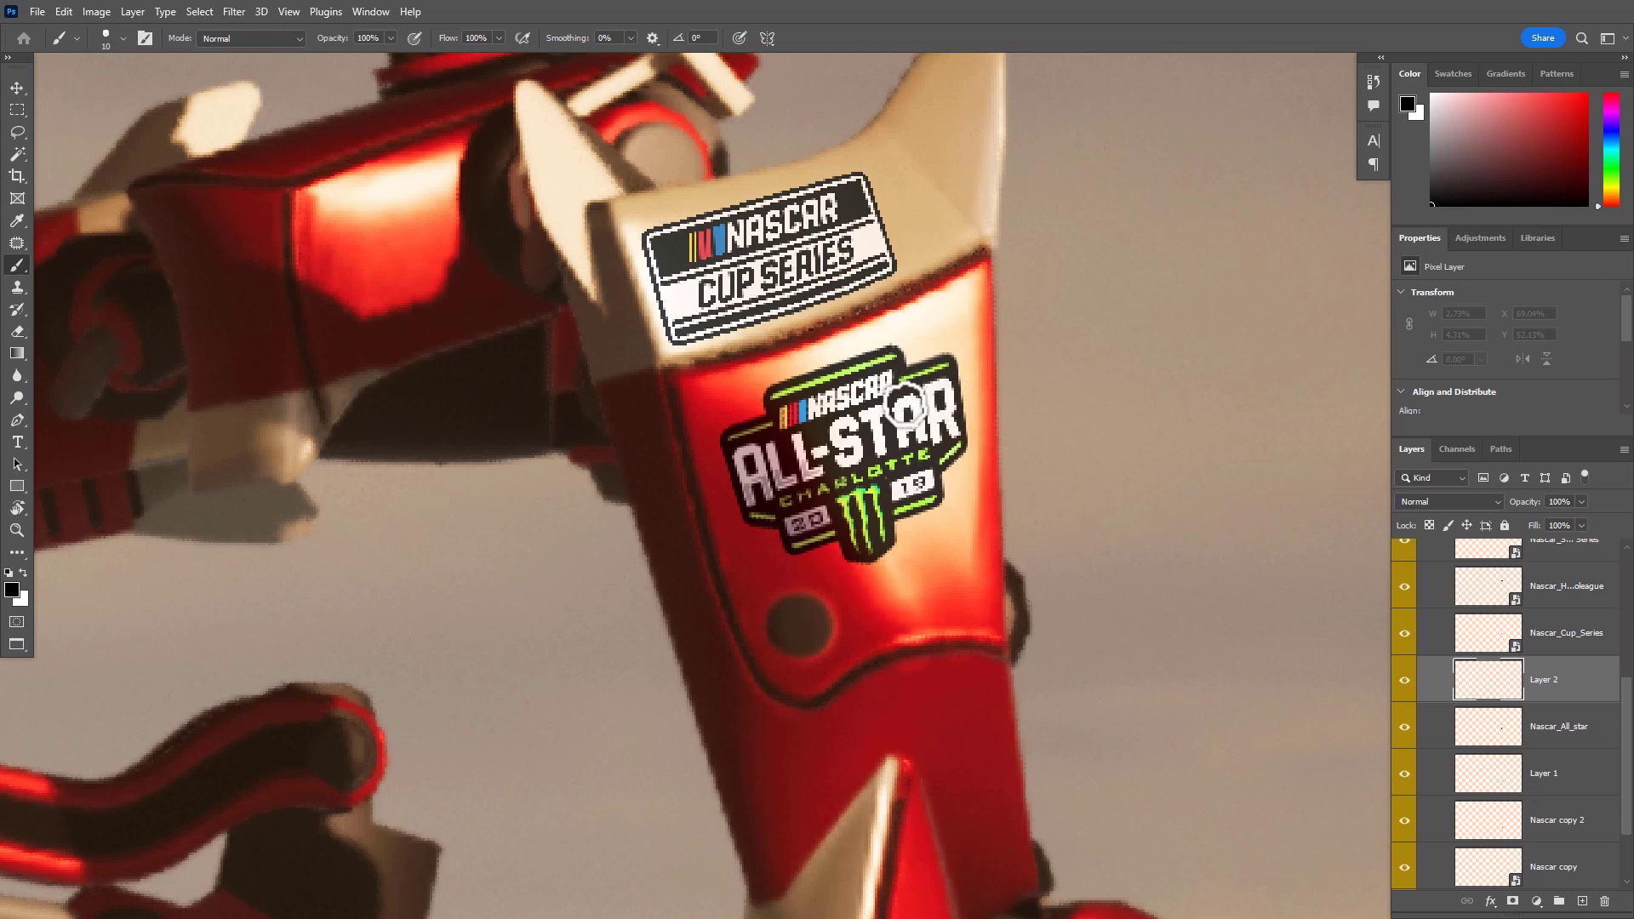
key(bracketright)
key(bracketright)
key(bracketright)
key(bracketright)
key(bracketright)
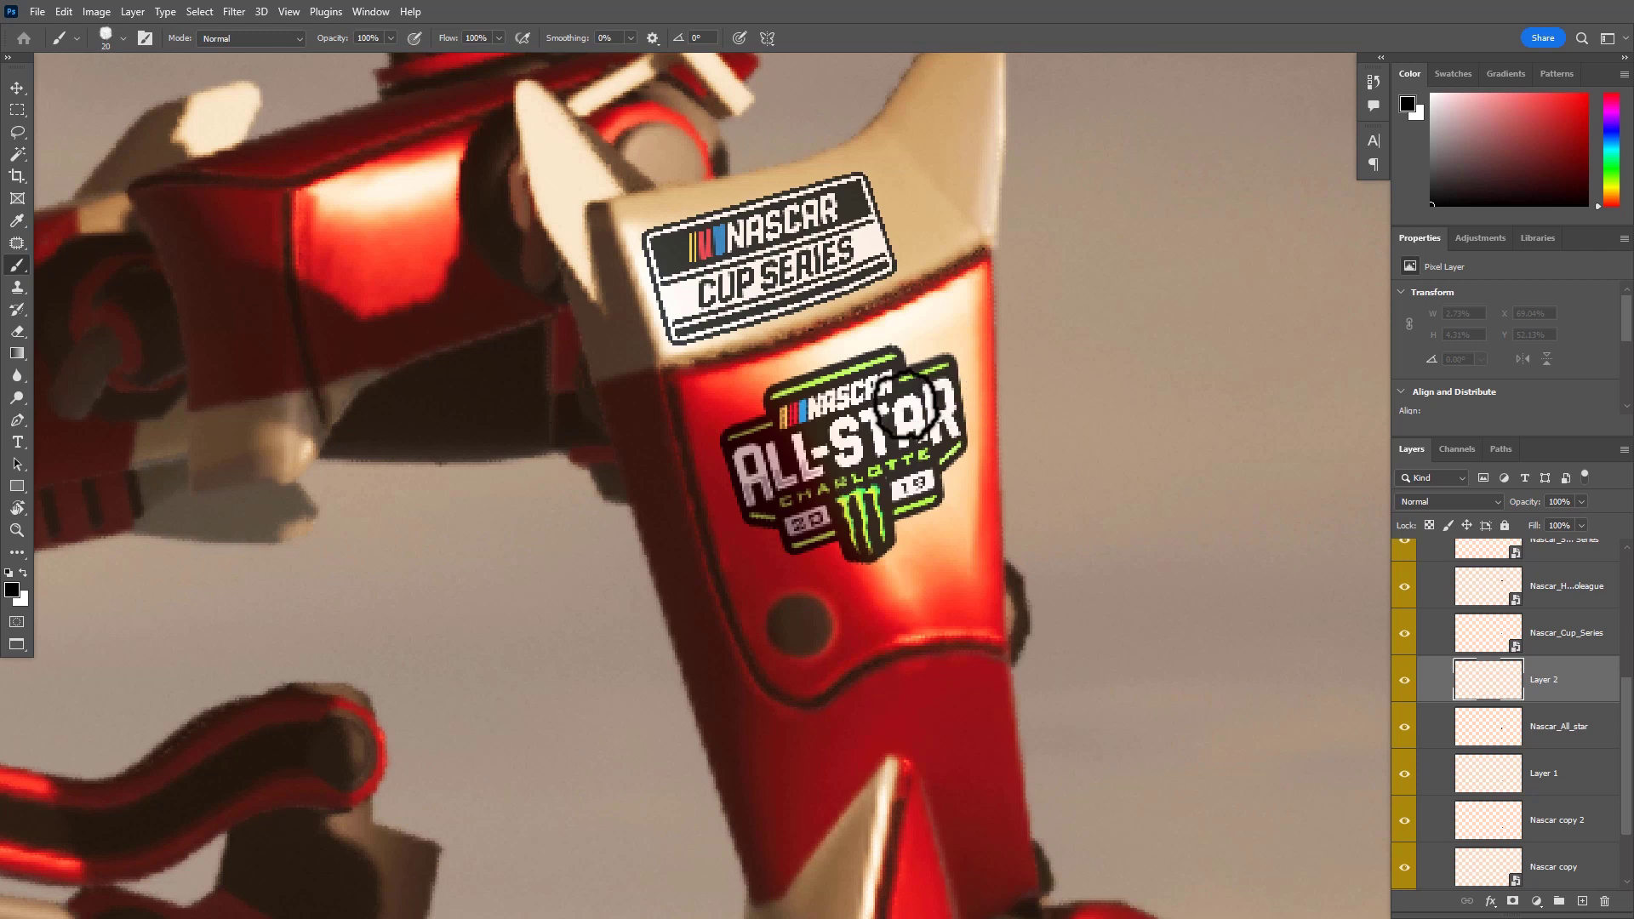
key(bracketright)
key(bracketright)
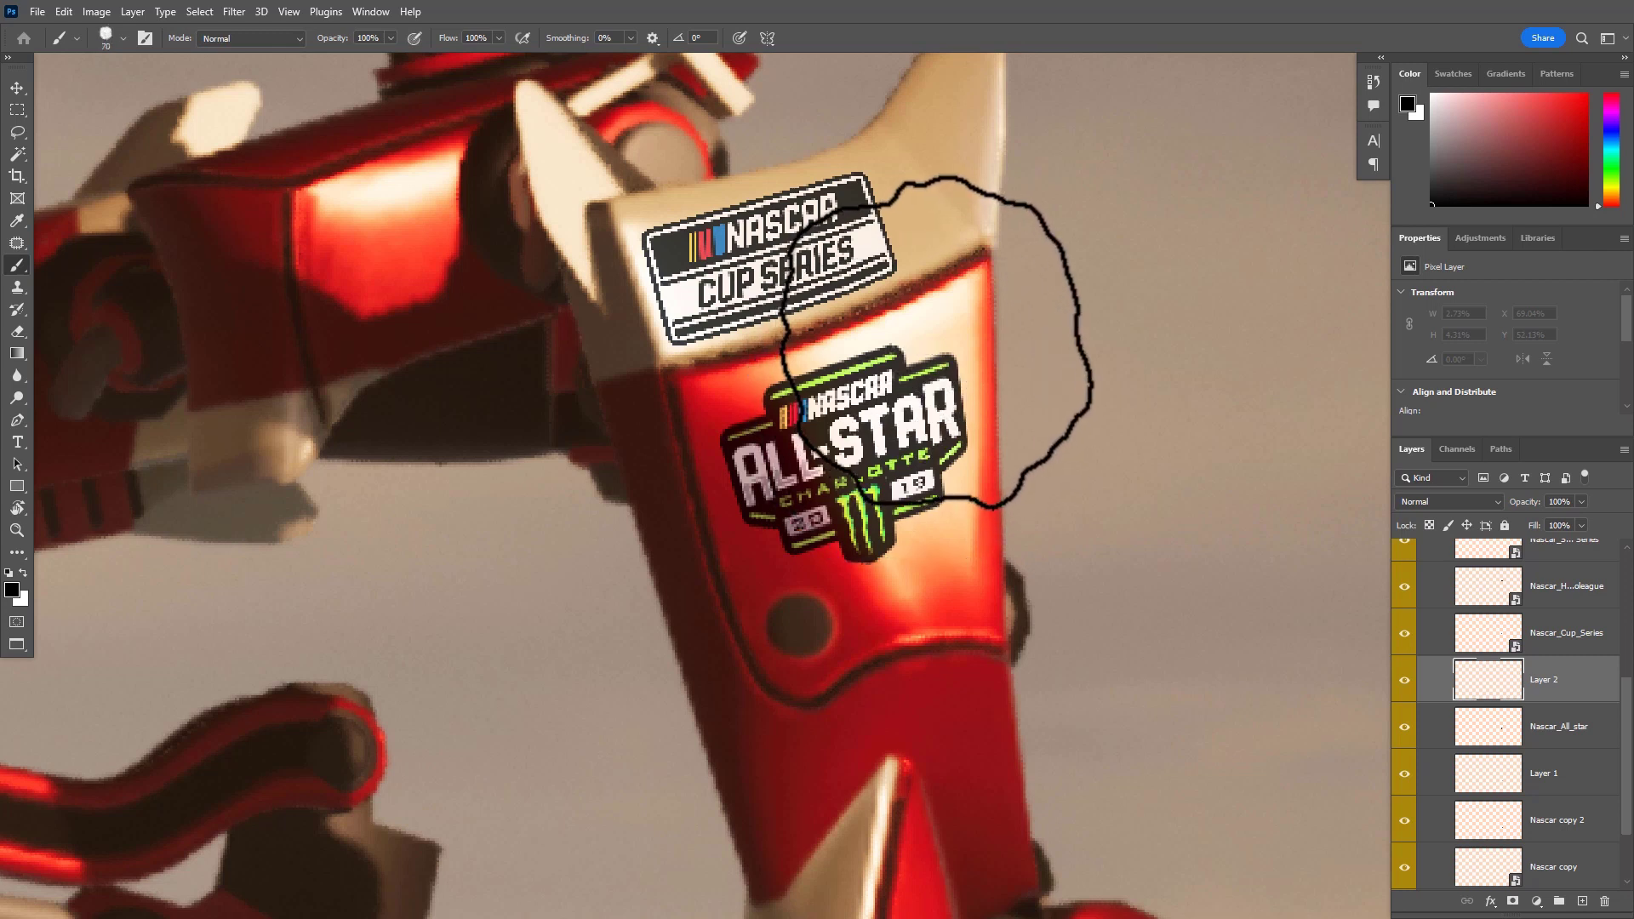
alt+click(915, 331)
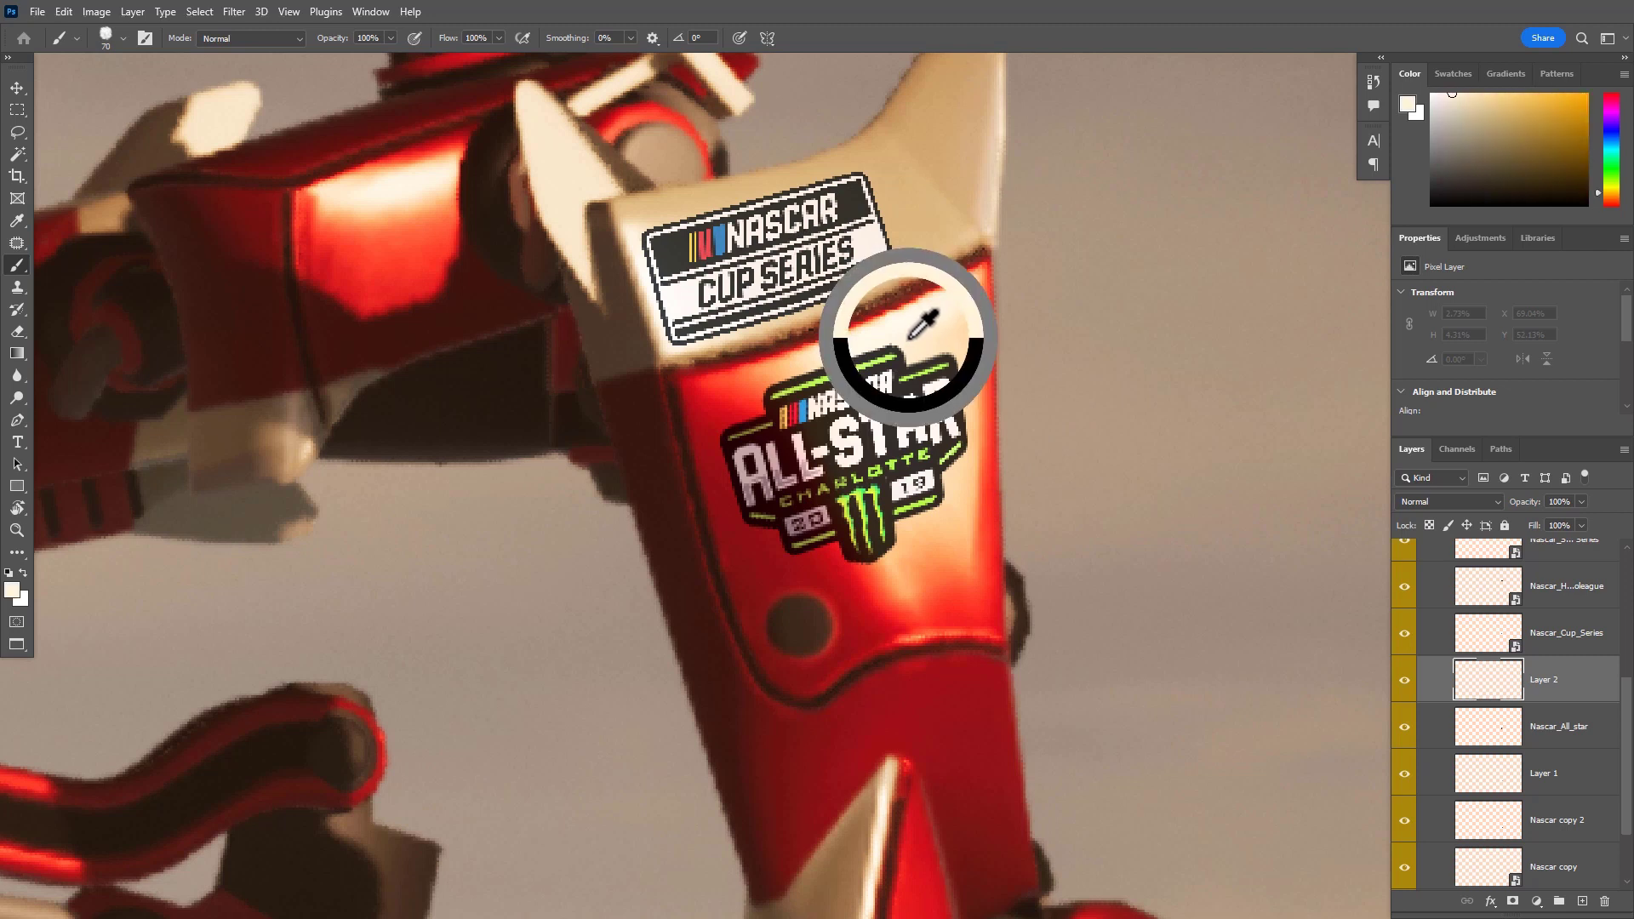
Try a cream stroke across the All-Star decal, undo it, and toggle the decal's visibility to study the highlight beneath
mouse_move(865, 373)
mouse_down()
mouse_move(936, 514)
mouse_move(906, 556)
mouse_move(740, 477)
mouse_up()
key(ctrl+z)
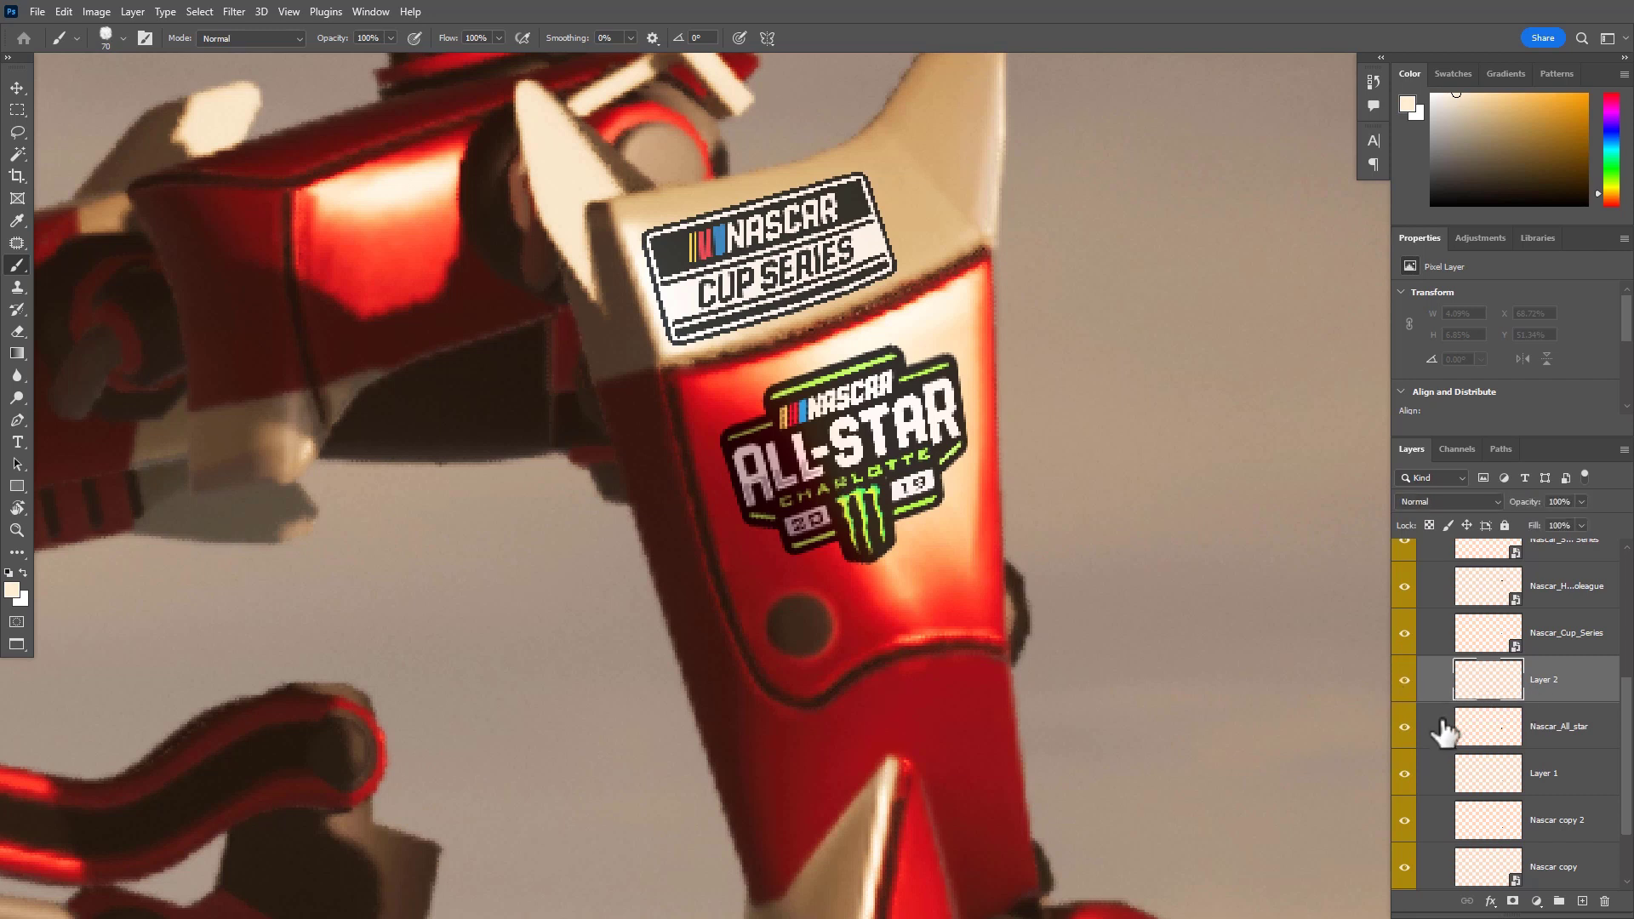
click(1410, 725)
click(1409, 726)
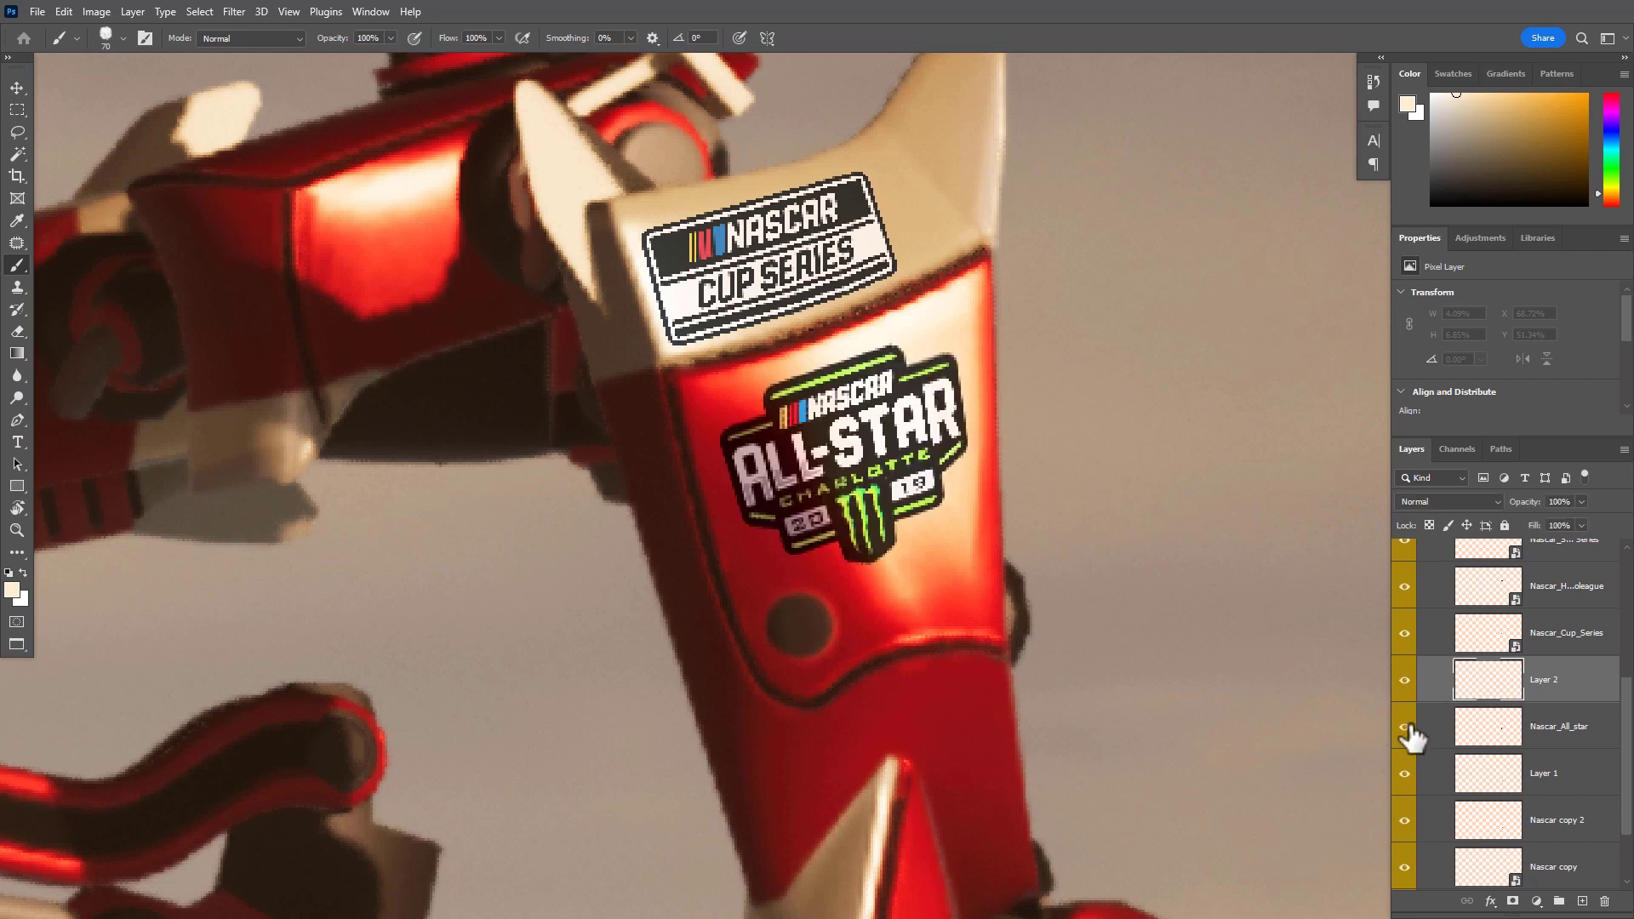
Load the All-Star decal's outline as a selection and try painting cream over its right side with the textured brush
ctrl+click(1489, 732)
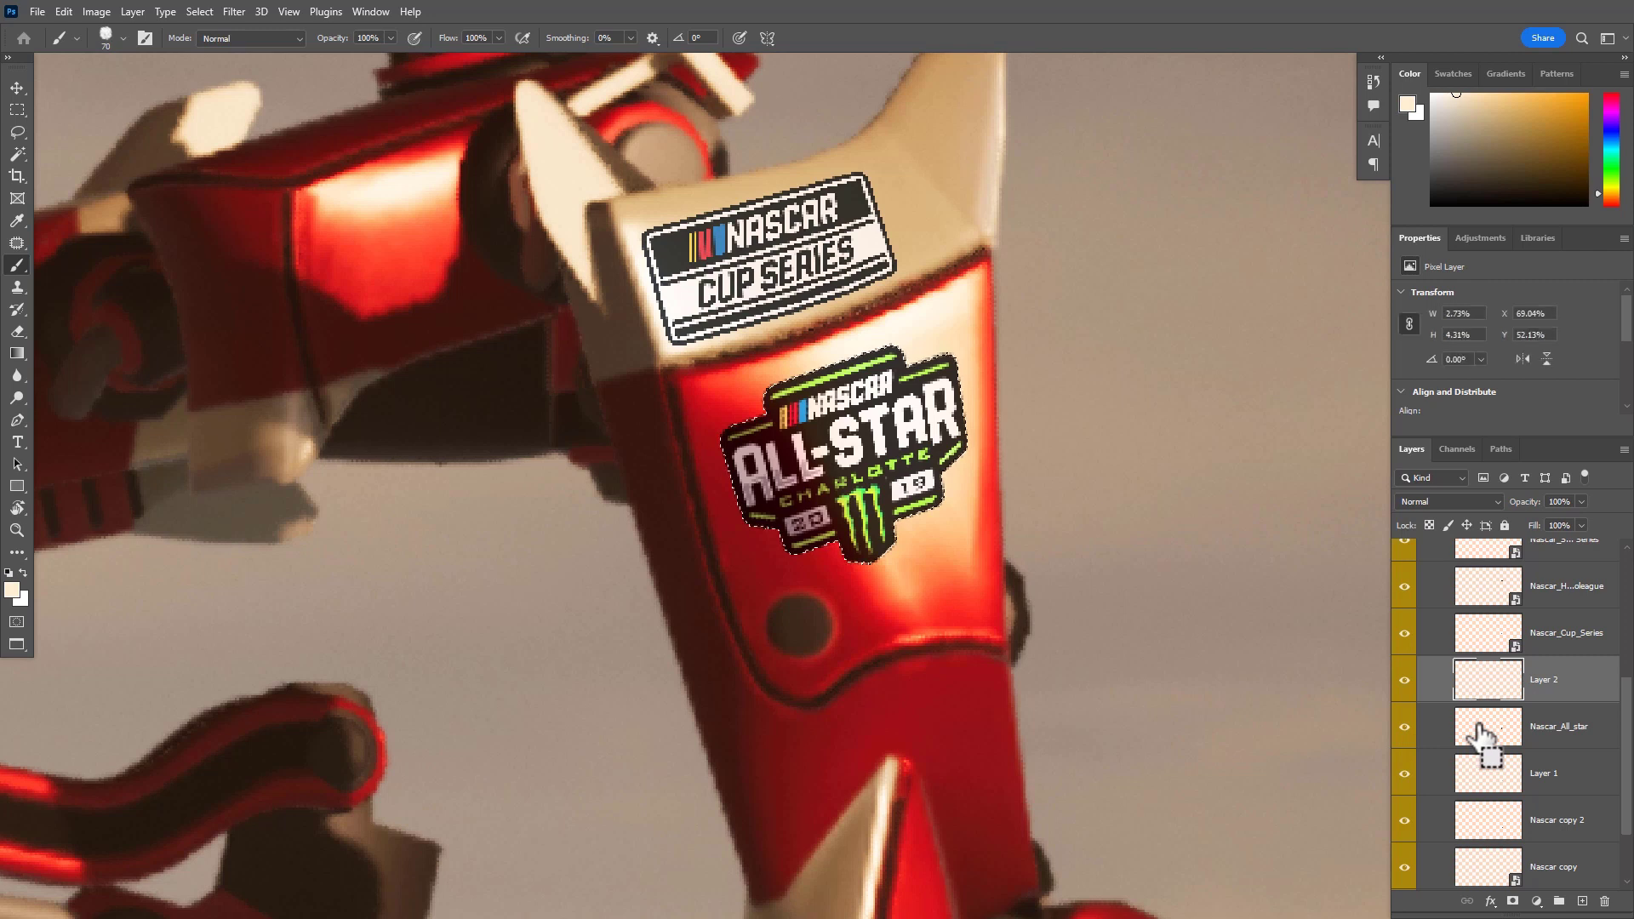
click(1403, 681)
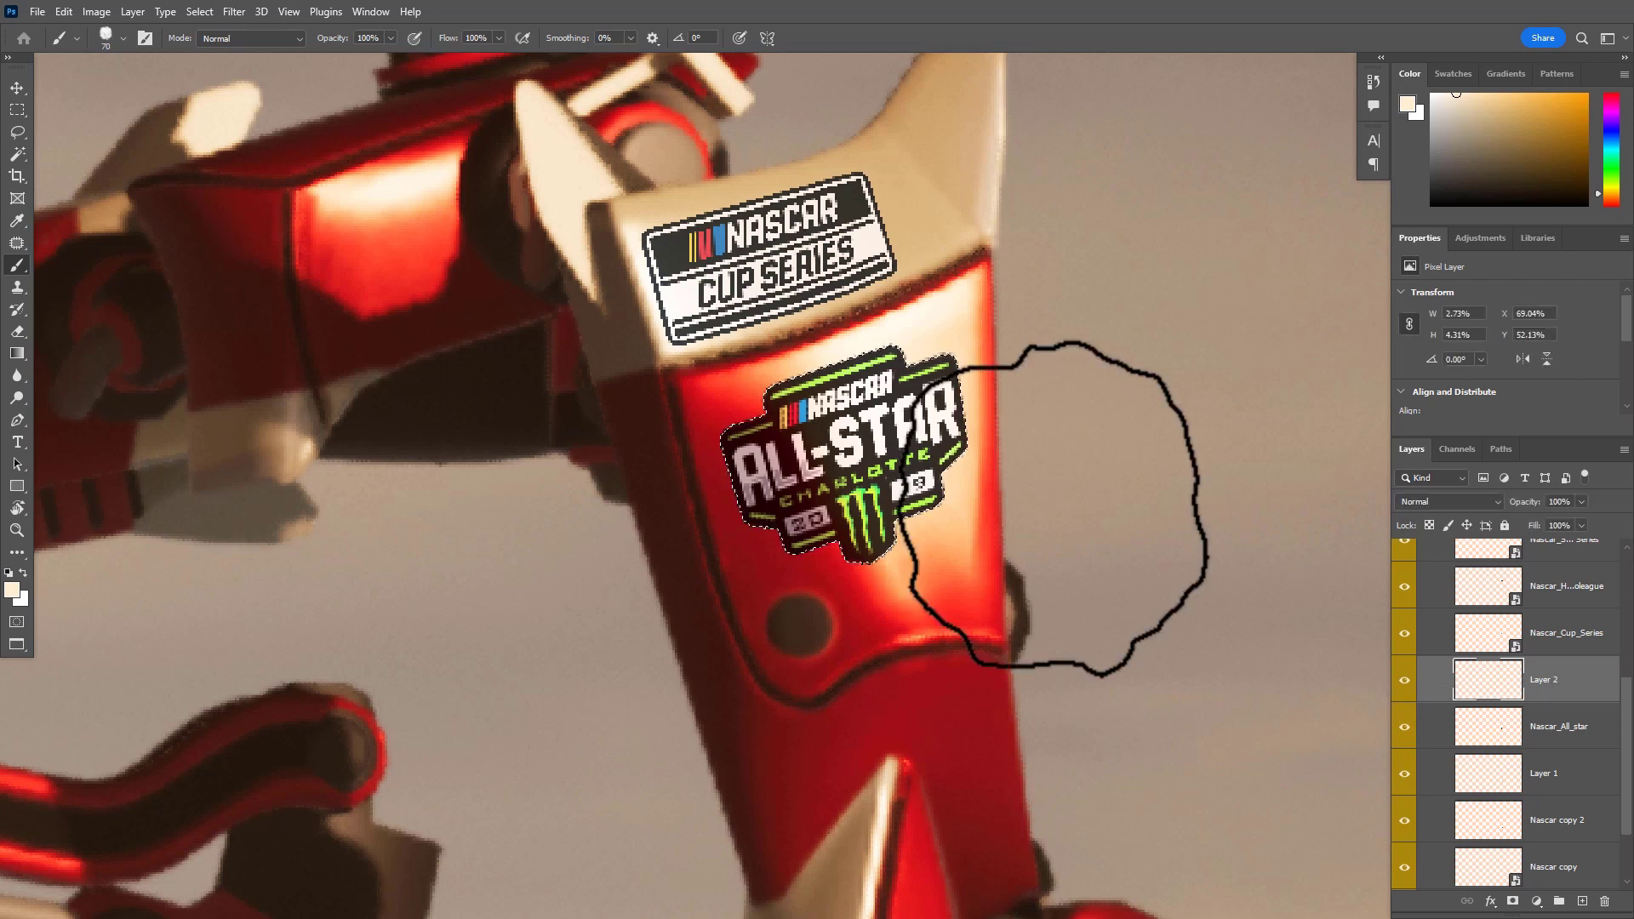
mouse_move(865, 362)
mouse_down()
mouse_move(960, 502)
mouse_move(876, 365)
mouse_up()
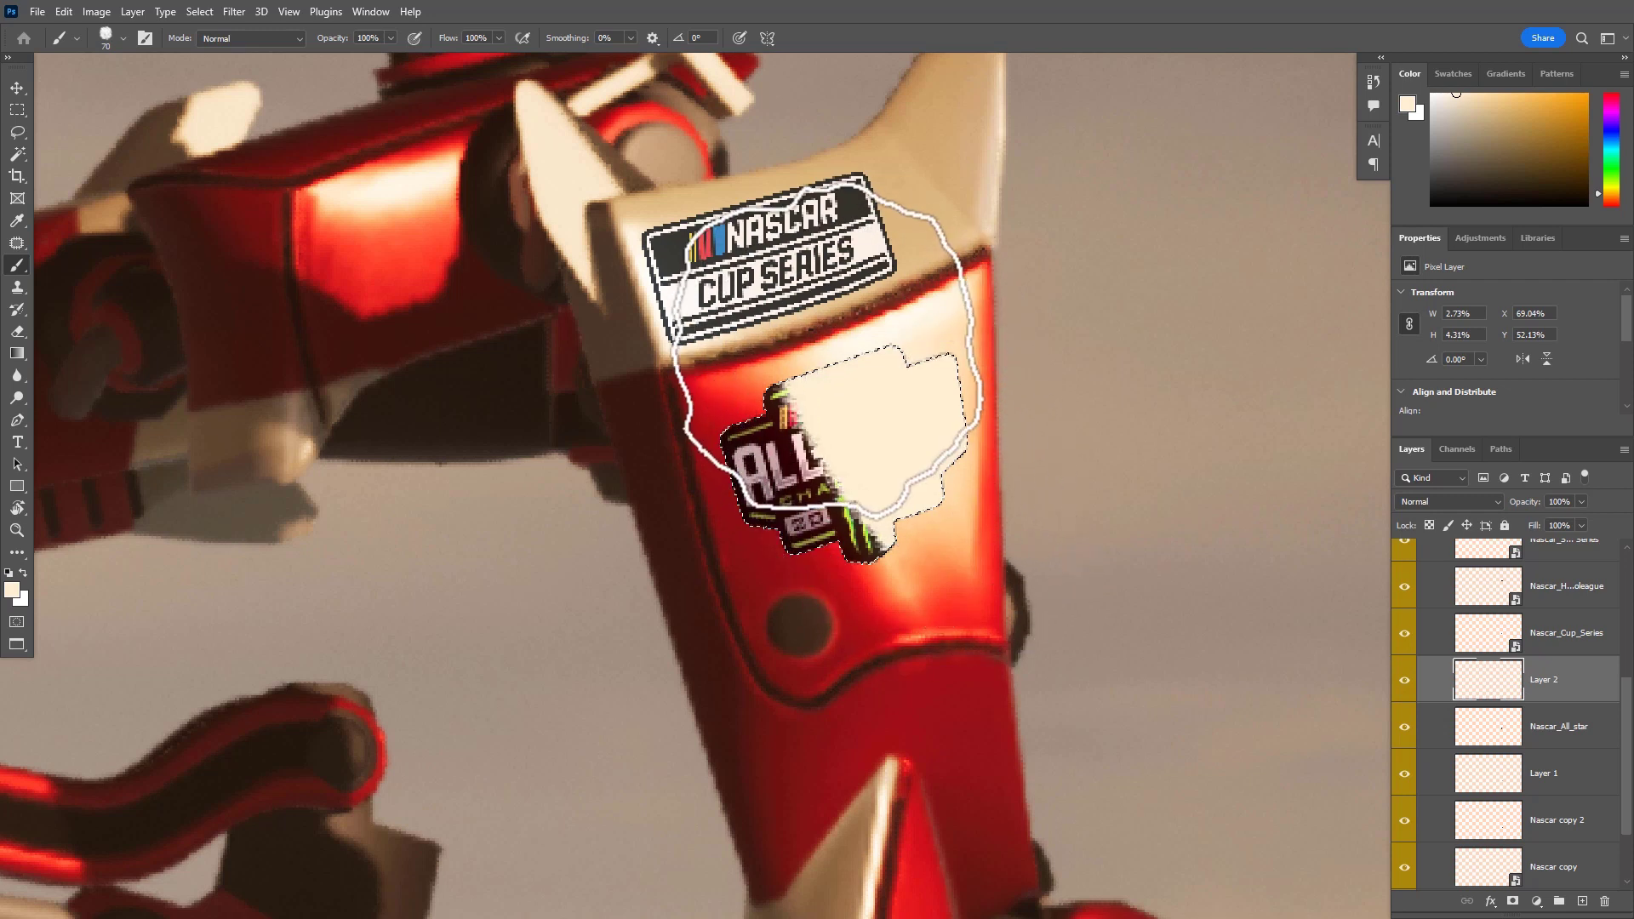
key(ctrl+z)
Switch to the Soft Round brush, paint cream over the right part of the All-Star decal on Layer 2, and clear the selection
right_click(902, 438)
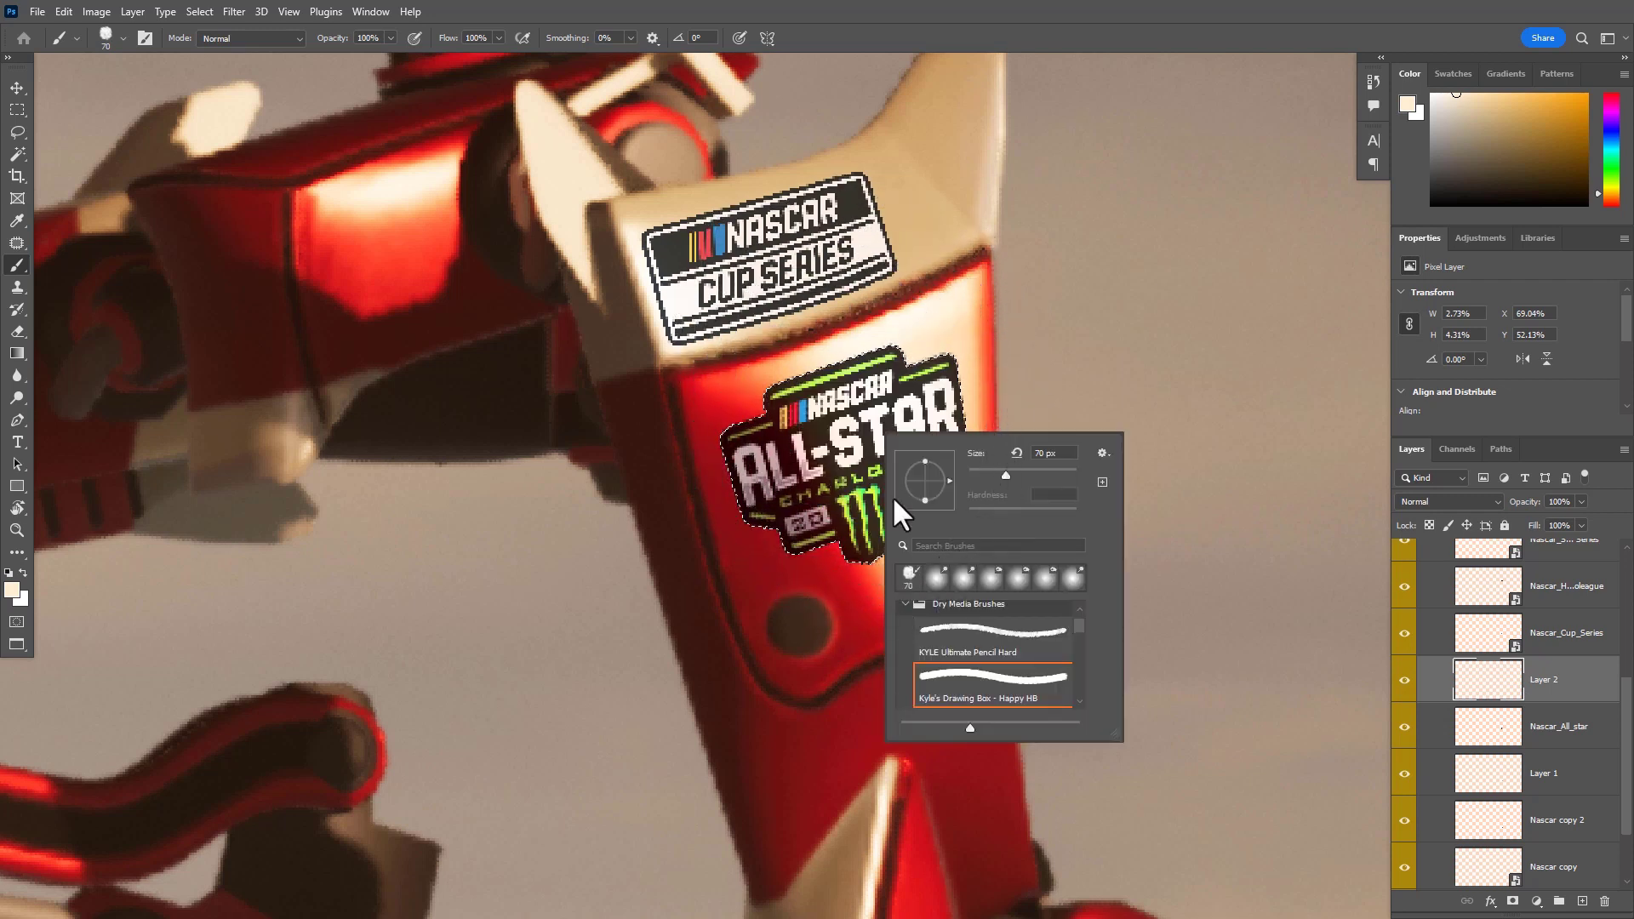
scroll(1004, 655, down, 1)
scroll(992, 667, up, 2)
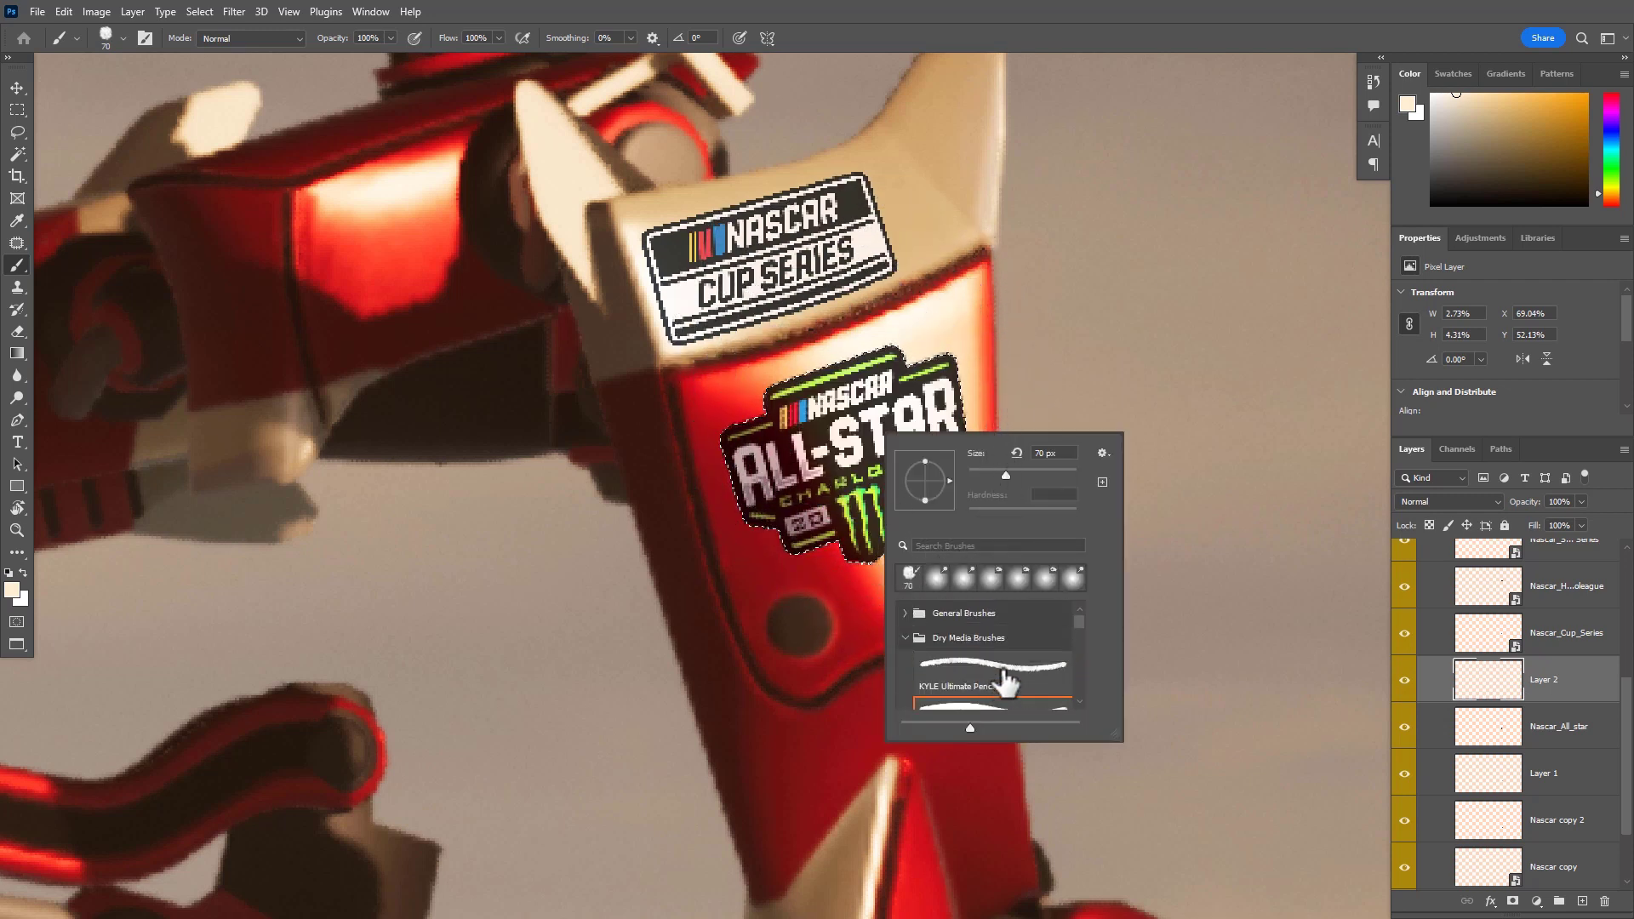
click(904, 612)
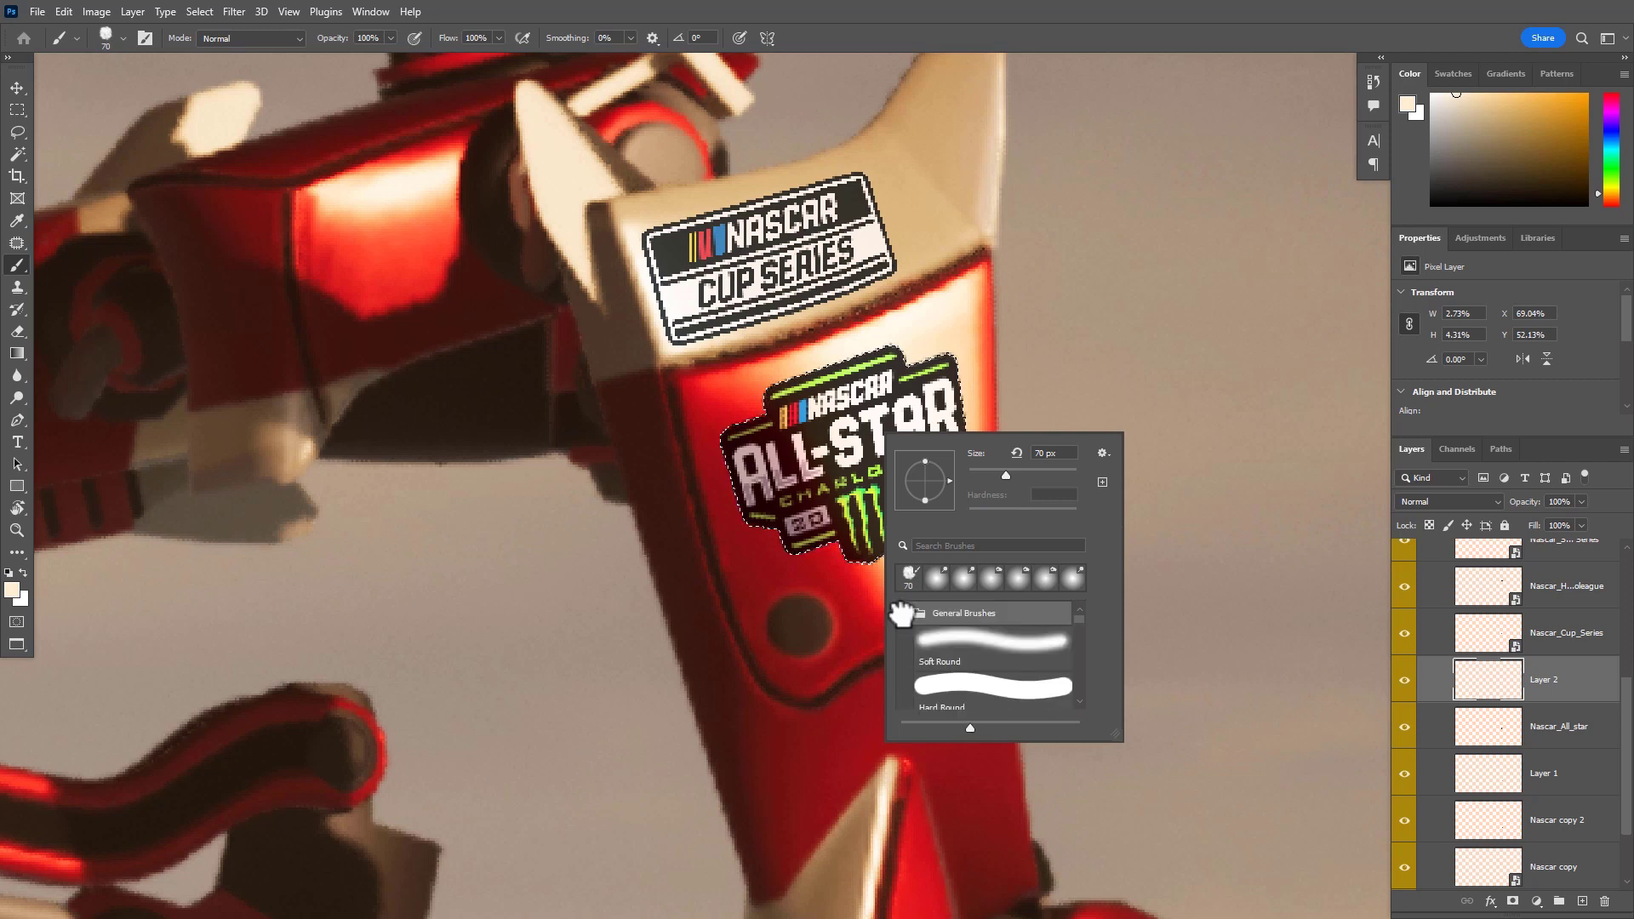
click(1007, 651)
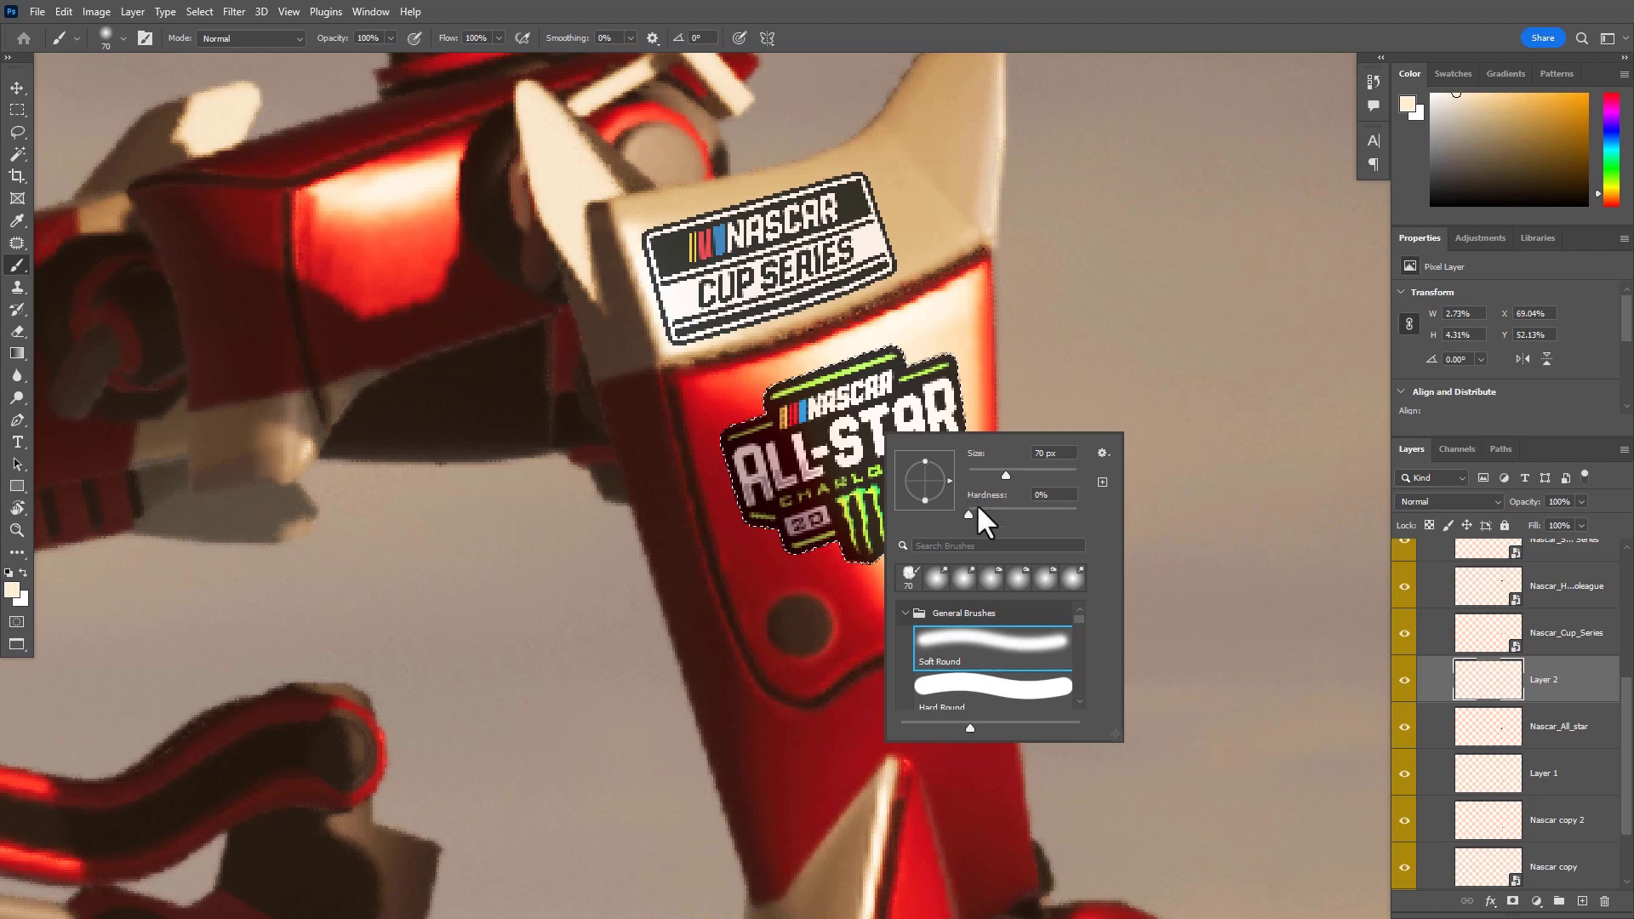
double_click(981, 642)
mouse_move(967, 400)
mouse_down()
mouse_move(956, 383)
mouse_move(856, 394)
mouse_move(940, 572)
mouse_move(951, 384)
mouse_up()
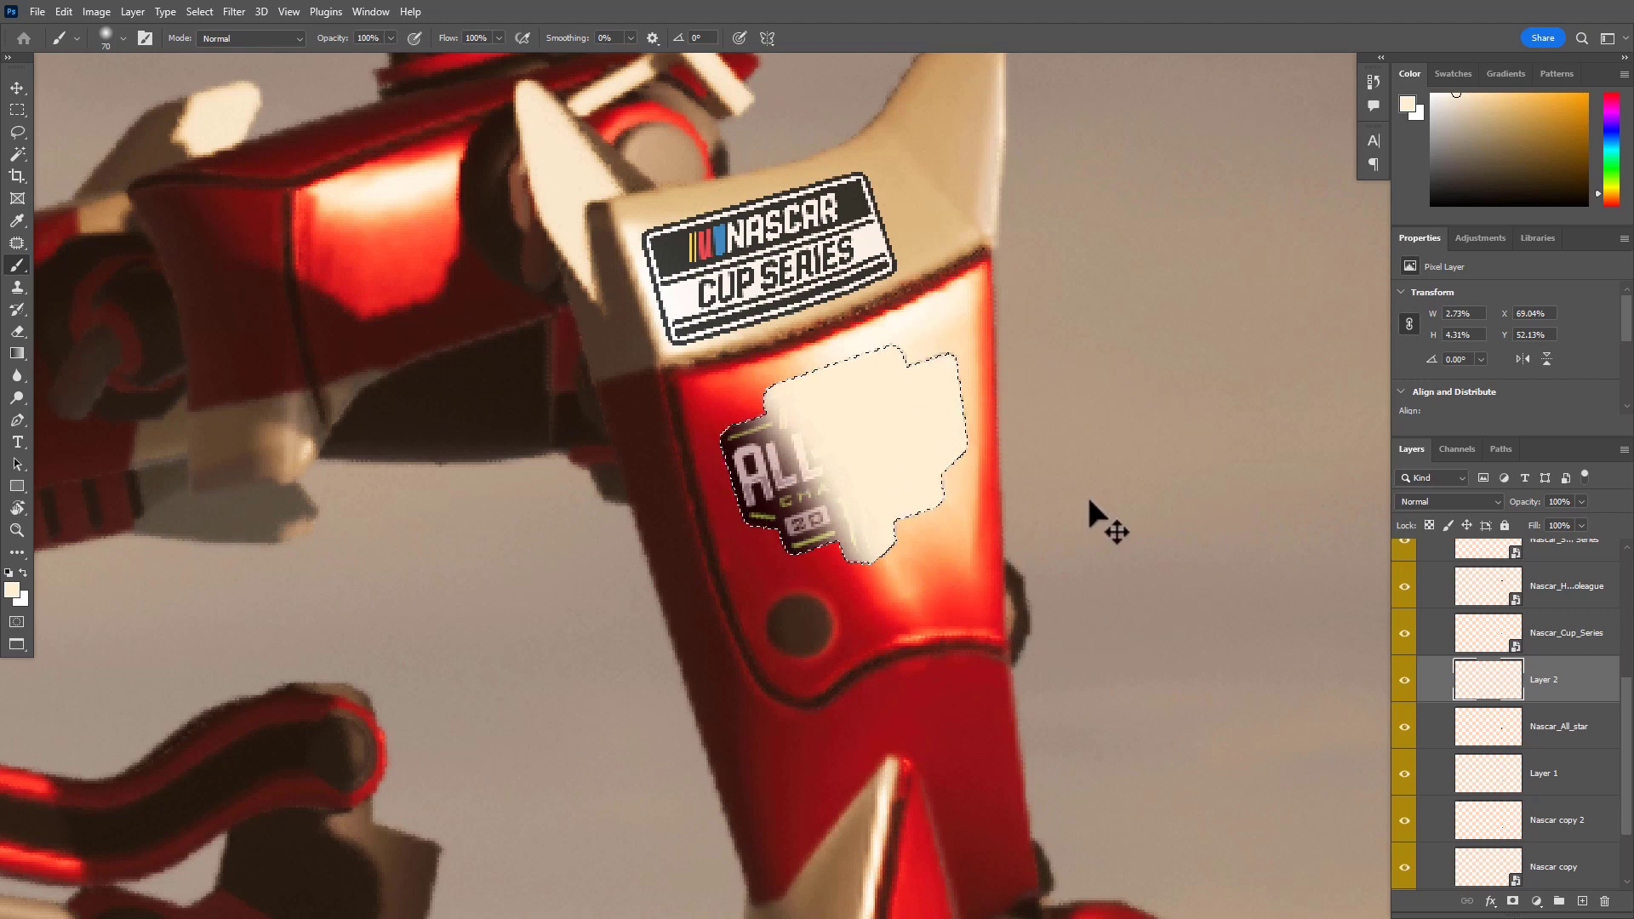
key(ctrl+d)
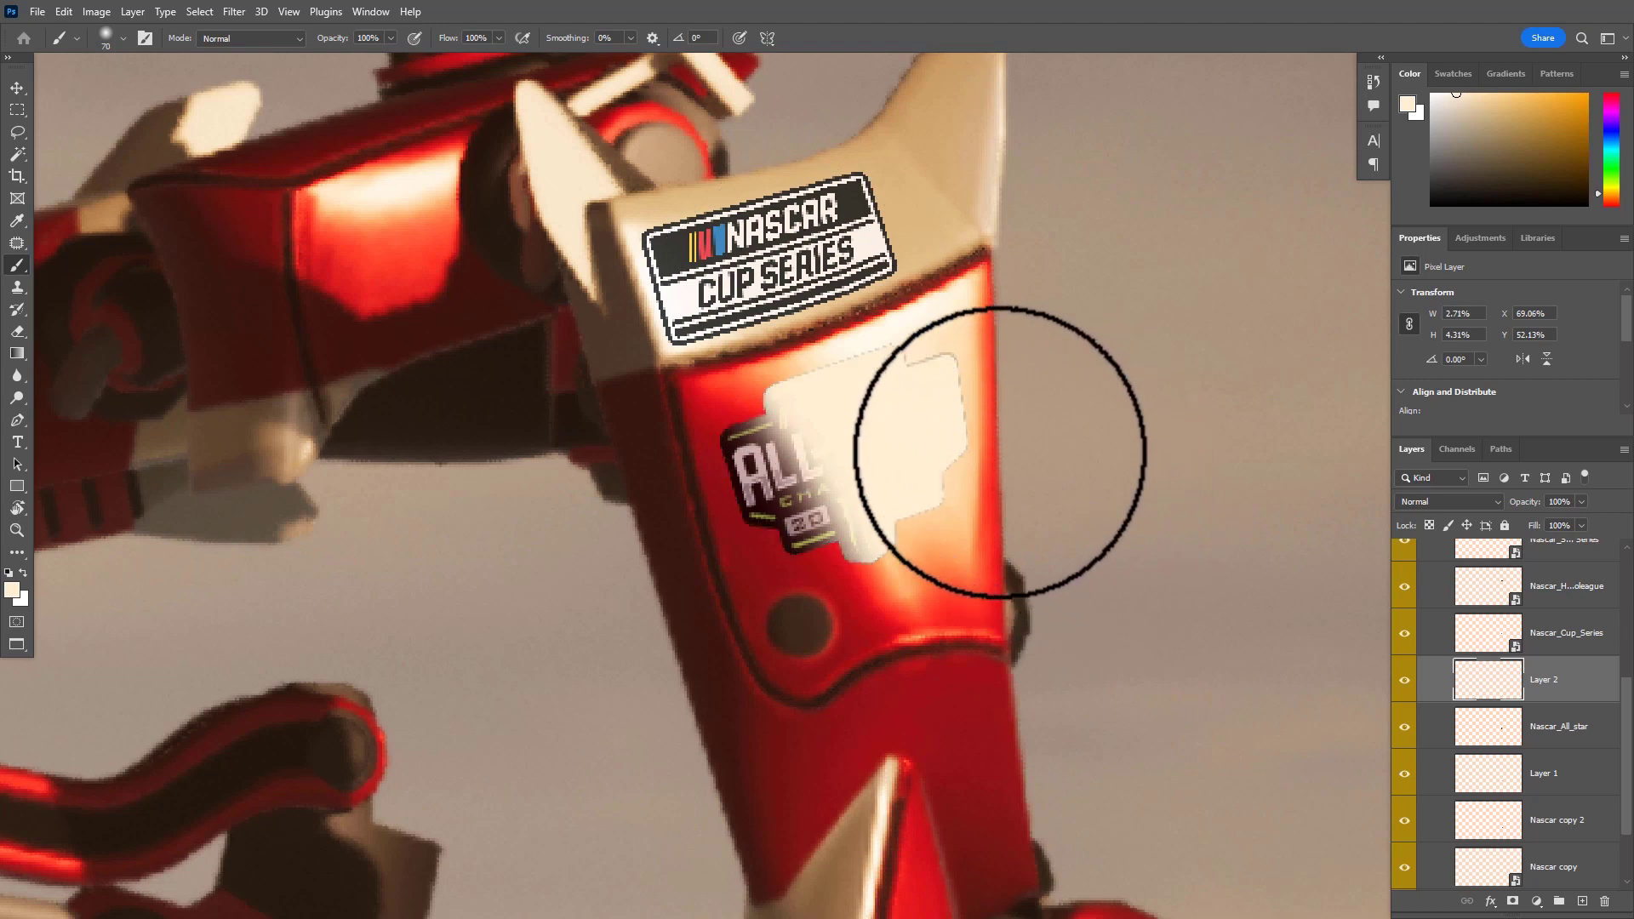
Reduce the brush to 10 px and load the All-Star decal's outline as a selection again
key(ctrl+space)
drag(911, 365, 957, 382)
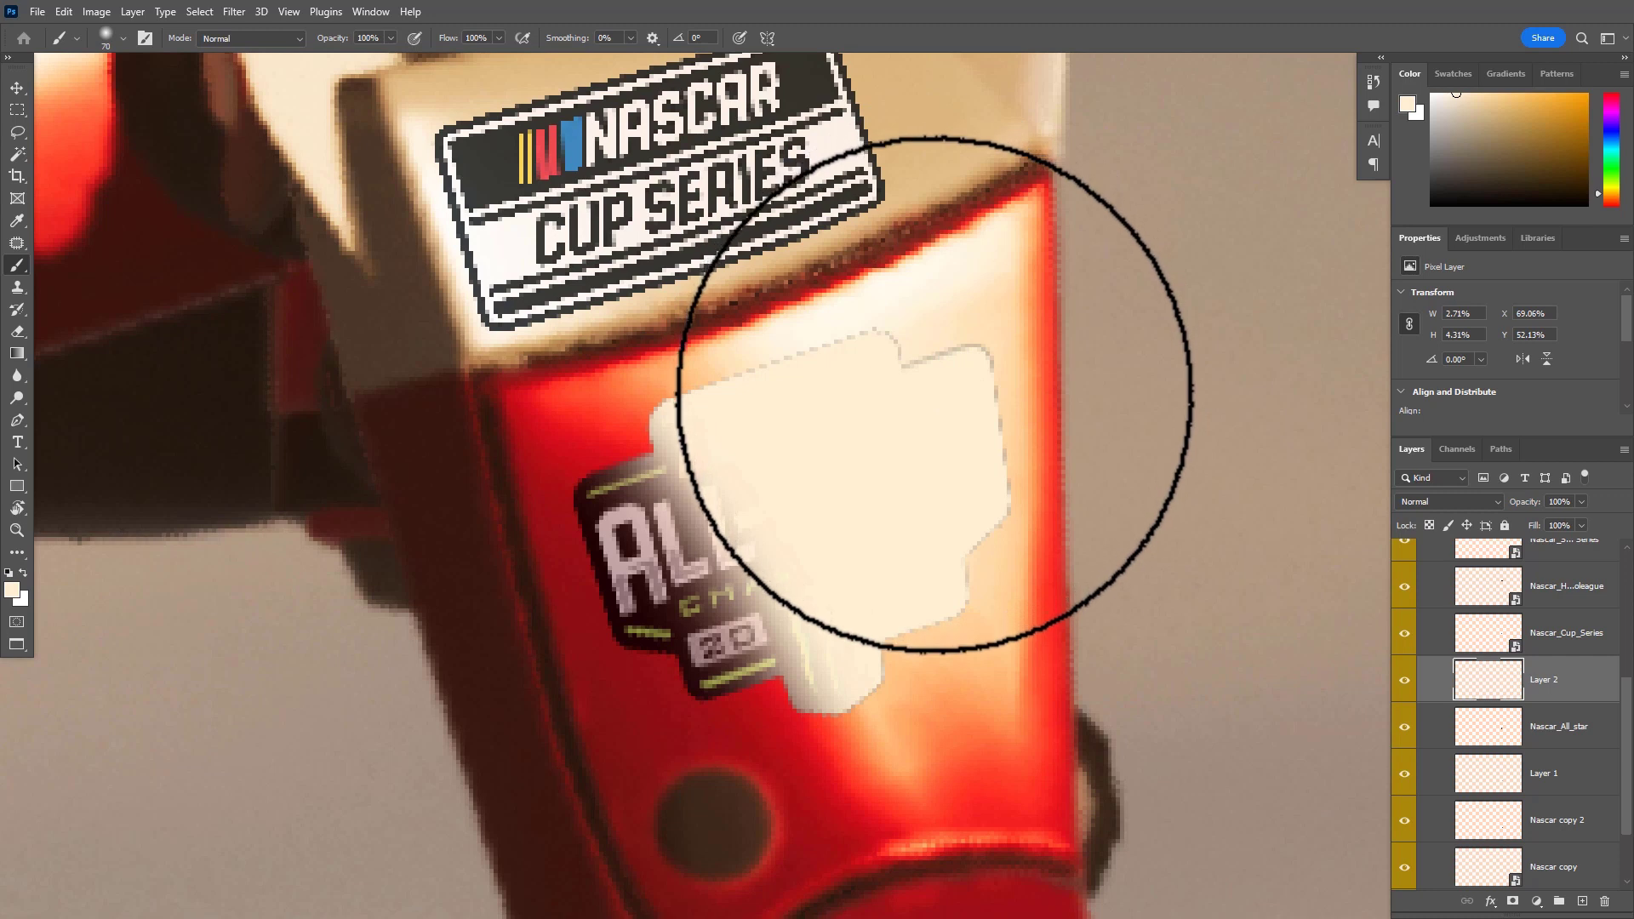
key(bracketleft)
key(bracketleft)
key(bracketleft)
key(bracketleft)
key(bracketleft)
key(bracketleft)
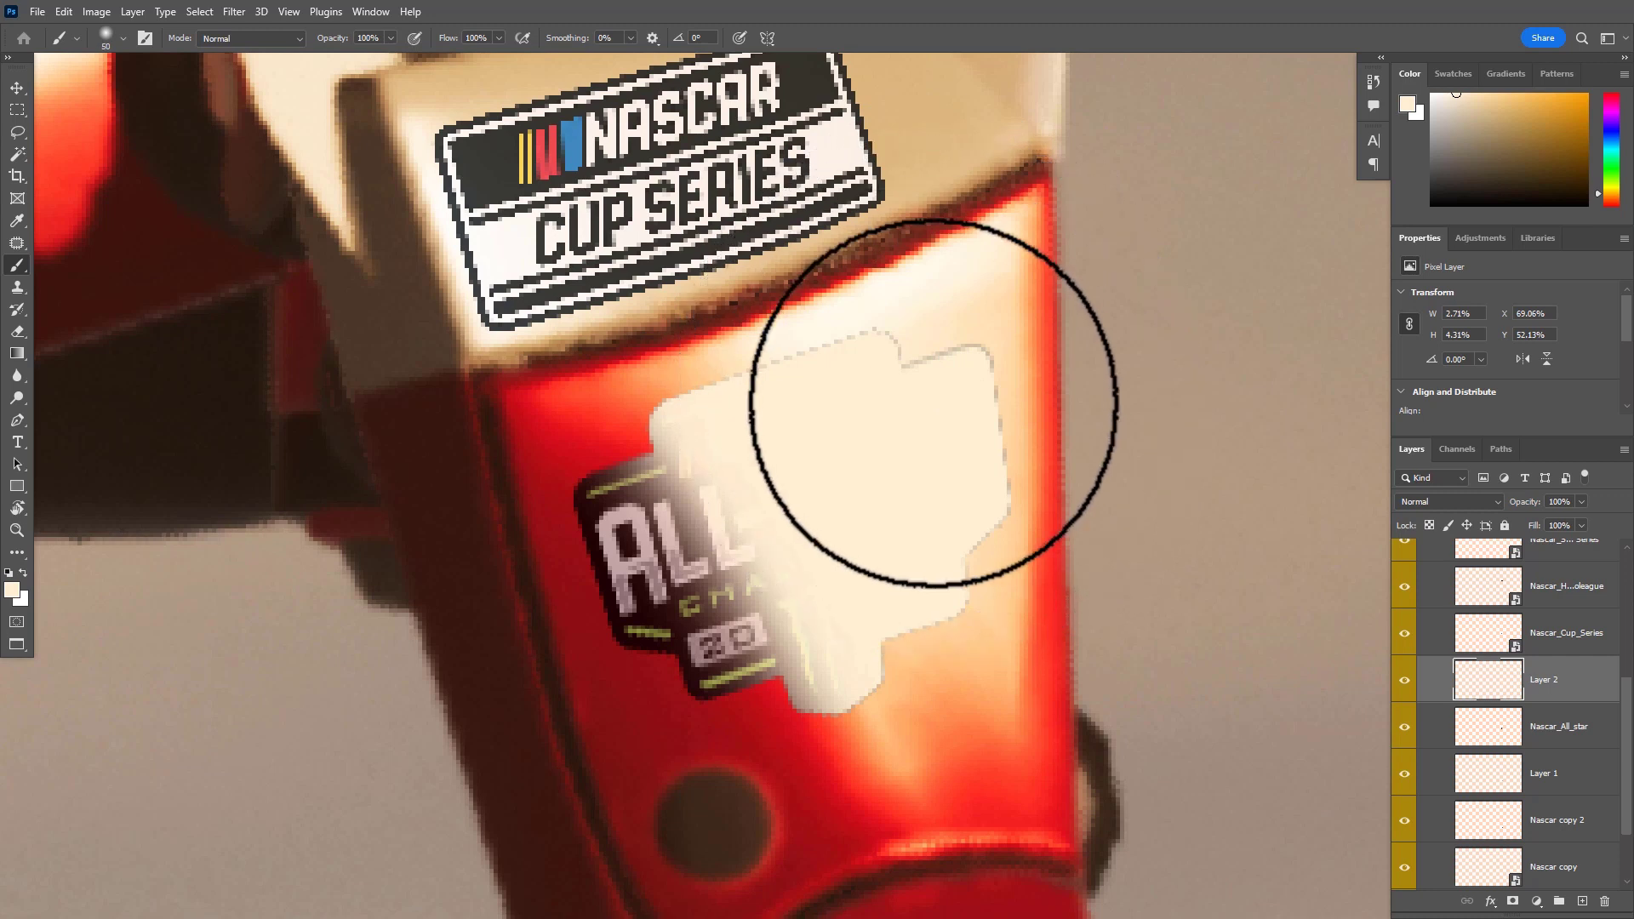
ctrl+click(1488, 733)
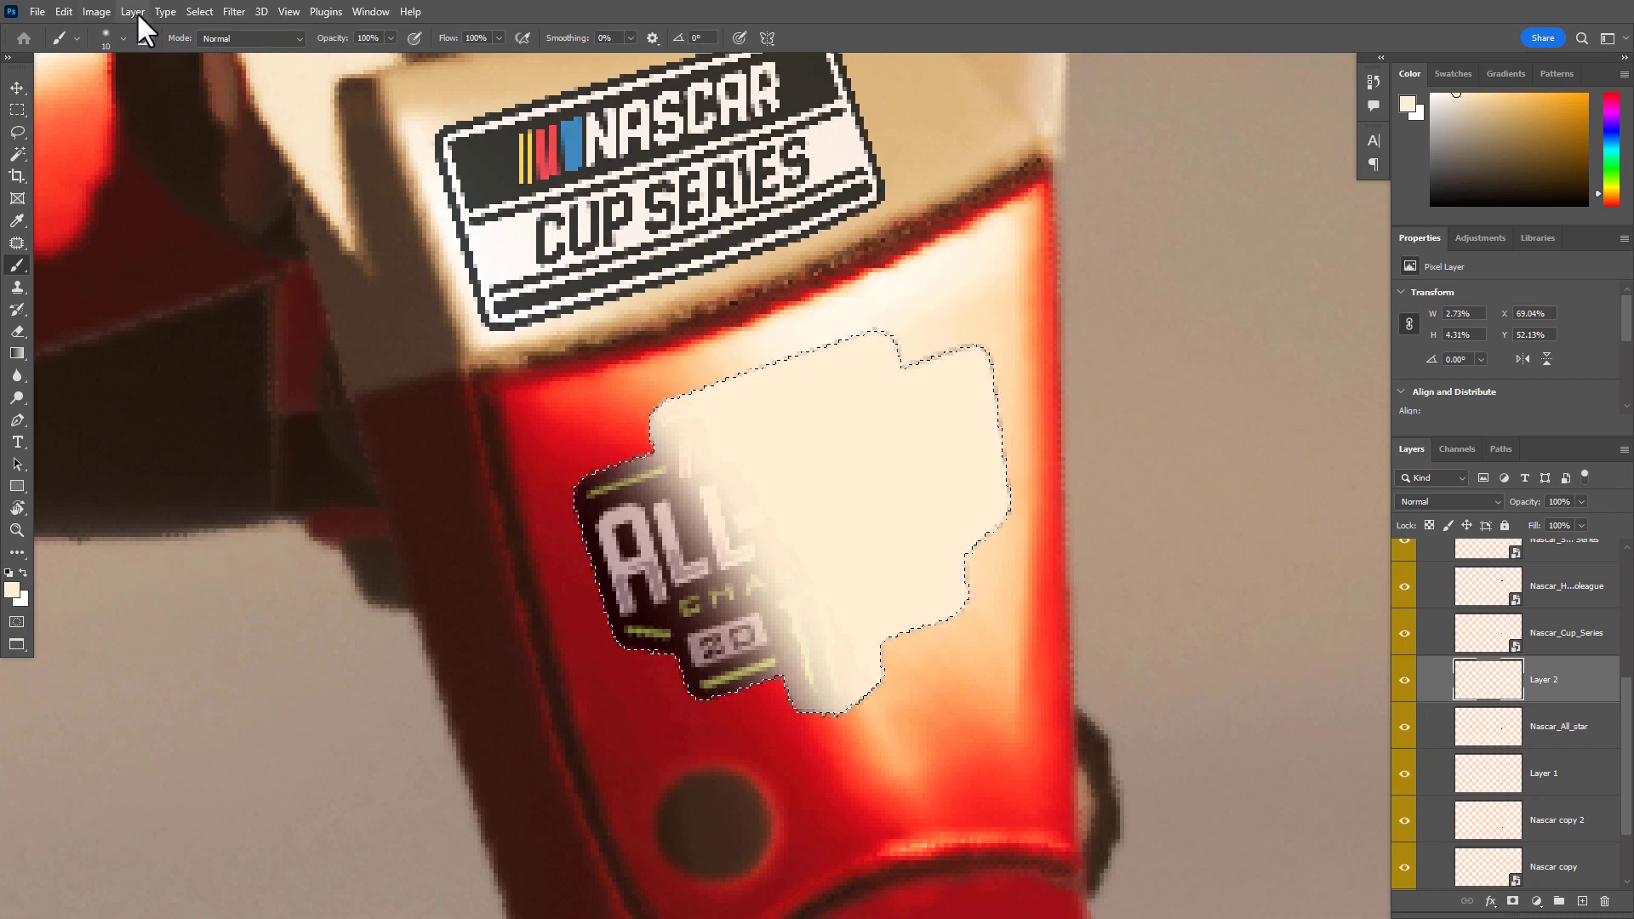
Try expanding the decal selection by 2 pixels and painting cream along its upper right edge
click(209, 10)
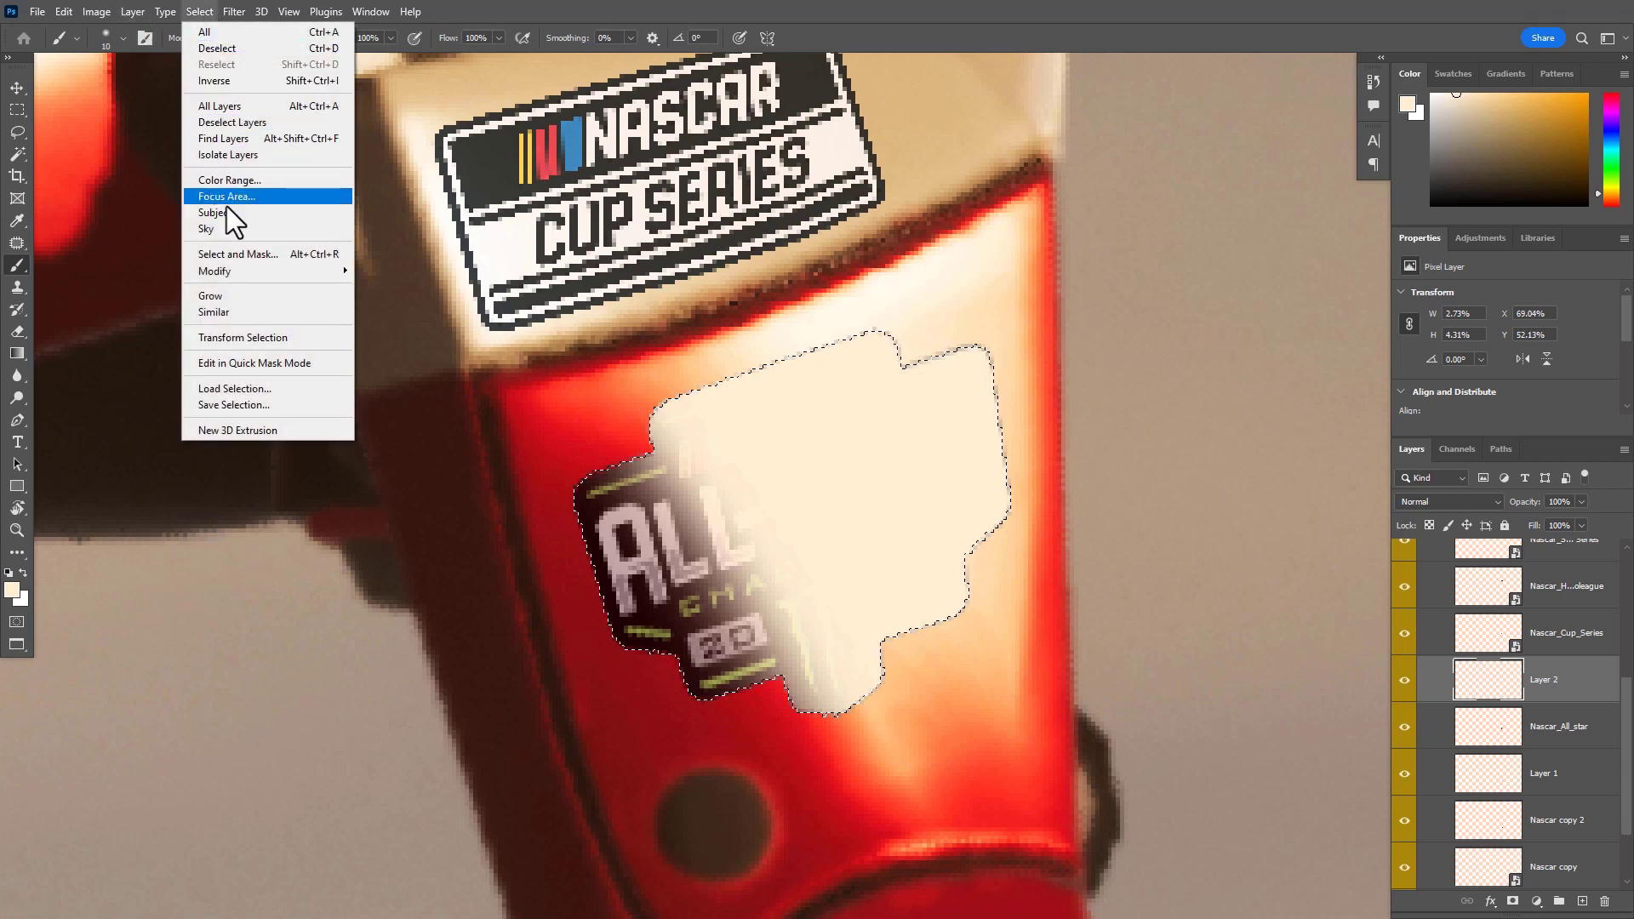
mouse_move(323, 271)
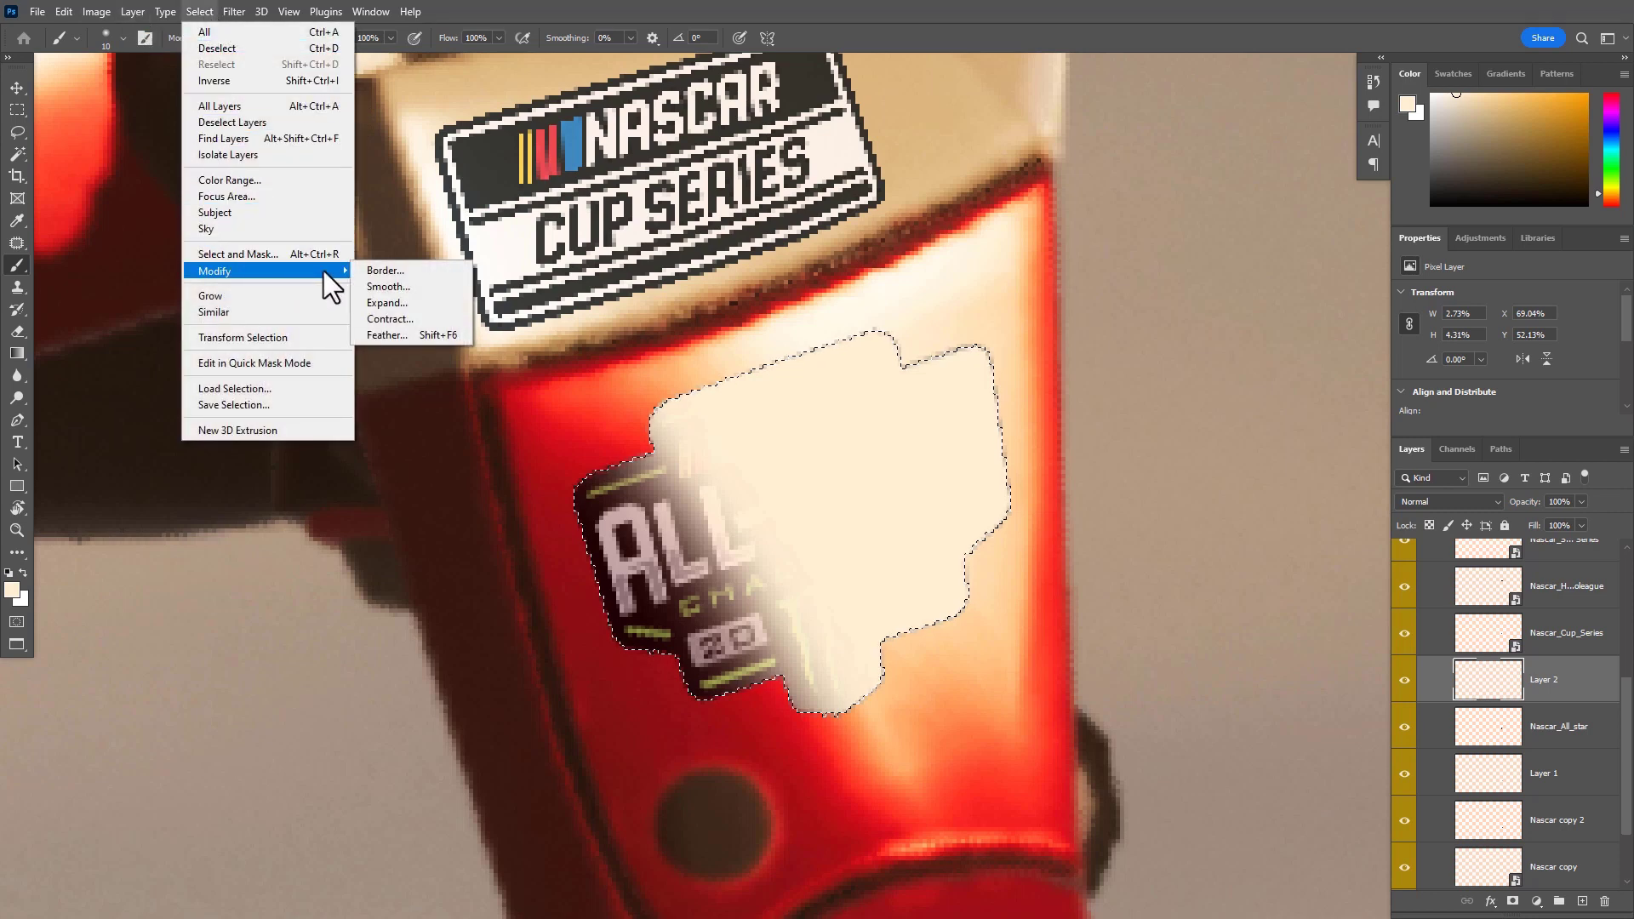
click(405, 302)
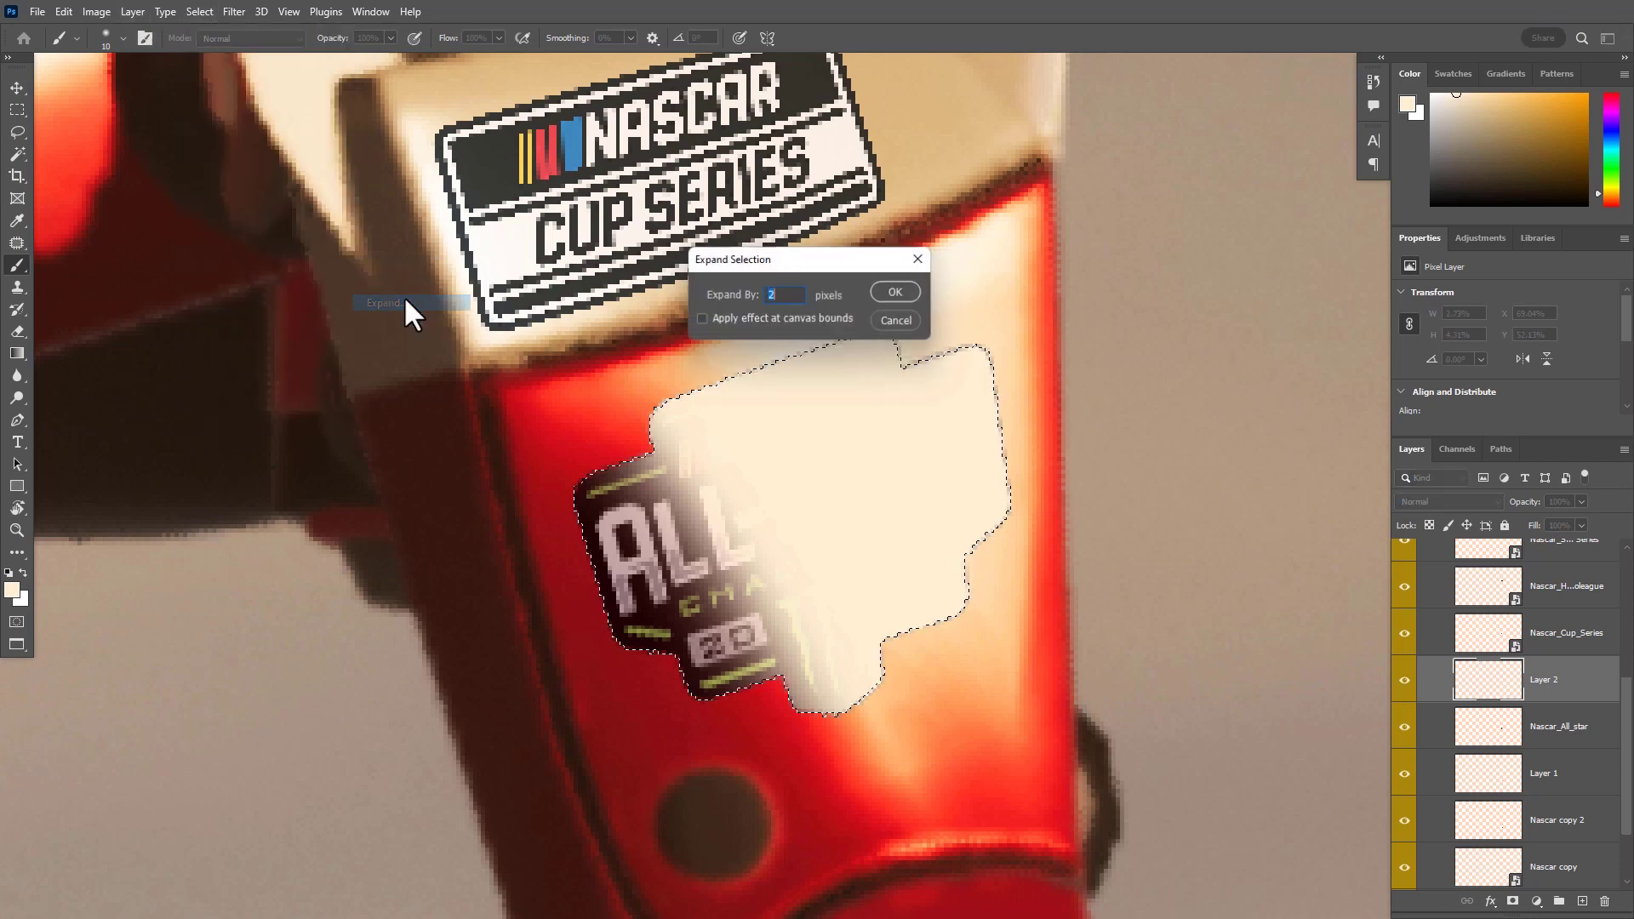
click(895, 293)
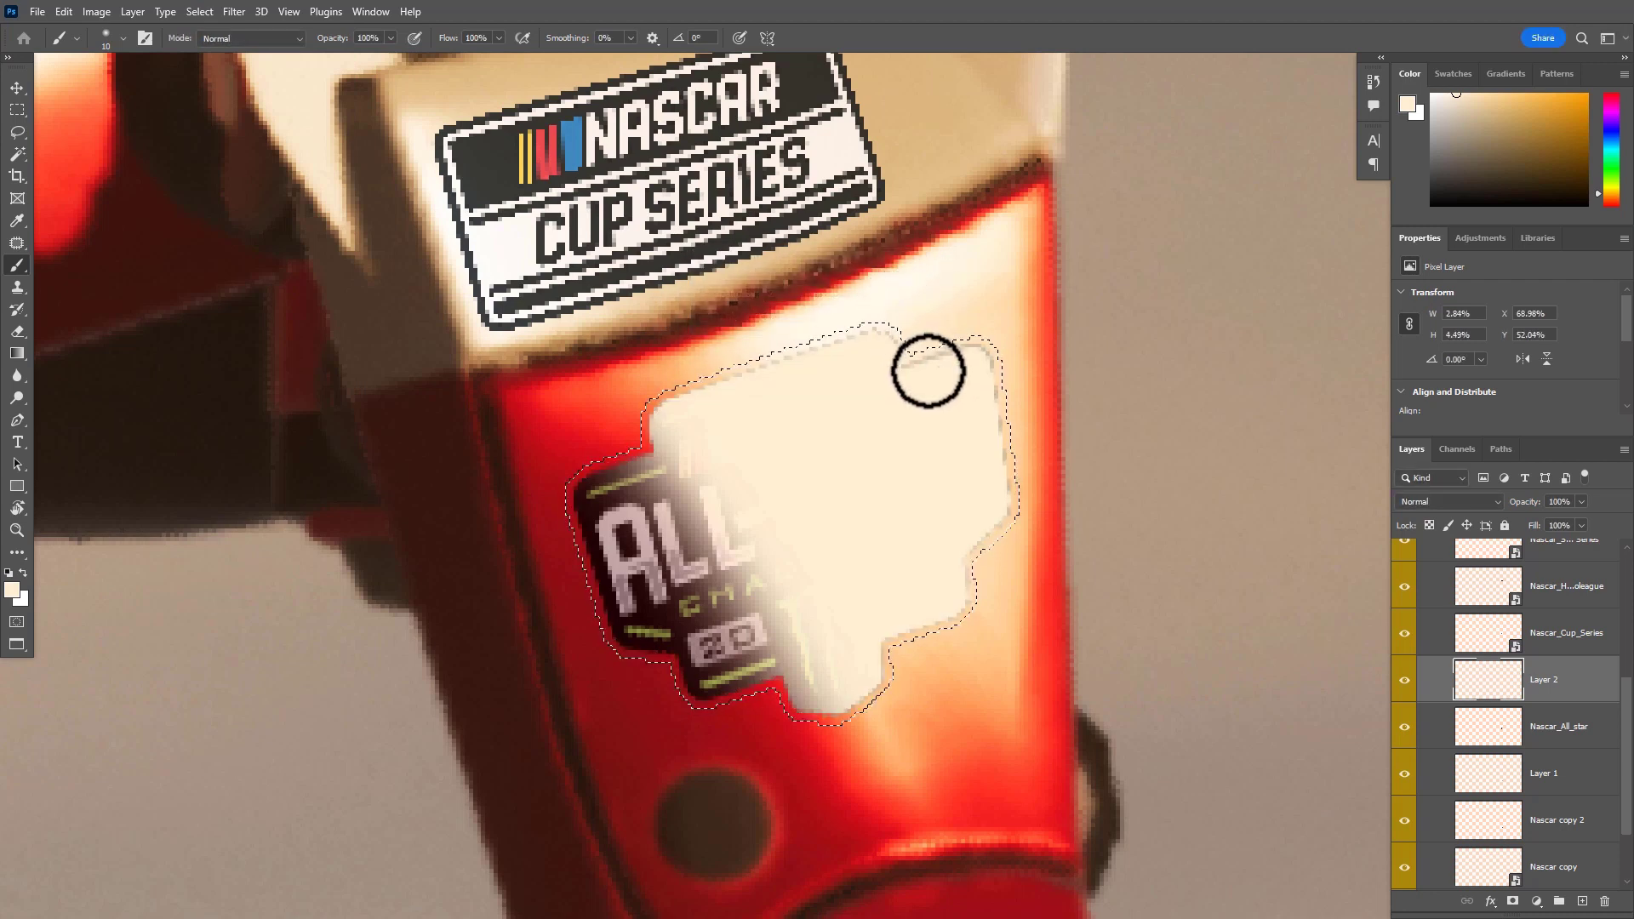
mouse_move(959, 366)
mouse_down()
mouse_move(1003, 507)
mouse_move(992, 382)
mouse_move(1001, 513)
mouse_up()
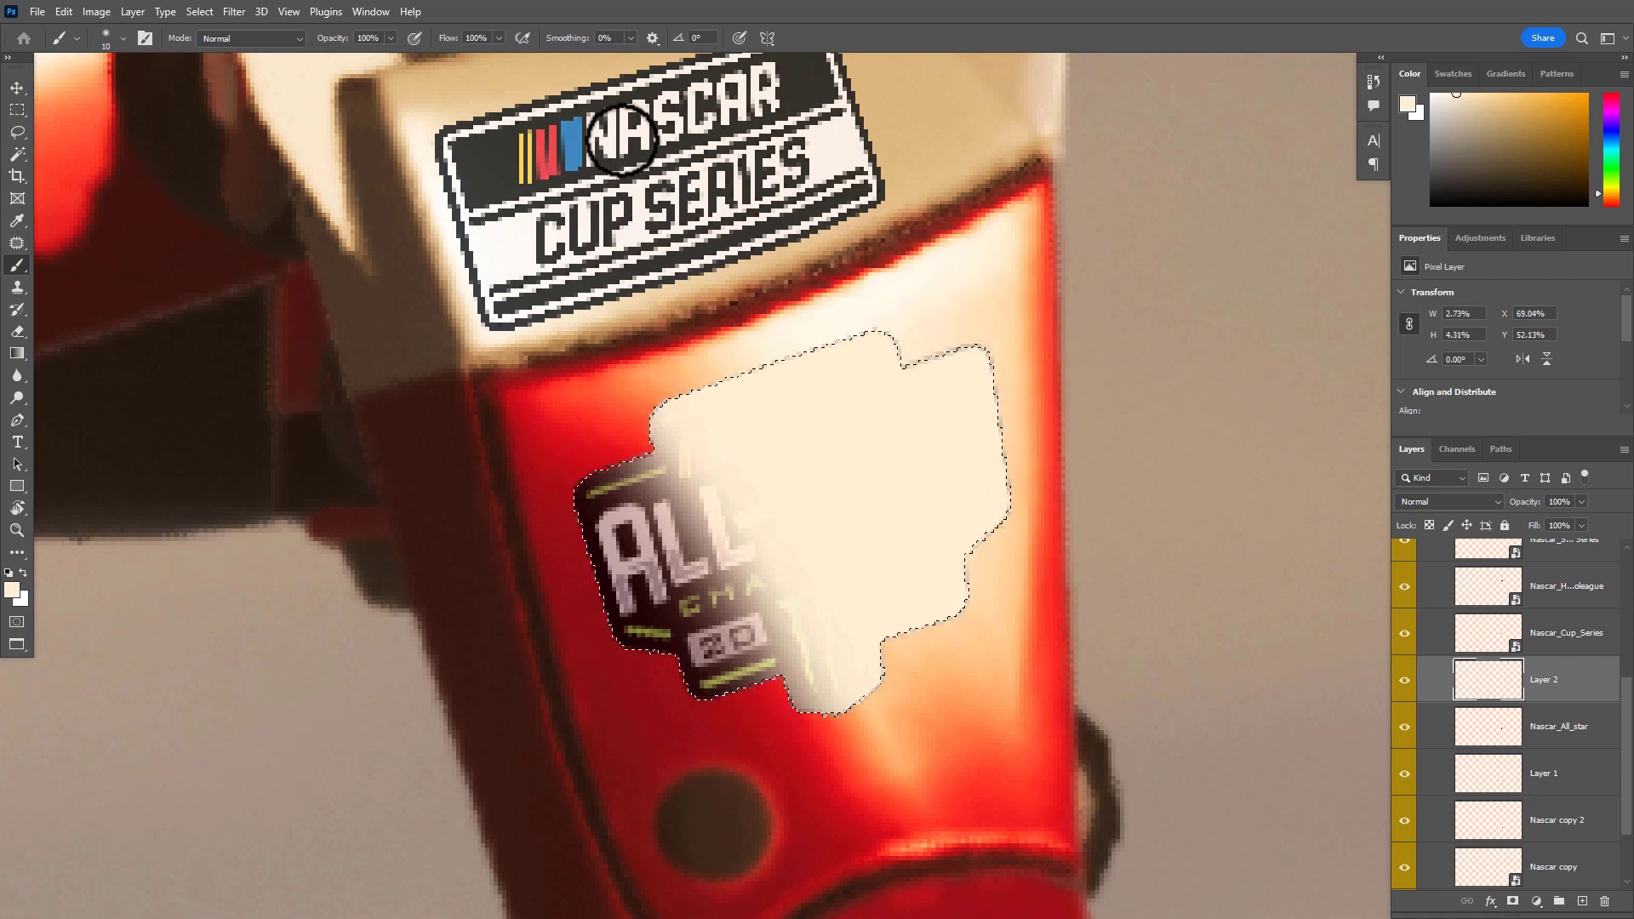
Expand the decal selection by a smaller amount and paint cream out to its edges around the highlighted part
click(199, 11)
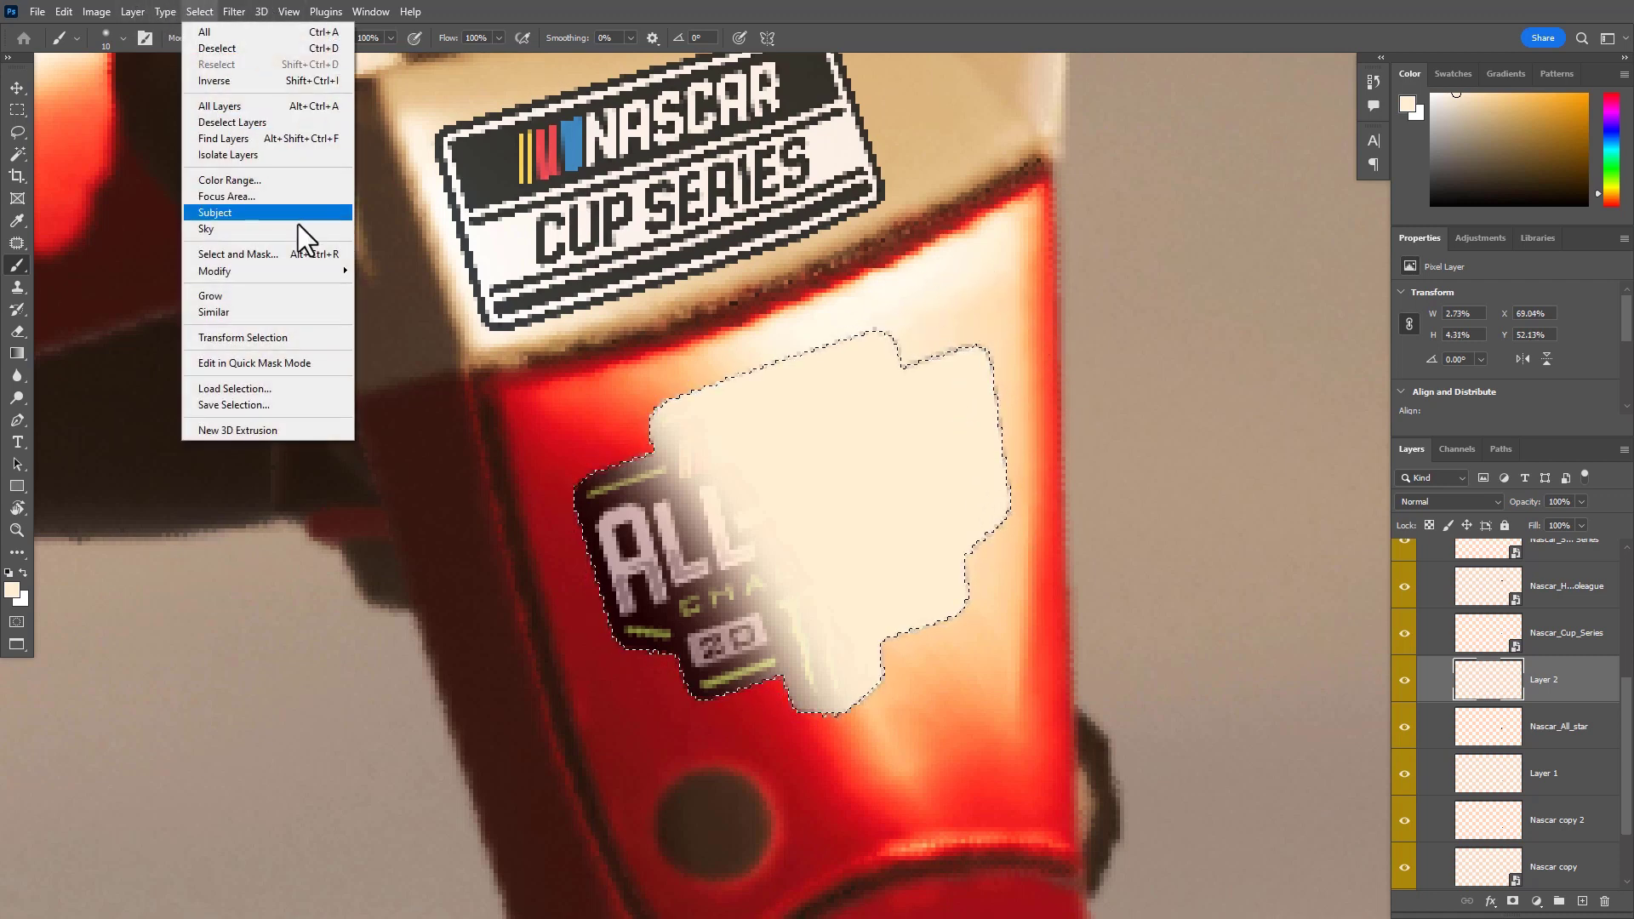
mouse_move(335, 269)
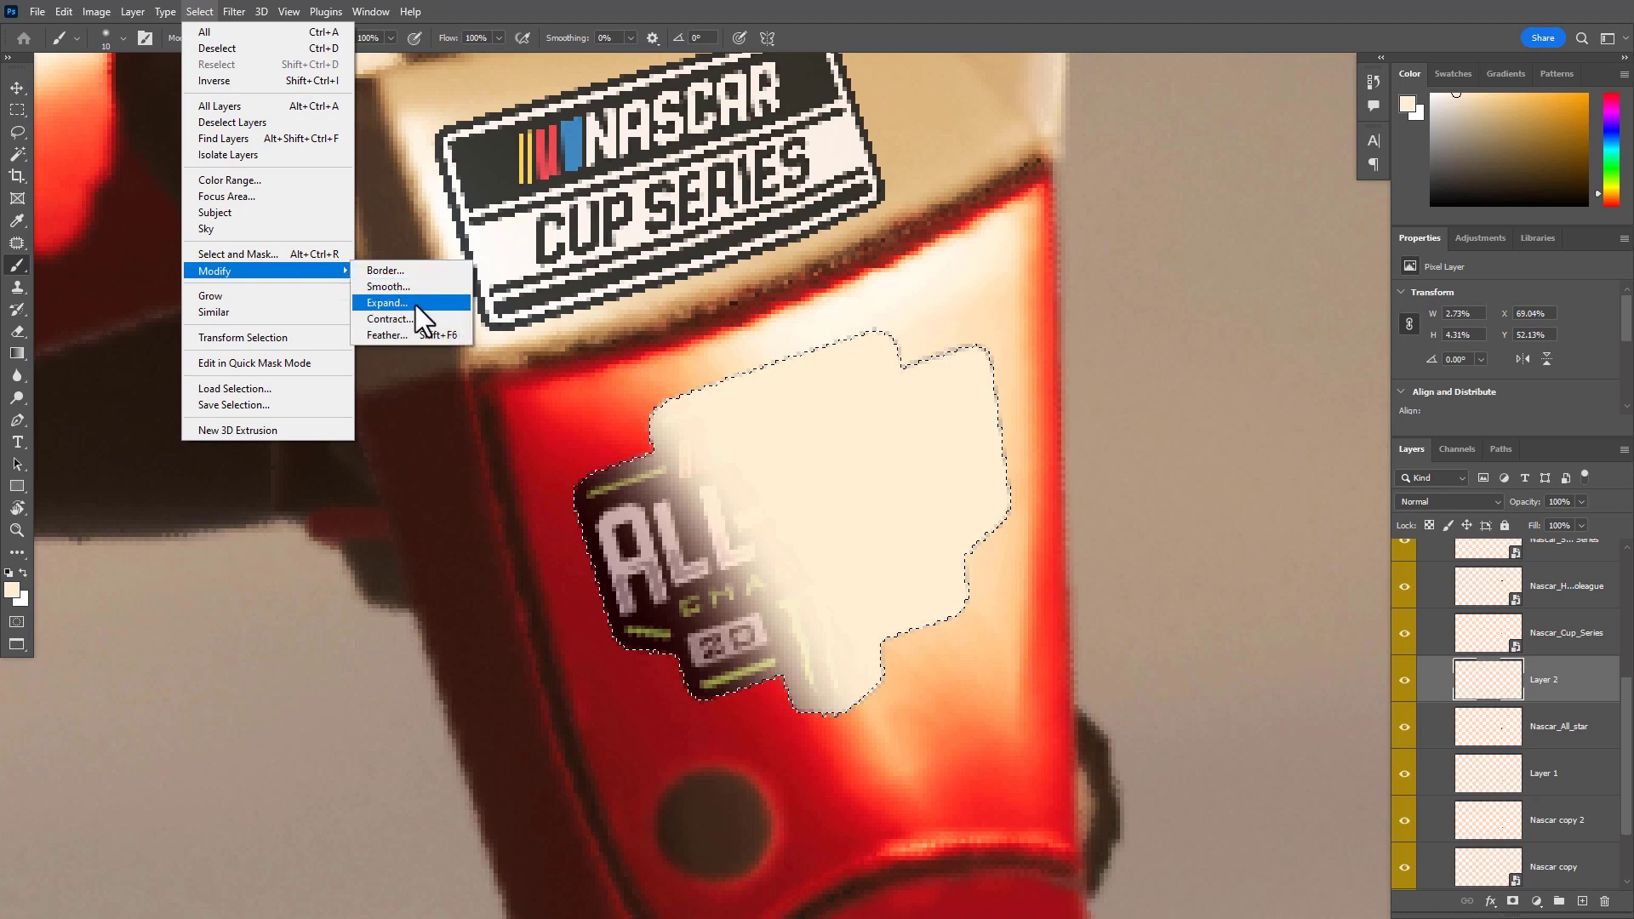
click(415, 303)
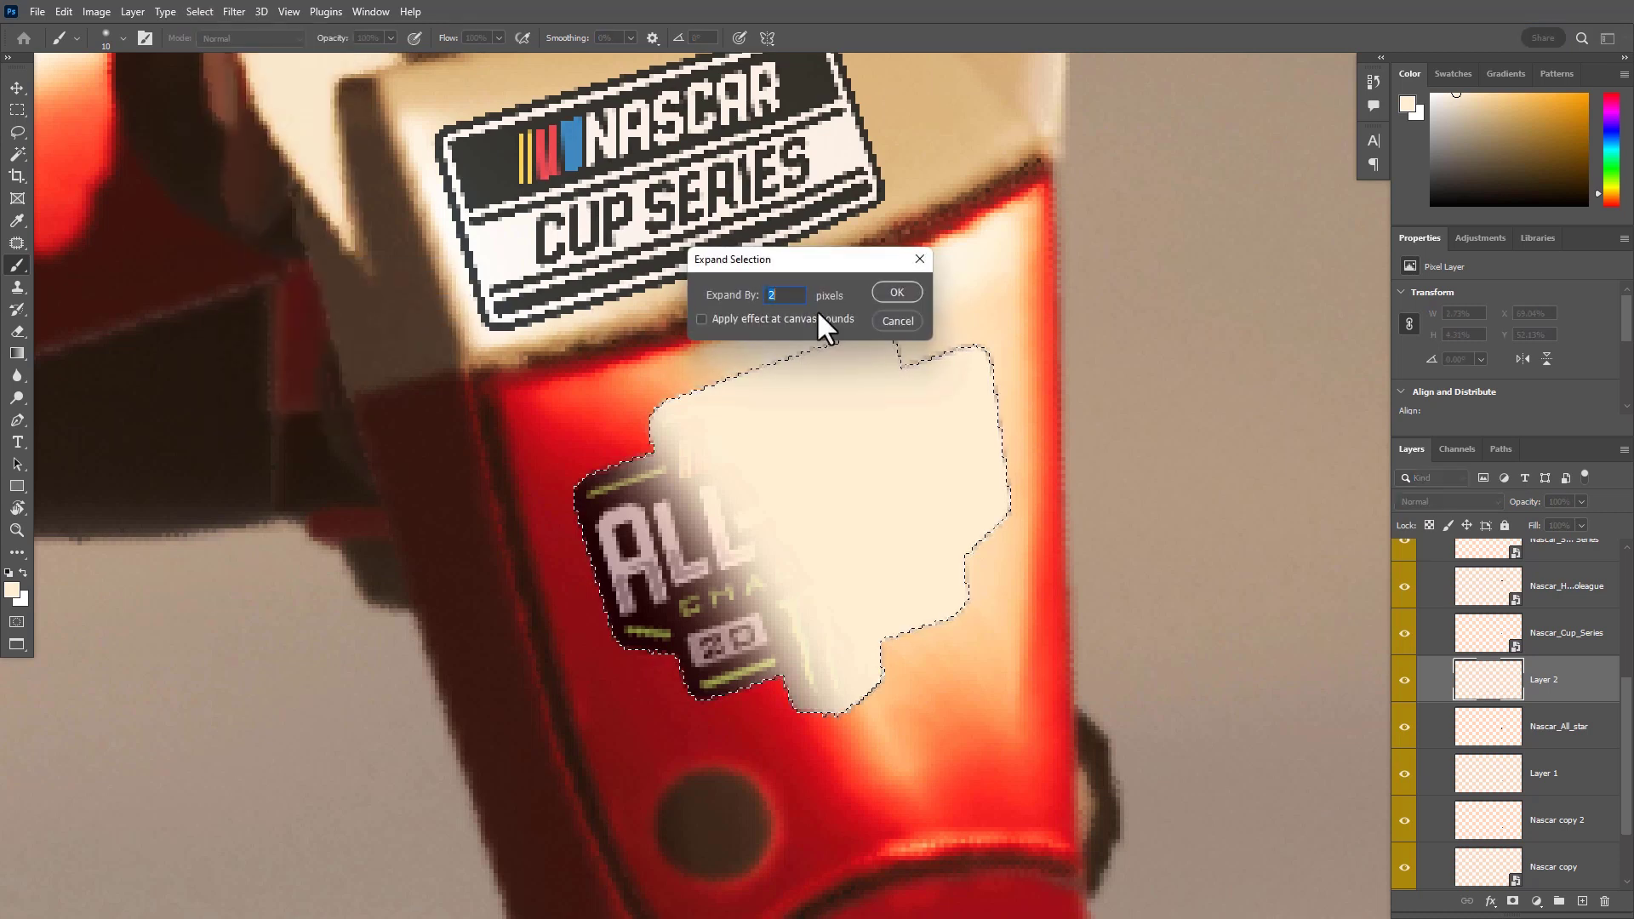
click(887, 291)
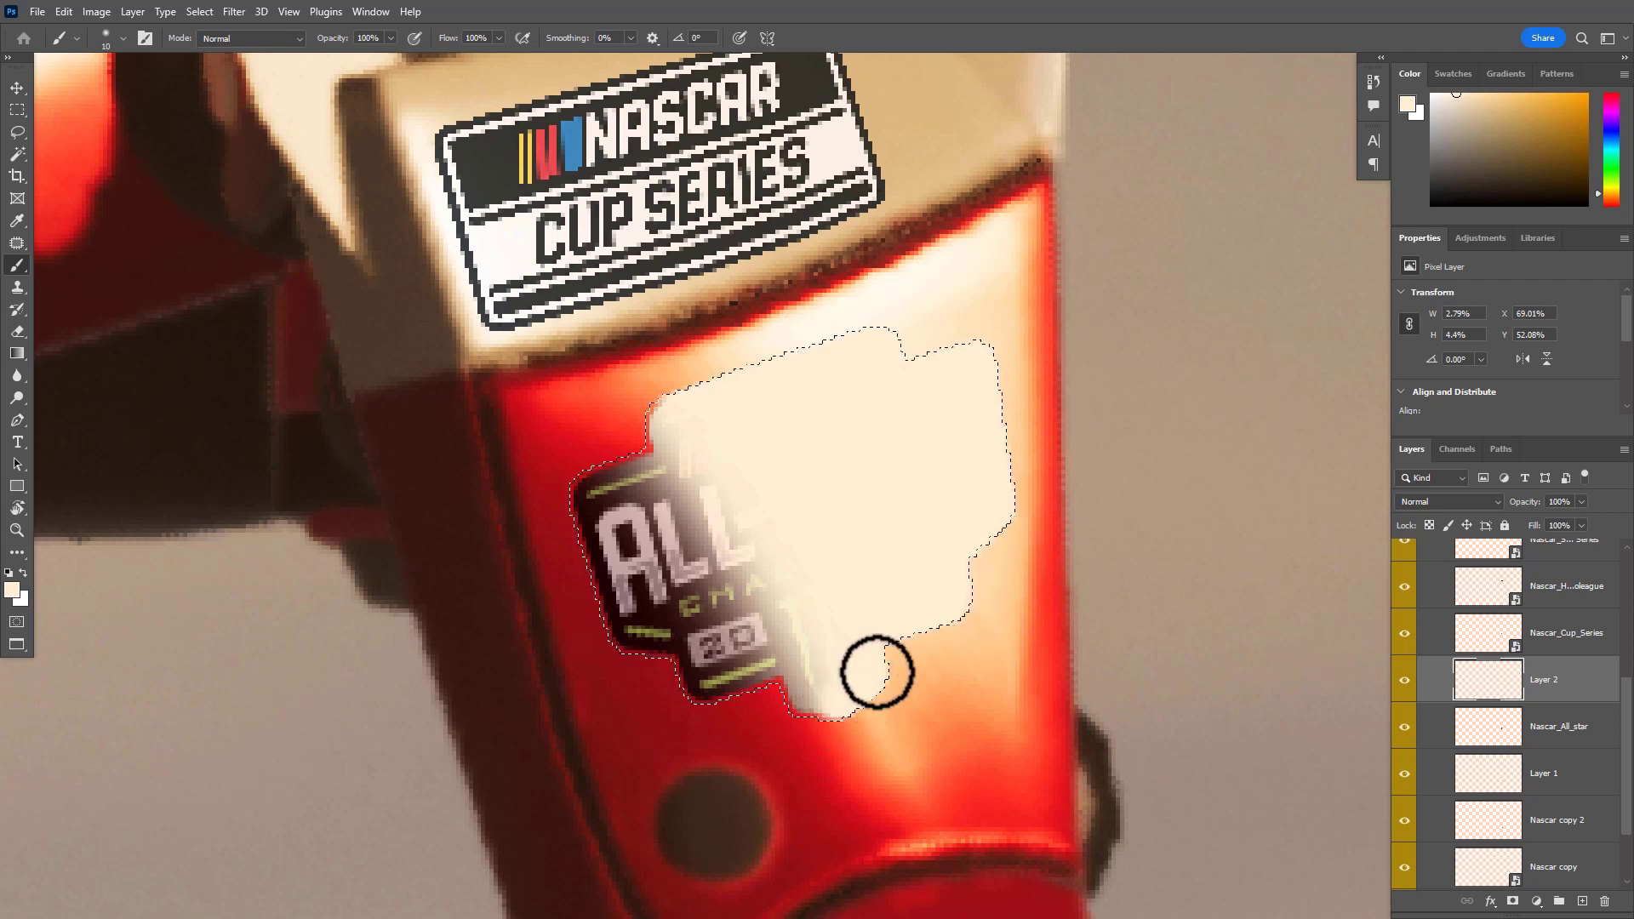
drag(673, 419, 681, 435)
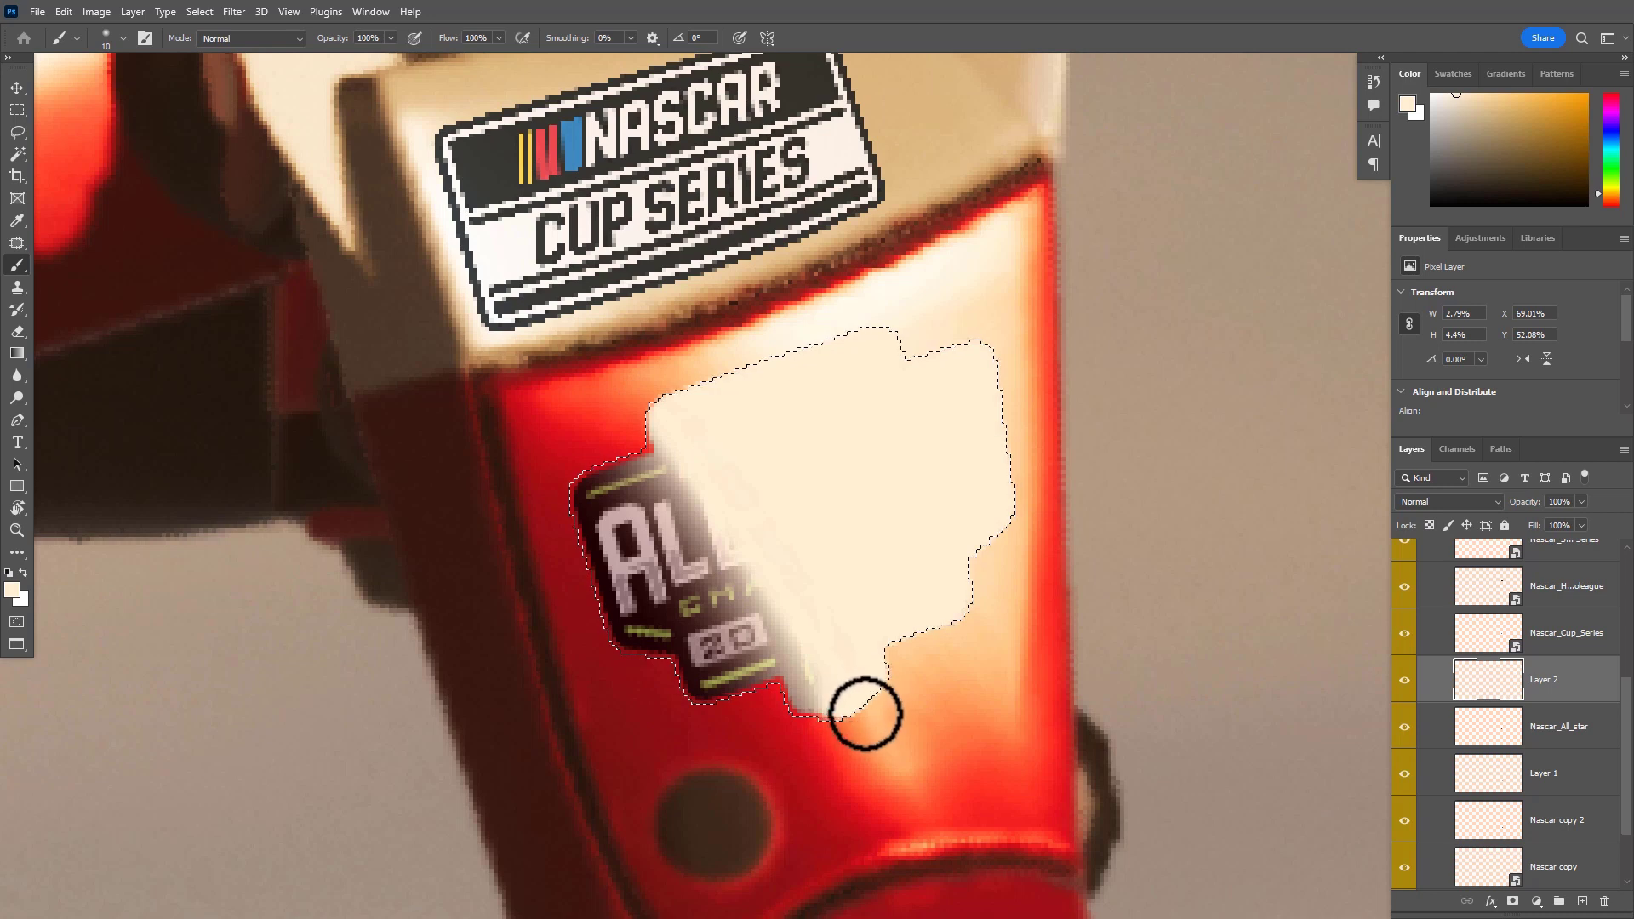
key(ctrl+z)
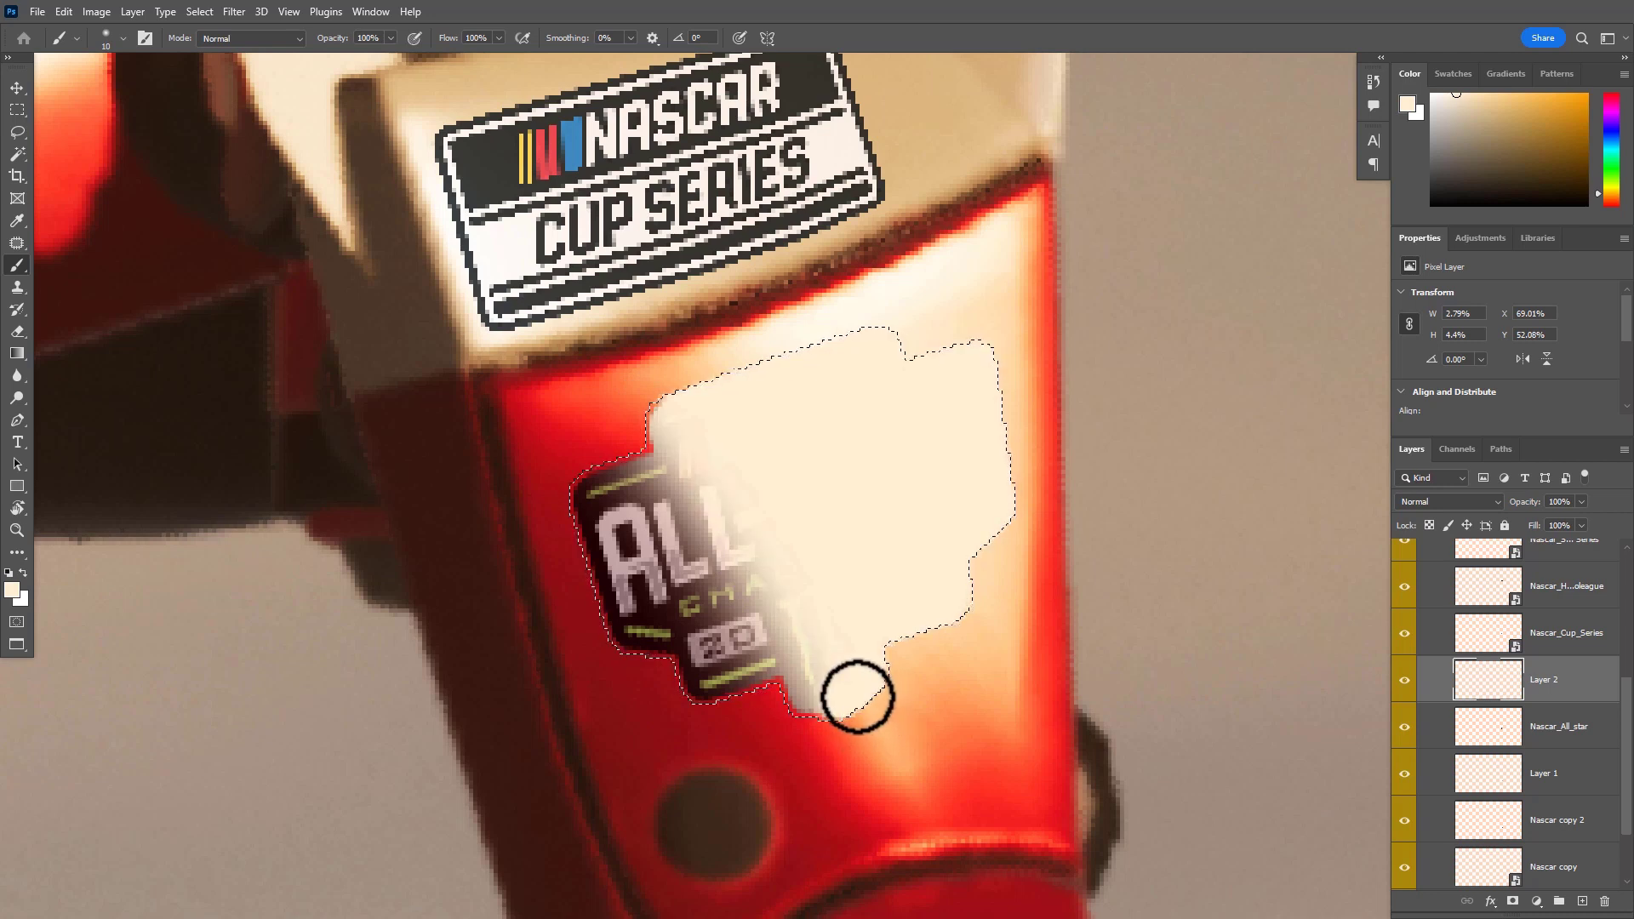
drag(857, 697, 860, 689)
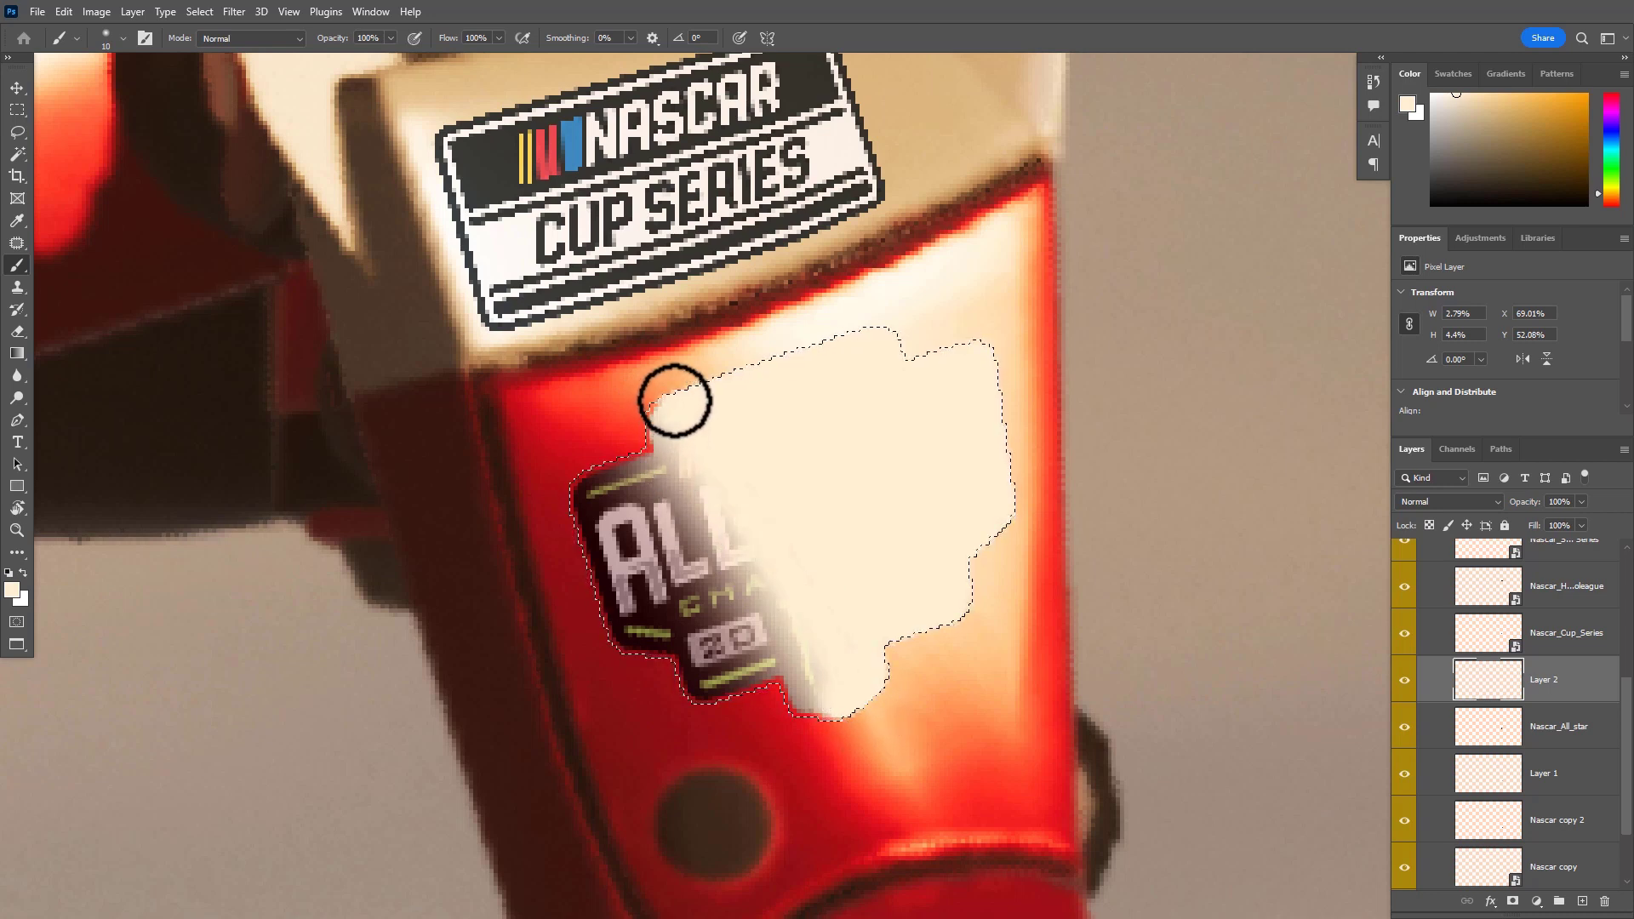
Erase the cream from the decal's left part with a soft 35 px eraser and clear the selection
key(e)
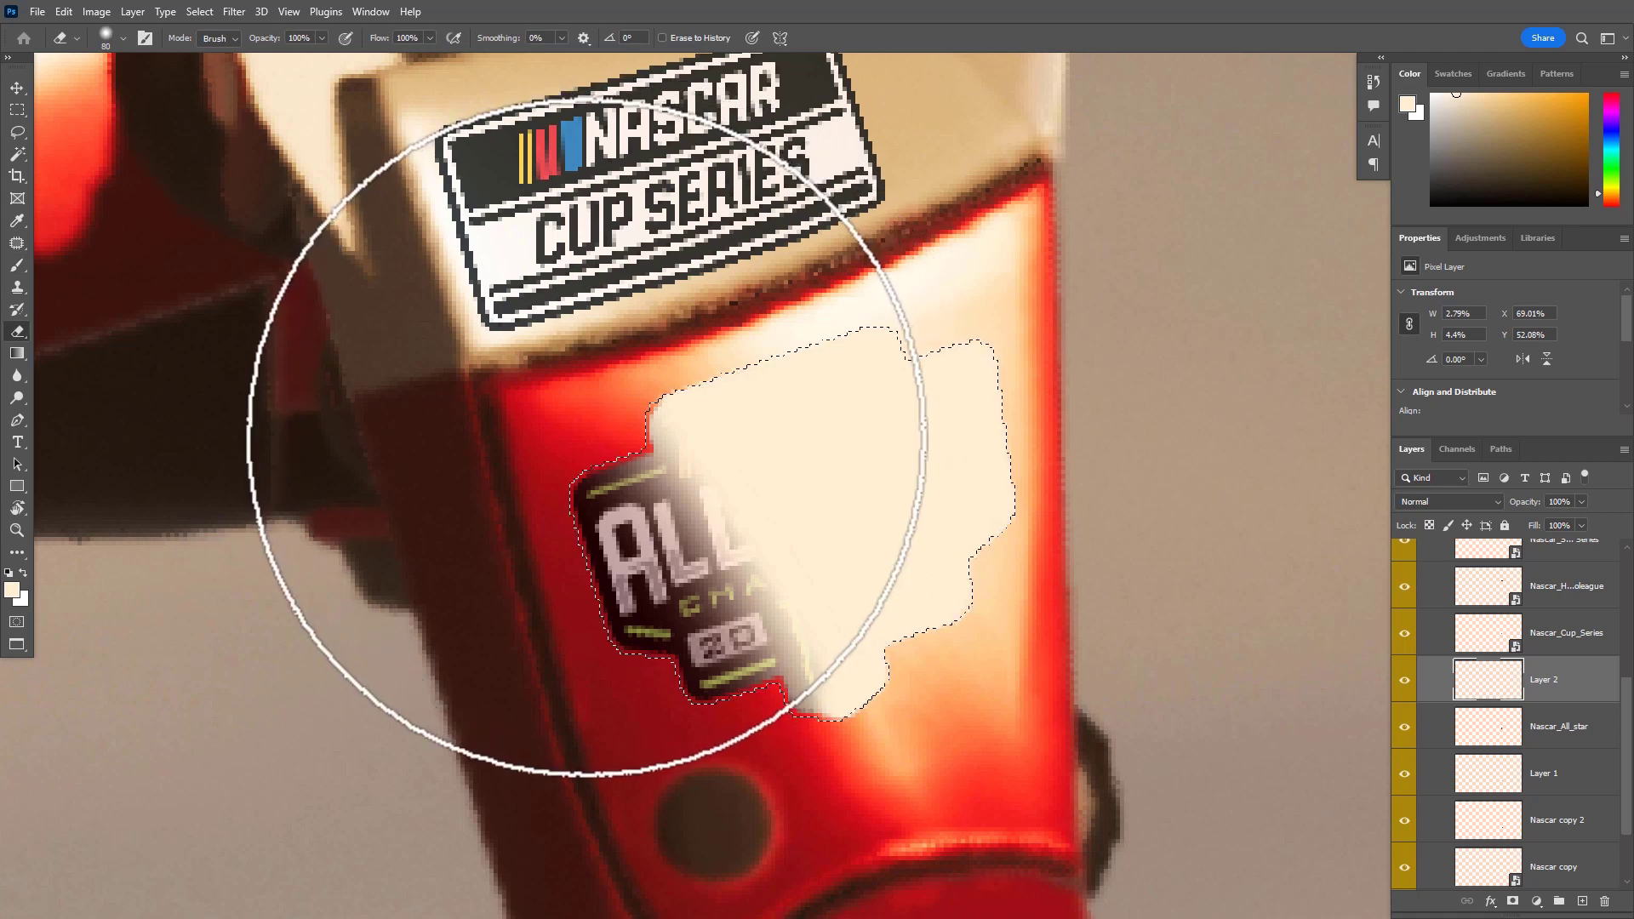
key(bracketleft)
key(bracketleft)
key(bracketleft)
key(bracketleft)
key(bracketleft)
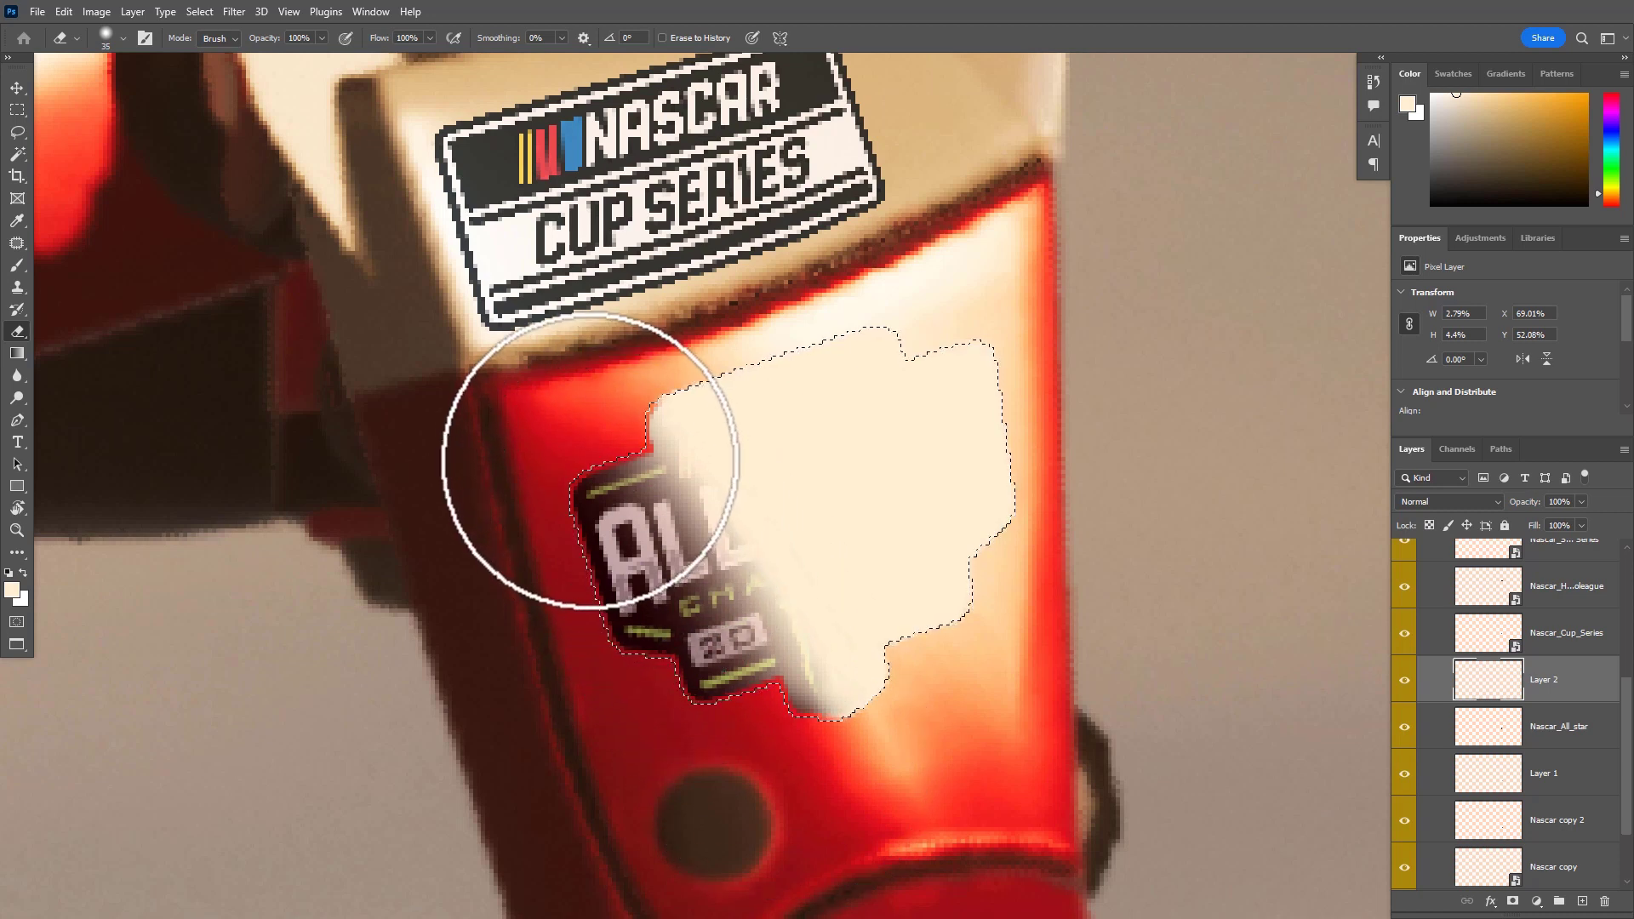
drag(605, 482, 616, 493)
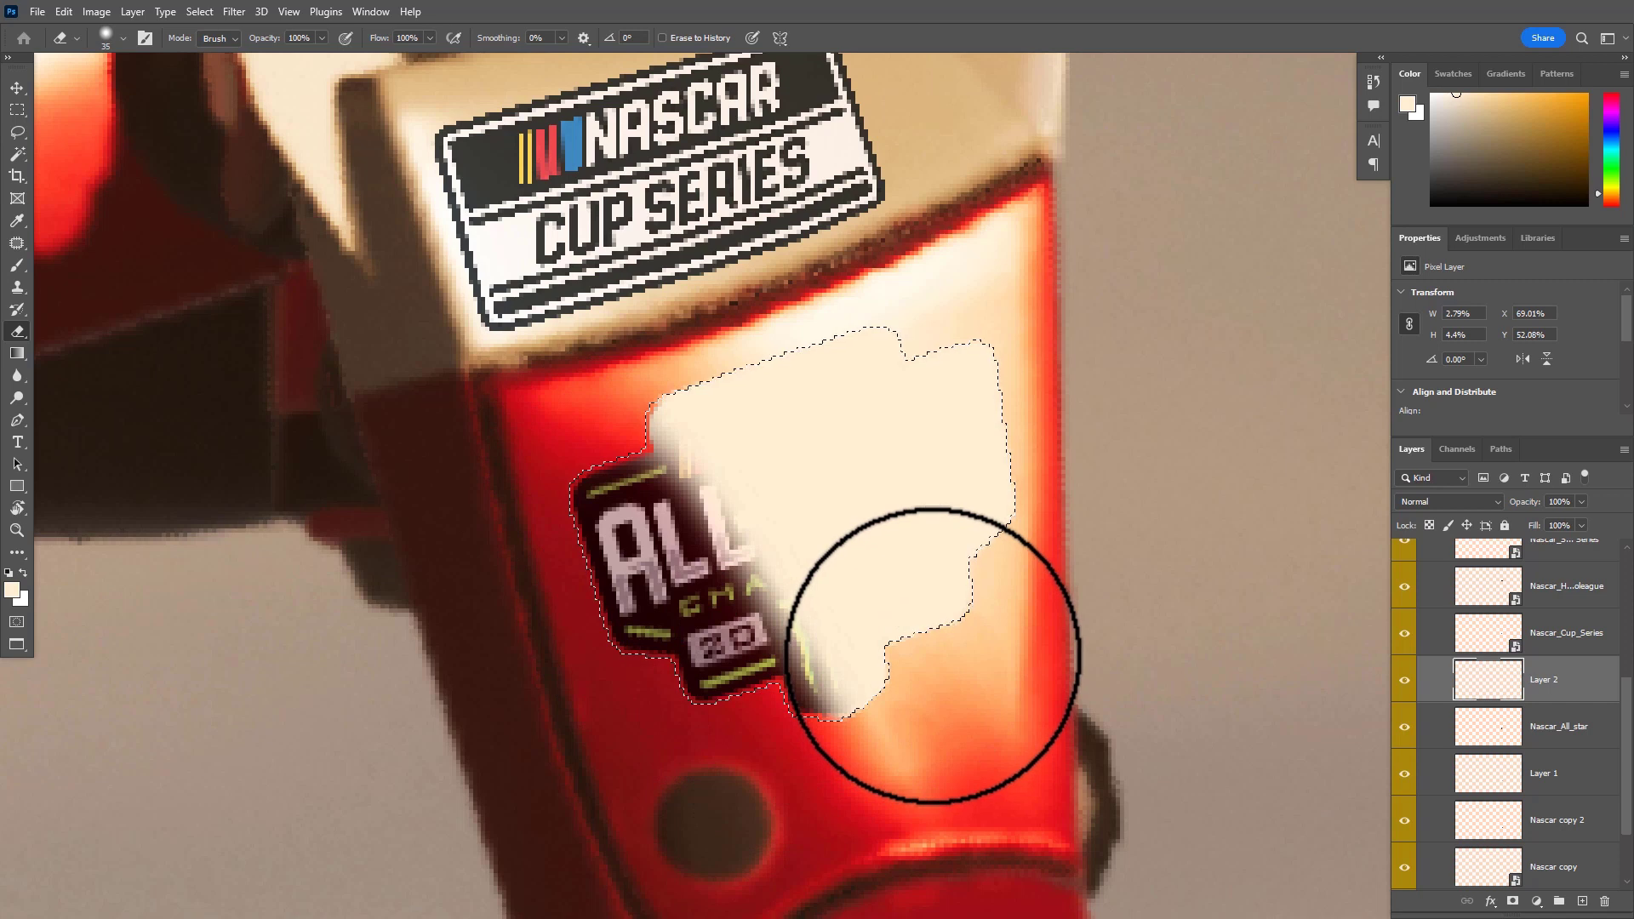
key(ctrl+d)
key(v)
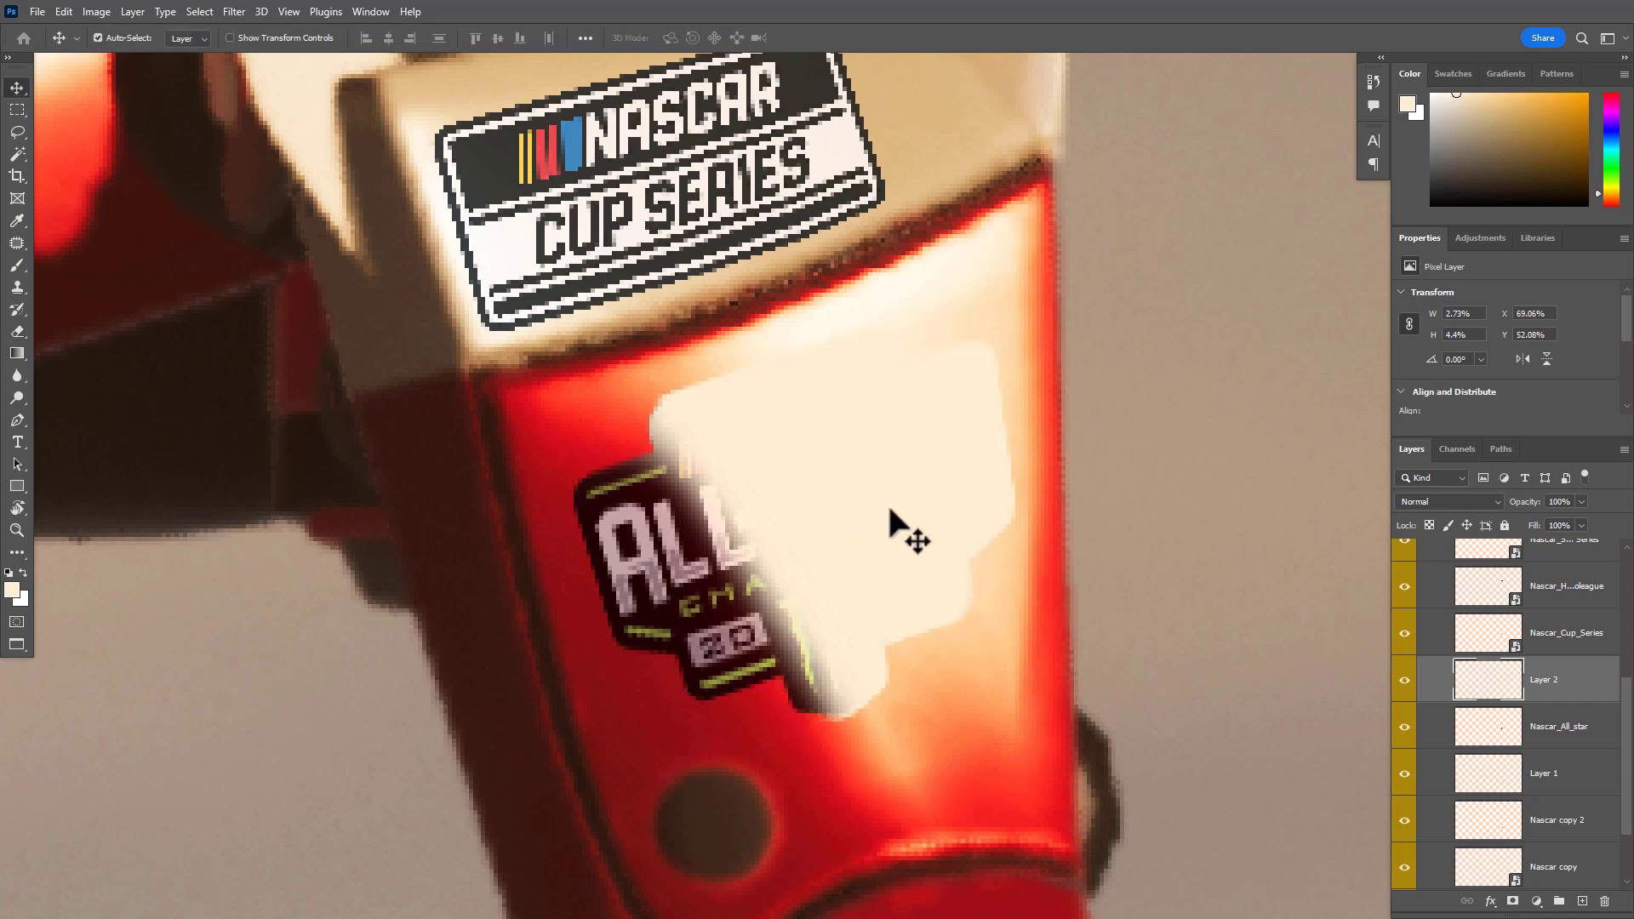
Try the cream highlight layer over the All-Star decal at 10%, 20% and 50% opacity
drag(889, 509, 893, 583)
key(ctrl+z)
key(1)
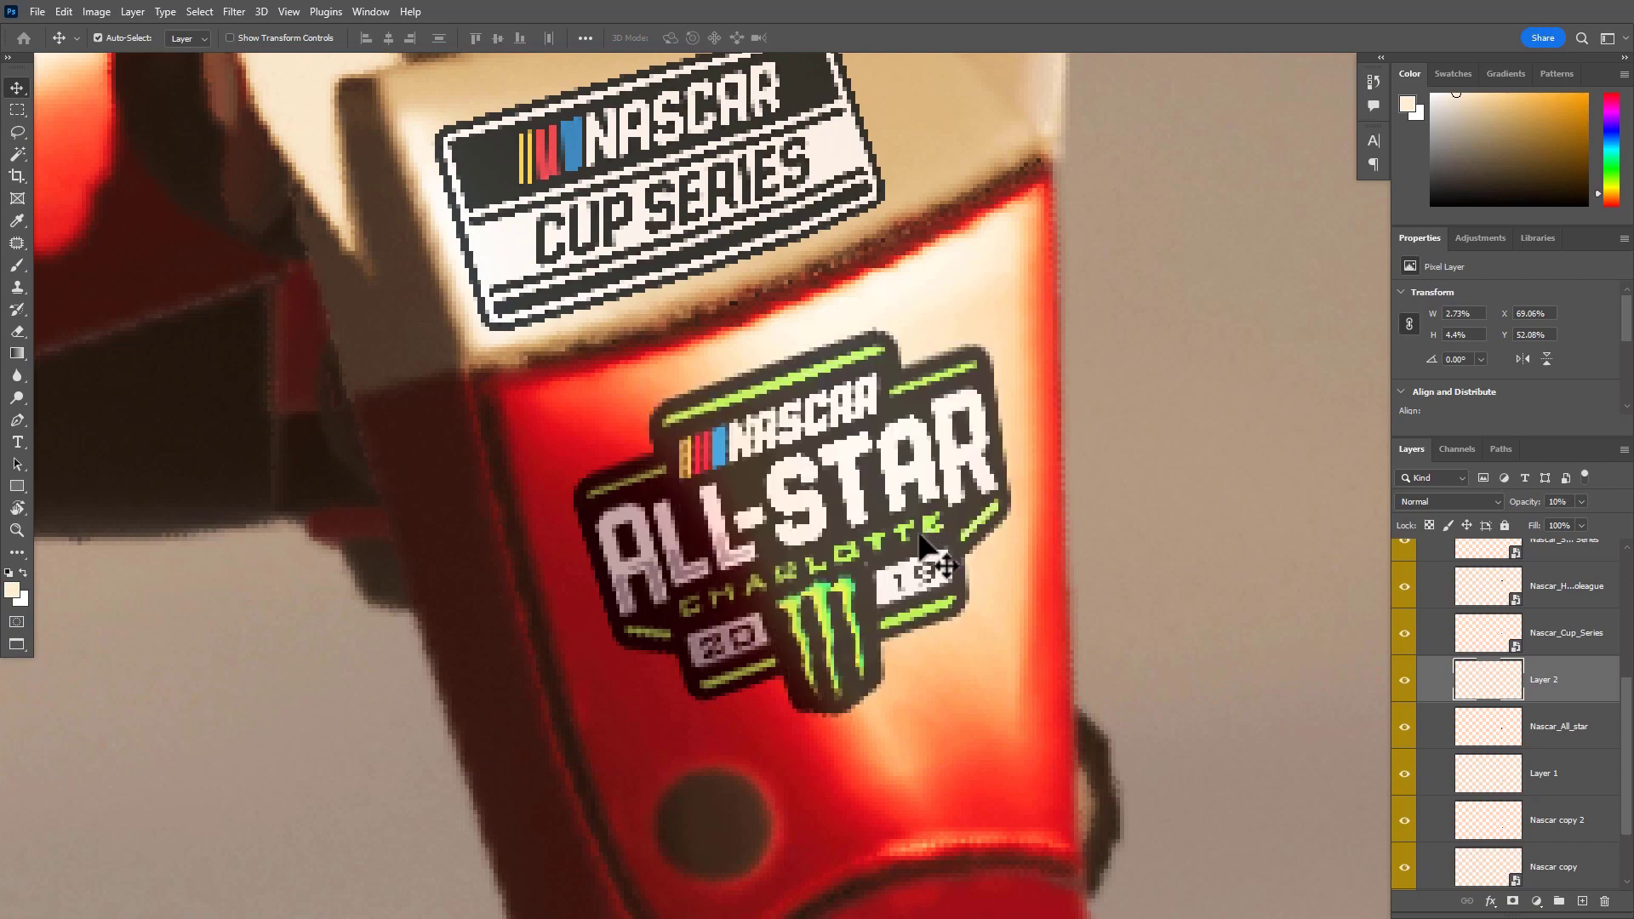
drag(1010, 580, 923, 584)
drag(1063, 599, 1025, 525)
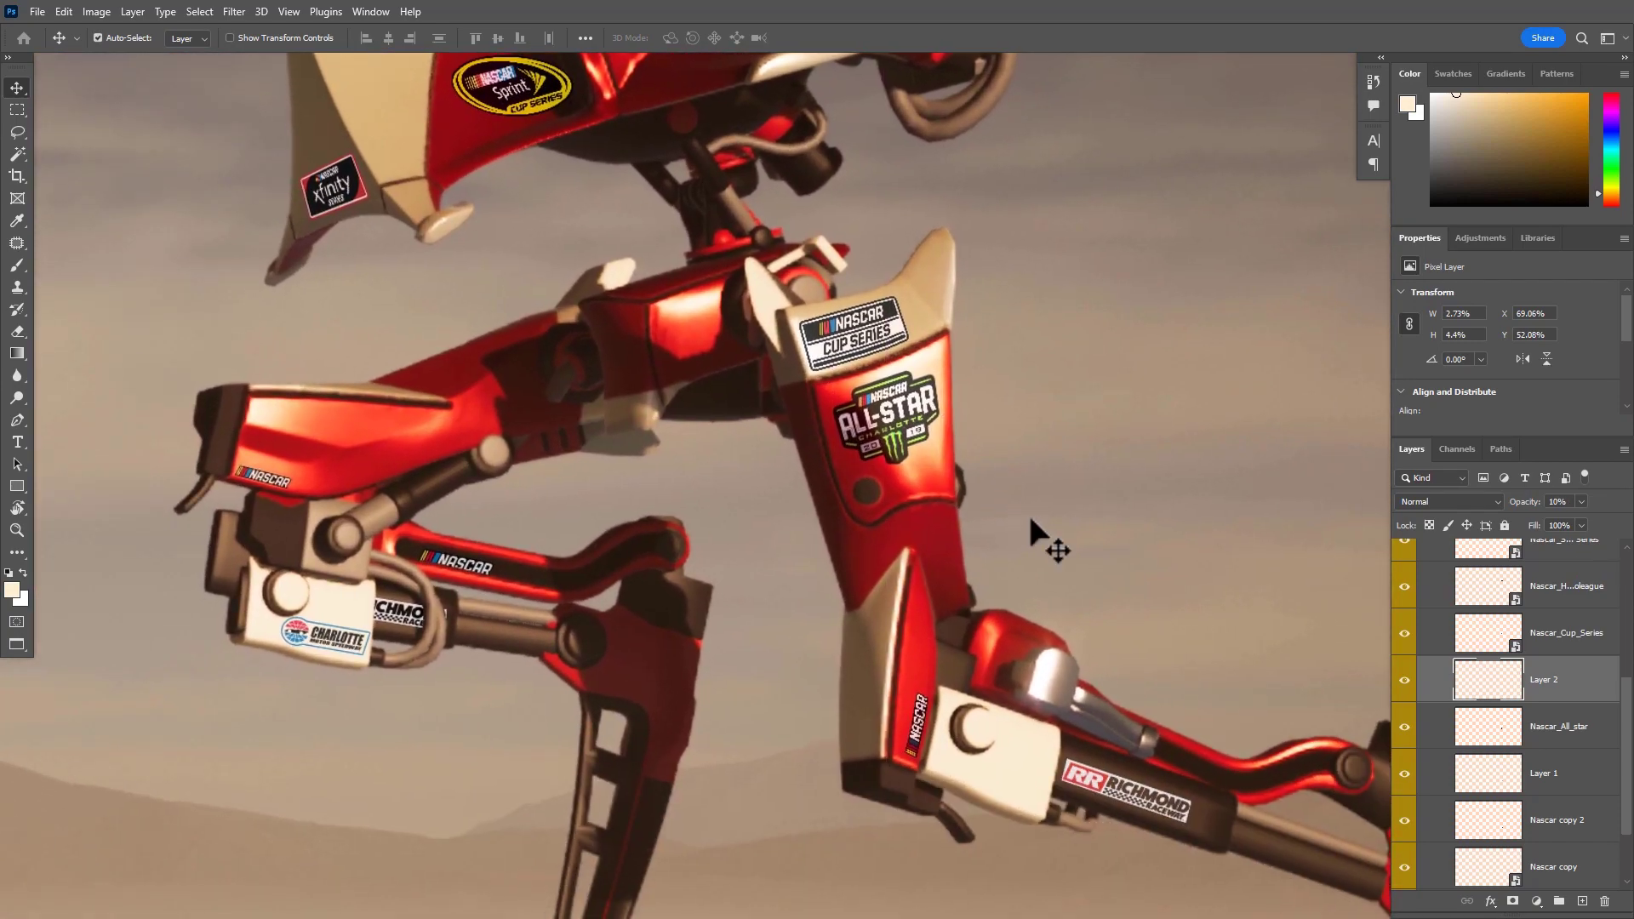
key(2)
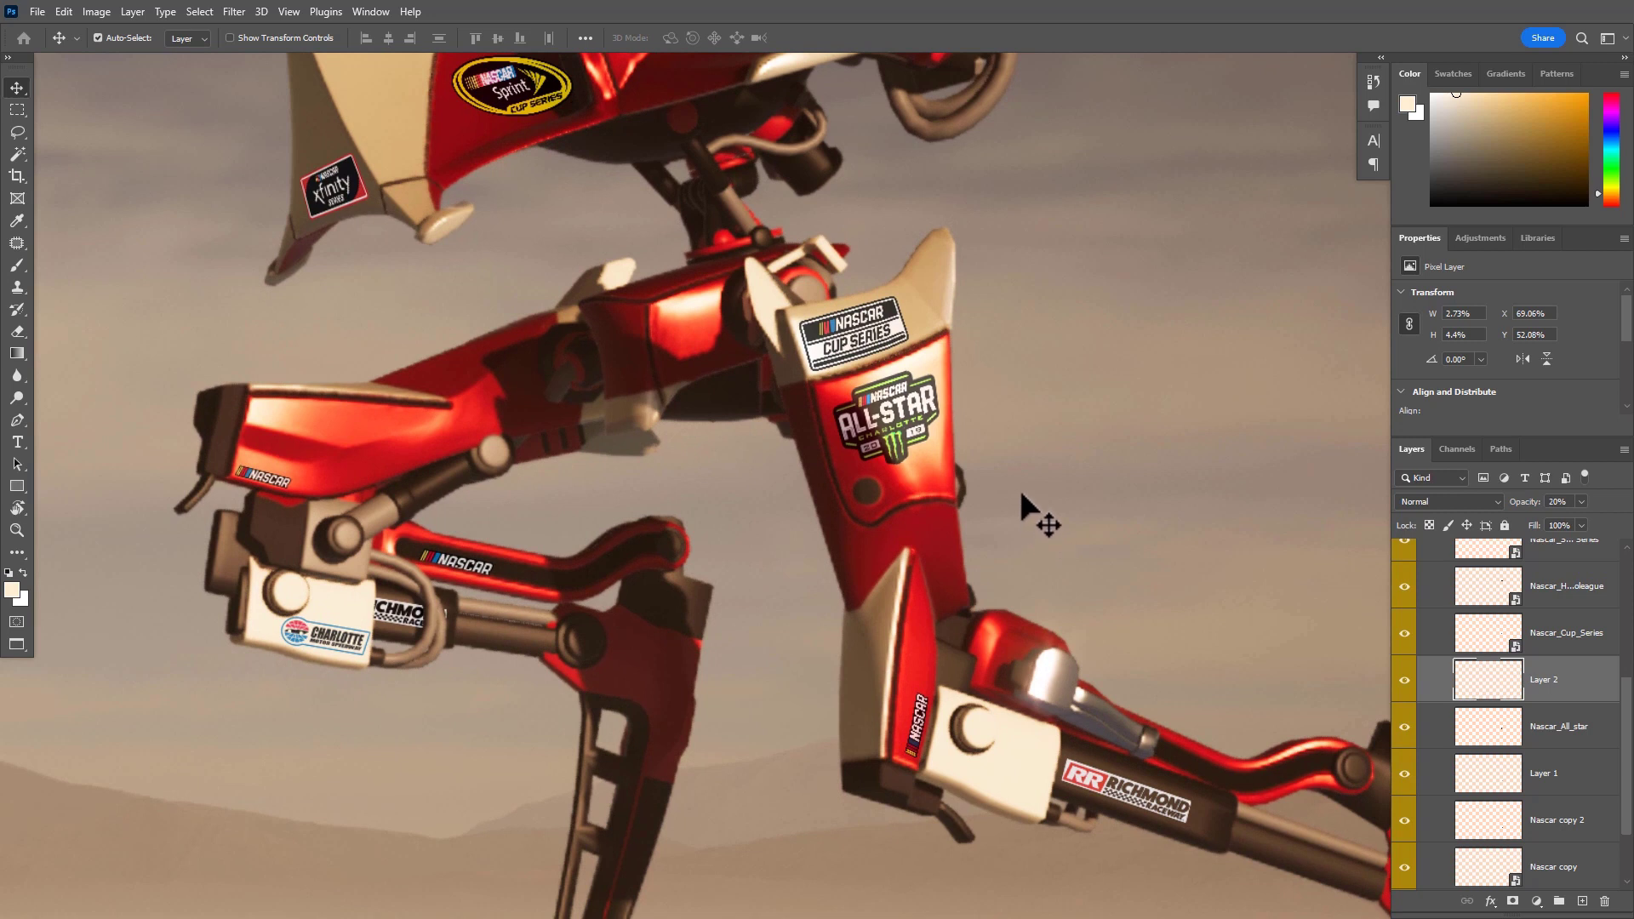
key(5)
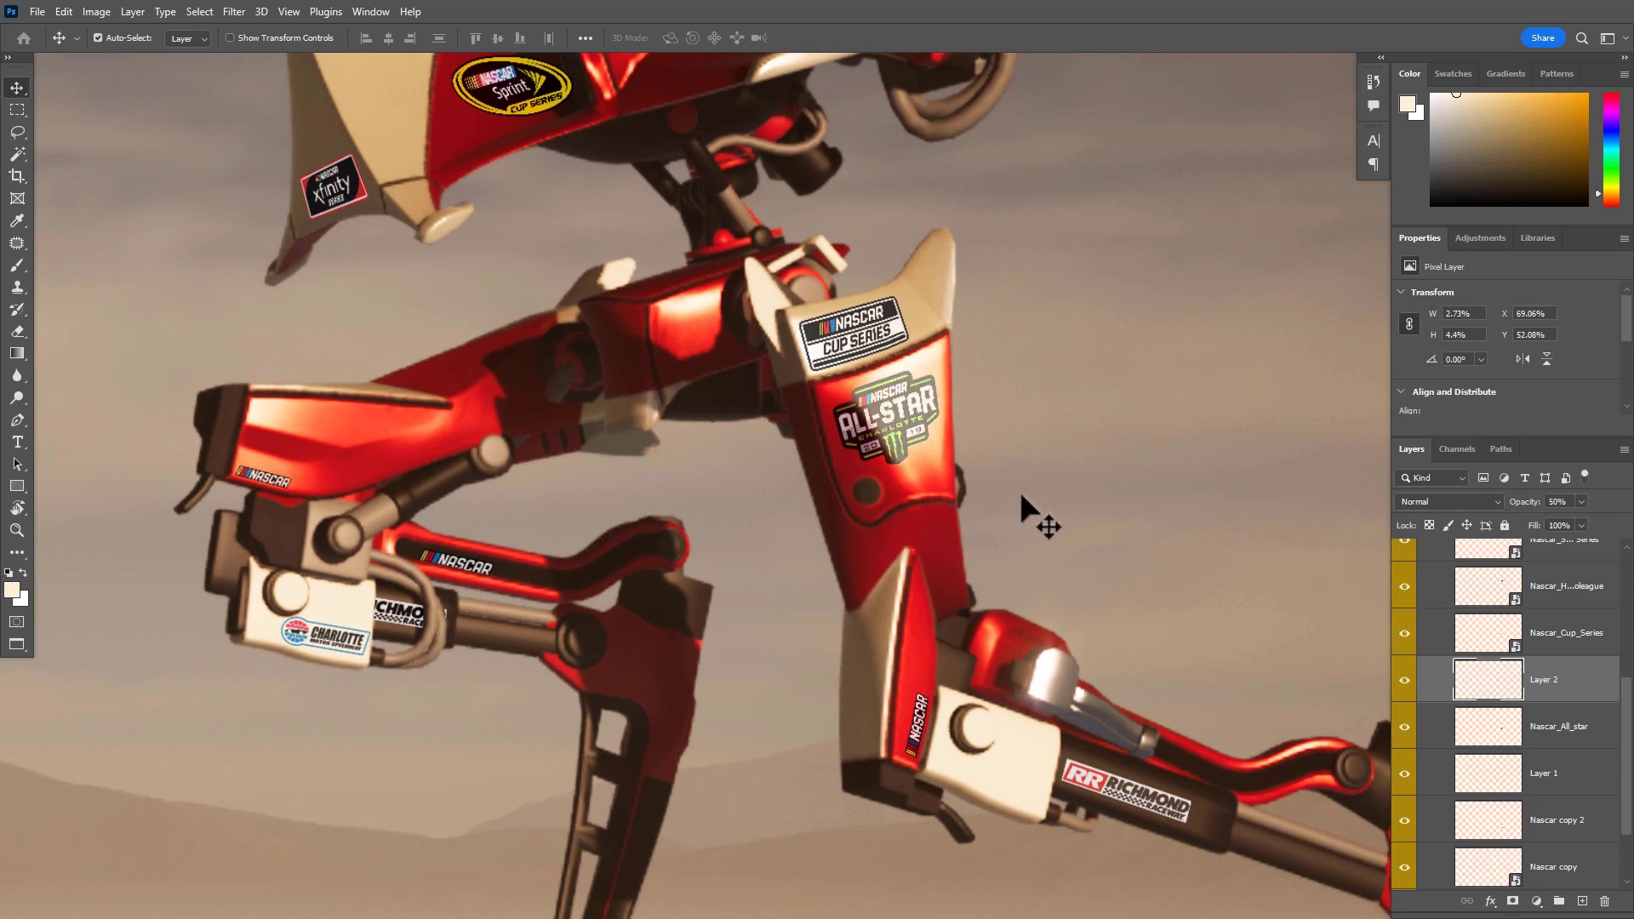
Set the cream highlight layer's opacity over the All-Star decal to 35%
drag(993, 550, 1055, 555)
drag(1038, 431, 875, 591)
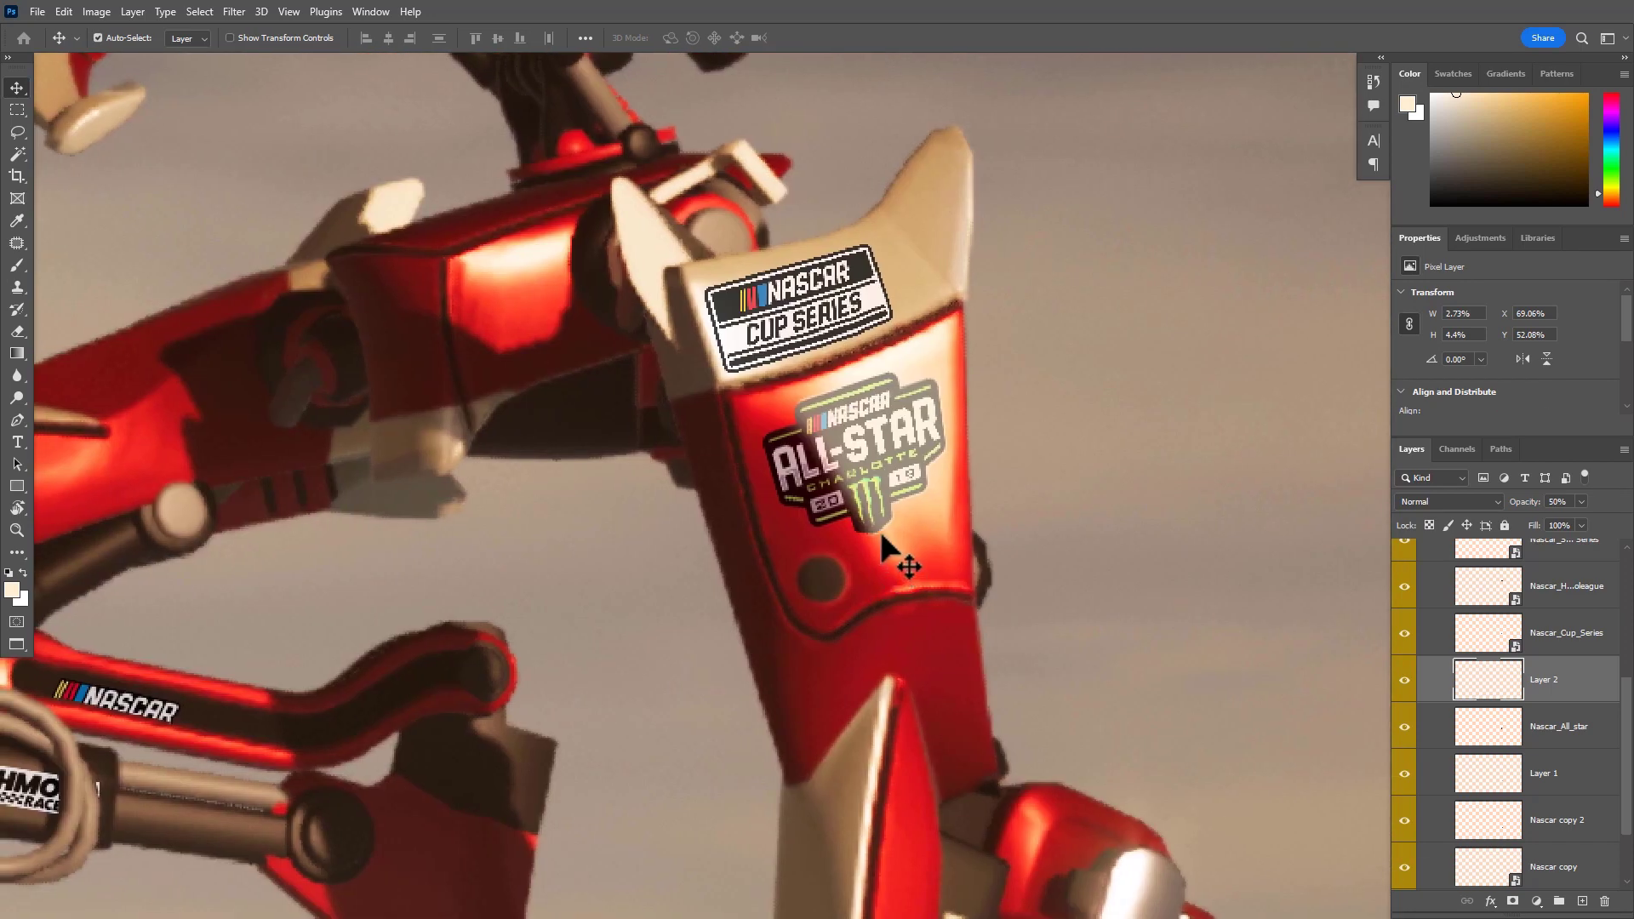
key(3)
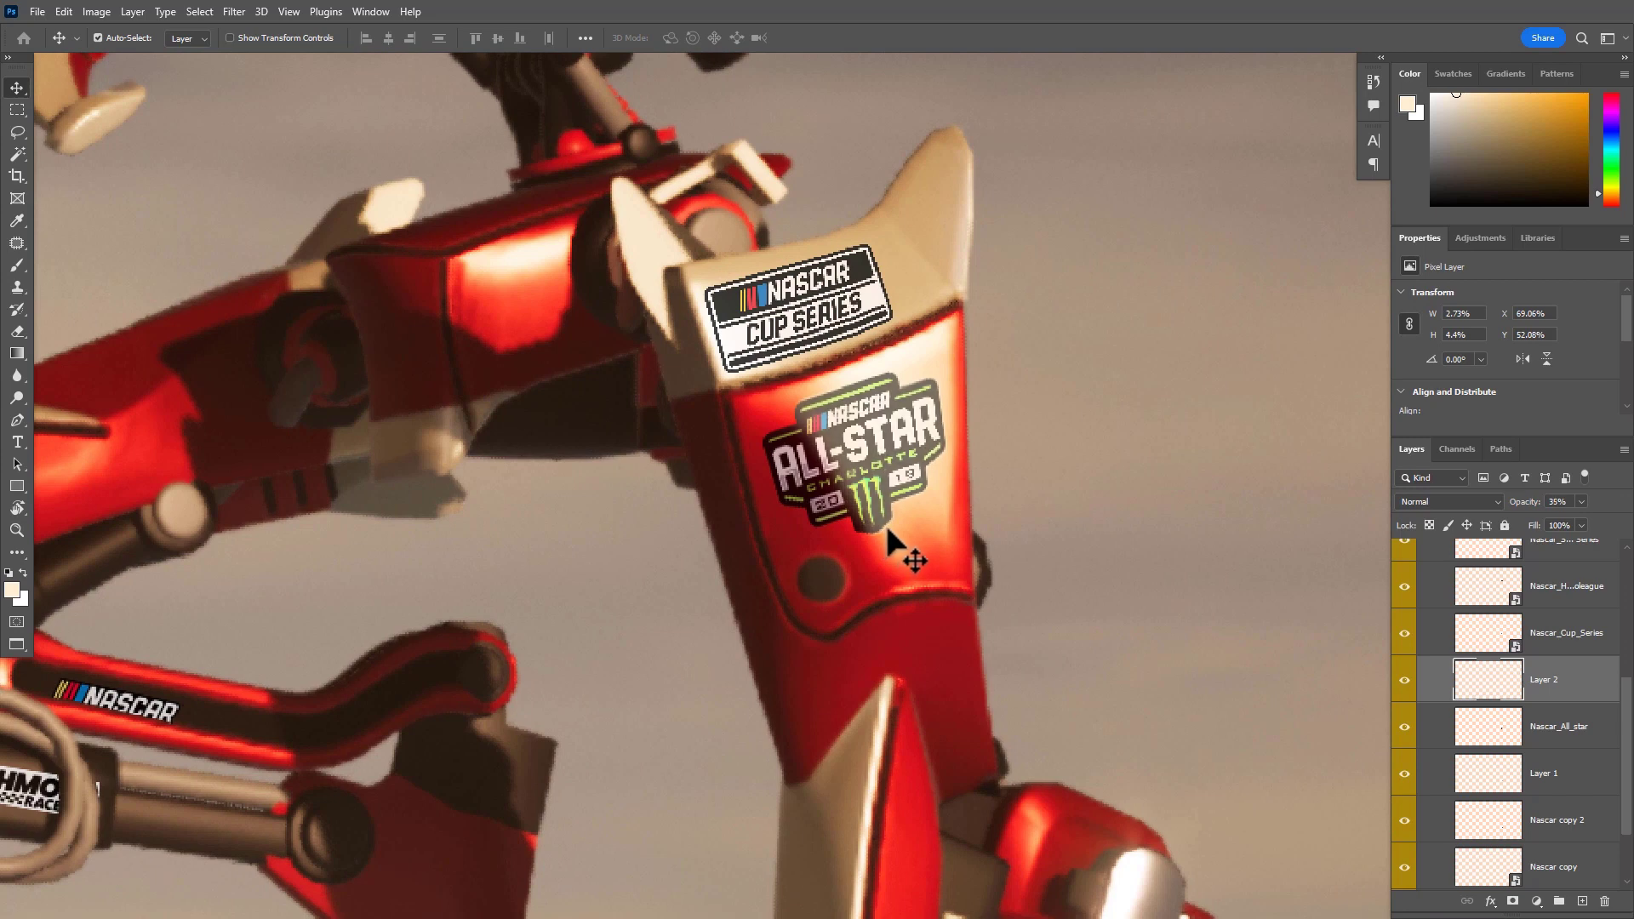
Soften the edges of the All-Star decal's cream highlight with the Blur tool at 25 px
drag(802, 483, 859, 492)
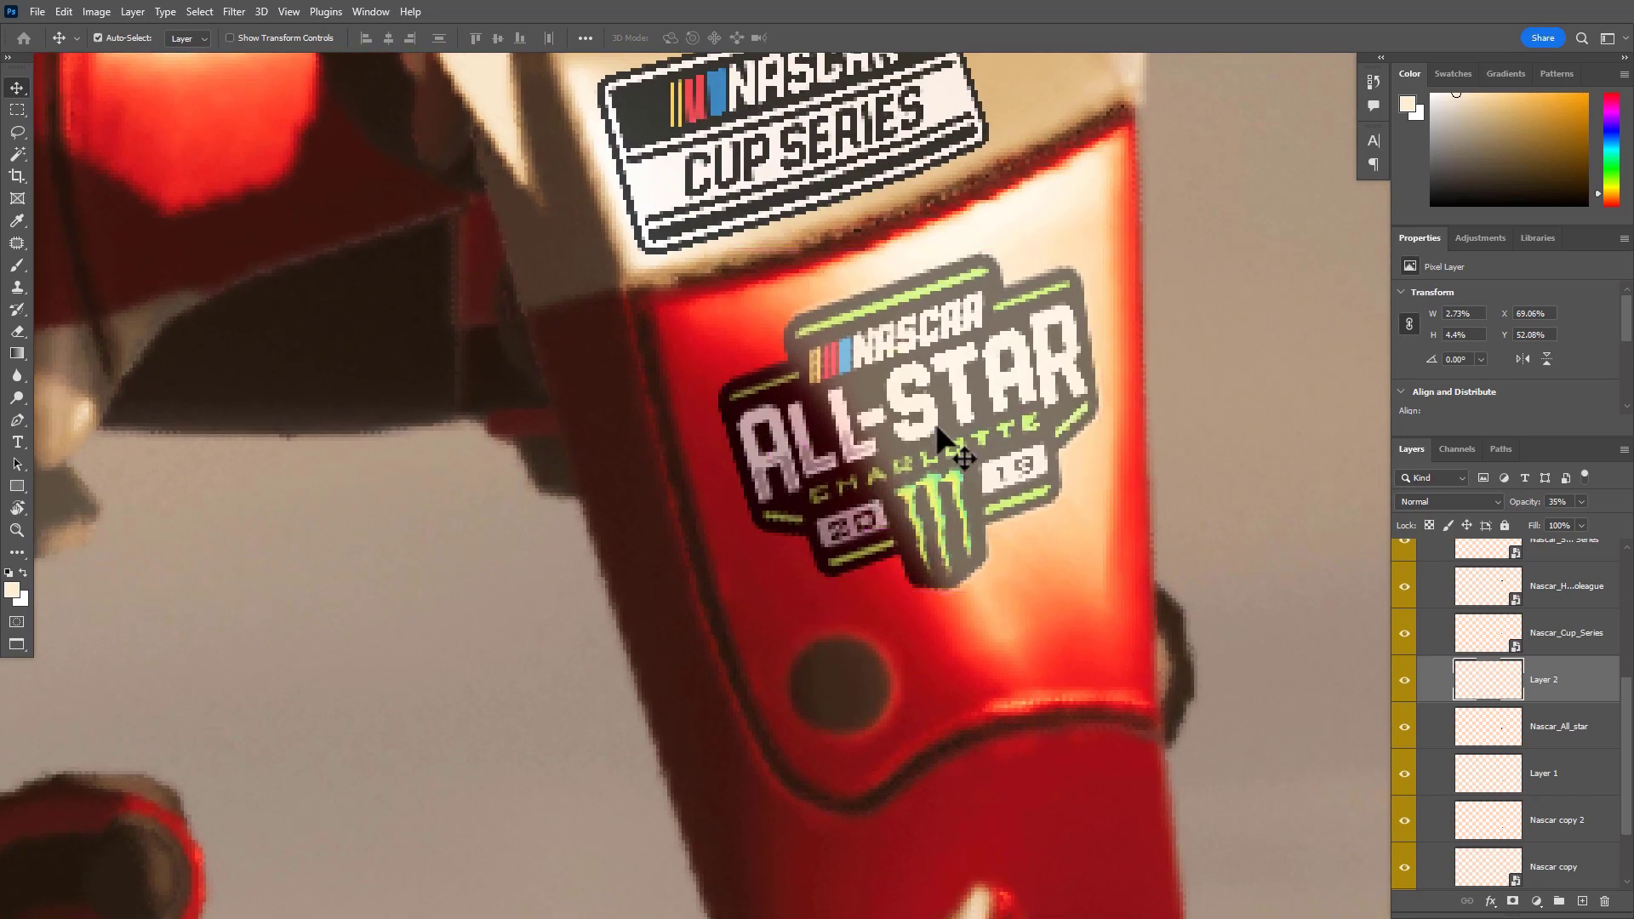
click(14, 377)
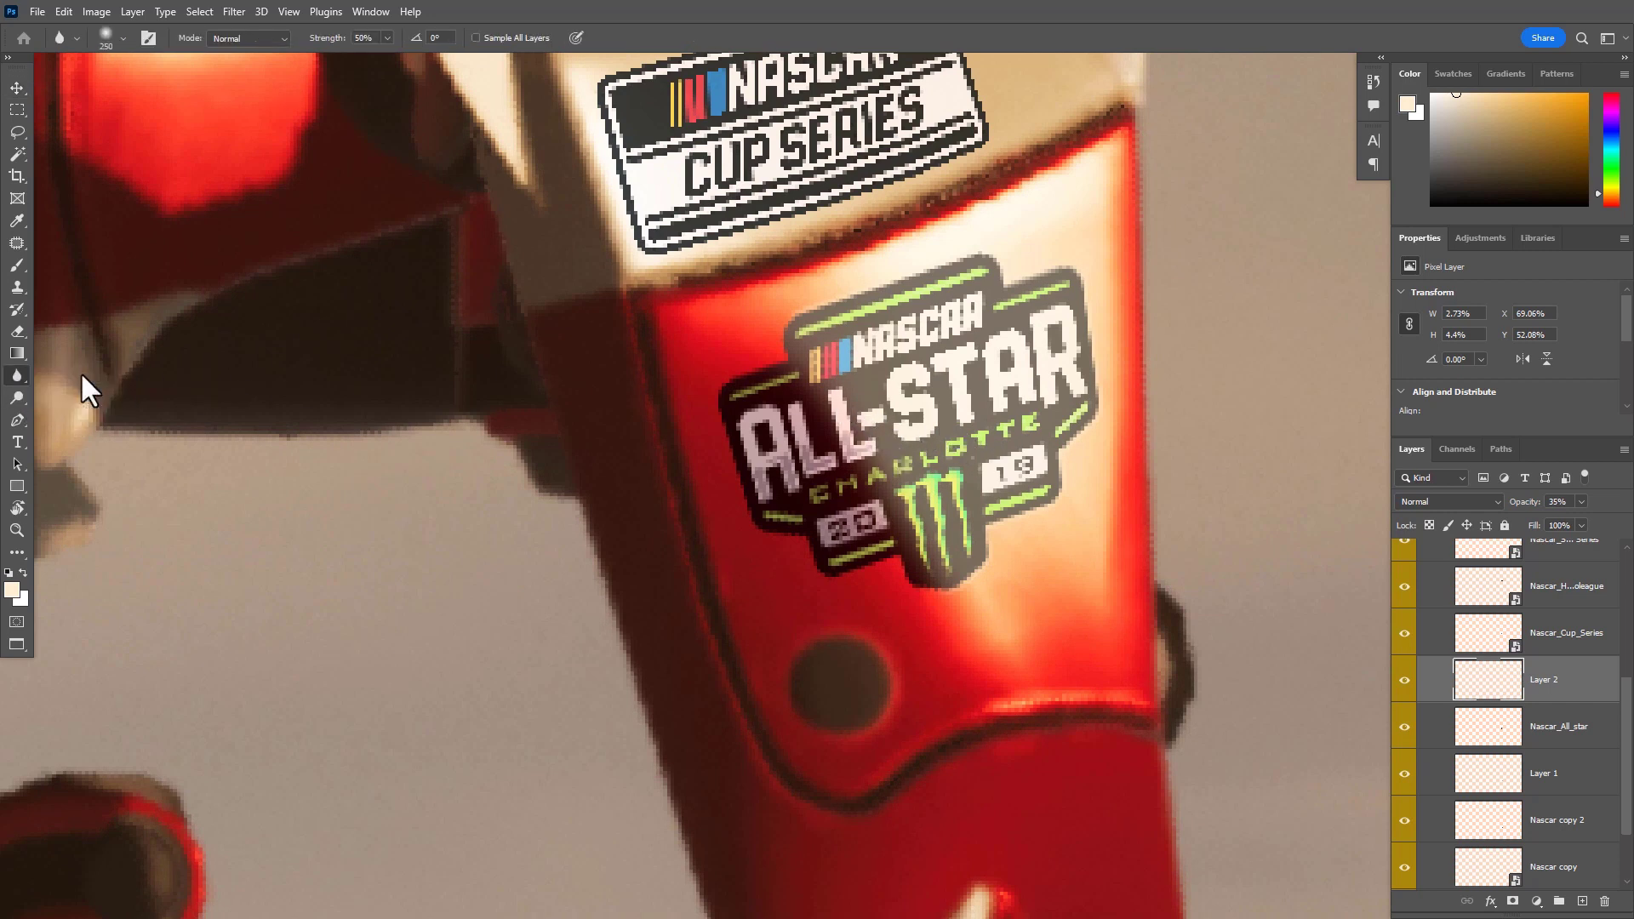
key([)
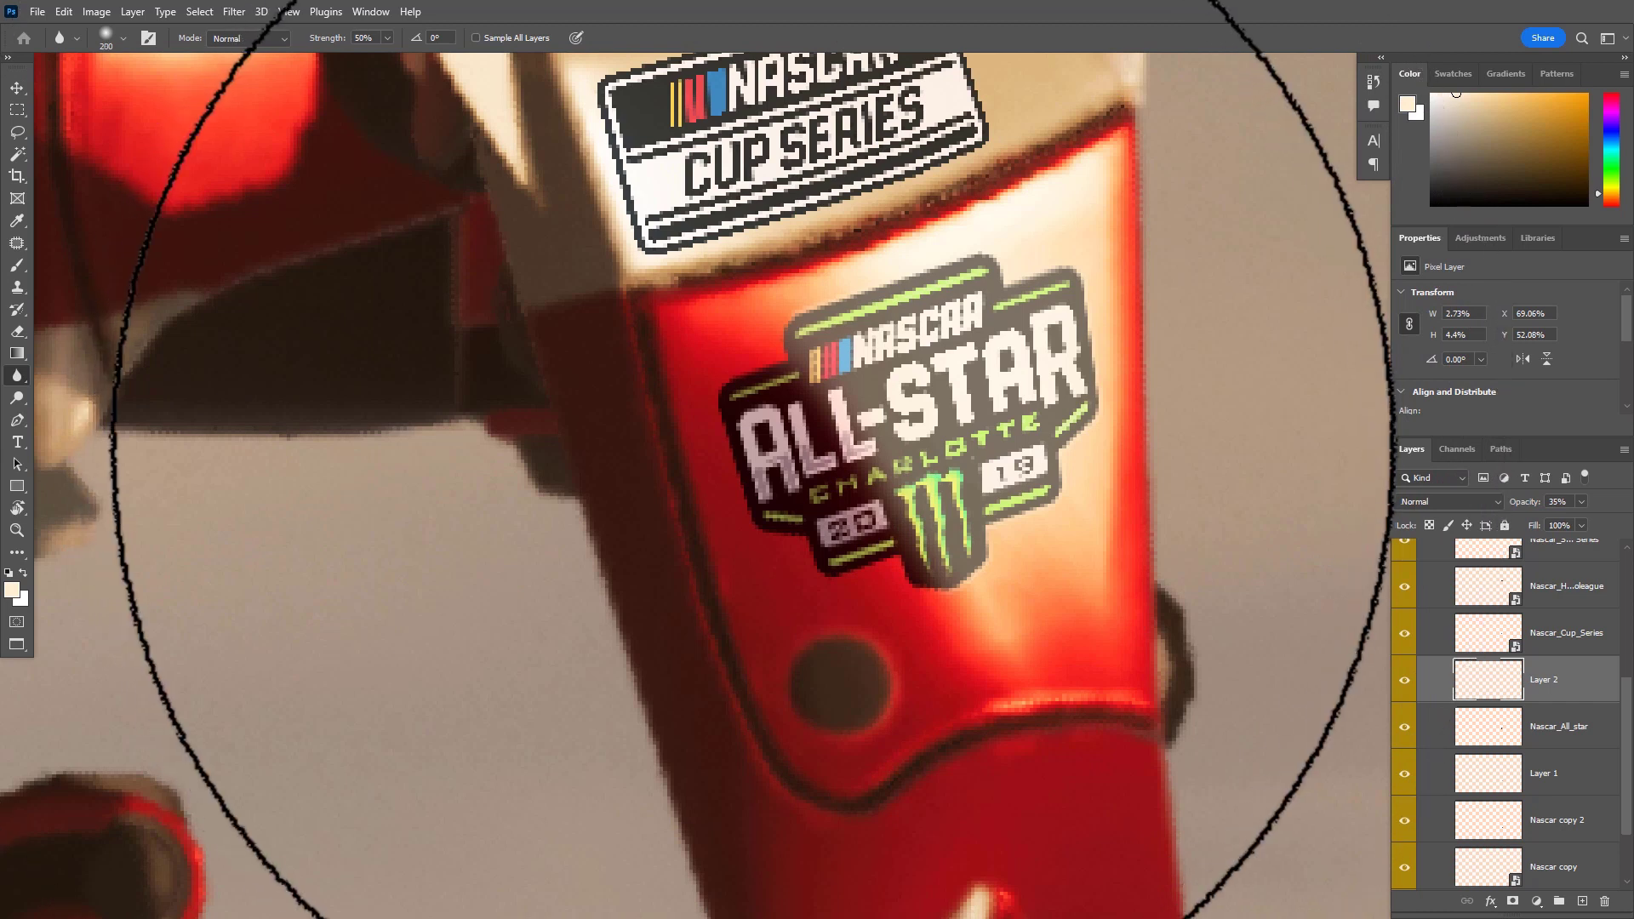
key([)
key([)
key([)
key([)
key([)
key([)
key([)
key([)
key([)
key([)
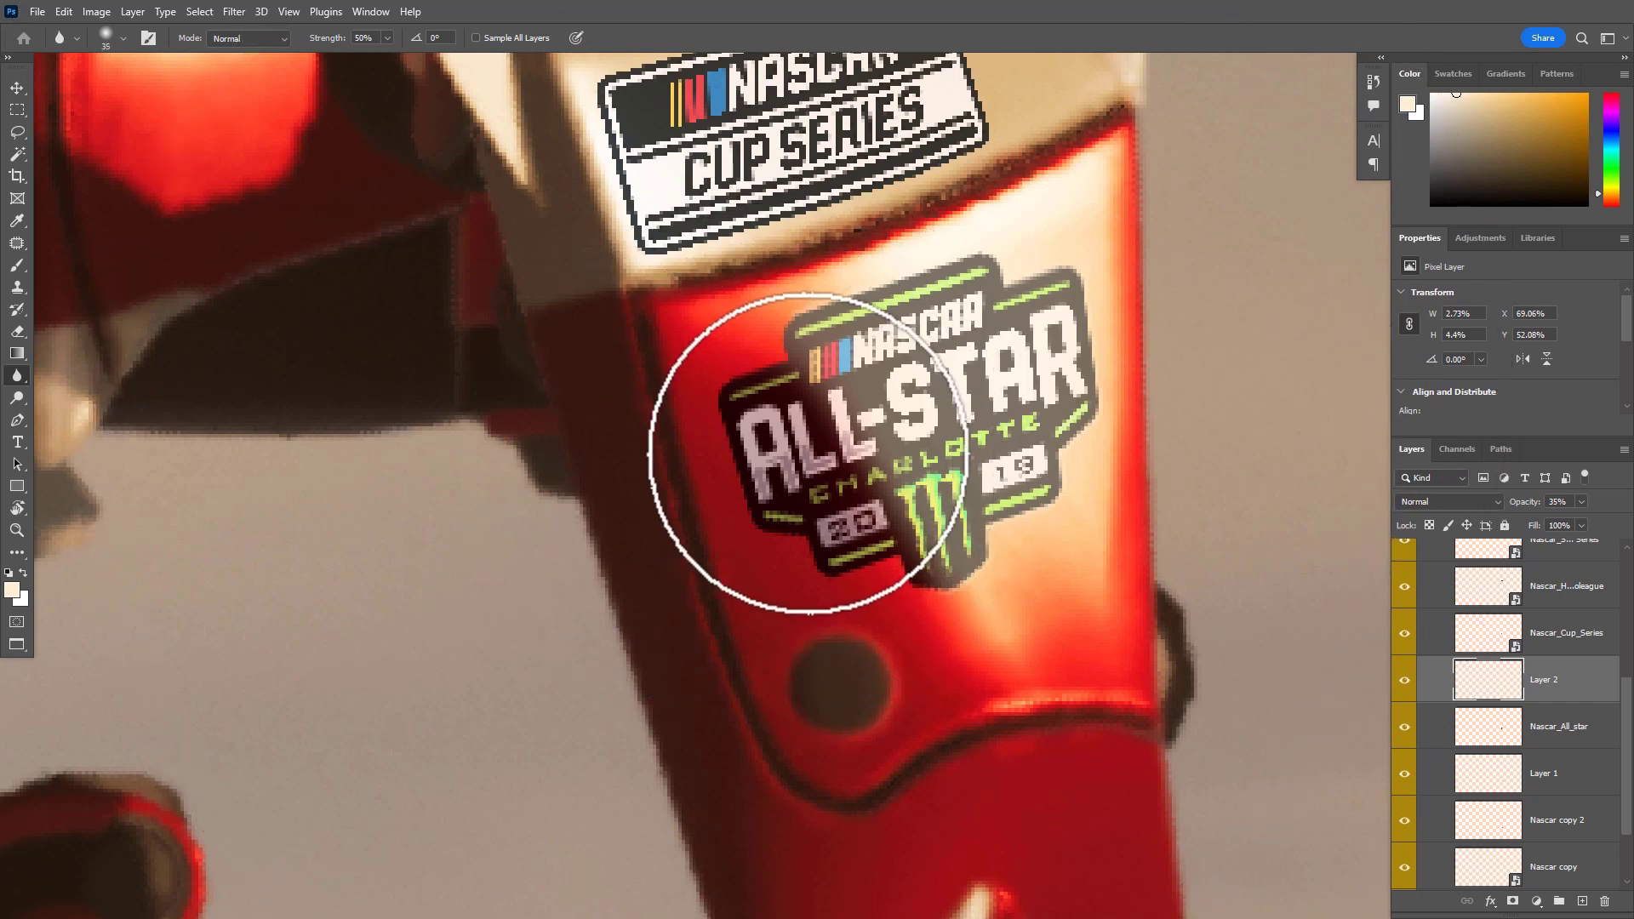
key([)
key([)
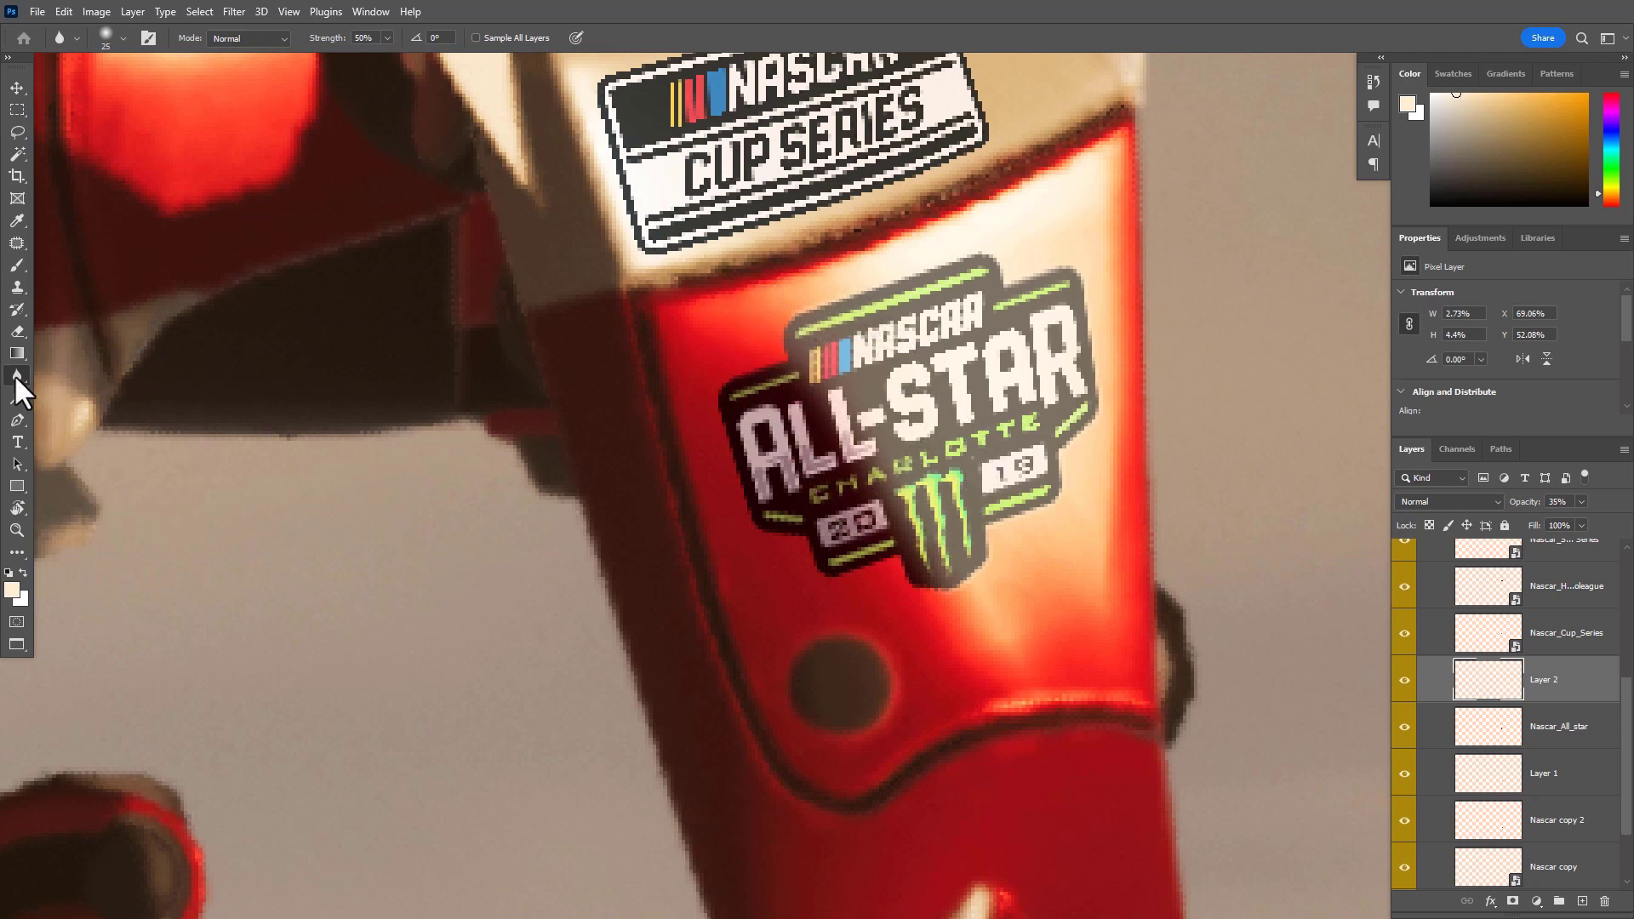
right_click(14, 375)
click(108, 374)
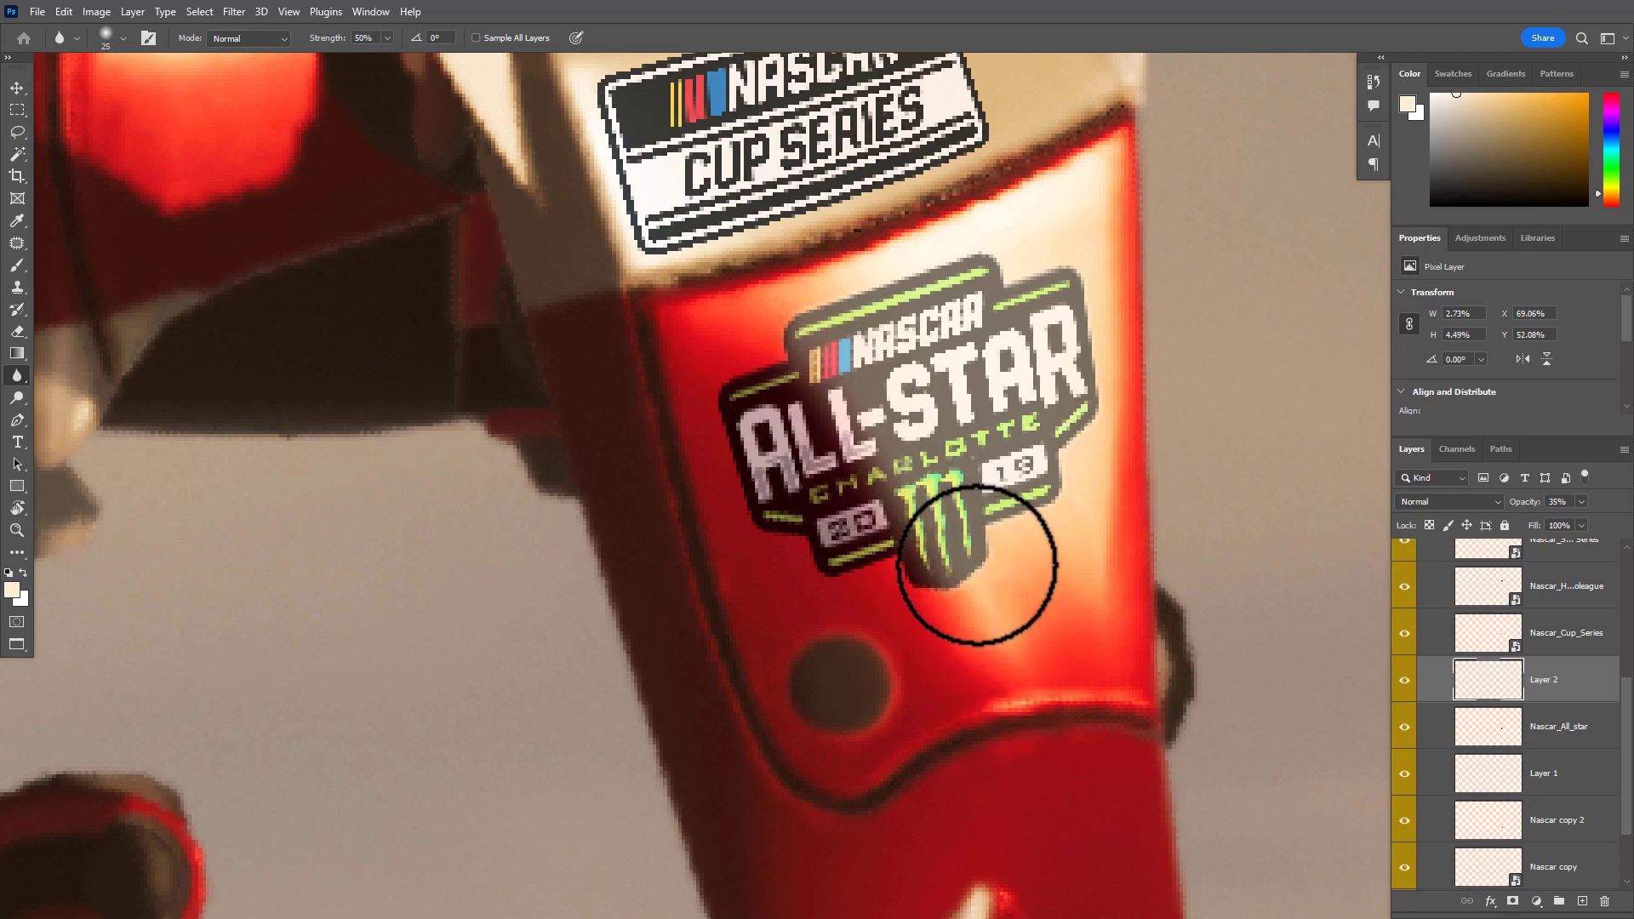
Raise the highlight layer's opacity to 100% and blur the highlight's upper left edge over the decal
key(v)
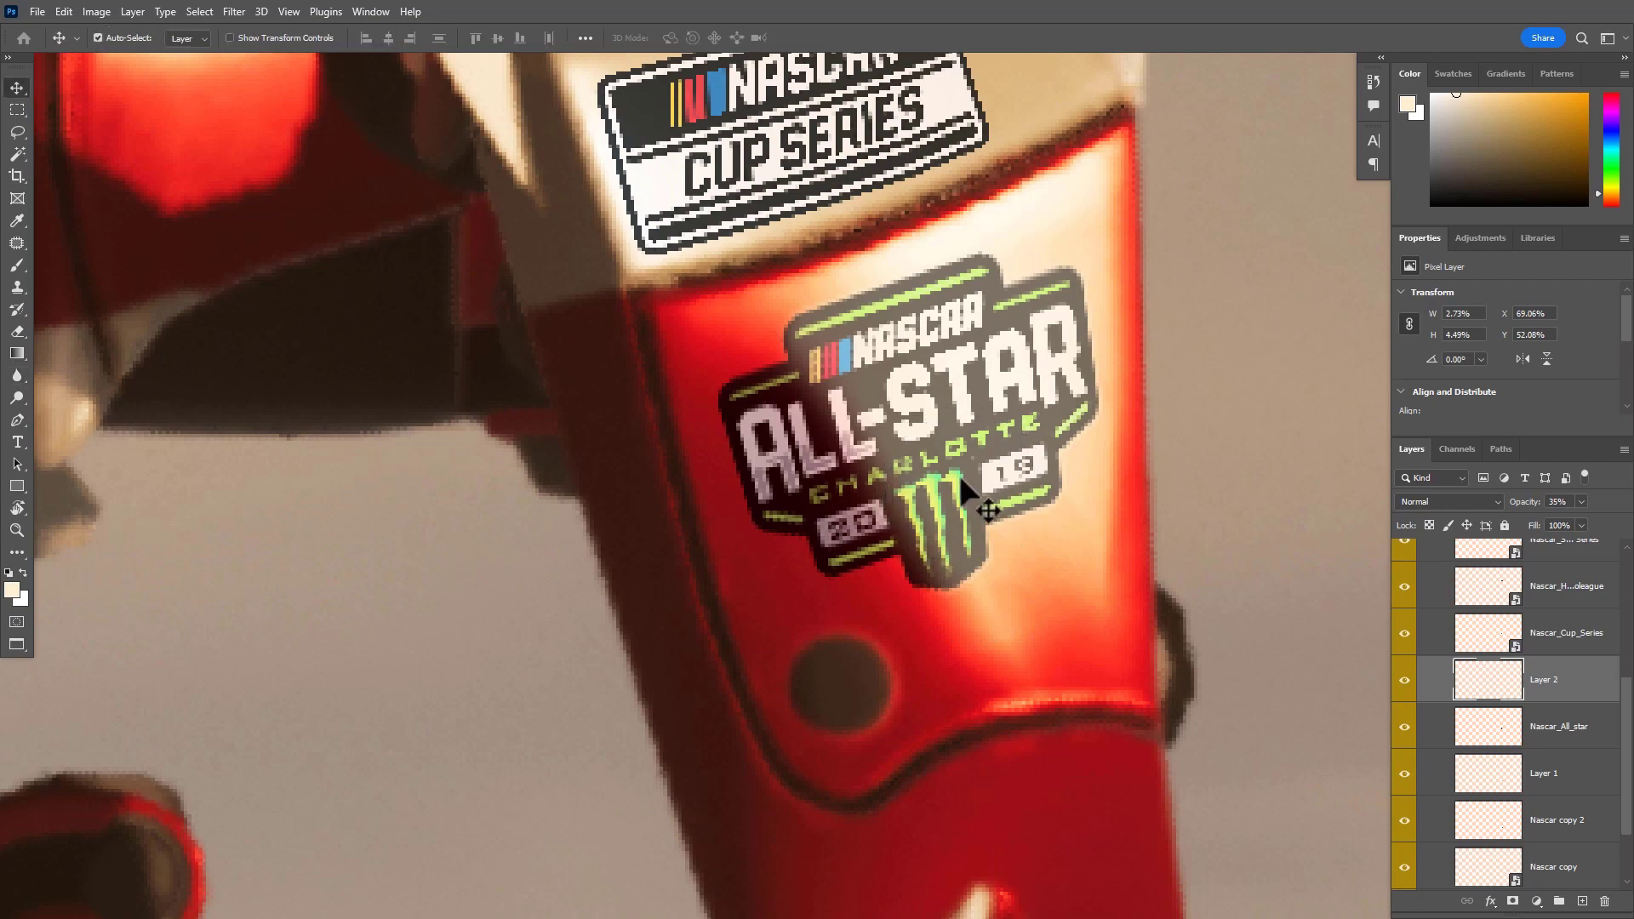
key(0)
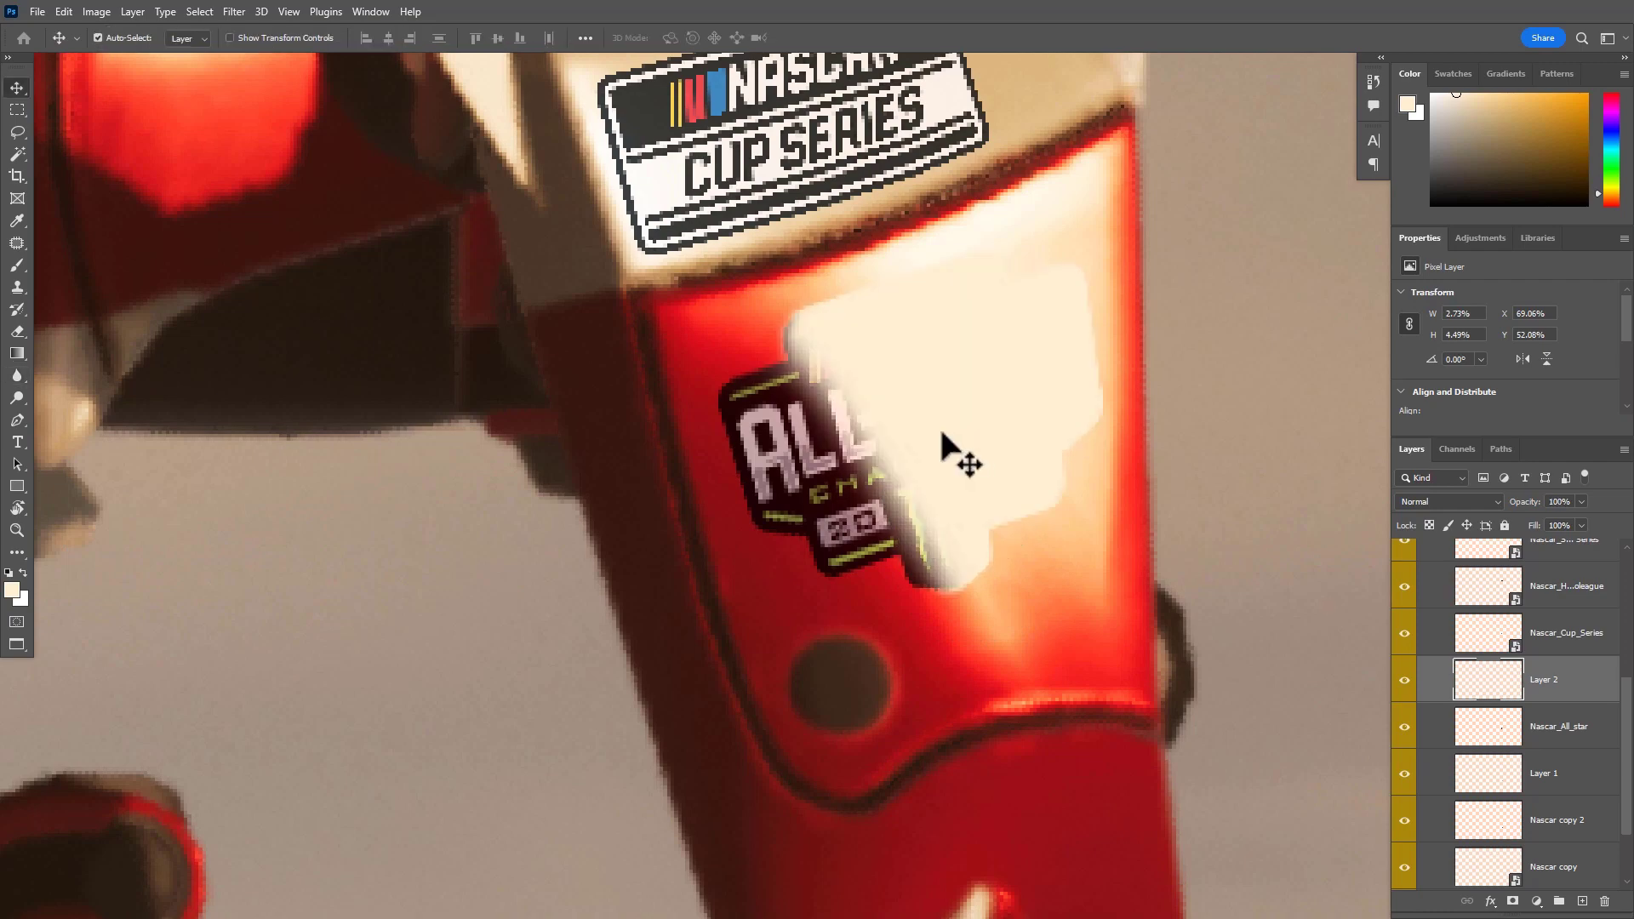
mouse_move(917, 372)
mouse_down()
mouse_move(952, 394)
mouse_move(933, 393)
mouse_up()
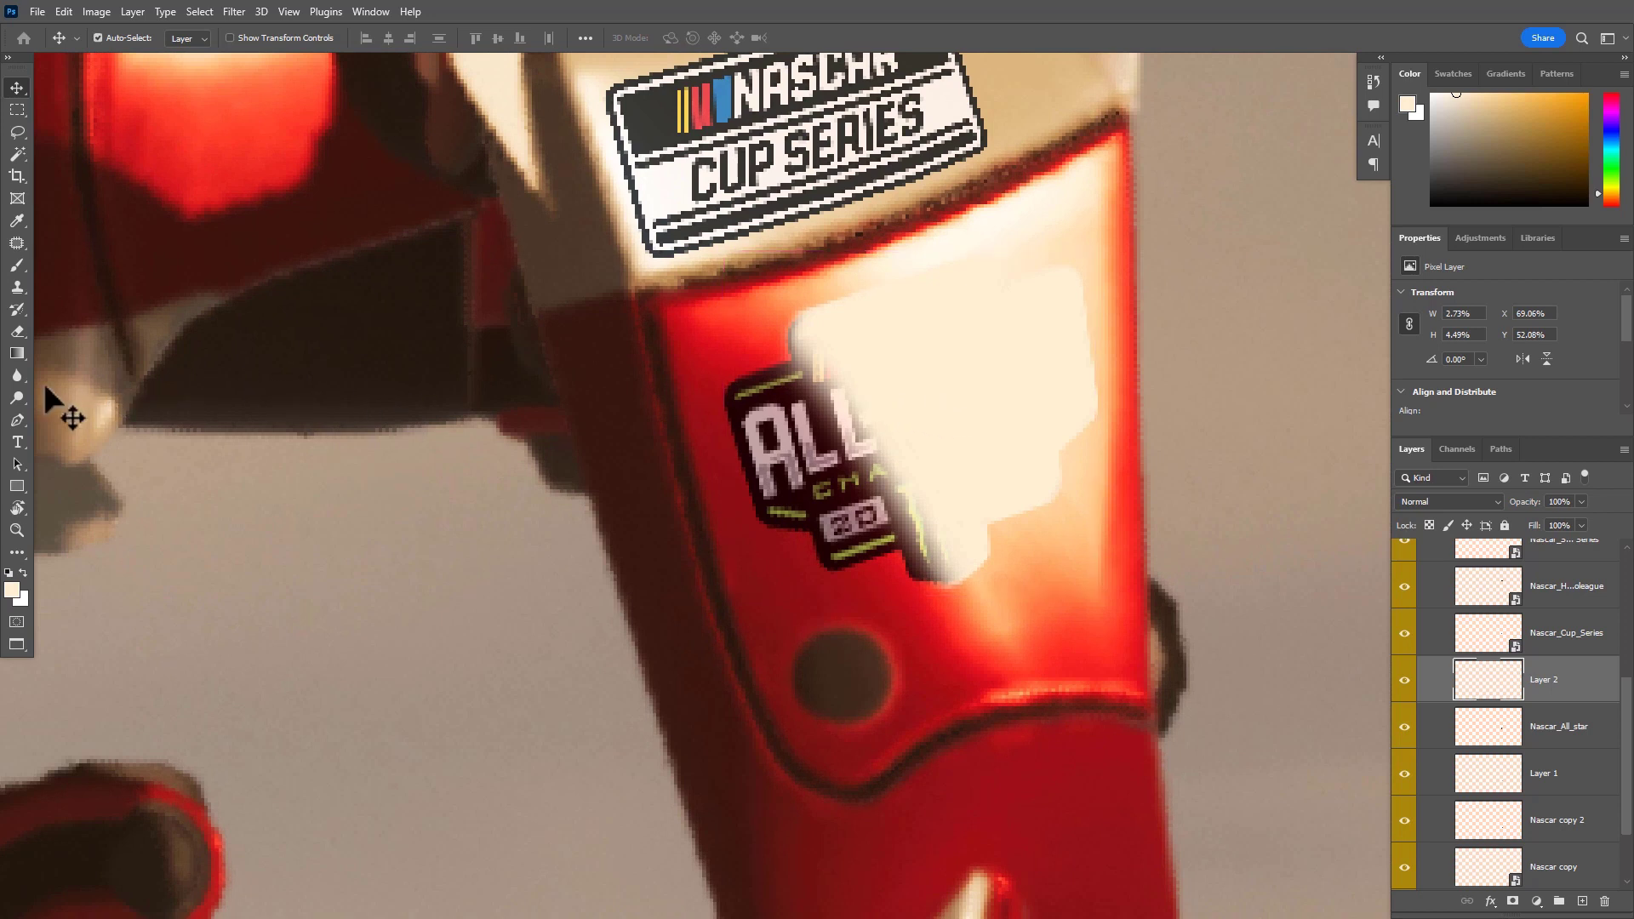
click(17, 375)
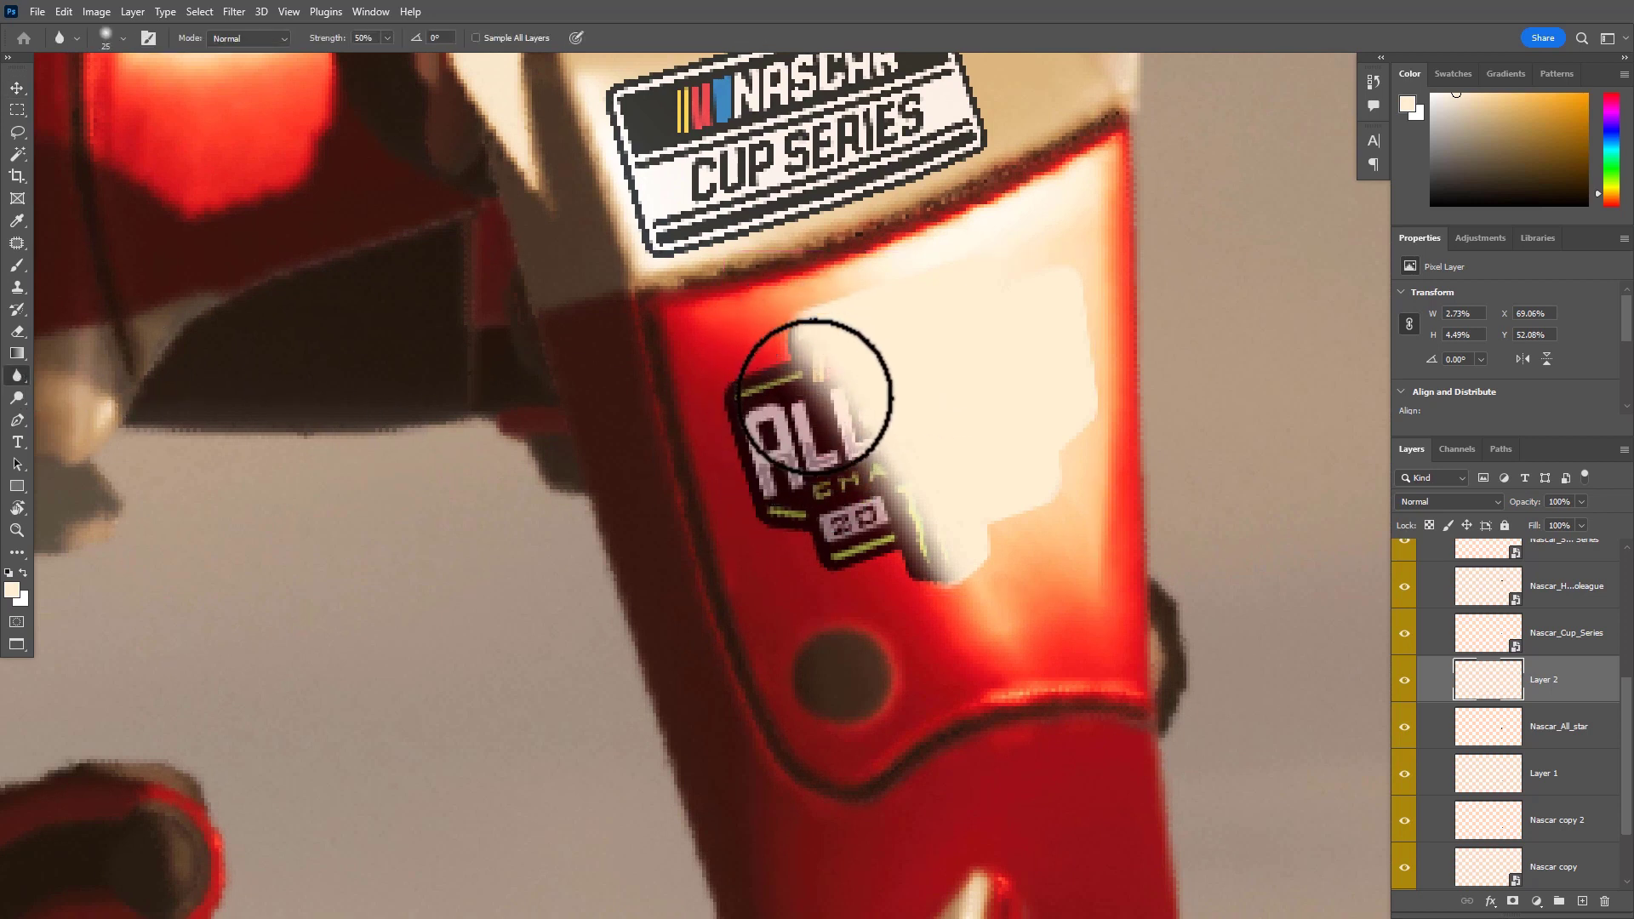
mouse_move(823, 379)
mouse_down()
mouse_move(783, 325)
mouse_move(943, 561)
mouse_move(920, 565)
mouse_move(871, 470)
mouse_move(896, 477)
mouse_move(920, 551)
mouse_move(852, 441)
mouse_move(926, 580)
mouse_move(898, 485)
mouse_move(925, 551)
mouse_move(817, 379)
mouse_up()
Try painting a cream patch just left of the All-Star decal and softening its edges with the Blur tool
key(b)
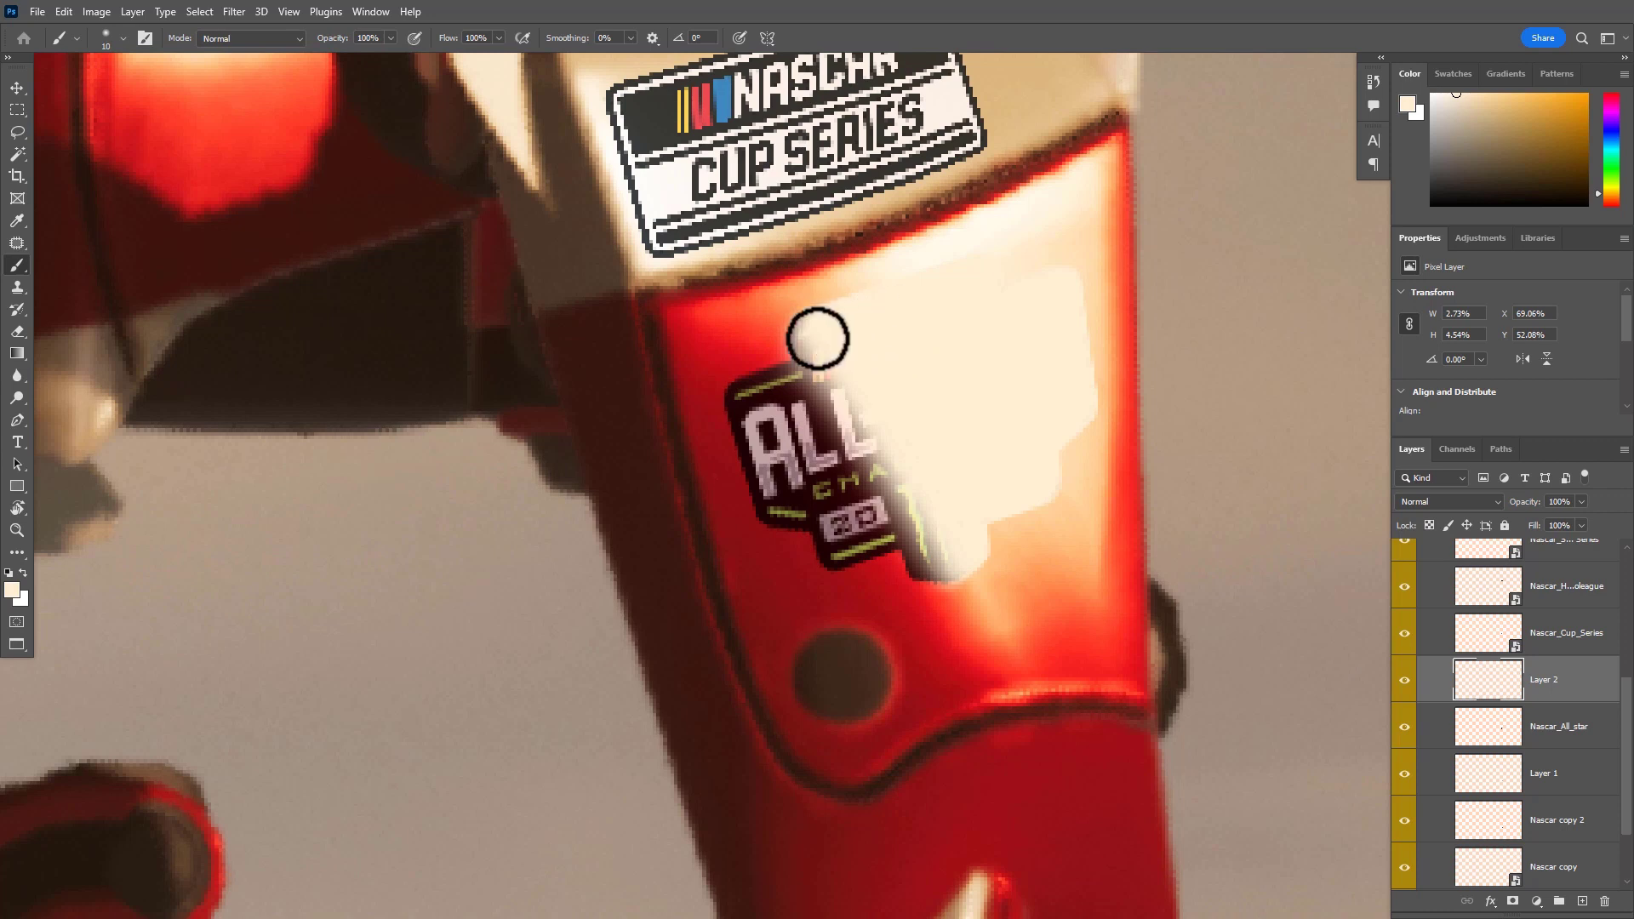
mouse_move(810, 325)
mouse_down()
mouse_move(698, 358)
mouse_move(752, 363)
mouse_move(731, 387)
mouse_move(720, 366)
mouse_move(756, 387)
mouse_move(746, 430)
mouse_move(688, 447)
mouse_move(742, 448)
mouse_move(714, 499)
mouse_up()
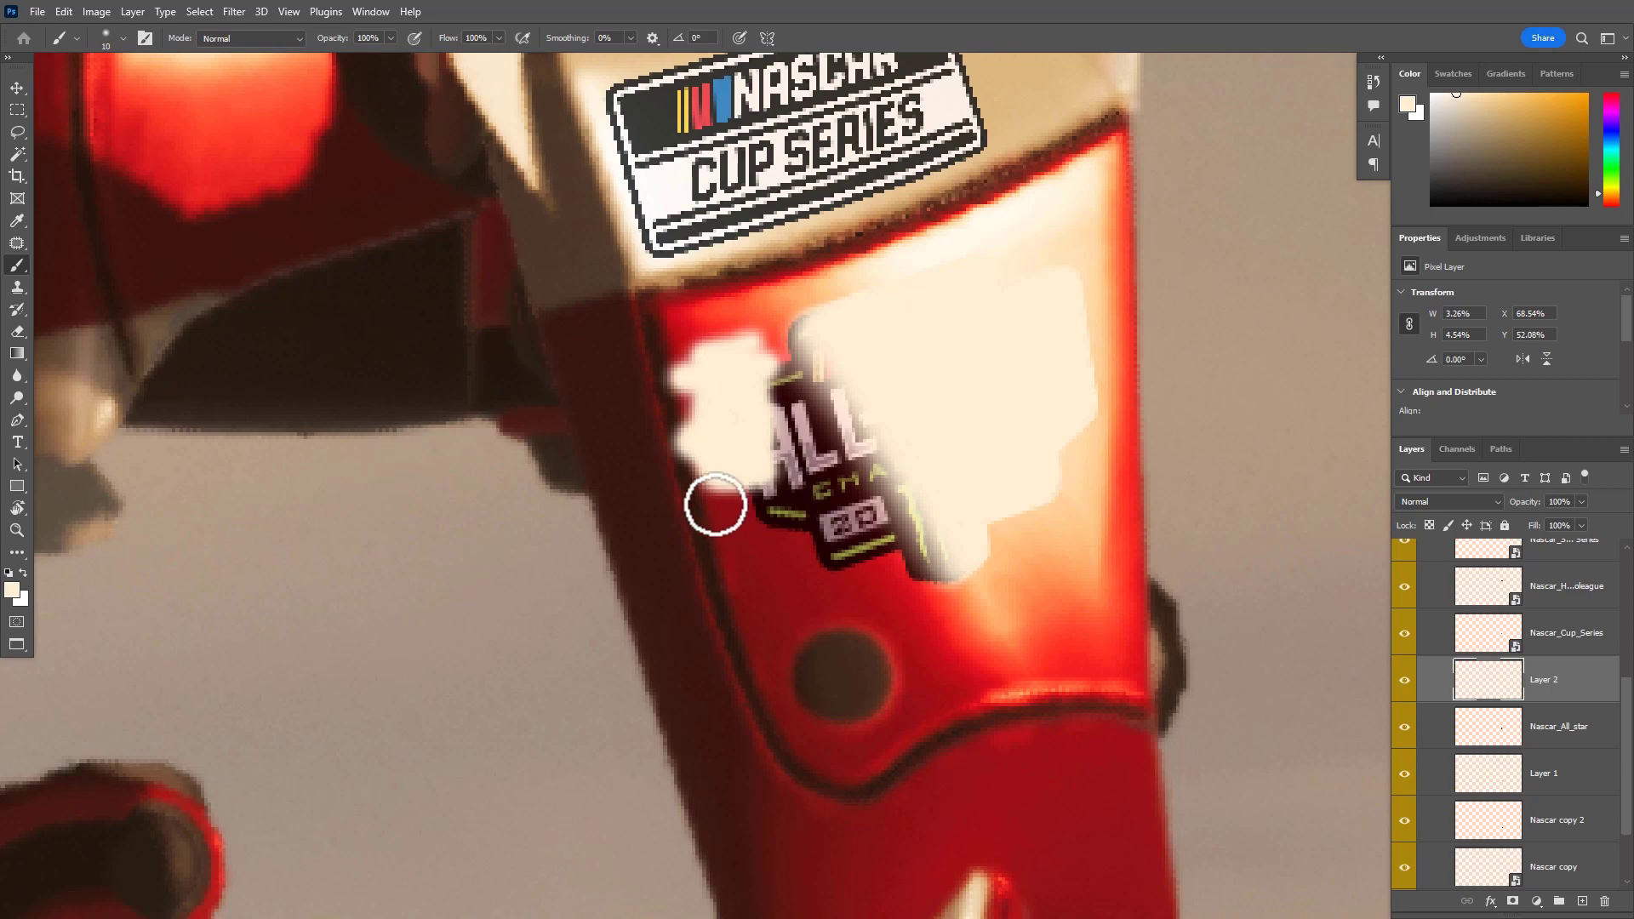
click(17, 375)
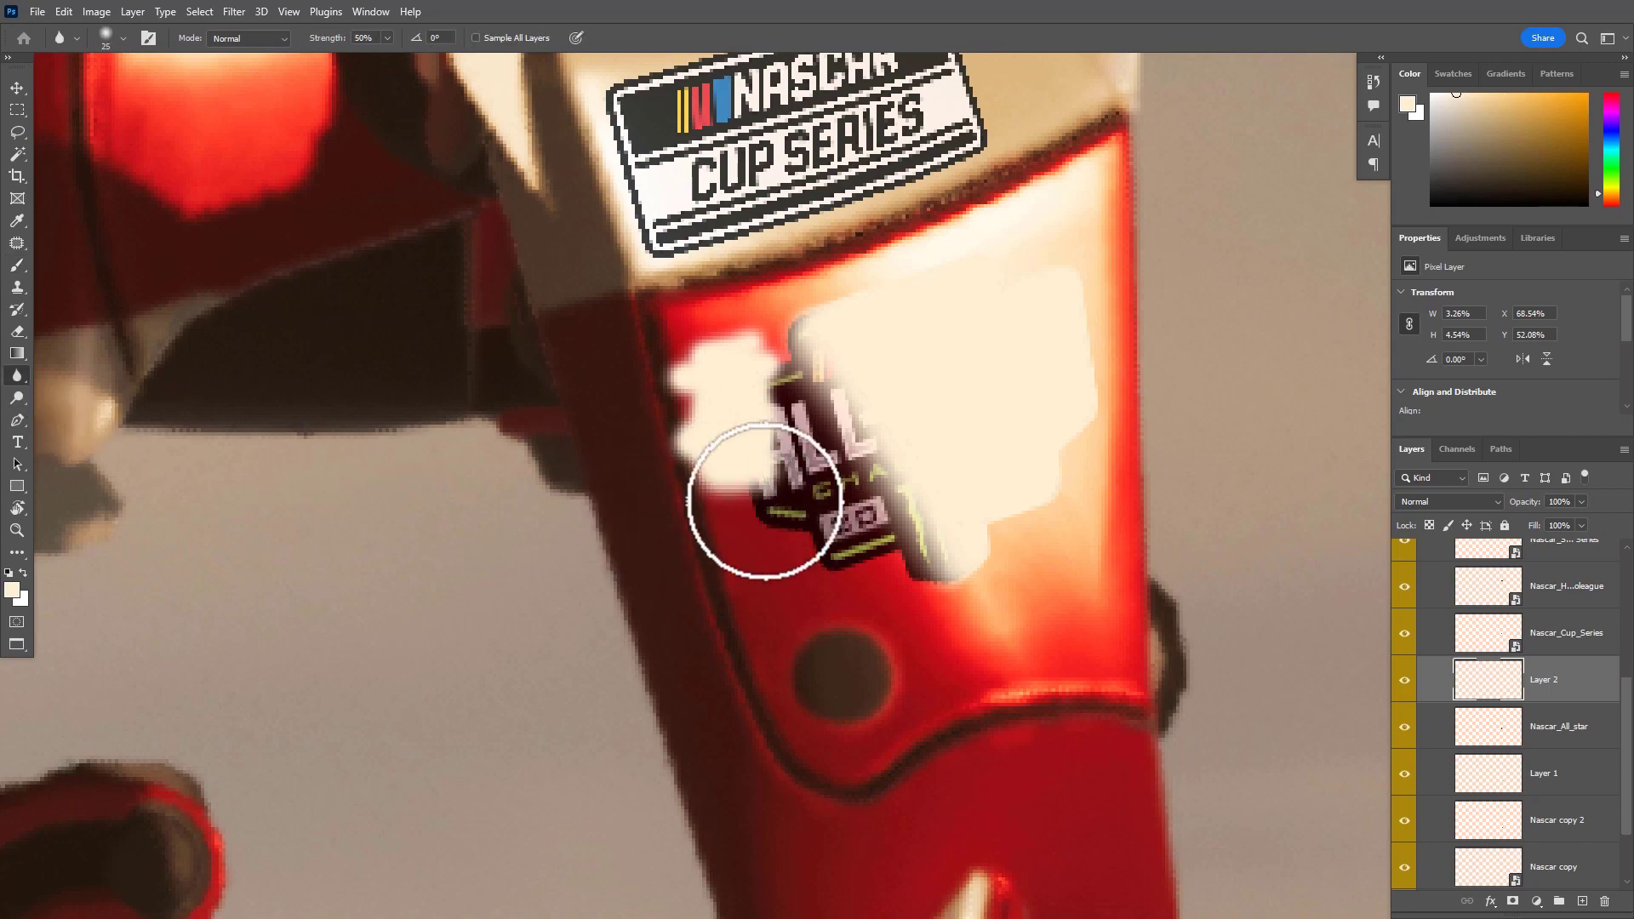
drag(738, 489, 824, 506)
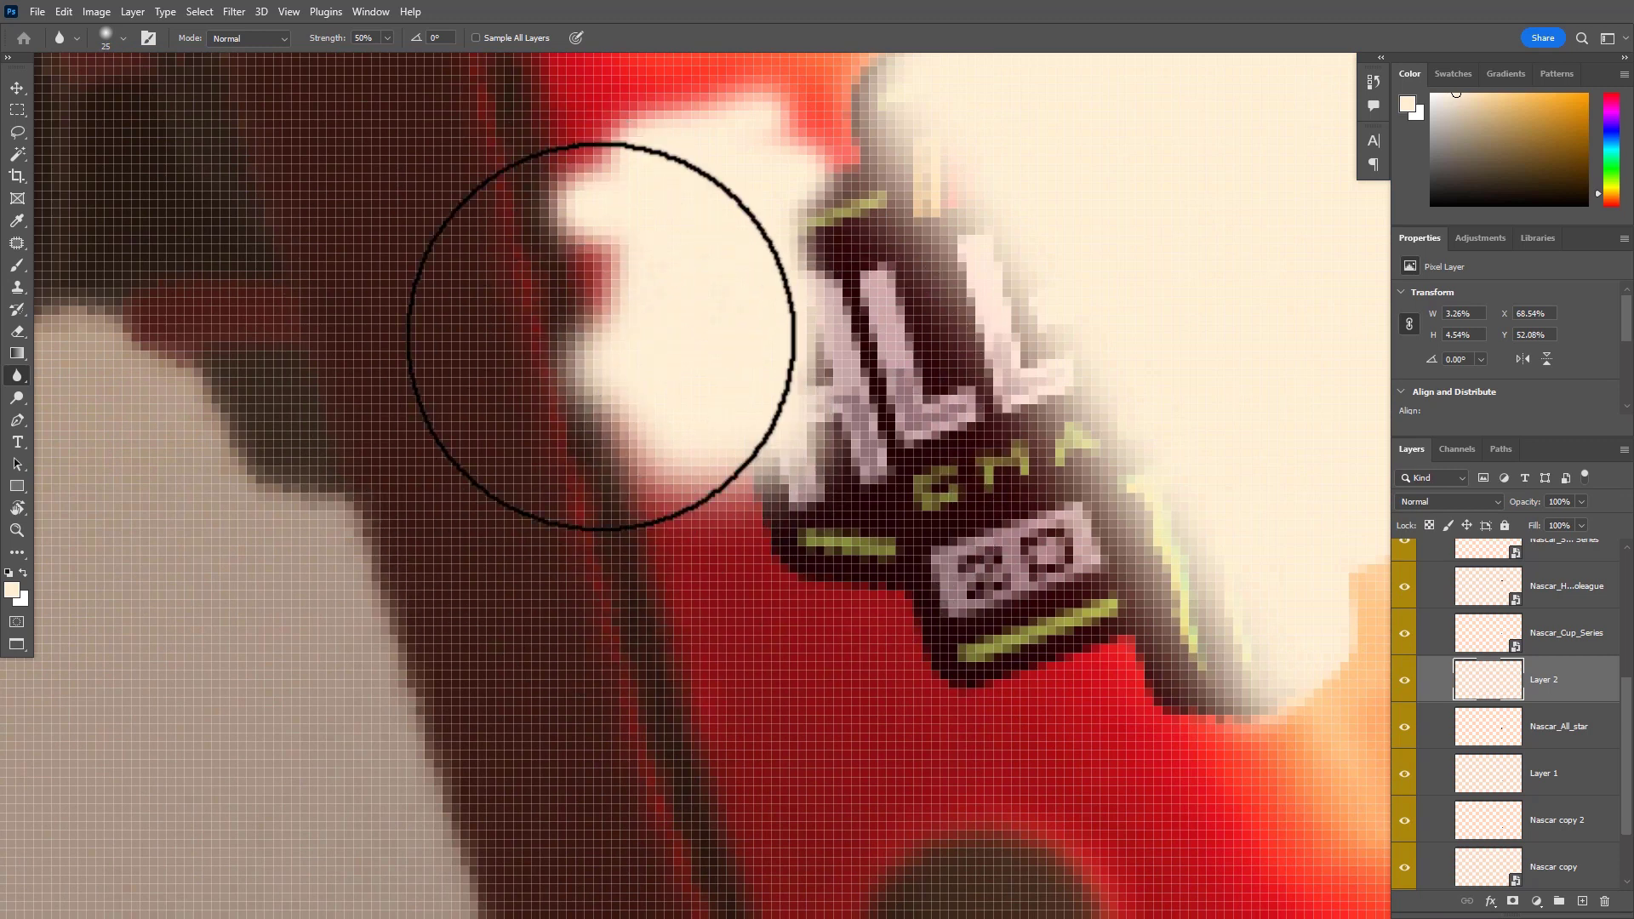
Undo the blur strokes and the cream test patch beside the All-Star decal
key(ctrl+z)
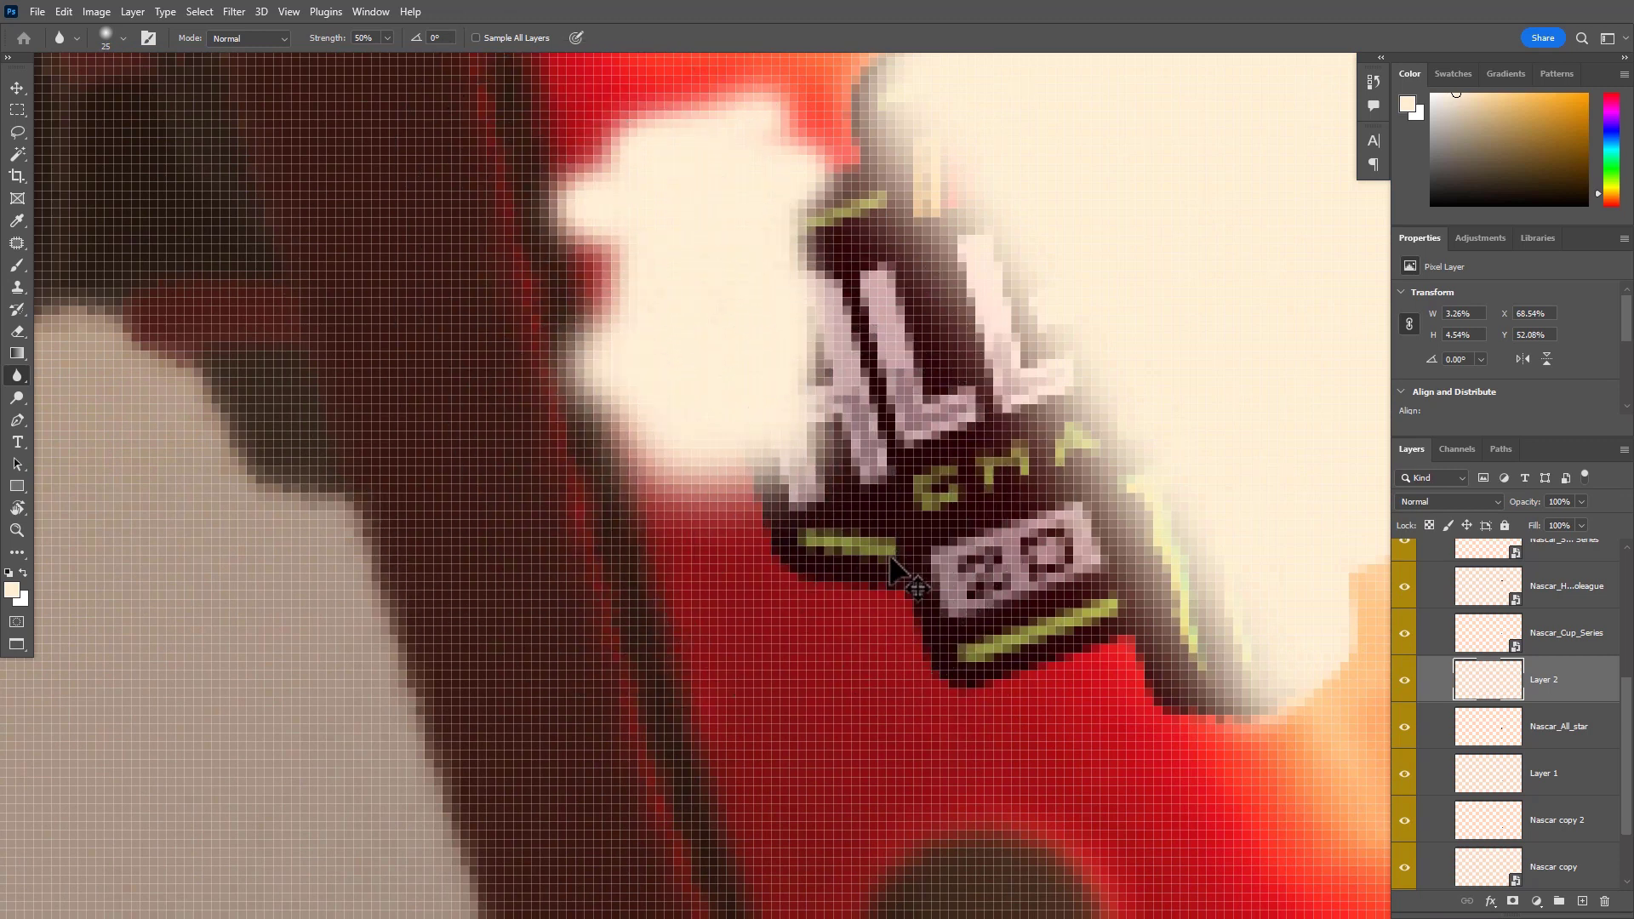
key(ctrl+z)
key(ctrl+z)
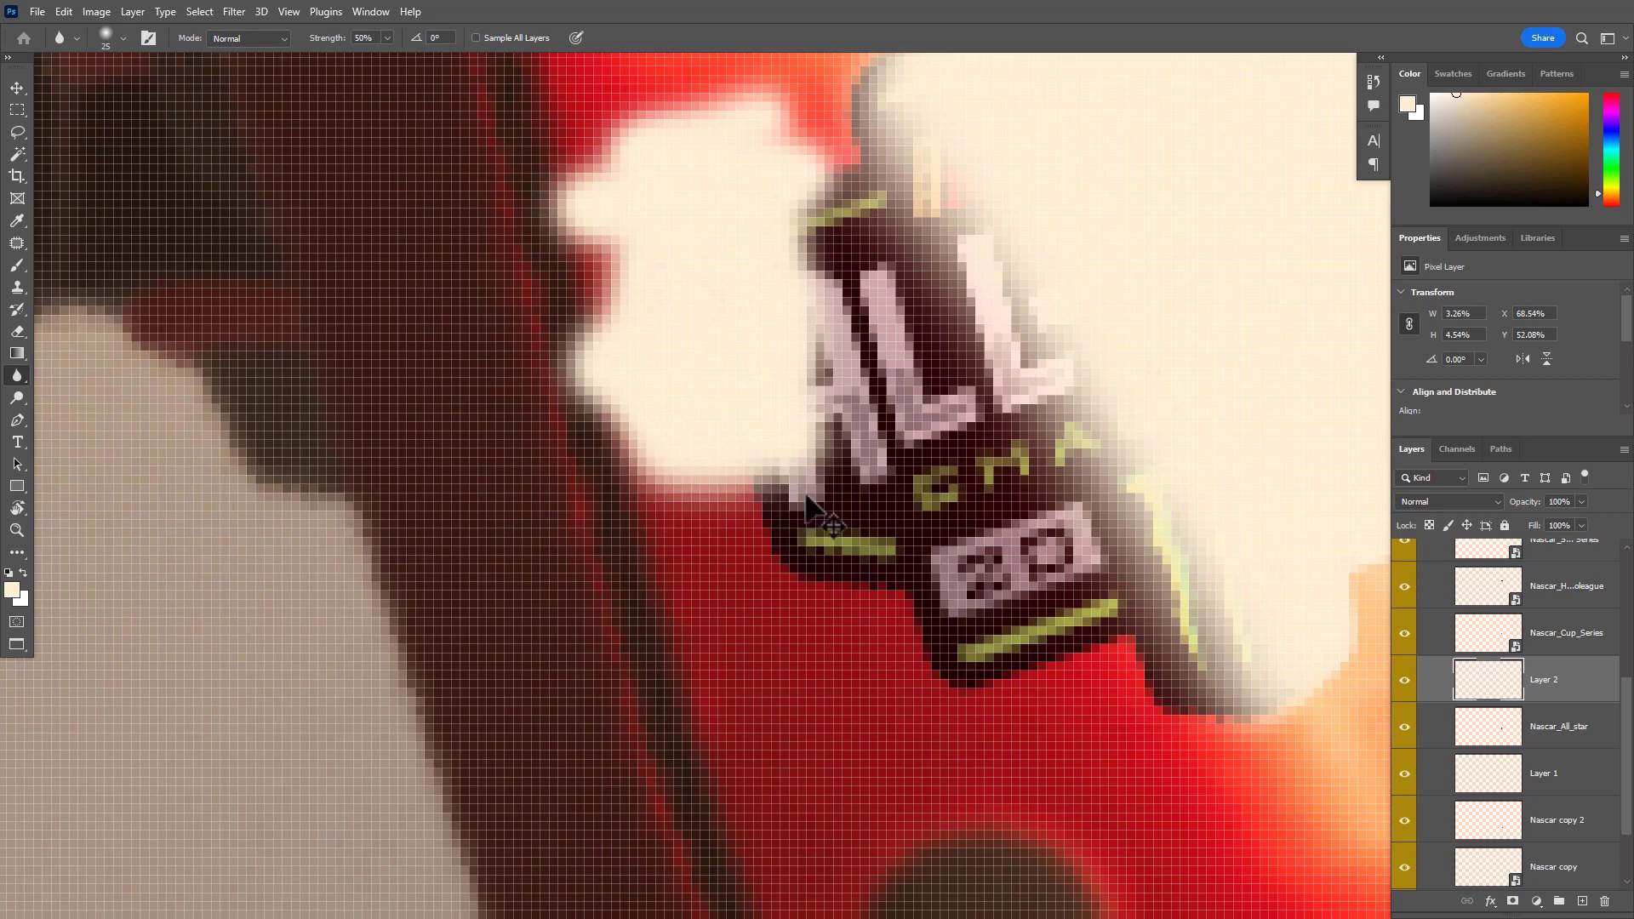
drag(1137, 632, 1043, 638)
key(ctrl+z)
drag(1175, 524, 964, 551)
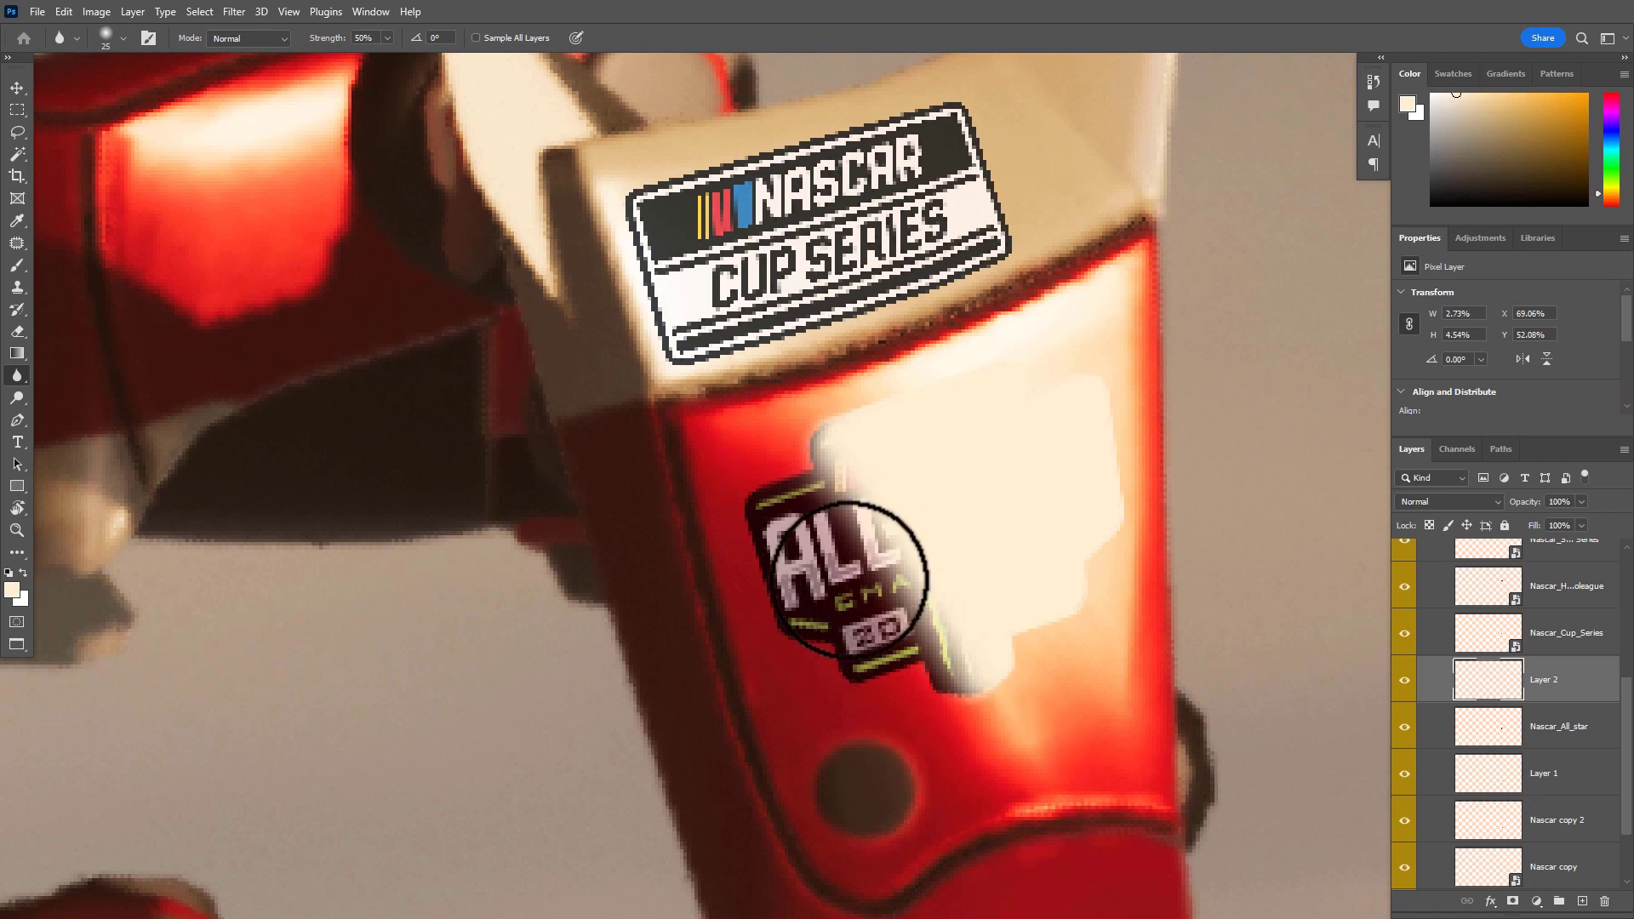
Try stretching the cream highlight leftward with Free Transform to about 105.7% width
key(v)
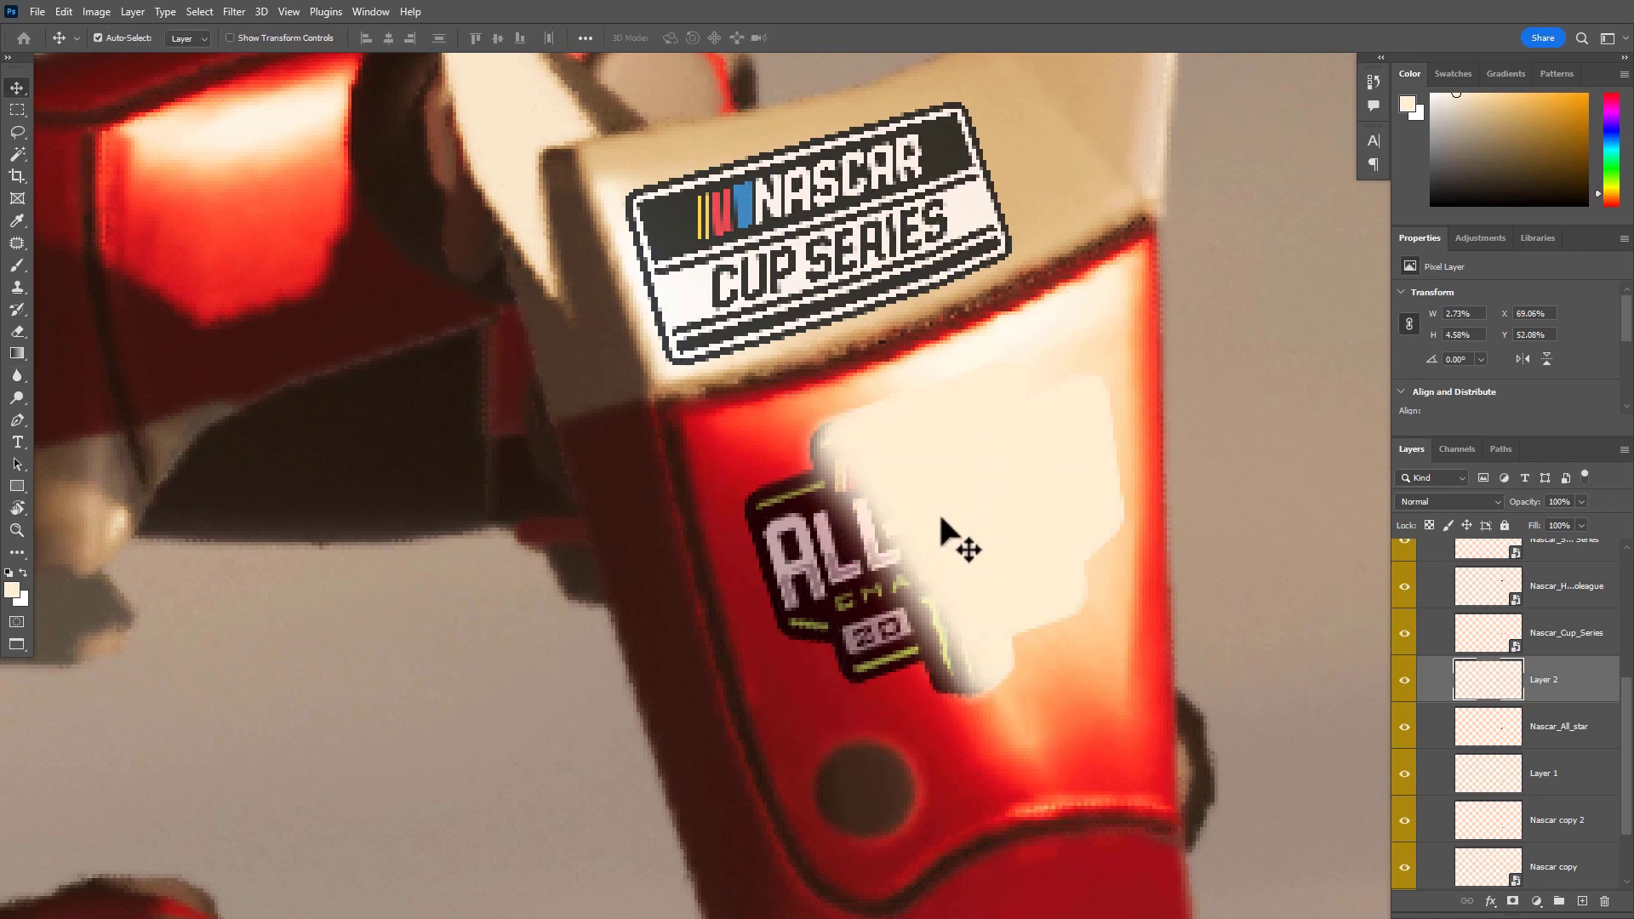
key(ctrl+t)
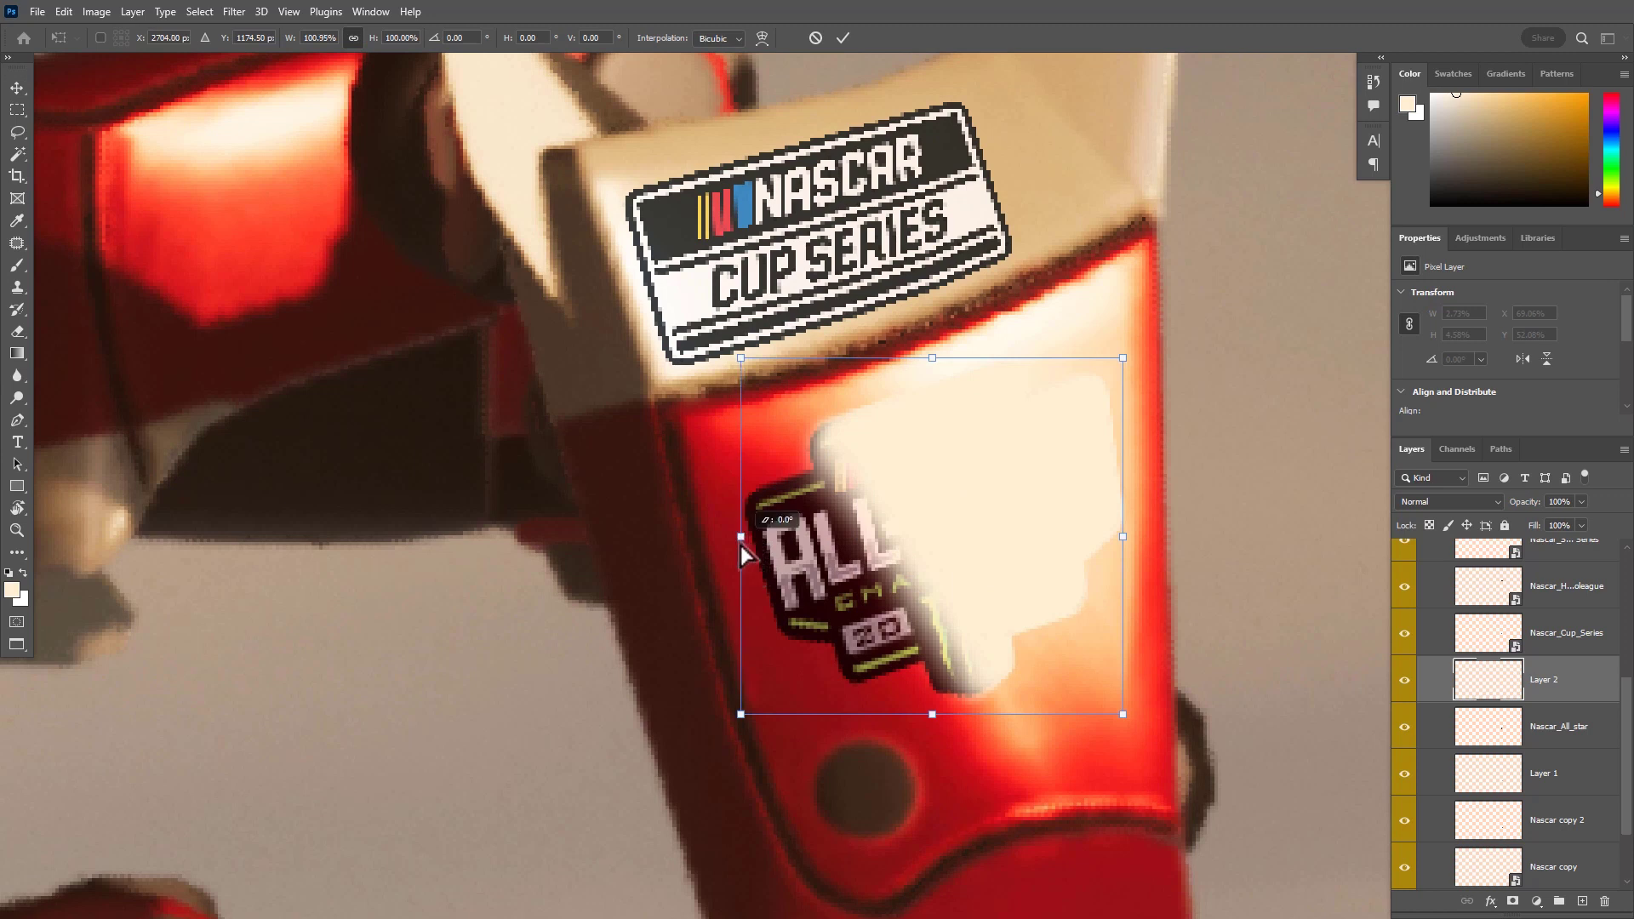
drag(740, 549, 722, 548)
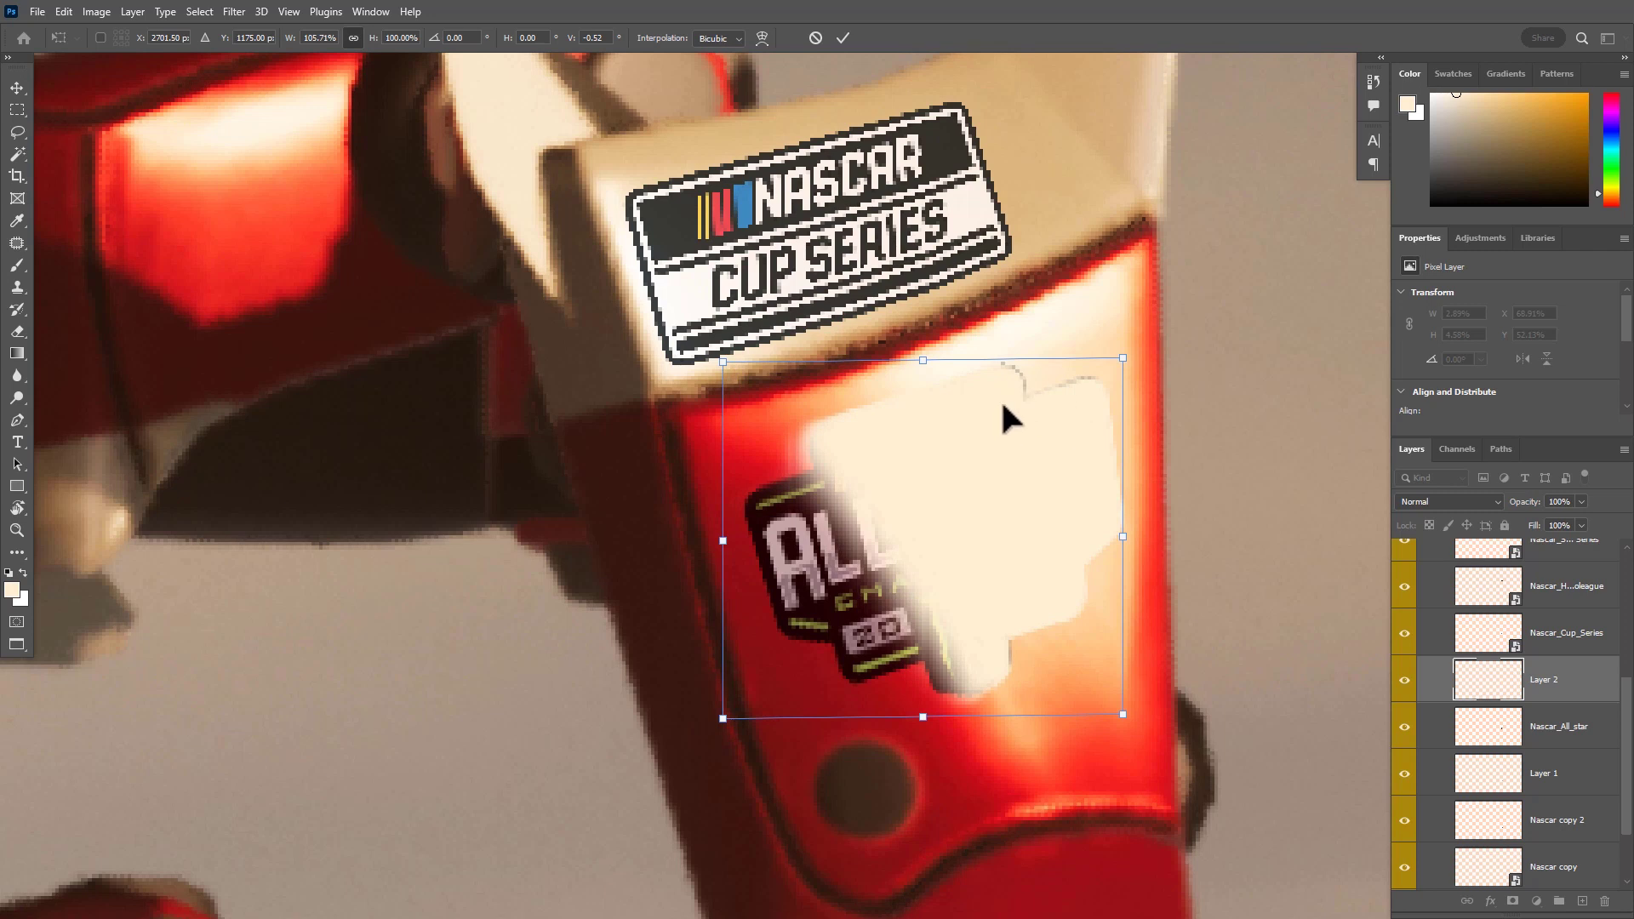
key(Return)
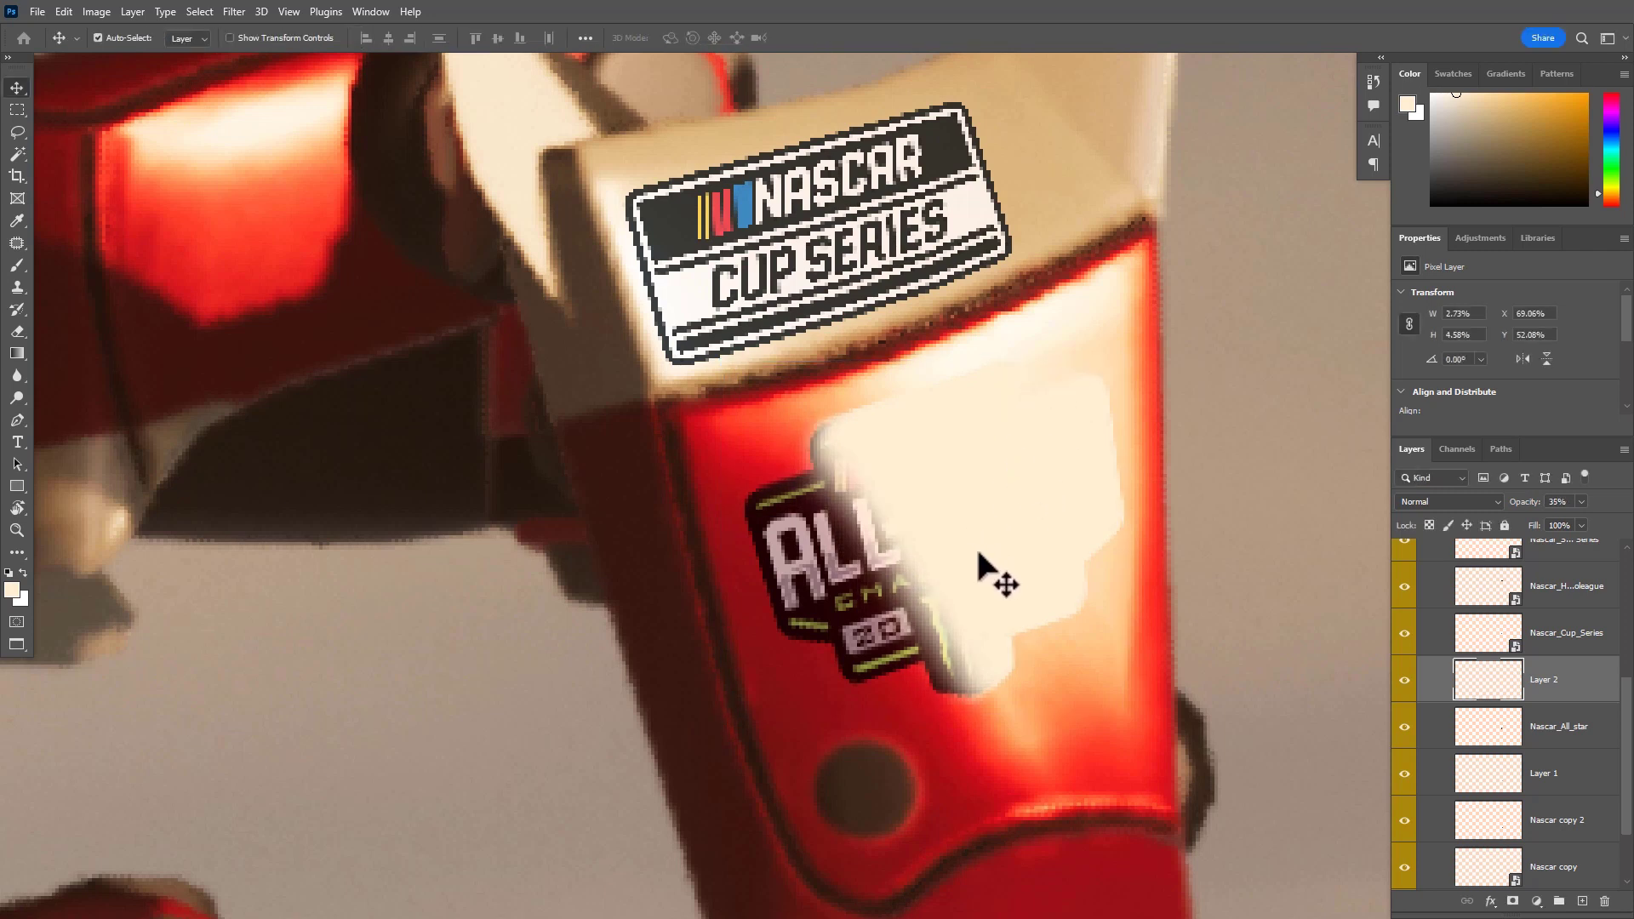
Examine the highlighted All-Star decal against the whole robot and again up close
drag(1062, 610, 920, 638)
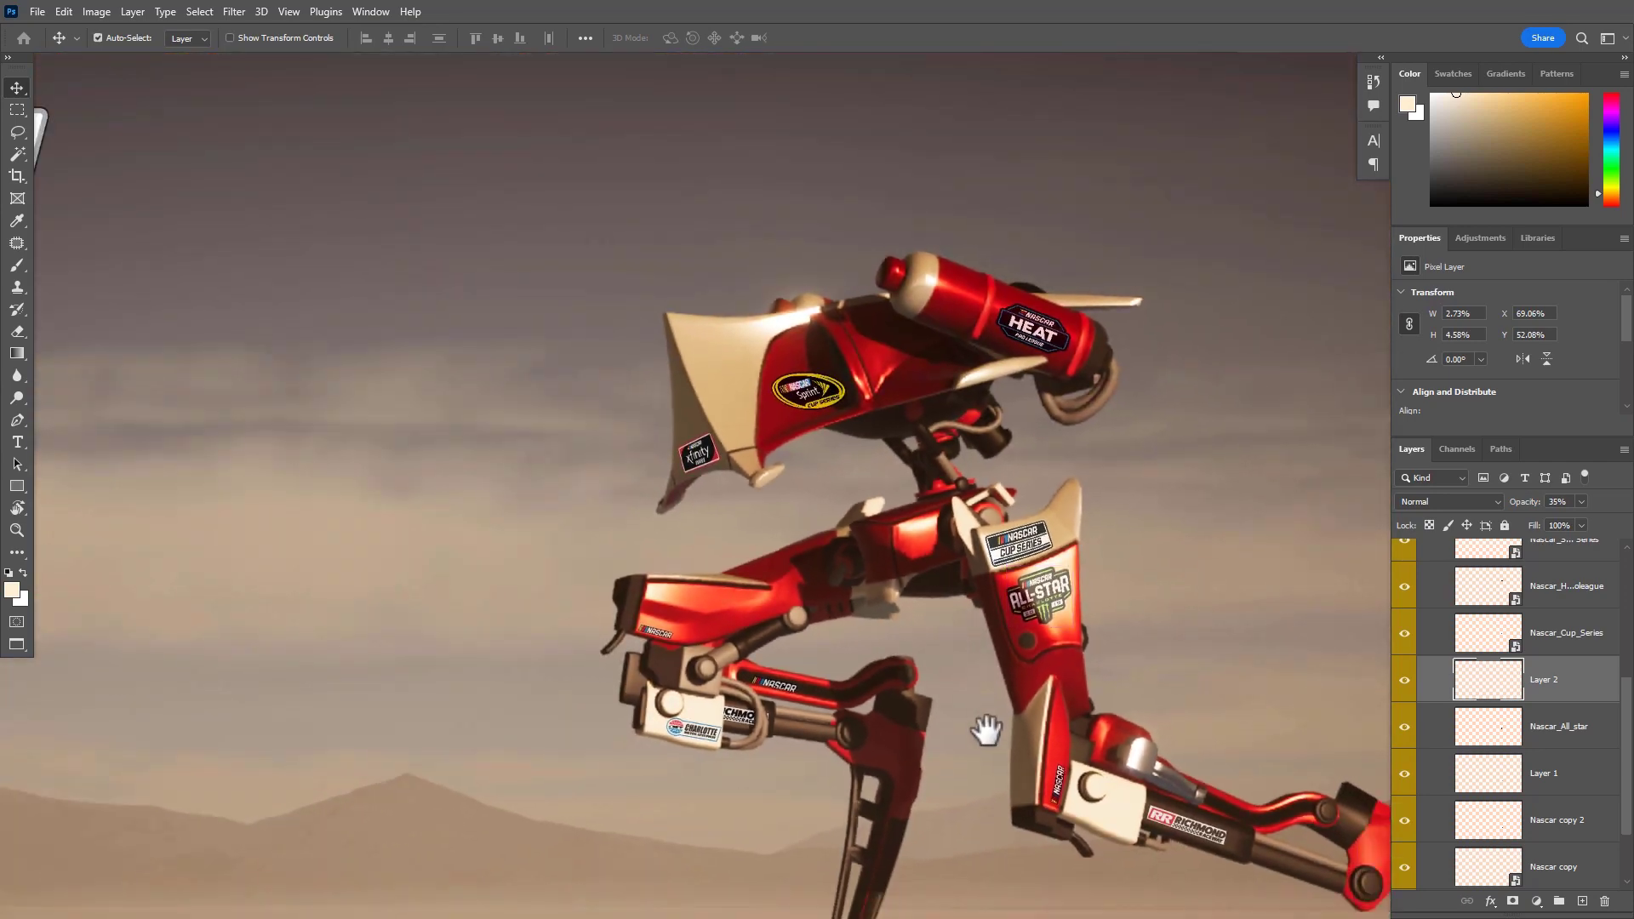
drag(987, 729, 827, 592)
drag(1008, 753, 936, 721)
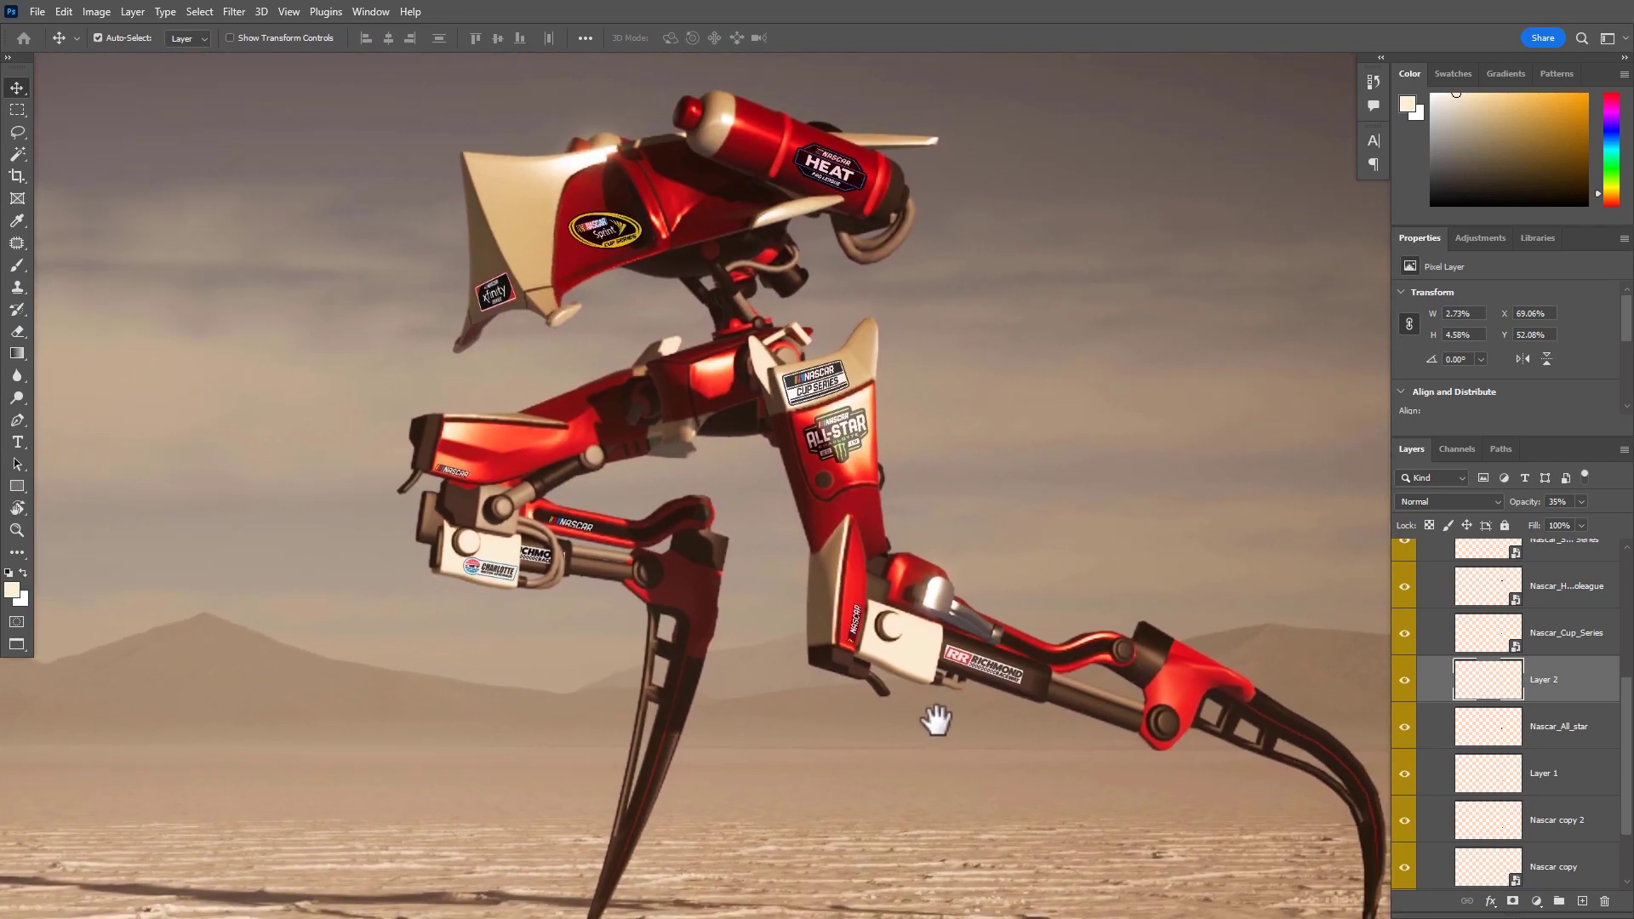
drag(852, 424, 959, 452)
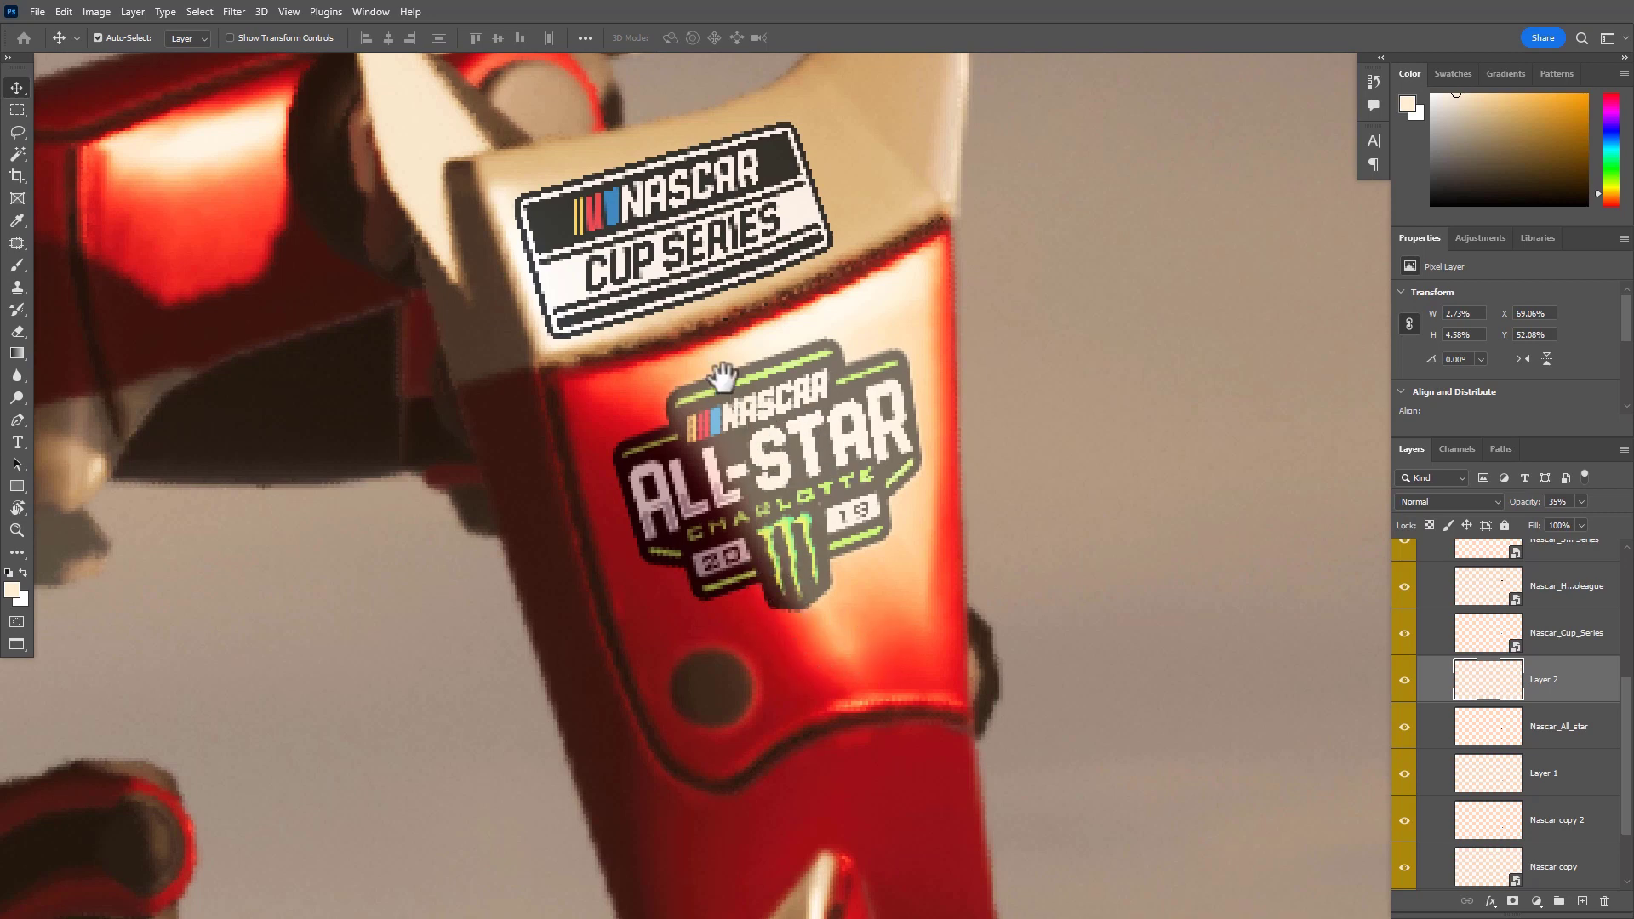
scroll(722, 375, down, 4)
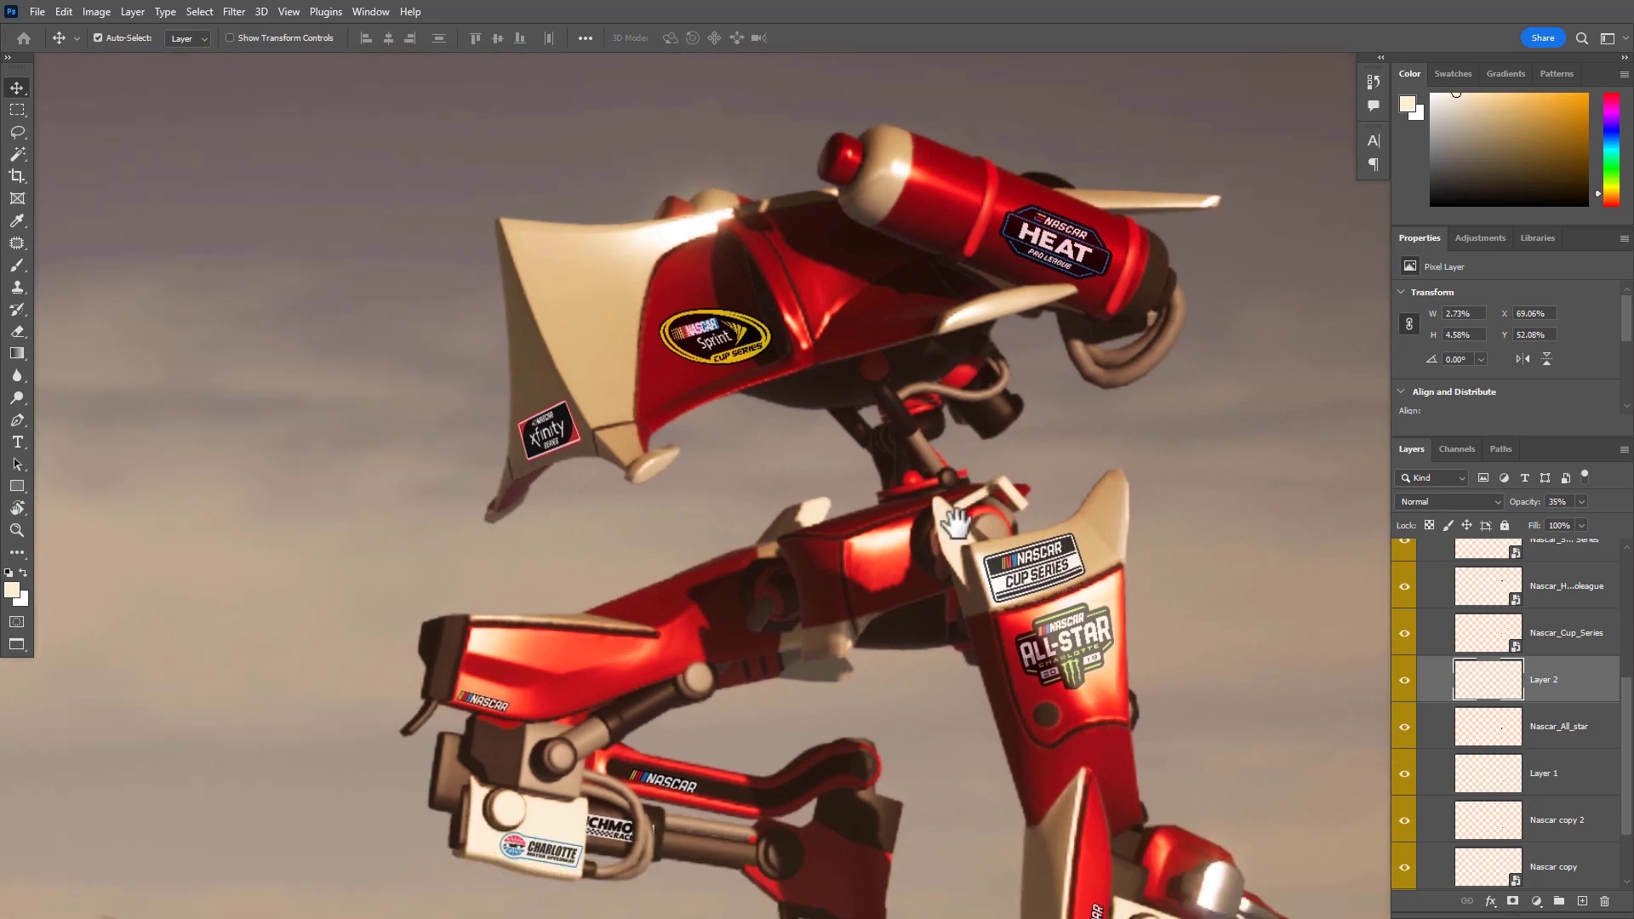
Add a new layer above the Nascar Sprint Cup Series decal layer and enlarge the brush to 35 px
drag(954, 522, 1002, 539)
drag(788, 357, 868, 371)
click(827, 344)
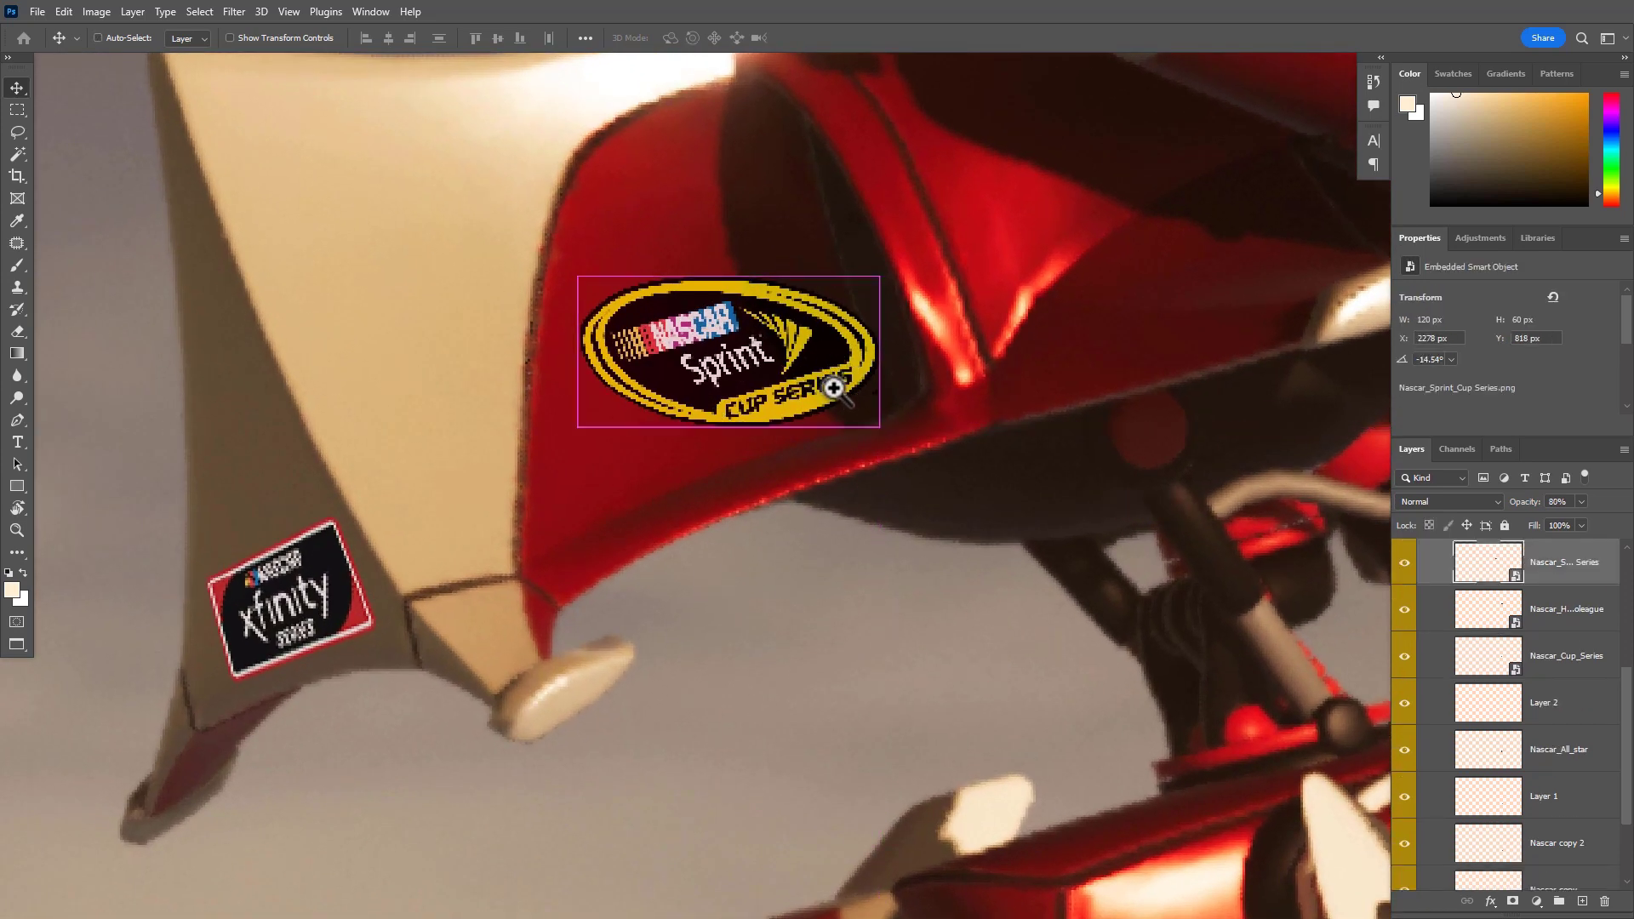
scroll(857, 408, up, 2)
drag(856, 409, 941, 583)
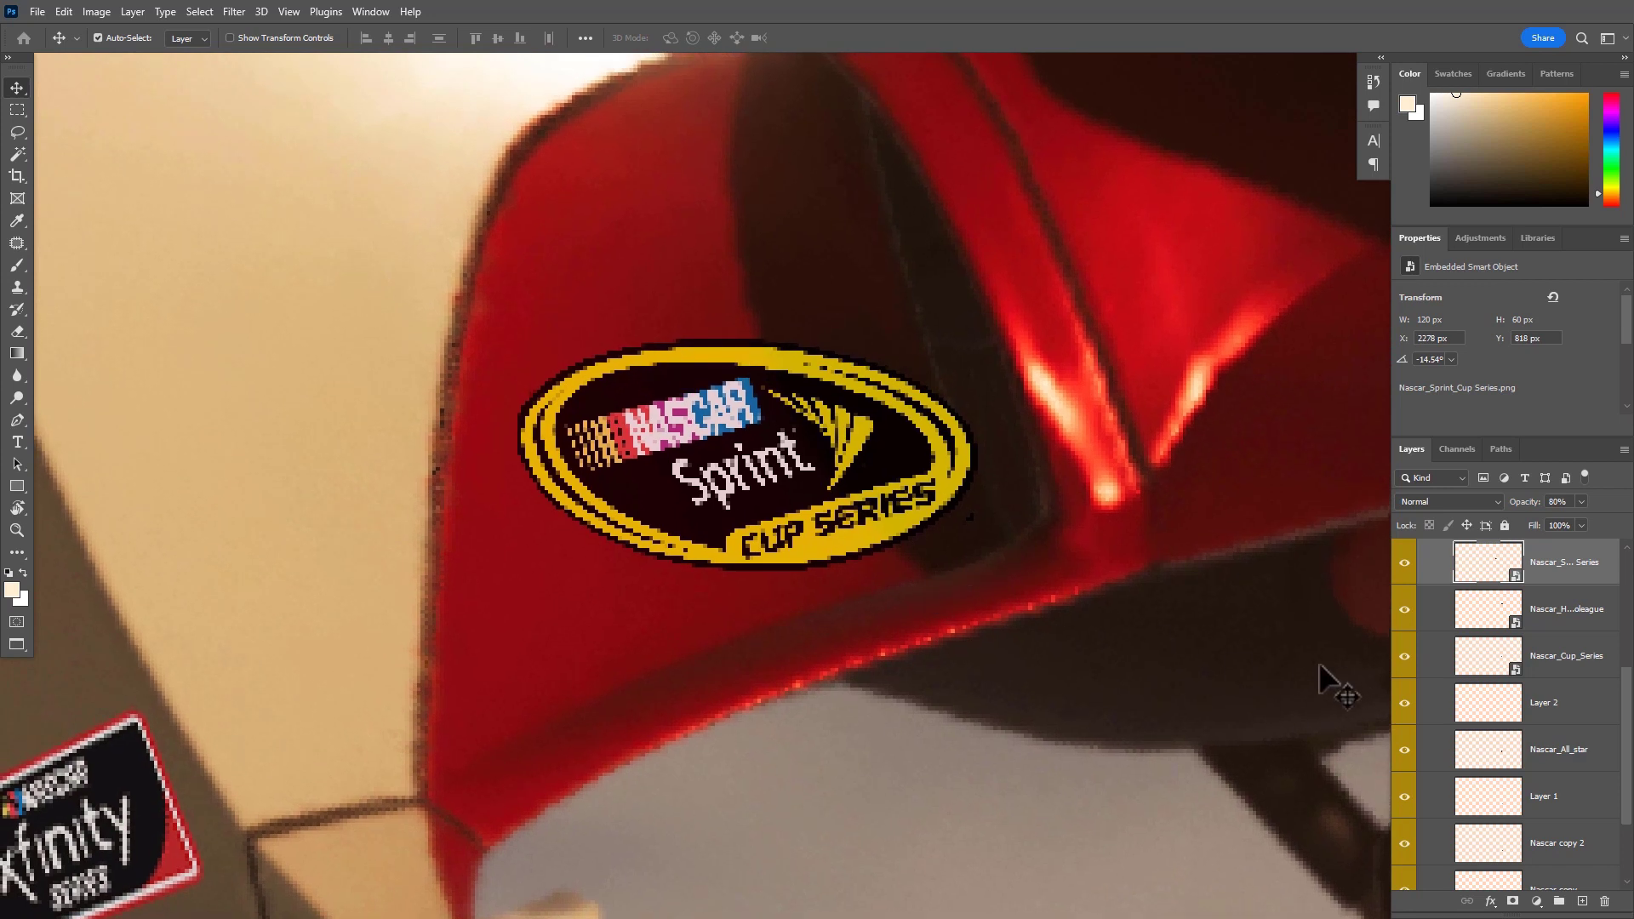
click(1582, 902)
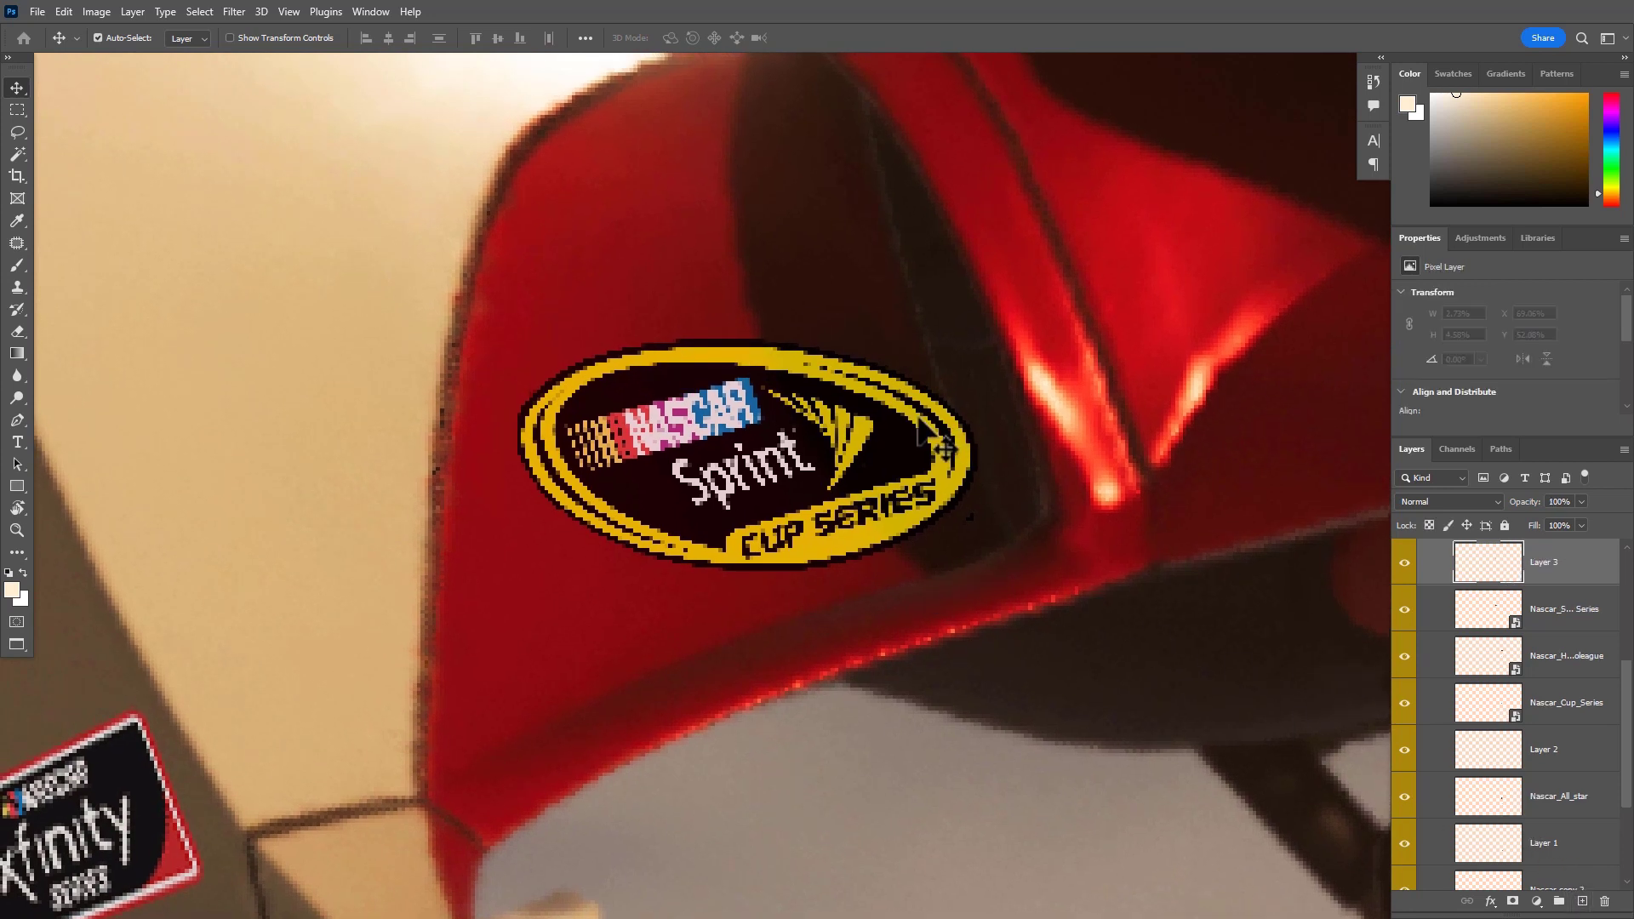
key(b)
key(bracketright)
key(bracketright)
key(bracketright)
key(bracketright)
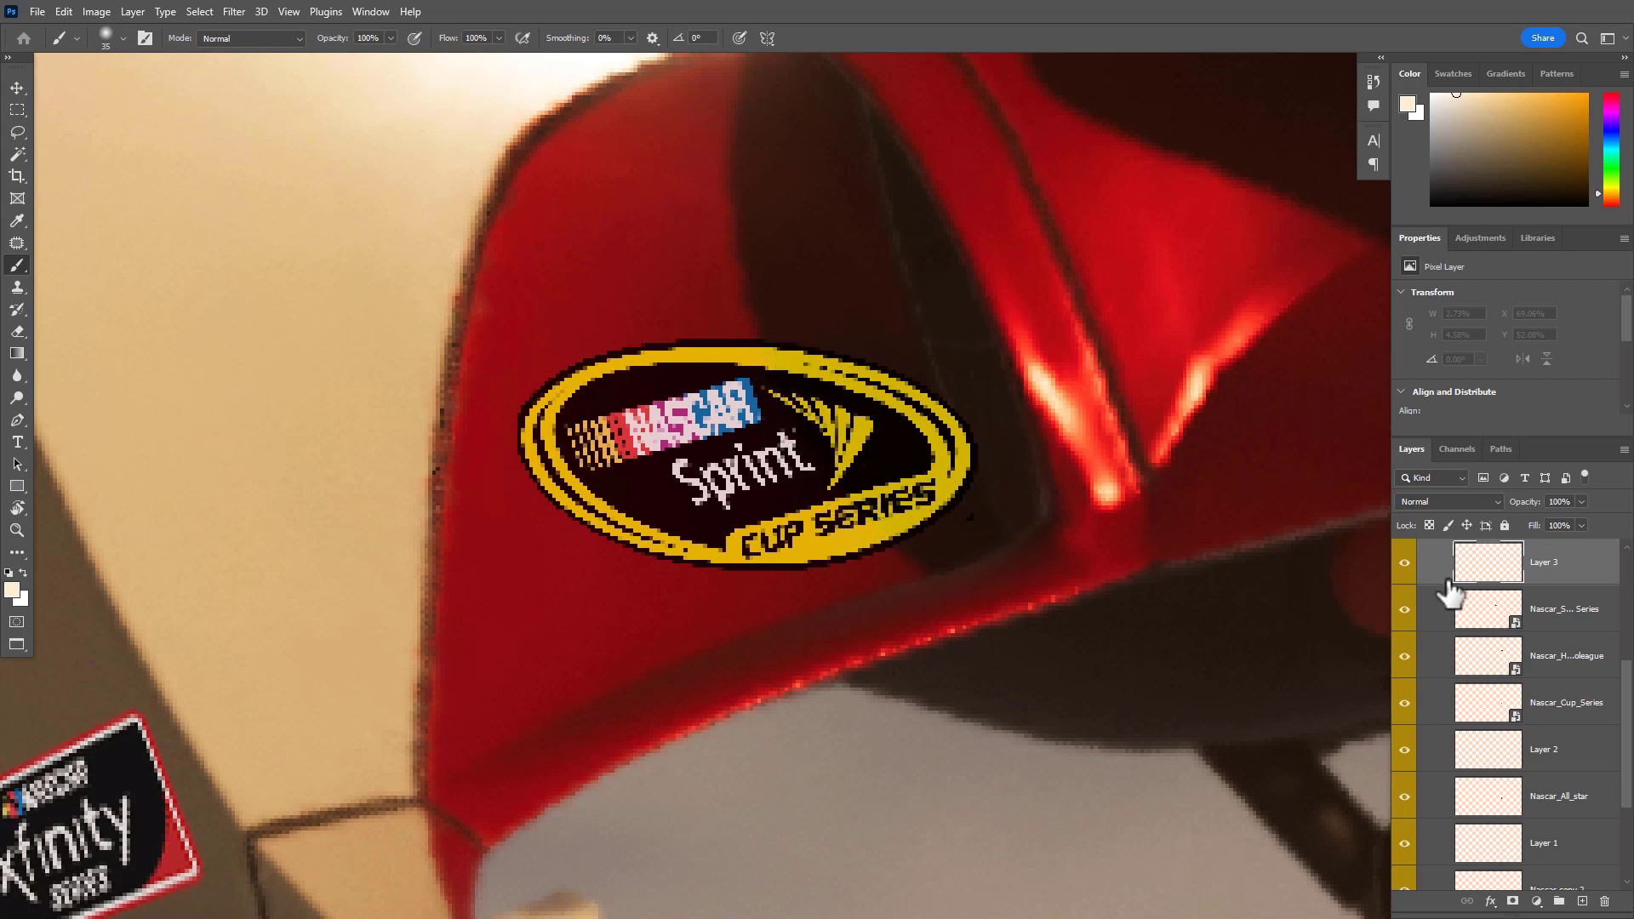
Load the Nascar Sprint Cup Series decal's outline as a selection and expand it by 1 pixel
scroll(1469, 633, up, 3)
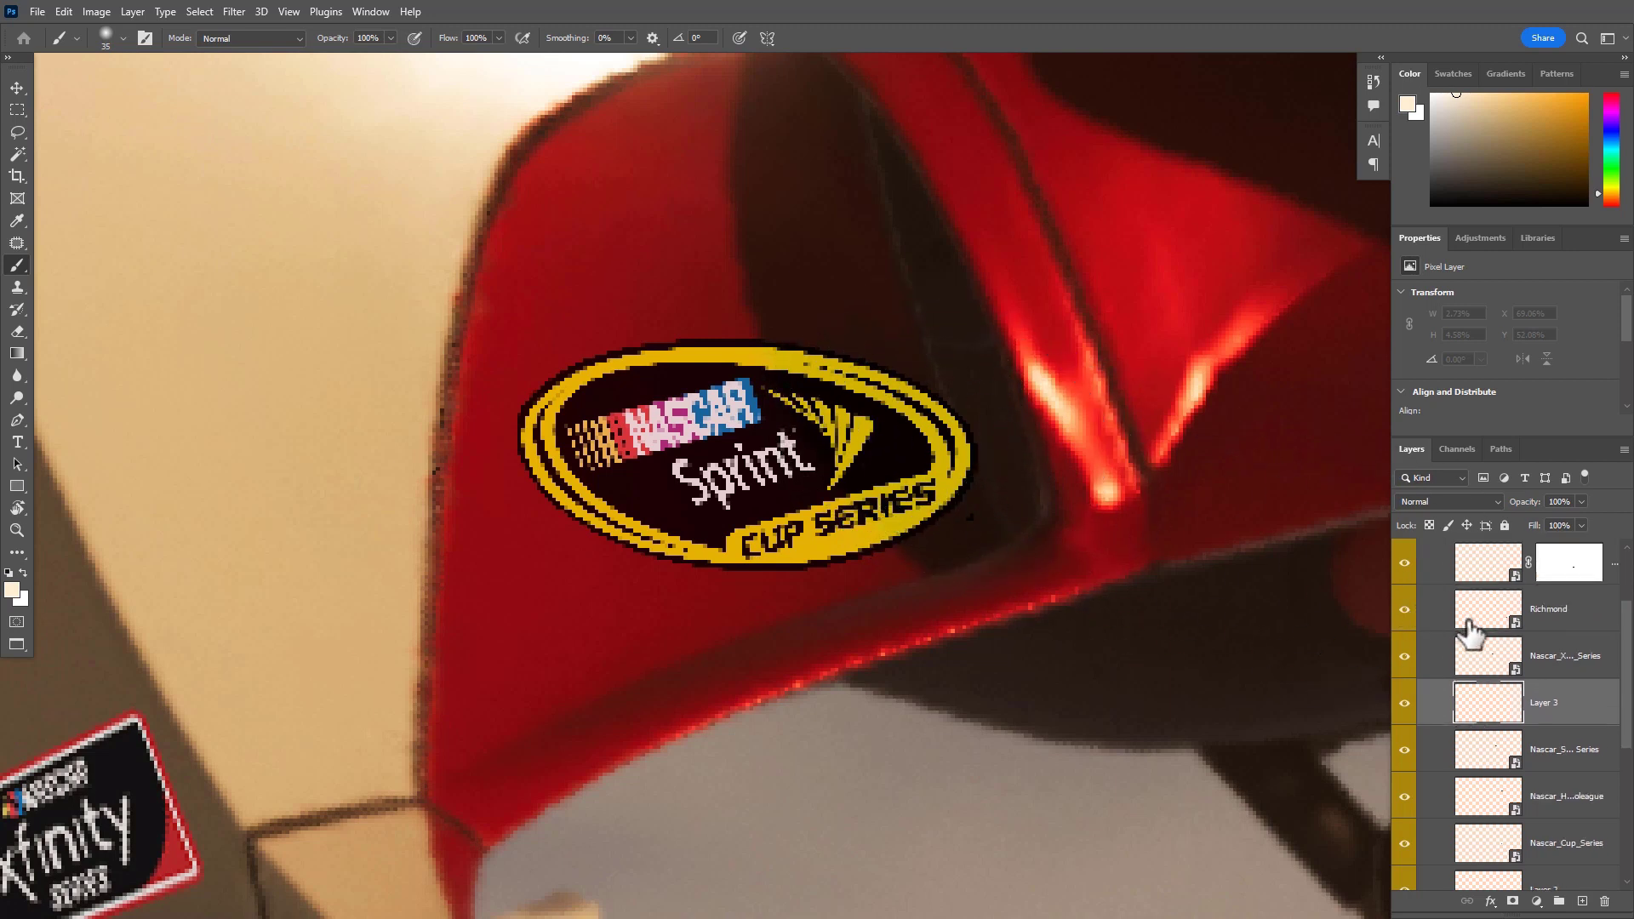
click(1405, 751)
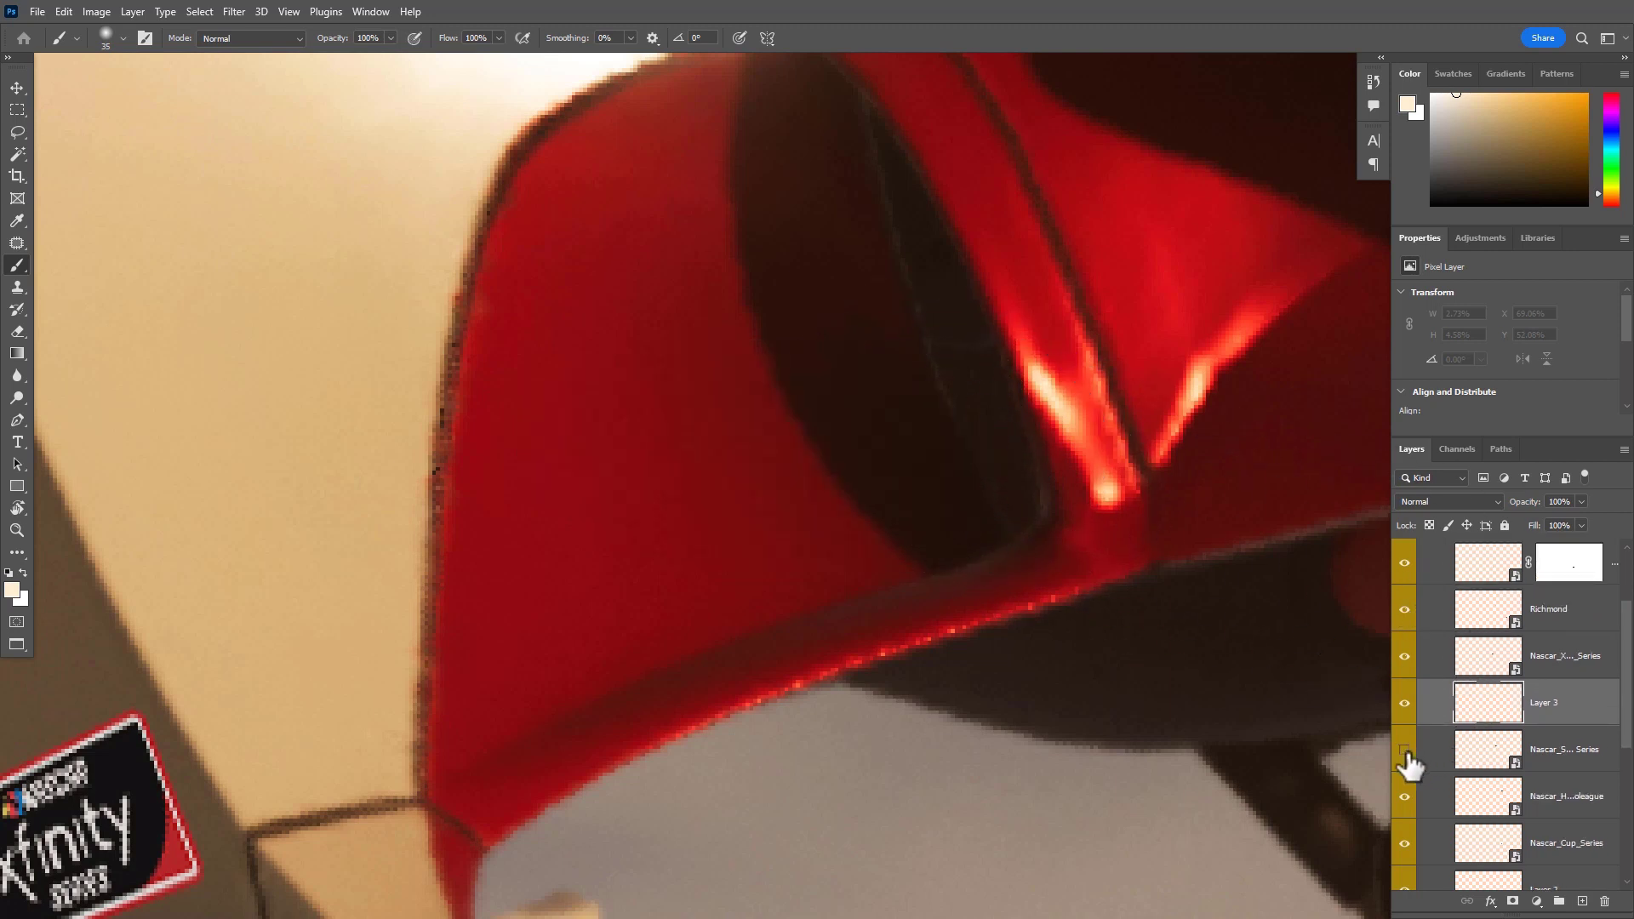
click(1404, 751)
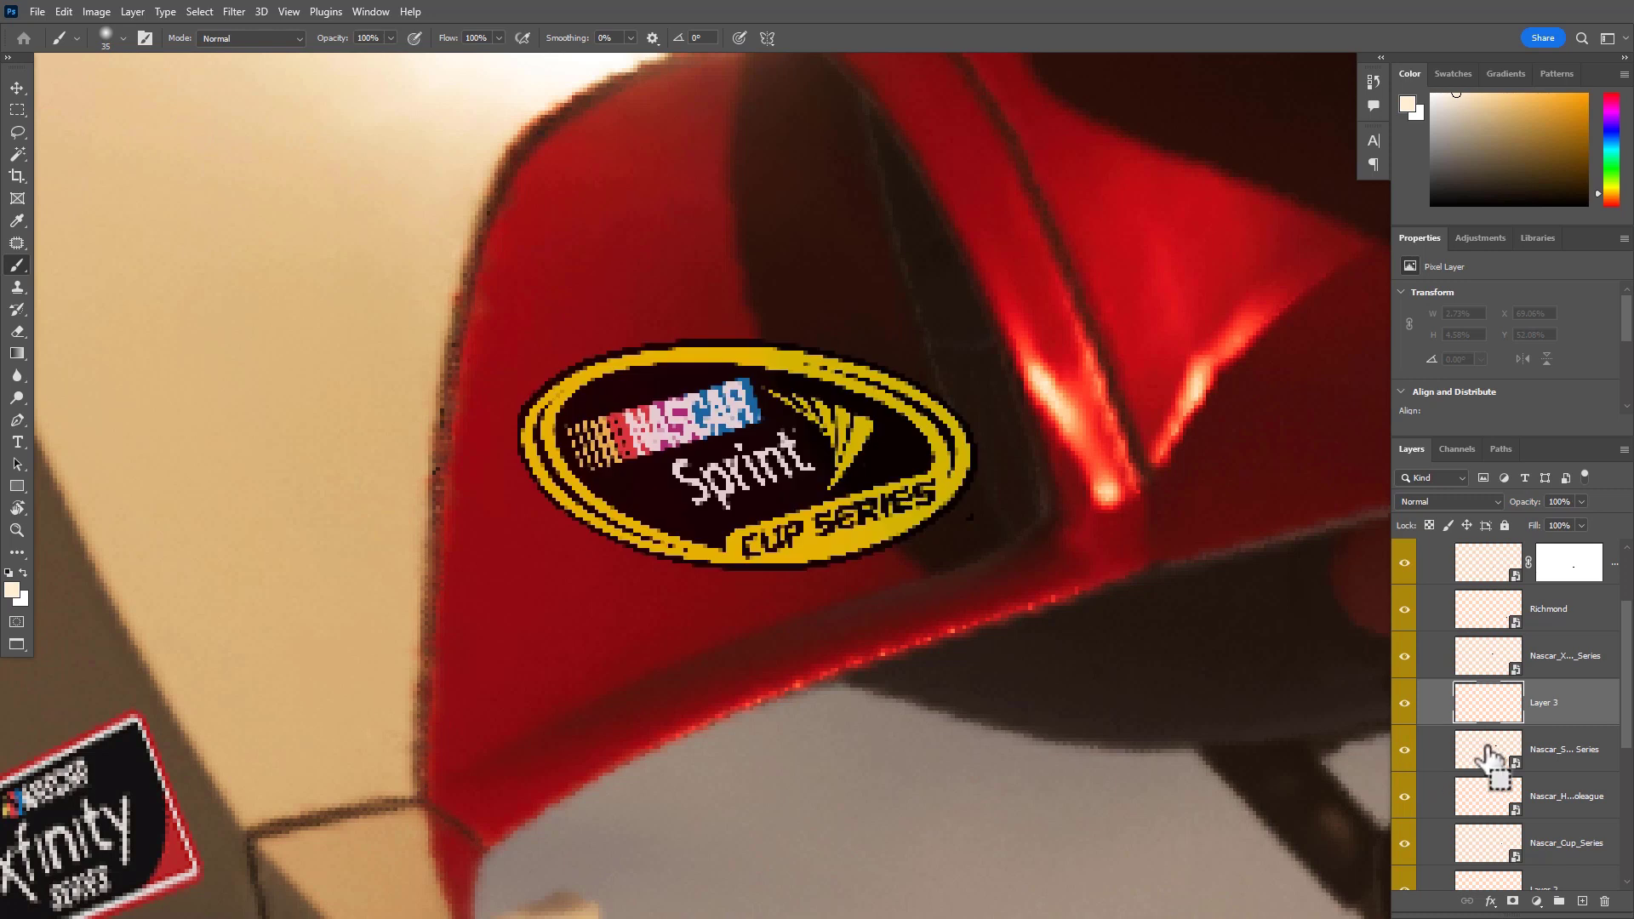
ctrl+click(1487, 754)
click(201, 12)
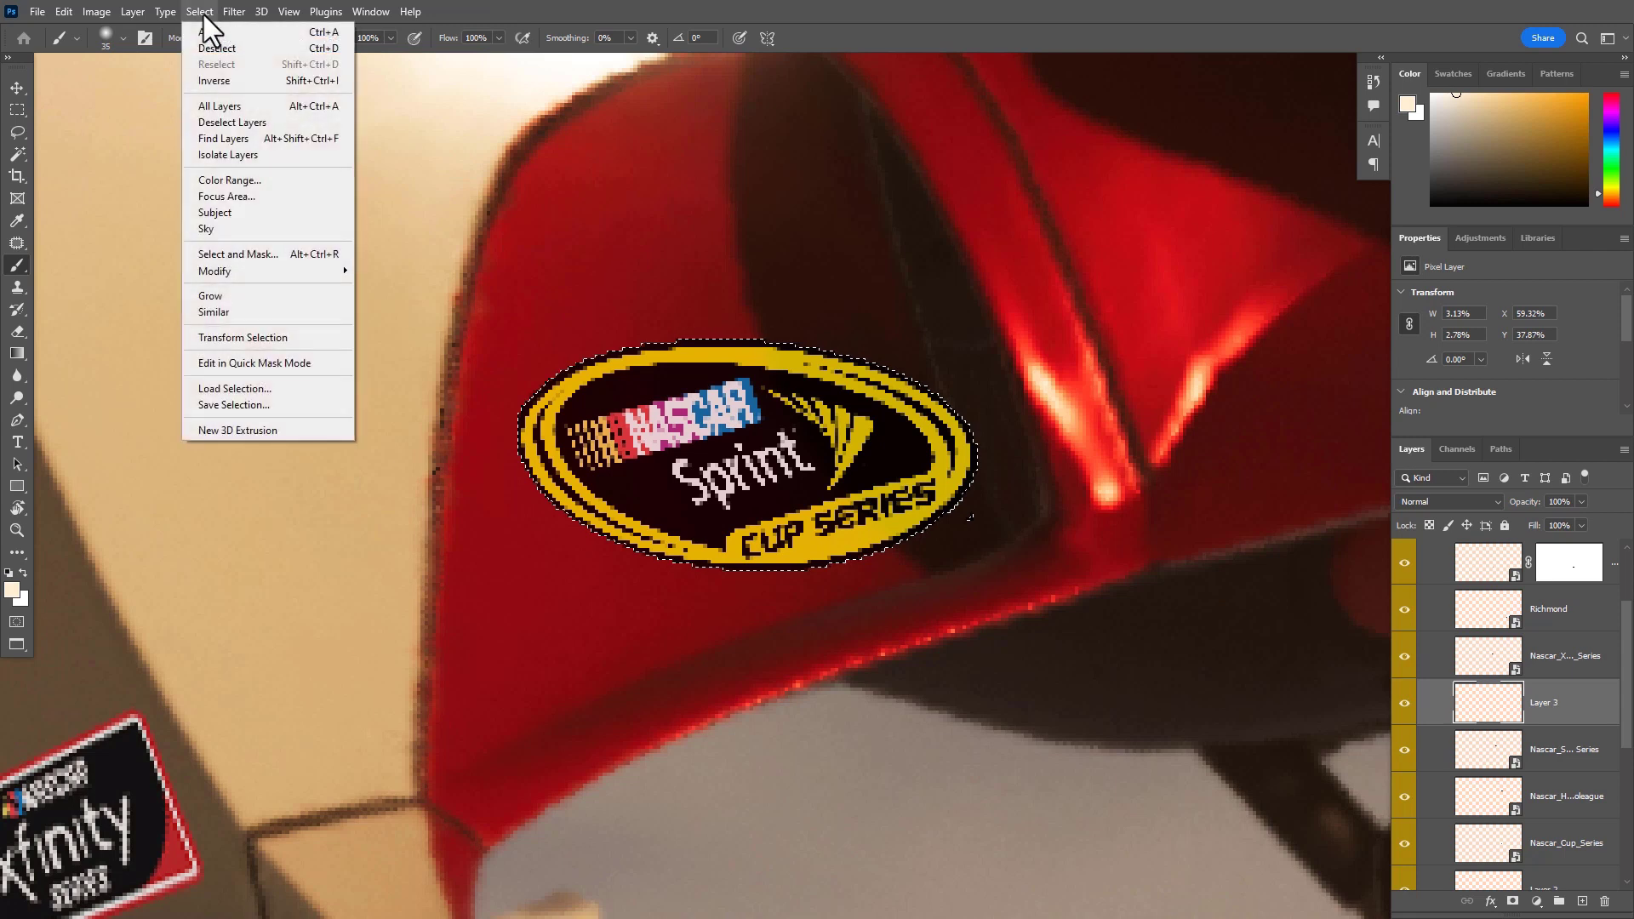
mouse_move(309, 266)
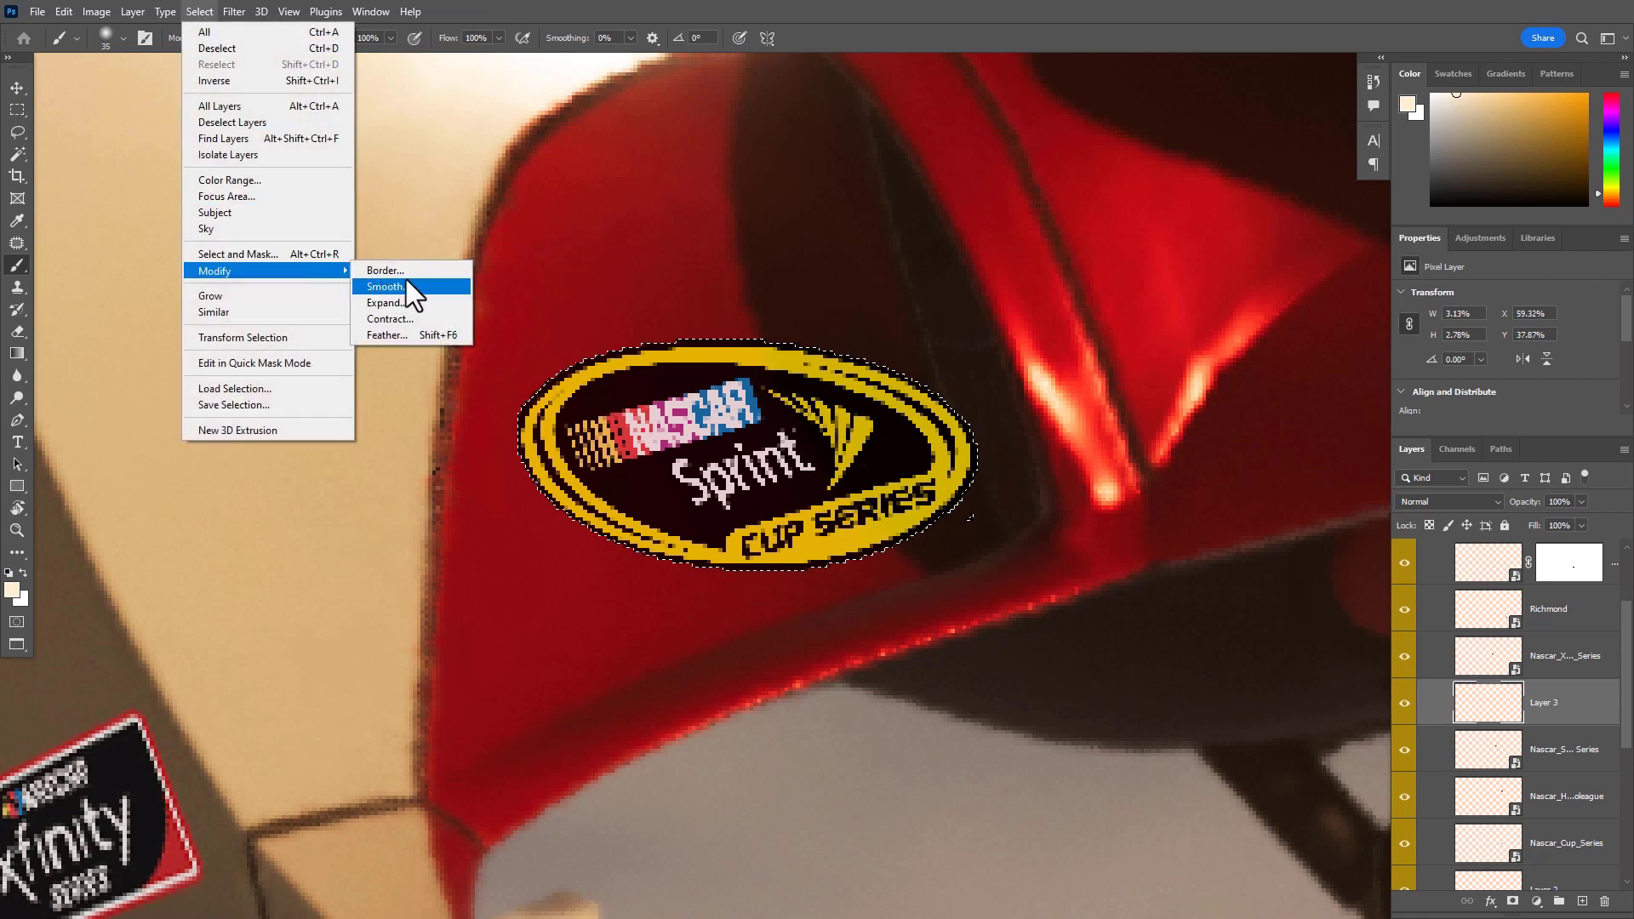
click(407, 300)
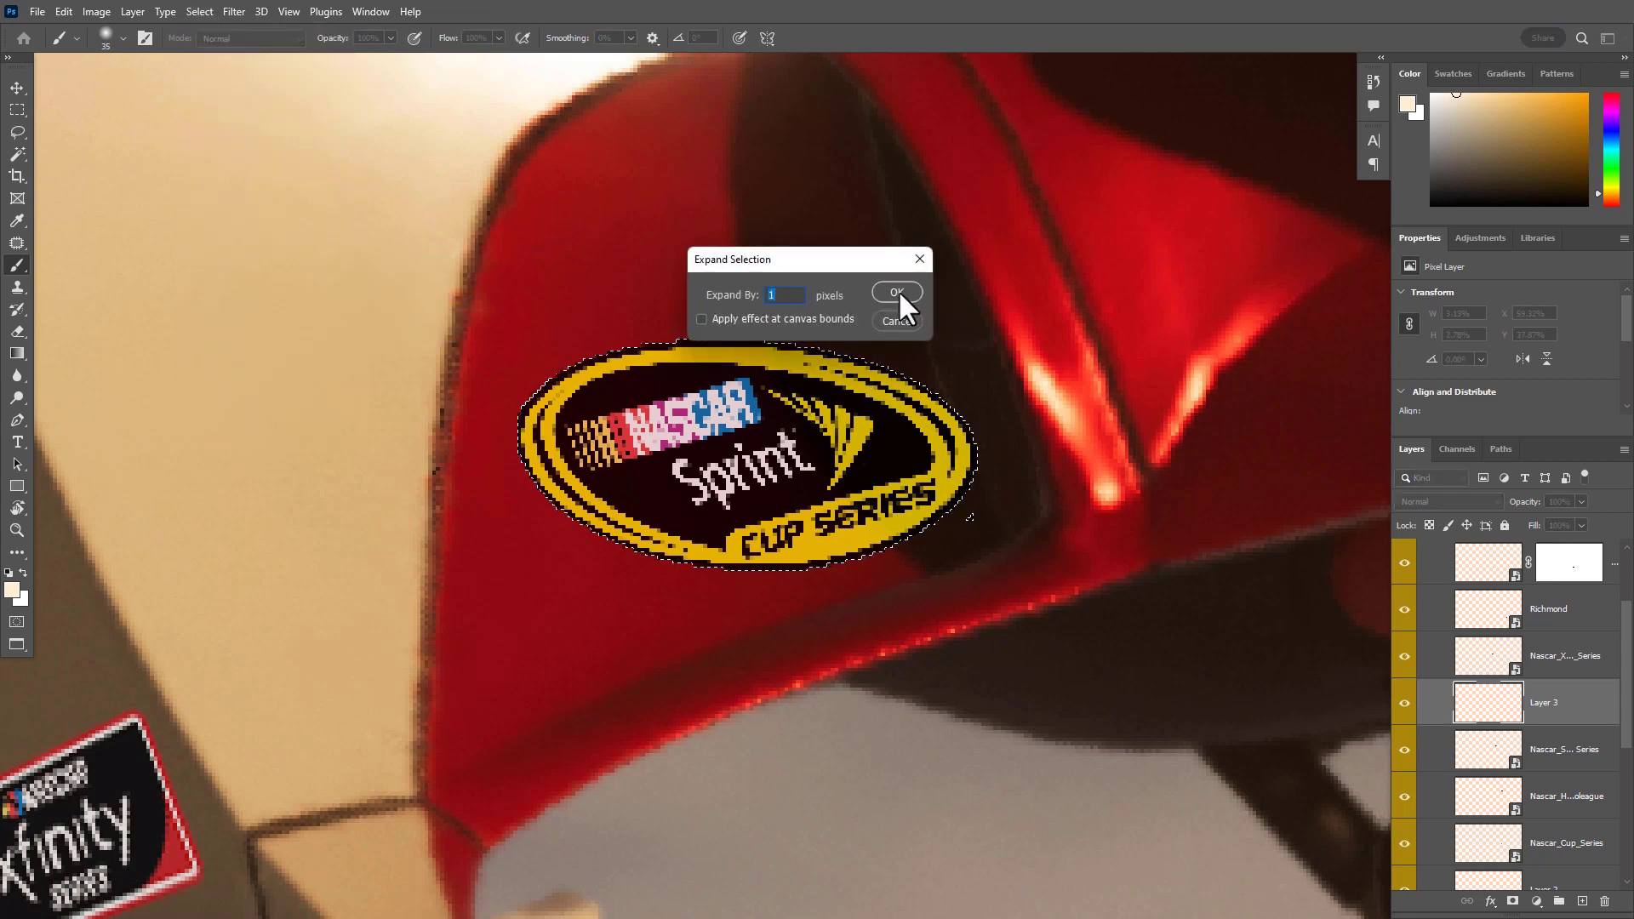
click(897, 291)
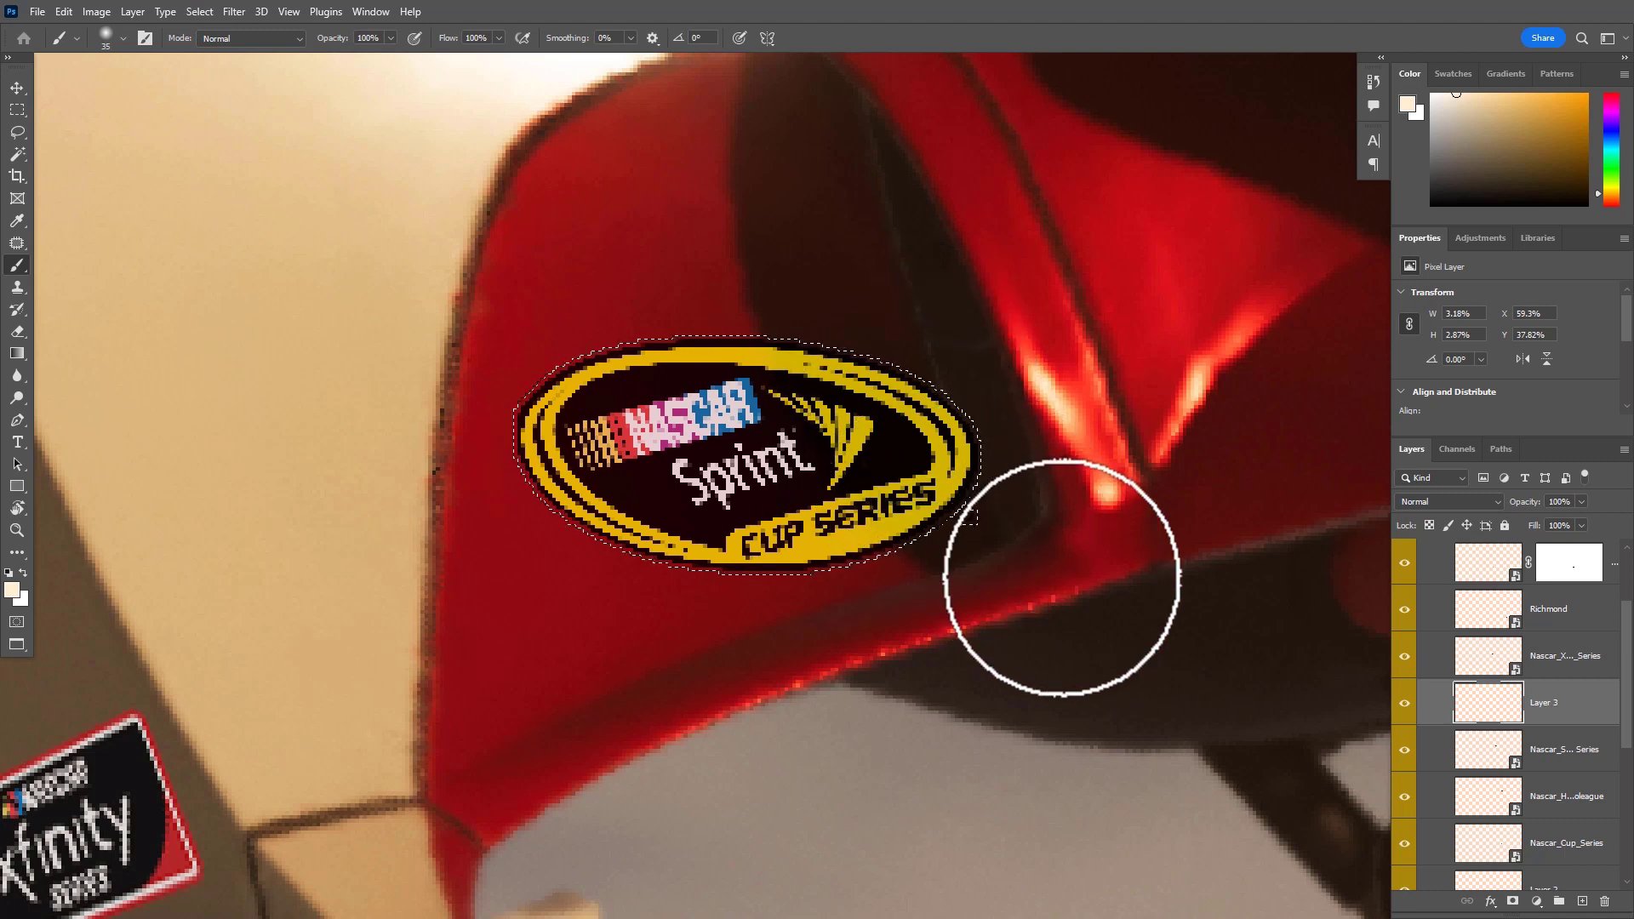
Paint soft black shading over the right end of the Sprint Cup Series decal within the selection, and deselect
click(1405, 702)
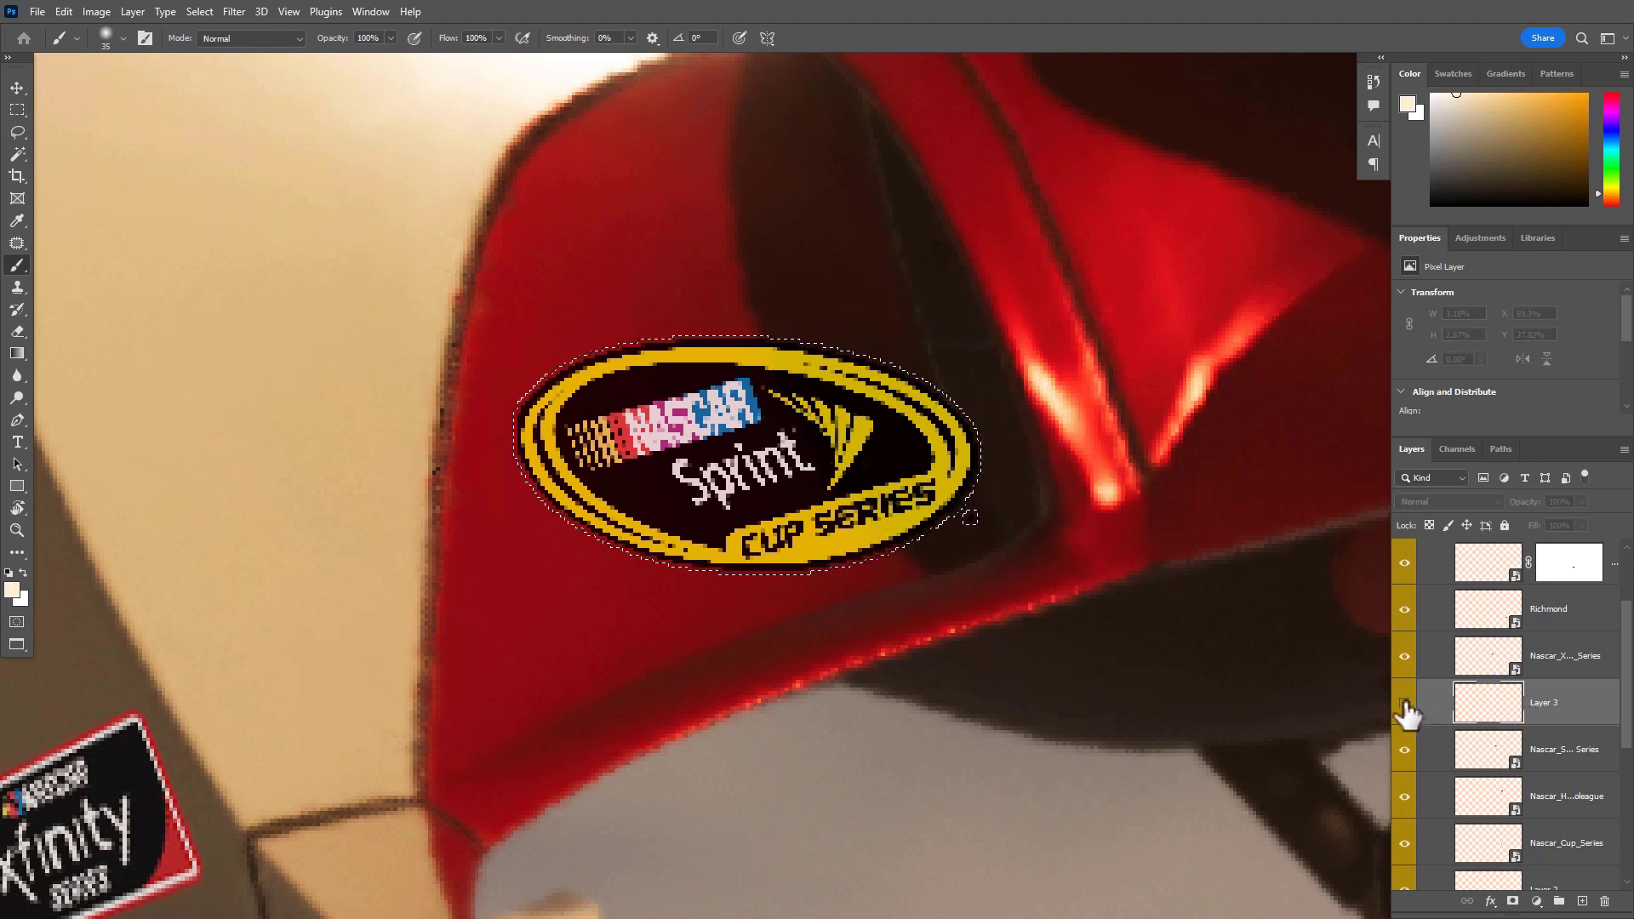
click(1405, 703)
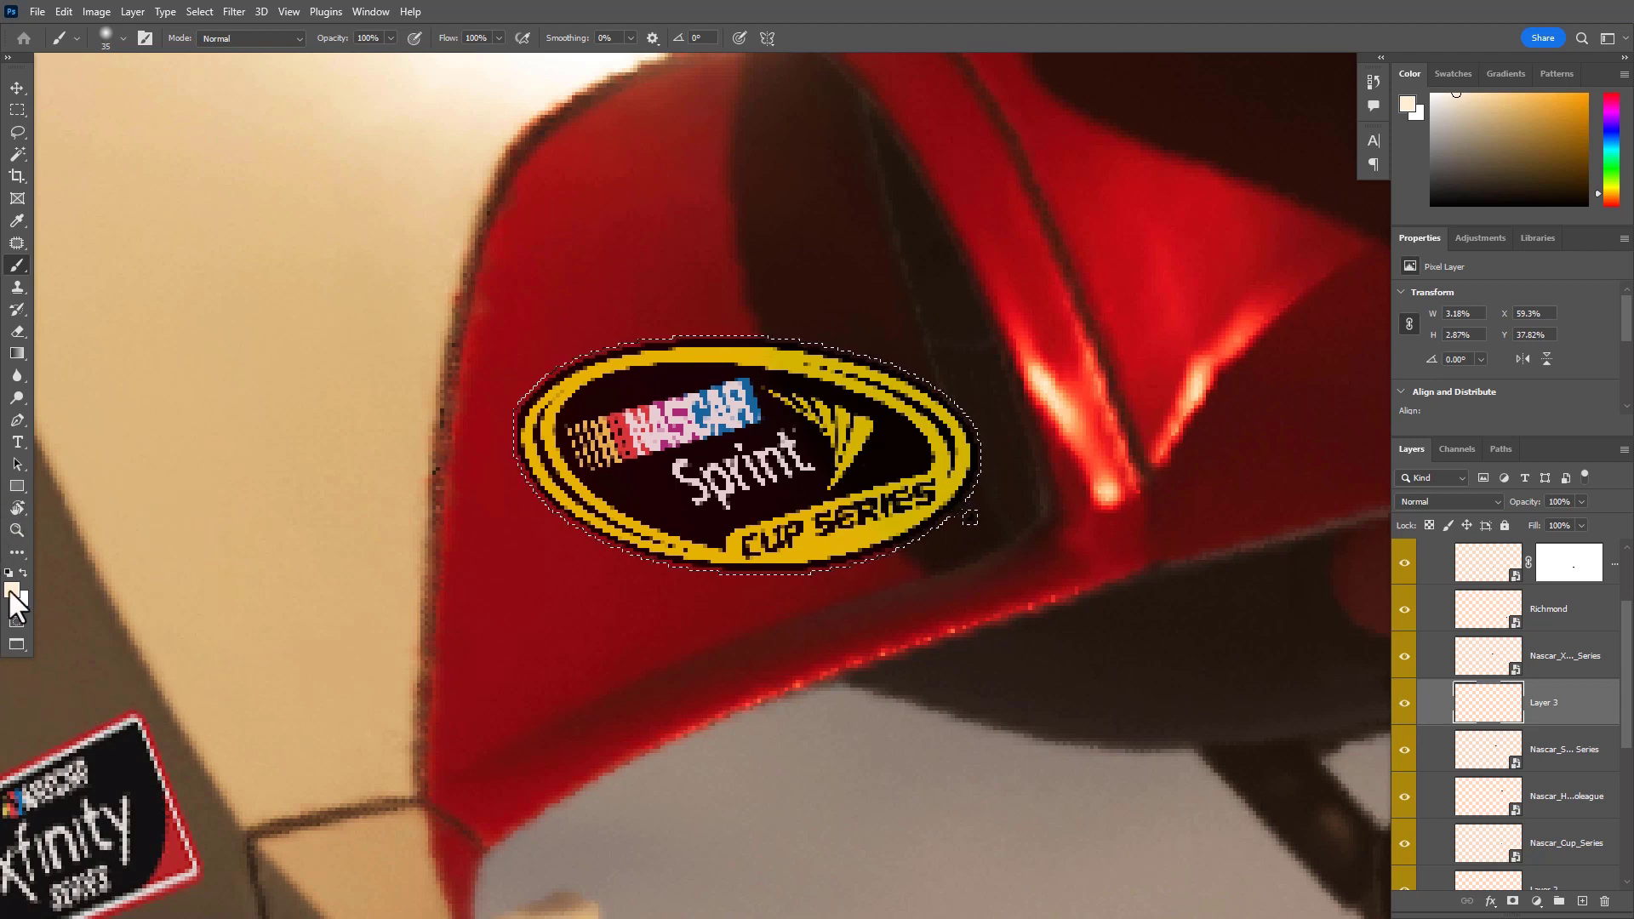
key(d)
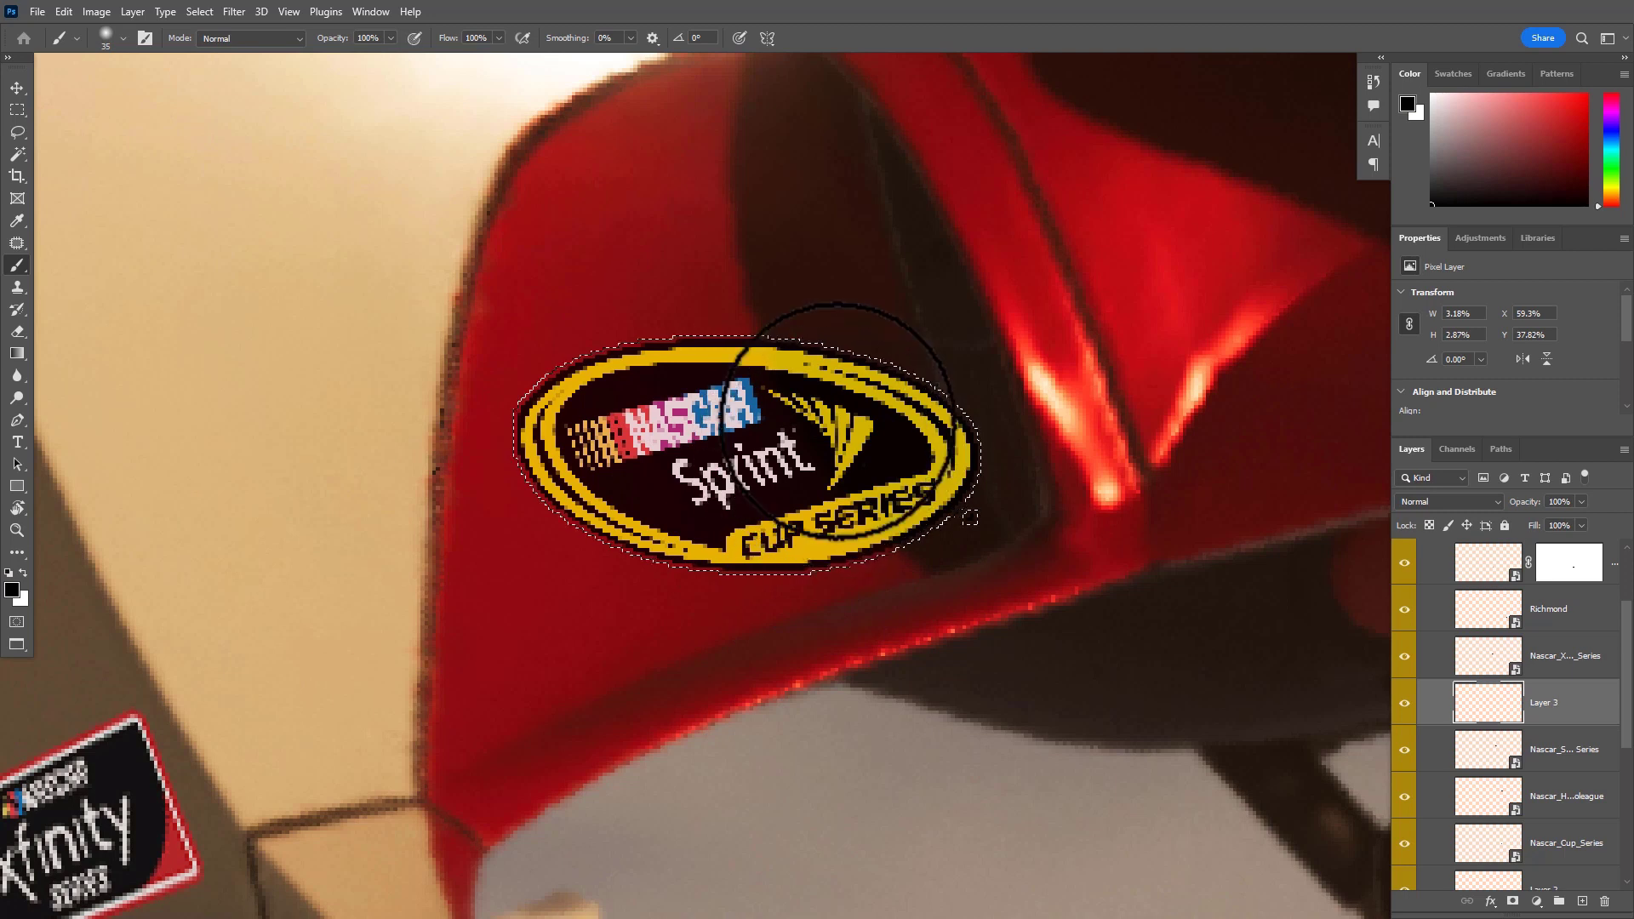
drag(859, 391, 928, 453)
key(ctrl+z)
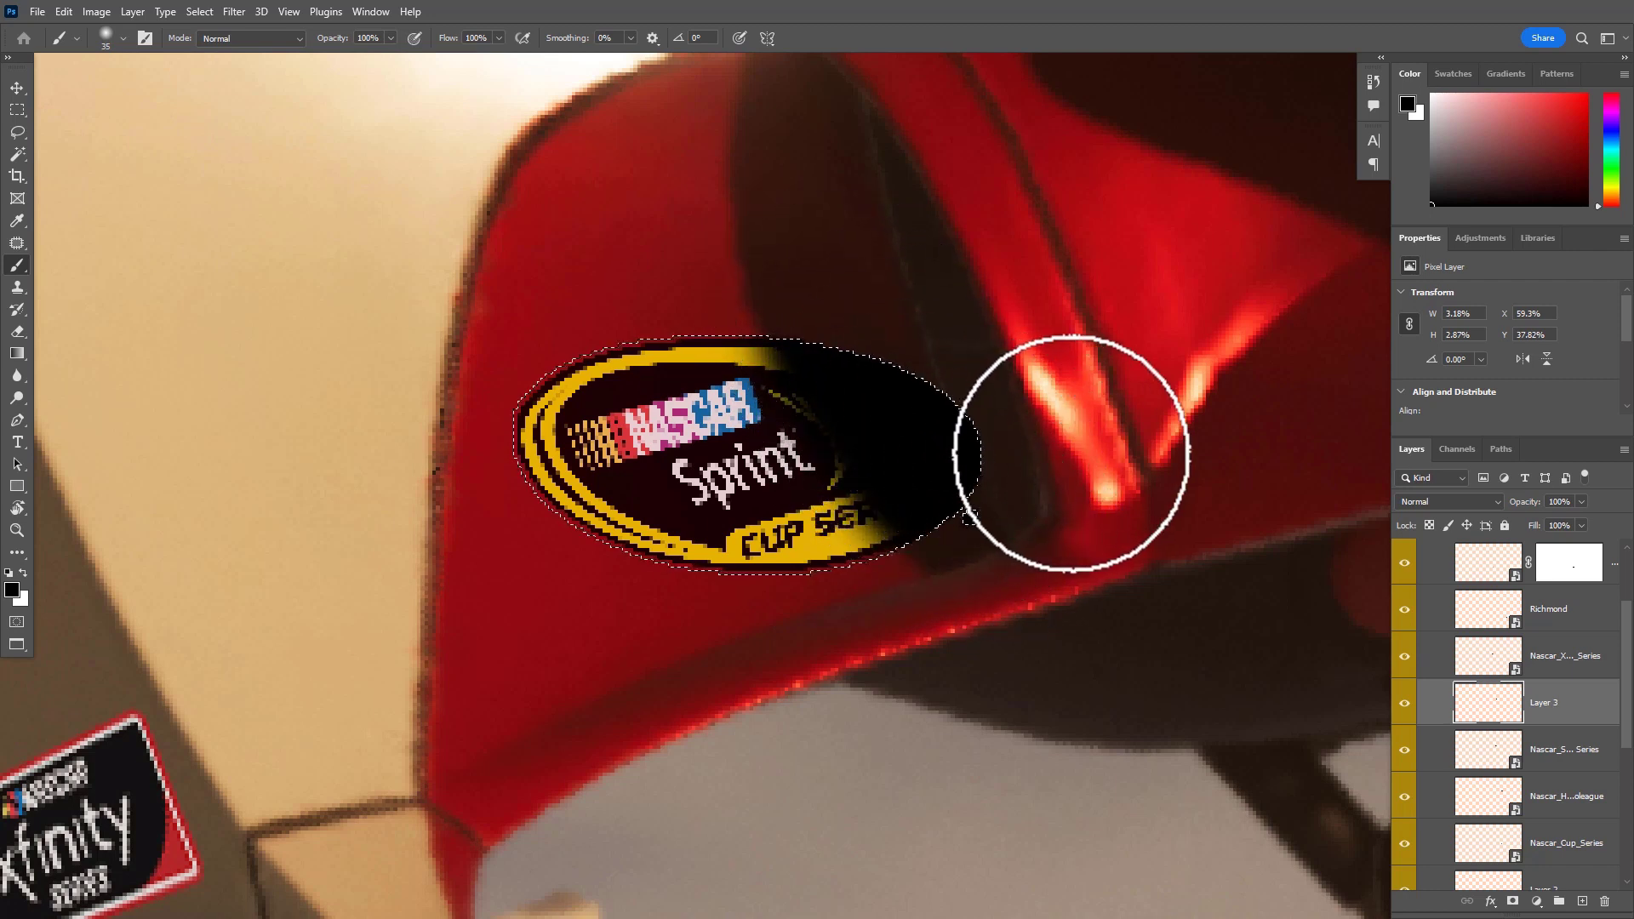
key(ctrl+d)
Lower the Sprint Cup Series shading layer's opacity to 40%
key(v)
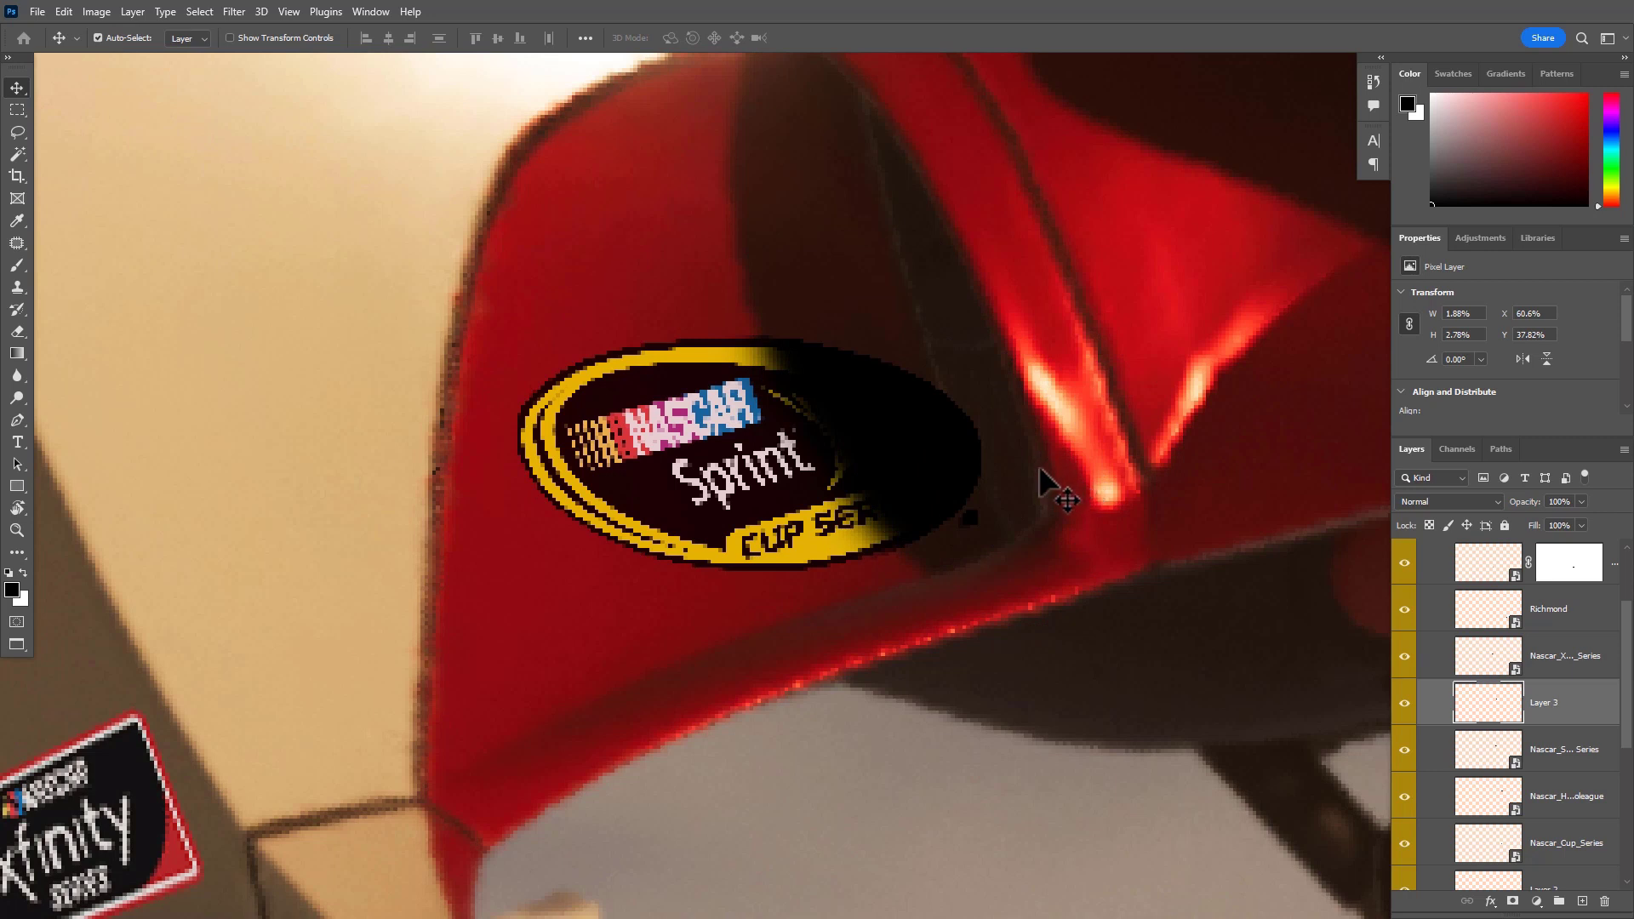
key(1)
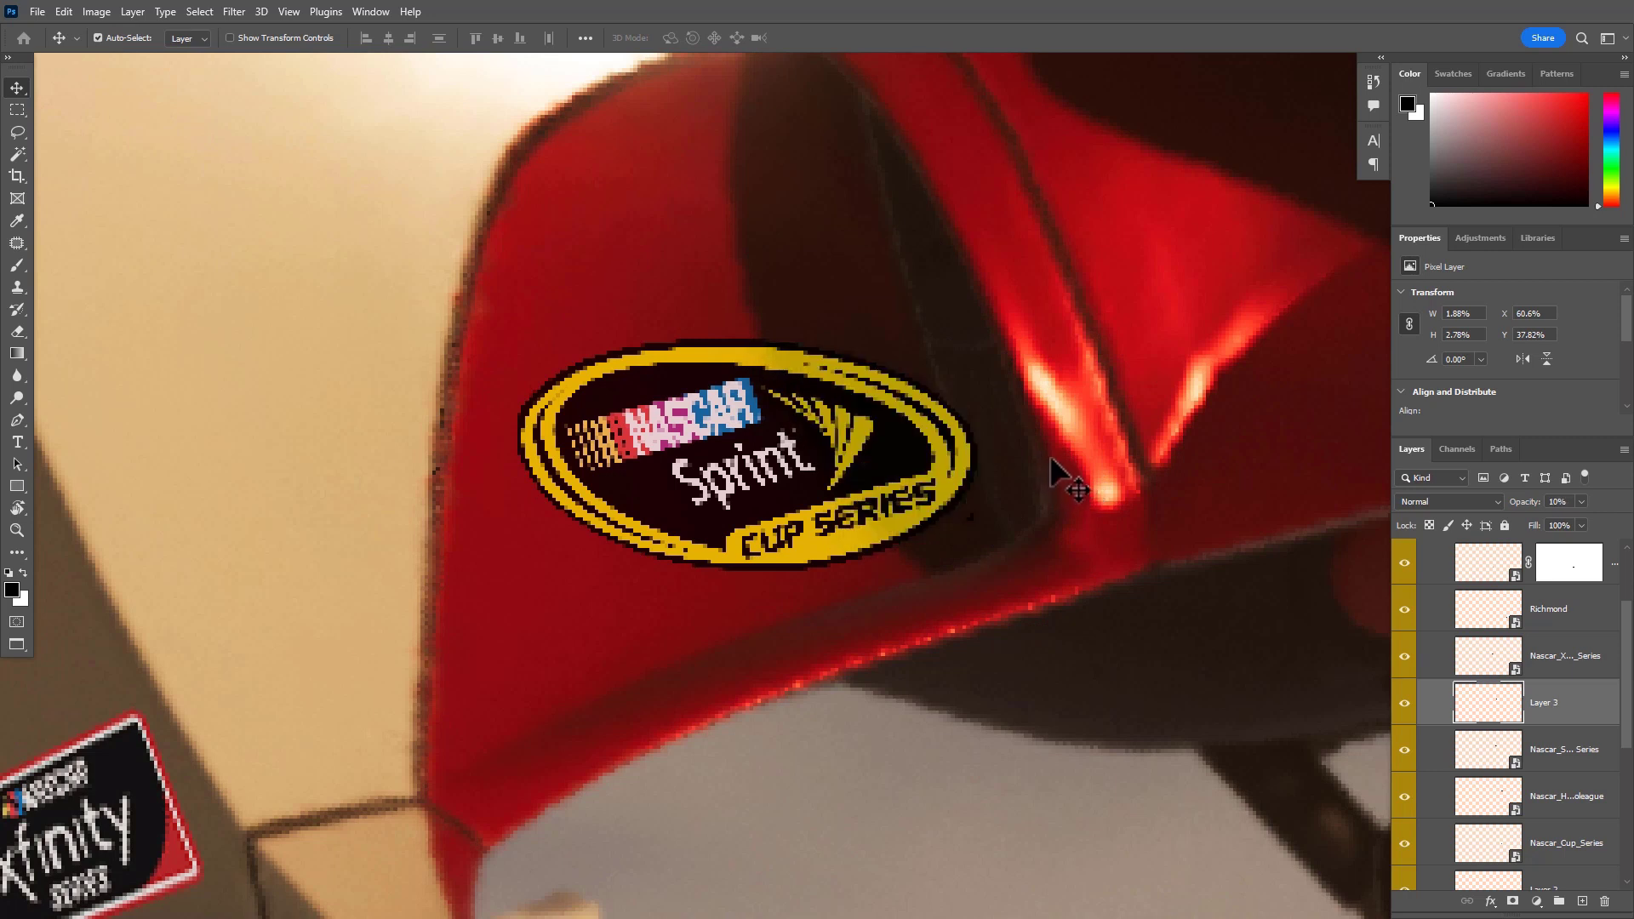
key(2)
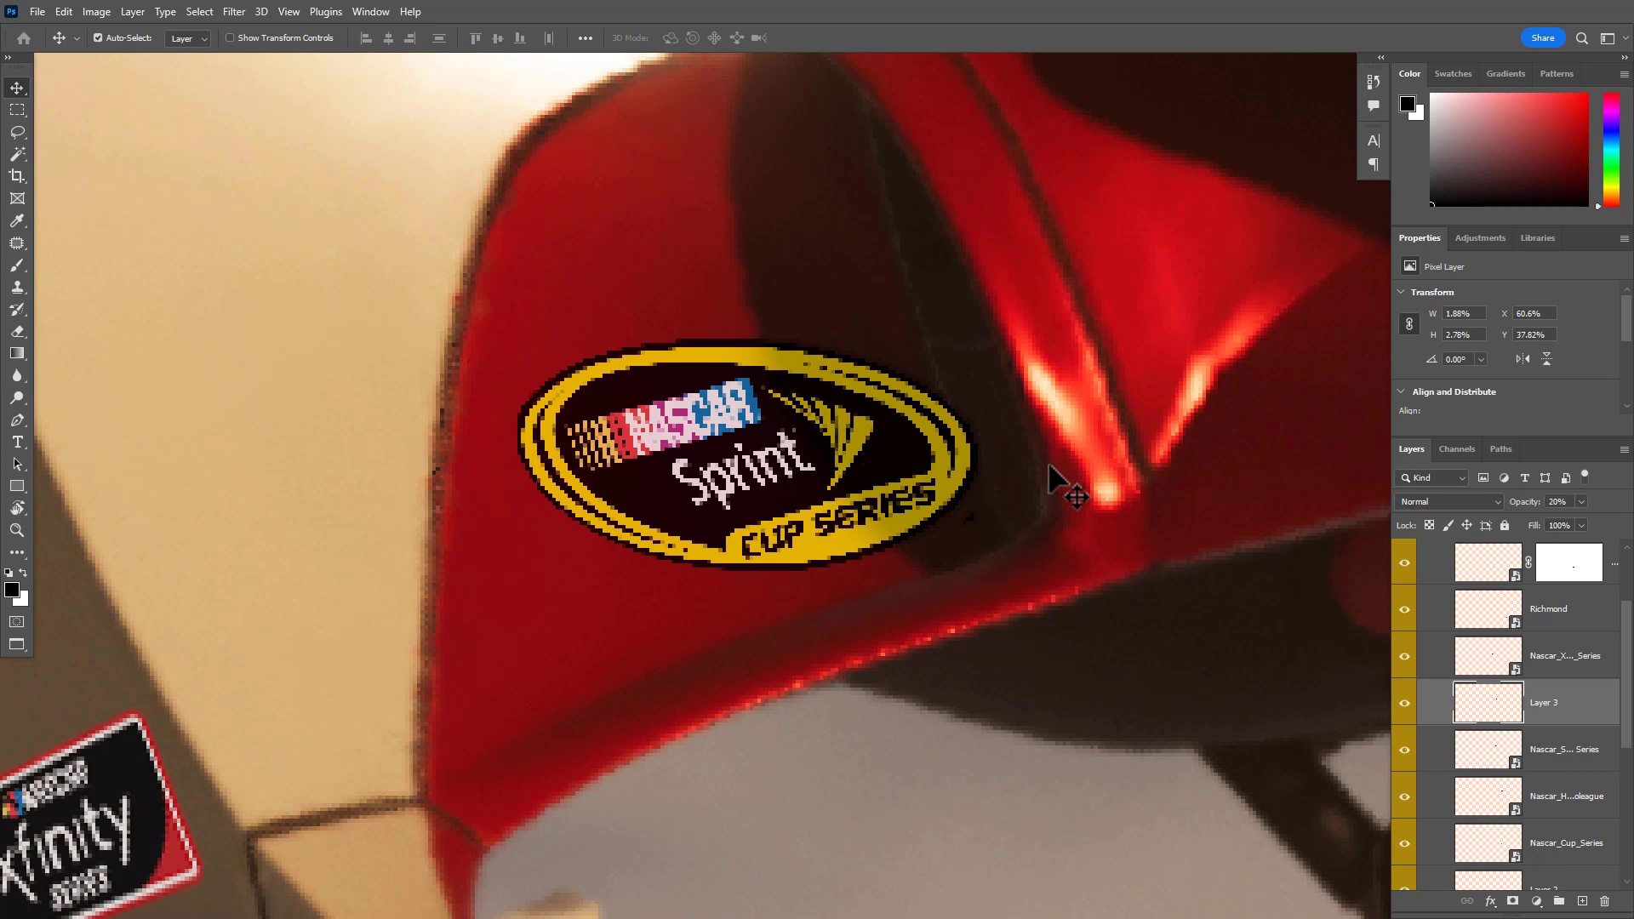
key(4)
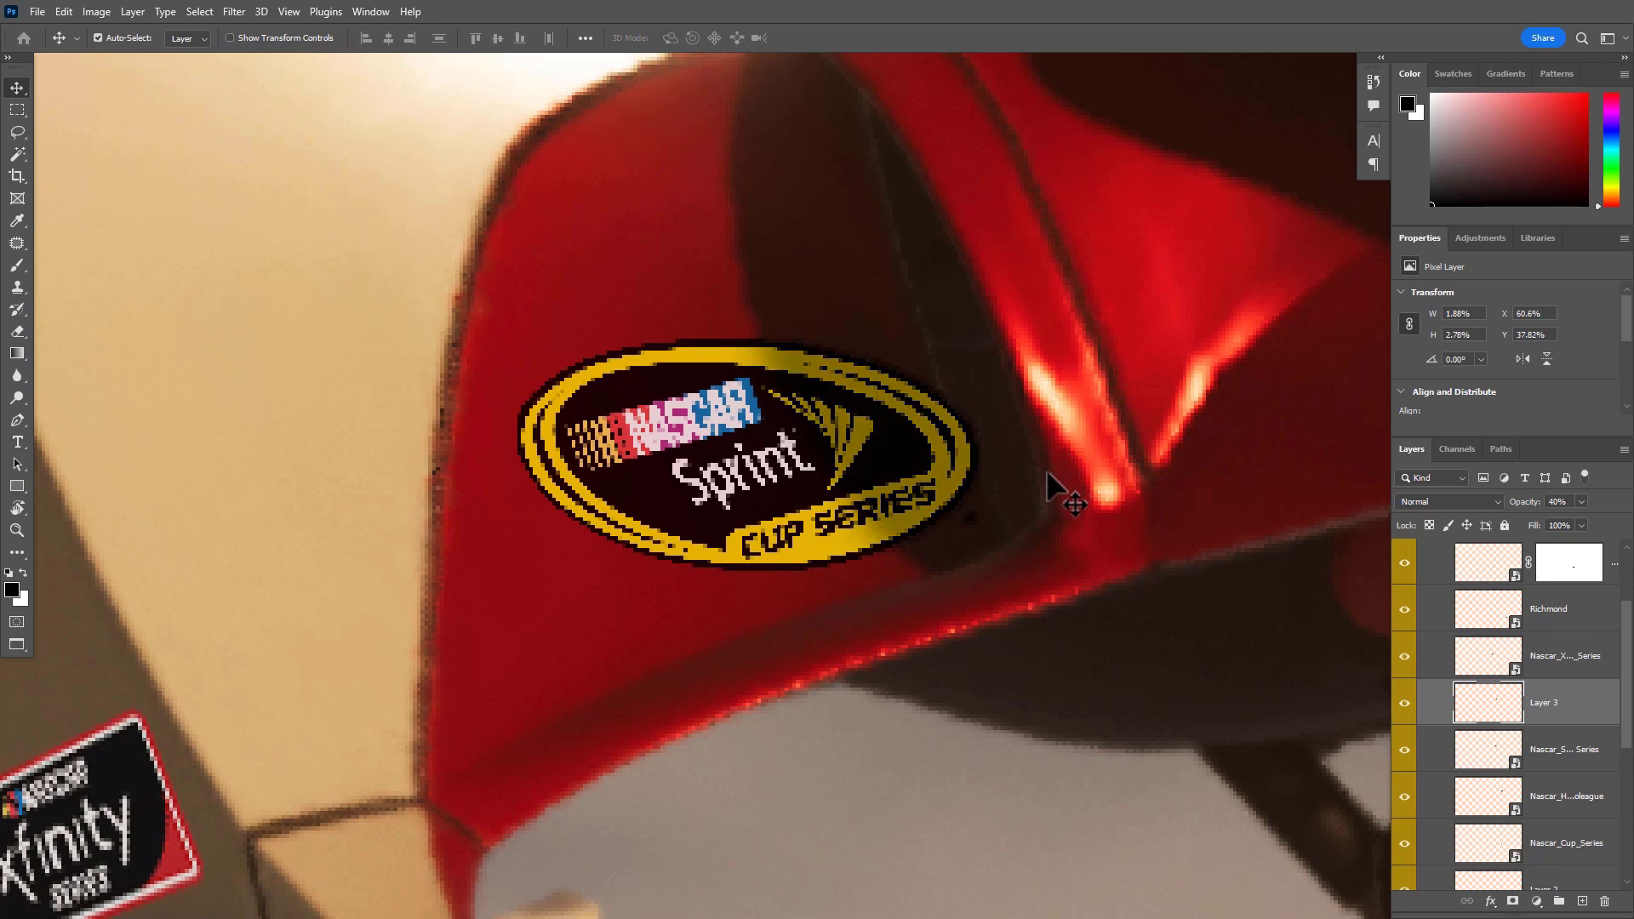
Load the NASCAR HEAT Pro League decal's outline as a selection and add a new layer above it for brush painting
scroll(1047, 476, down, 5)
drag(885, 649, 747, 551)
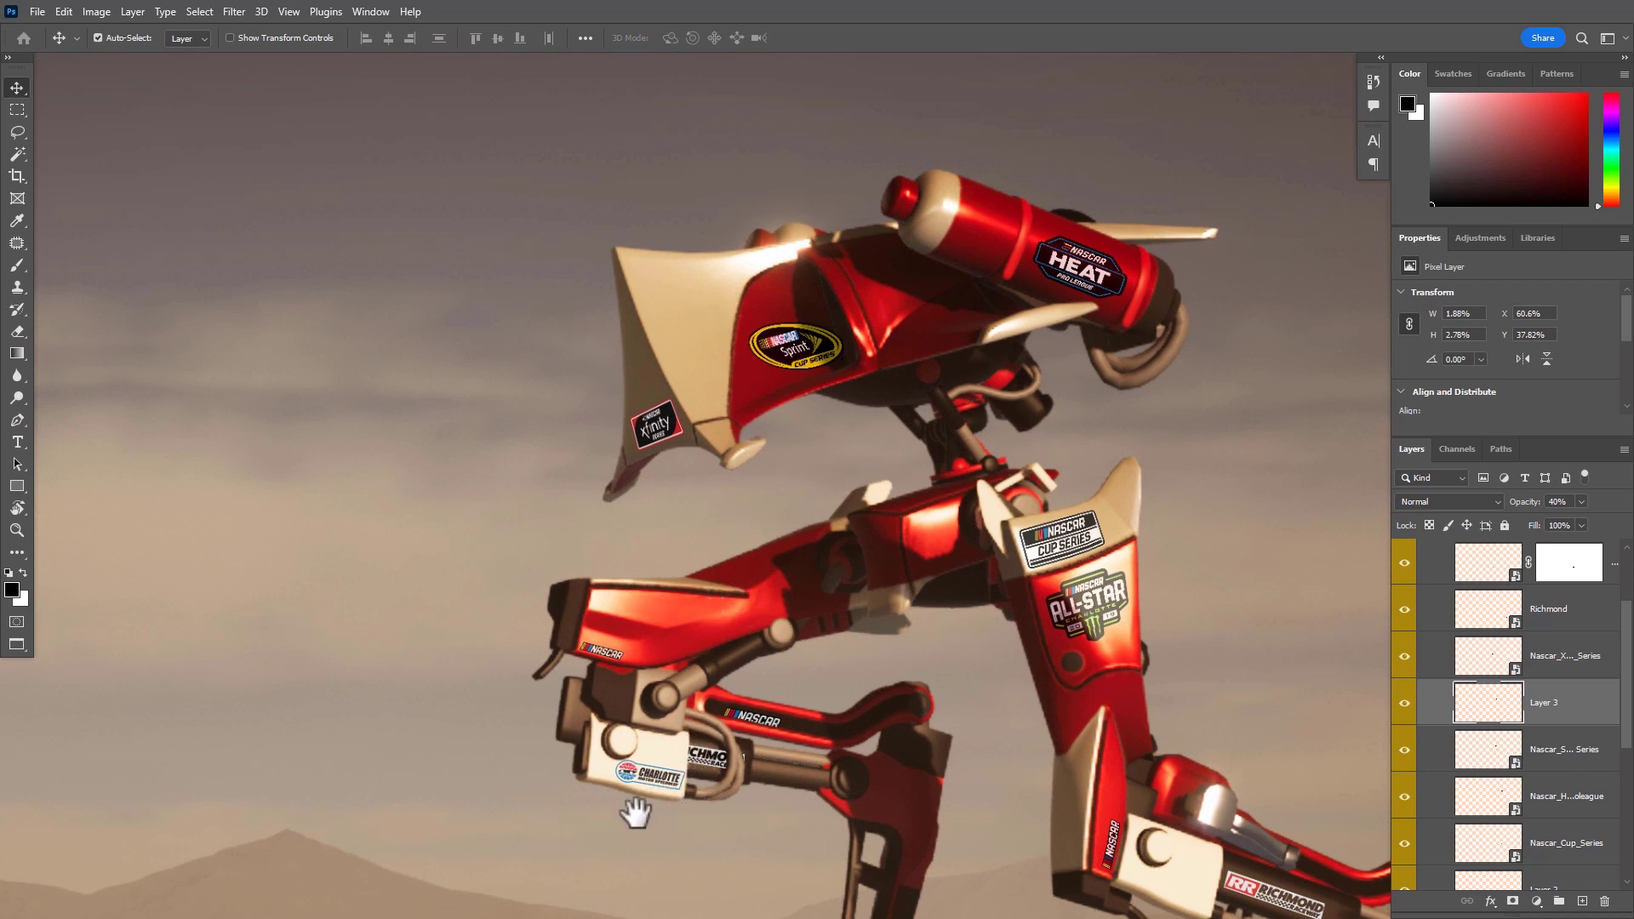
key(ctrl)
scroll(1088, 248, up, 8)
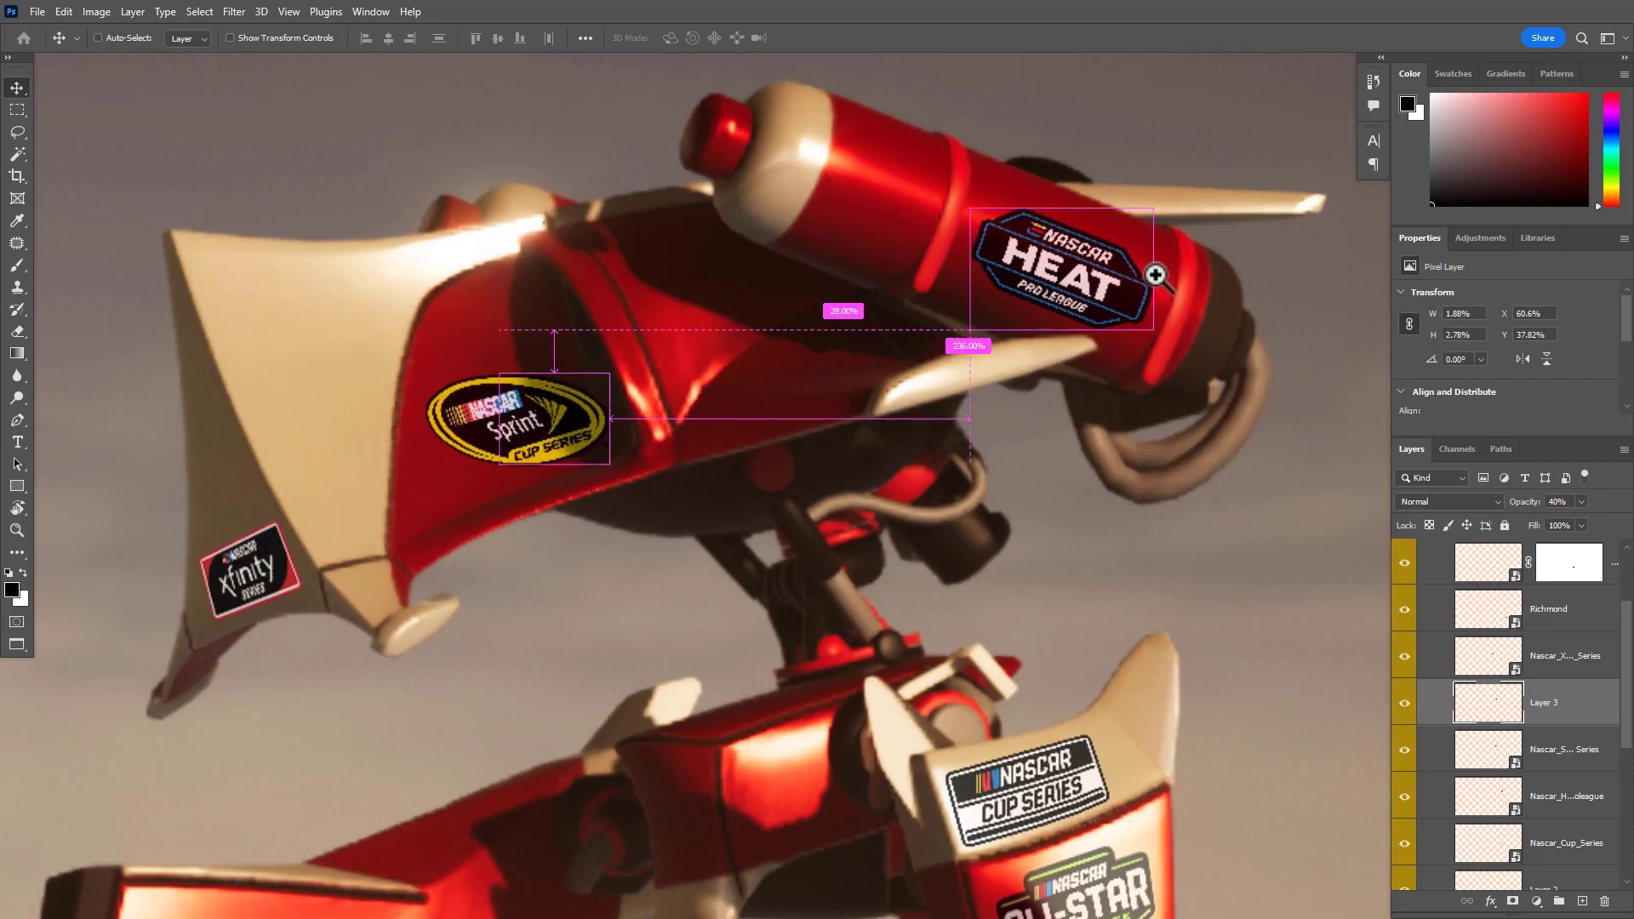
scroll(1023, 519, down, 5)
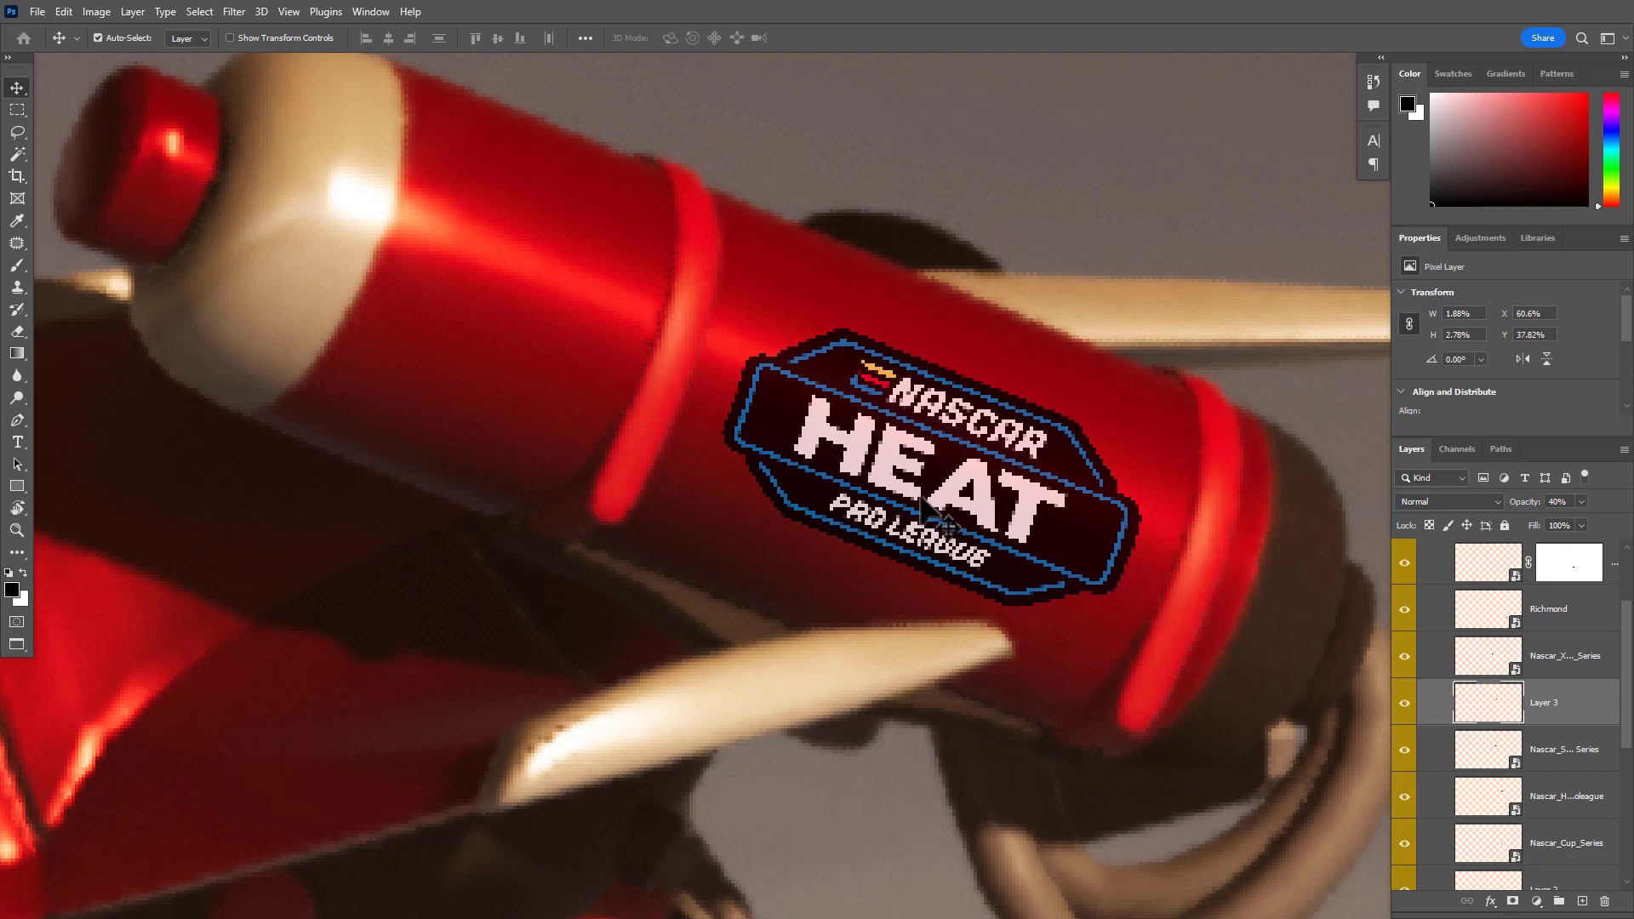
key(o)
click(1500, 813)
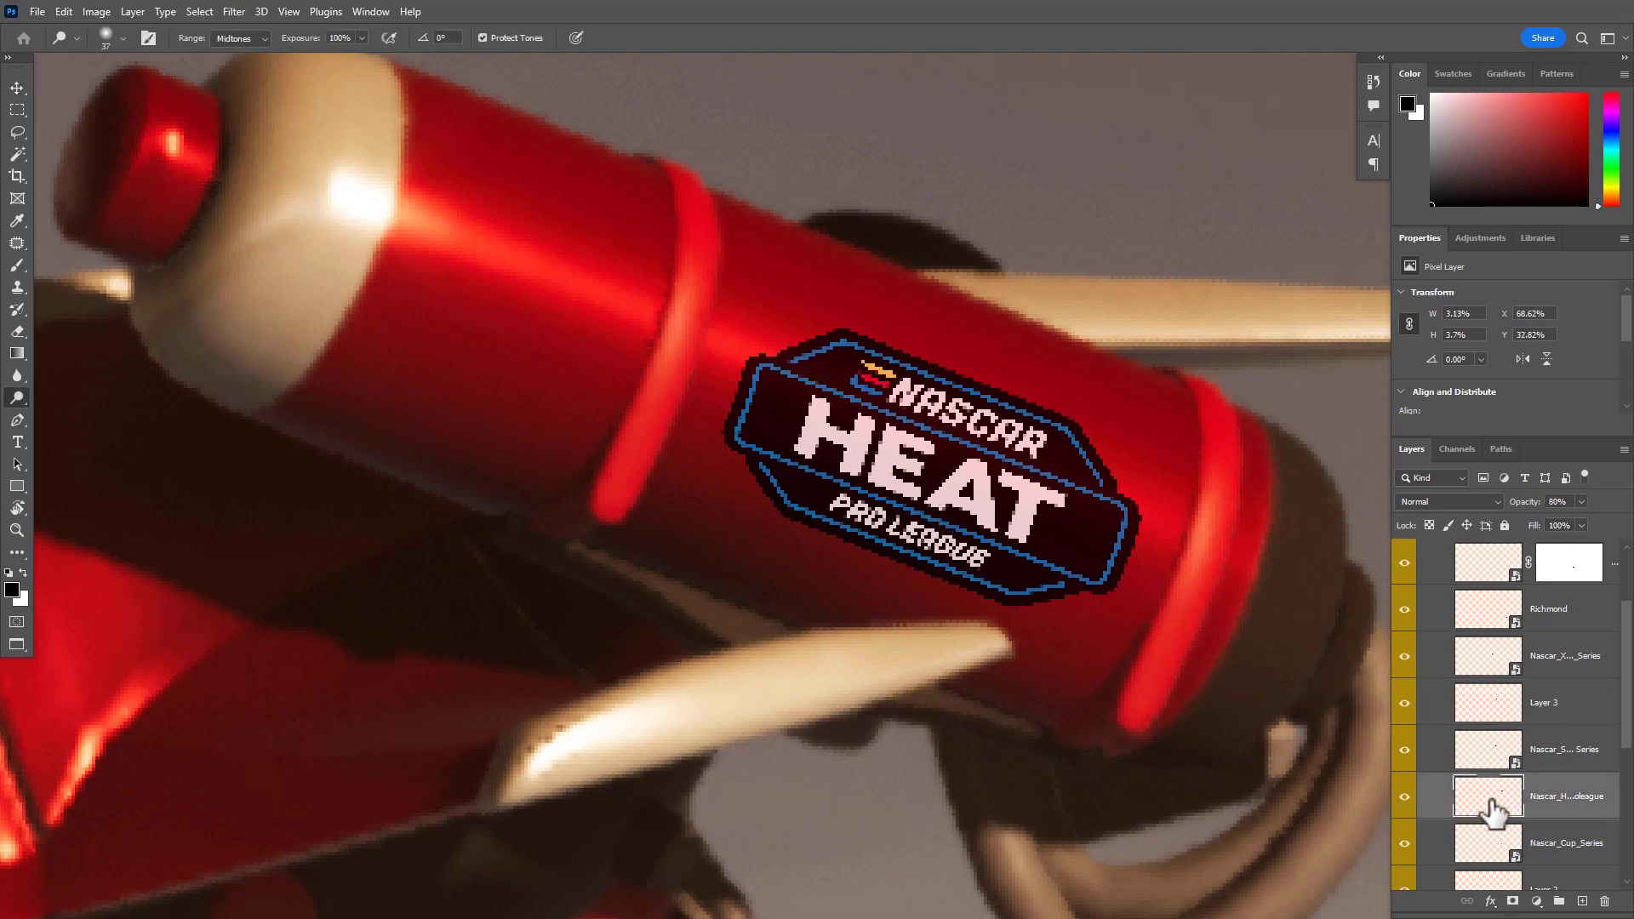
scroll(893, 374, up, 2)
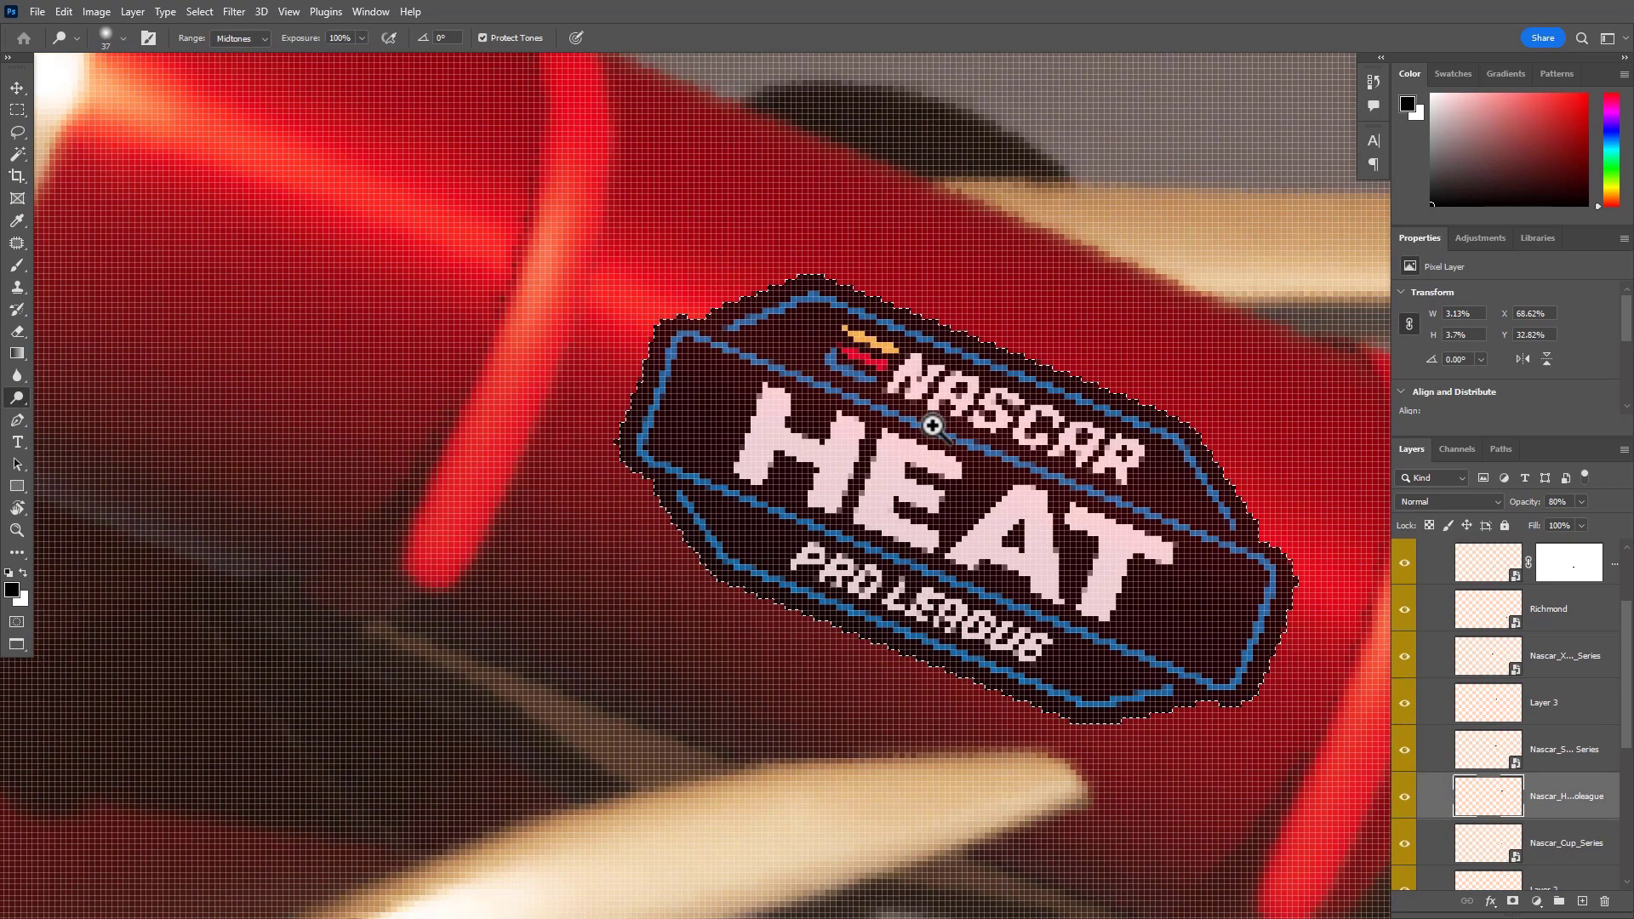
scroll(1141, 476, down, 2)
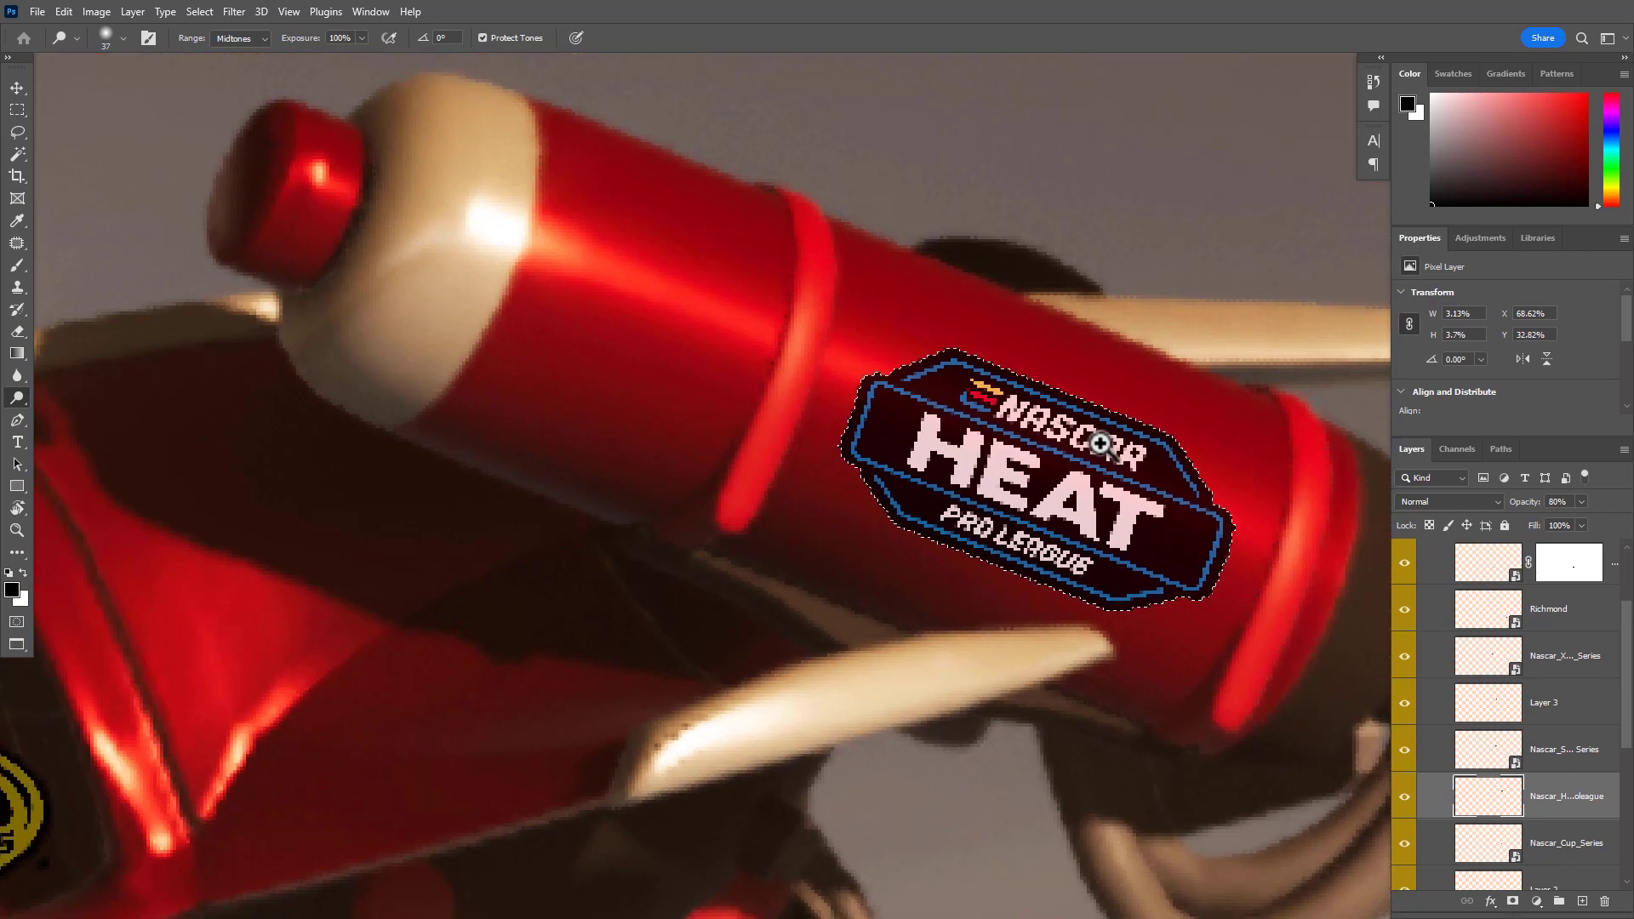
scroll(1141, 496, right, 2)
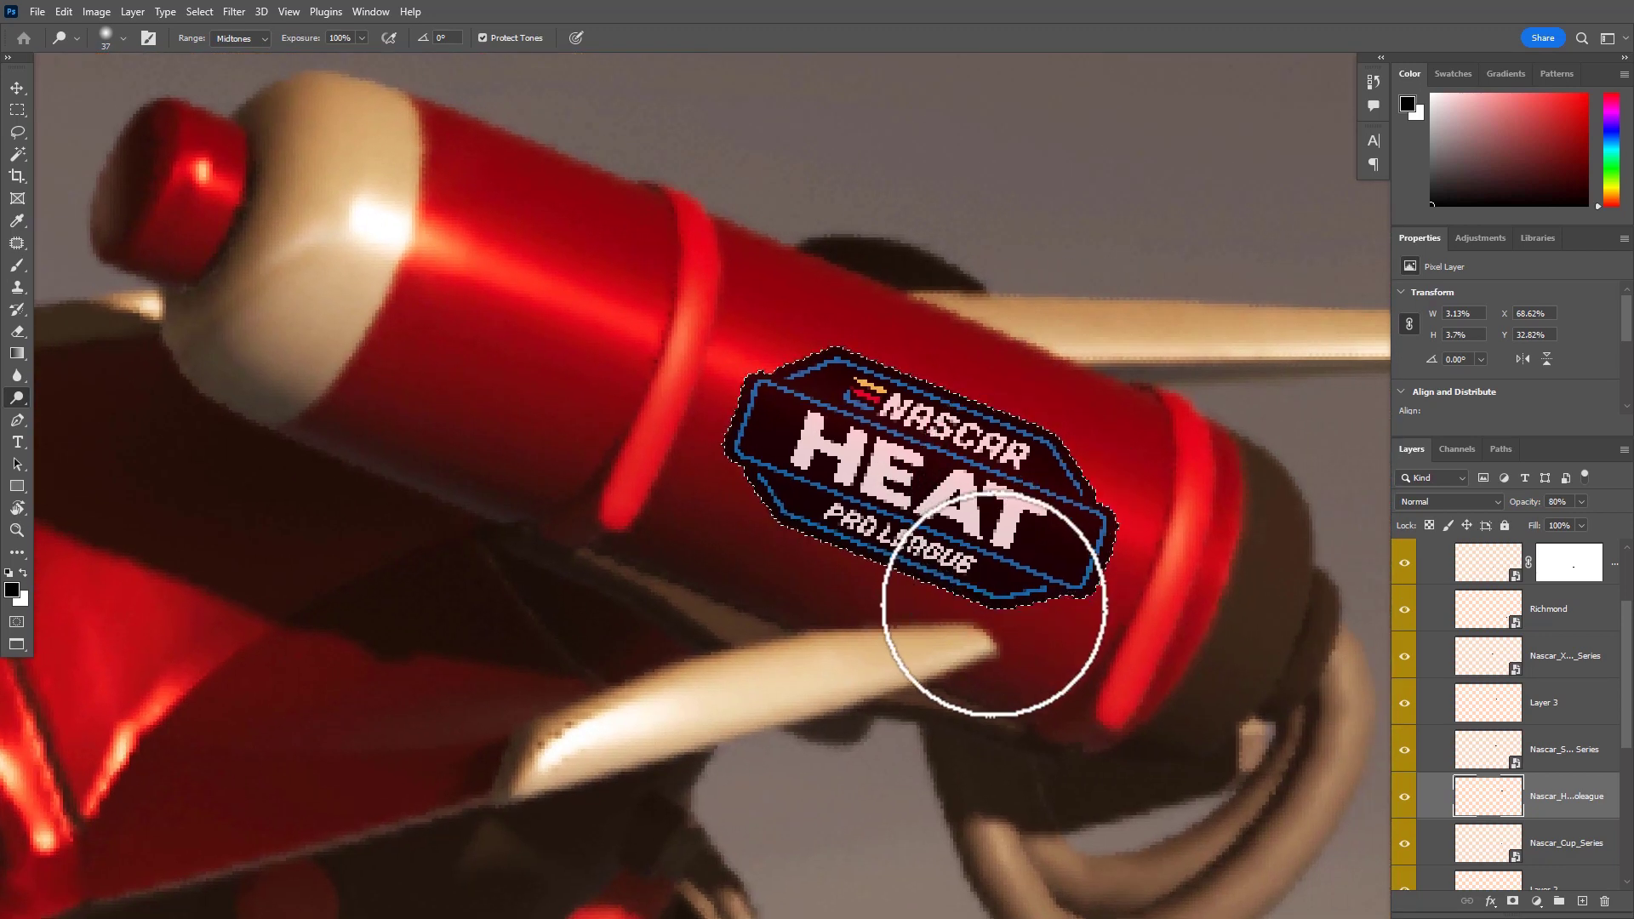
click(1582, 901)
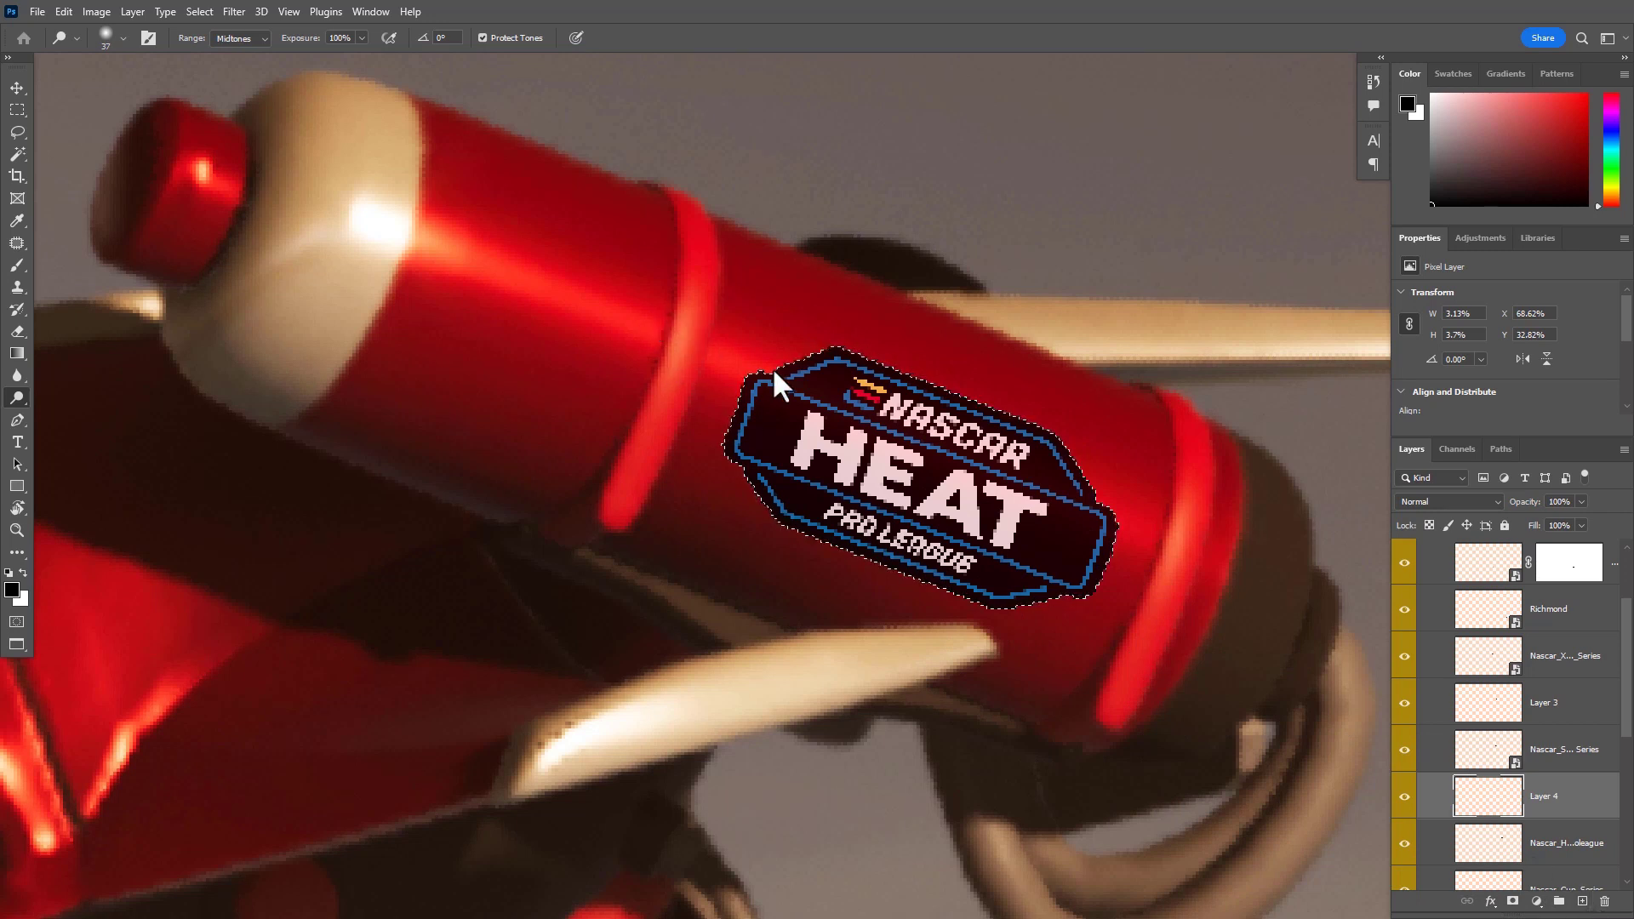
key(b)
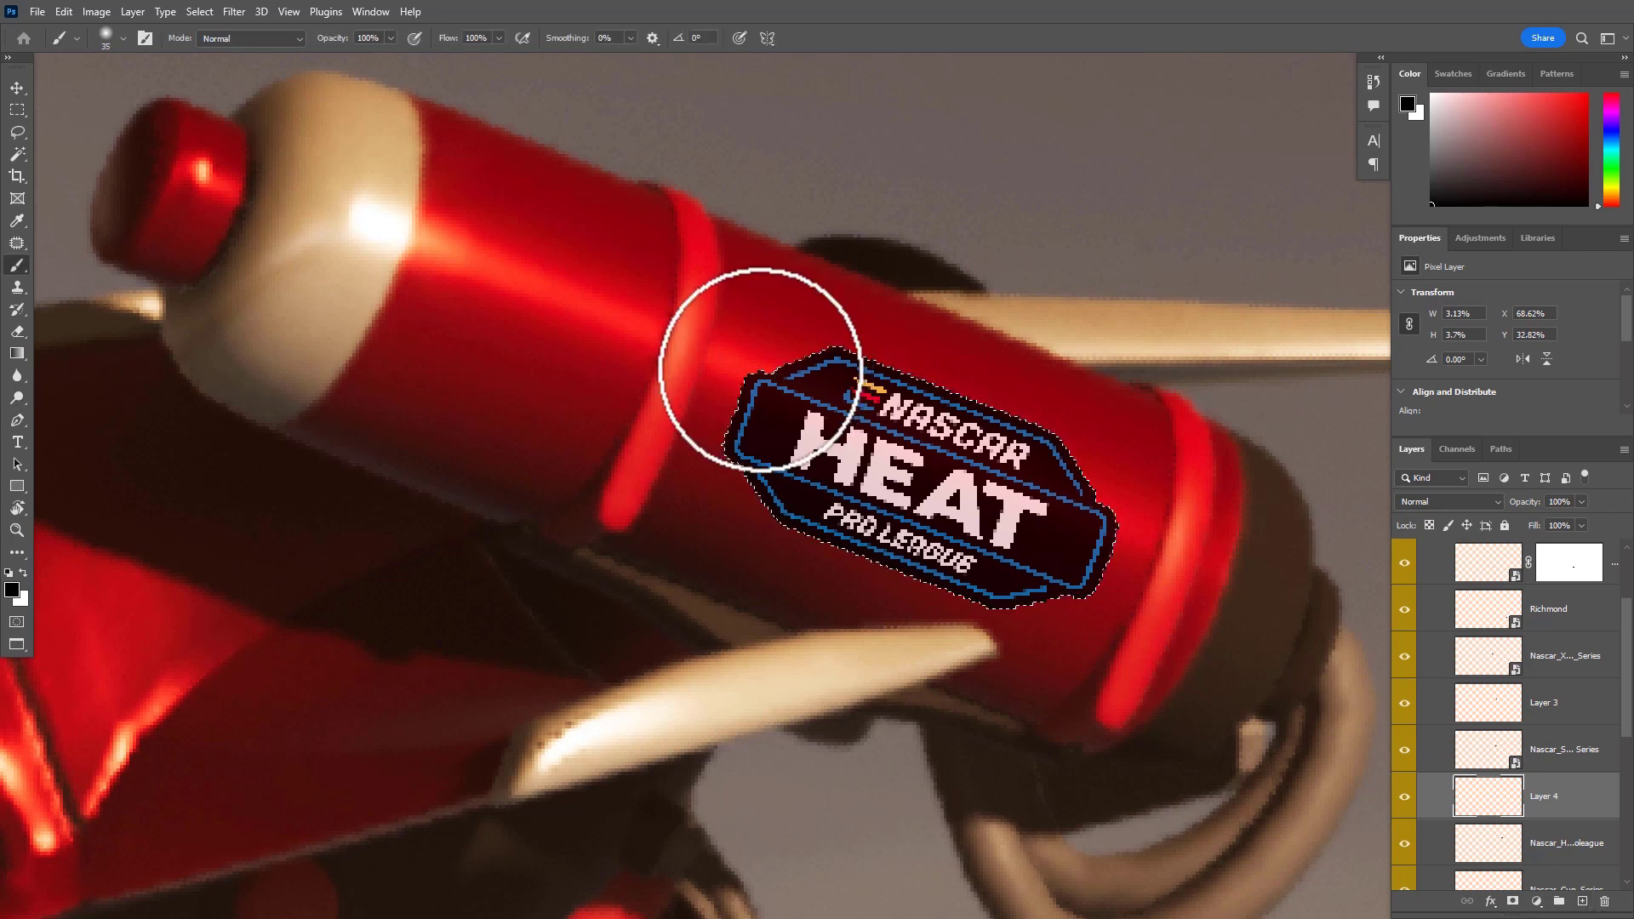
Sample the bright red of the cylinder's highlight beside the HEAT decal and reduce the brush to 15 px
alt+click(737, 368)
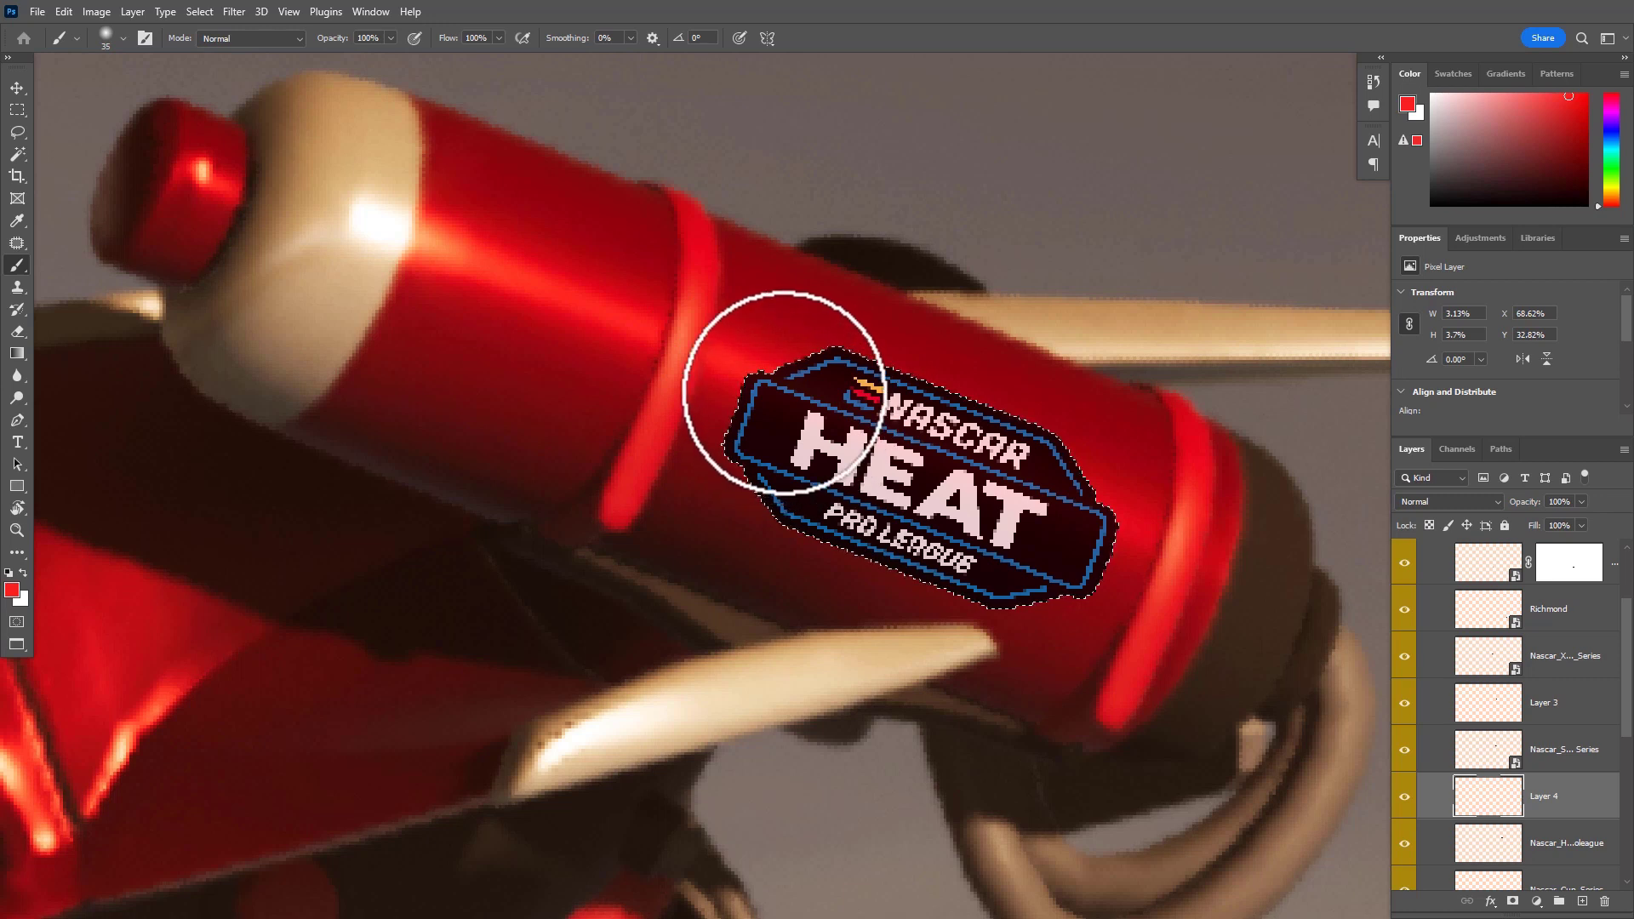
key(bracketleft)
key(bracketleft)
key(bracketleft)
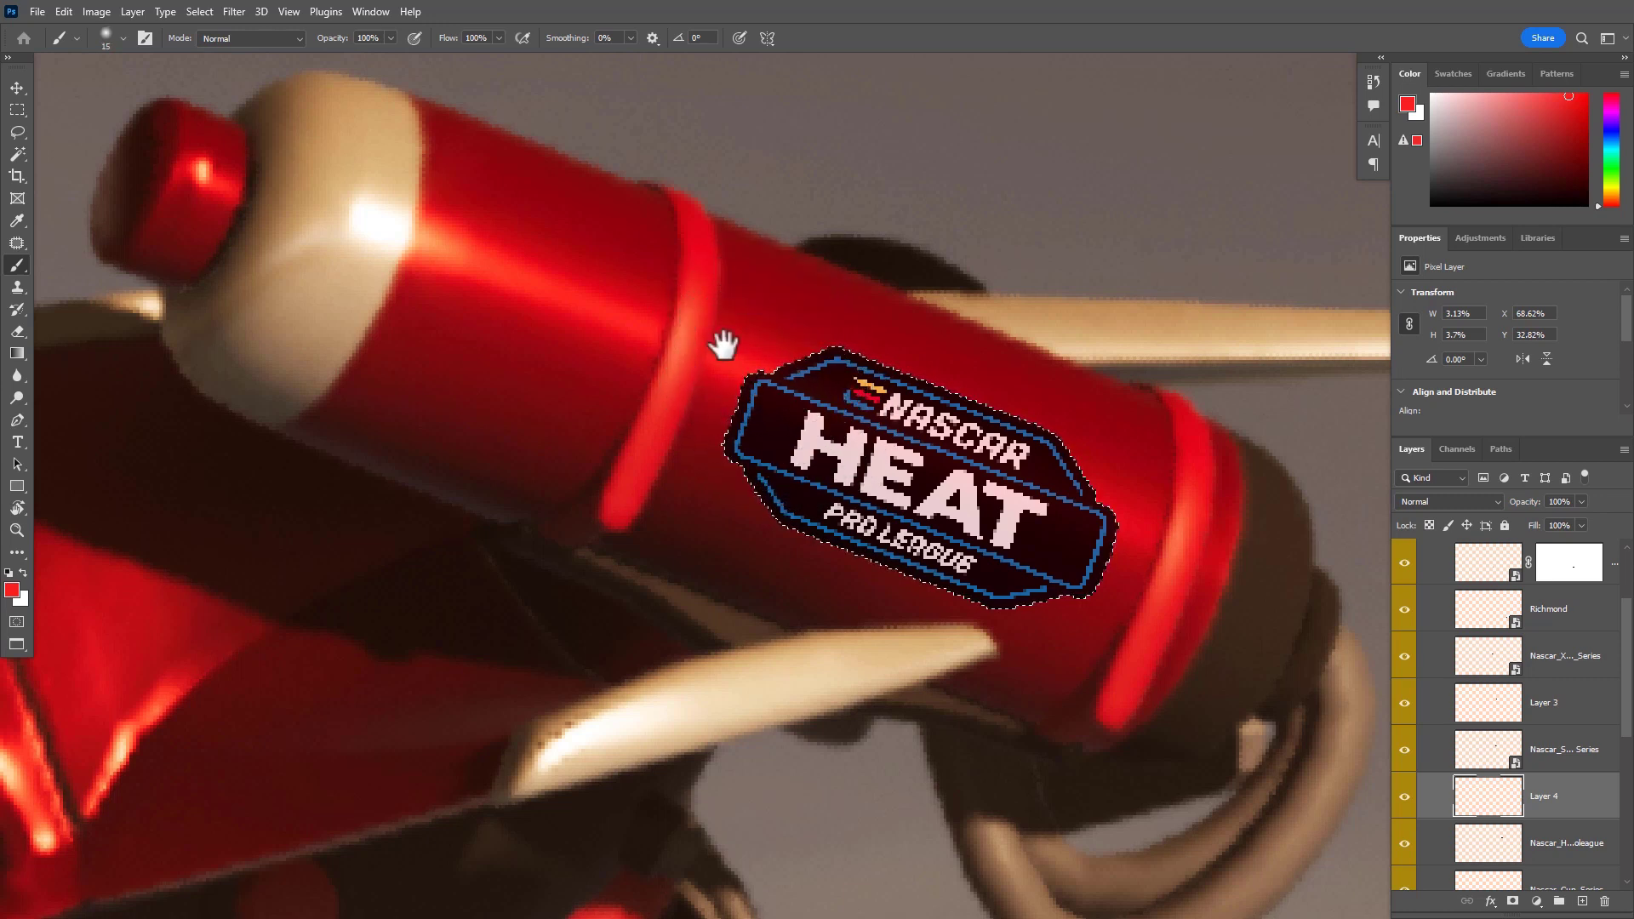
drag(724, 345, 748, 354)
key(super)
key(super)
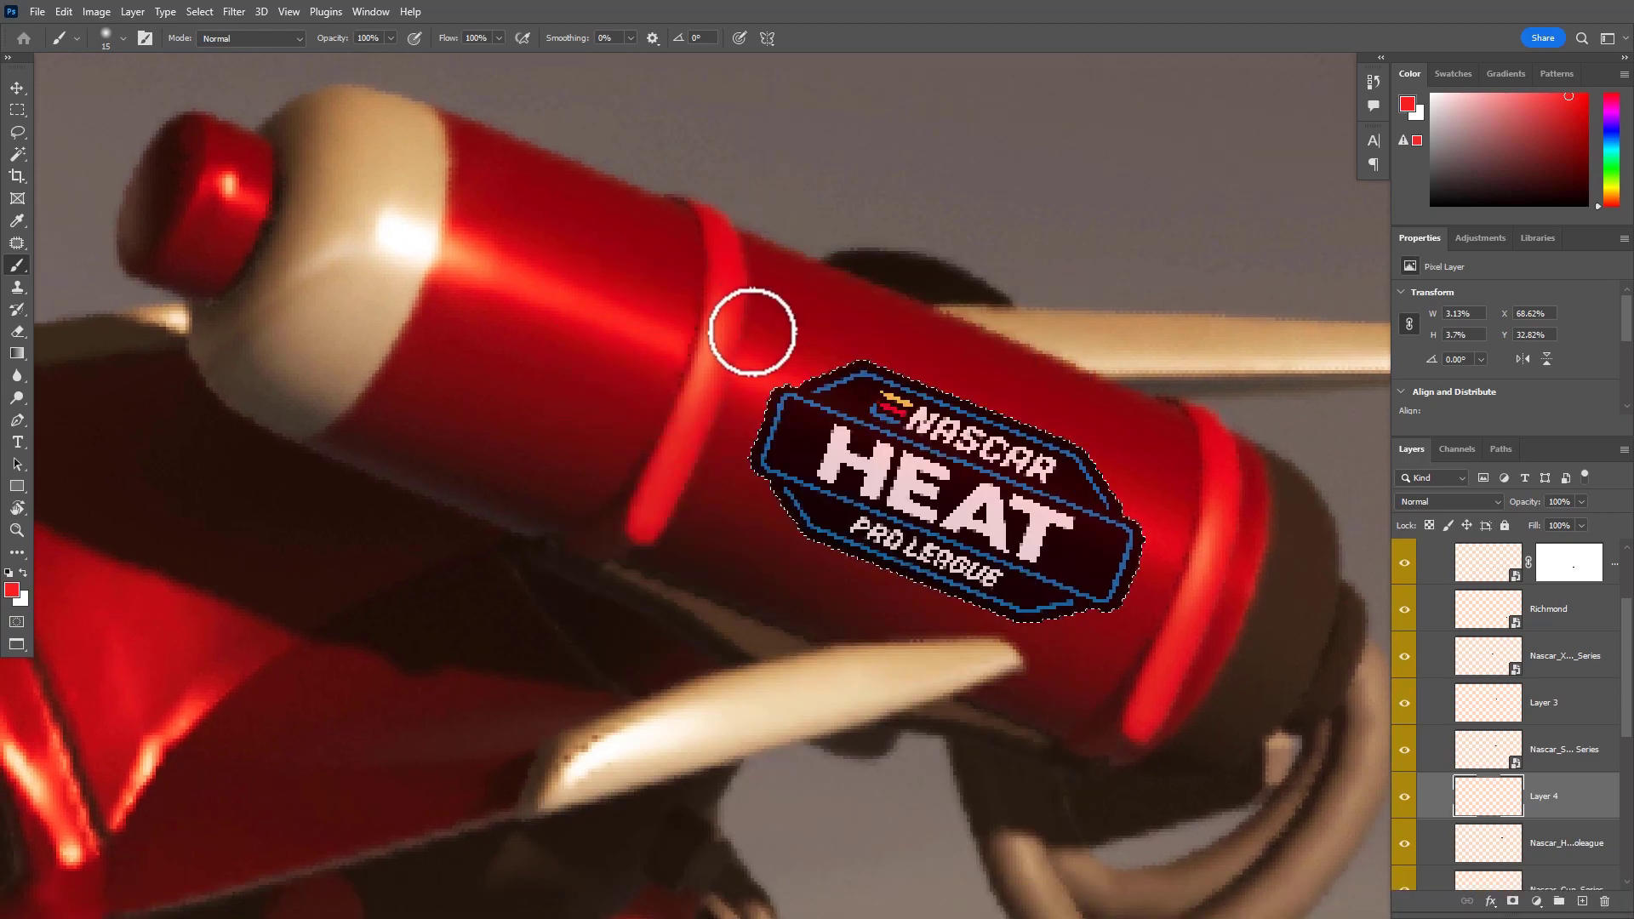
scroll(792, 357, up, 4)
scroll(749, 373, down, 3)
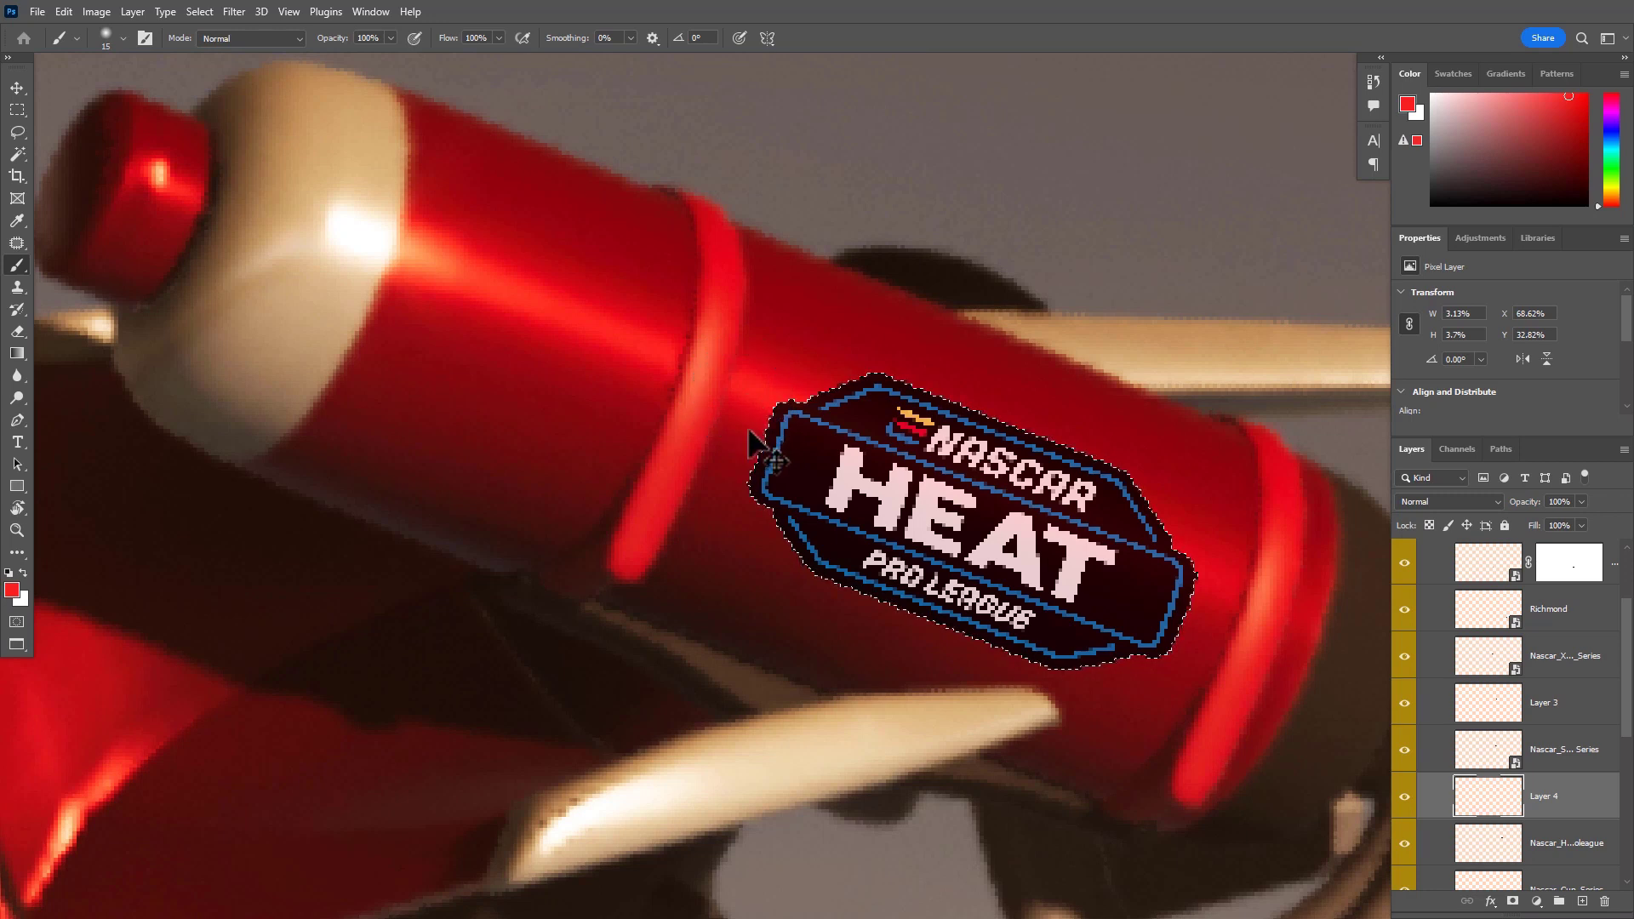
Clear the HEAT decal selection and prepare a 25 px brush with the default black colour
key(ctrl+d)
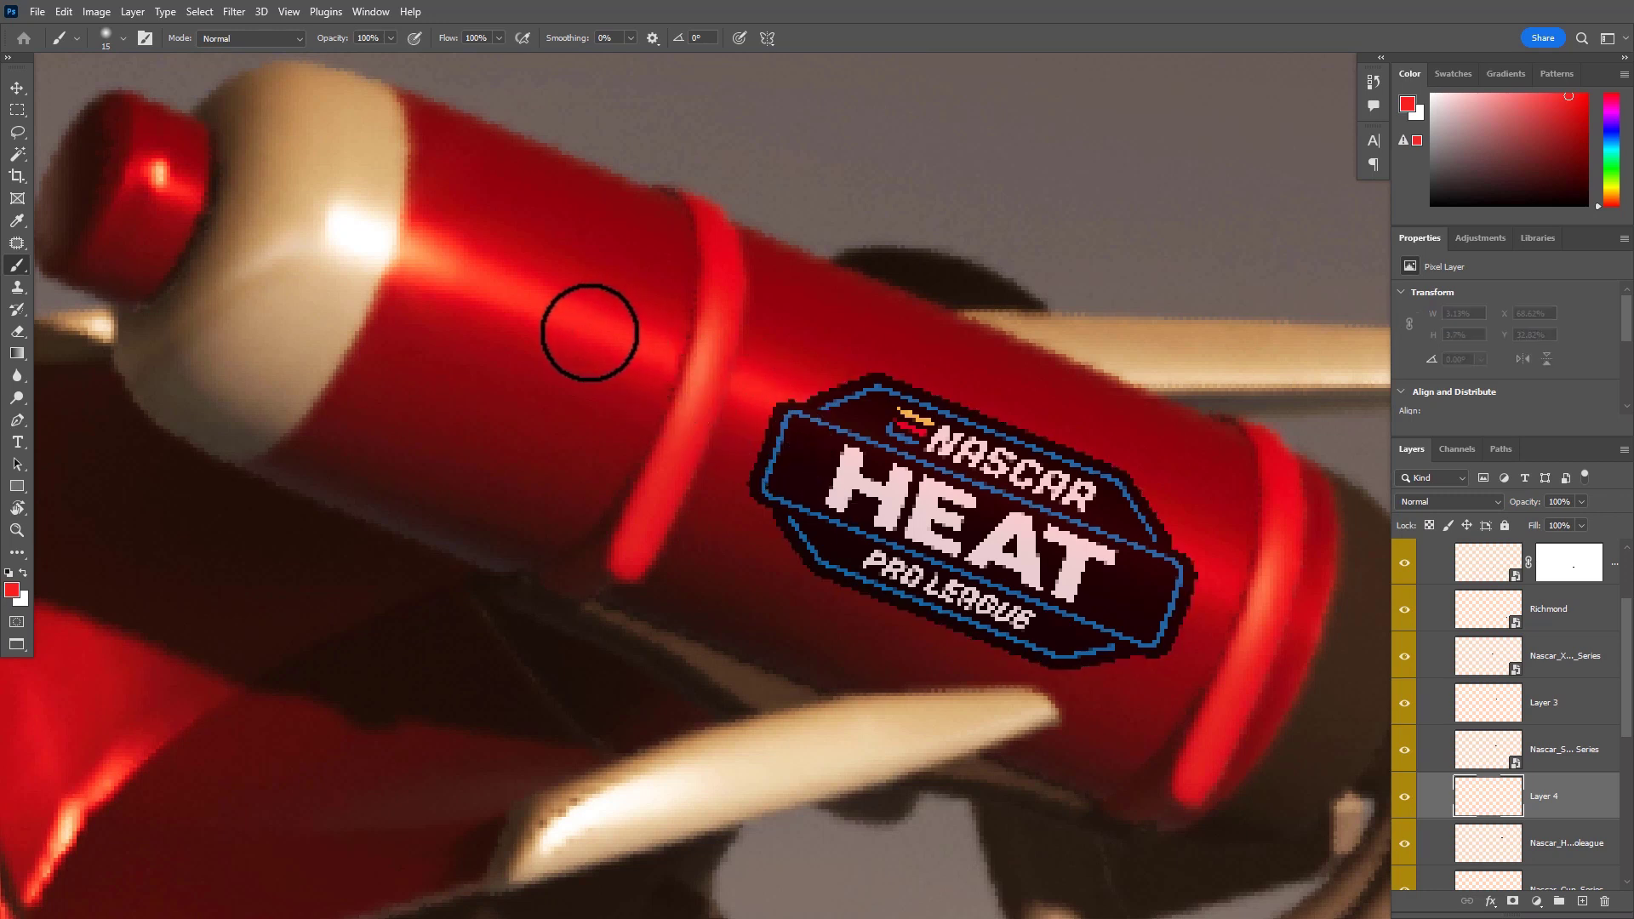
key(d)
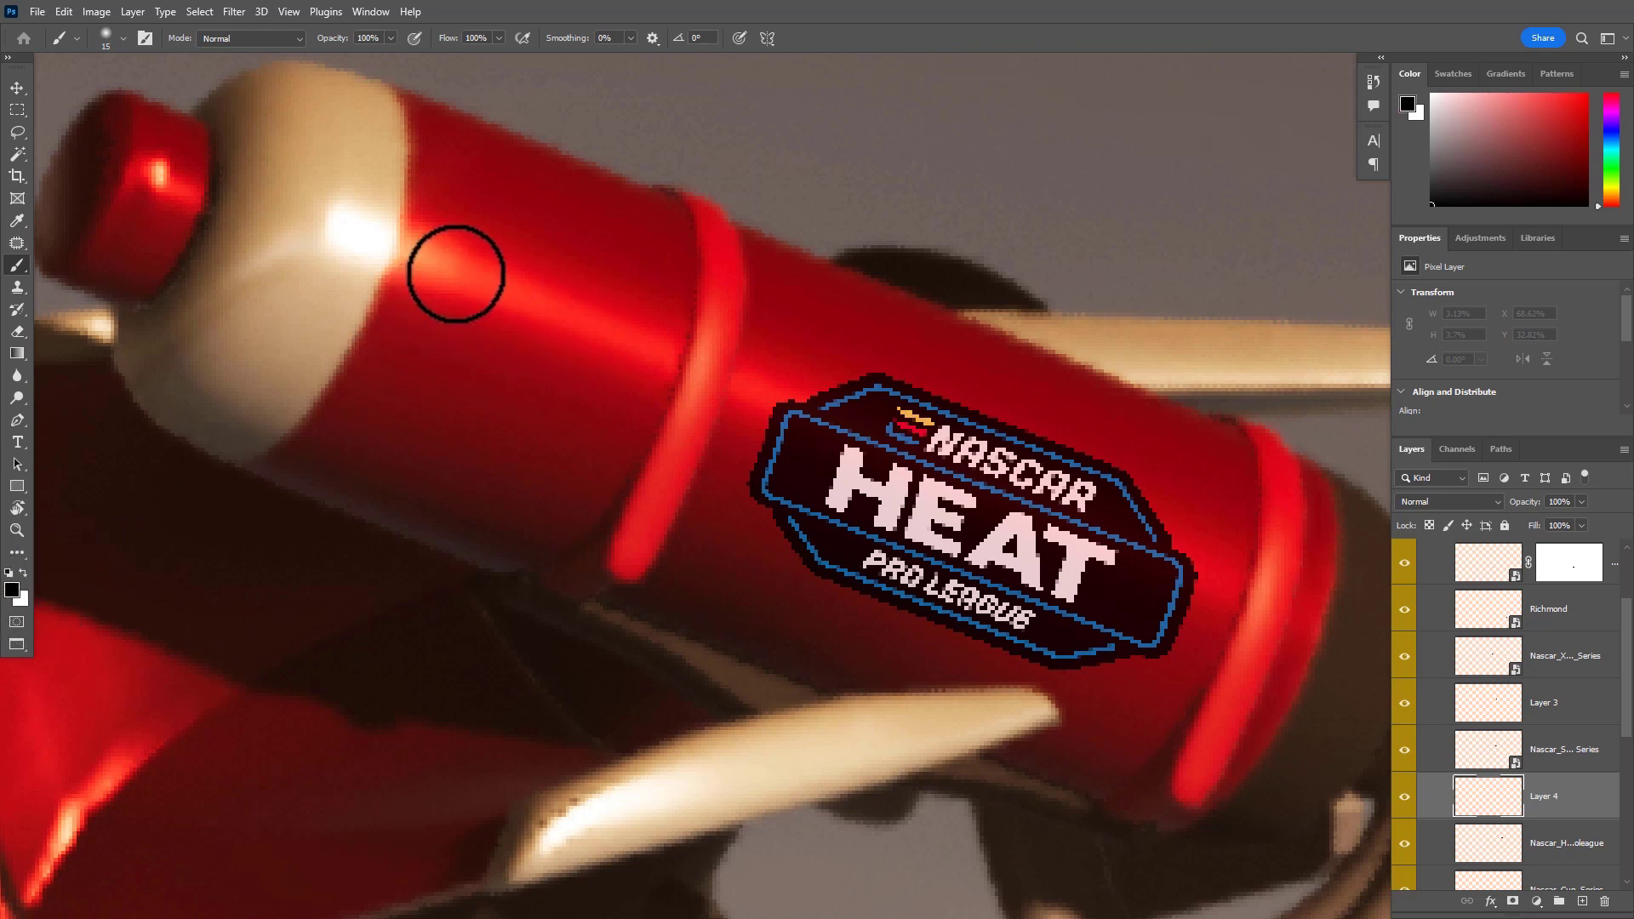
key(bracketright)
key(bracketright)
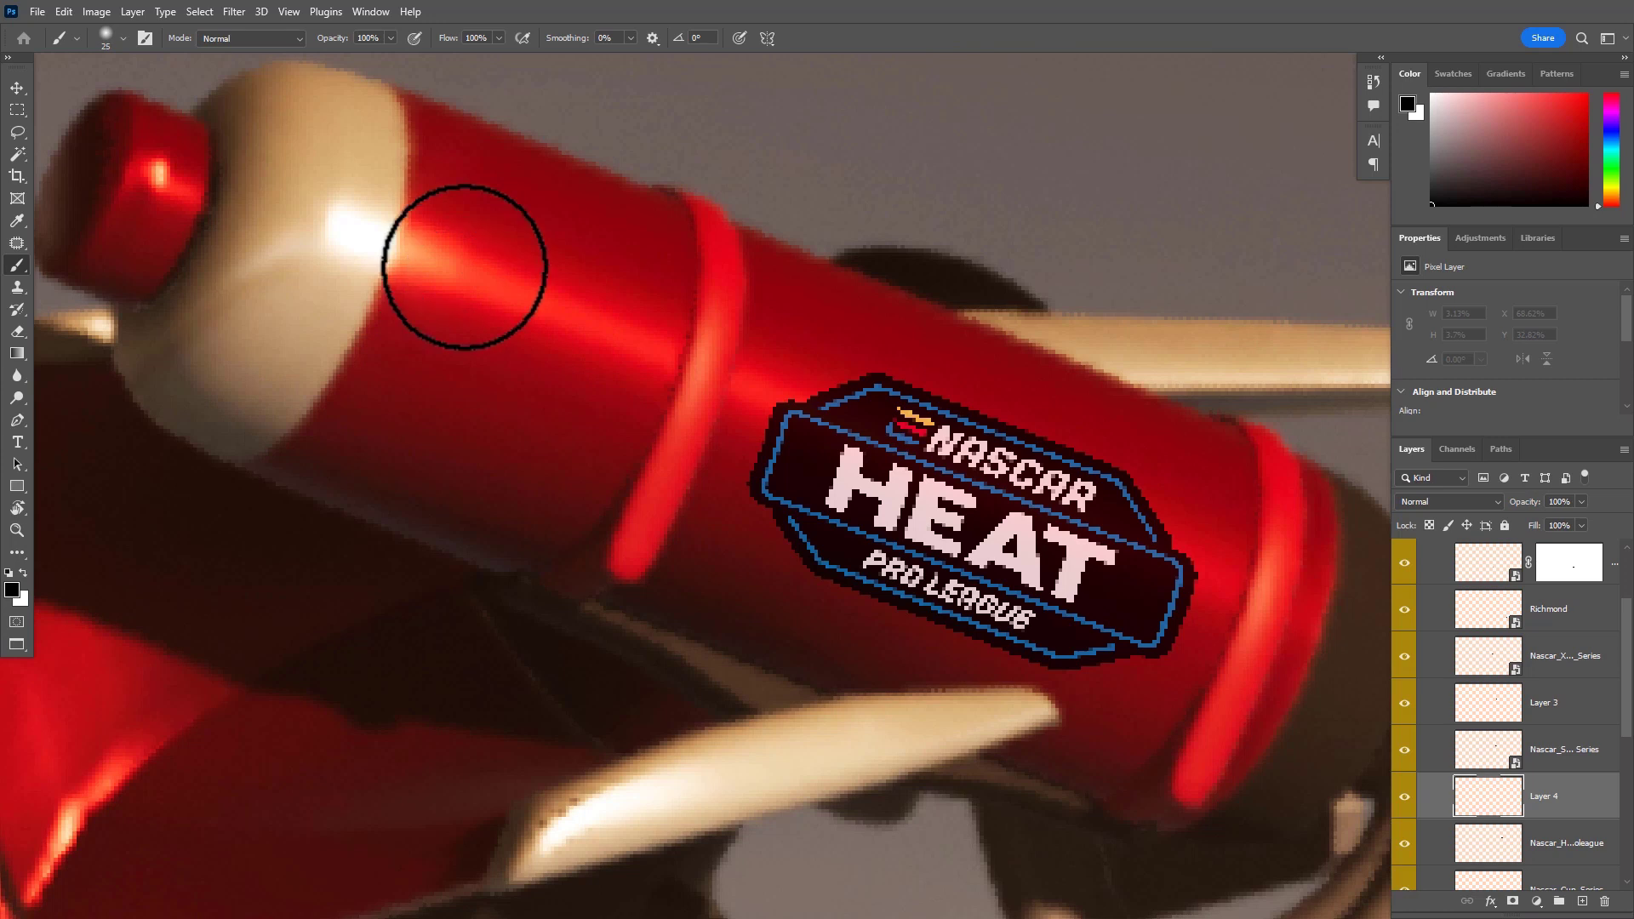
Try freehand black strokes along the cylinder's bright highlight with 25 px and 20 px brushes, undoing each one
drag(434, 253, 559, 321)
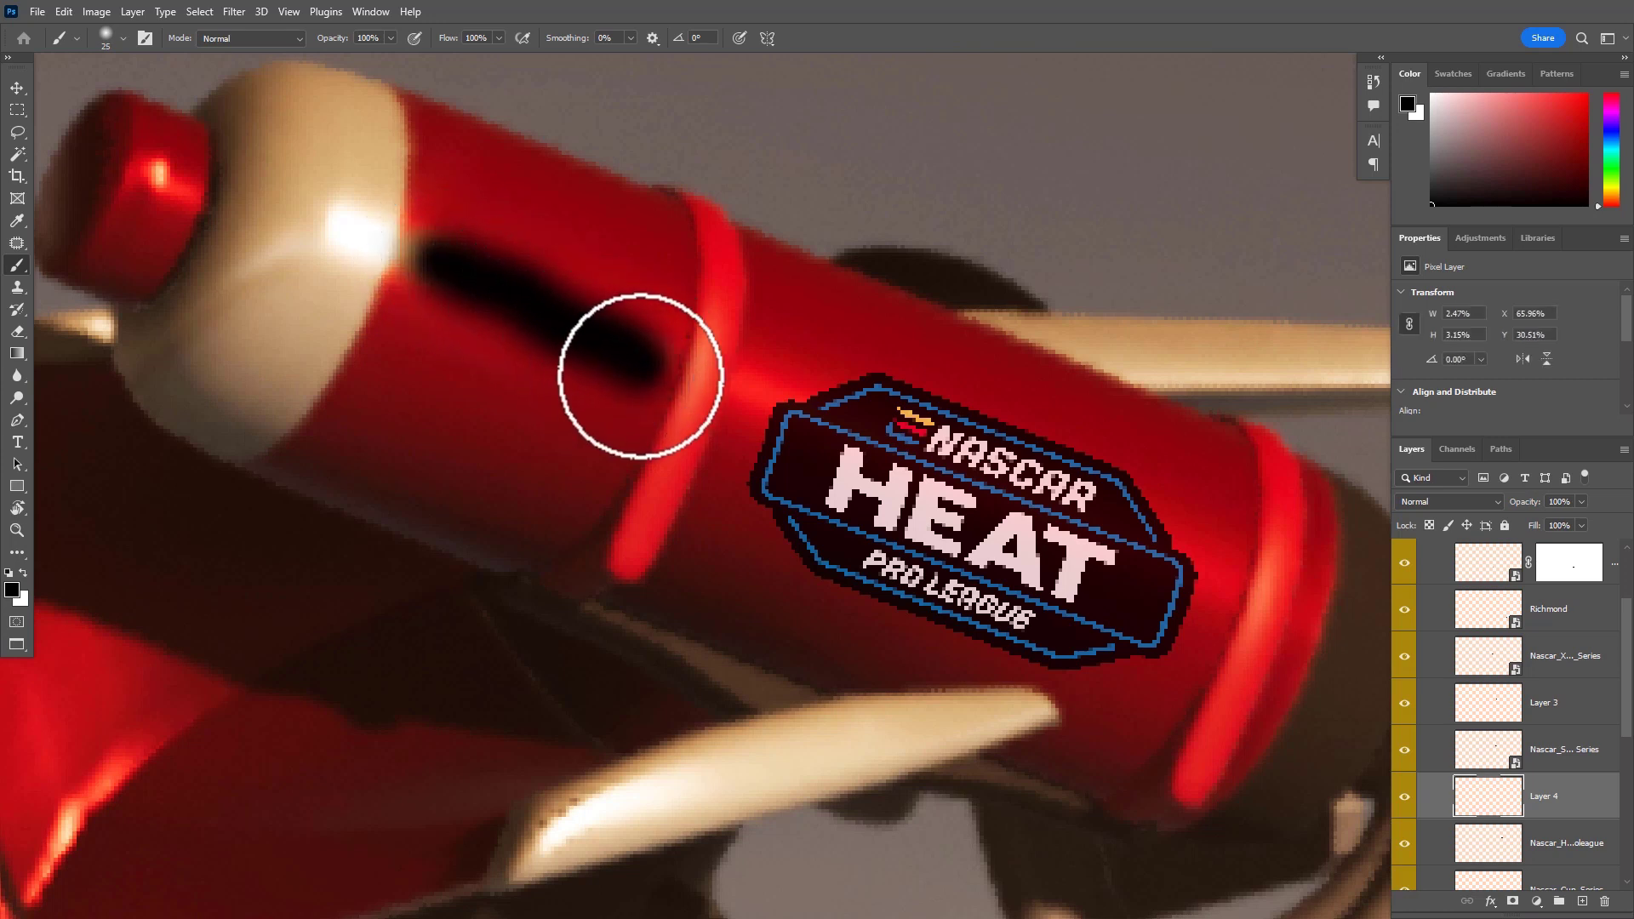
key(ctrl+z)
drag(435, 257, 619, 345)
key(ctrl+z)
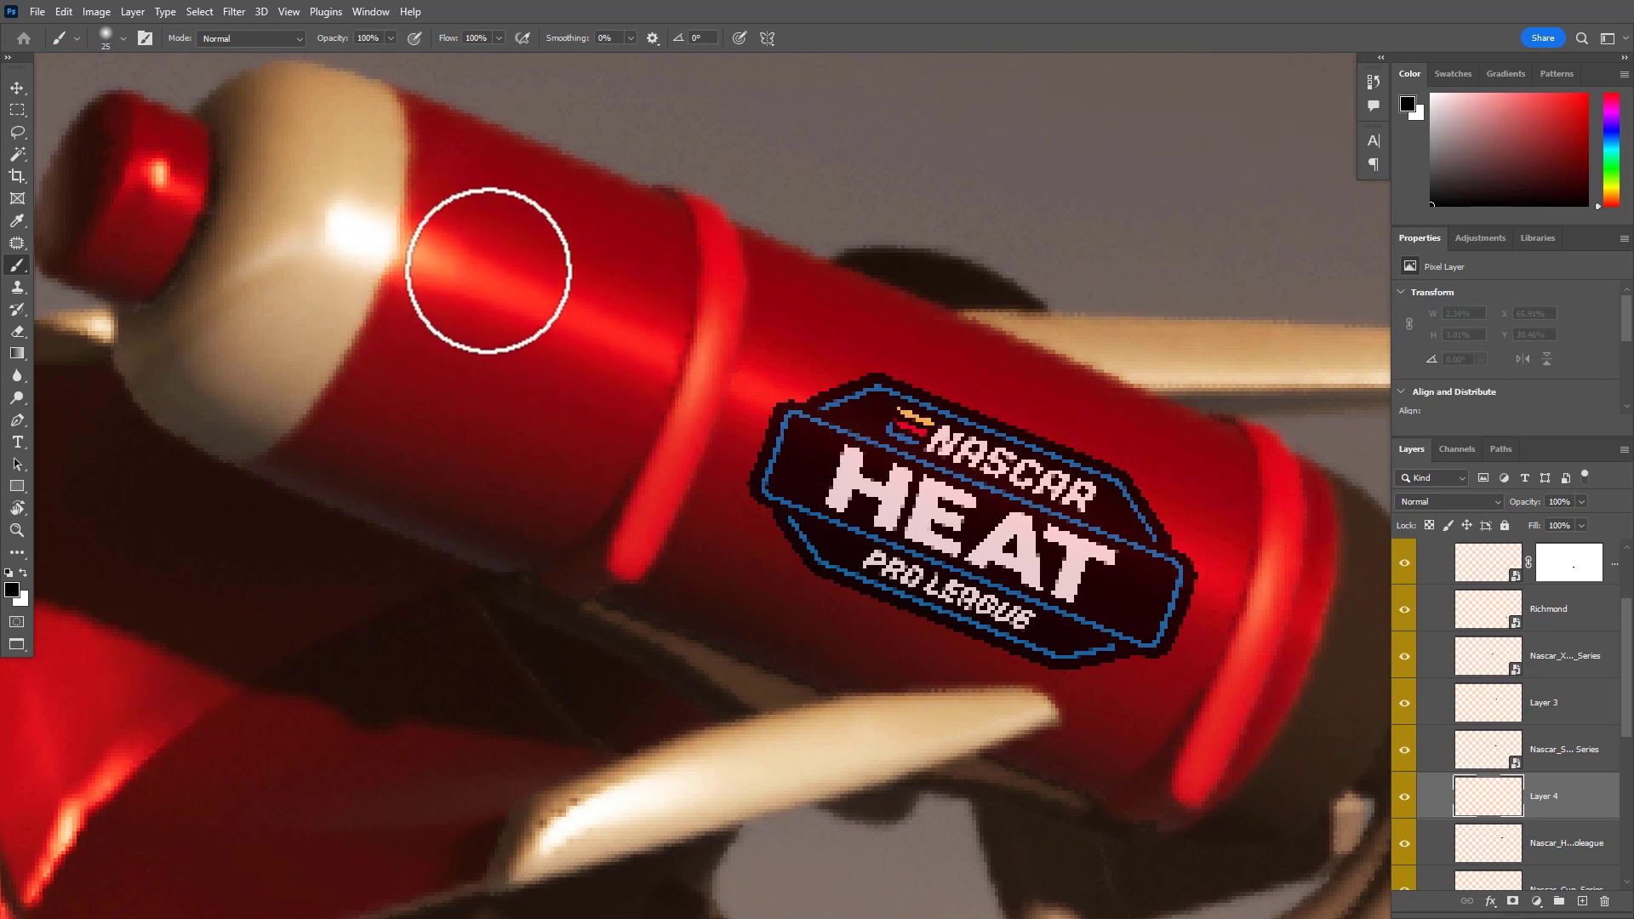
drag(417, 247, 660, 368)
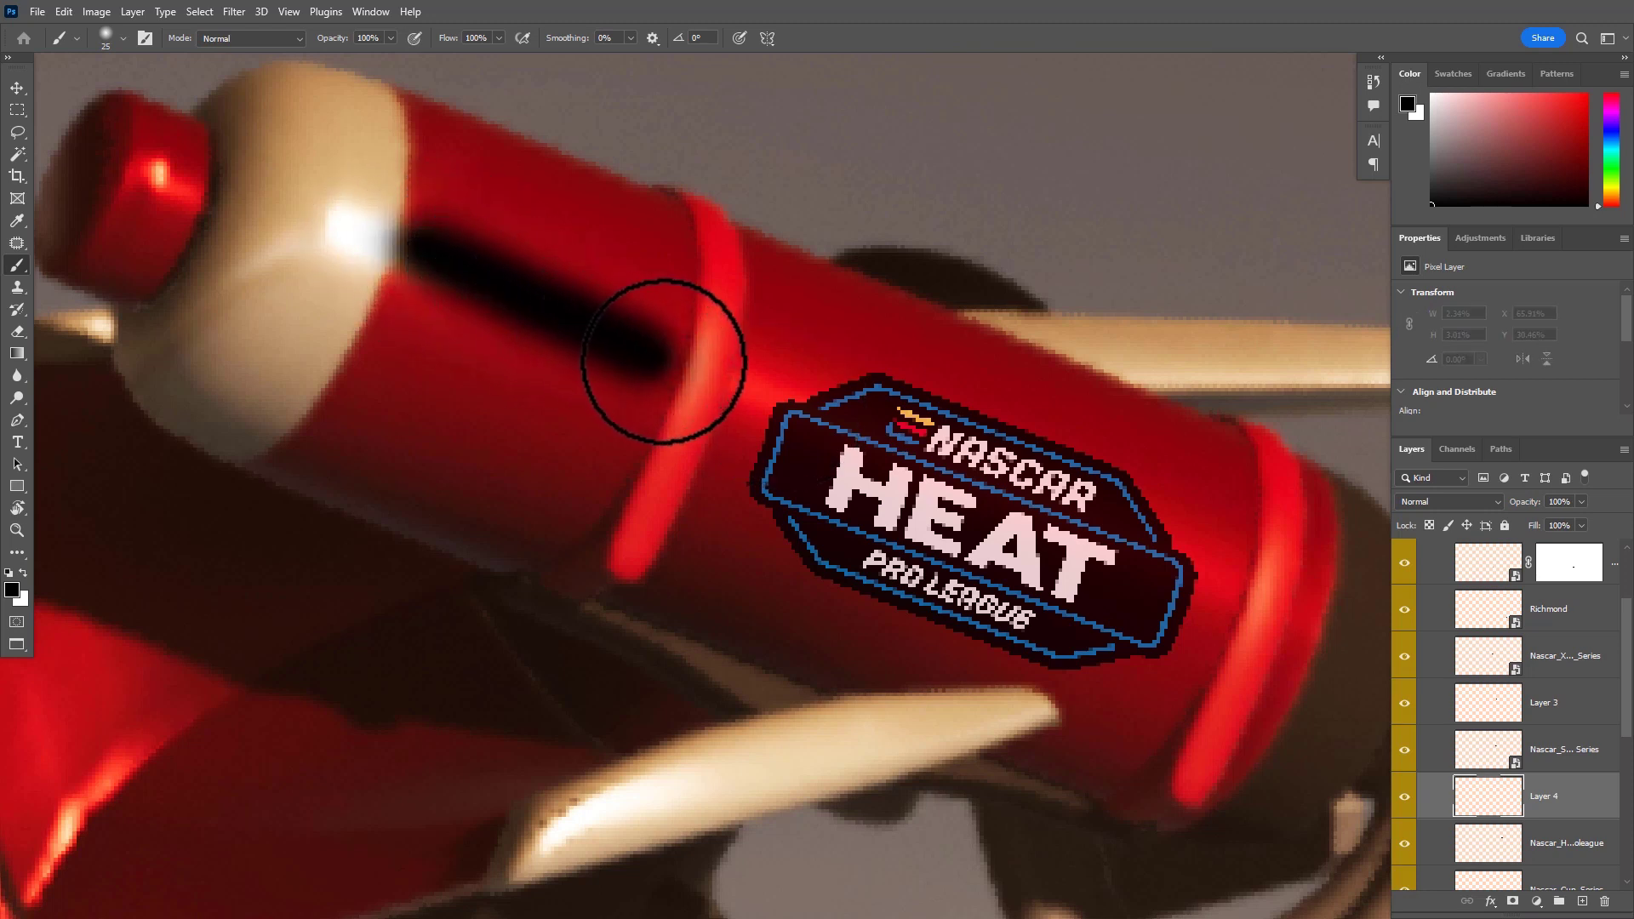
key(ctrl+z)
key(bracketleft)
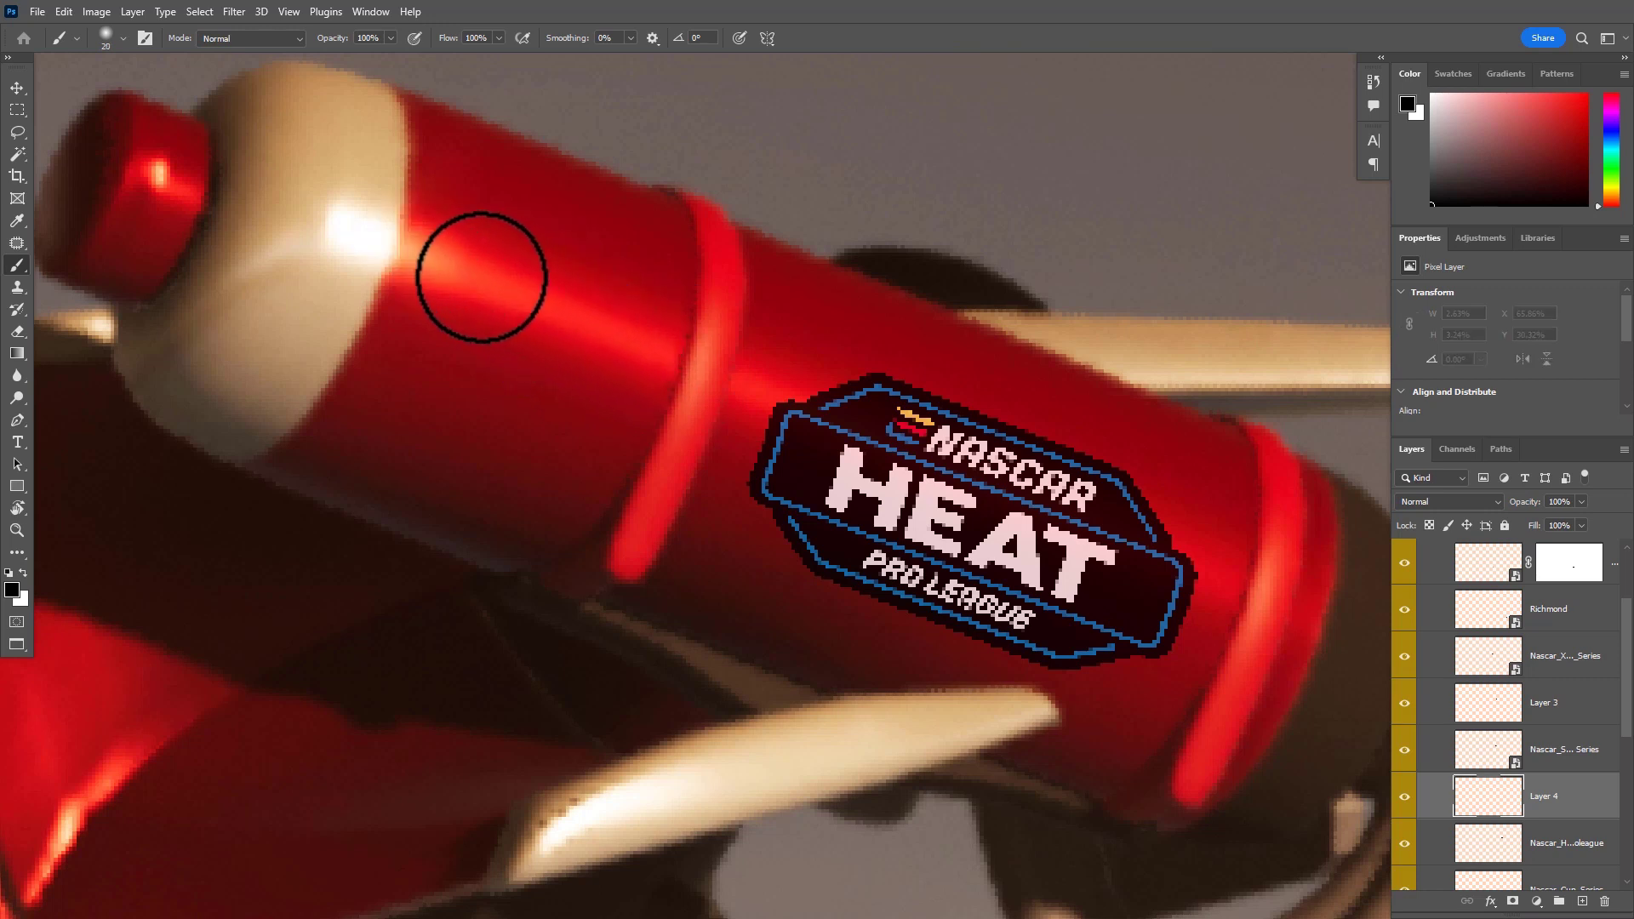
drag(422, 253, 664, 365)
key(ctrl+z)
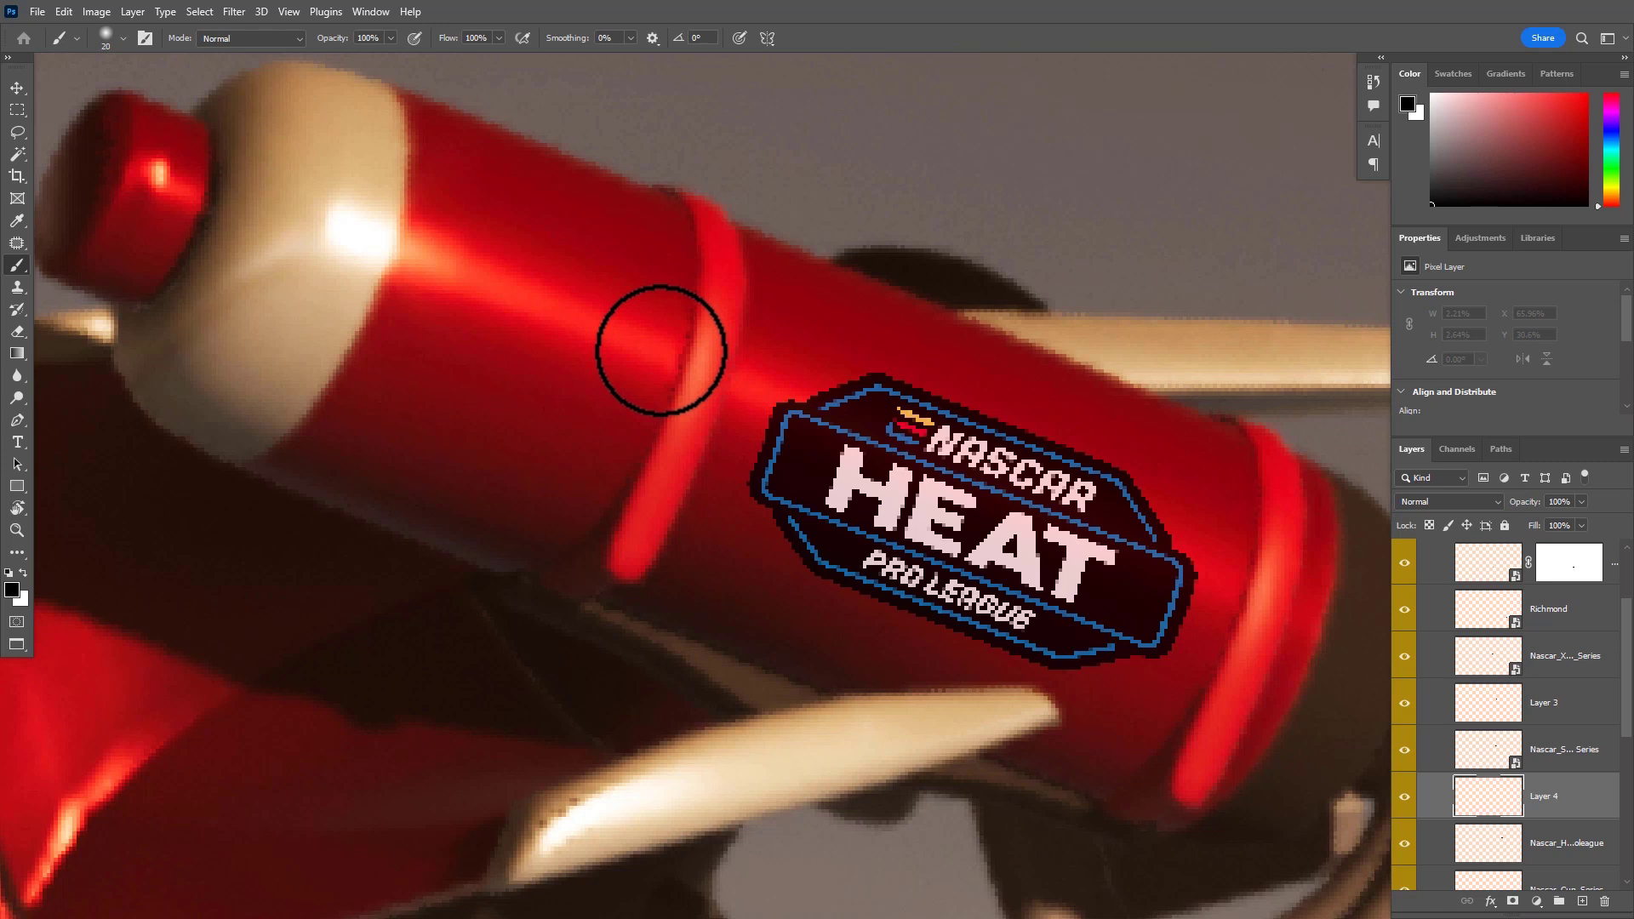
Try a straight 15 px black stroke along the highlight between the cylinder's cream cap and first red ring, and undo it
key(bracketleft)
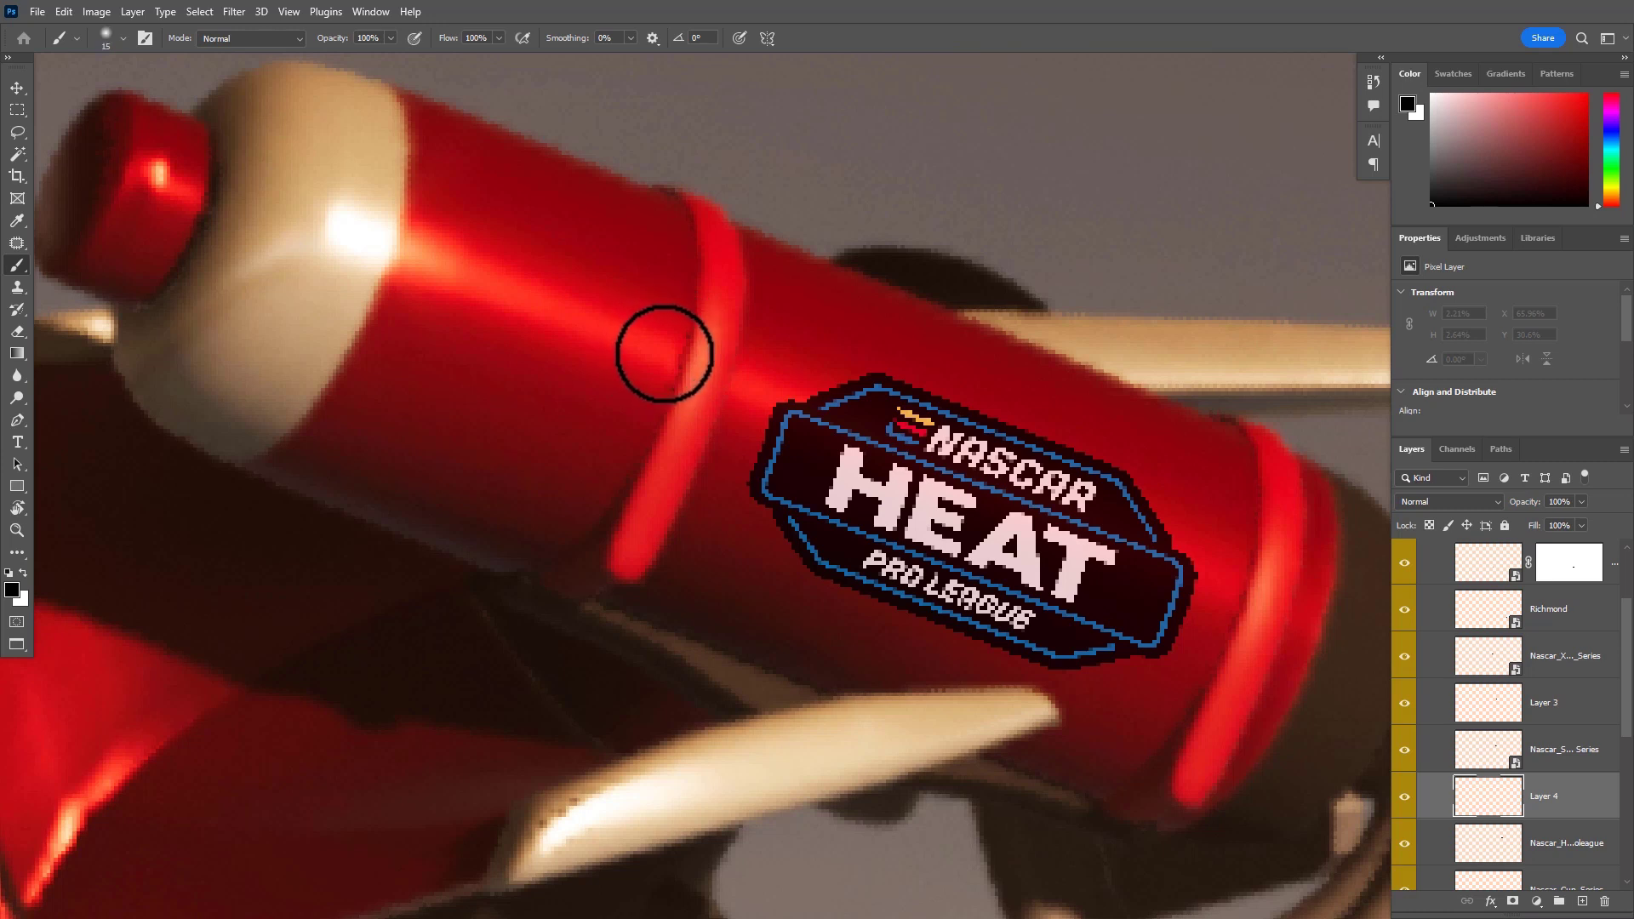
click(663, 354)
shift+click(424, 259)
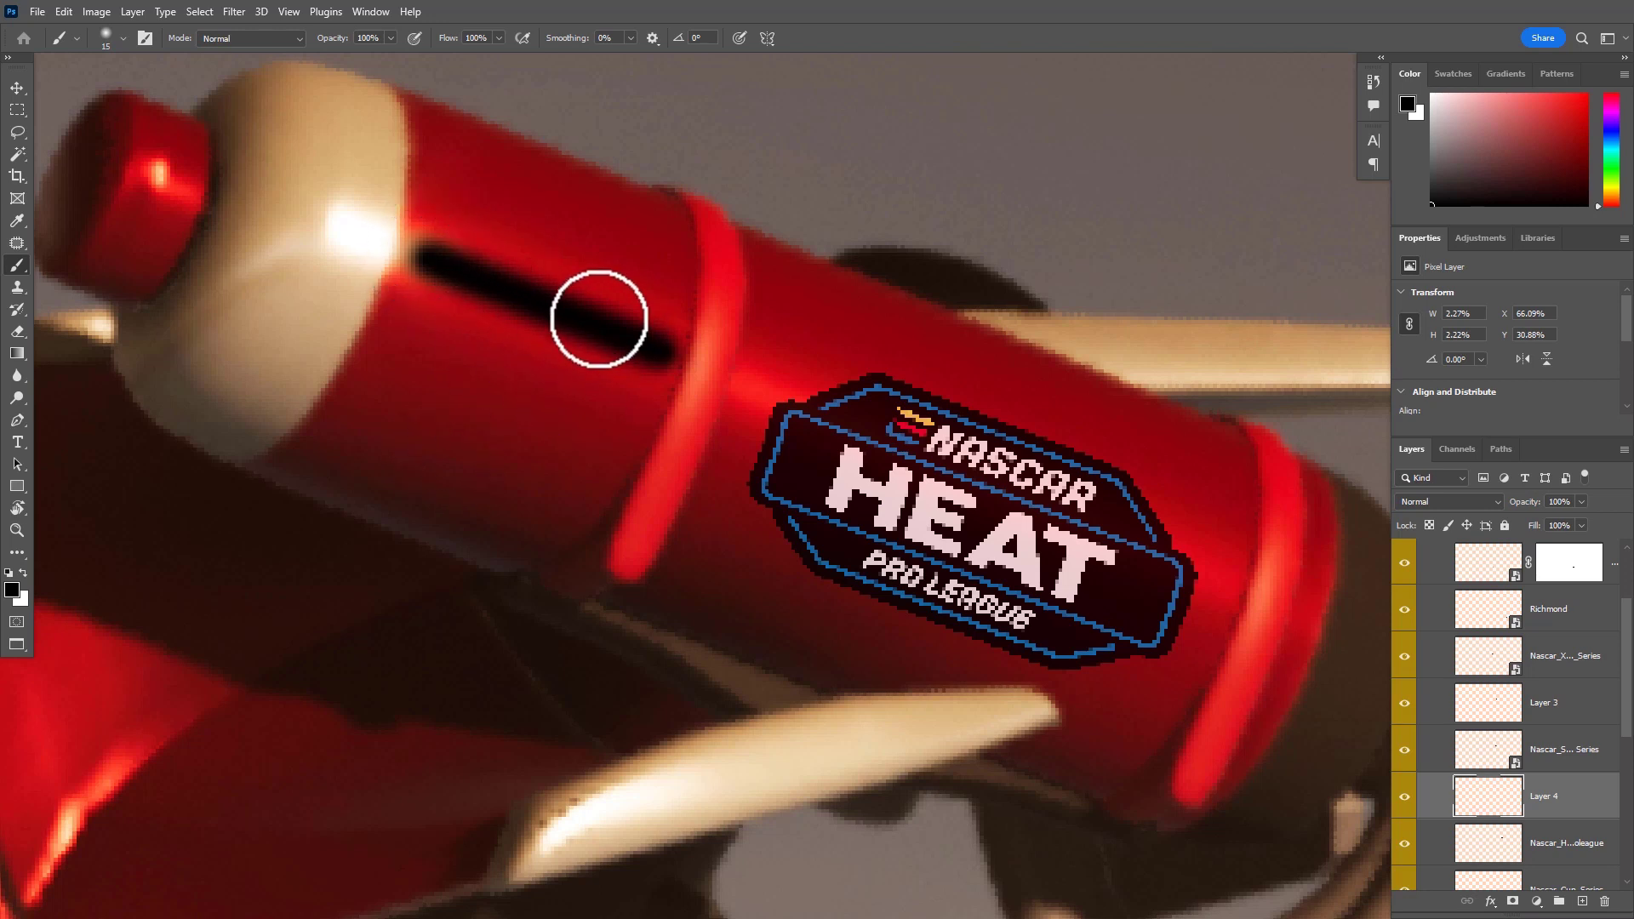
key(ctrl+z)
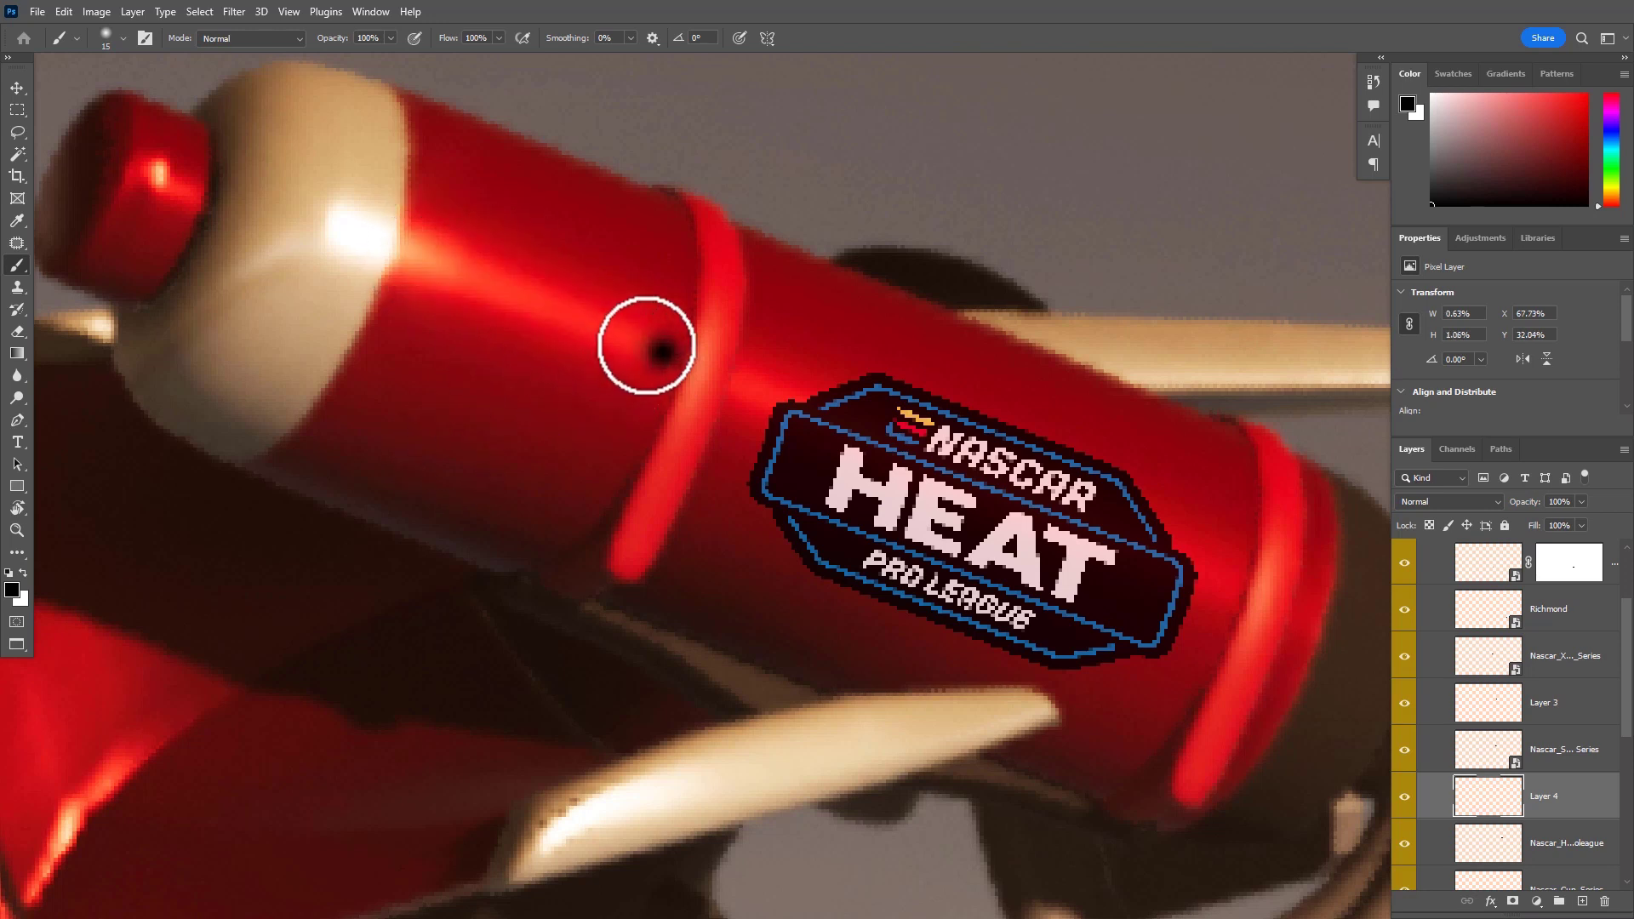
key(ctrl+z)
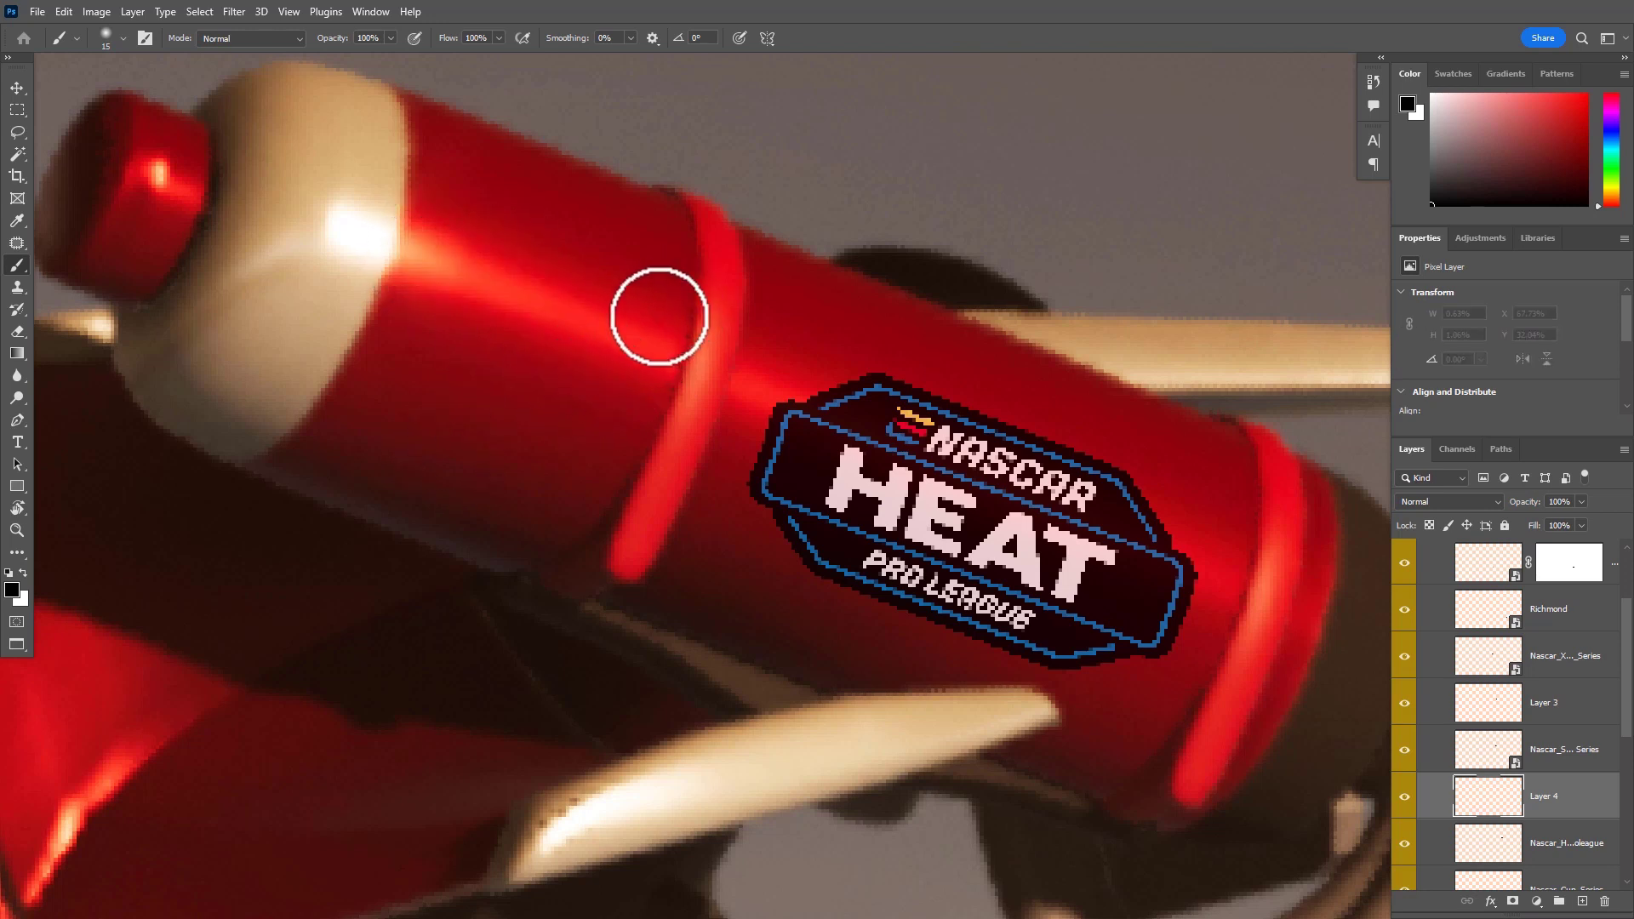
Enlarge the brush to 20 px, try a straight black stroke on the highlight and a dab beside the HEAT decal, and undo both
key(bracketright)
click(655, 348)
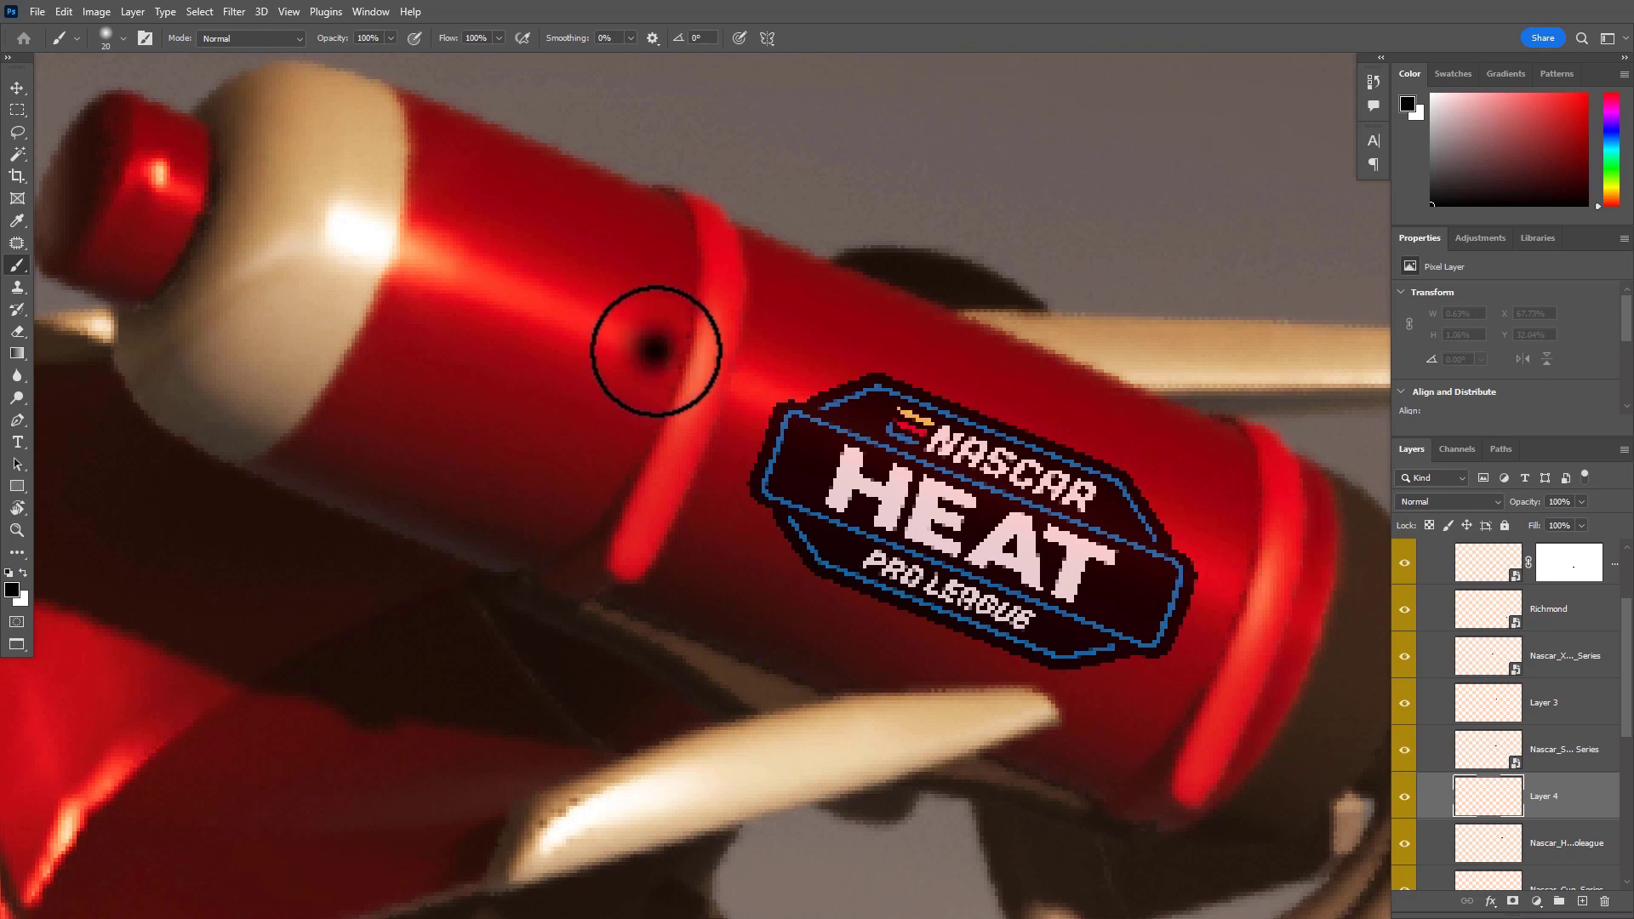
shift+click(432, 262)
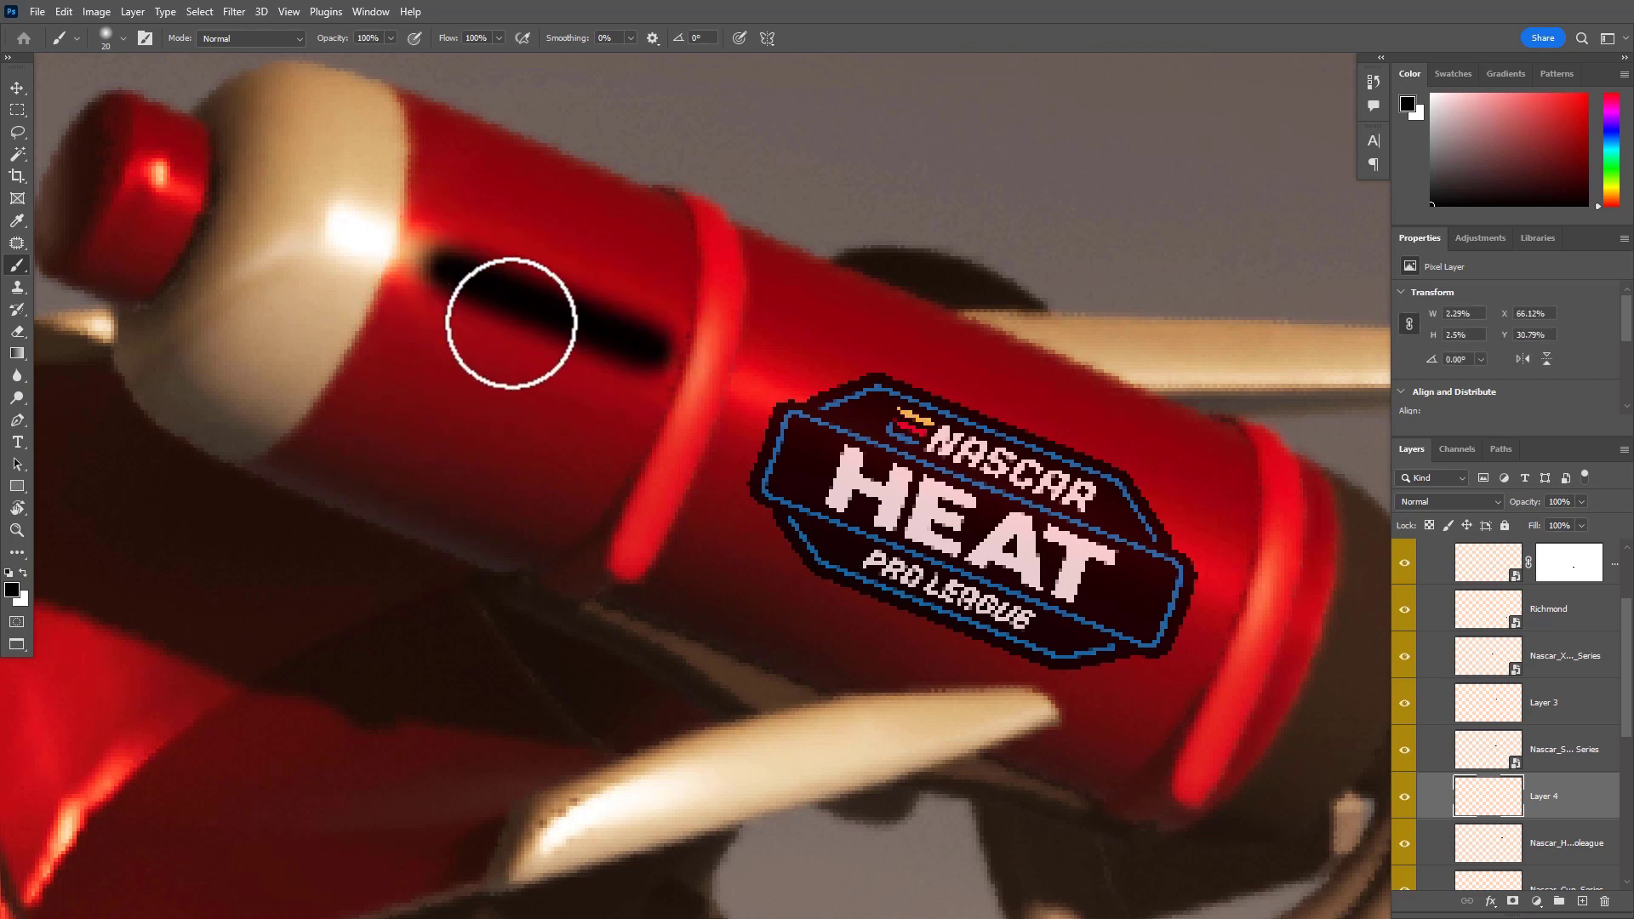
key(ctrl+z)
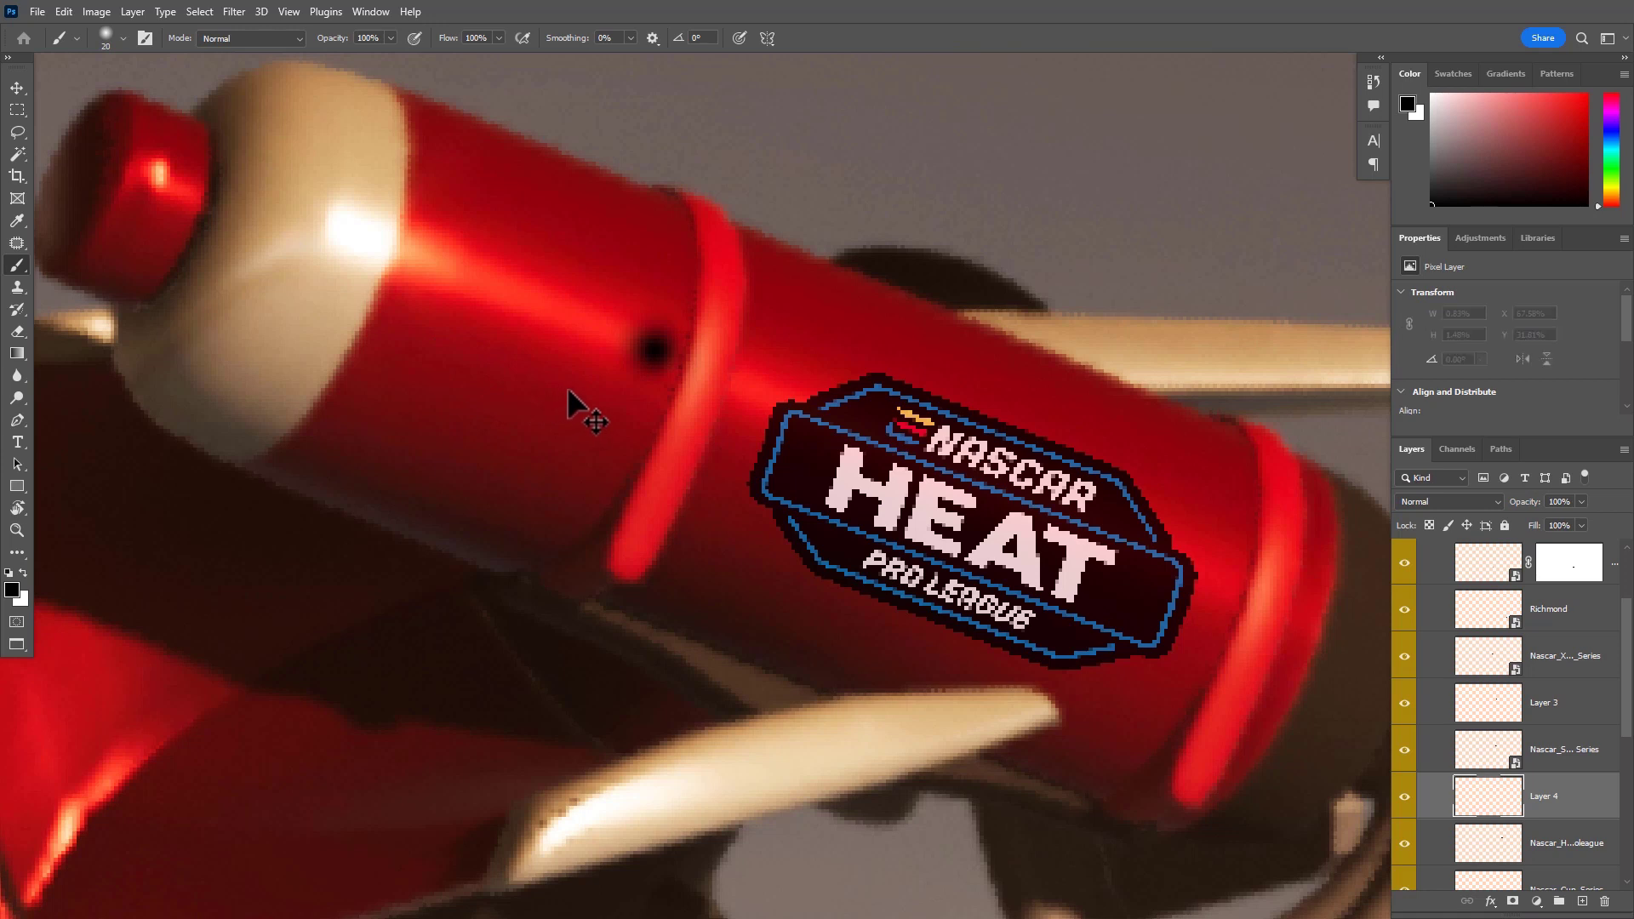
key(ctrl+z)
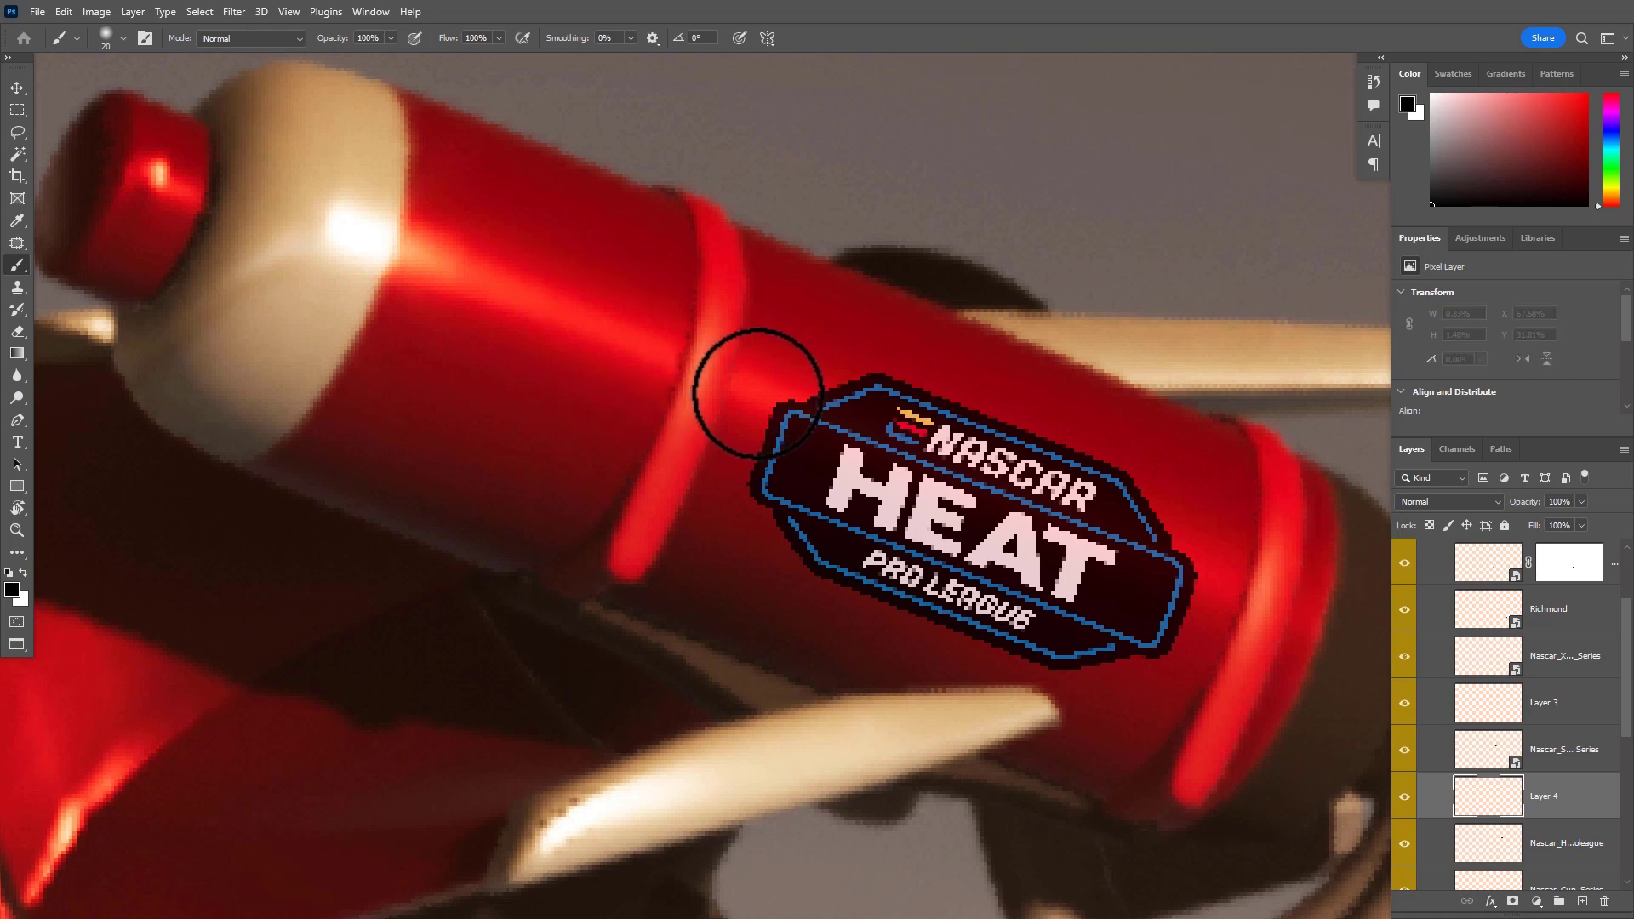
click(747, 387)
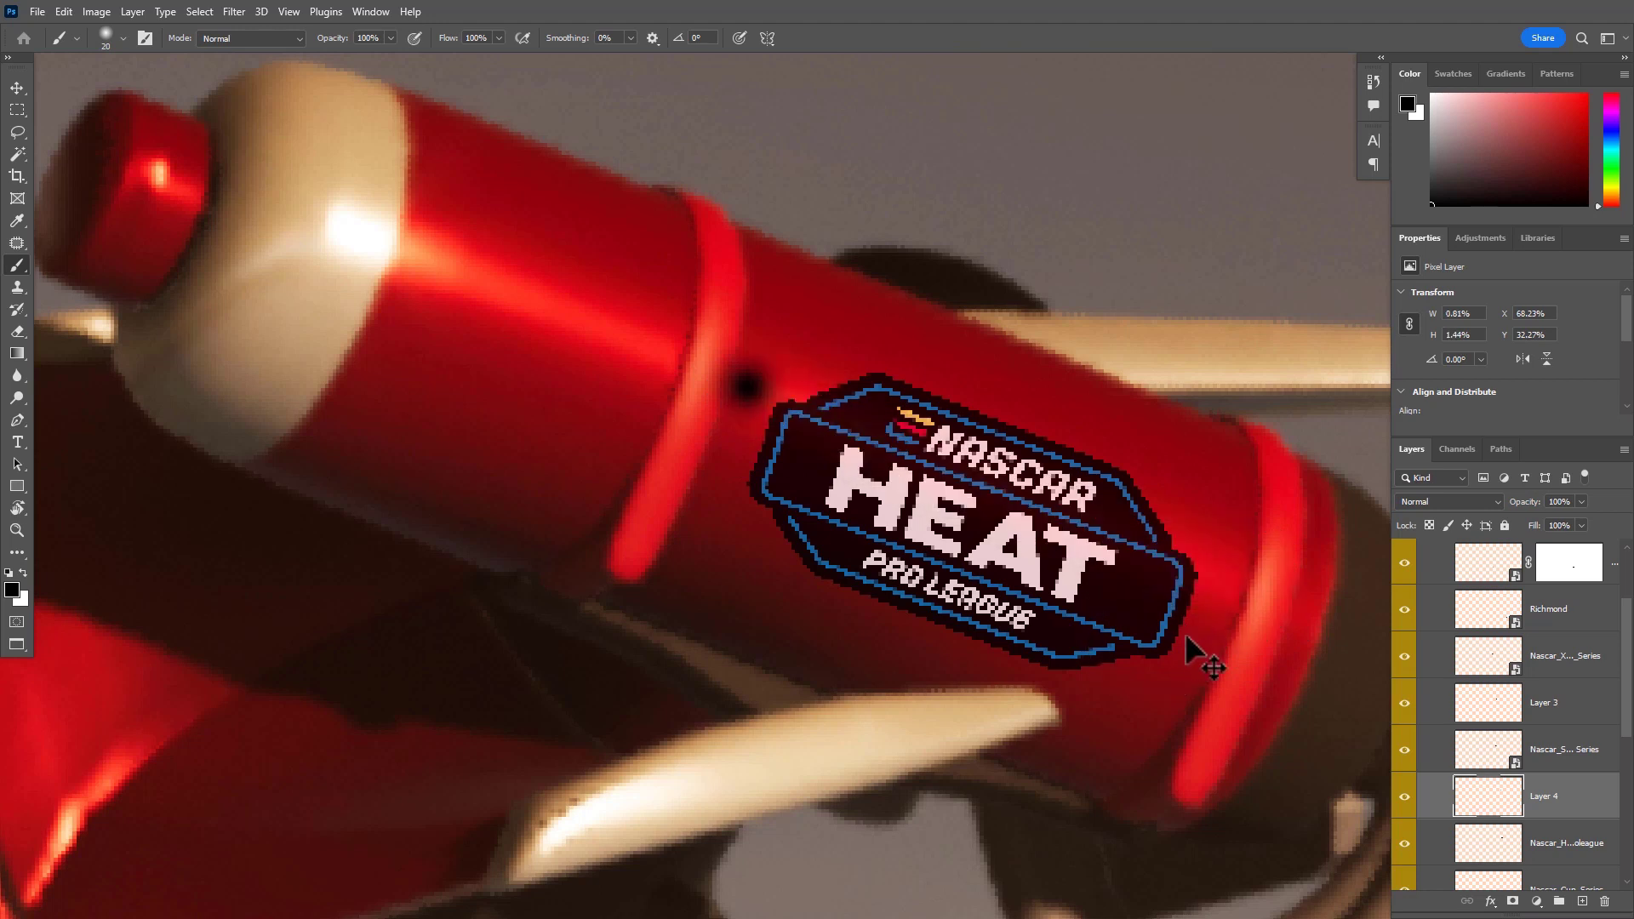
key(ctrl+z)
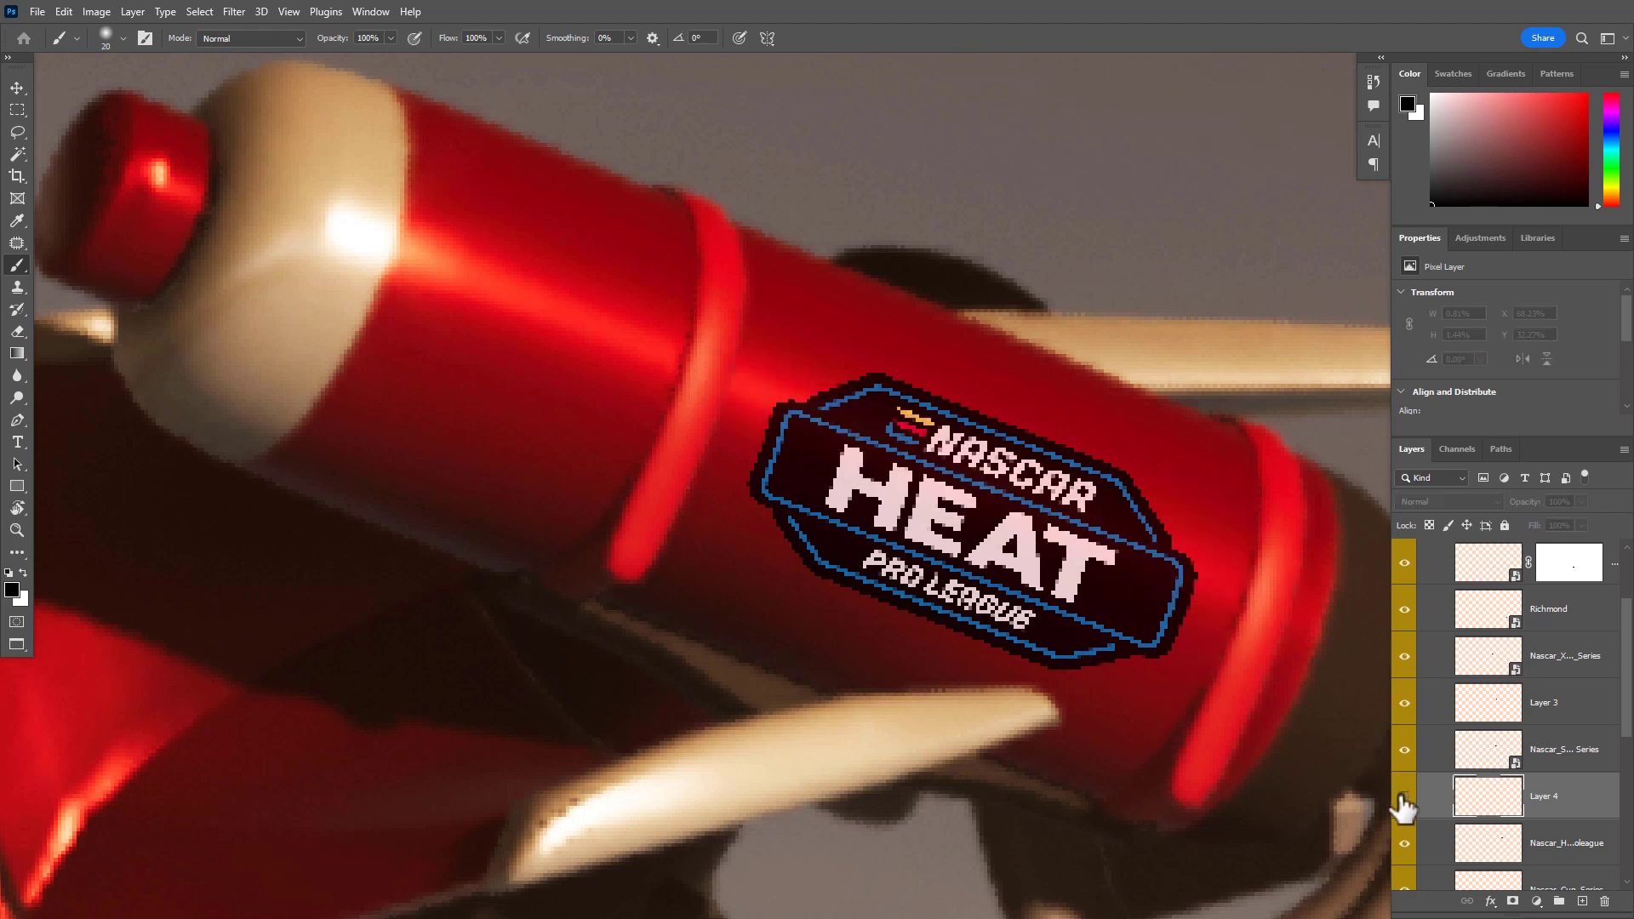
Load the NASCAR HEAT decal's outline as a selection, paint a straight bright red 20 px highlight across it on Layer 4, and deselect
click(1403, 797)
scroll(1506, 808, down, 3)
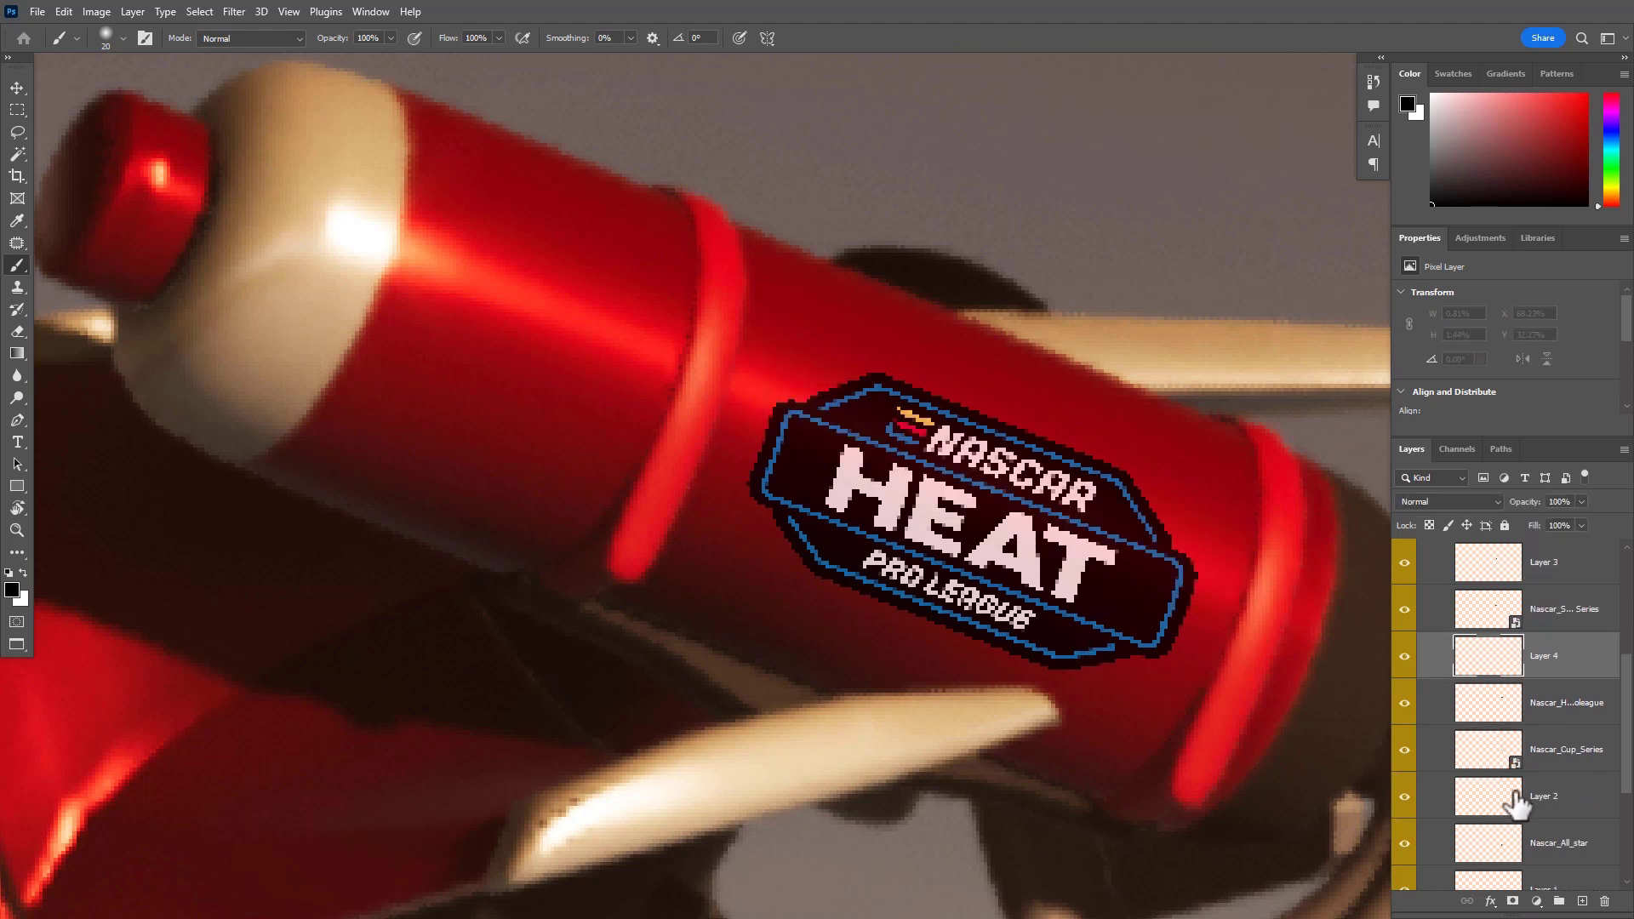
click(1404, 715)
click(1406, 717)
drag(1485, 711, 1476, 719)
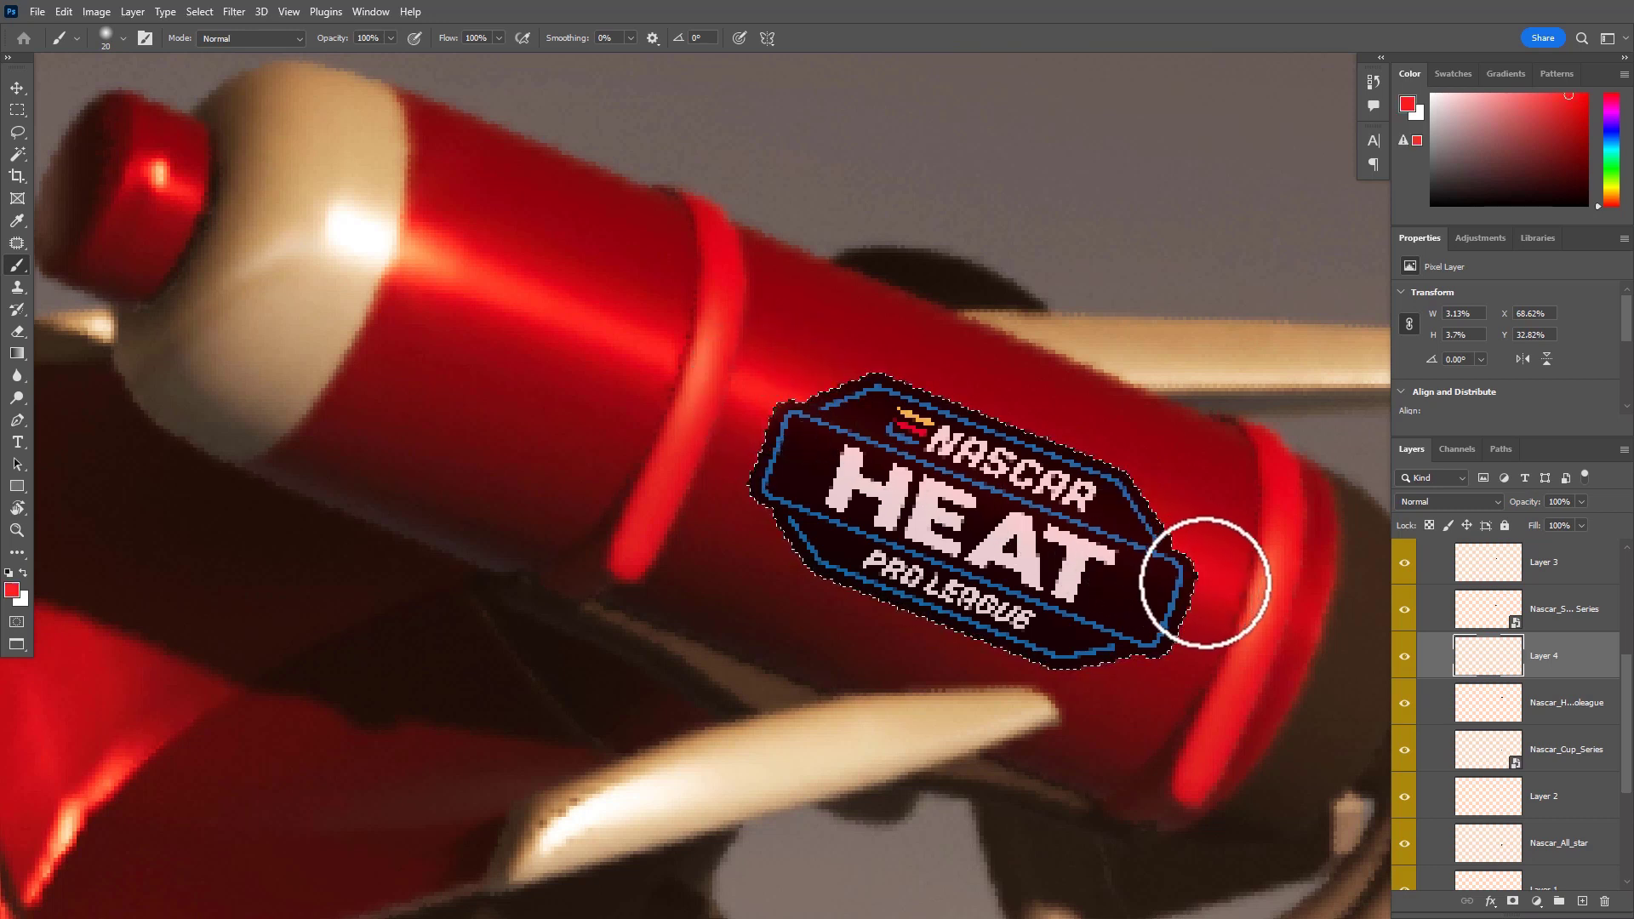
shift+click(1213, 578)
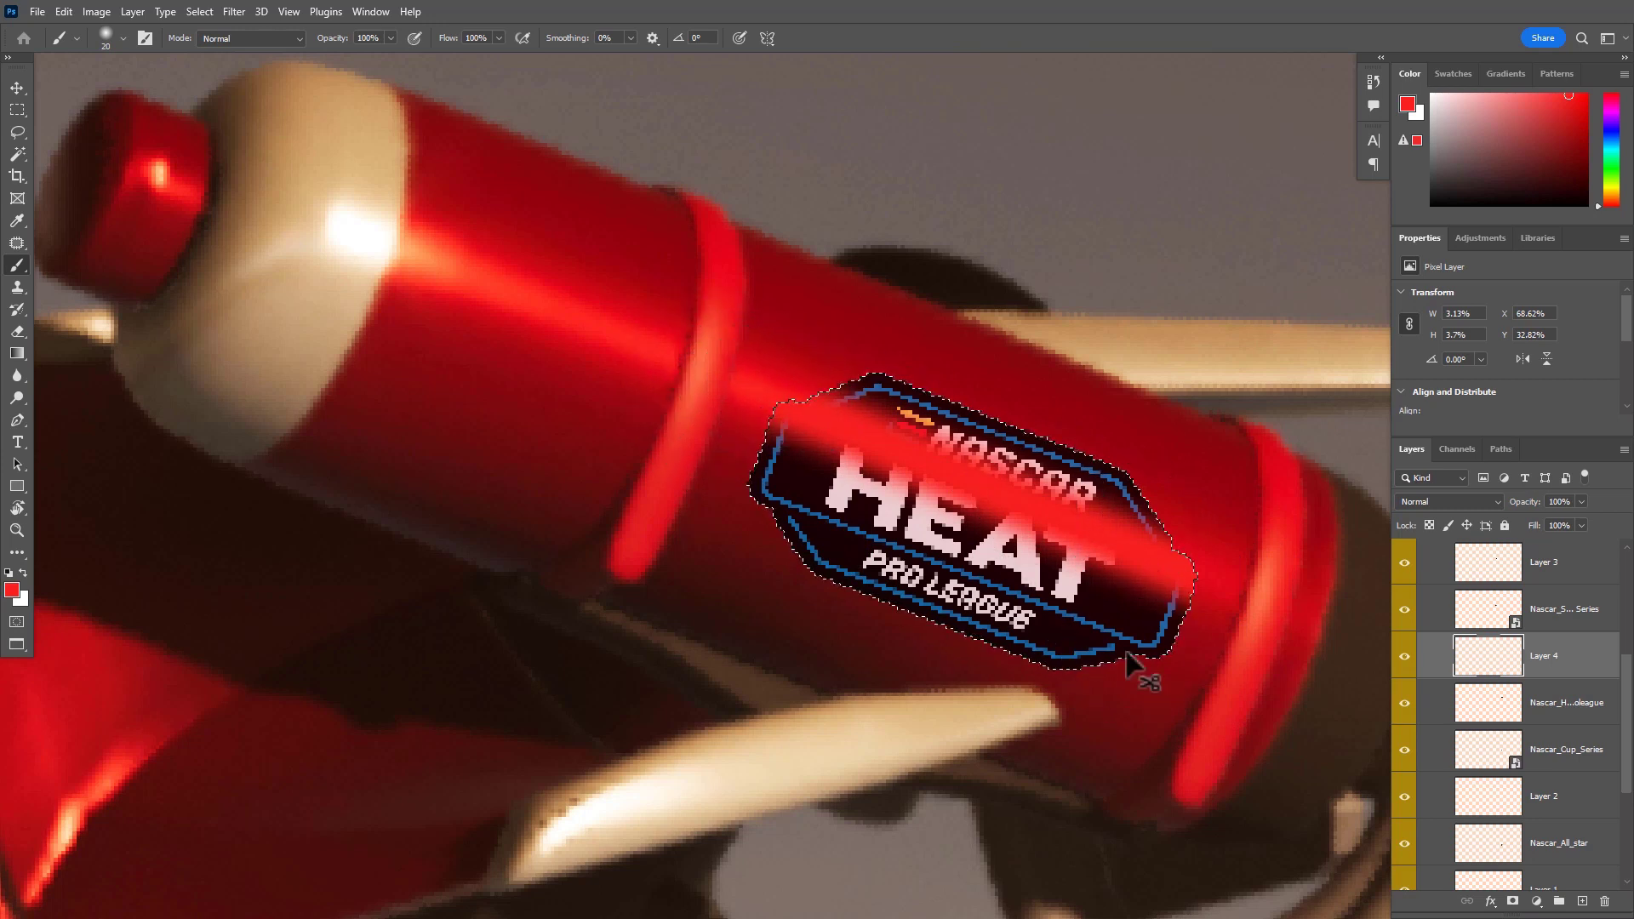
scroll(1202, 590, up, 1)
key(v)
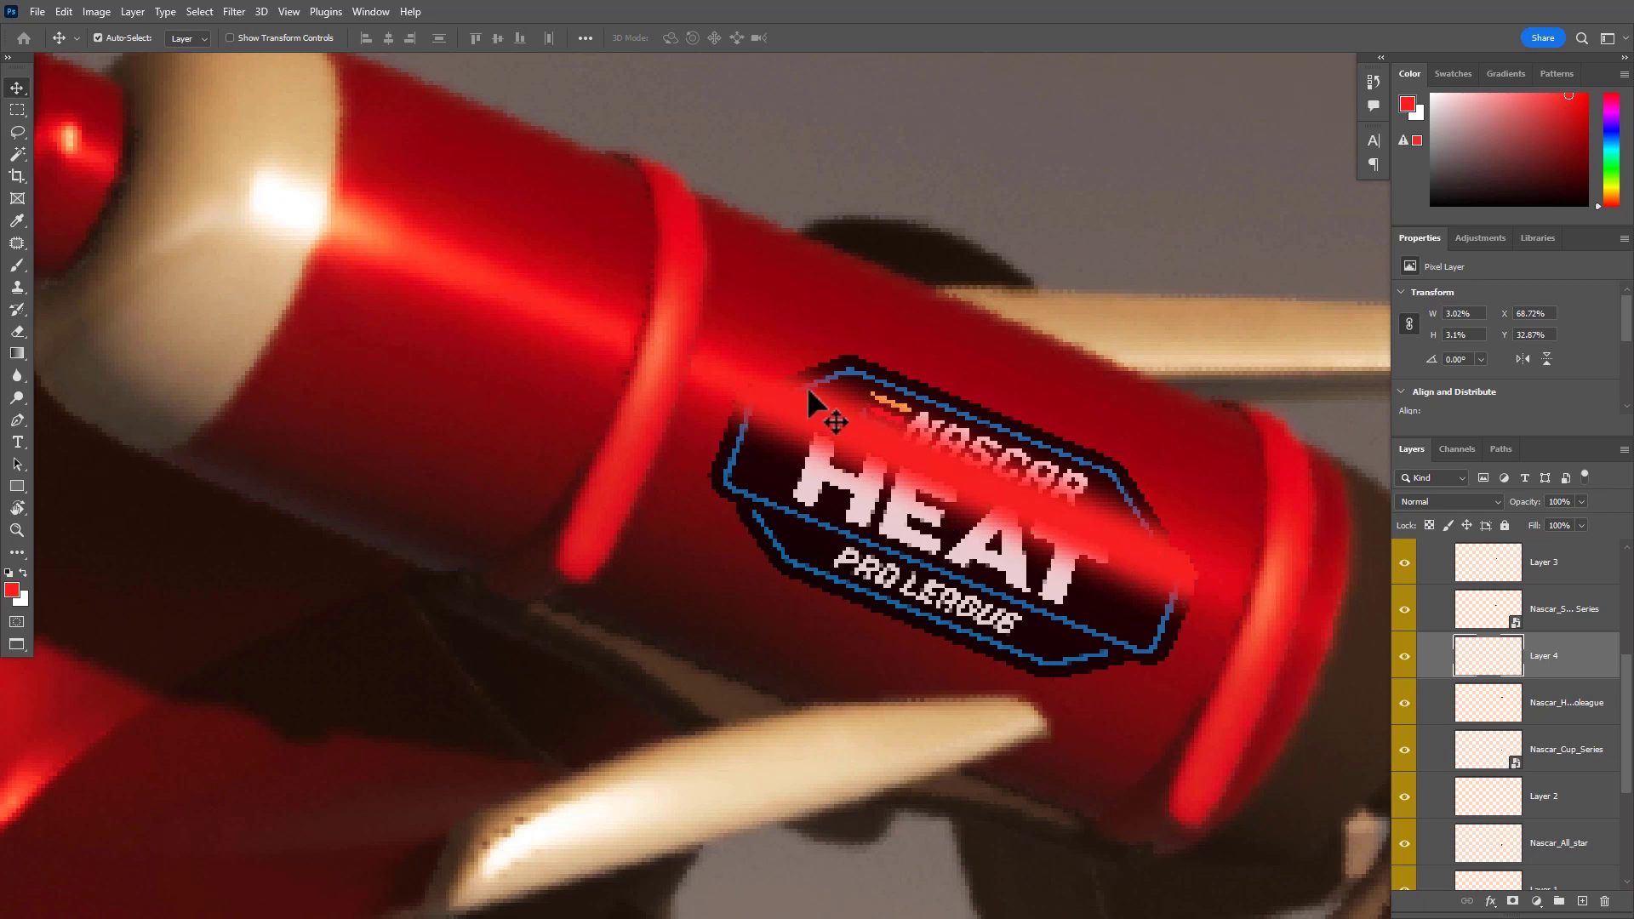
Try moving the red highlight on Layer 4 off the HEAT decal, and undo the move
mouse_move(752, 489)
mouse_down()
mouse_move(745, 502)
mouse_move(773, 483)
mouse_move(767, 500)
mouse_up()
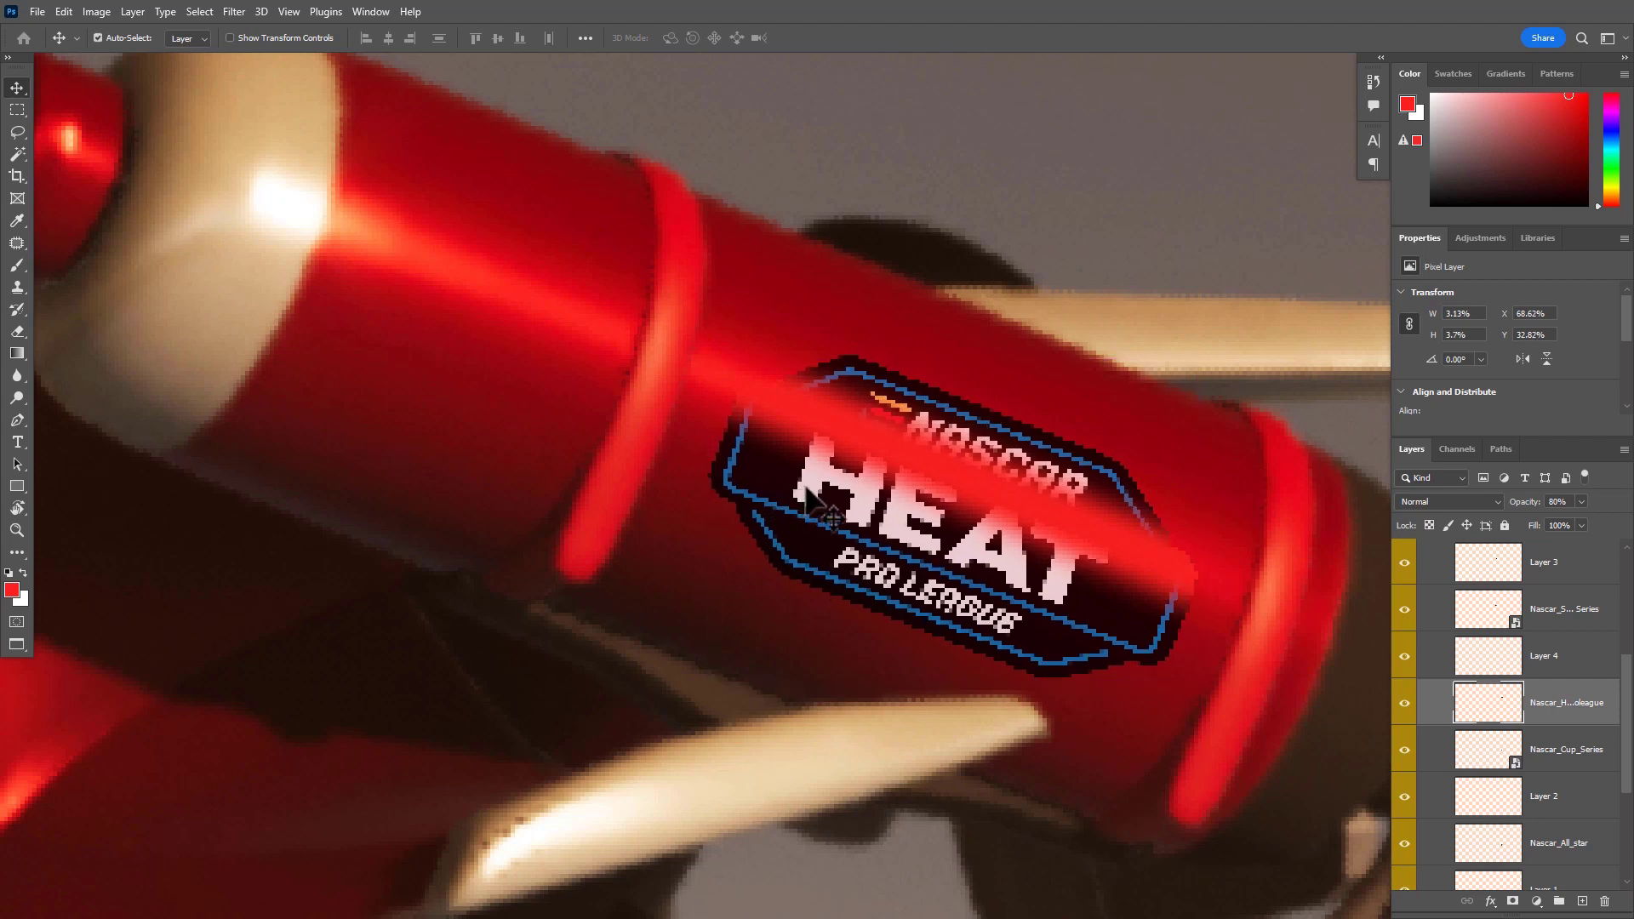
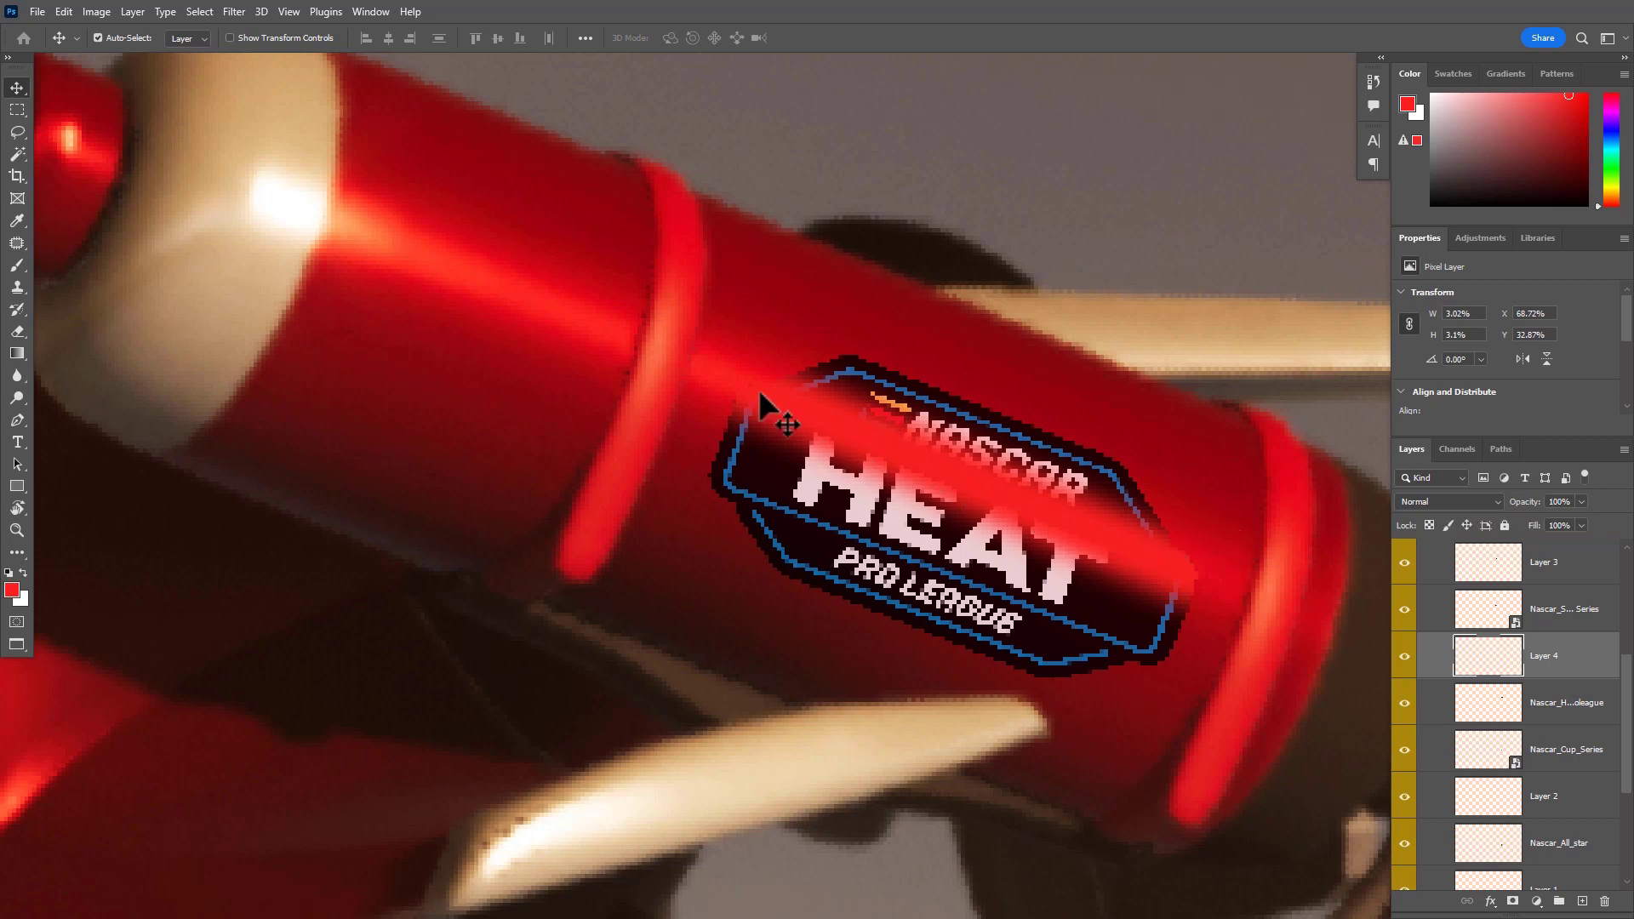
drag(832, 415, 748, 638)
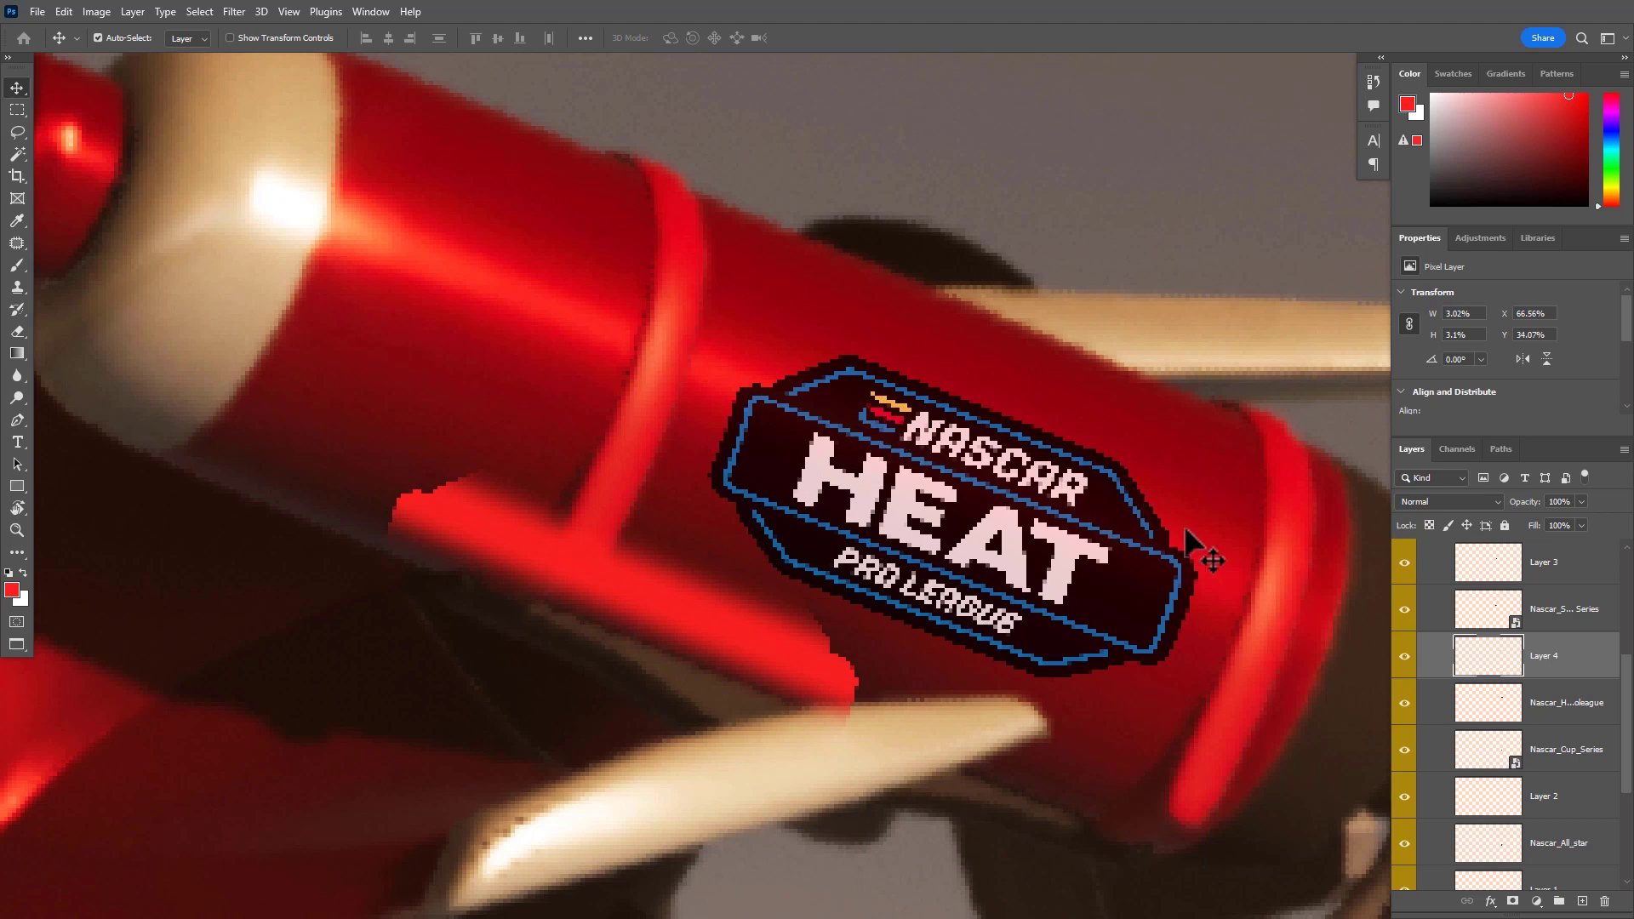
key(ctrl+z)
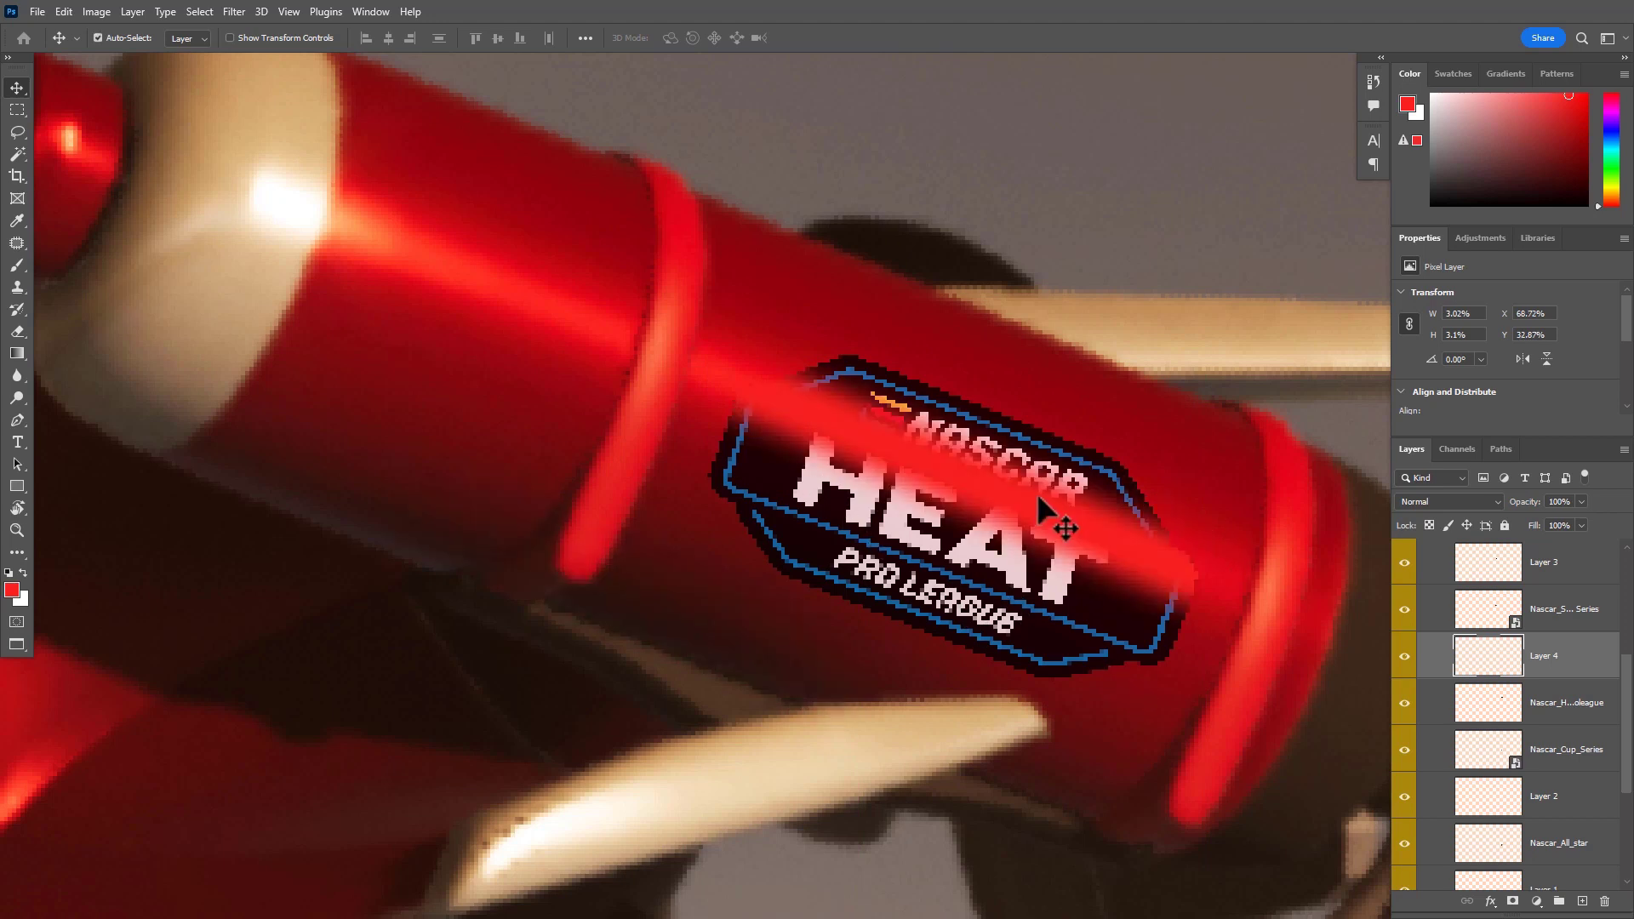
Try the Hard Light blend mode with 80% opacity on the HEAT decal's red highlight layer
click(1482, 506)
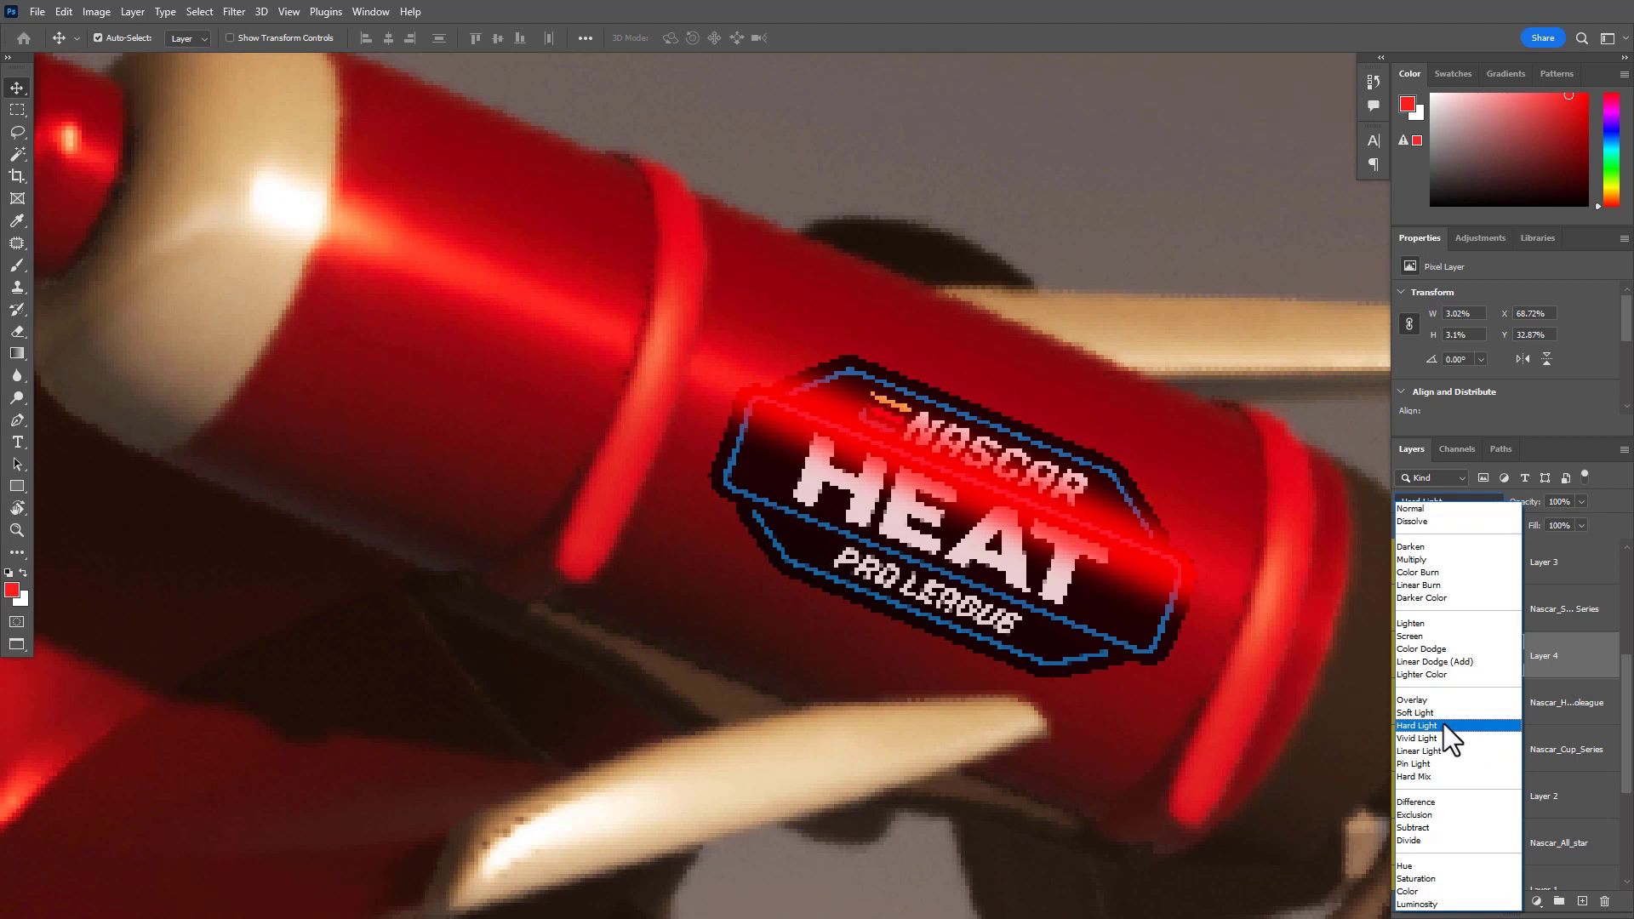
click(1443, 725)
drag(1196, 507, 1067, 517)
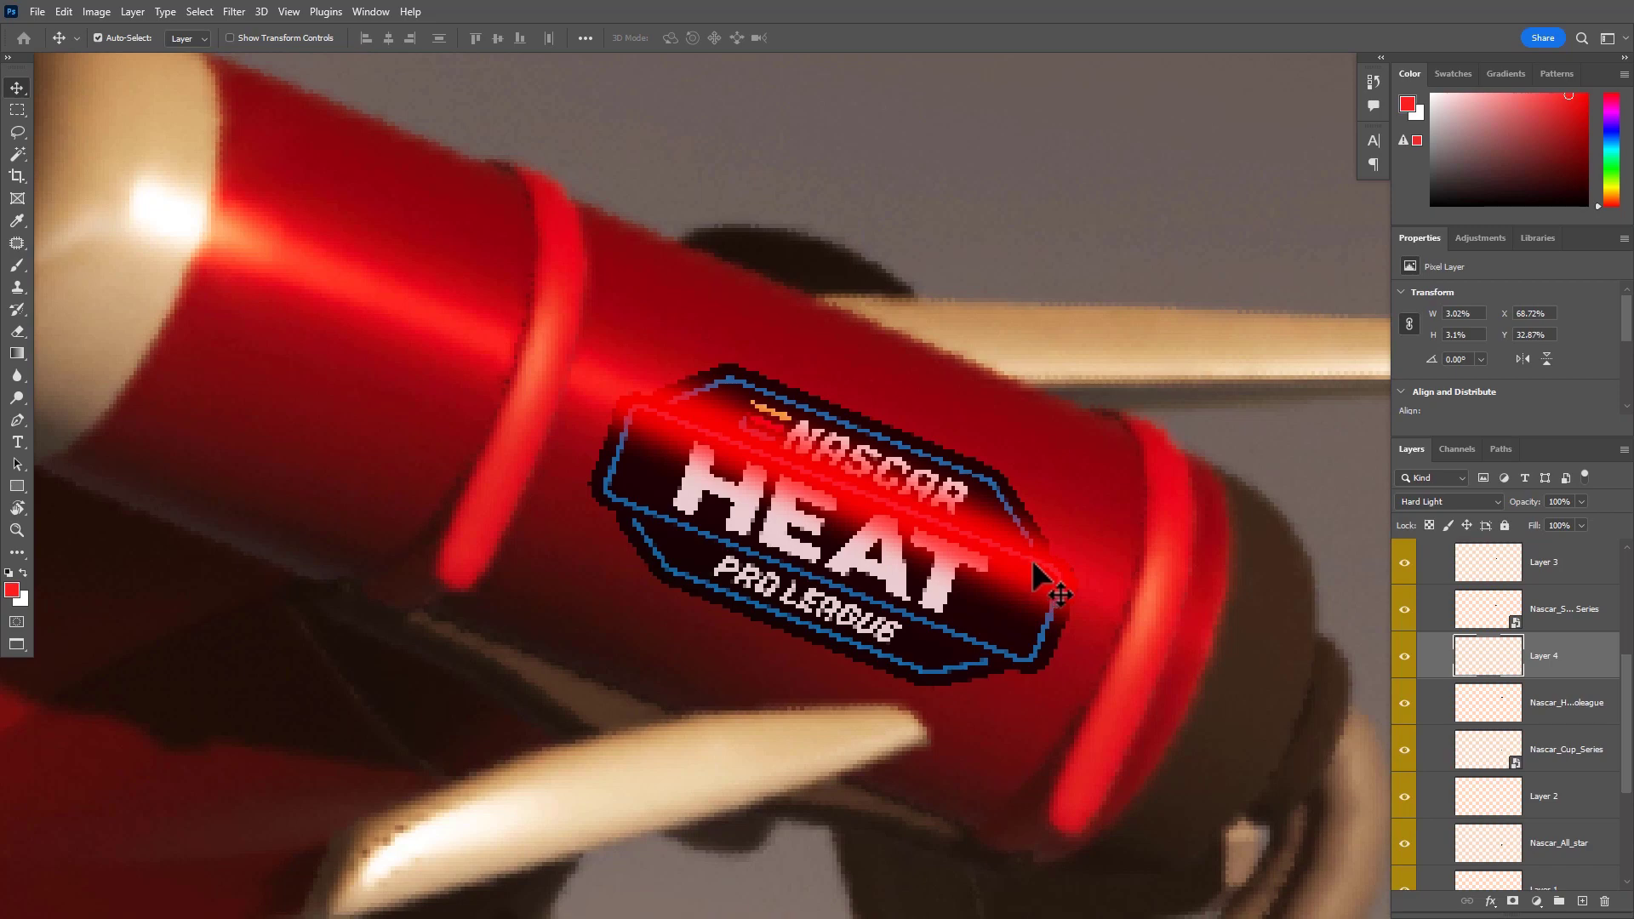
key(8)
scroll(1098, 600, down, 5)
drag(979, 639, 952, 486)
scroll(1060, 434, up, 4)
drag(1060, 434, 1109, 521)
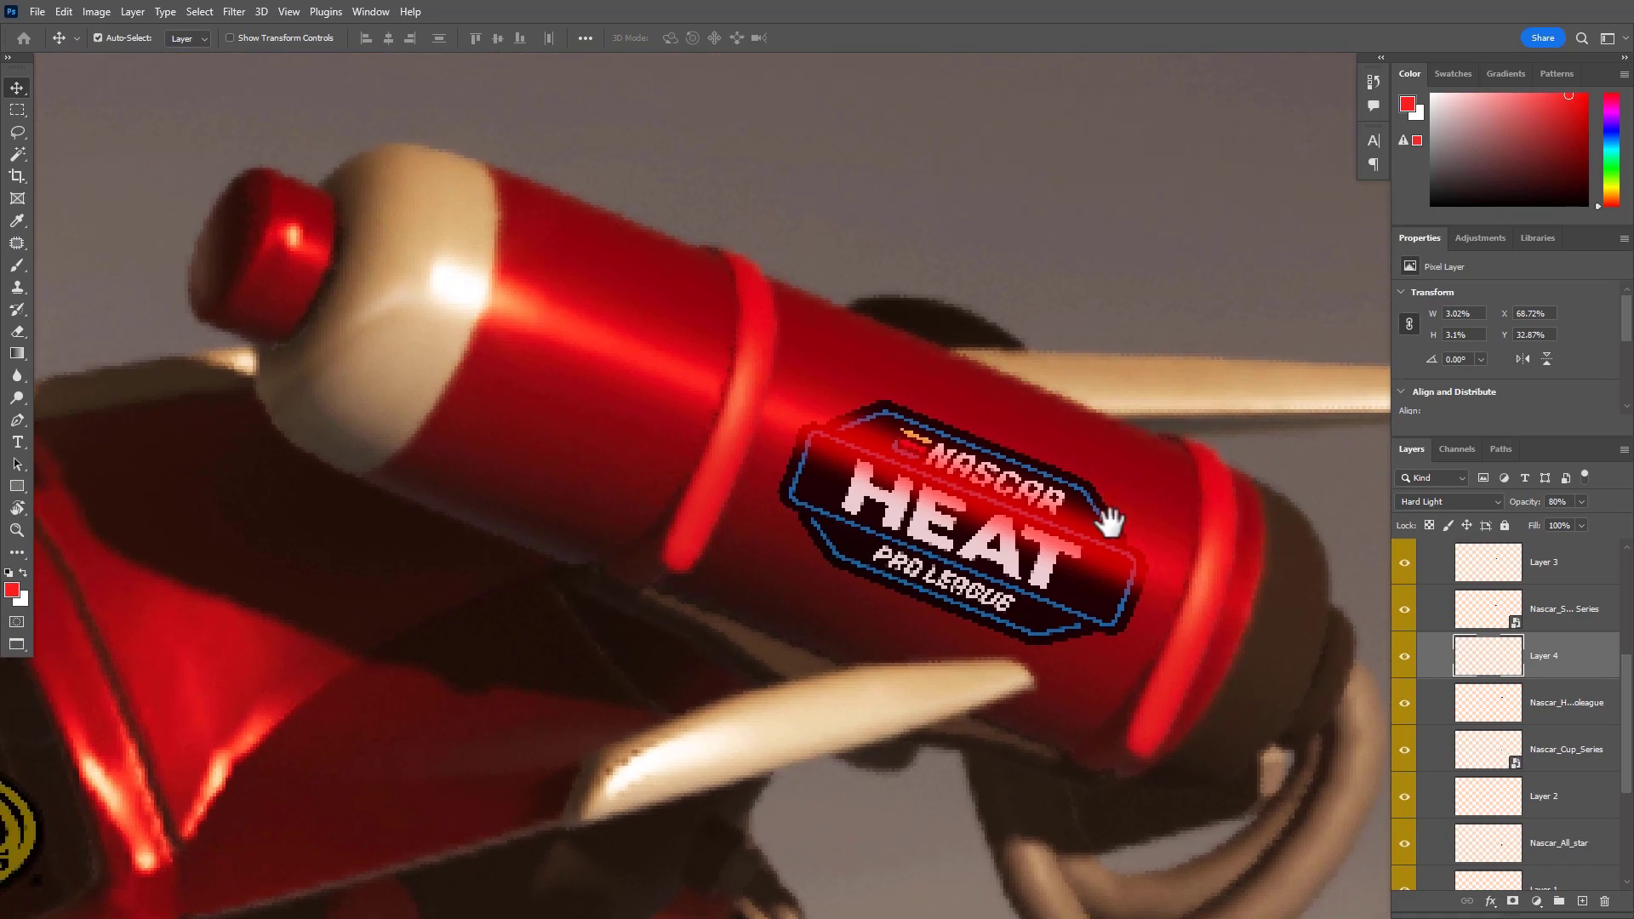
Set the HEAT decal's highlight layer to the Normal blend mode and its opacity to 90%
click(1472, 502)
click(1447, 508)
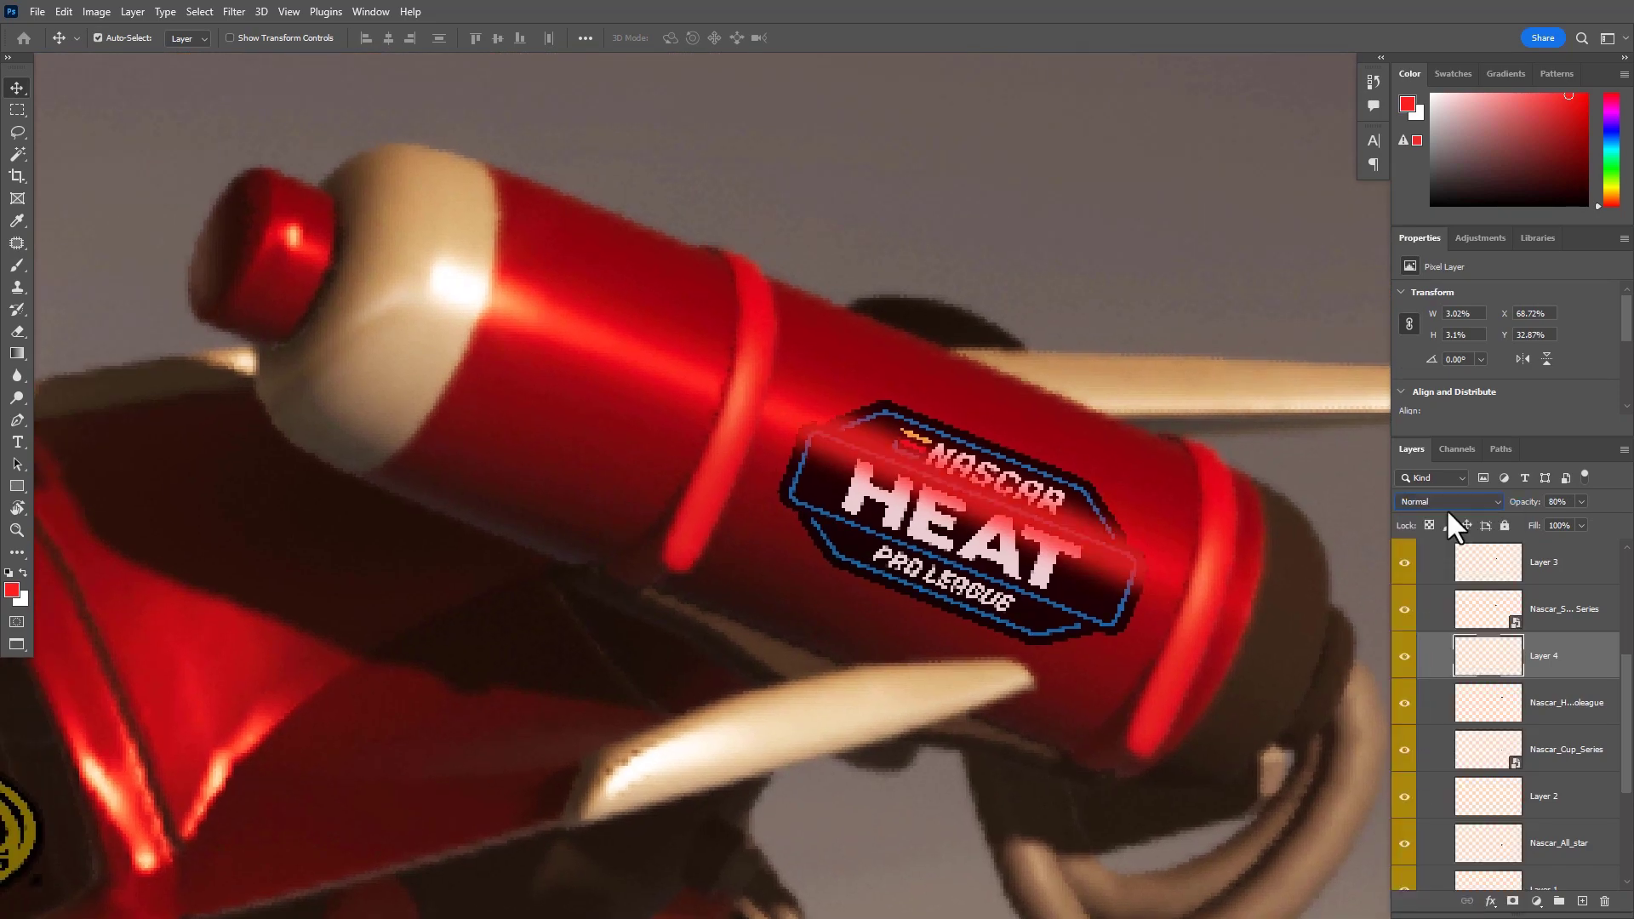
click(1460, 502)
click(1458, 499)
drag(1082, 515, 1057, 517)
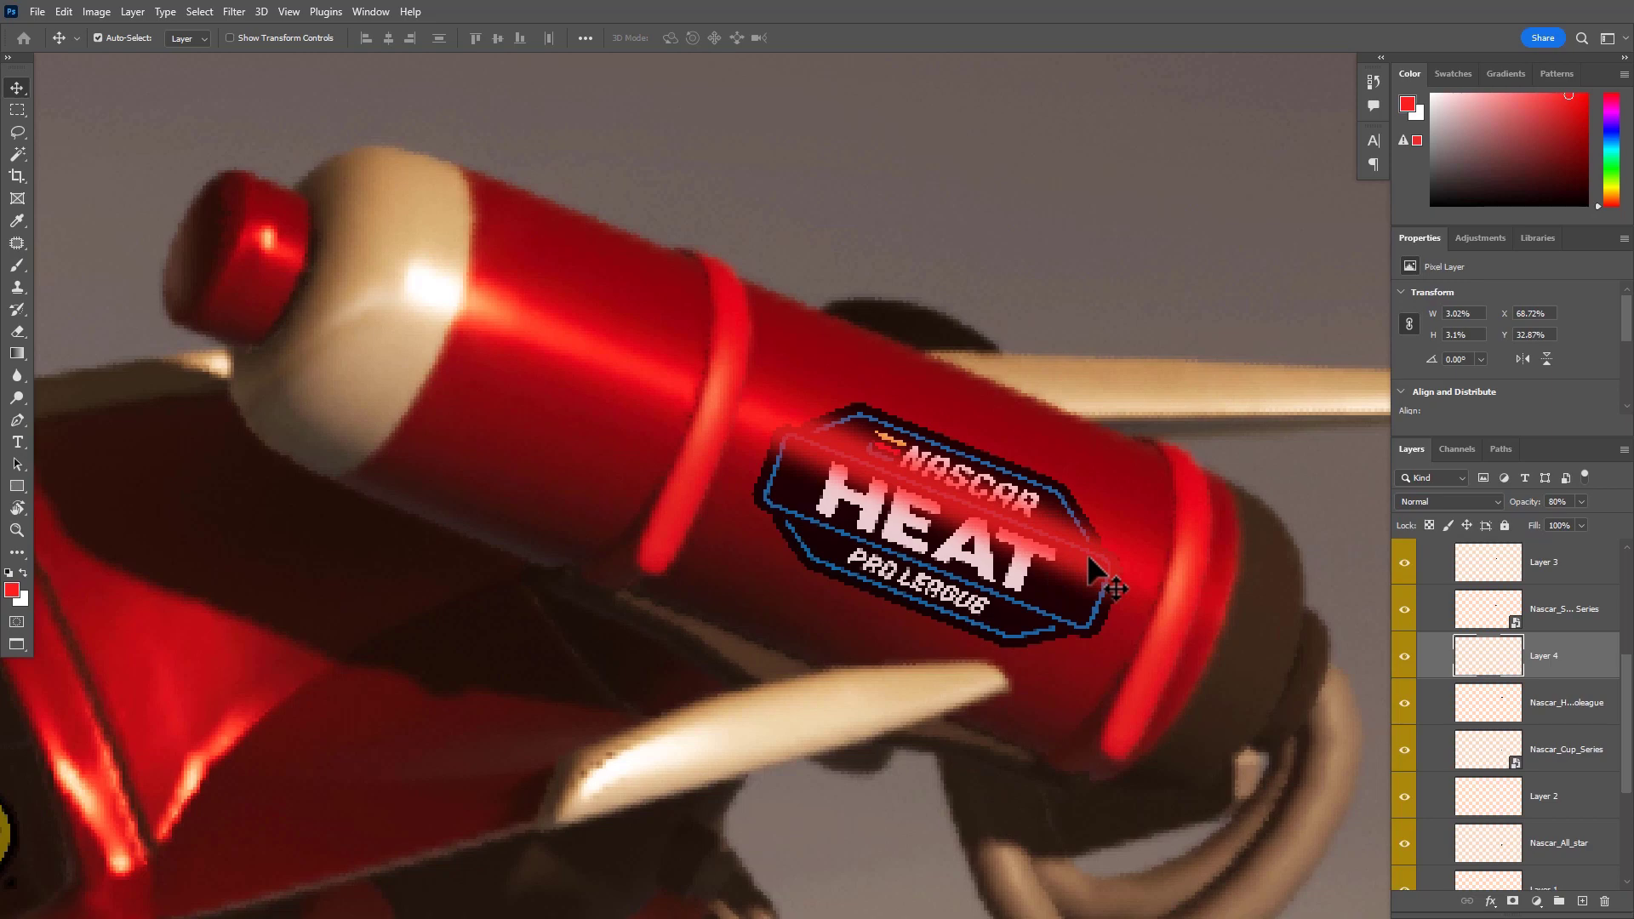
key(9)
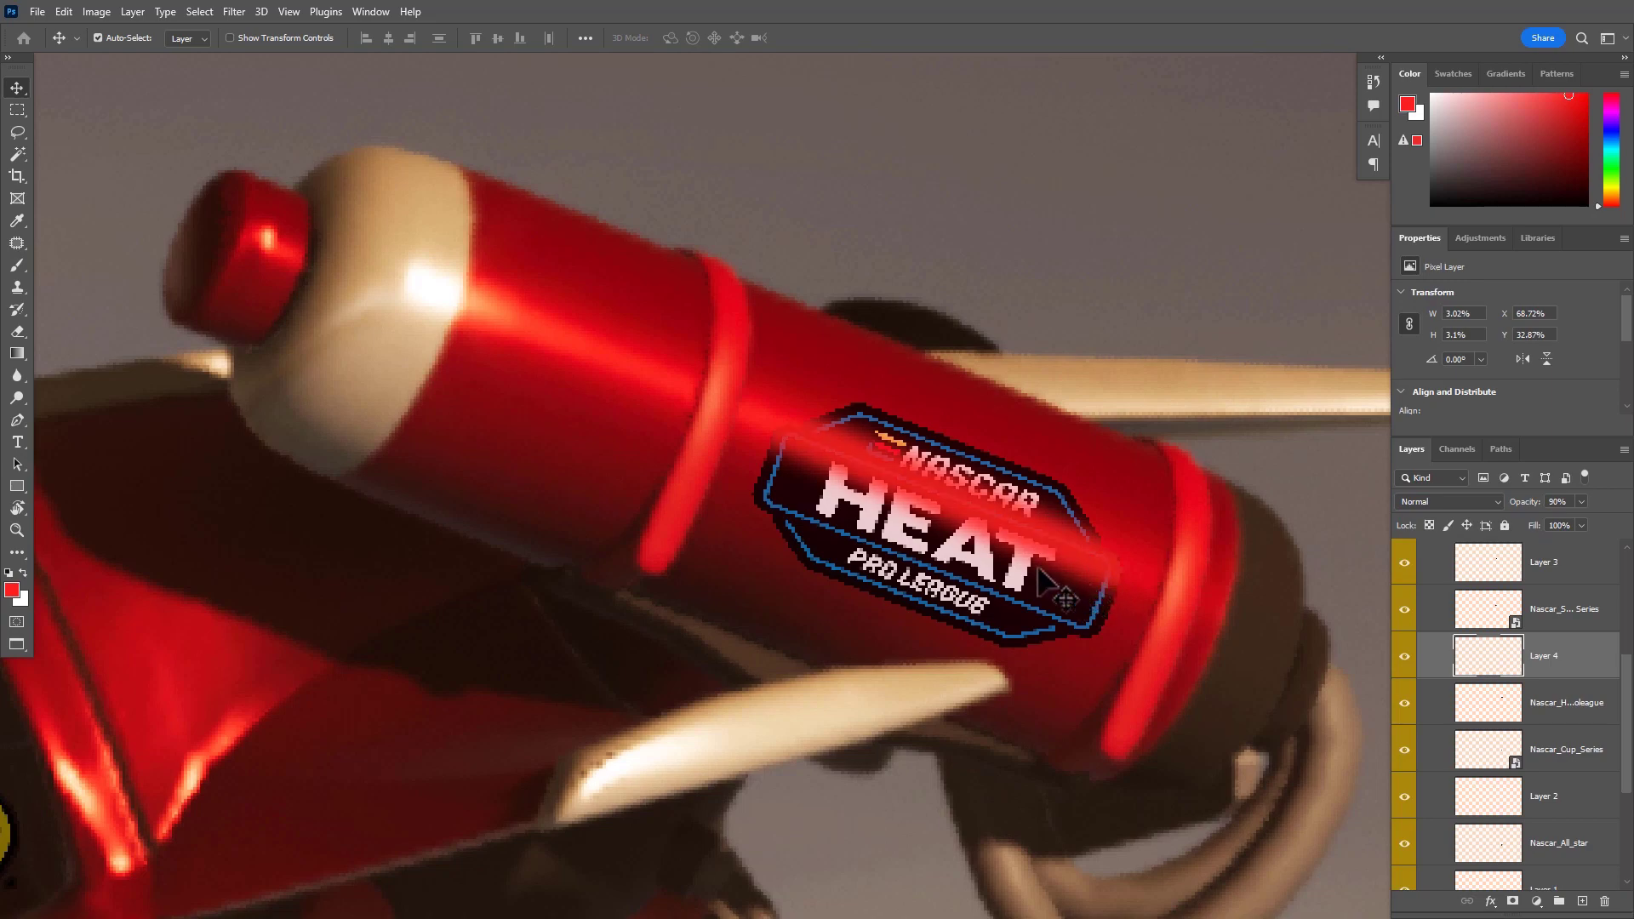
Try a Box Blur with a 7-pixel radius on the HEAT decal's red highlight layer
ctrl+click(1052, 469)
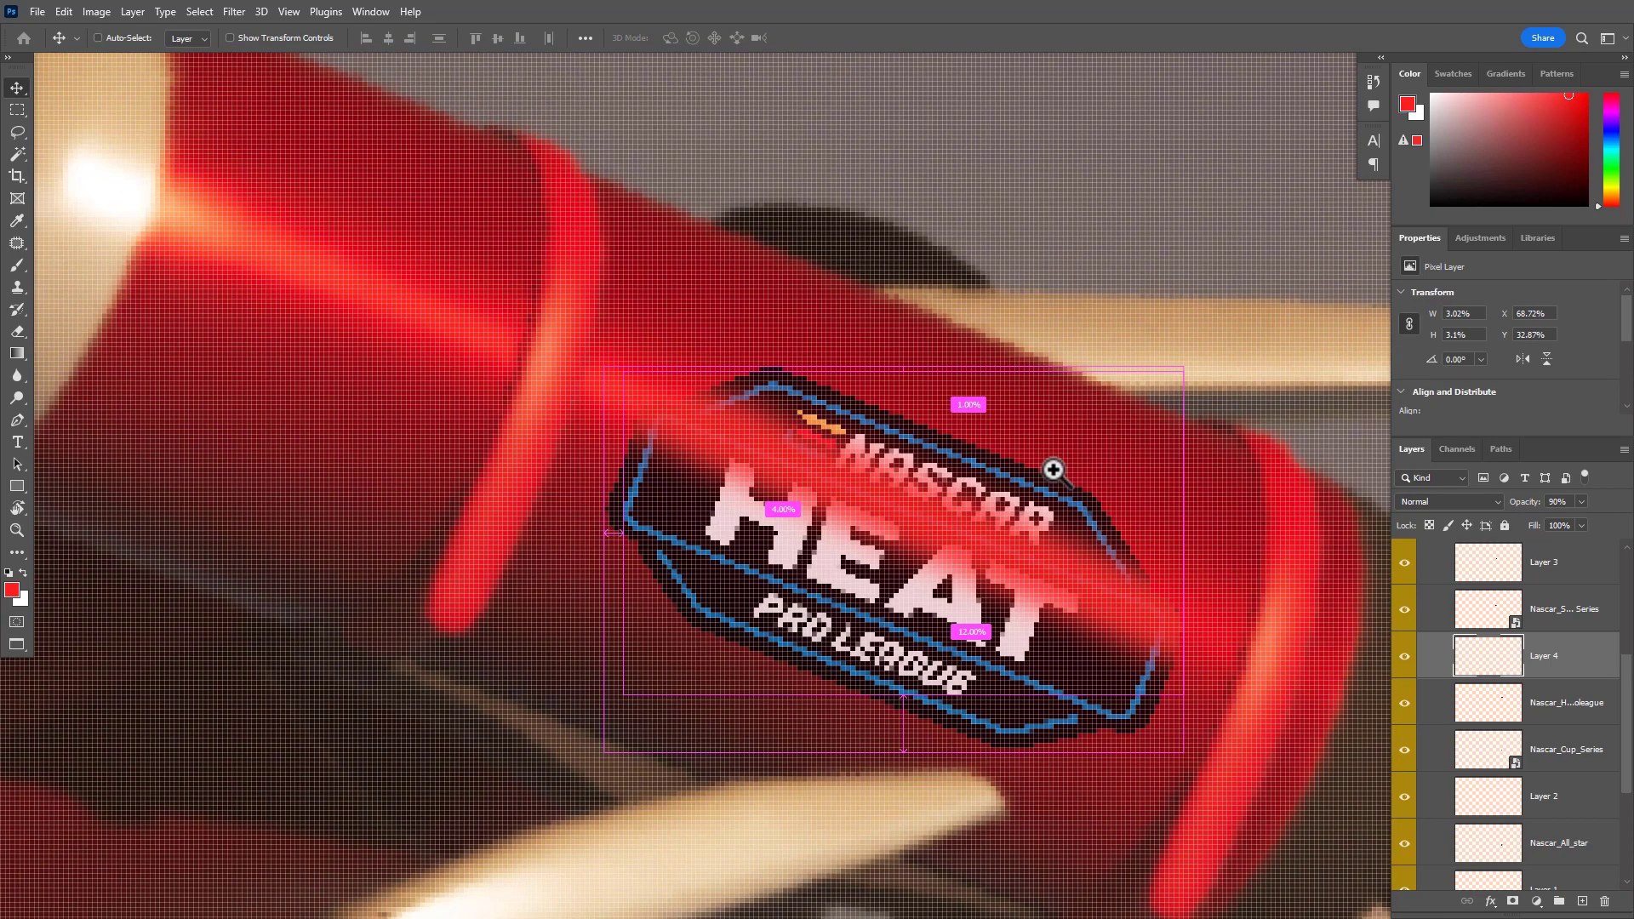
drag(1053, 469, 1021, 475)
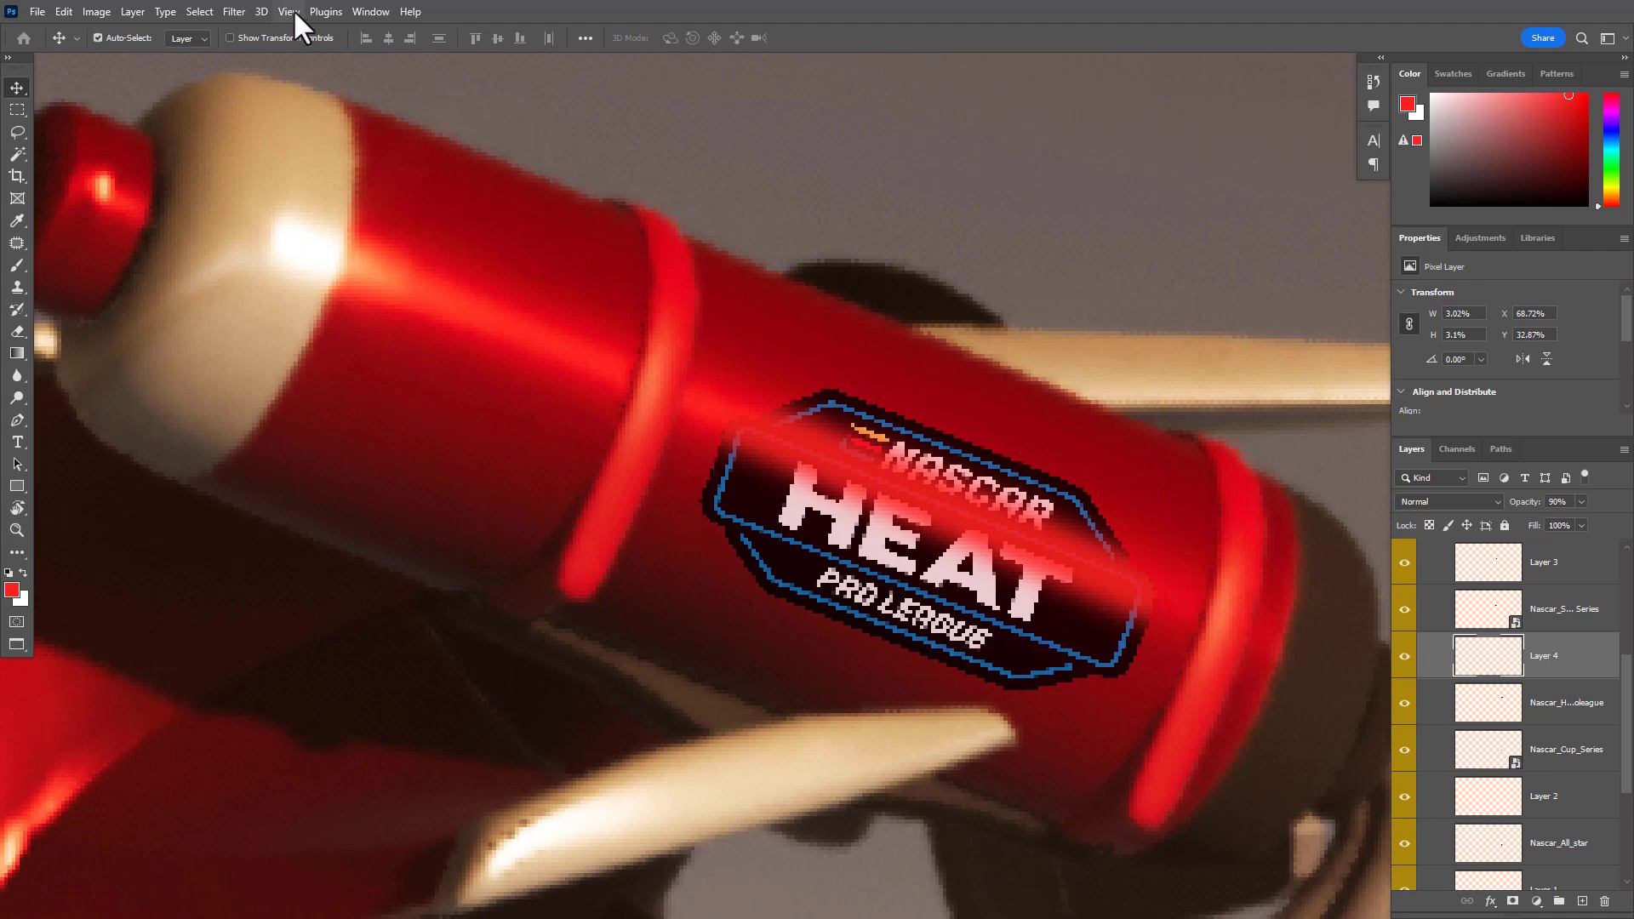
click(245, 9)
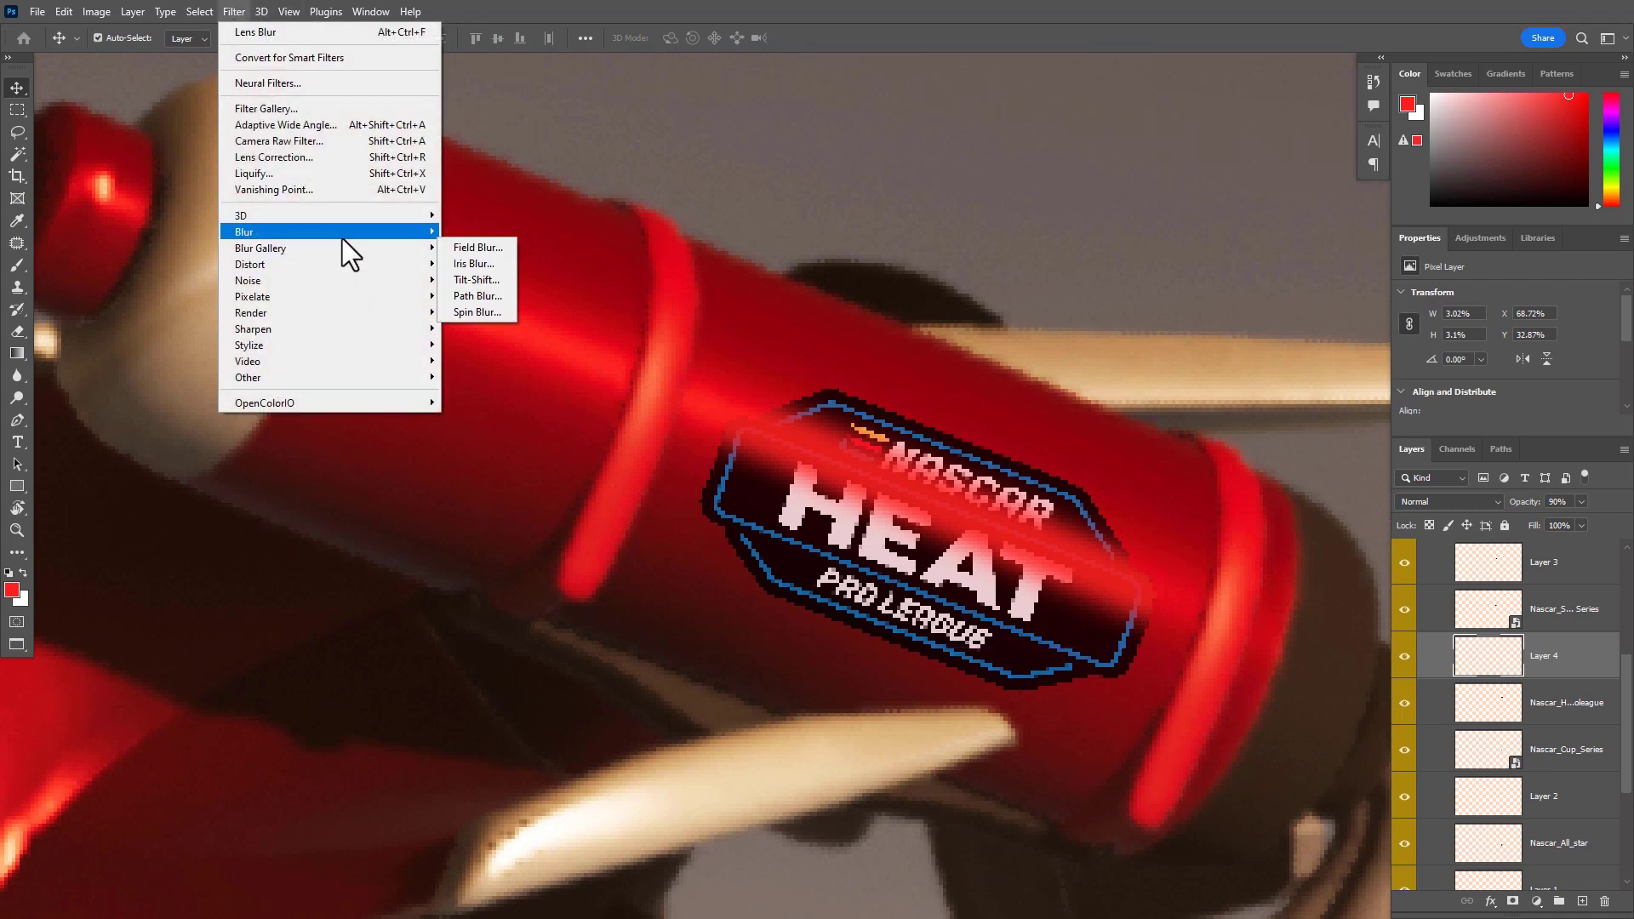
mouse_move(361, 237)
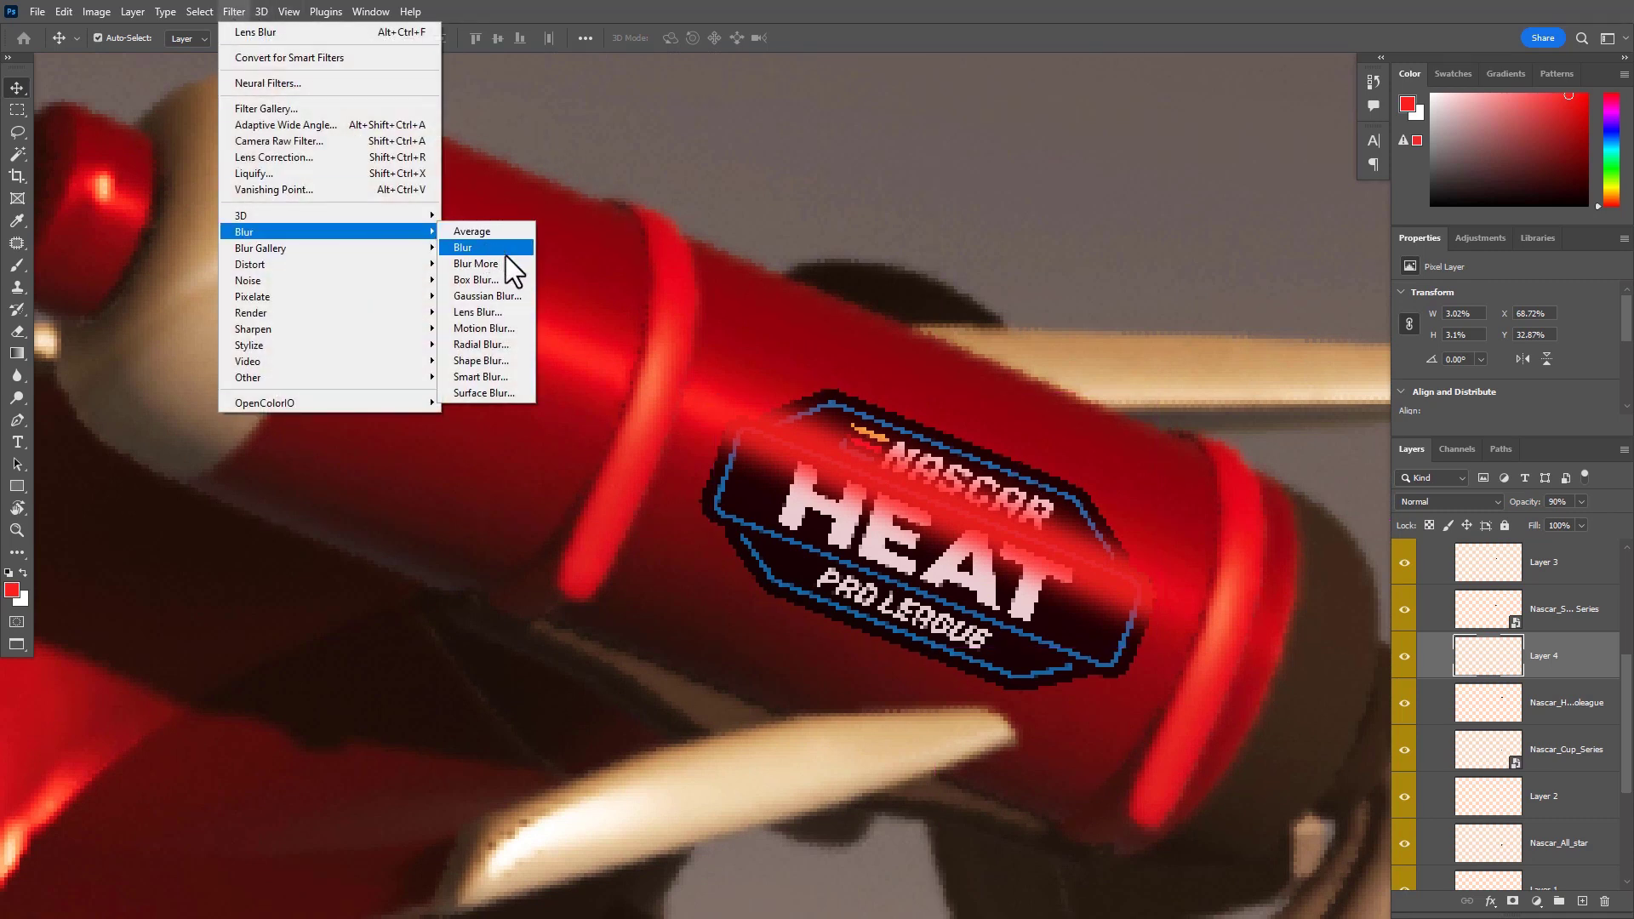
click(499, 279)
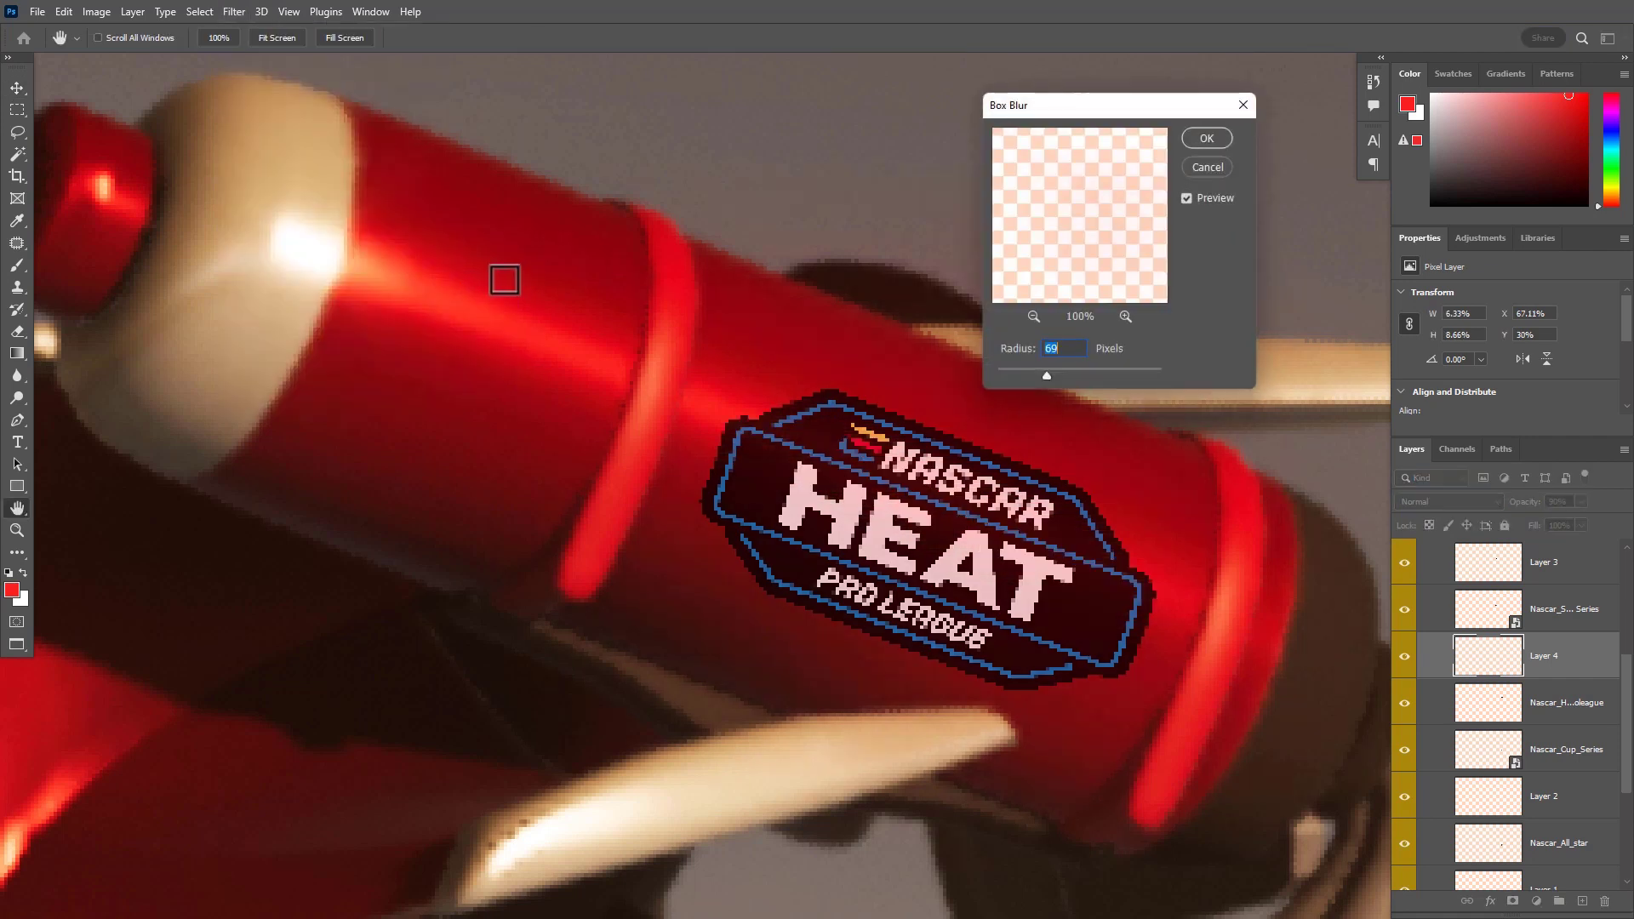
drag(1021, 371, 1002, 375)
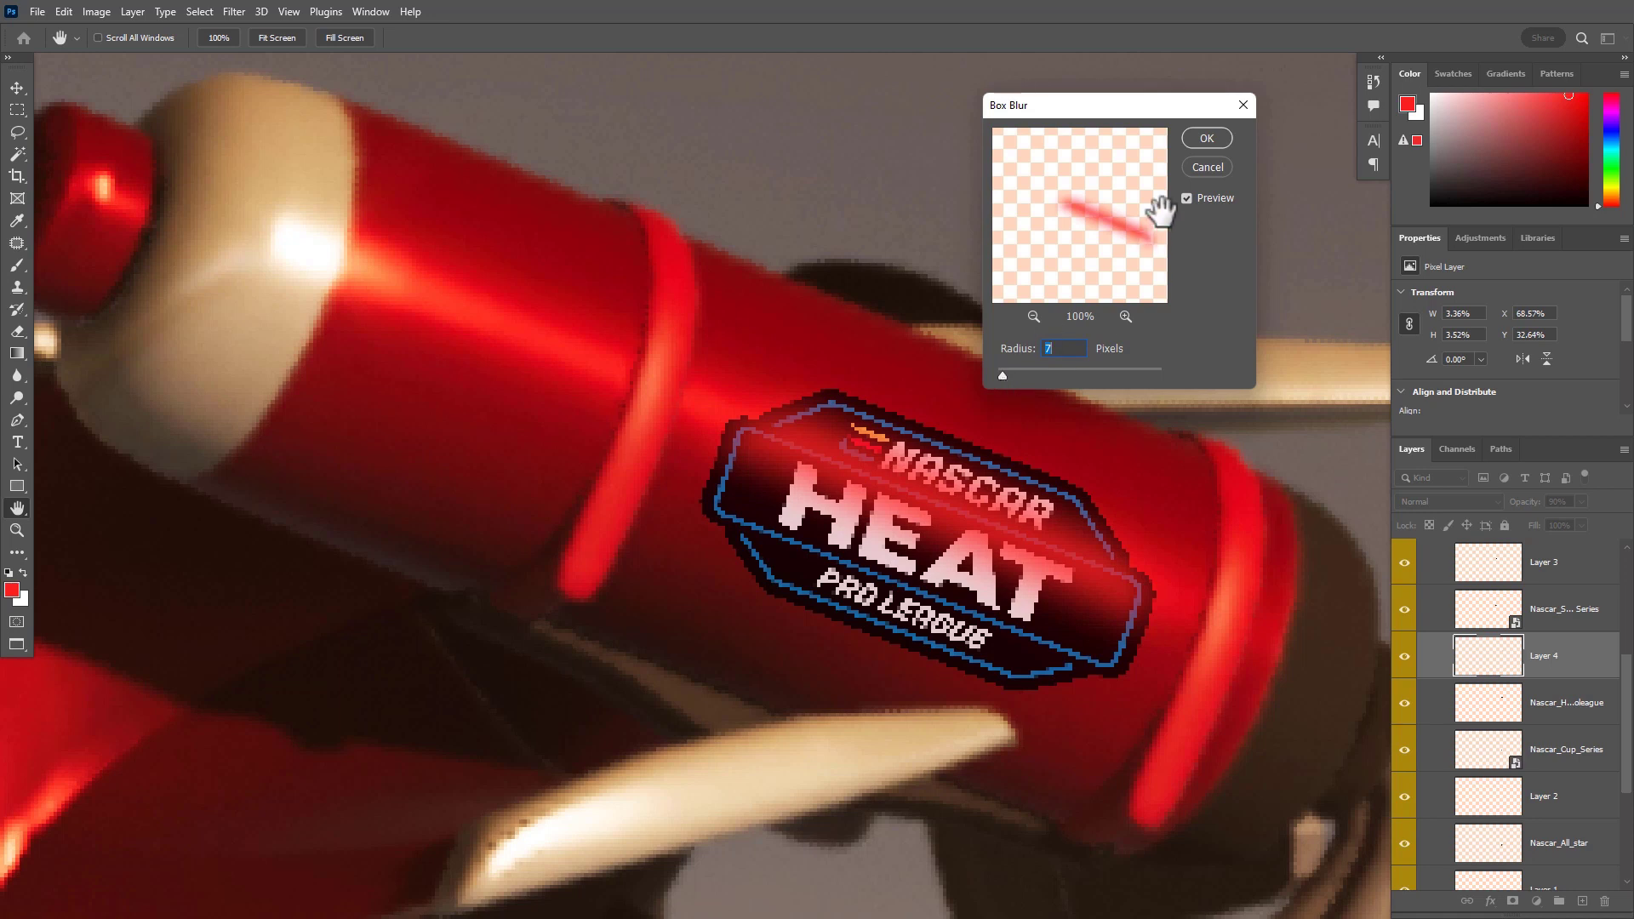
key(Return)
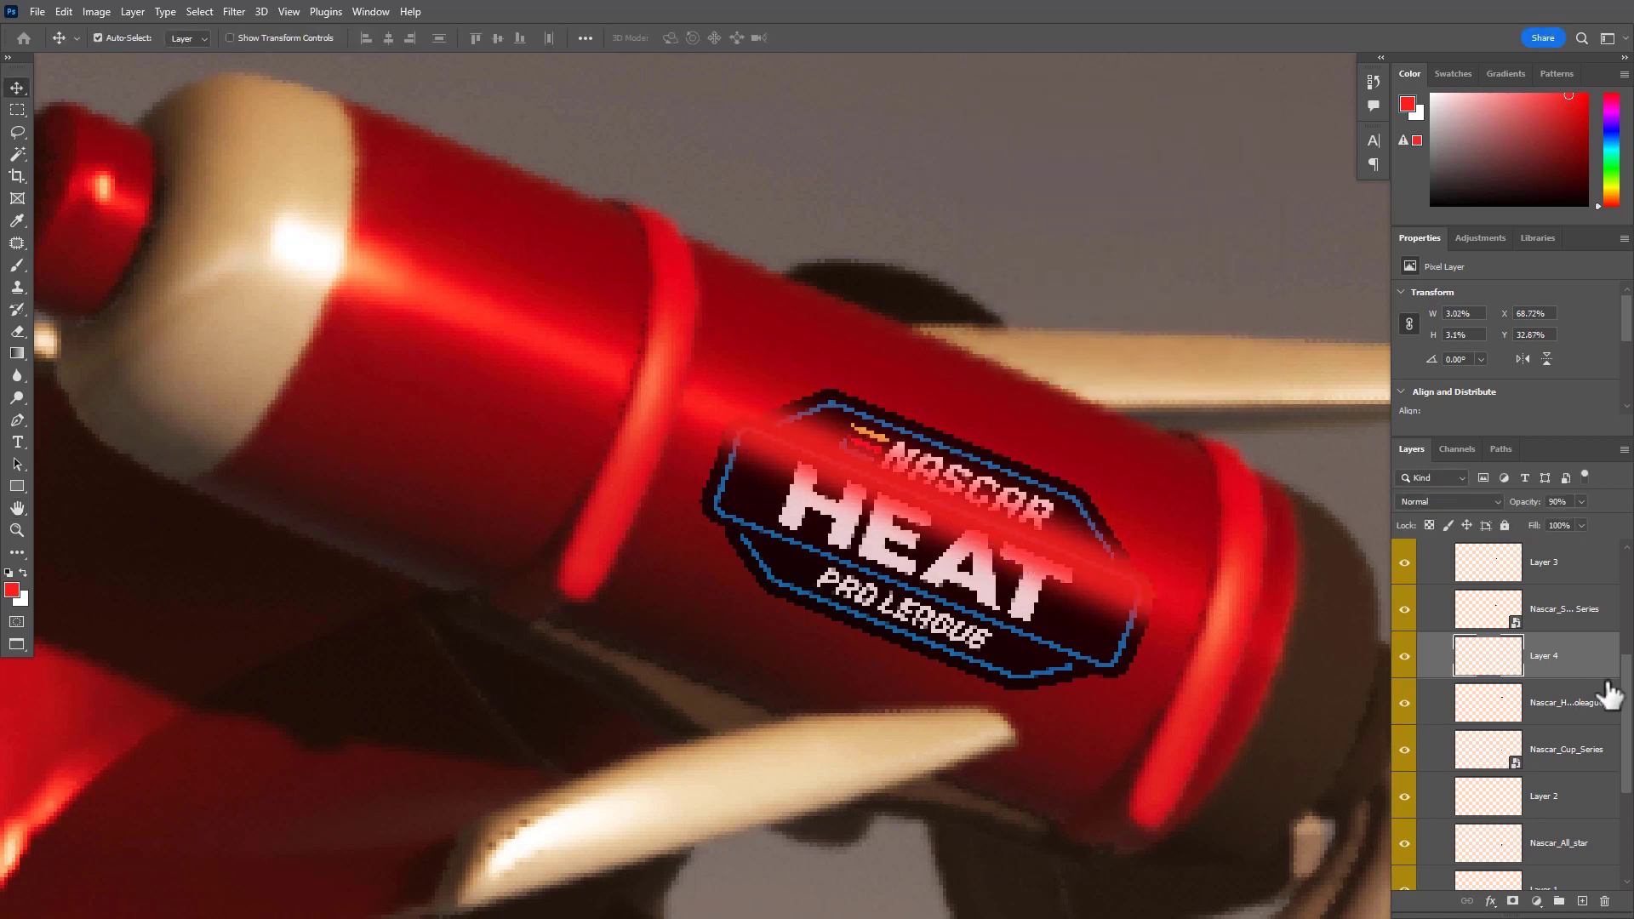
Duplicate the highlight layer Layer 4 and hide the copy
drag(1590, 667, 1580, 900)
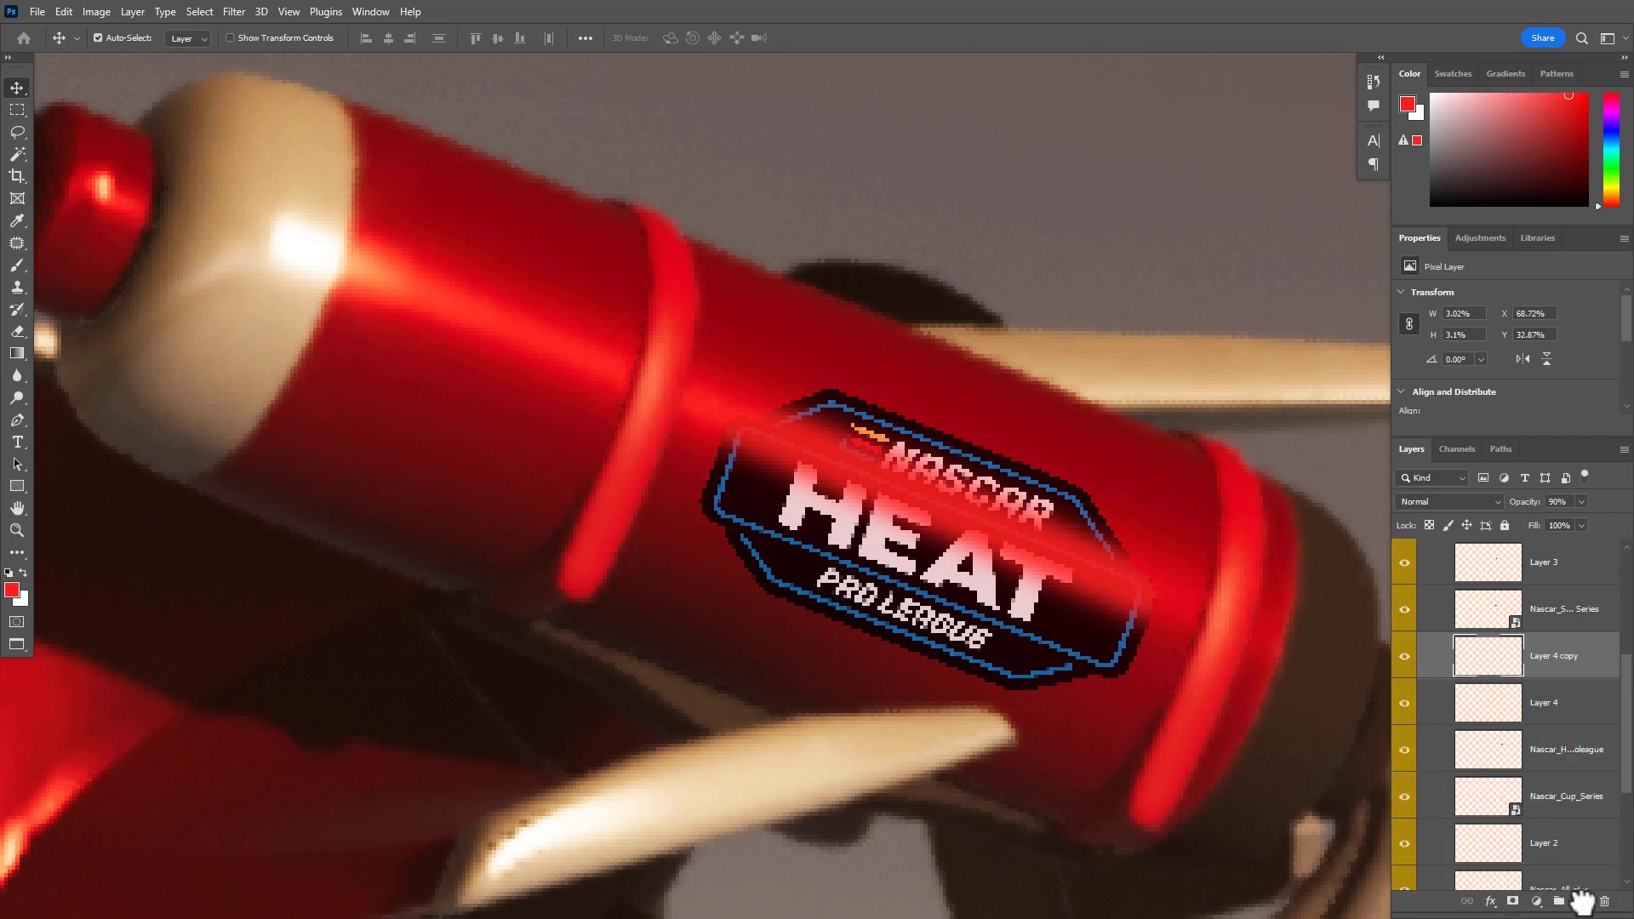
click(1404, 656)
Lower the opacity of the original Layer 4 highlight to about 67%
click(1564, 713)
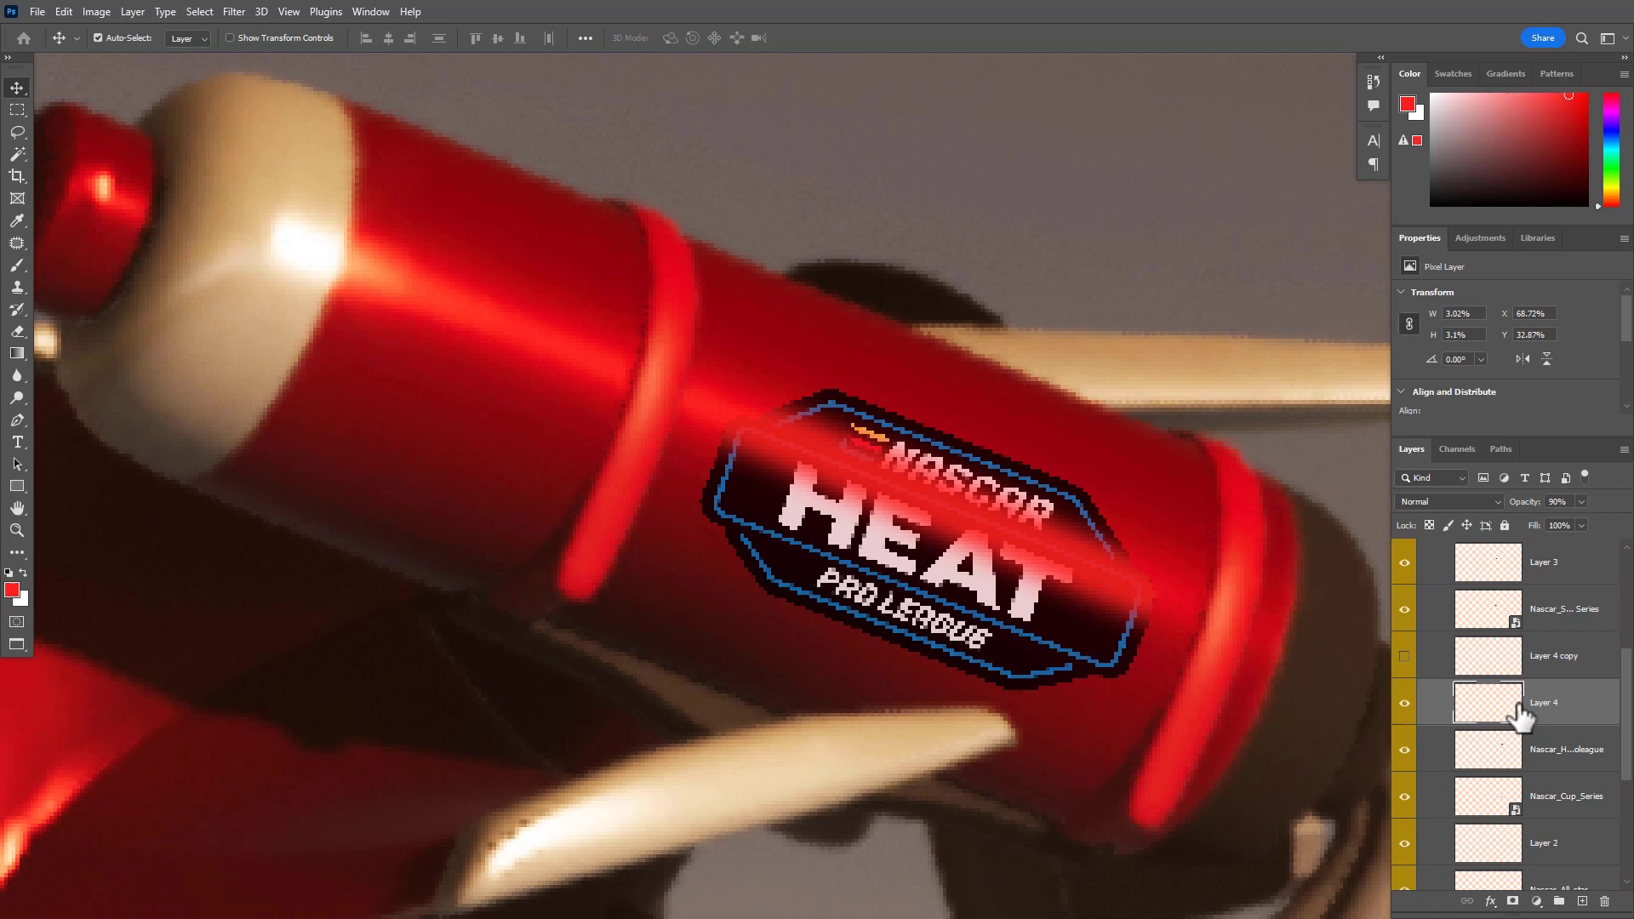
click(1404, 703)
click(1404, 703)
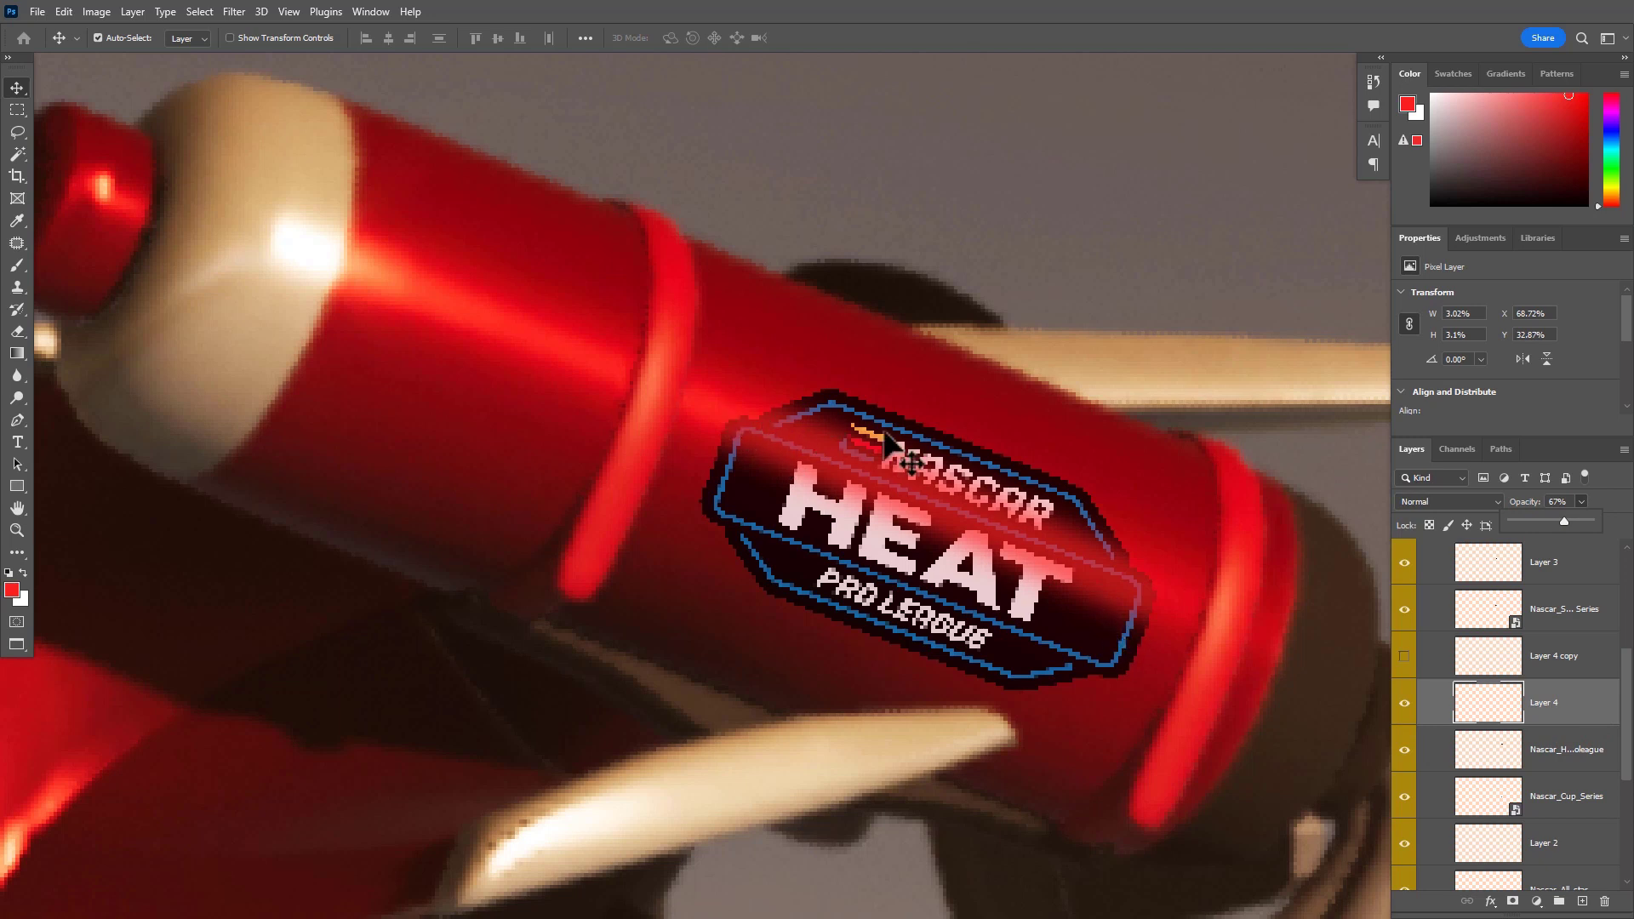
Make Layer 4 copy visible and apply a Box Blur with a 17-pixel radius to it
click(1596, 673)
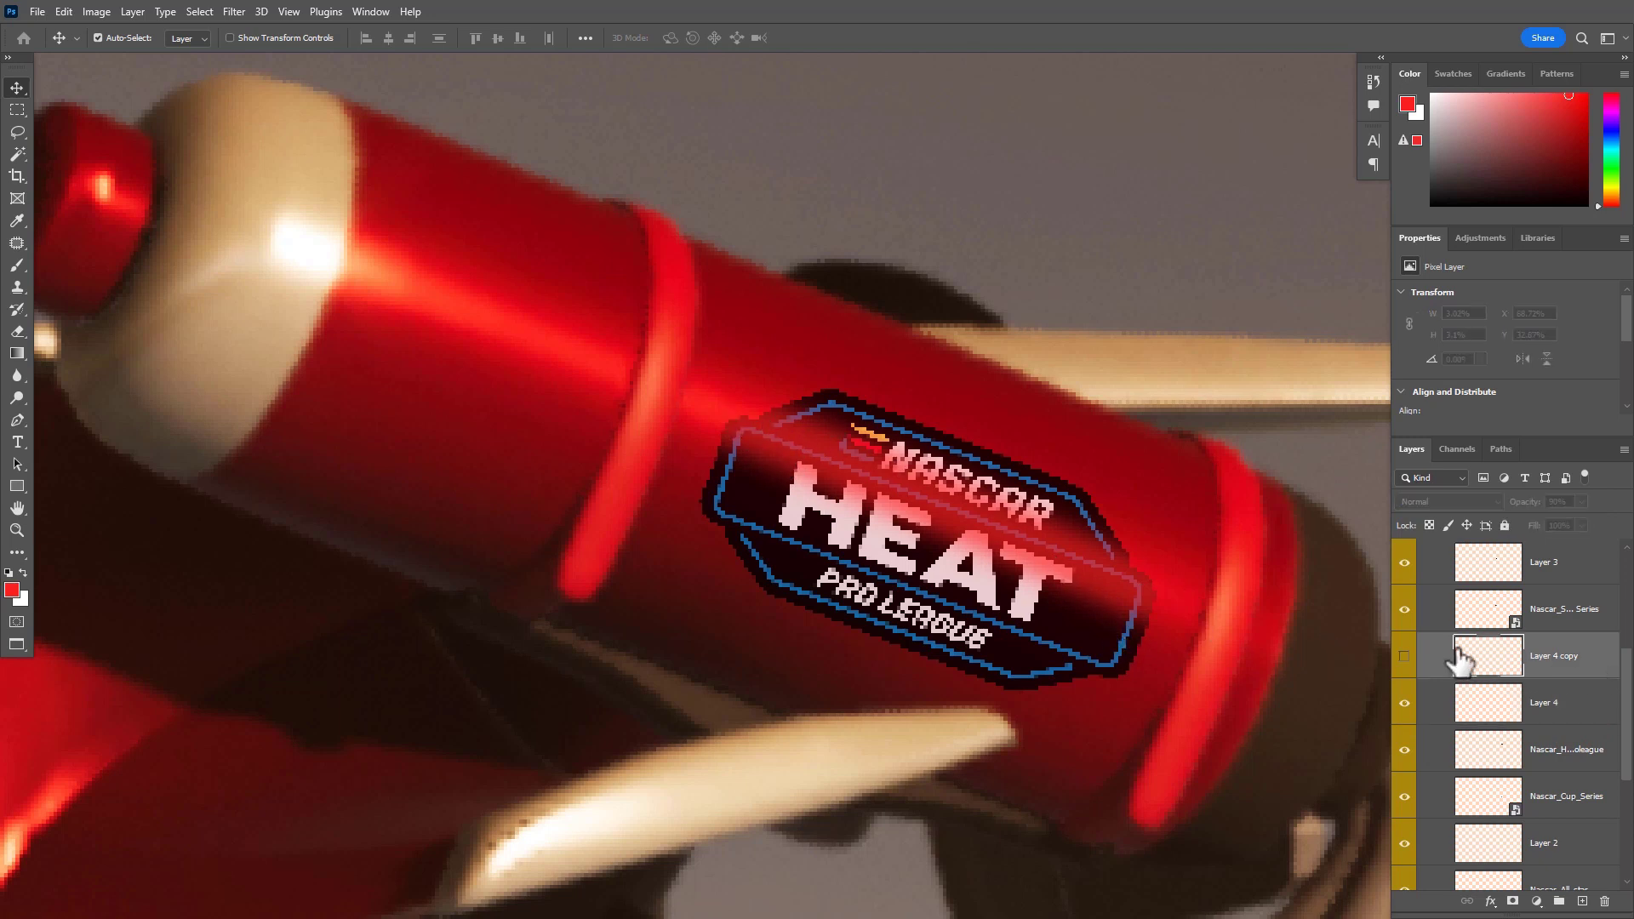
click(1403, 657)
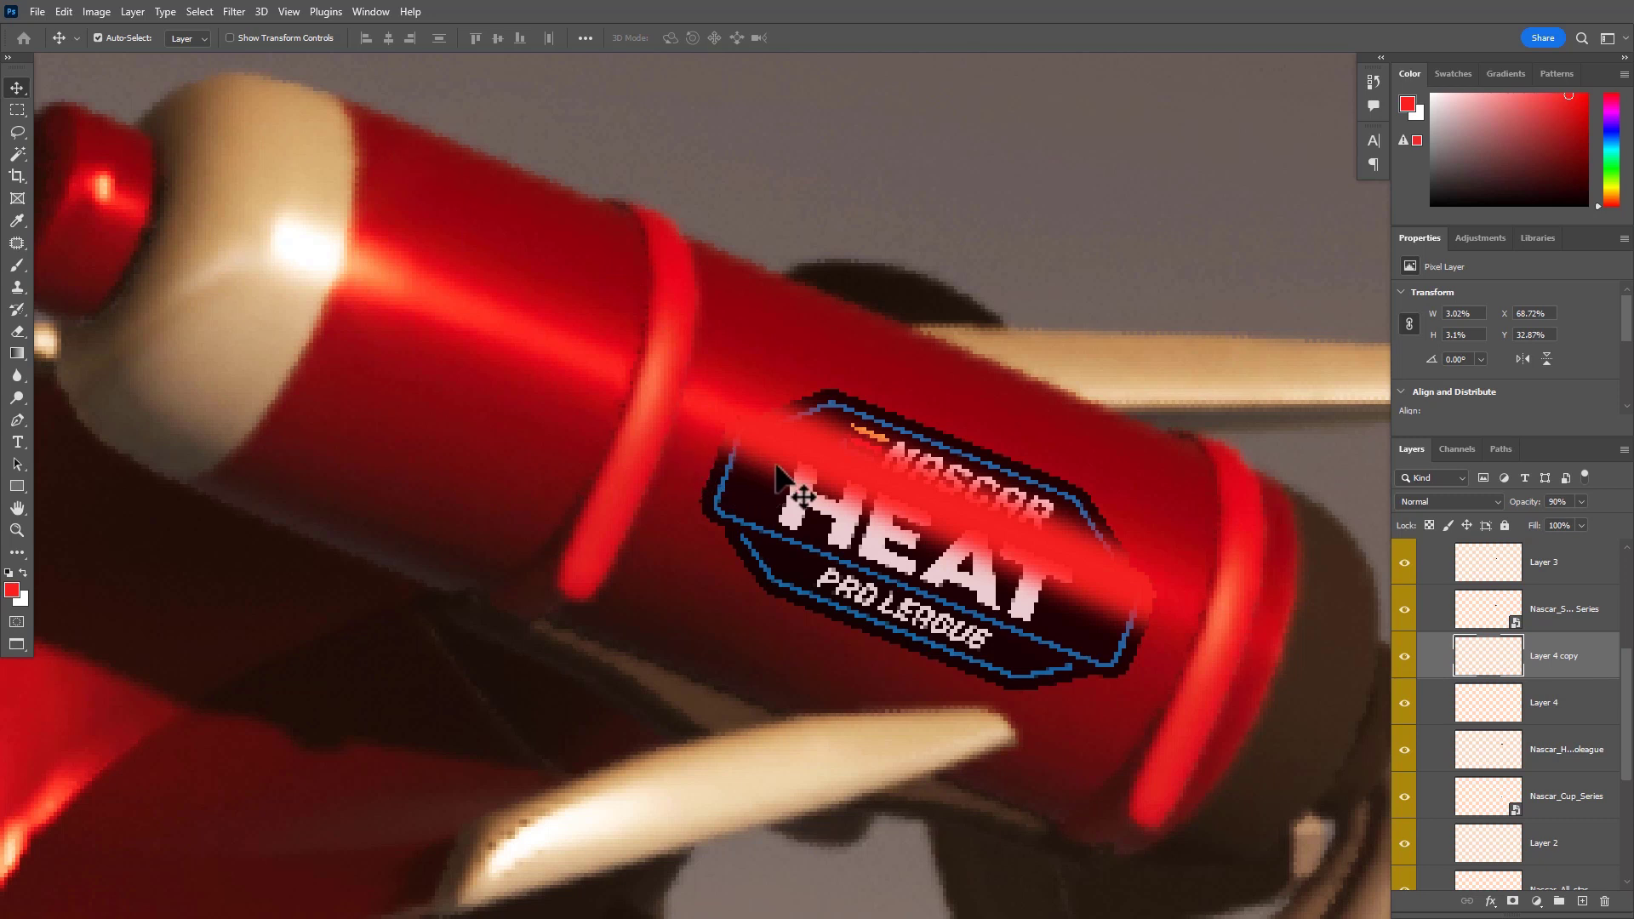
click(238, 10)
mouse_move(427, 230)
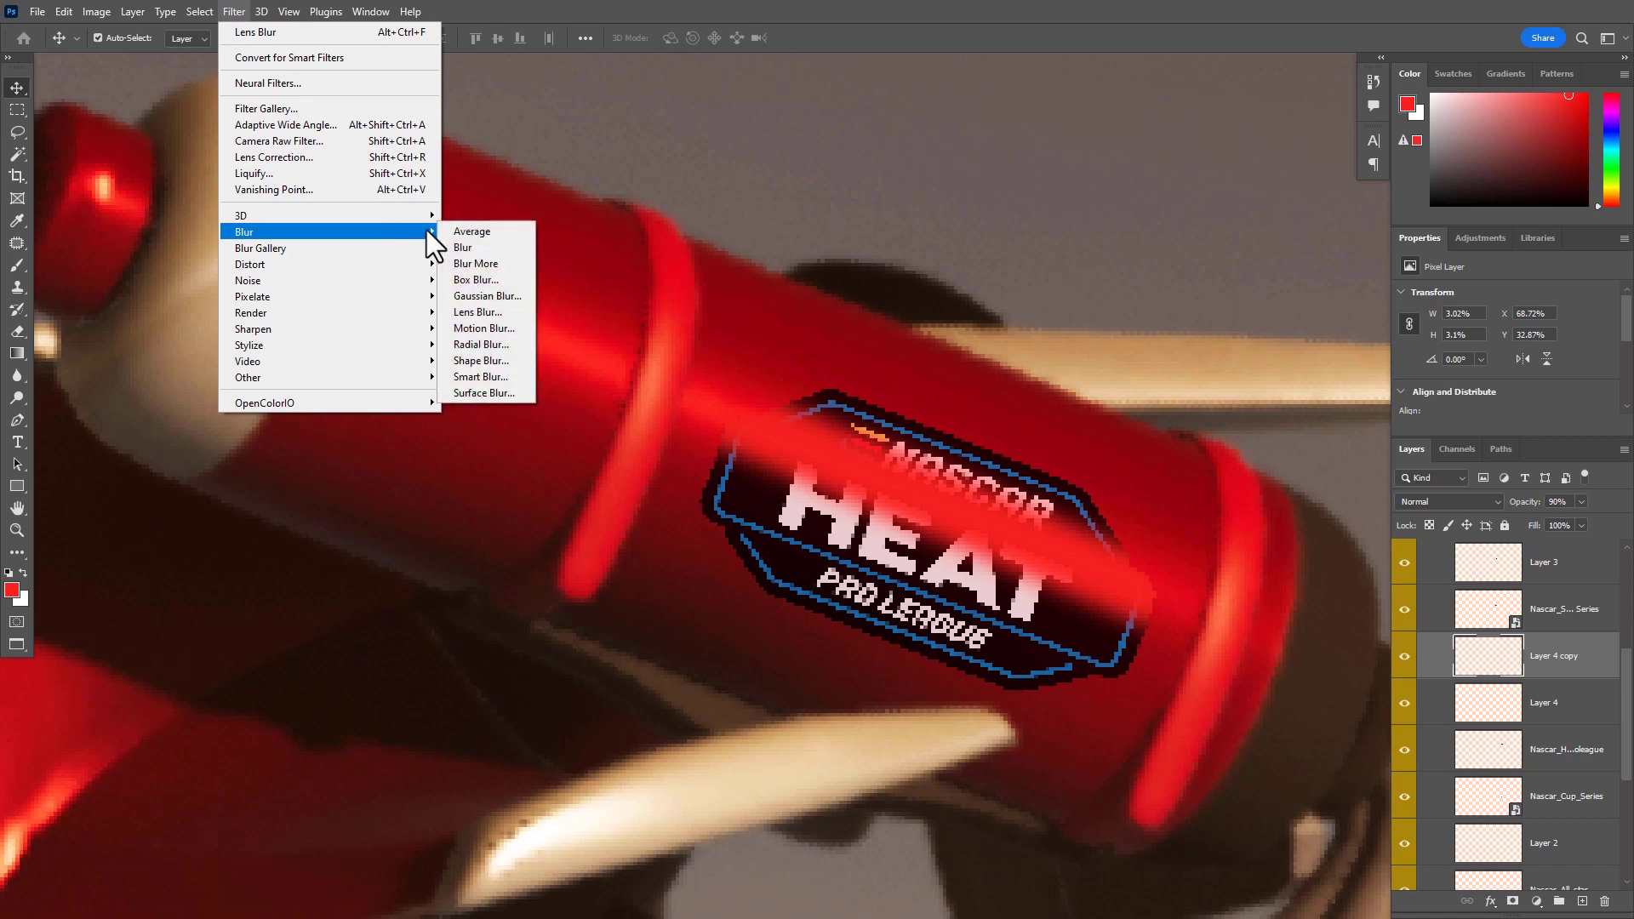
click(494, 277)
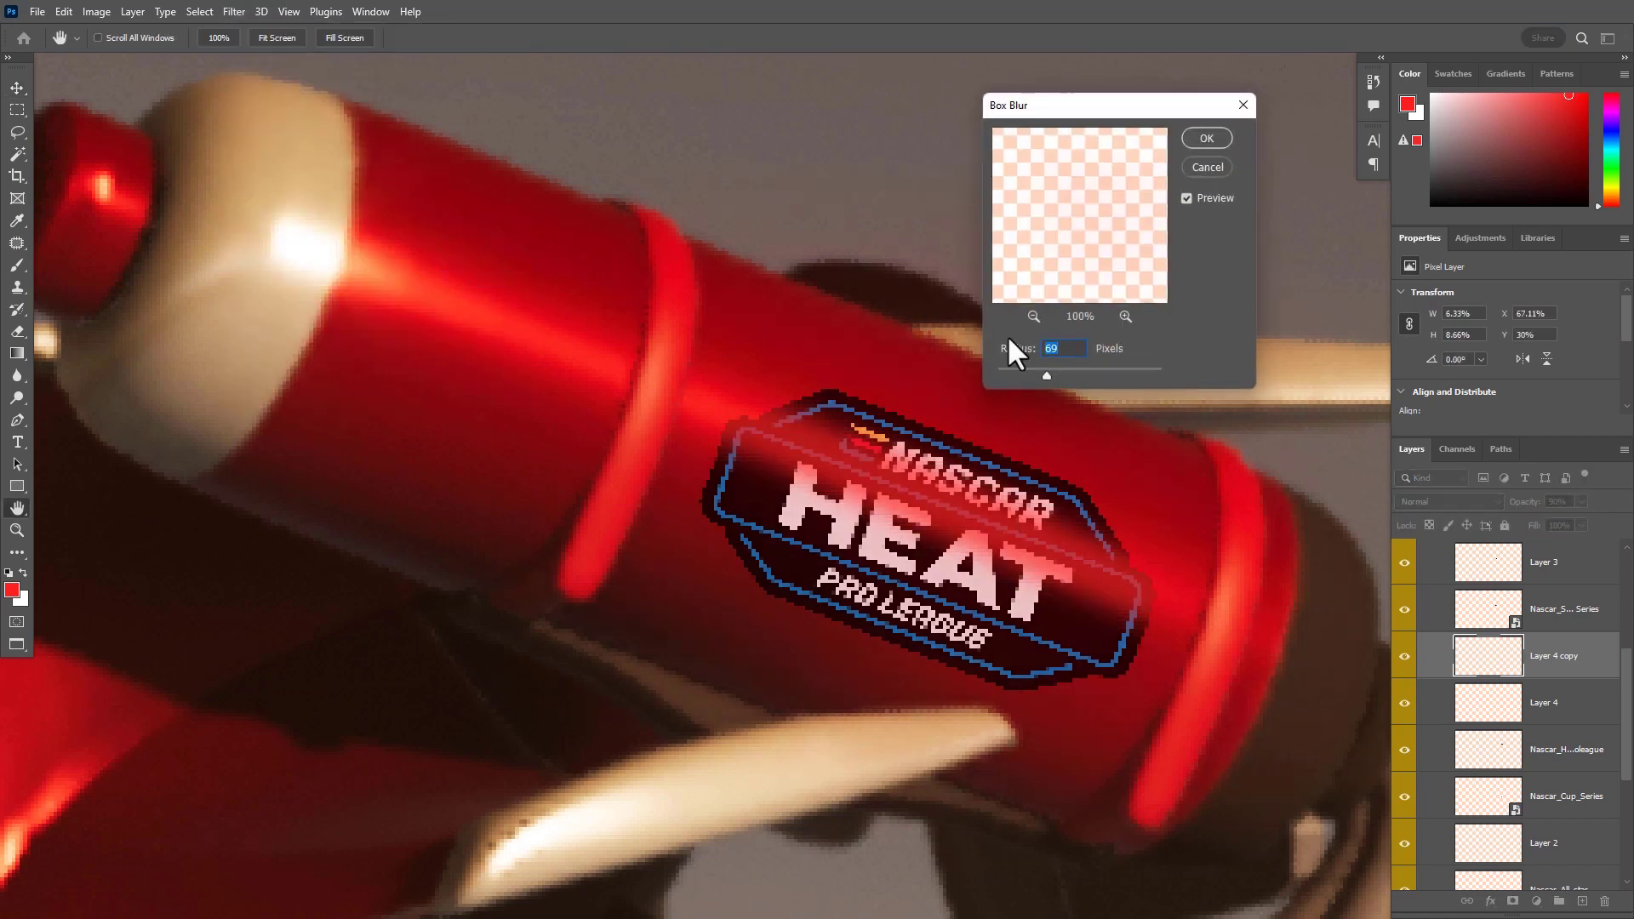
drag(1036, 369, 1007, 375)
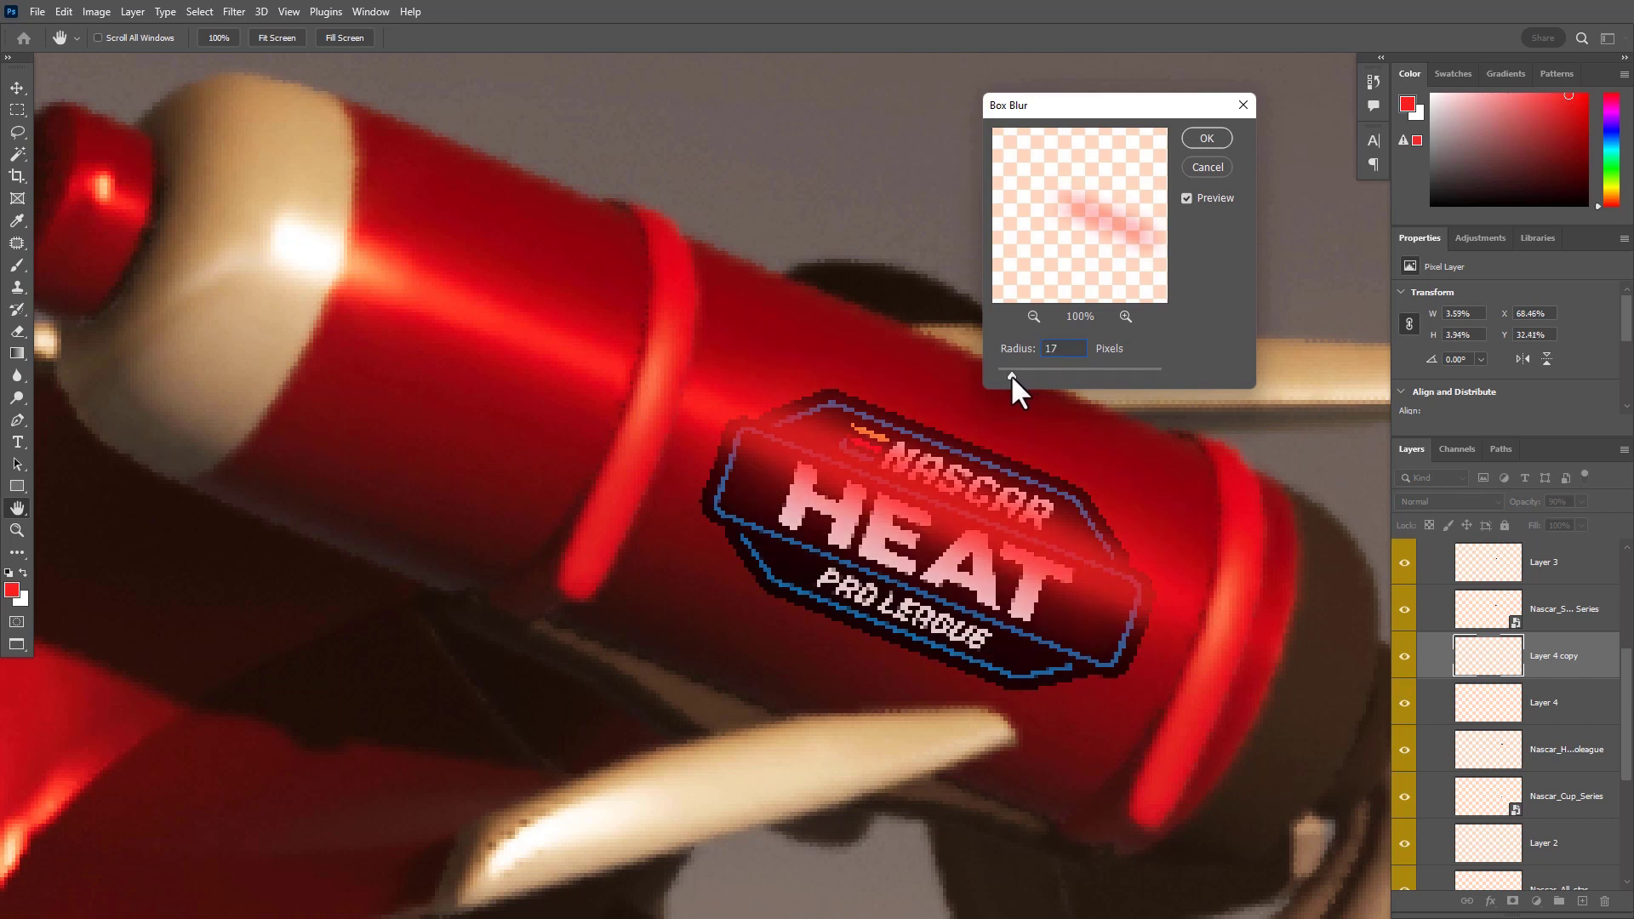
click(1208, 139)
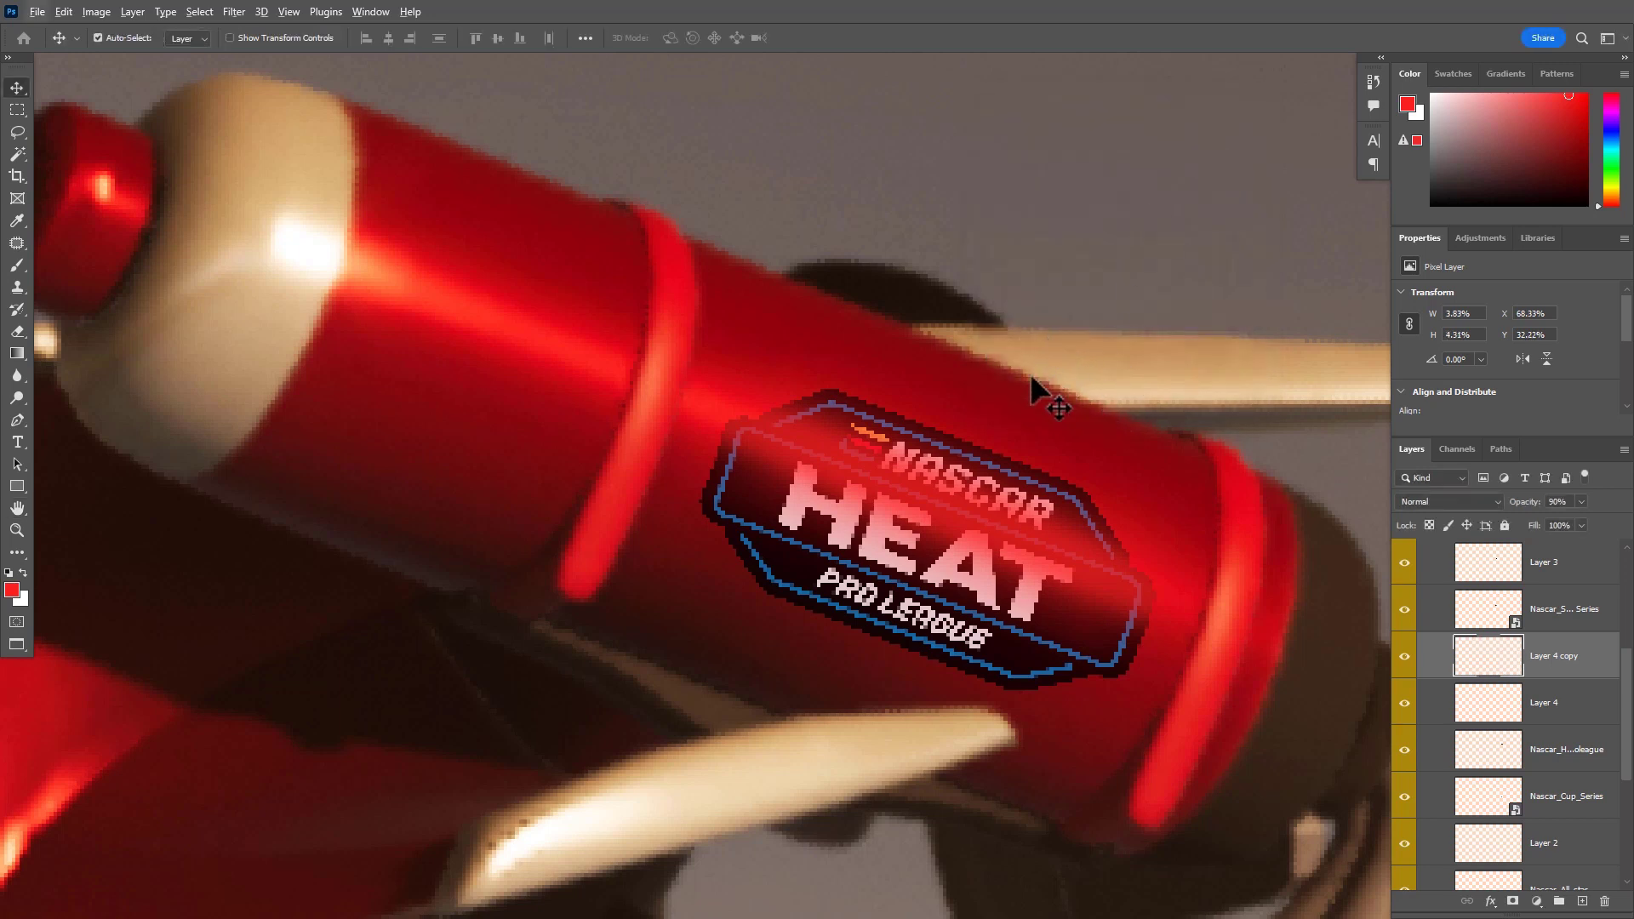
Set the opacity of the blurred Layer 4 copy to 20%
drag(1039, 390, 935, 399)
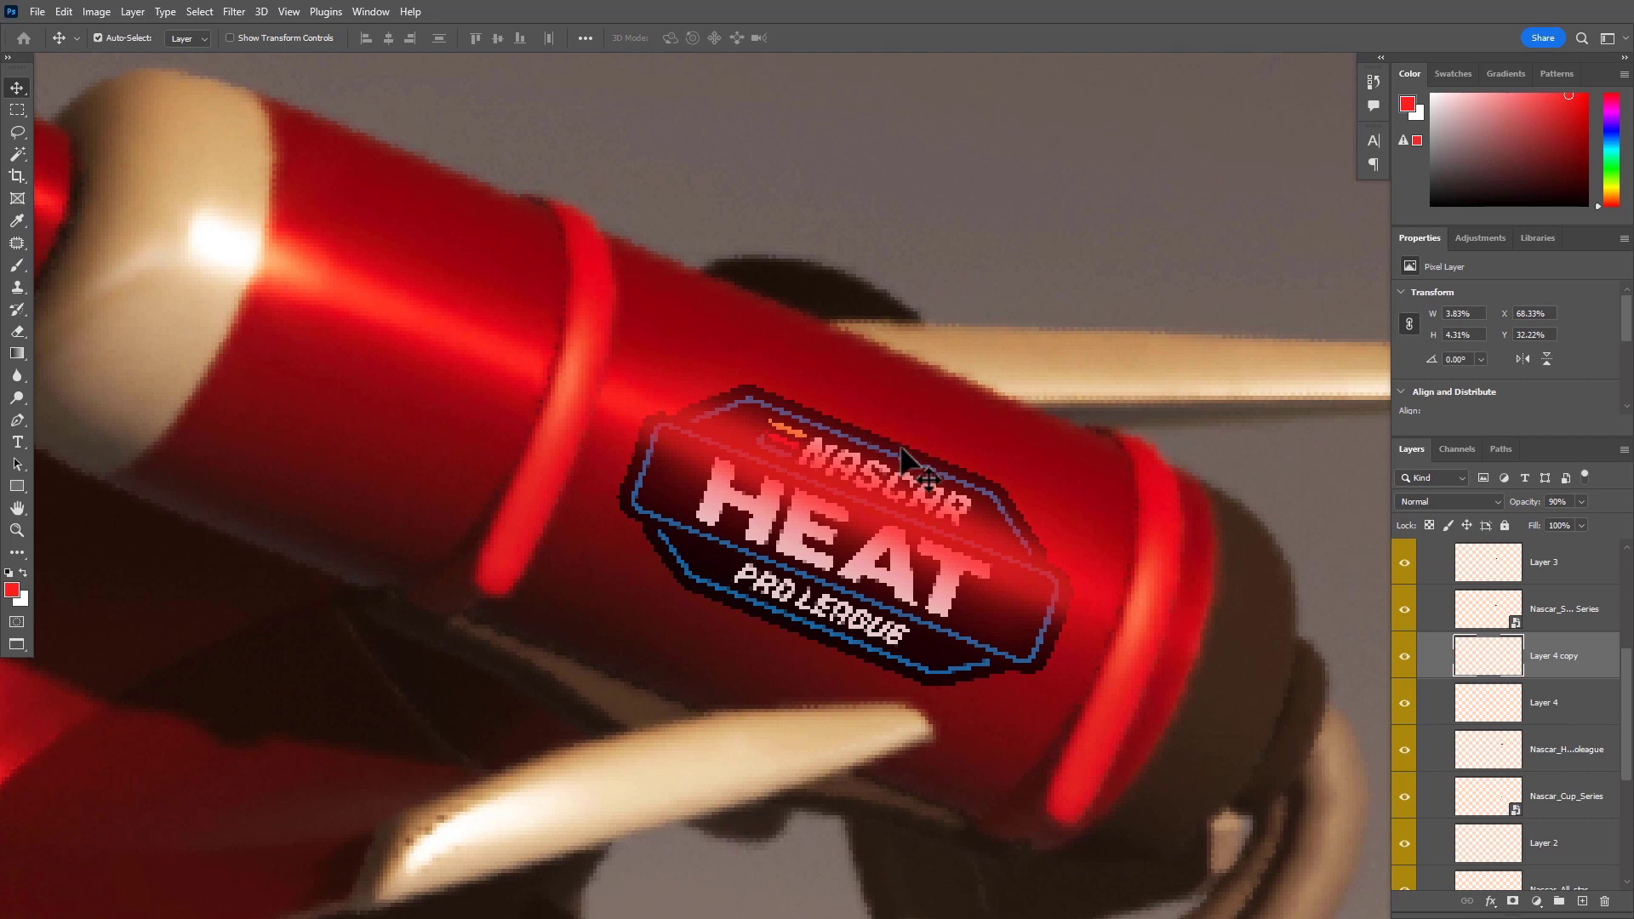
key(2)
drag(1058, 462, 940, 451)
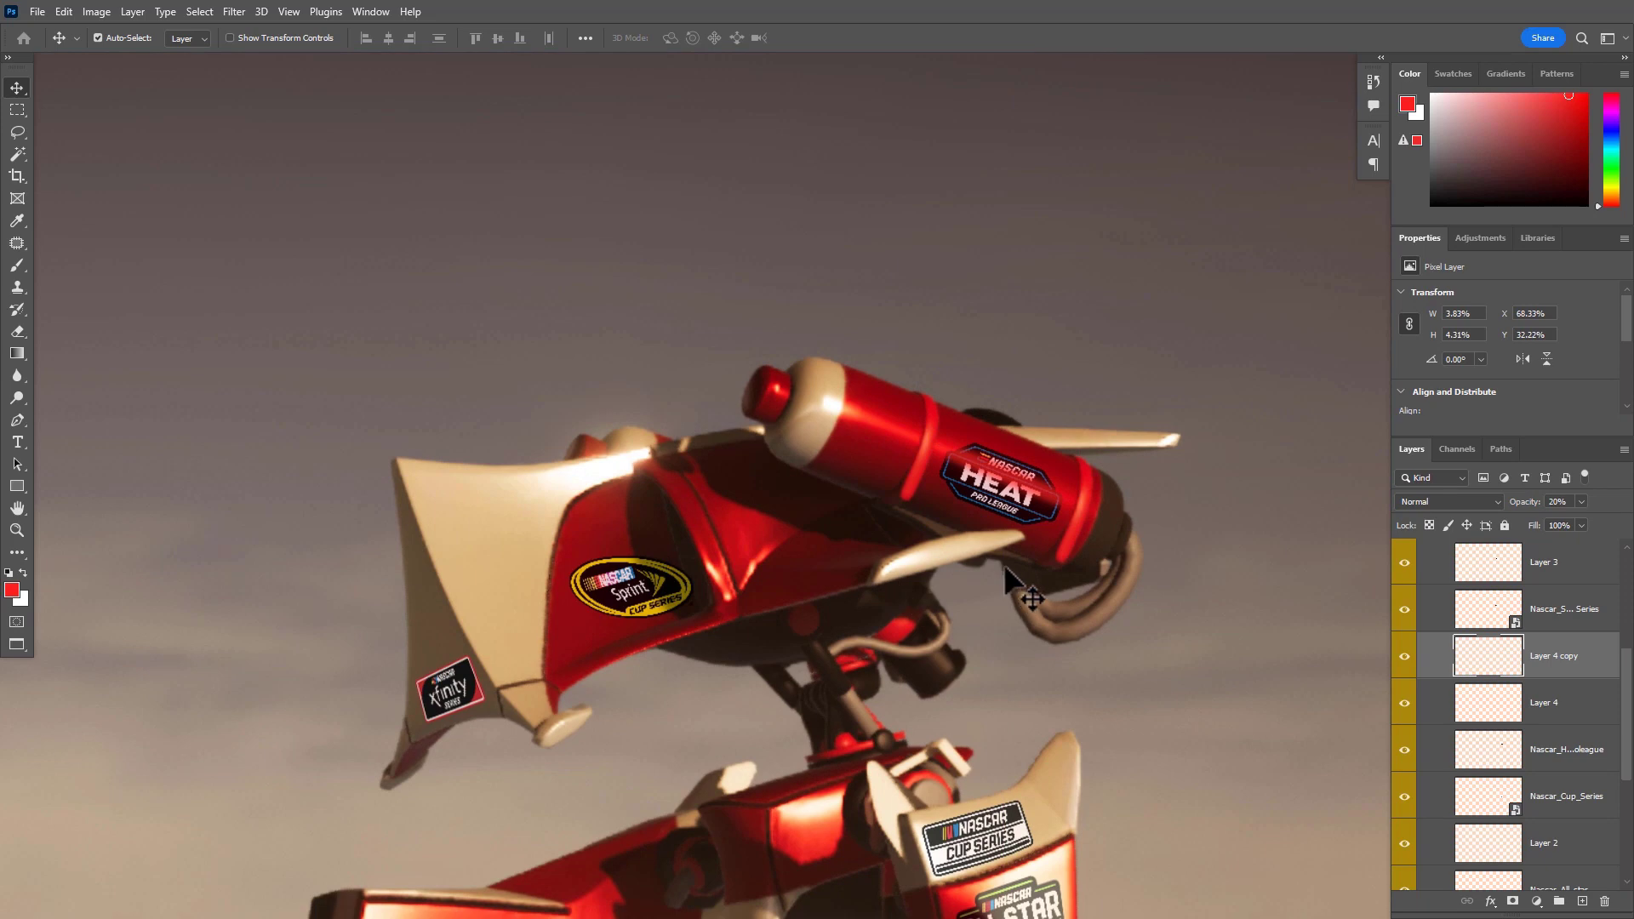
Merge Layer 4 copy with Layer 4 and set the merged highlight layer's opacity to 80%
key(ctrl+space)
drag(1057, 534, 1123, 612)
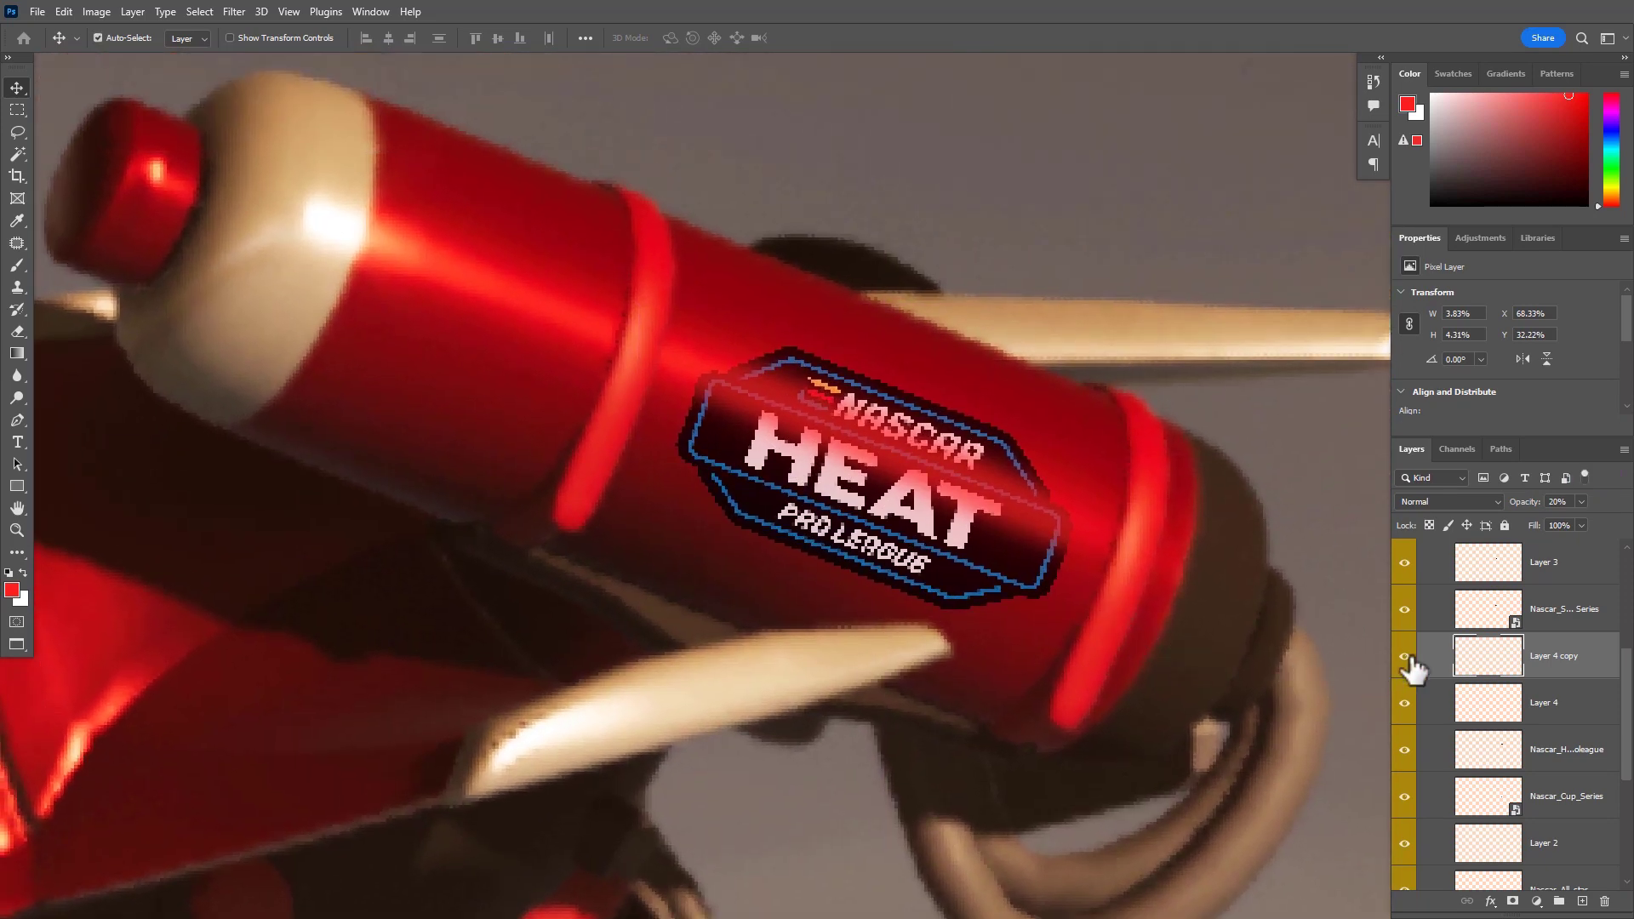
ctrl+click(1577, 713)
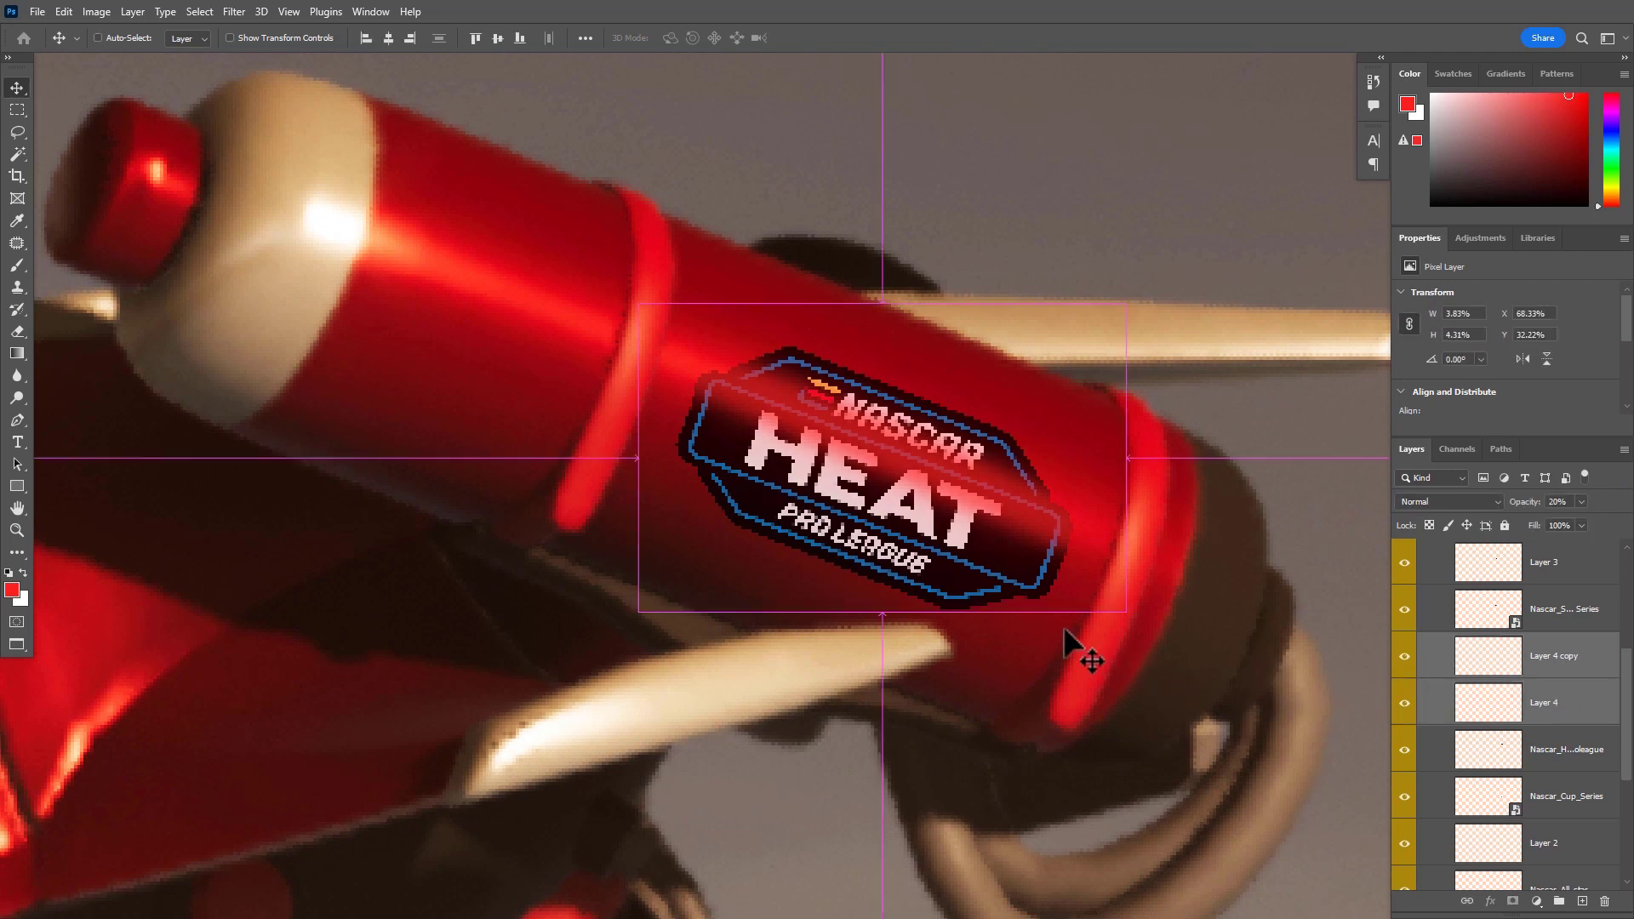
key(ctrl+e)
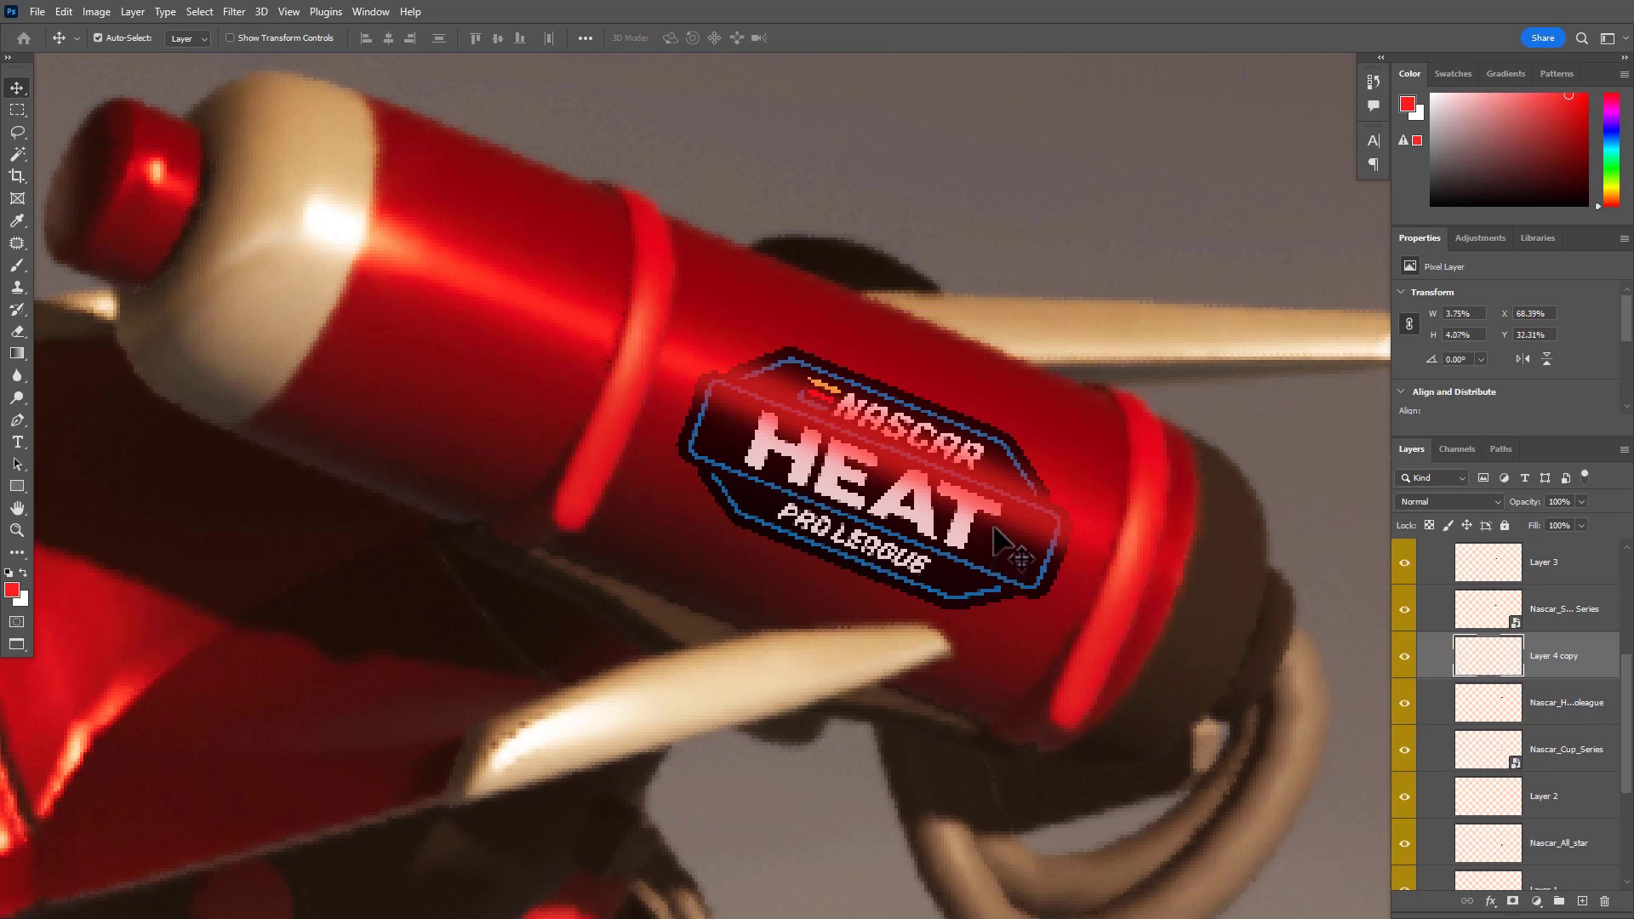
key(4)
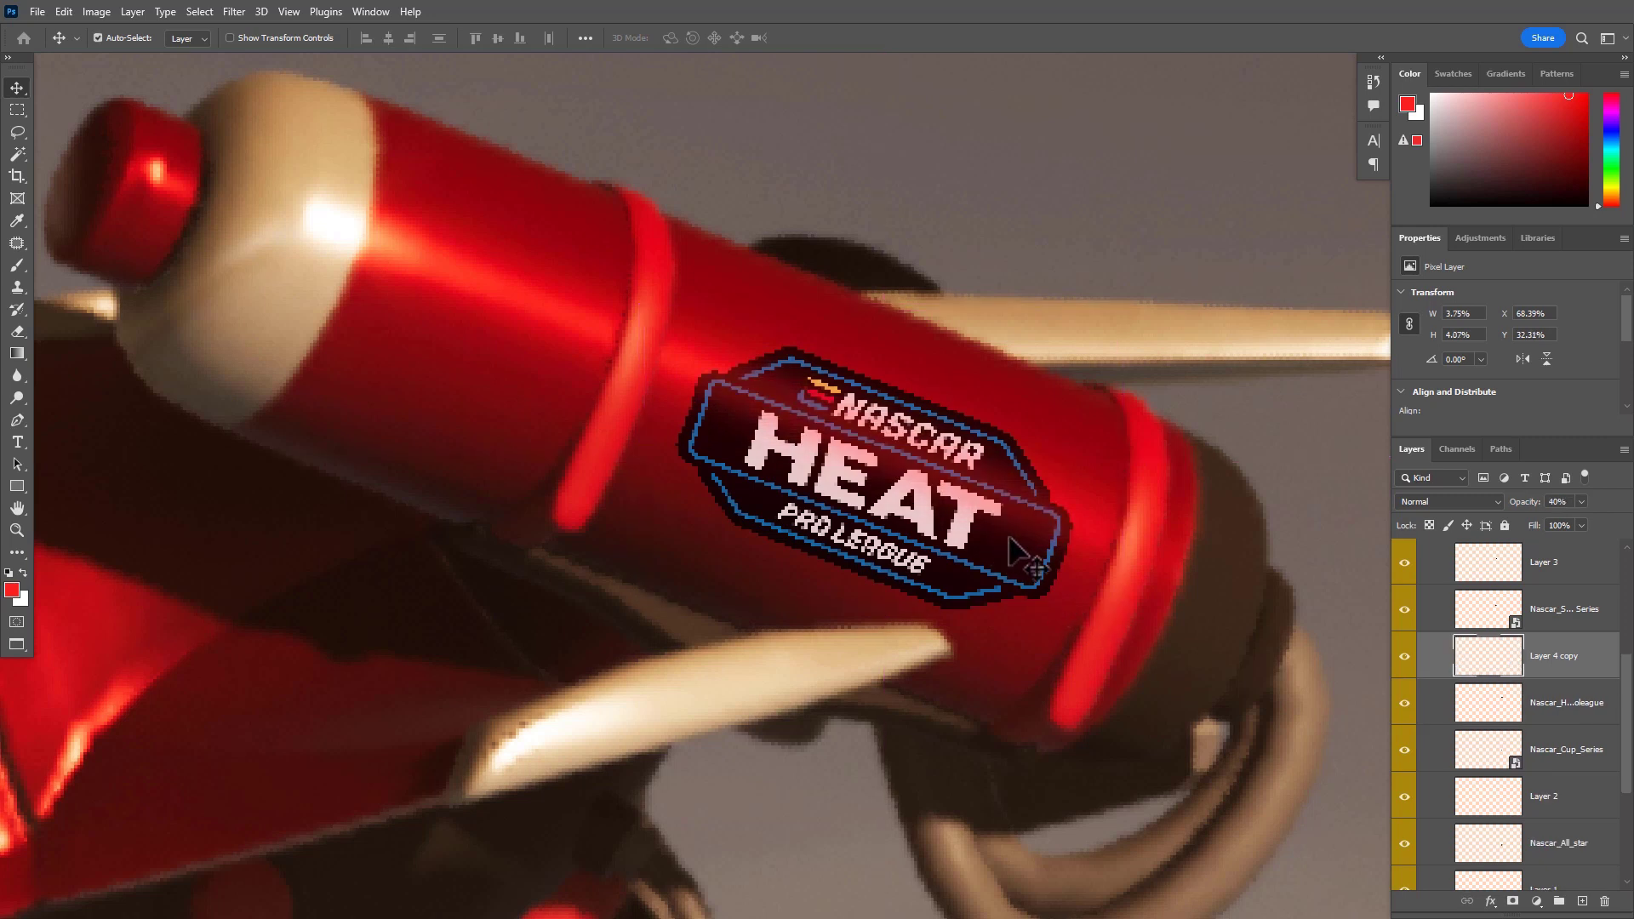
key(7)
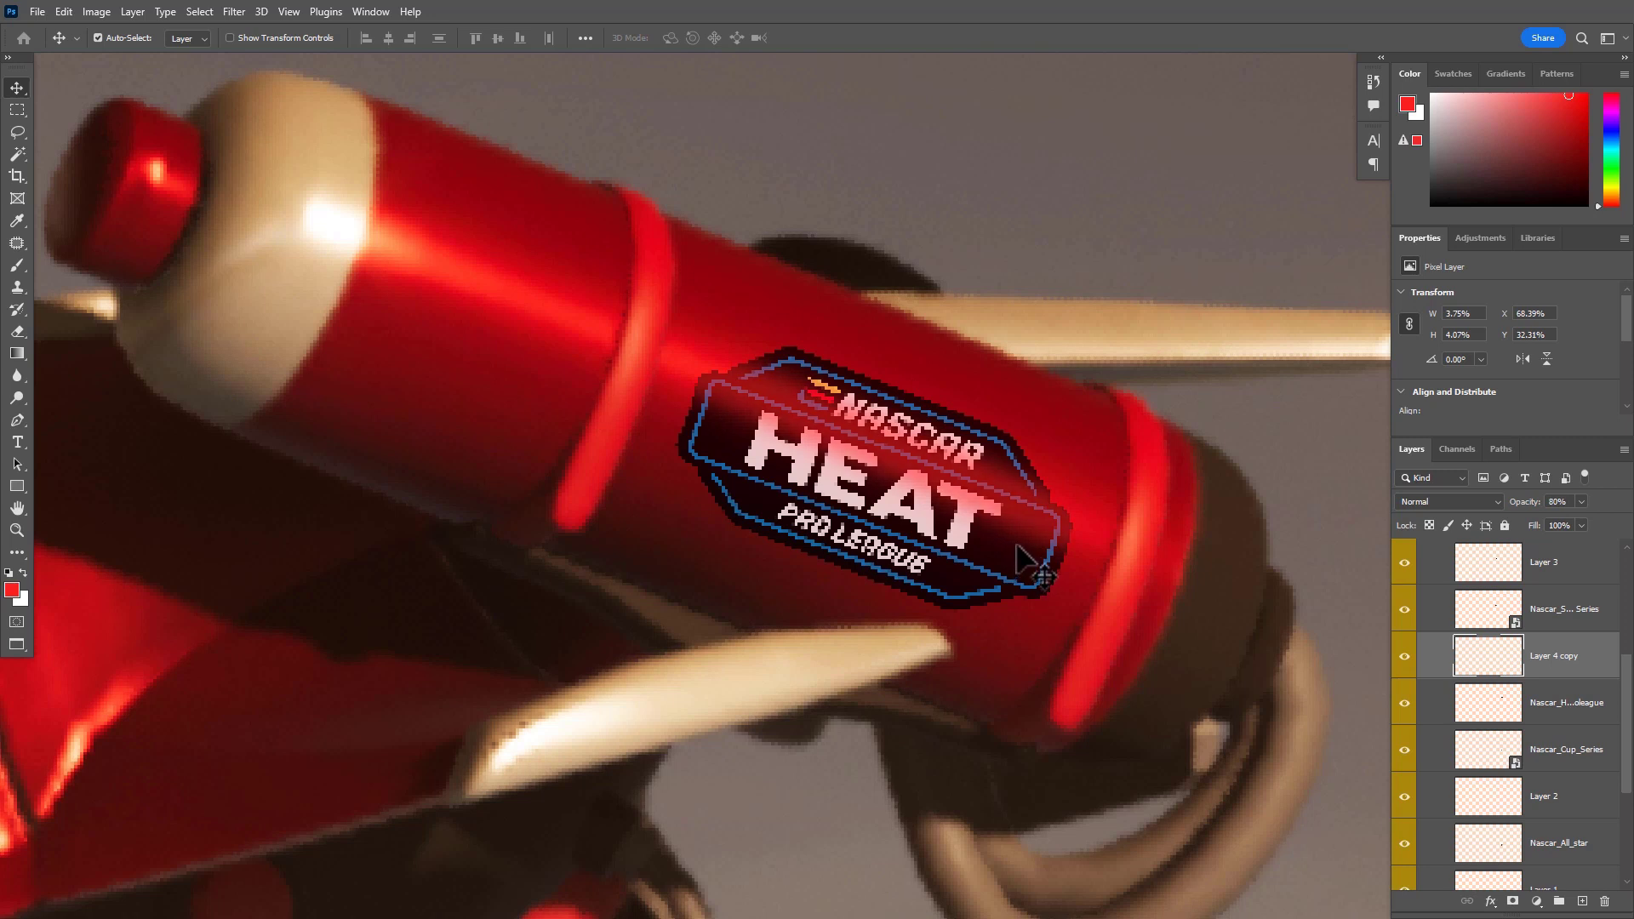
Raise the merged highlight layer's lightness to +16 with Hue/Saturation
key(ctrl)
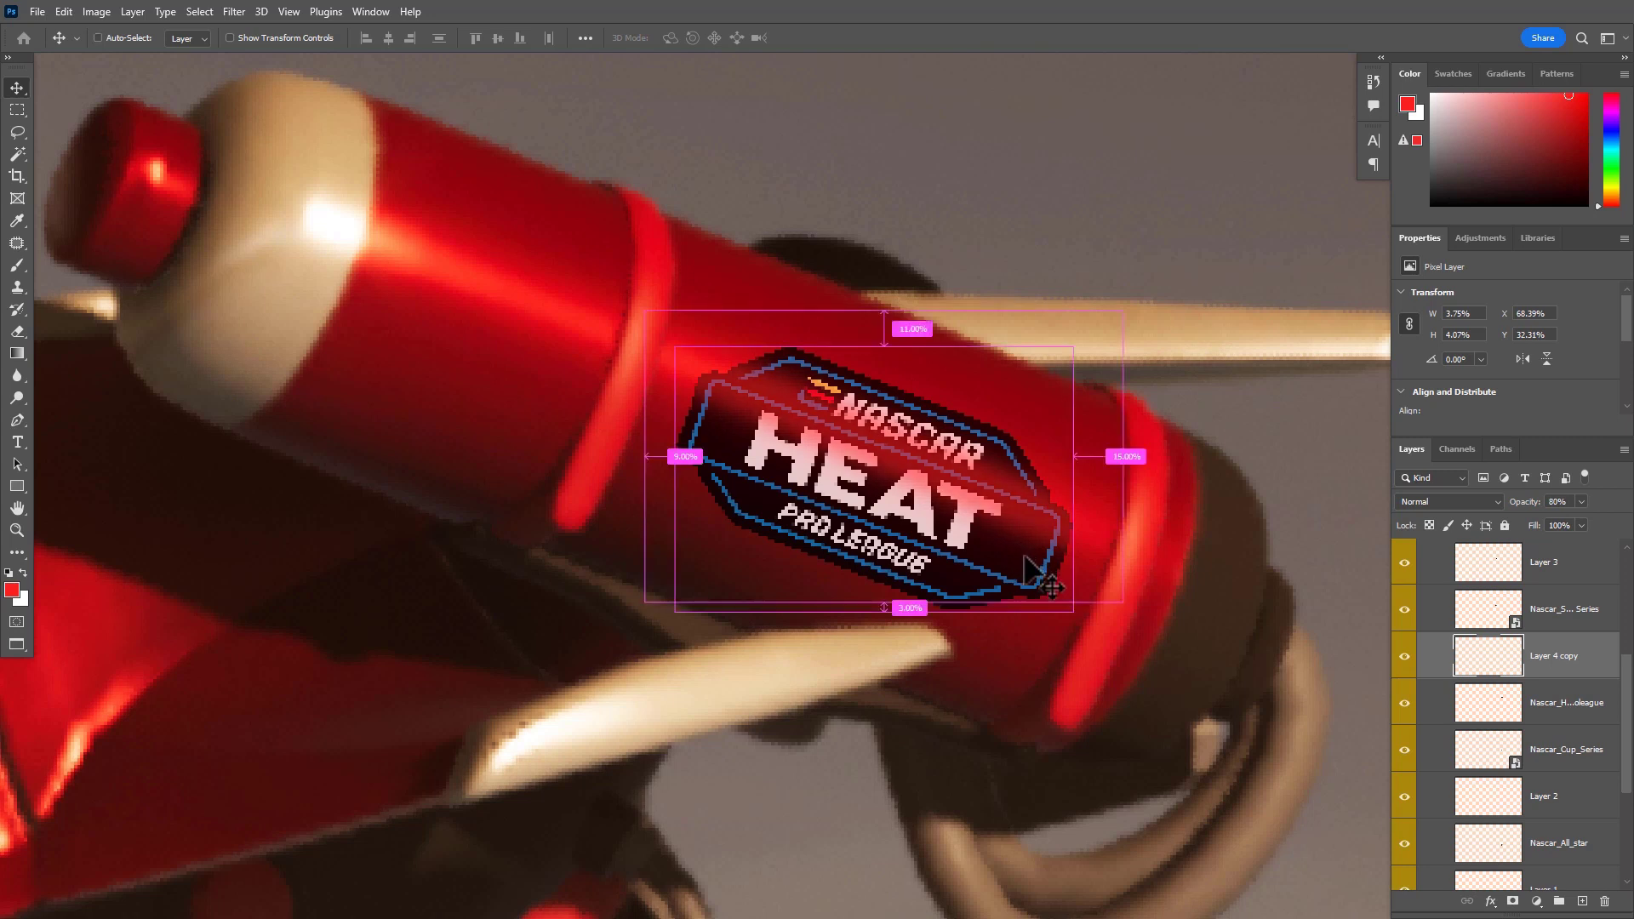
key(ctrl+u)
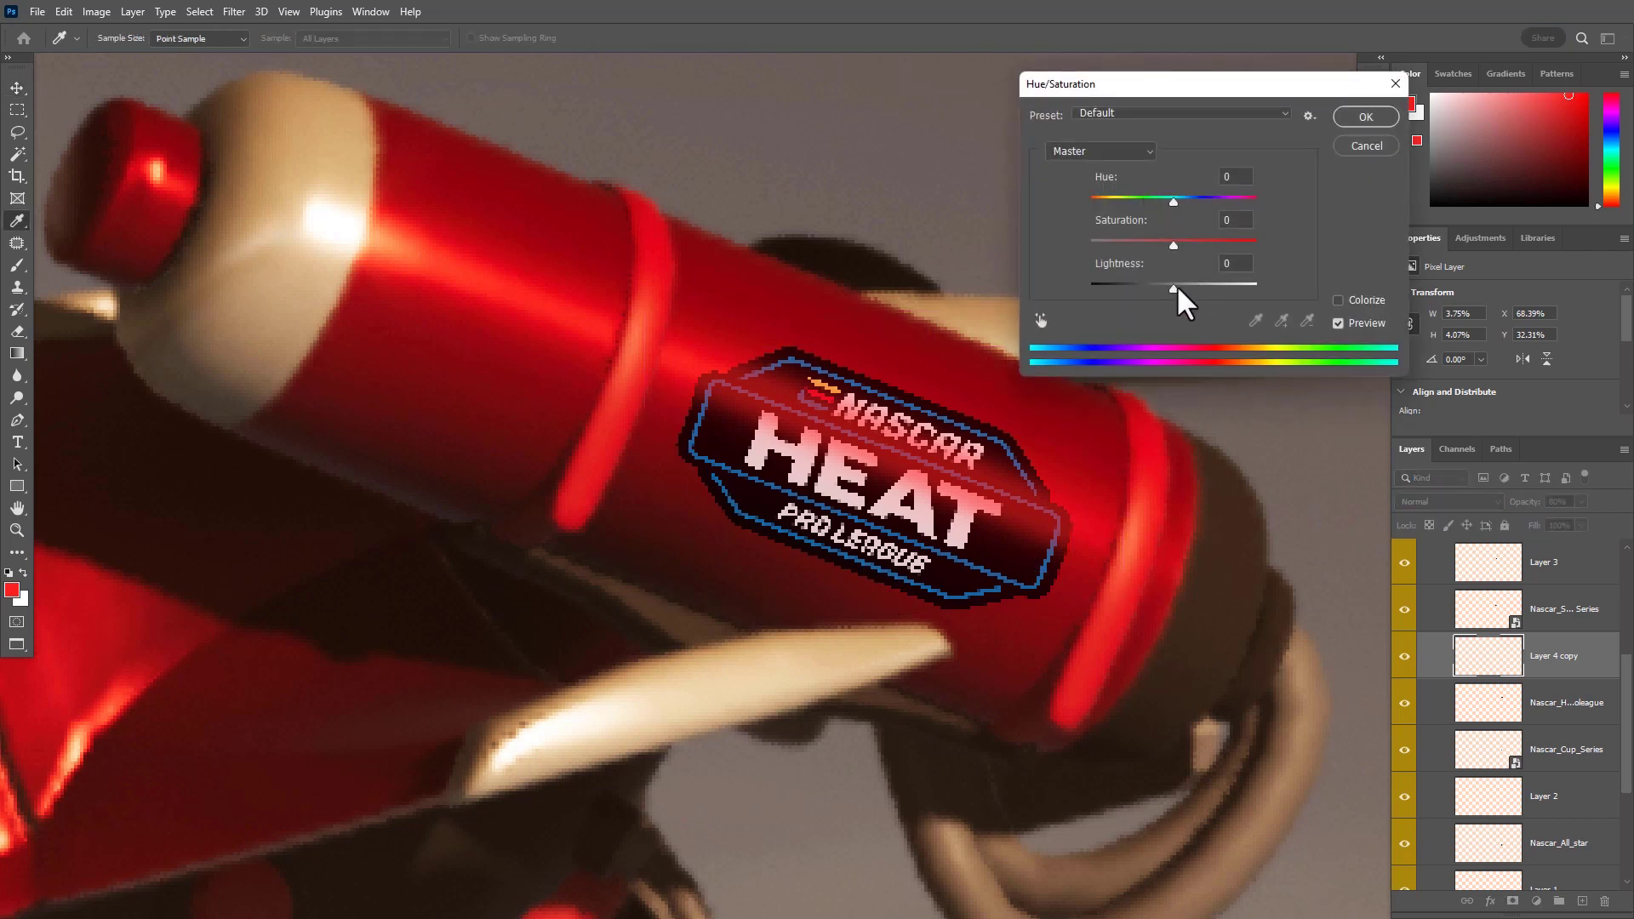
mouse_move(1176, 286)
mouse_down()
mouse_move(1202, 286)
mouse_move(1184, 287)
mouse_up()
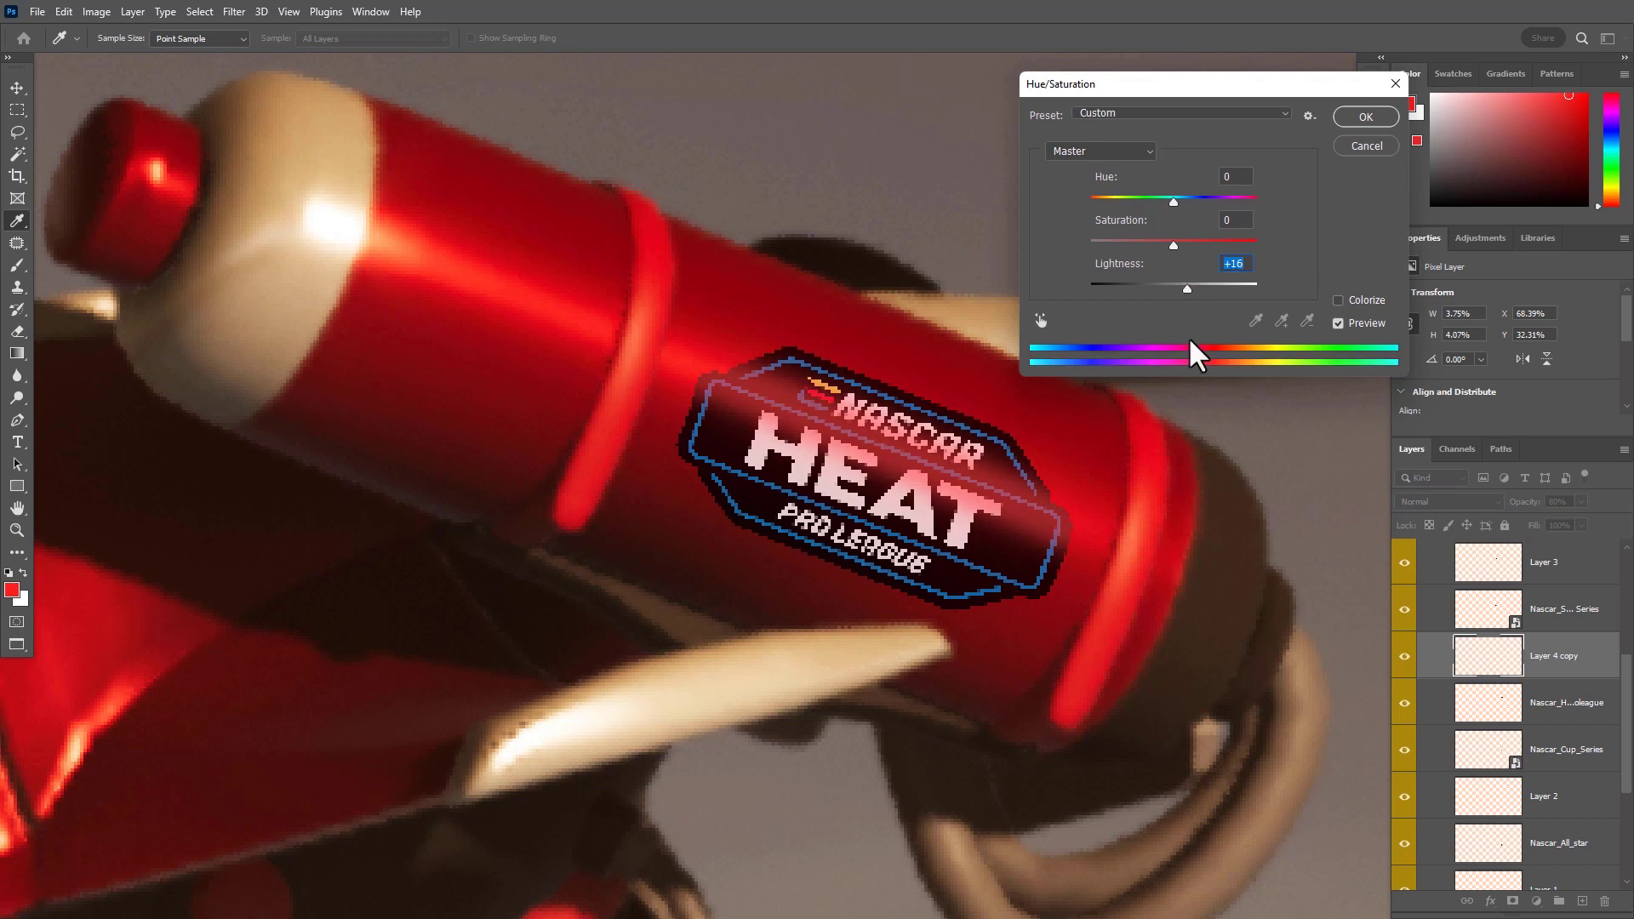
key(Return)
key(v)
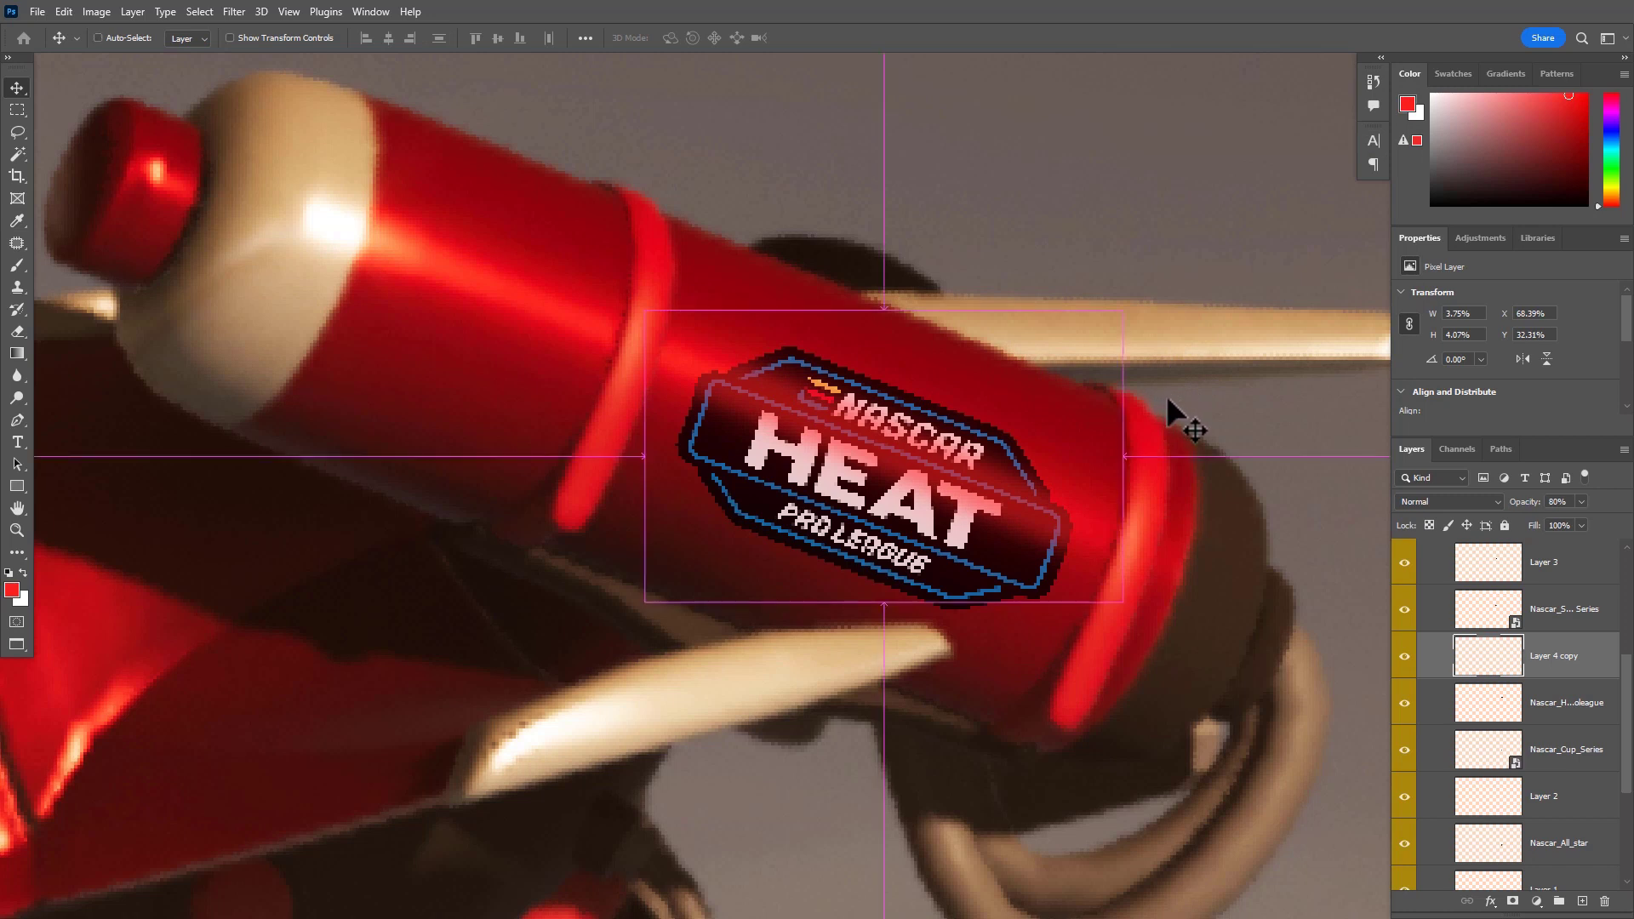
Brighten the merged highlight layer with Levels, lifting the midtones and setting the white input level to 113
key(ctrl+l)
drag(1281, 363, 1170, 361)
drag(1386, 364, 1265, 361)
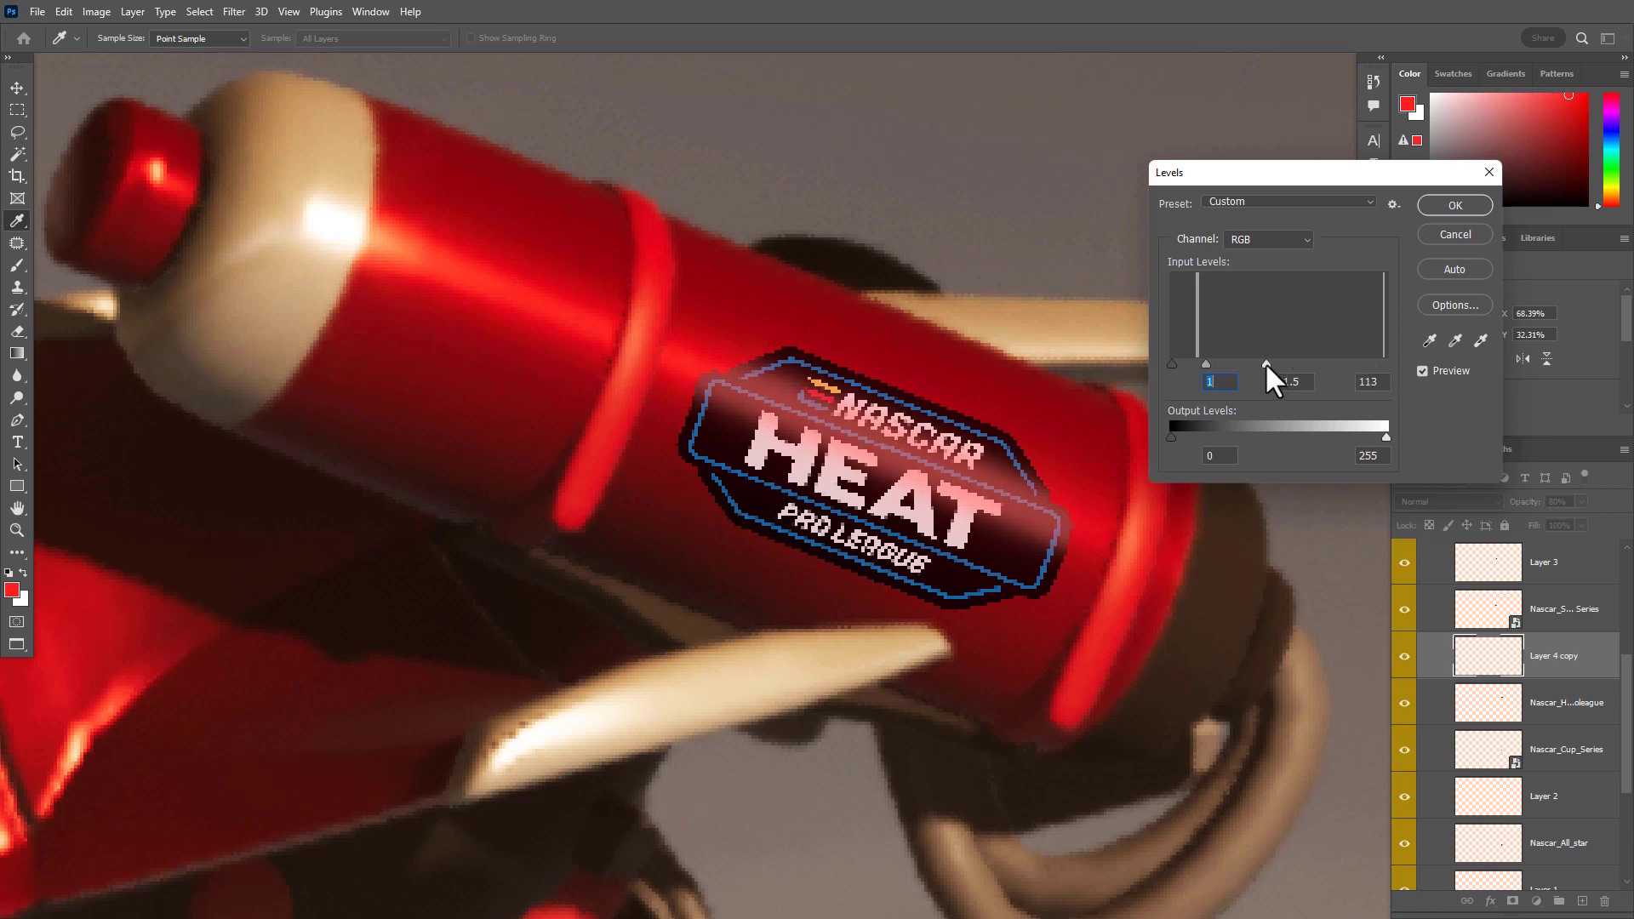
click(1455, 205)
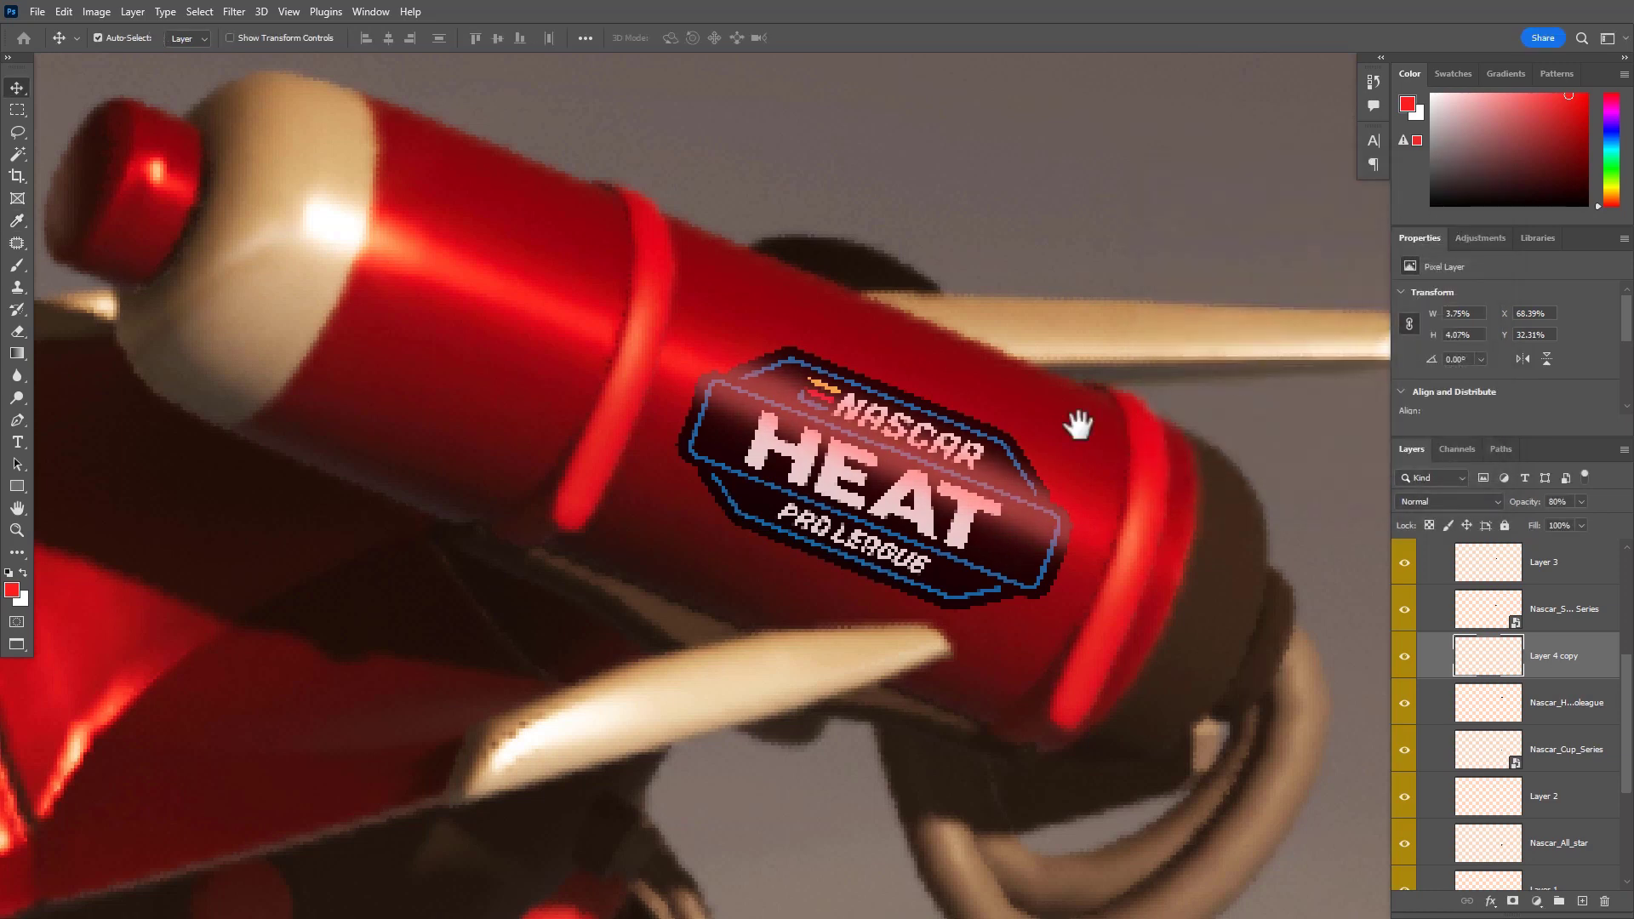
Set the opacity of the NASCAR HEAT Pro League logo layer on the red canister to 70%
scroll(1078, 424, down, 3)
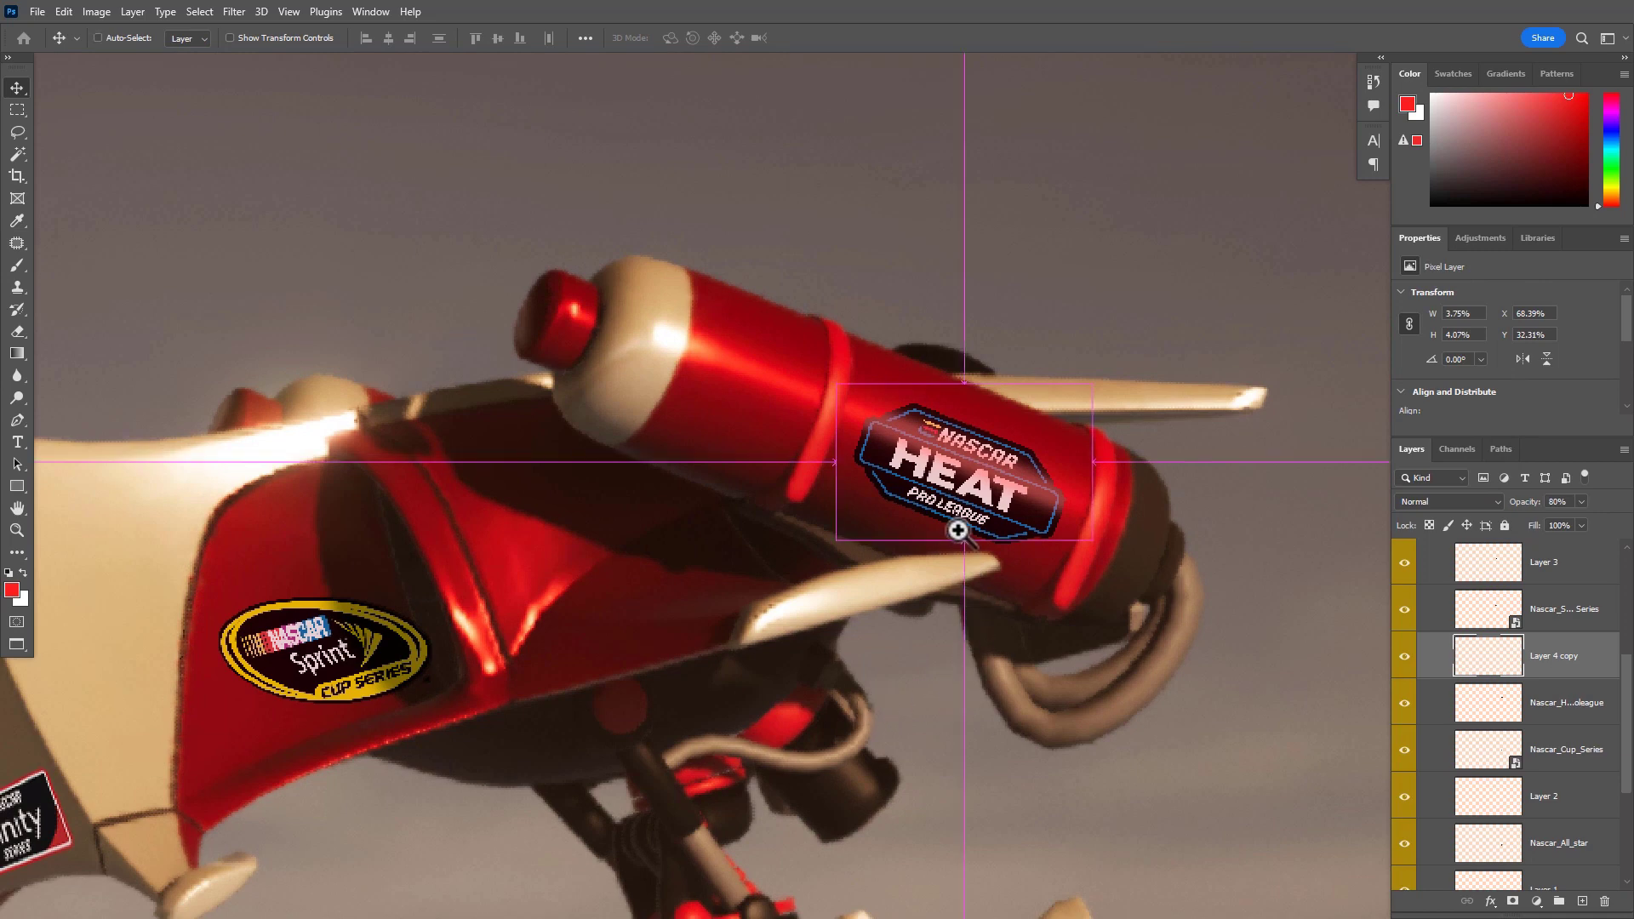
scroll(957, 529, up, 3)
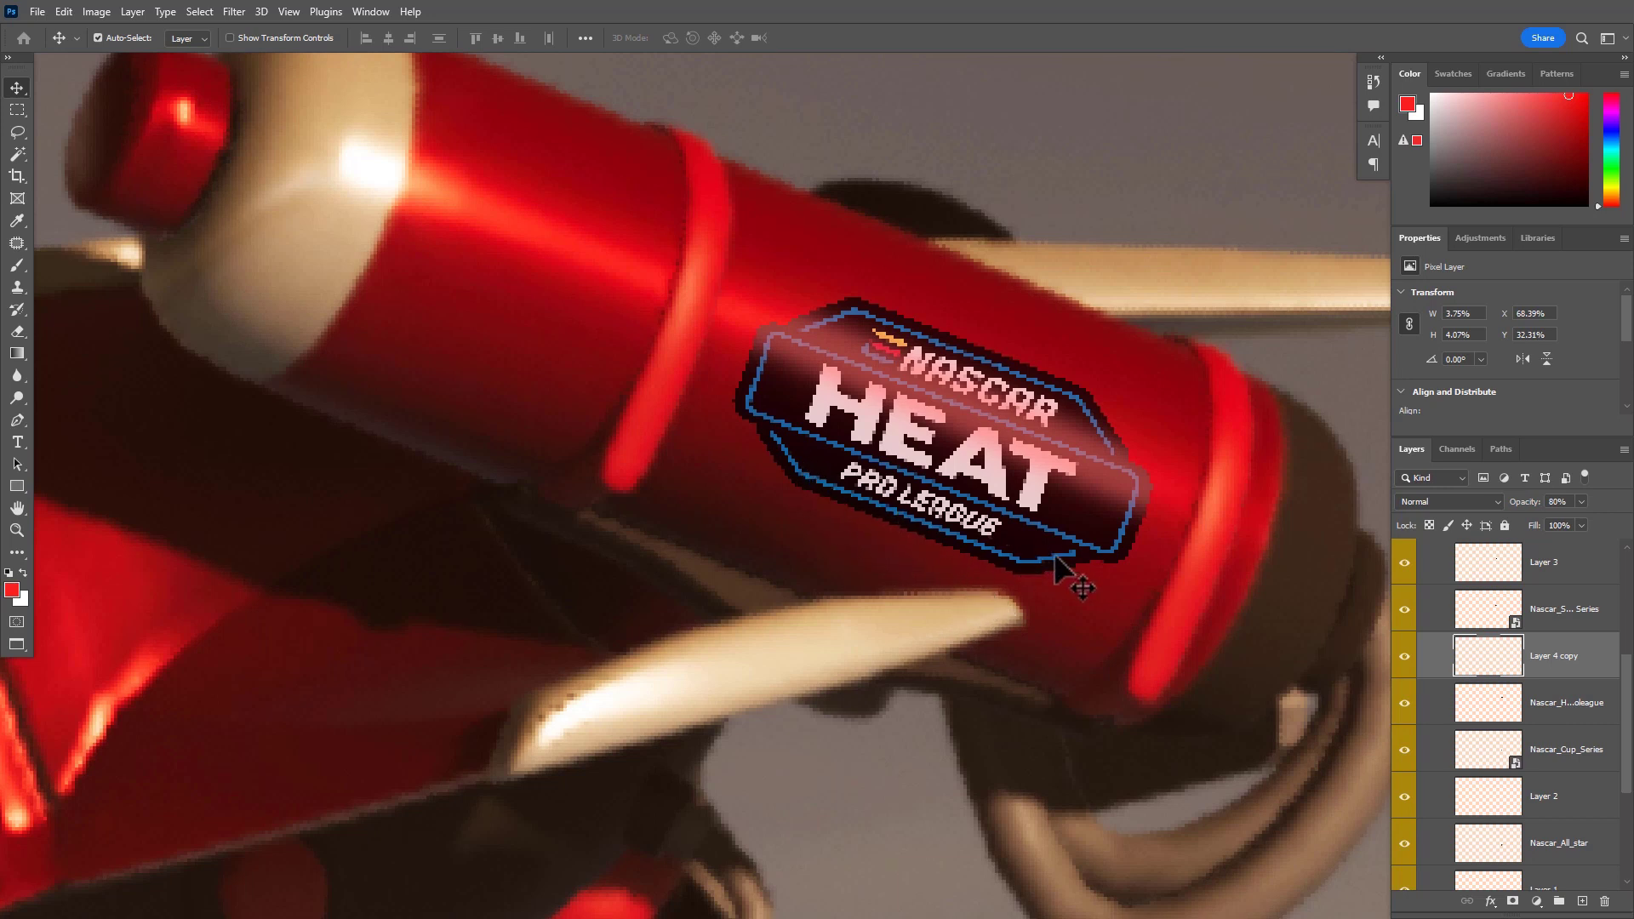
click(1008, 553)
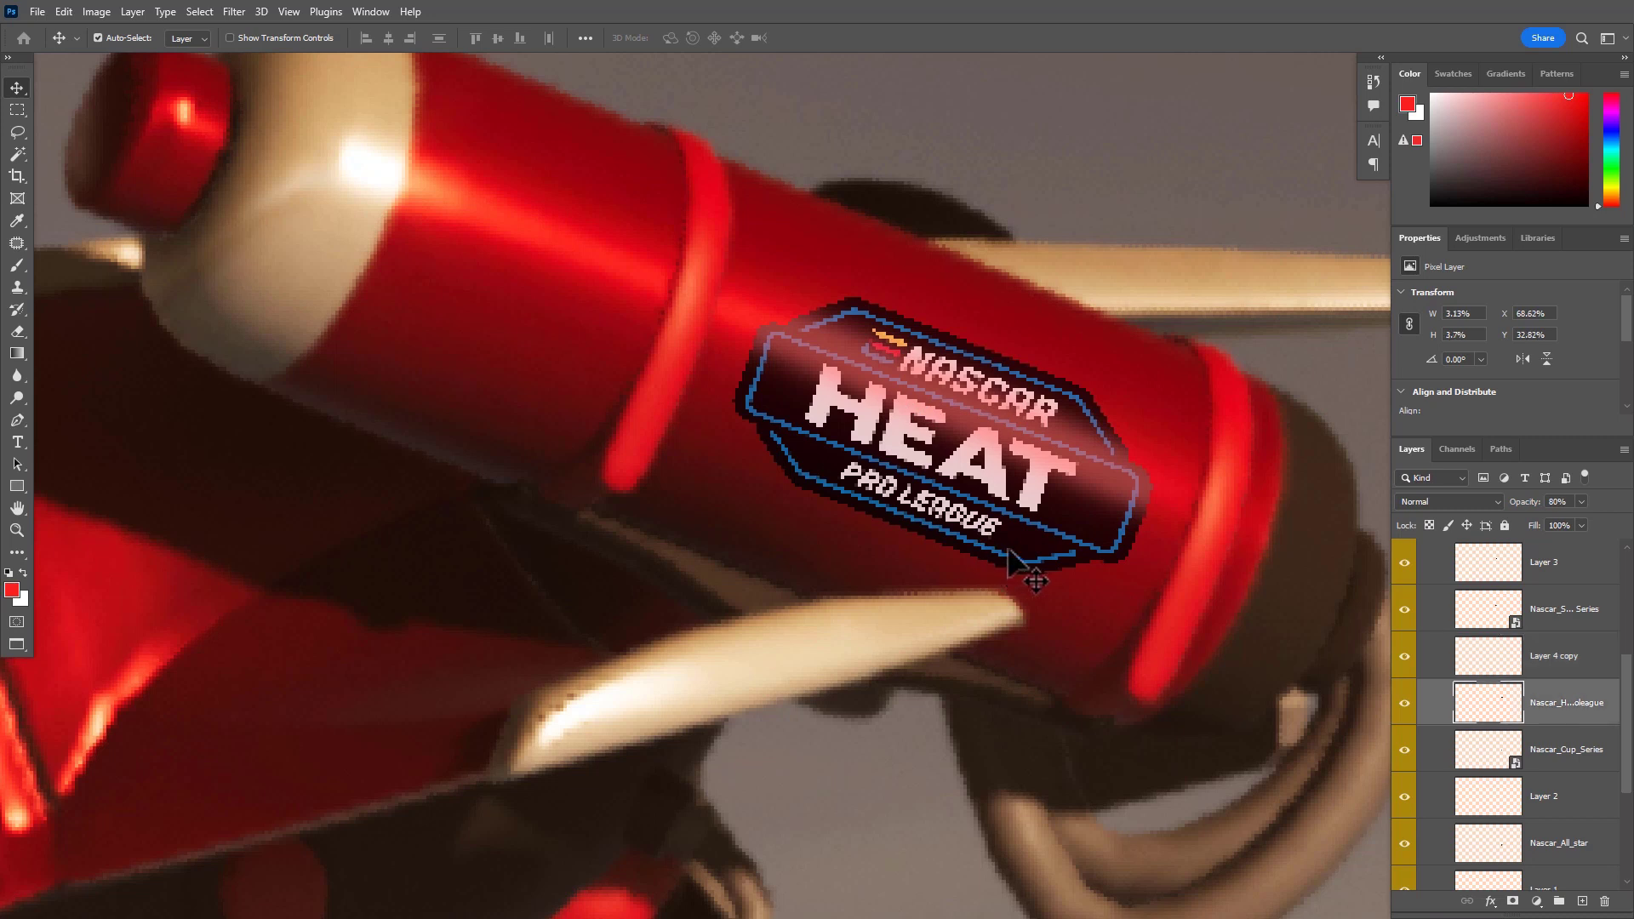
click(1583, 501)
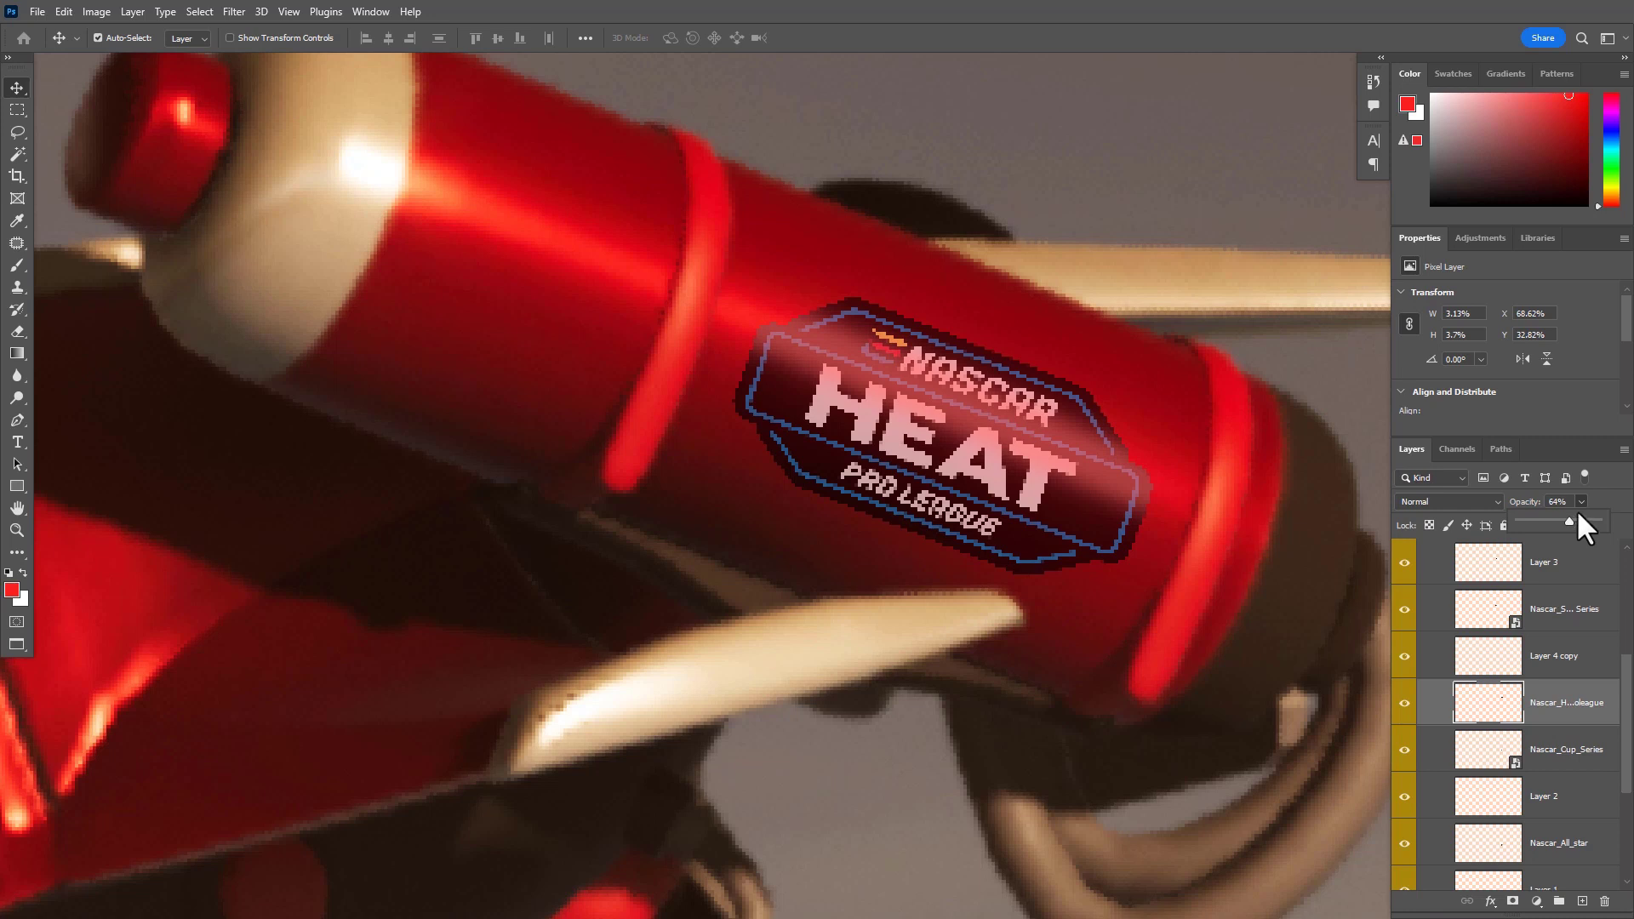
click(1558, 502)
text(7)
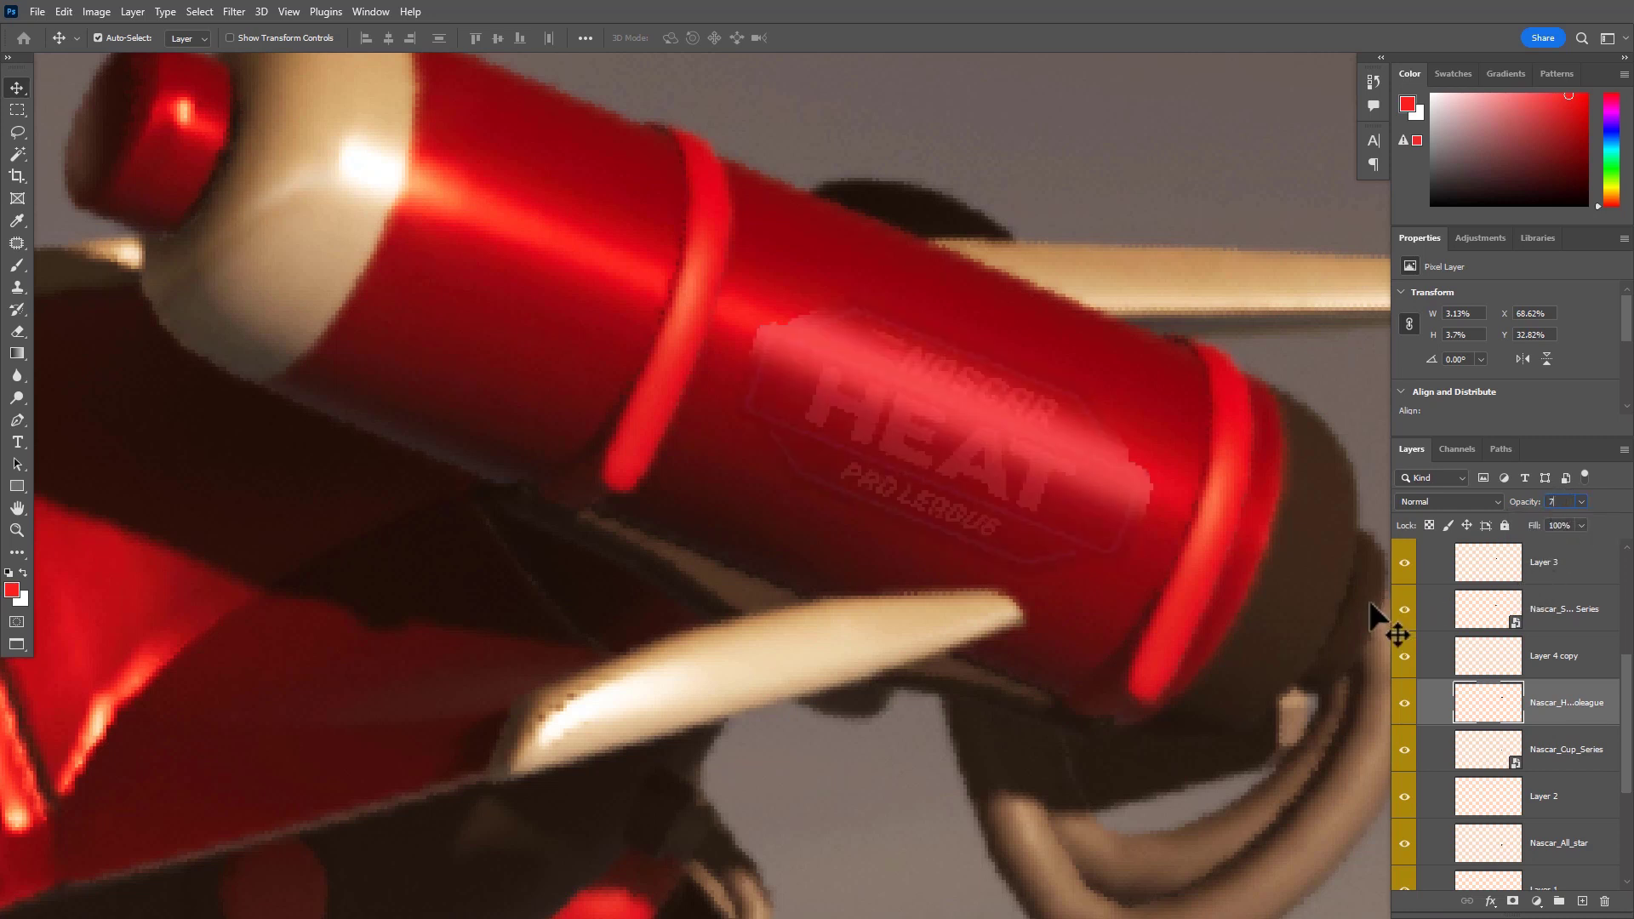
text(0)
key(Return)
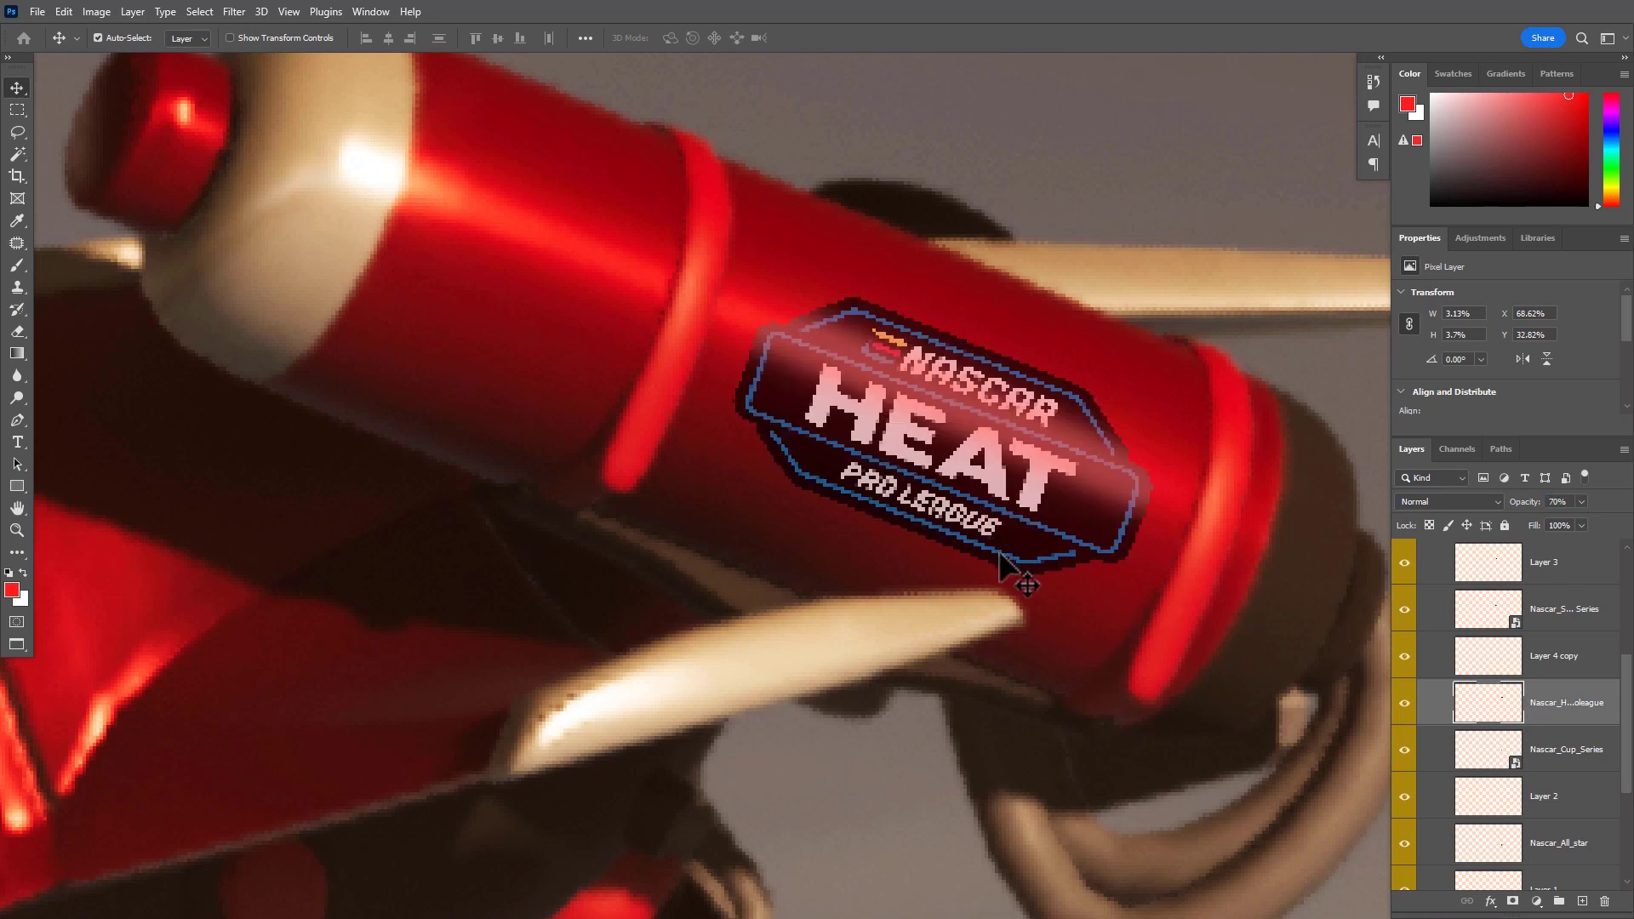
Compare 40%, 50%, 60% and 70% opacity on the HEAT Pro League logo layer and settle on 60%
key(4)
drag(1078, 555, 1010, 555)
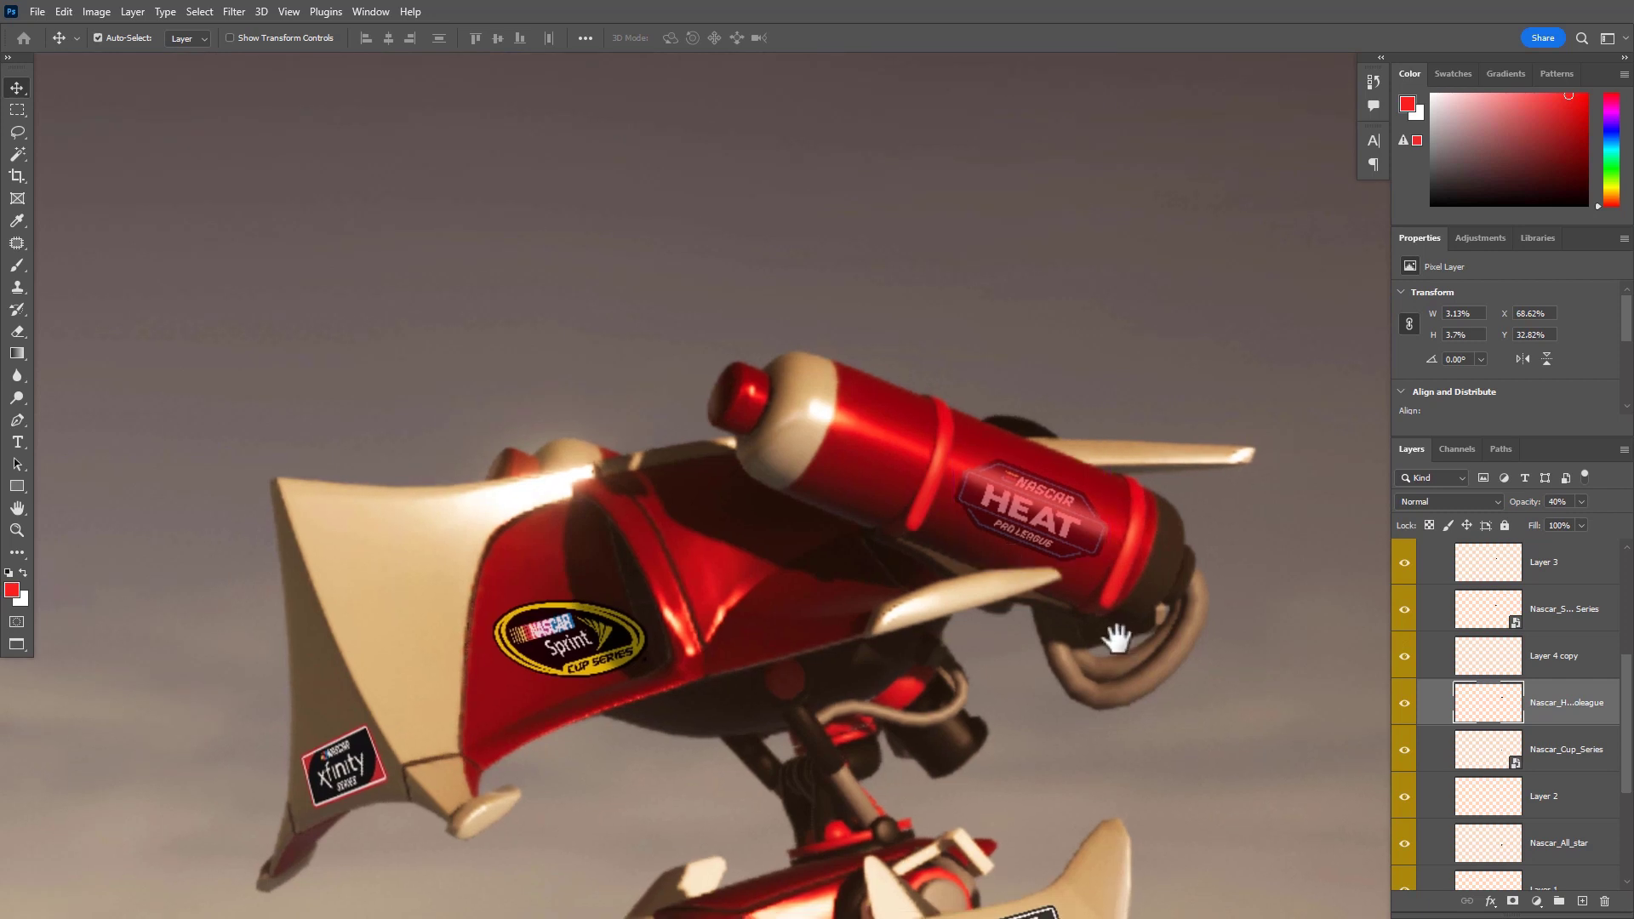
drag(1115, 635, 984, 581)
key(5)
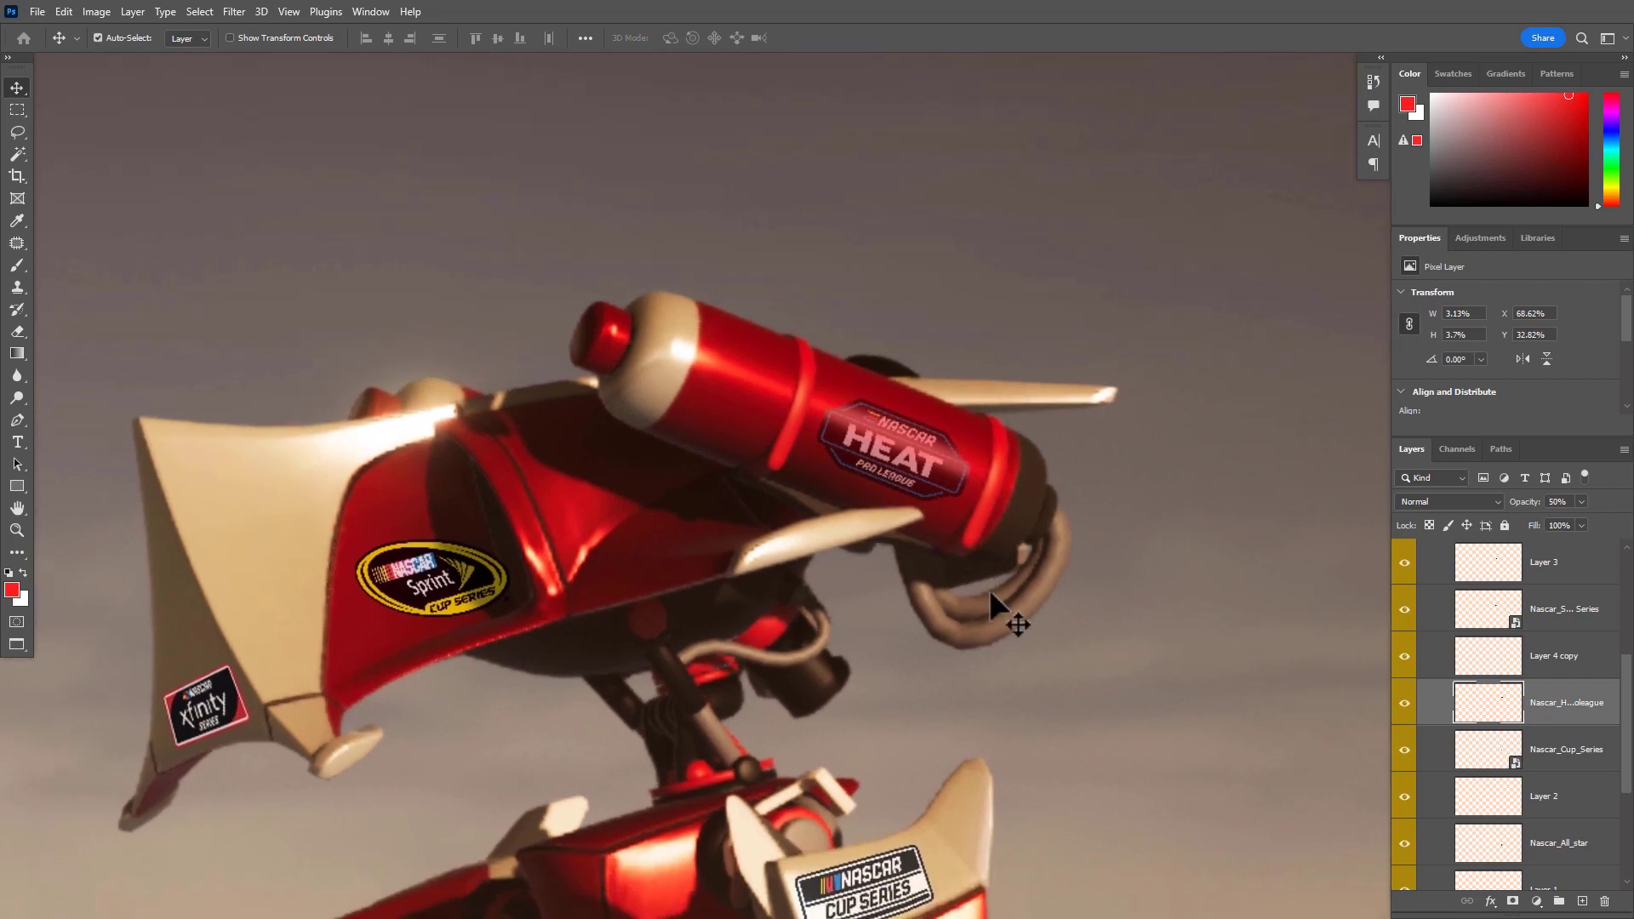
key(6)
scroll(988, 575, down, 5)
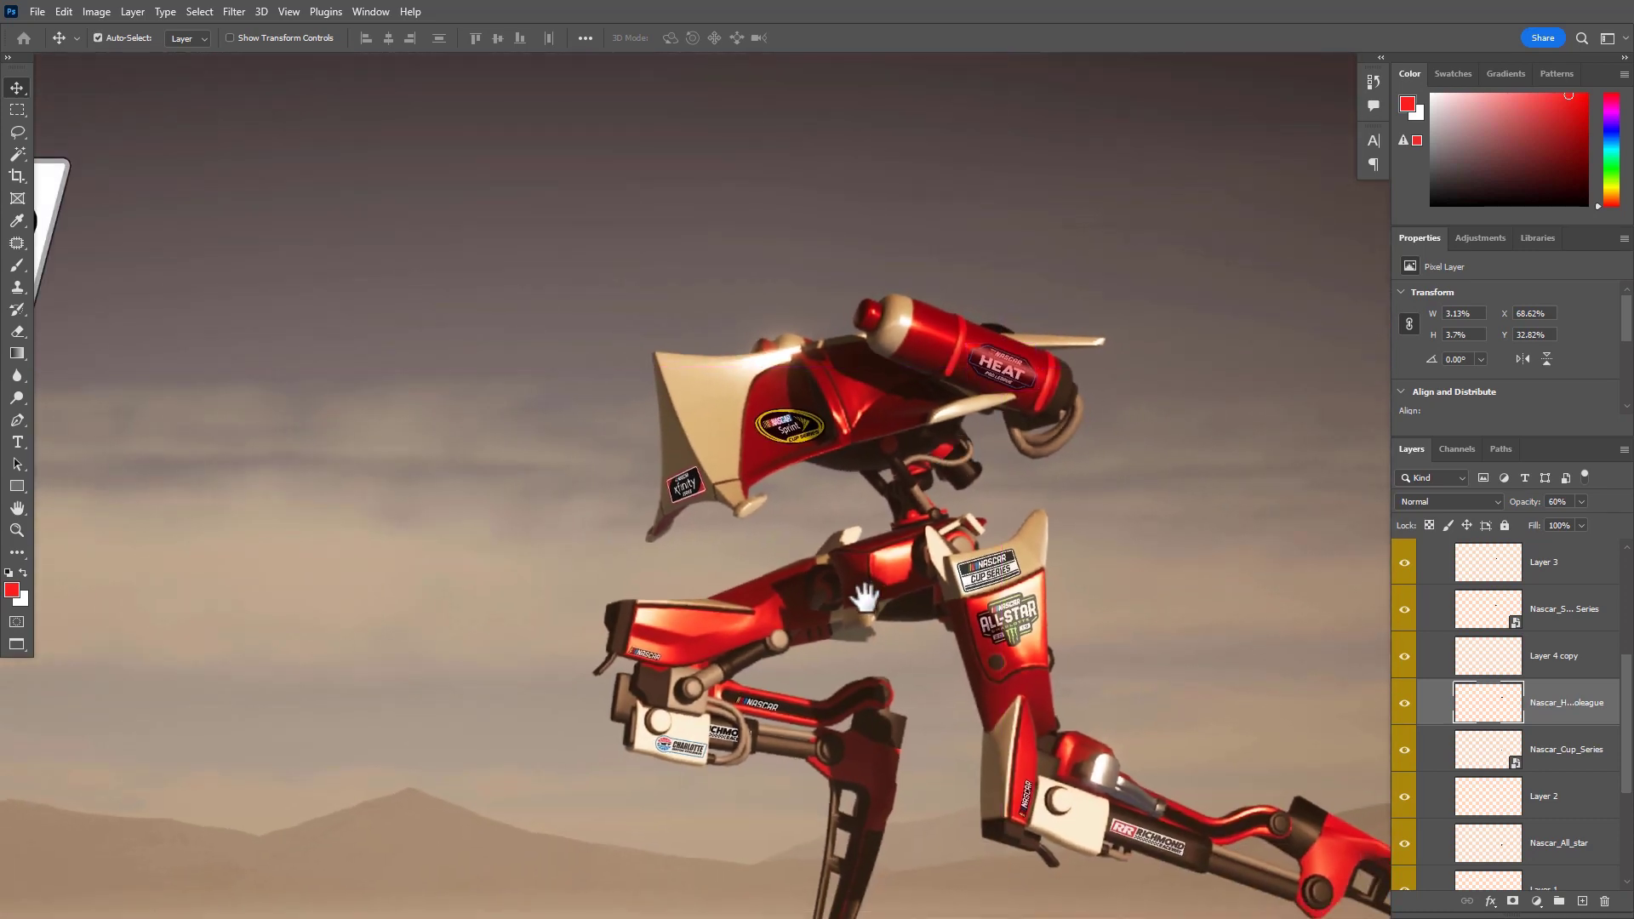
scroll(999, 386, up, 5)
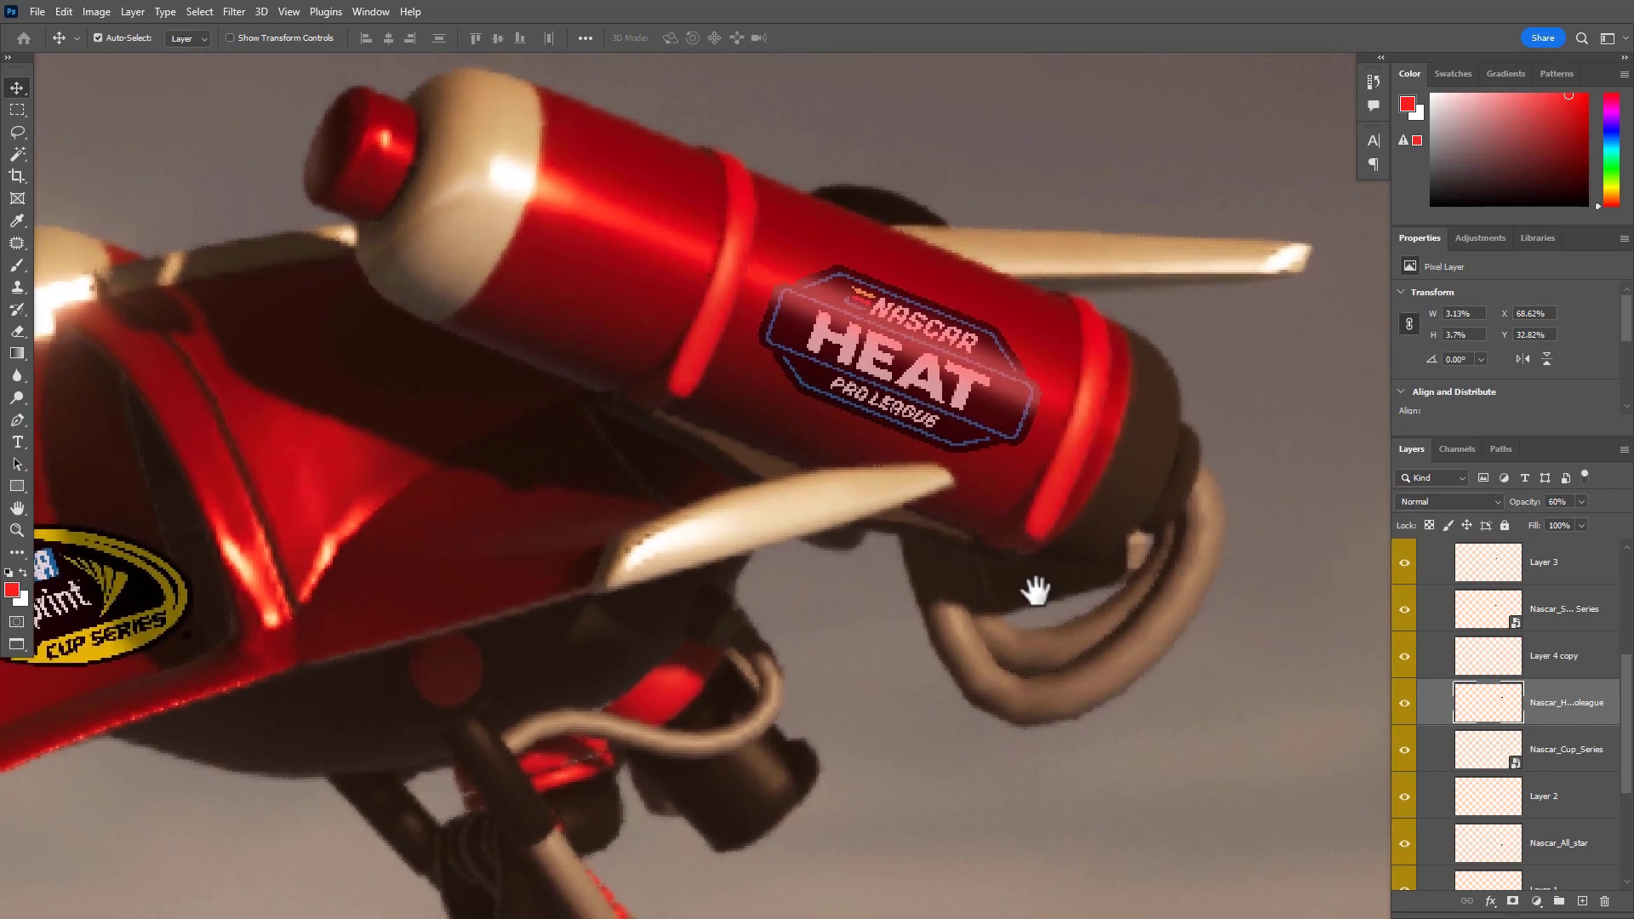
key(7)
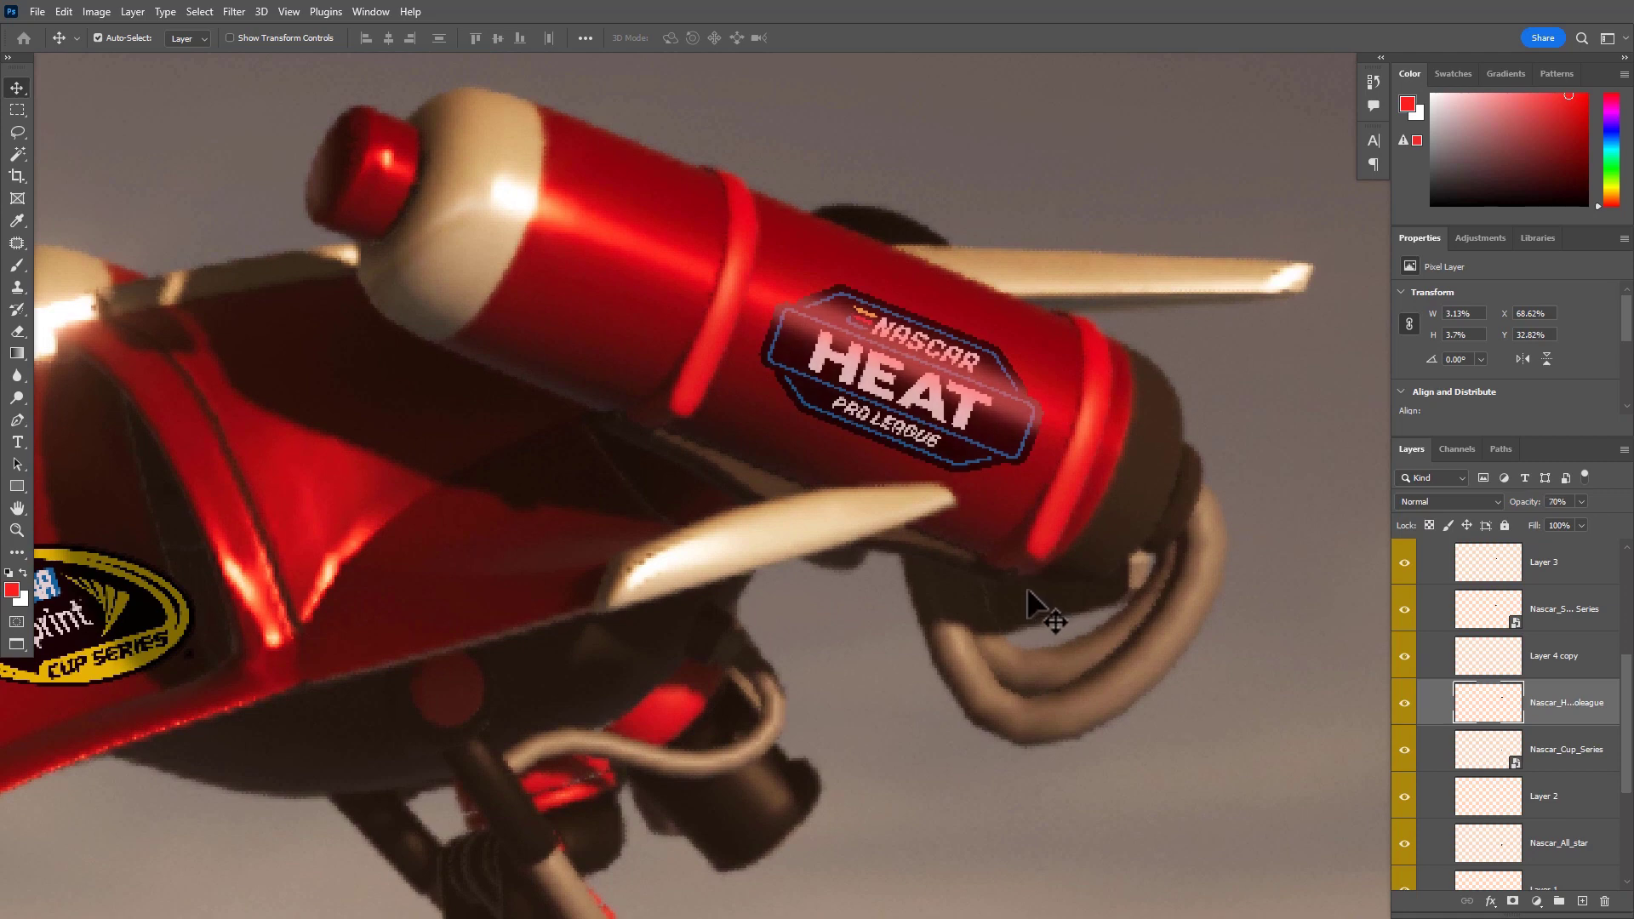
drag(1130, 616, 1024, 521)
scroll(1005, 526, up, 2)
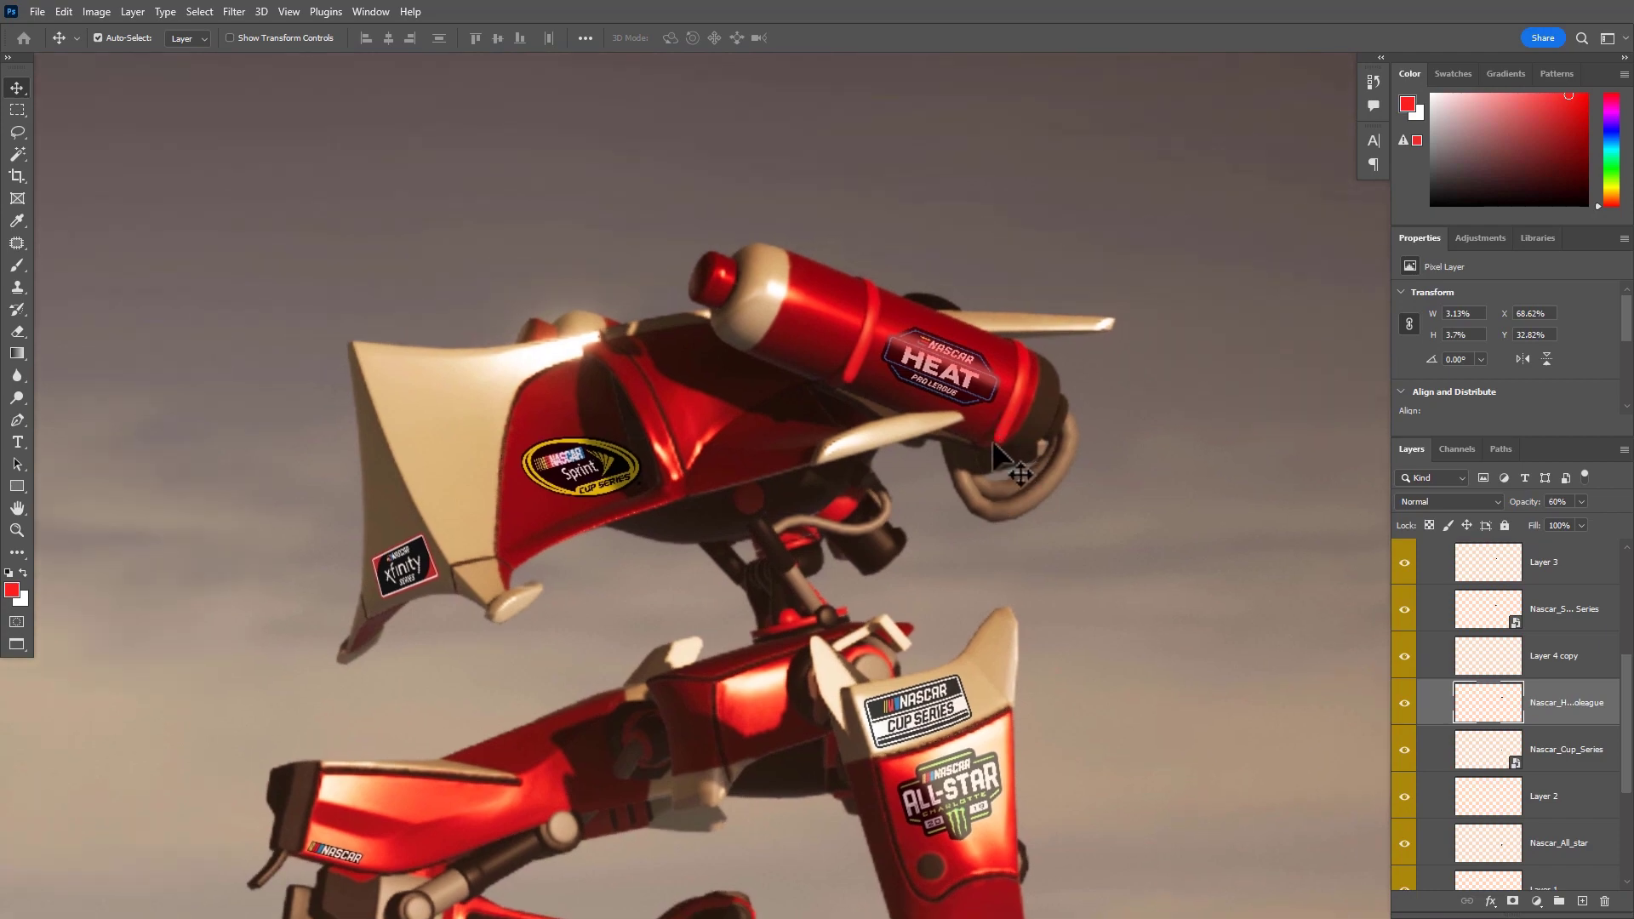
drag(961, 368, 1039, 383)
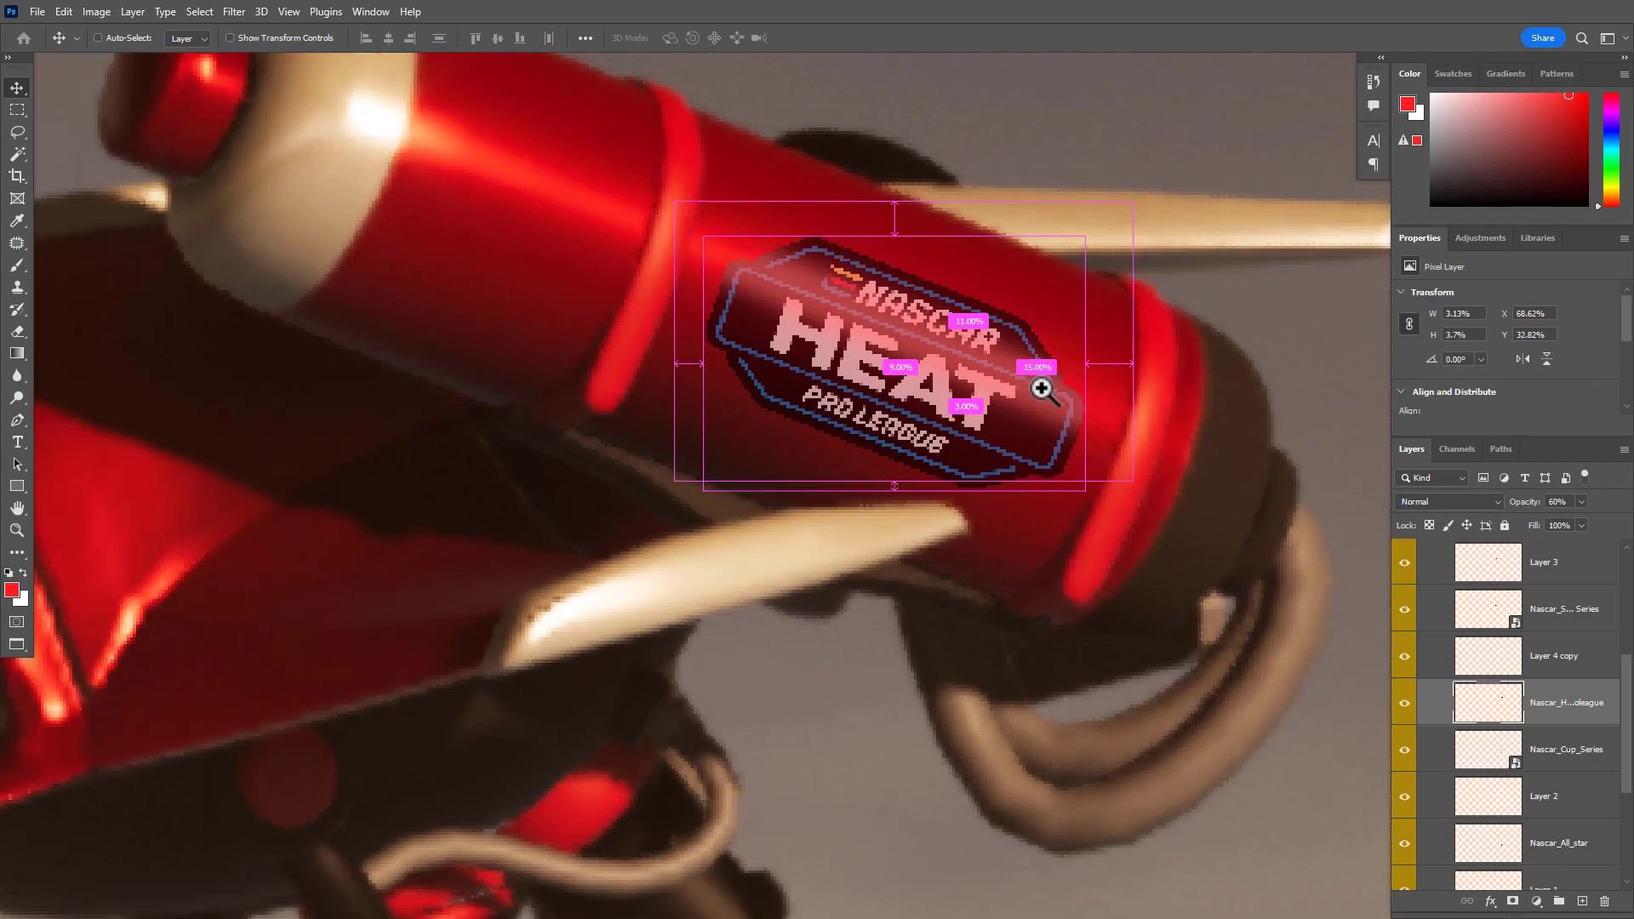
Toggle the visibility of the HEAT Pro League logo and its highlight layer to compare the blend on the canister
drag(1018, 453, 1010, 507)
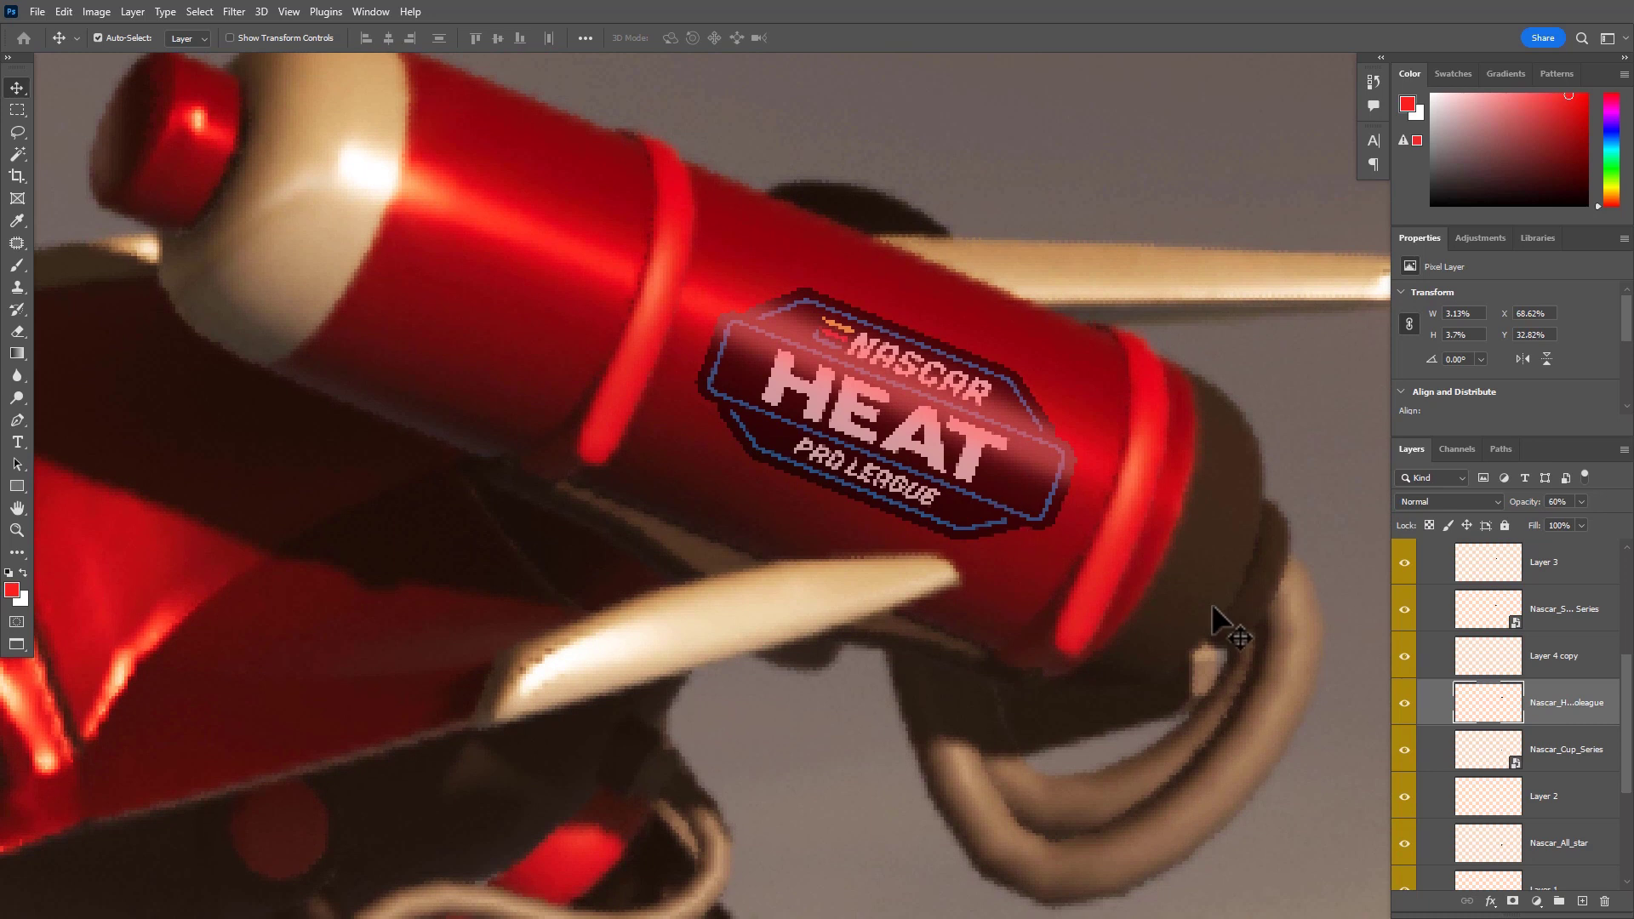
click(1407, 699)
click(1408, 699)
click(1404, 657)
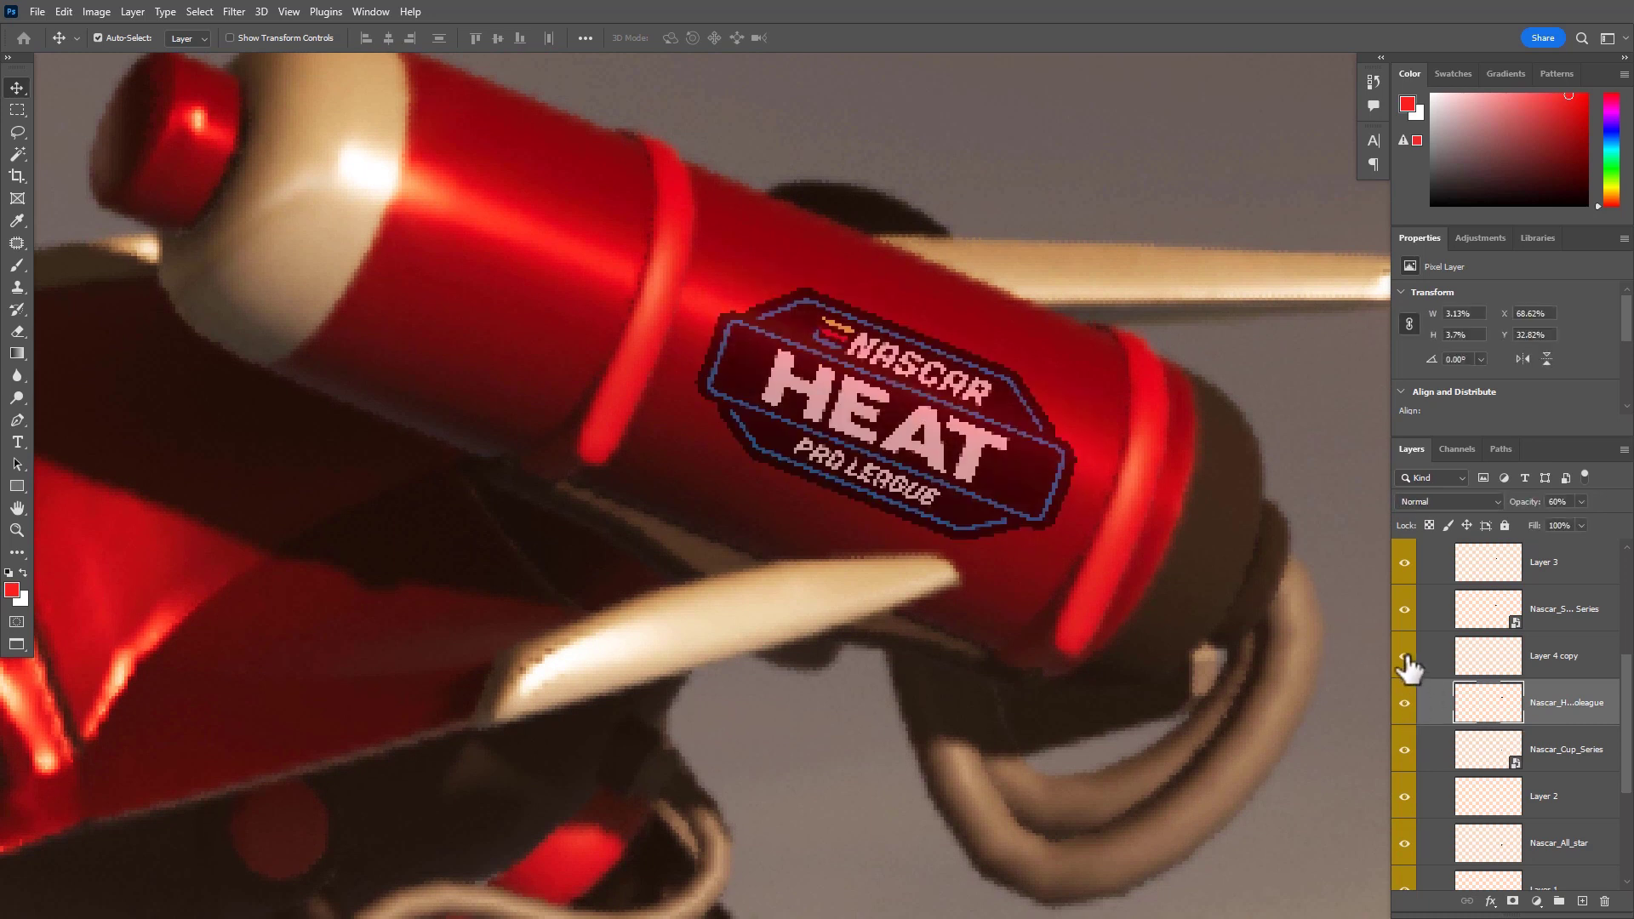
click(1404, 657)
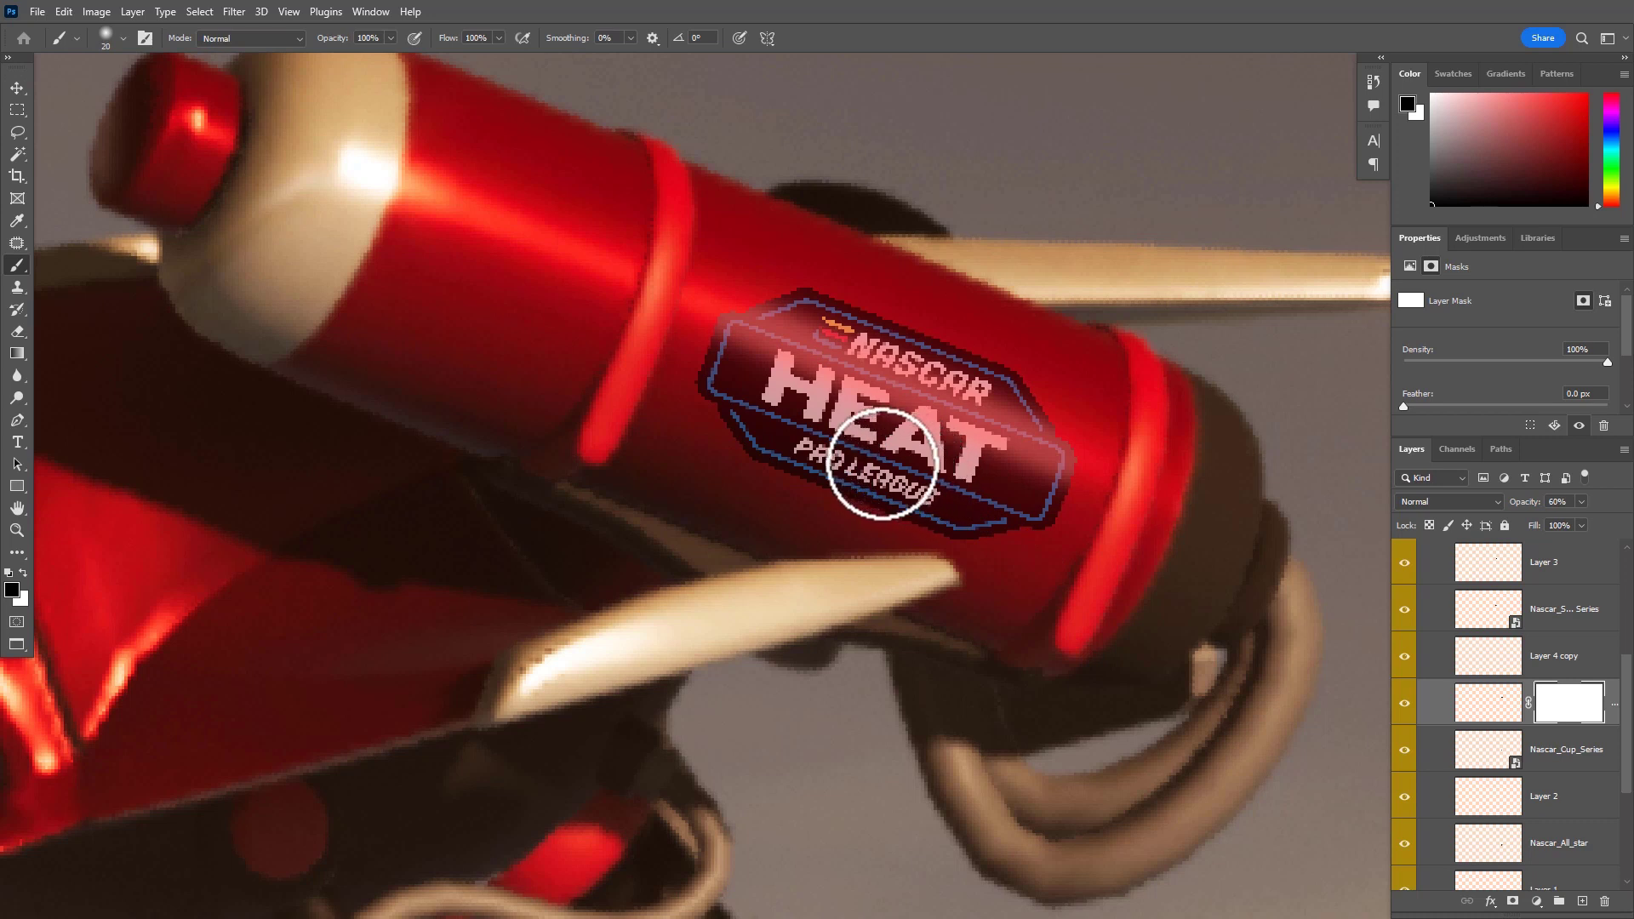
Choose the KYLE Bonus Chunky Charcoal brush for painting on the HEAT Pro League logo's layer mask
right_click(867, 459)
scroll(1023, 737, down, 1)
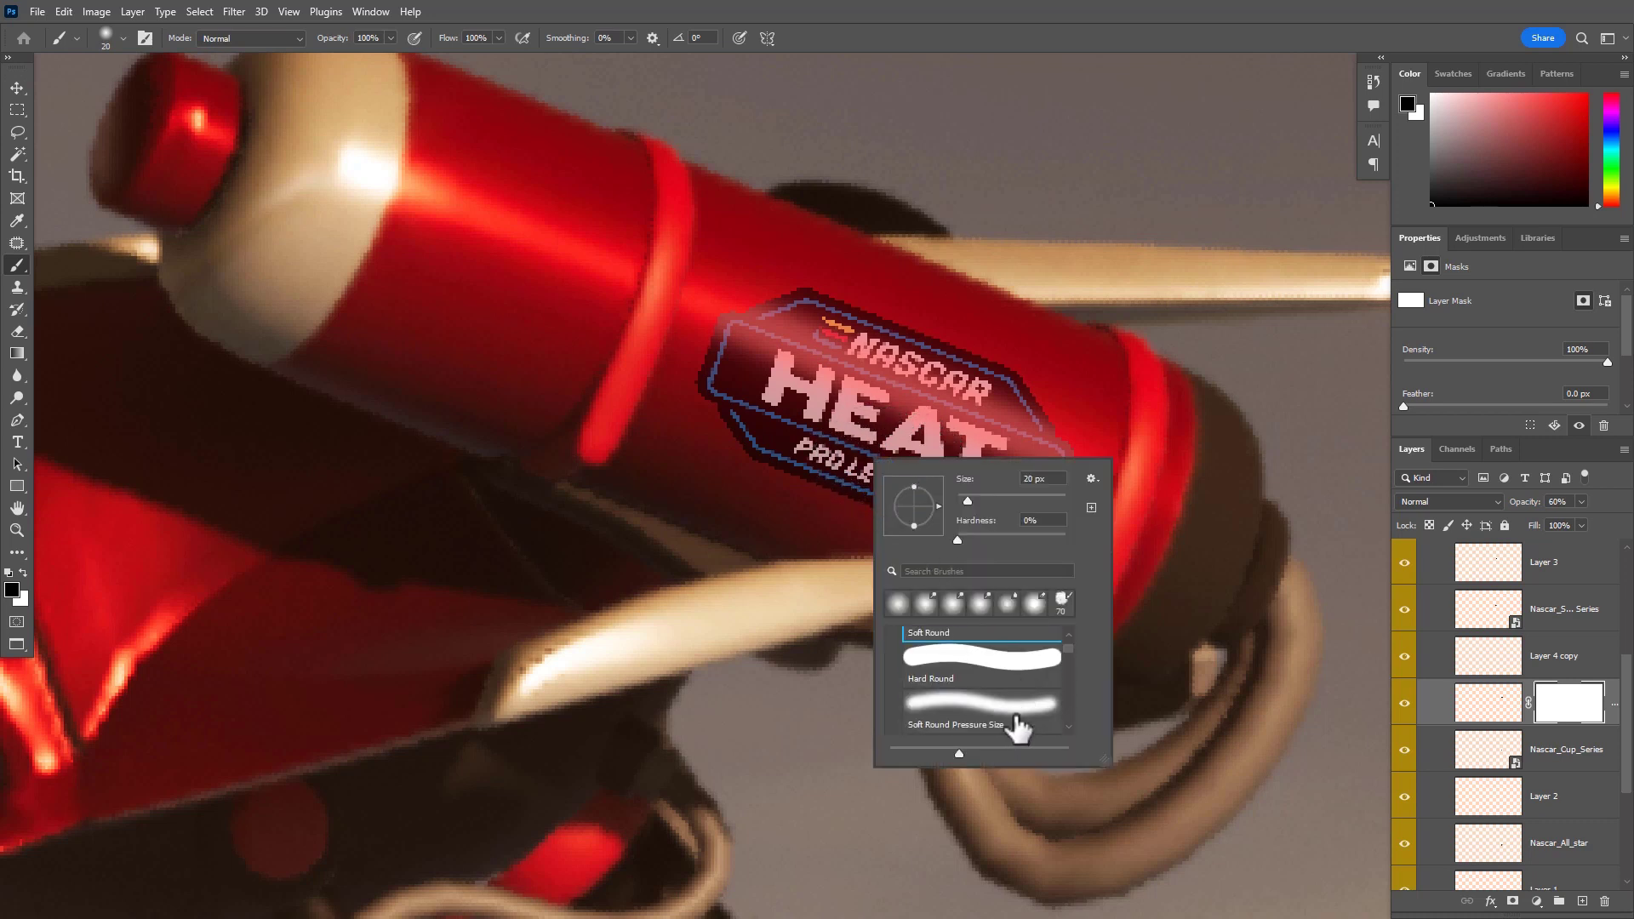
scroll(1015, 723, down, 4)
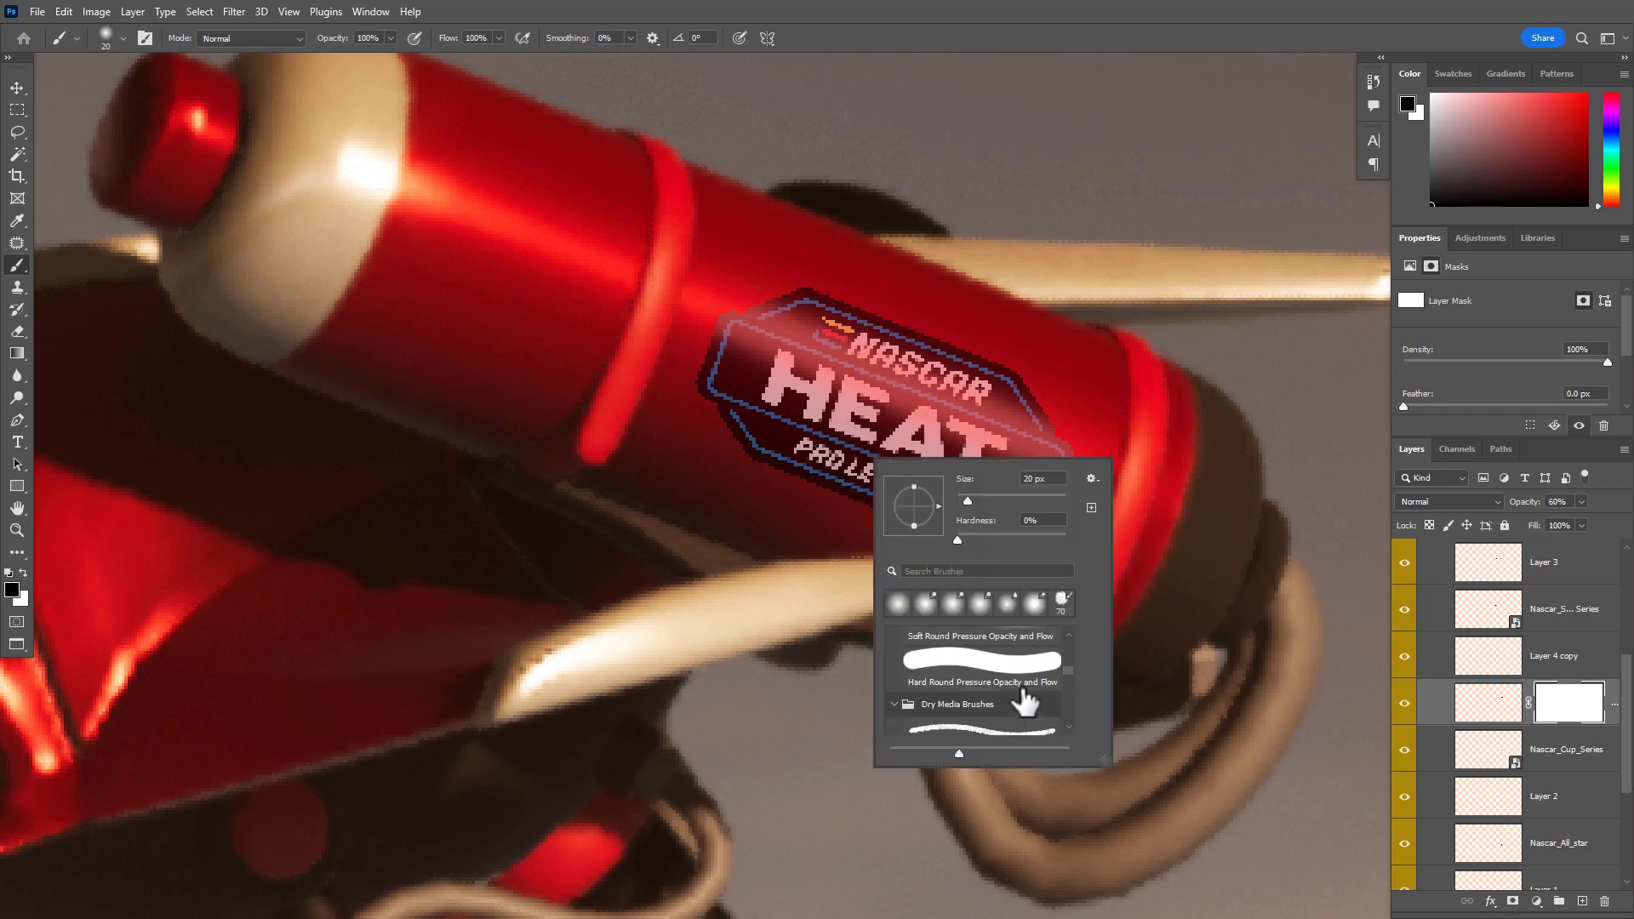
mouse_move(1065, 666)
mouse_down()
mouse_move(1069, 713)
mouse_move(1070, 682)
mouse_up()
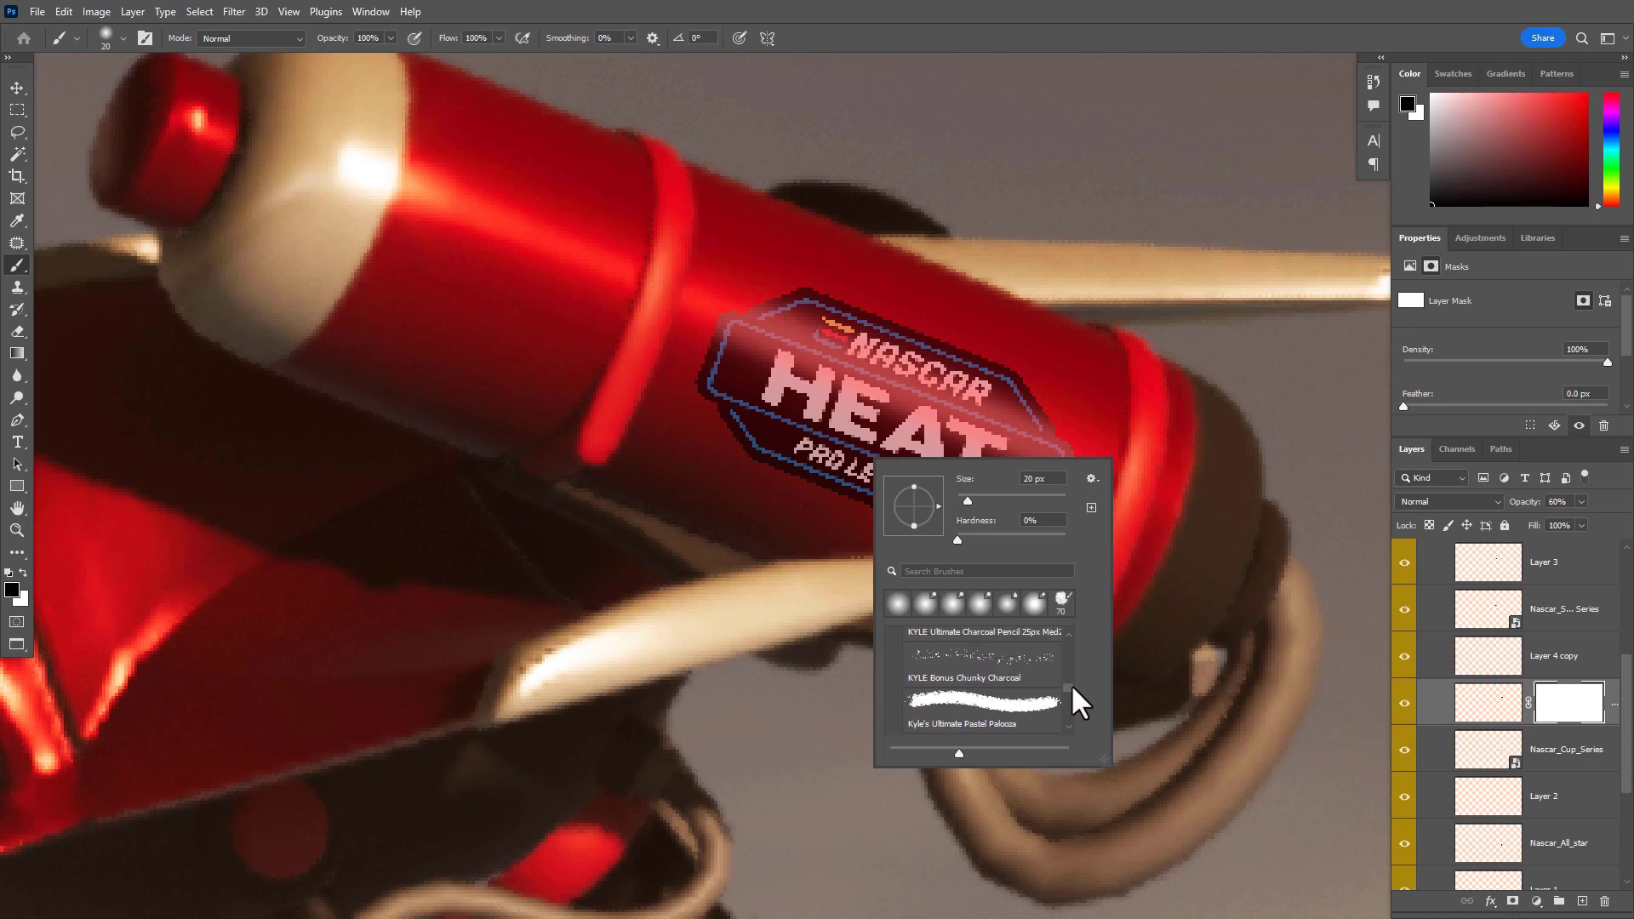
double_click(1000, 659)
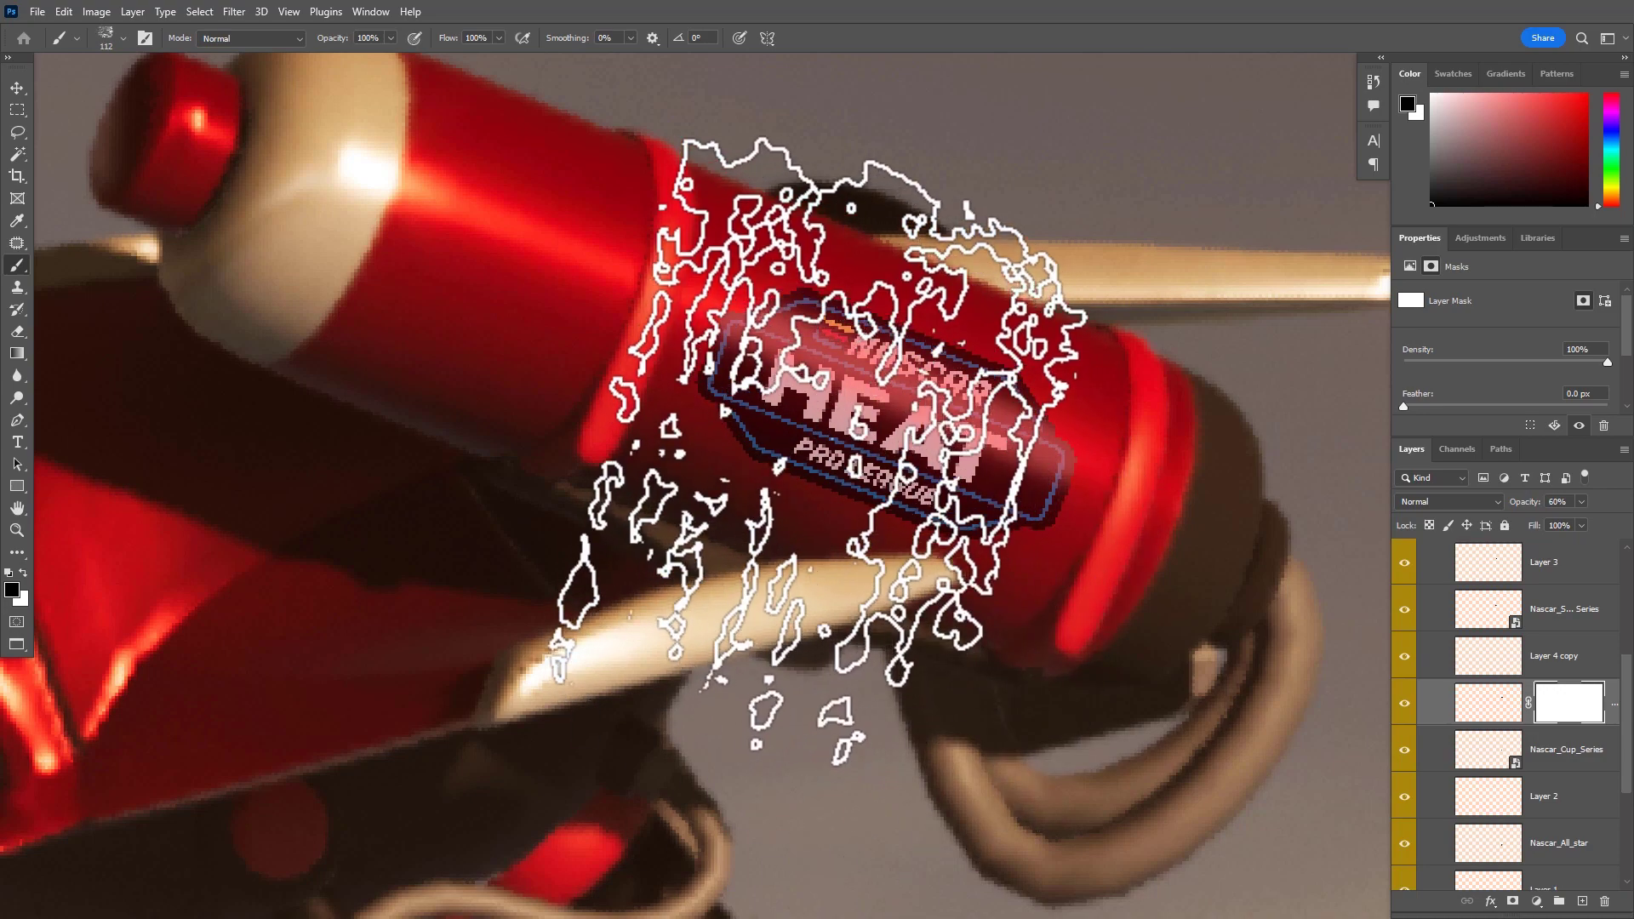
Undo a full-size trial stroke on the logo's mask and reduce the charcoal brush to 25 px
drag(915, 391, 881, 442)
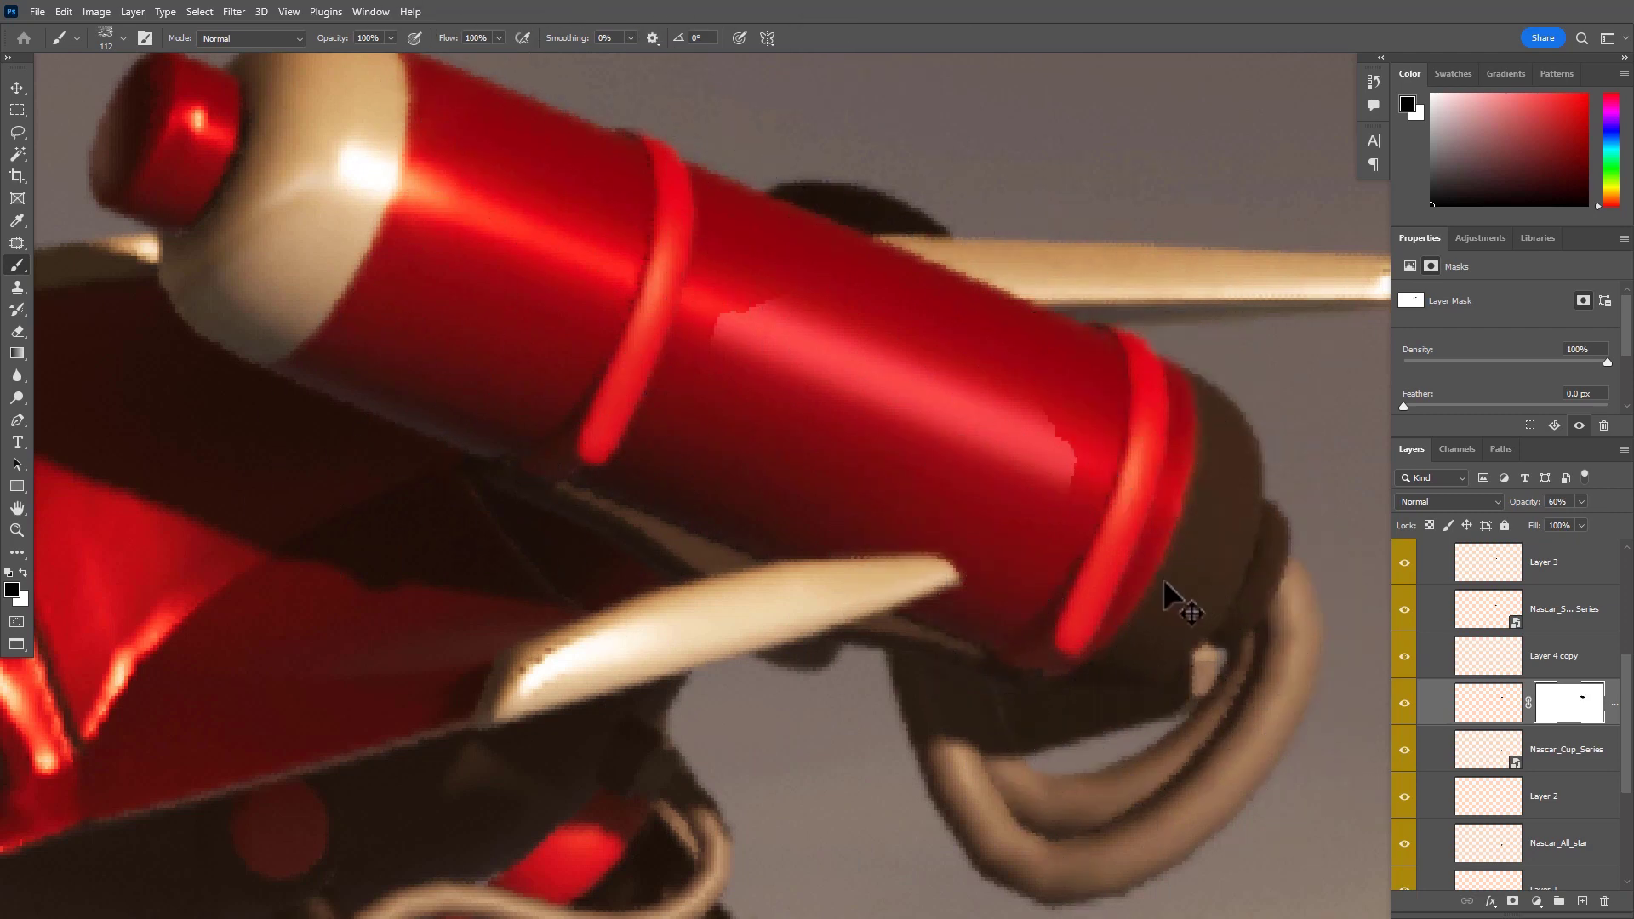
key(ctrl+z)
key(bracketleft)
key(bracketleft)
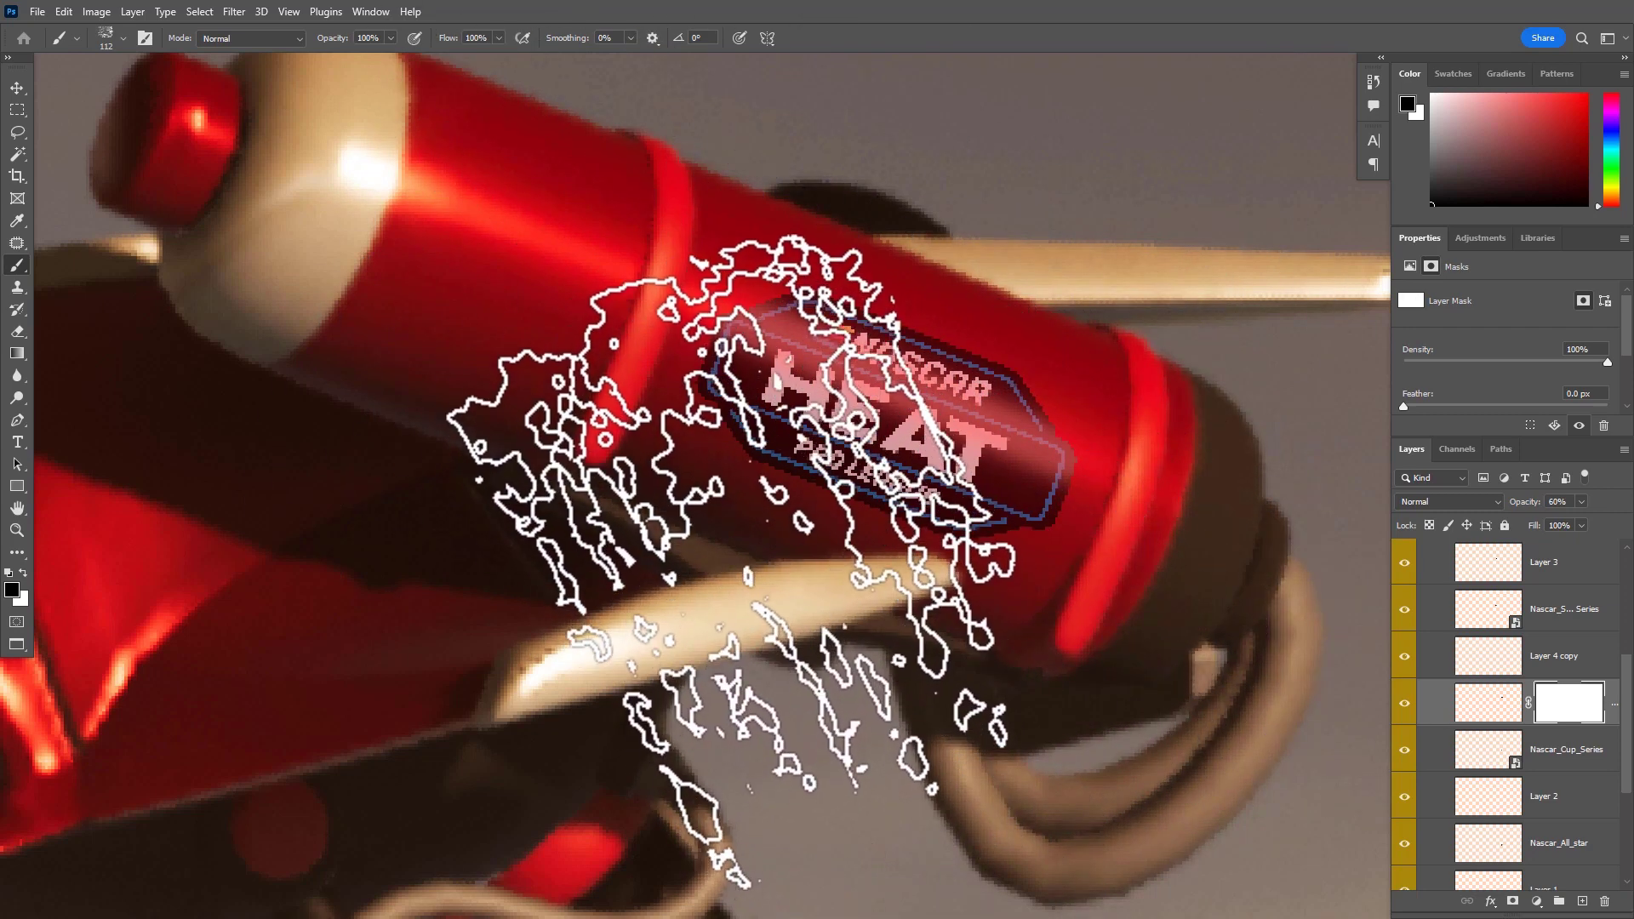
key(bracketleft)
key(bracketleft)
key(bracketleft)
key(bracketleft)
key(bracketleft)
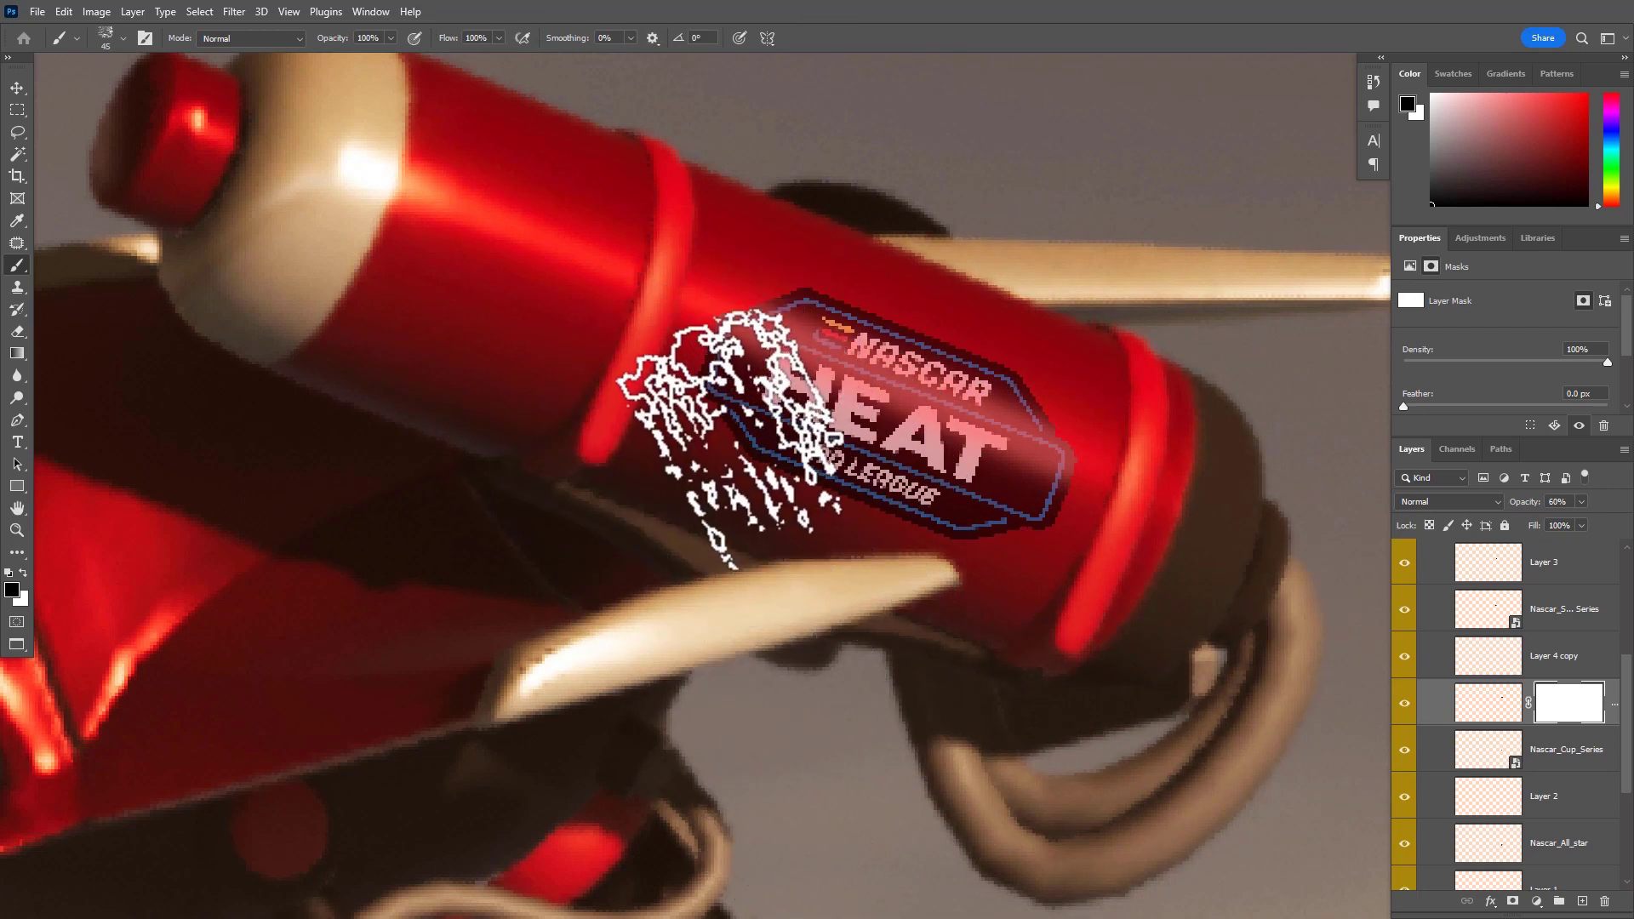
key(bracketleft)
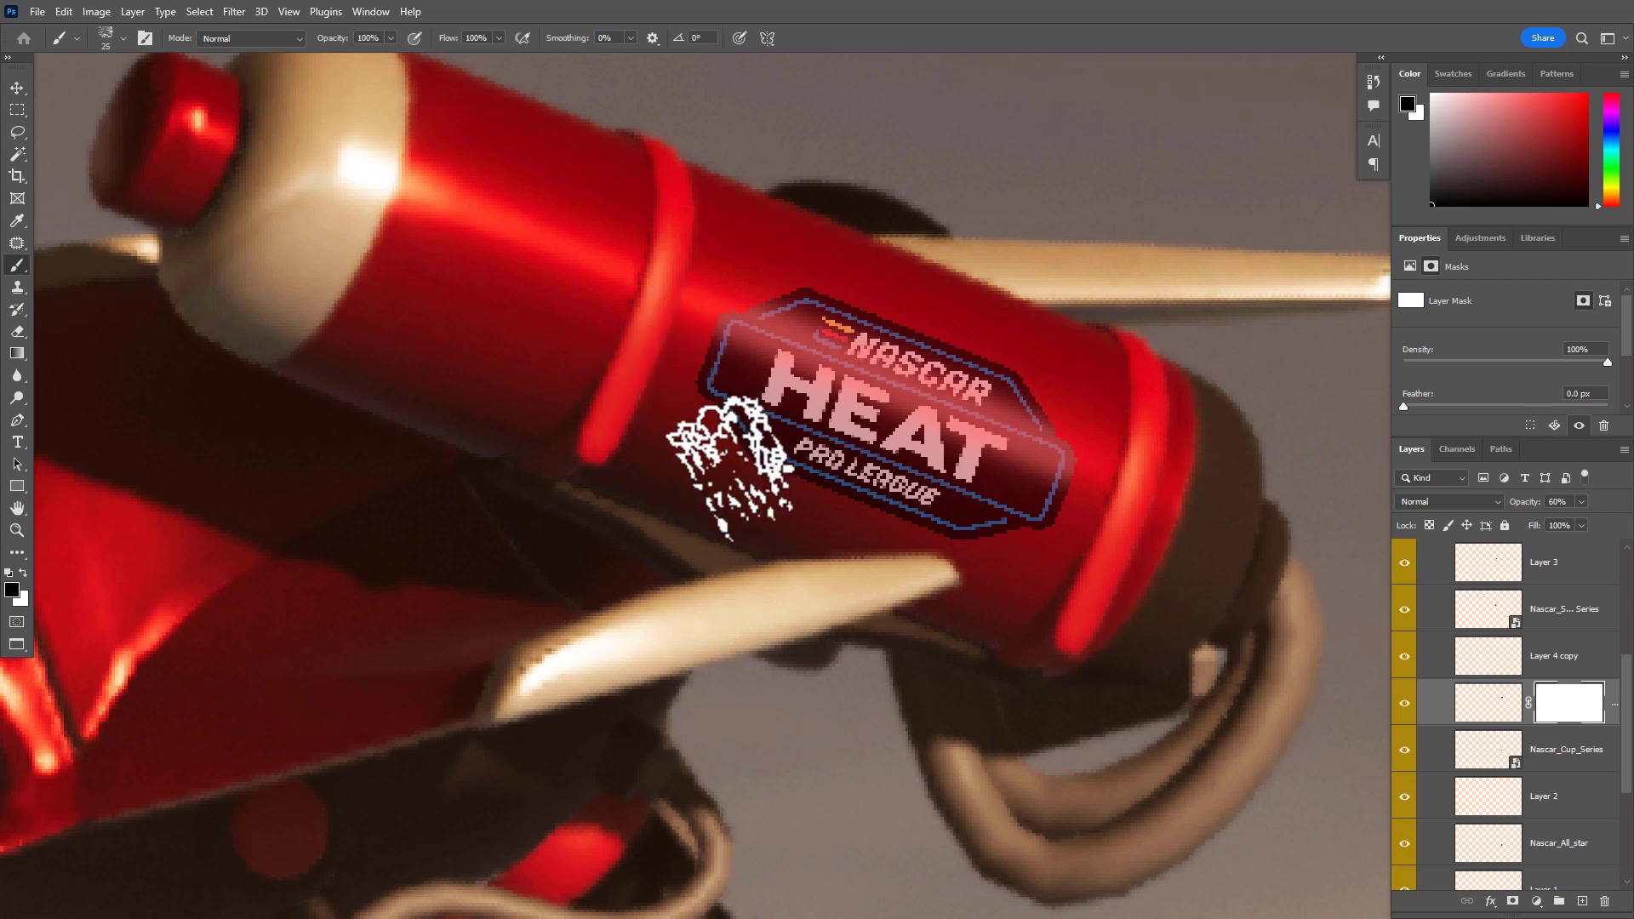
Try wearing away the outer edges of the HEAT Pro League logo with black strokes on its mask
drag(752, 459, 755, 362)
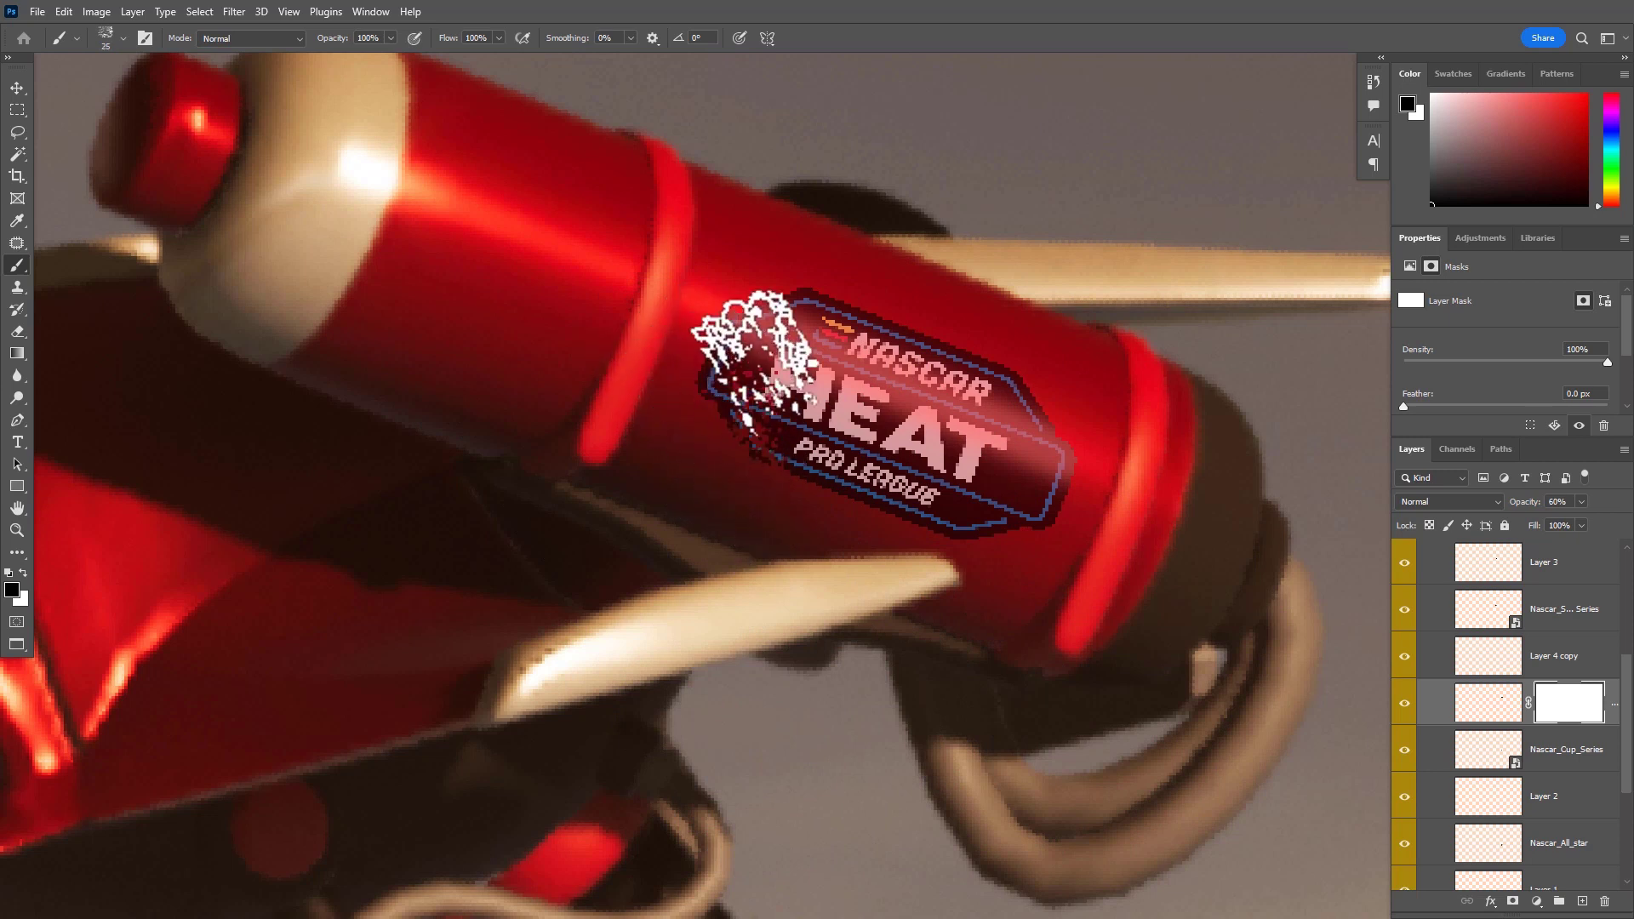
mouse_move(813, 280)
mouse_down()
mouse_move(1025, 400)
mouse_move(1127, 507)
mouse_up()
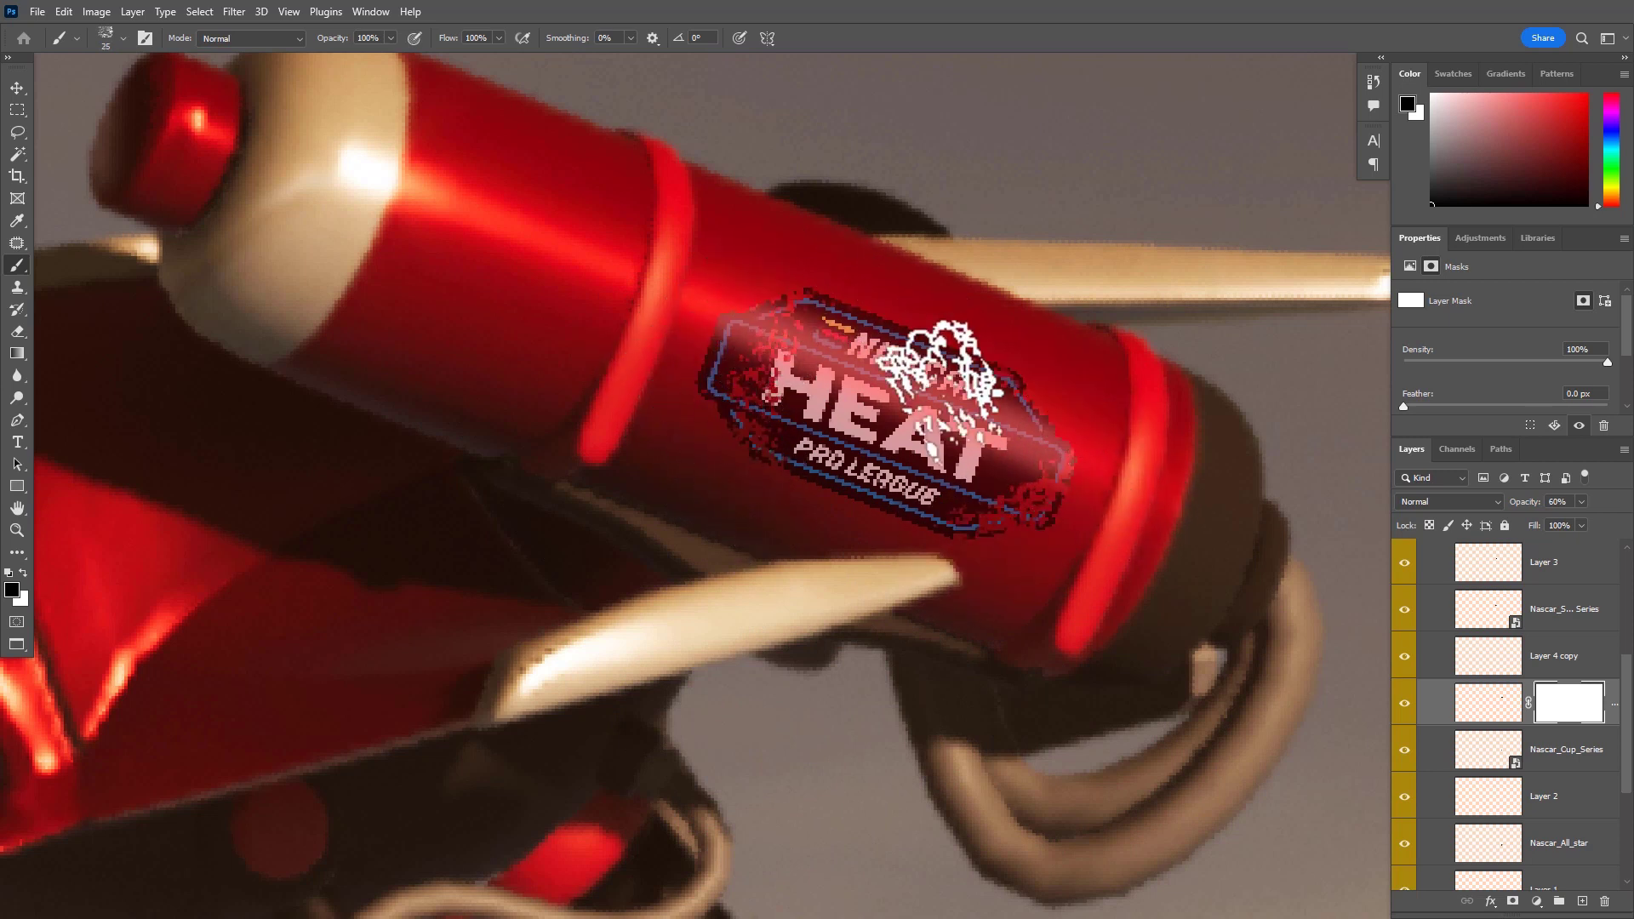
drag(940, 366, 1017, 578)
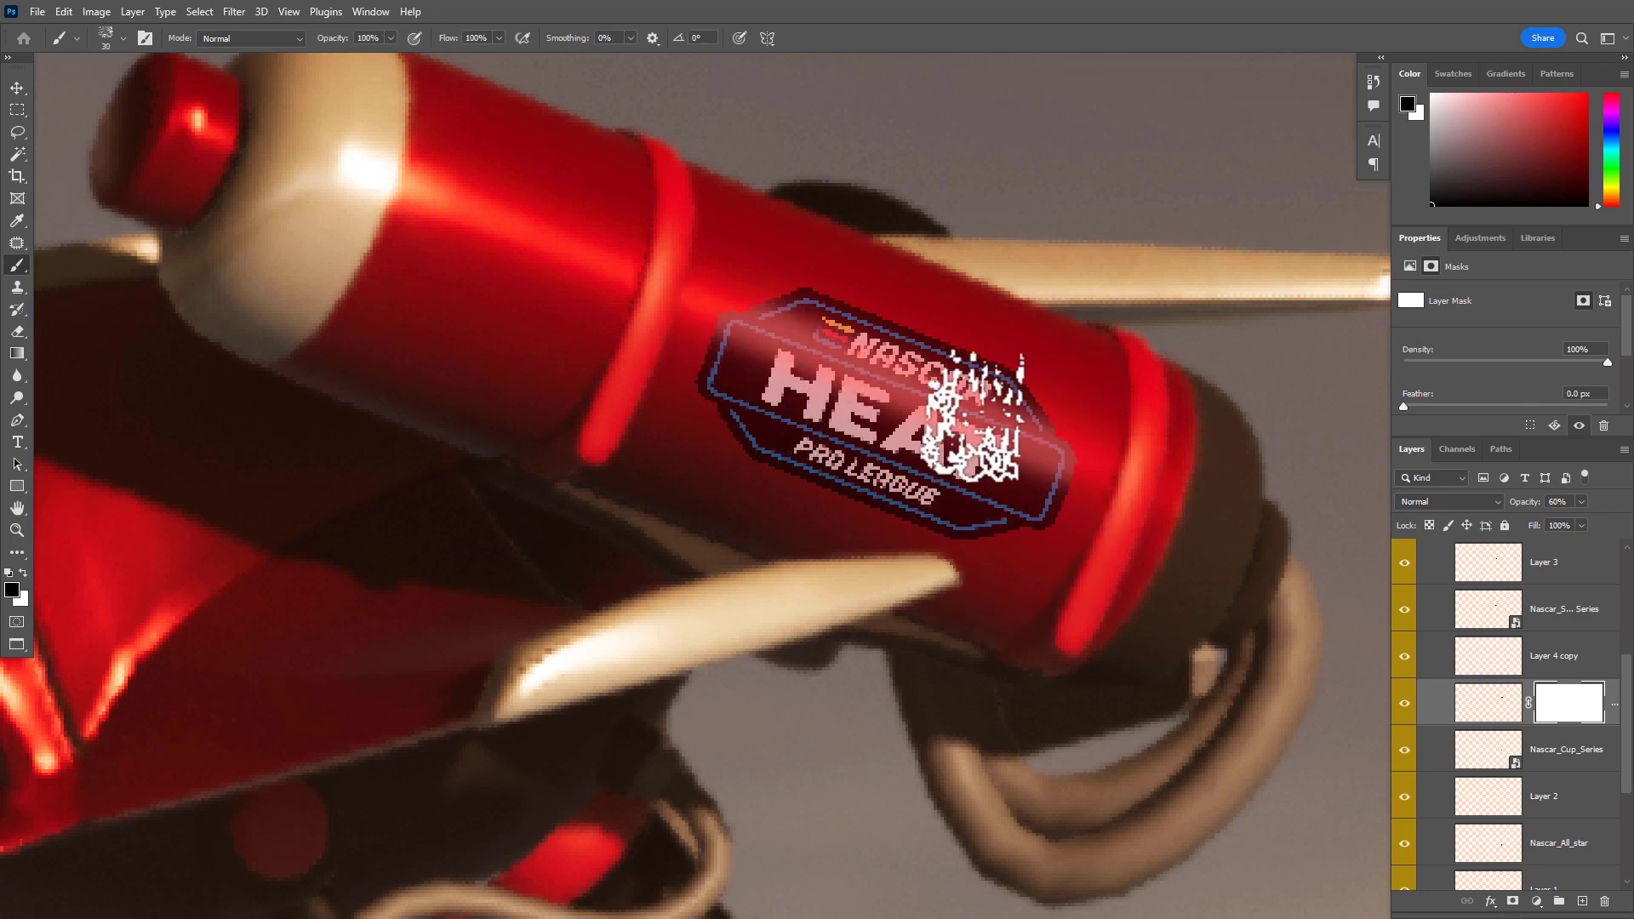
Enlarge the charcoal brush to 60 px and try stamping worn patches onto the logo's mask
key(bracketright)
key(bracketright)
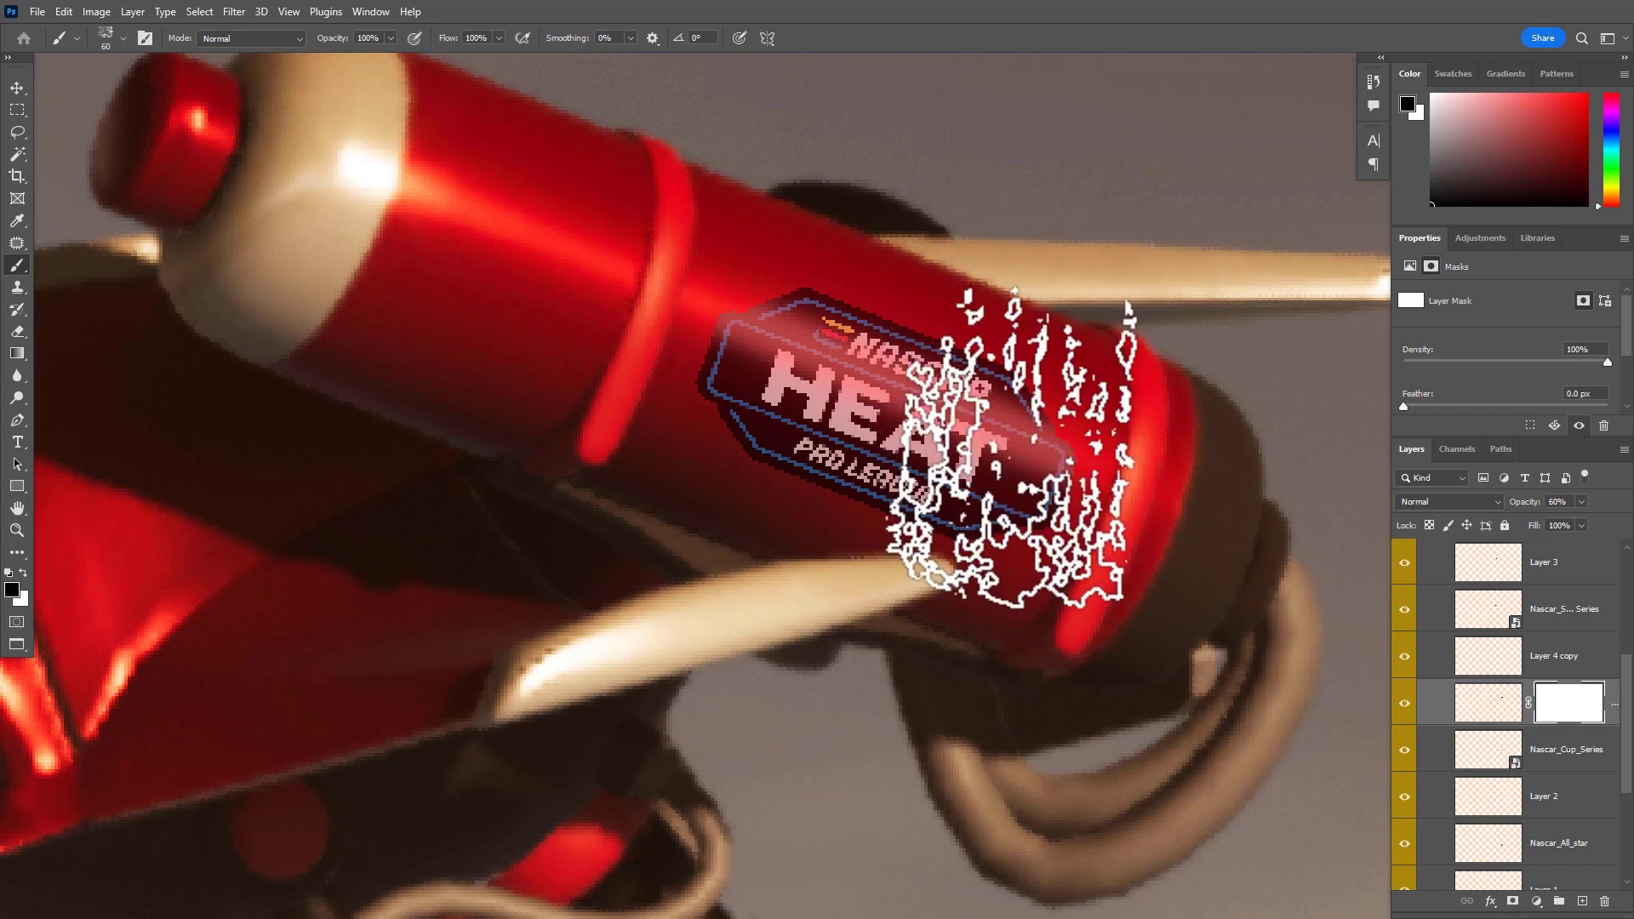
click(1038, 562)
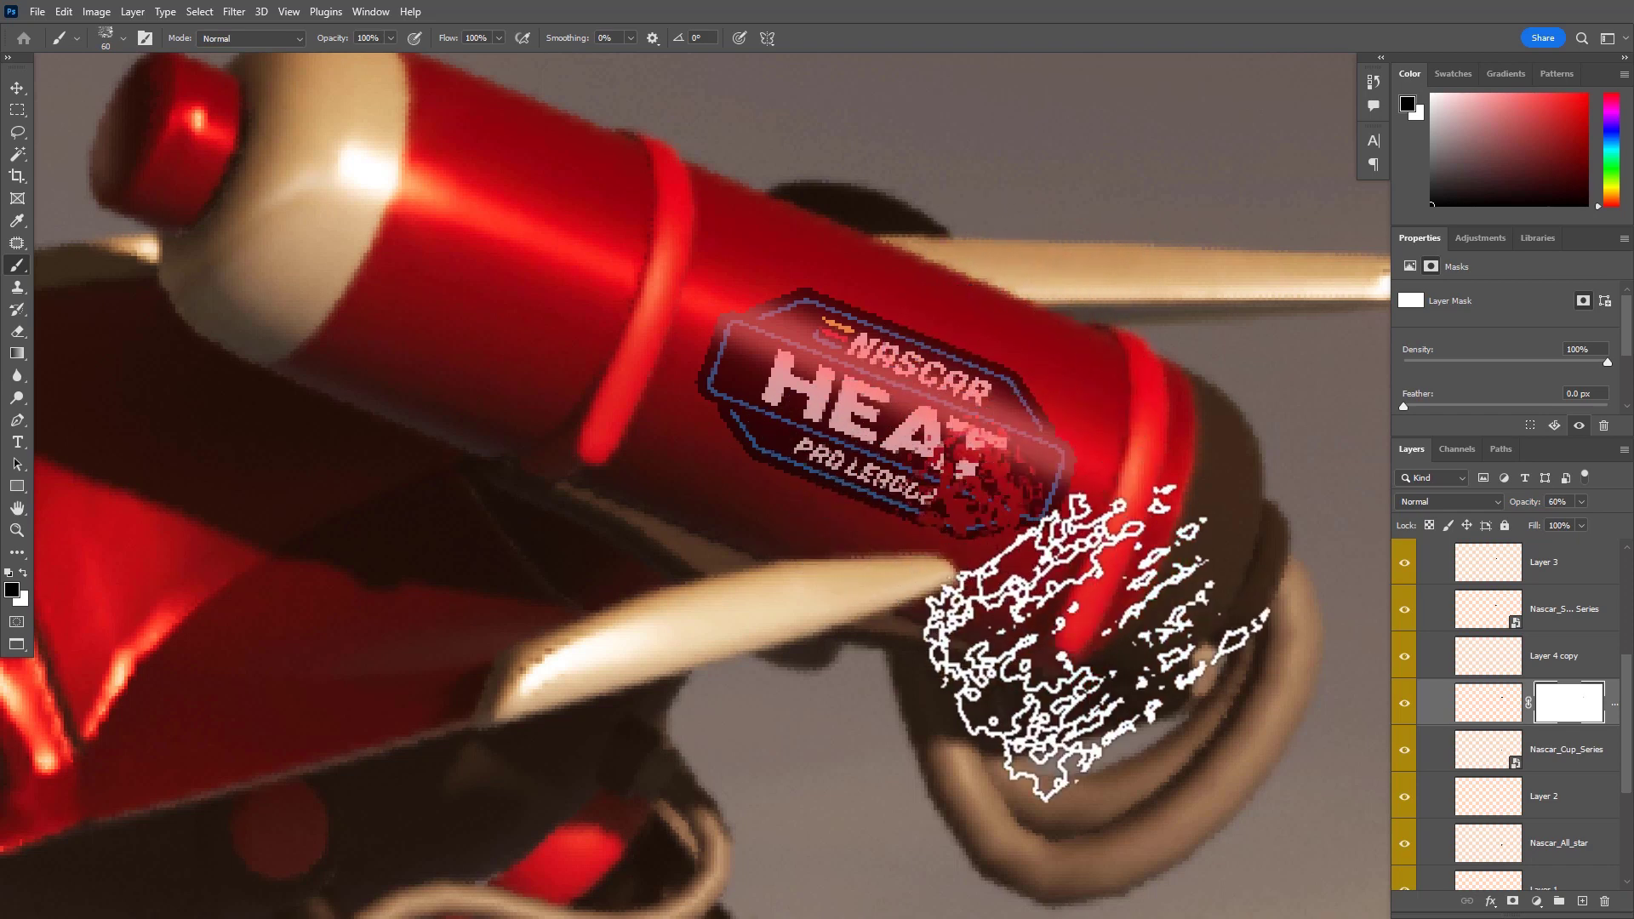
key(ctrl+z)
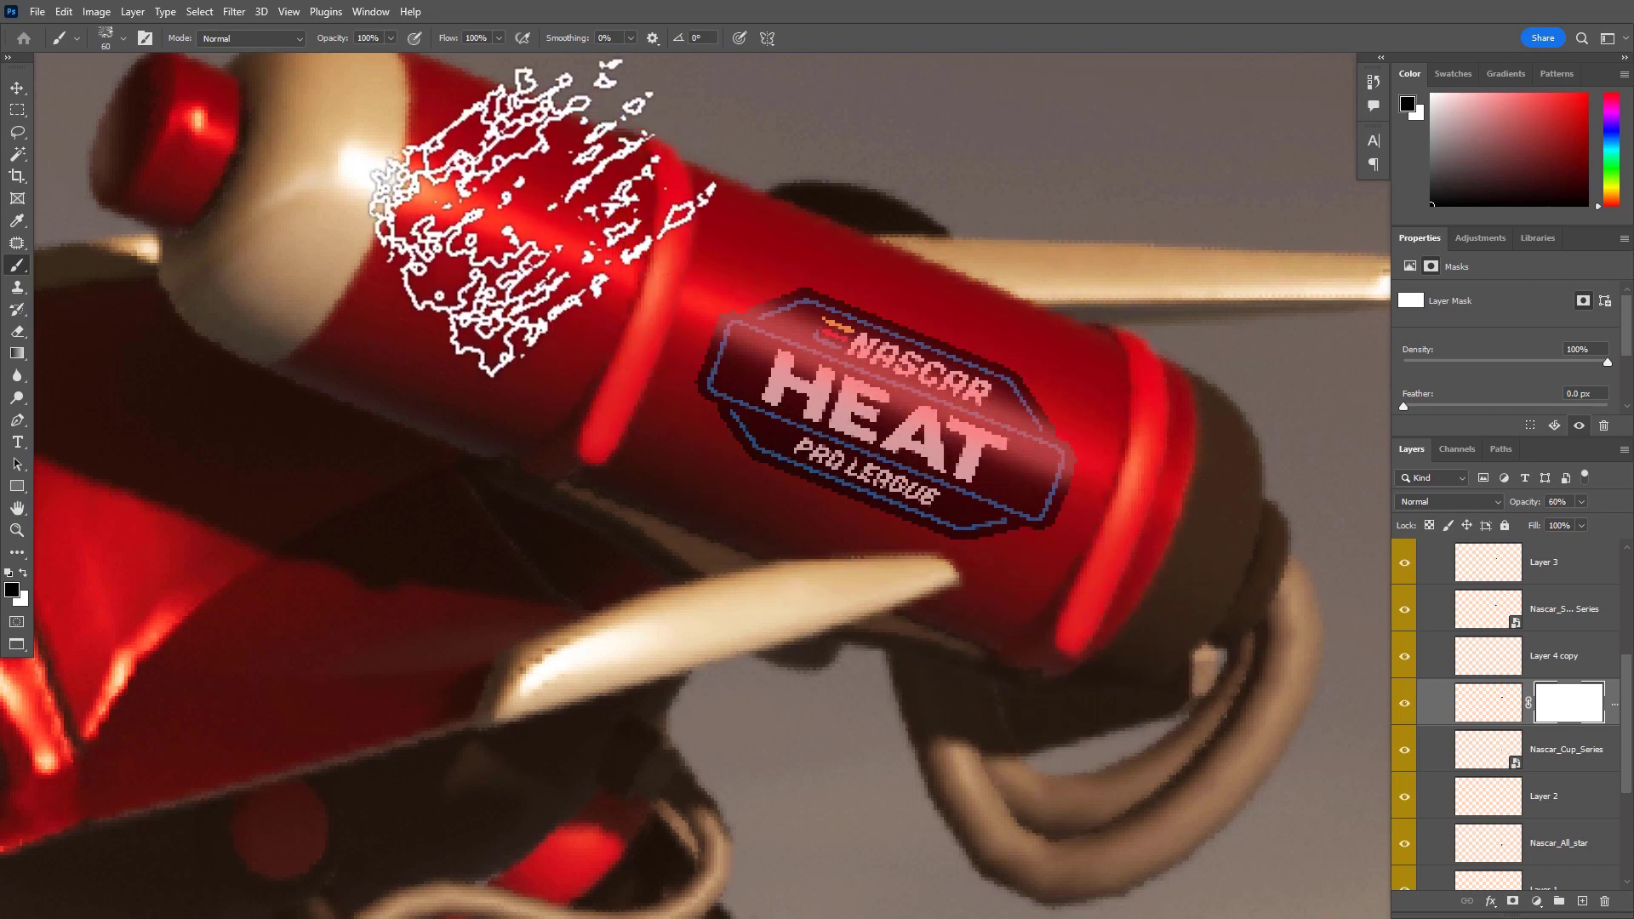
click(901, 463)
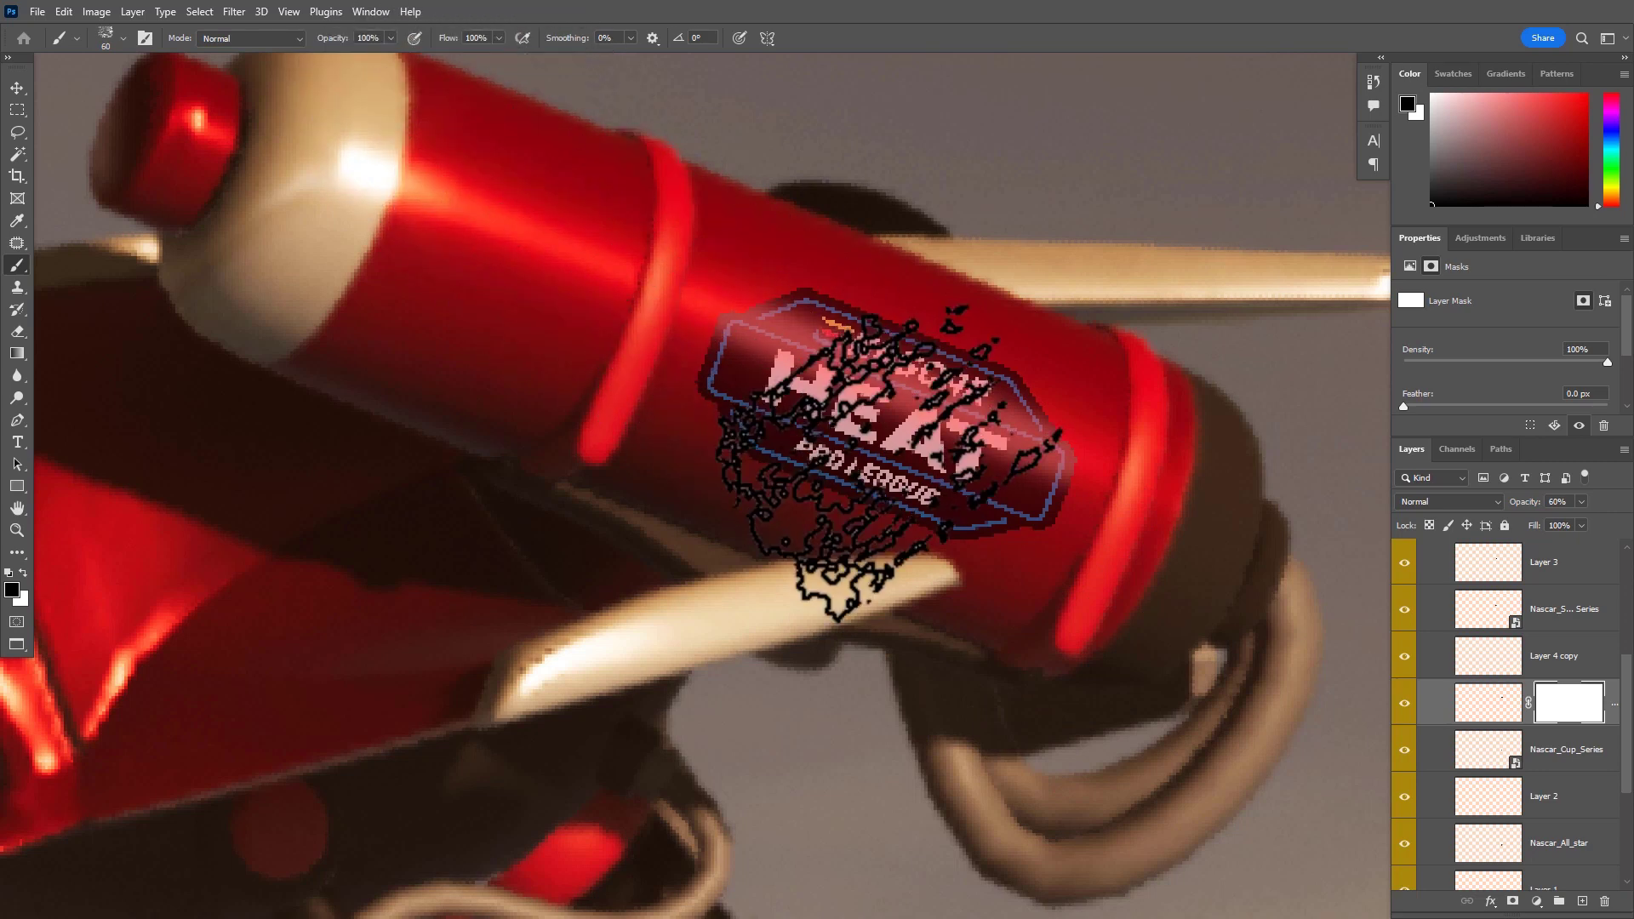
Set the brush opacity to 40% and paint subtle worn texture around the HEAT logo's edges on its mask
key(4)
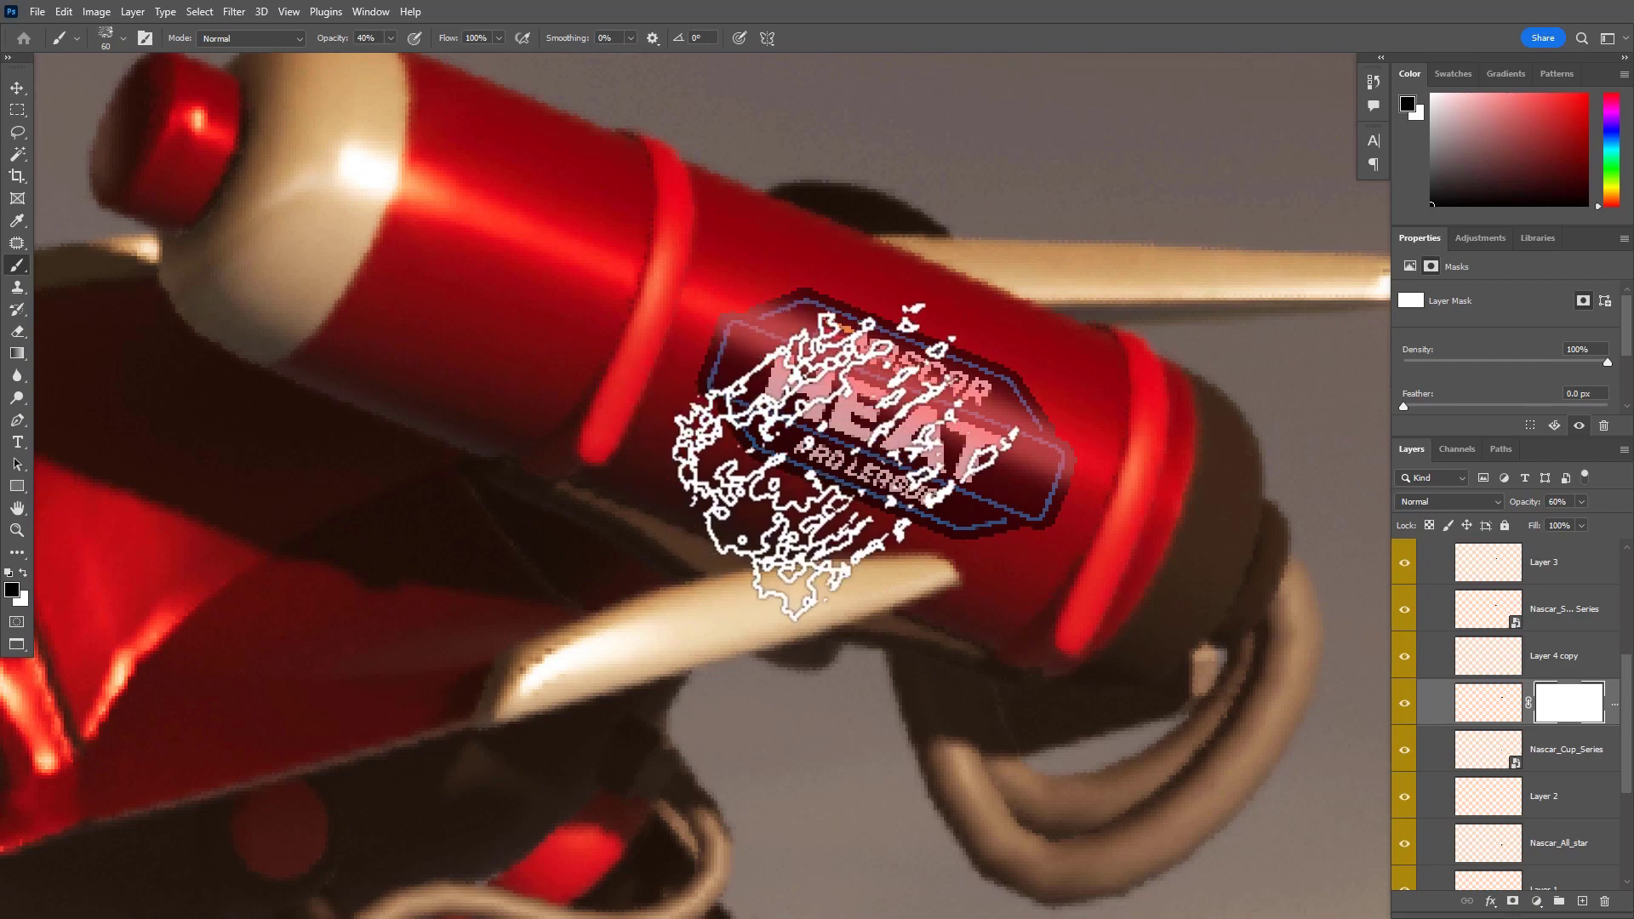
mouse_move(1007, 455)
mouse_down()
mouse_move(1049, 468)
mouse_move(1025, 471)
mouse_up()
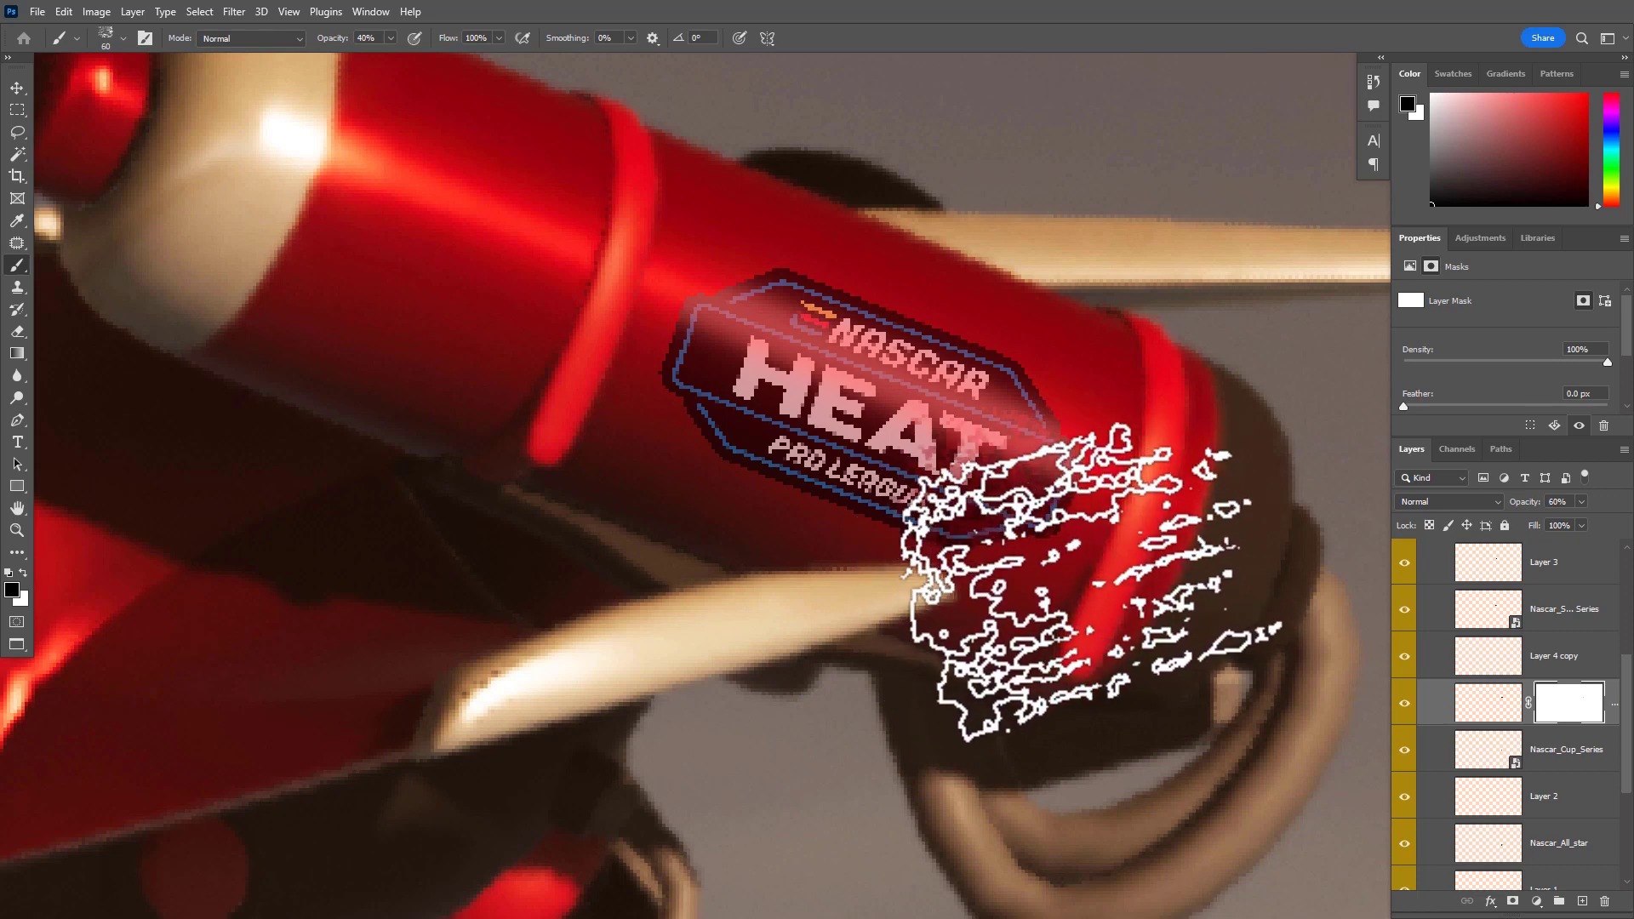
drag(1057, 583, 1009, 534)
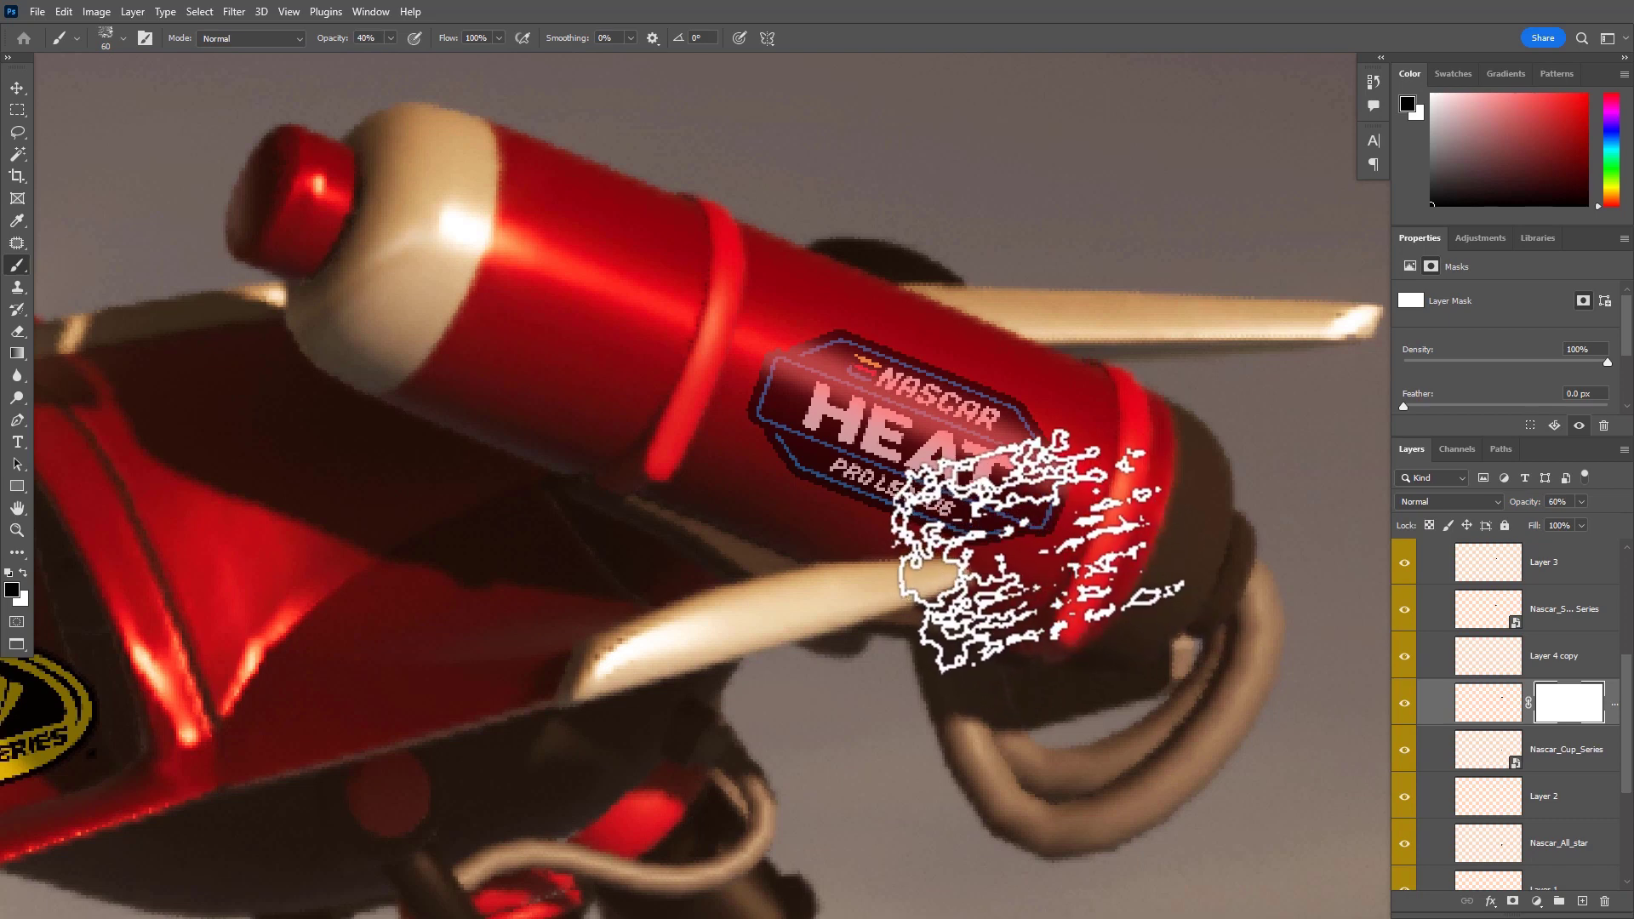
click(1002, 575)
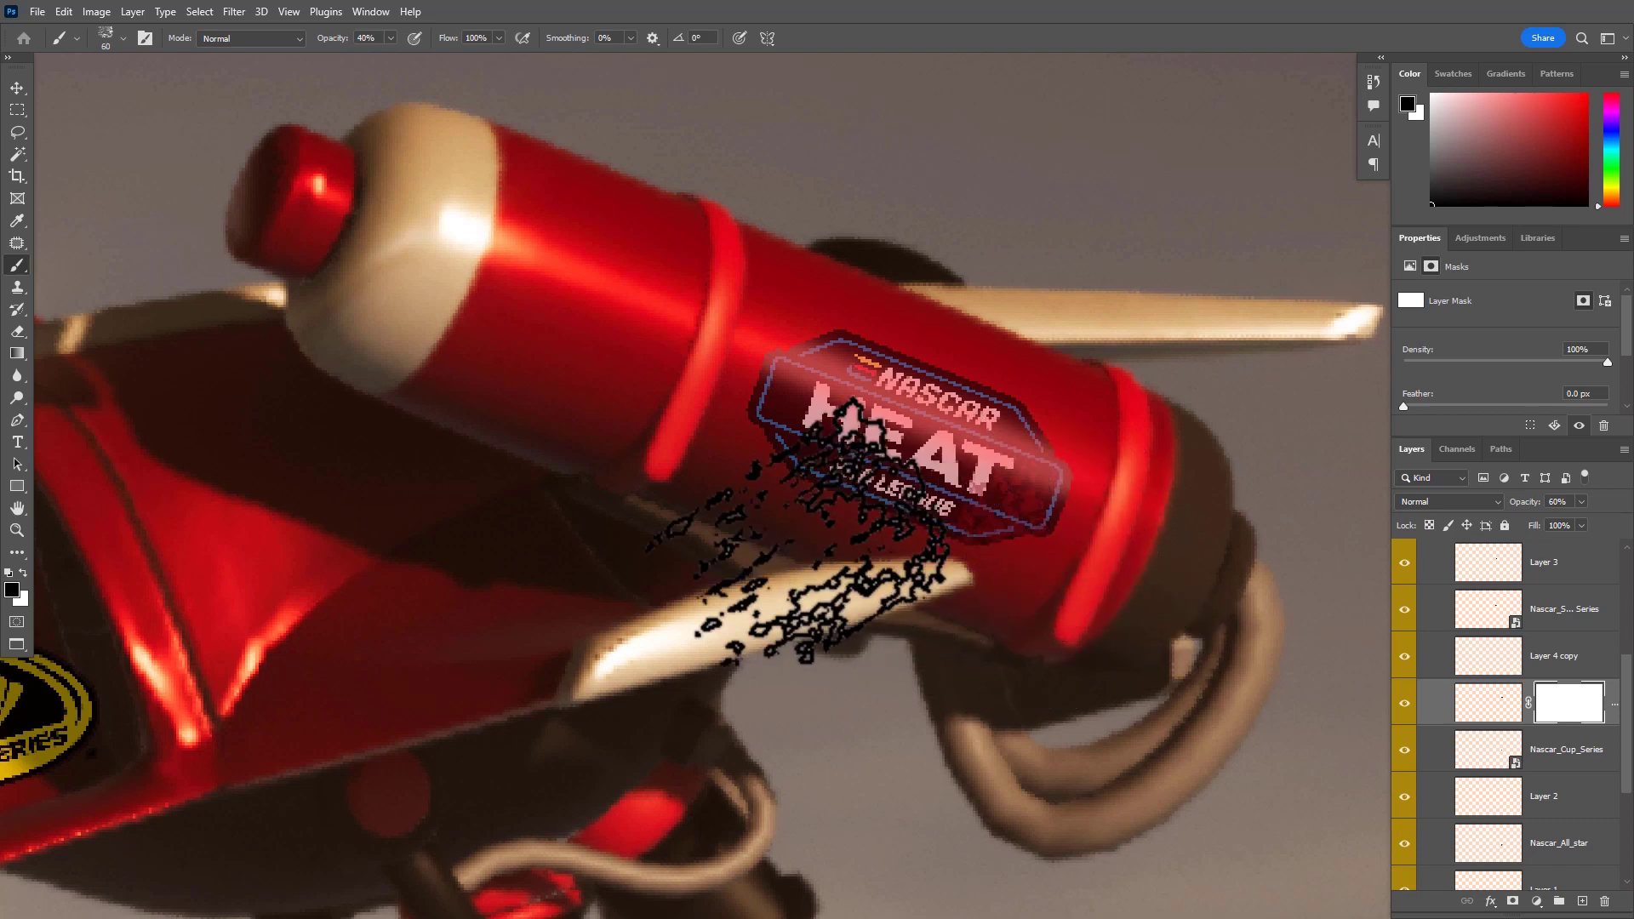
click(838, 323)
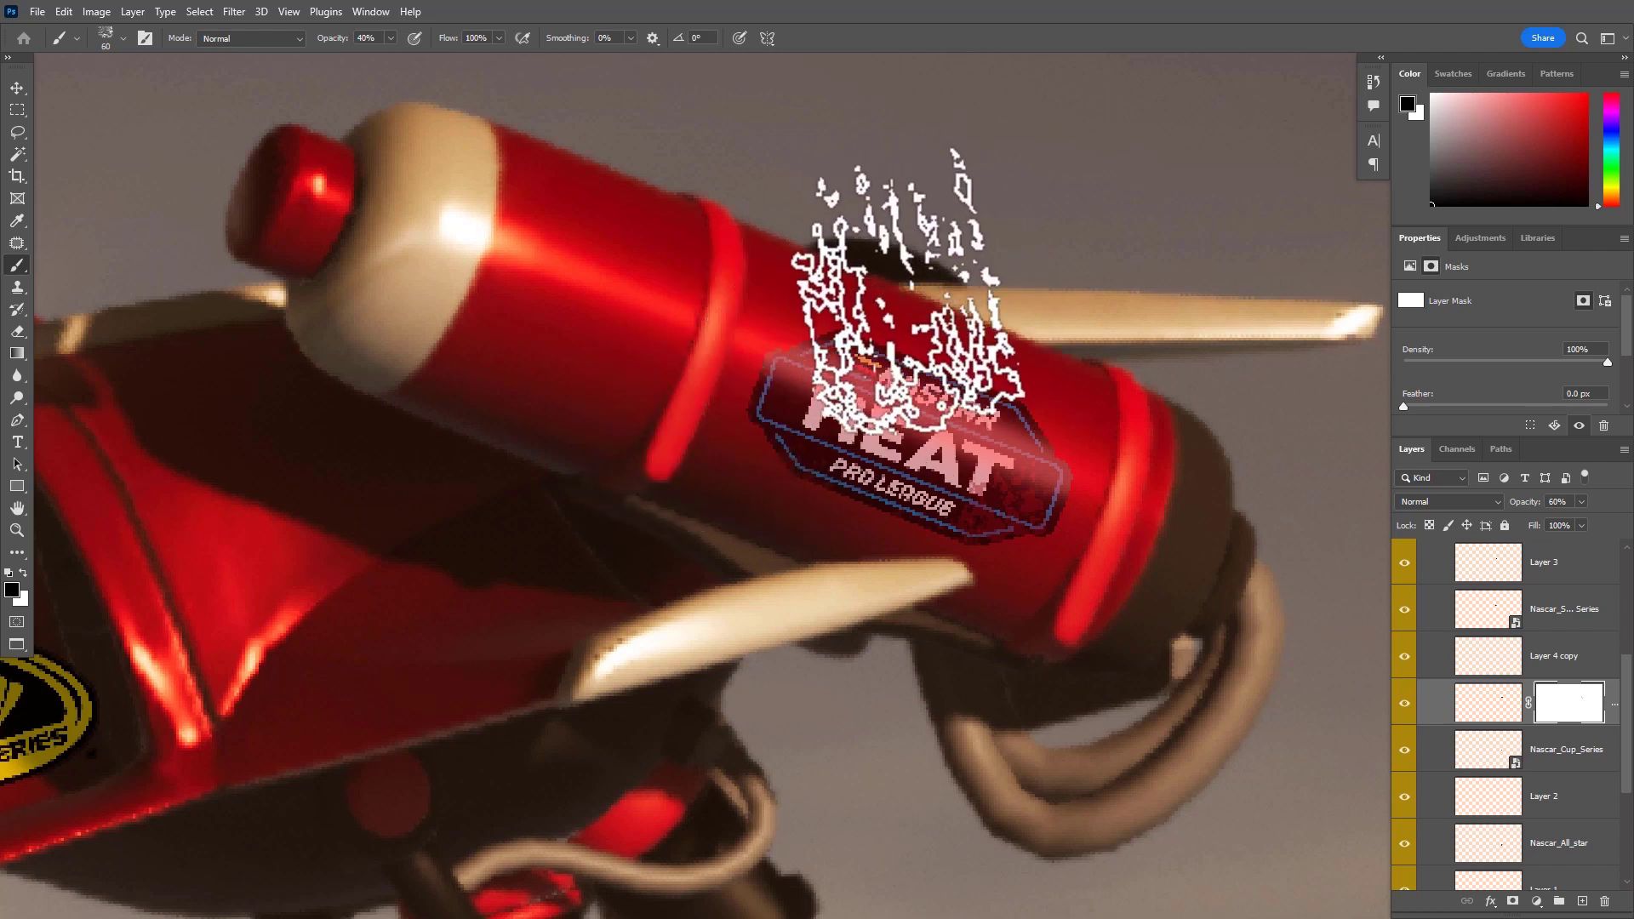
mouse_move(1046, 417)
mouse_down()
mouse_move(766, 459)
mouse_move(889, 528)
mouse_up()
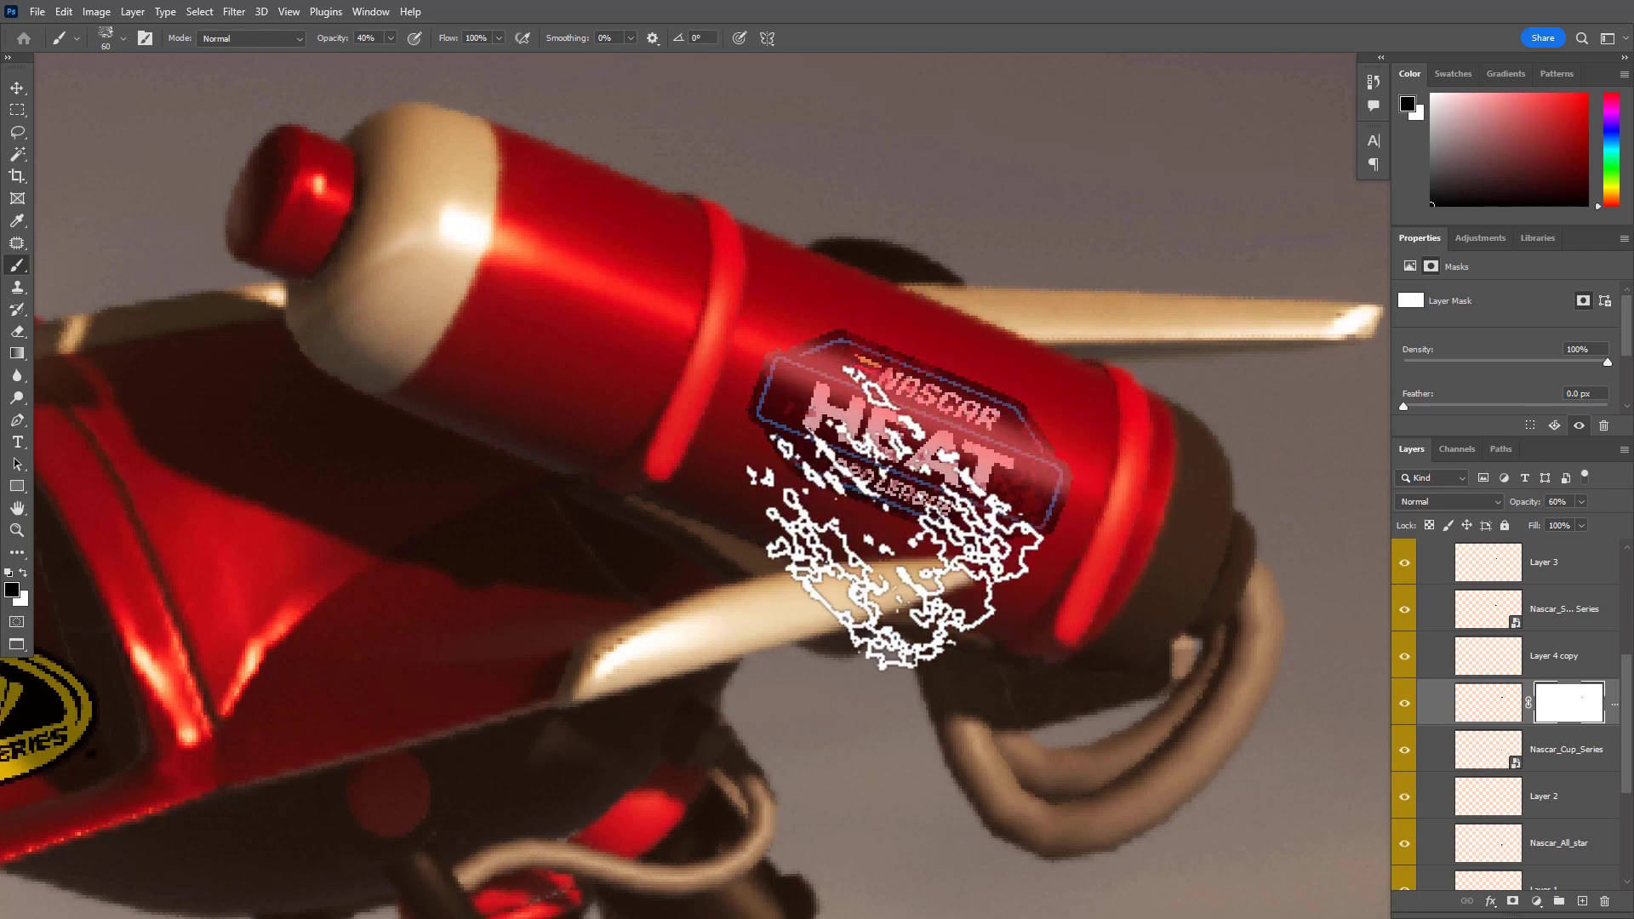
Refine the worn texture on the HEAT logo's mask, alternating white to restore and black to hide parts at 40% brush opacity
mouse_move(991, 673)
mouse_down()
mouse_move(937, 678)
mouse_move(880, 730)
mouse_move(911, 572)
mouse_up()
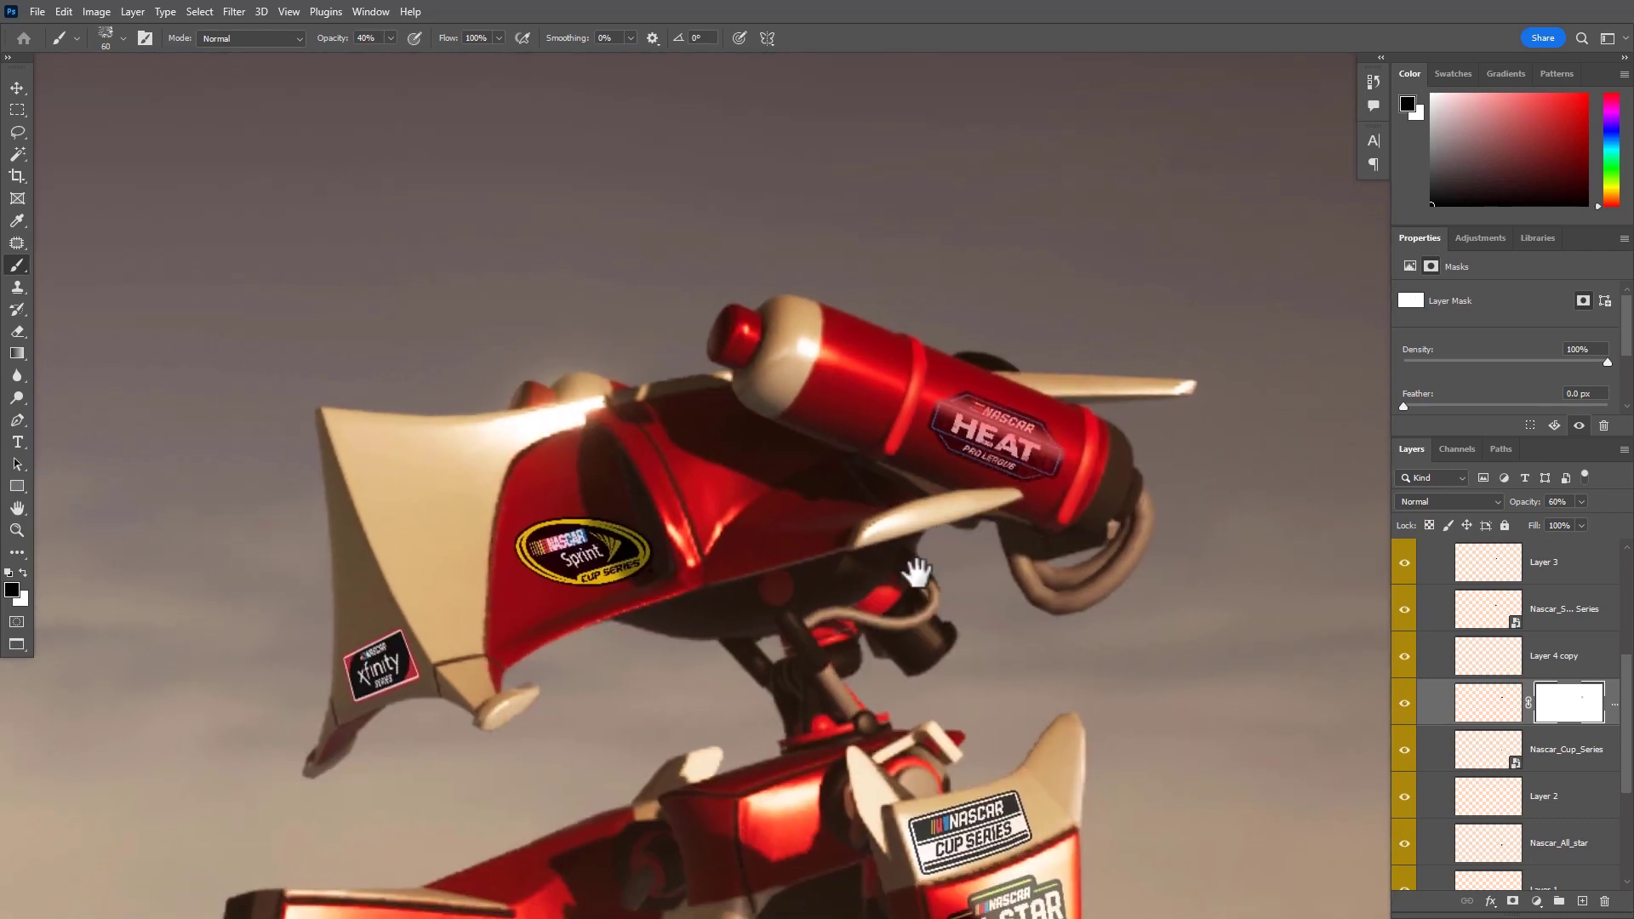
scroll(994, 585, up, 3)
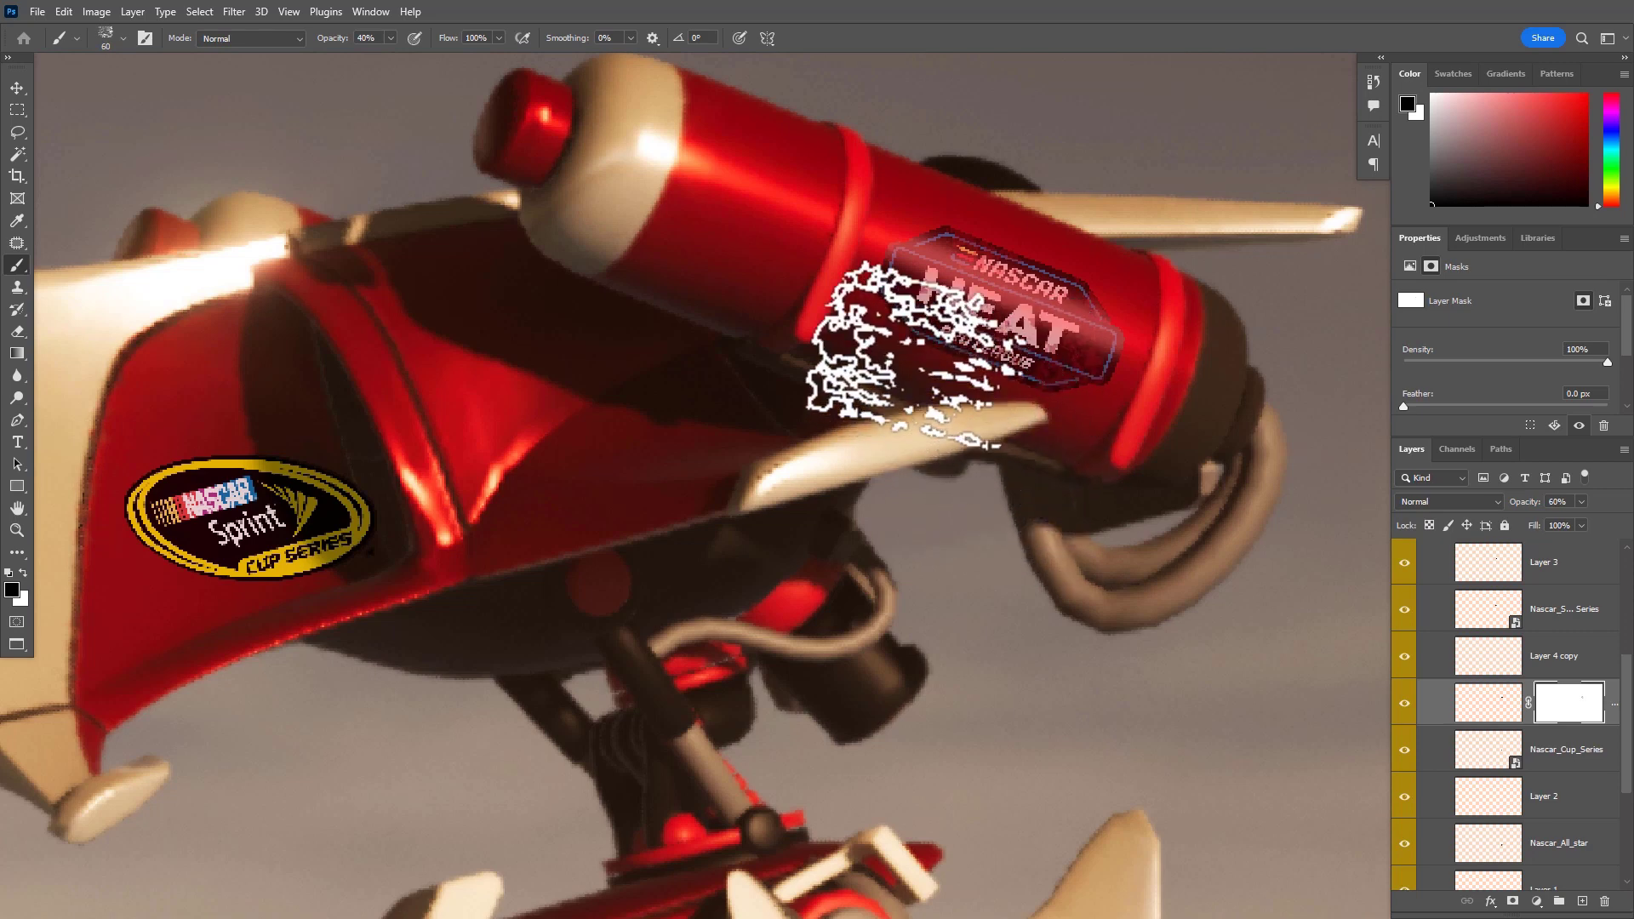
drag(996, 533, 963, 624)
scroll(1004, 570, up, 2)
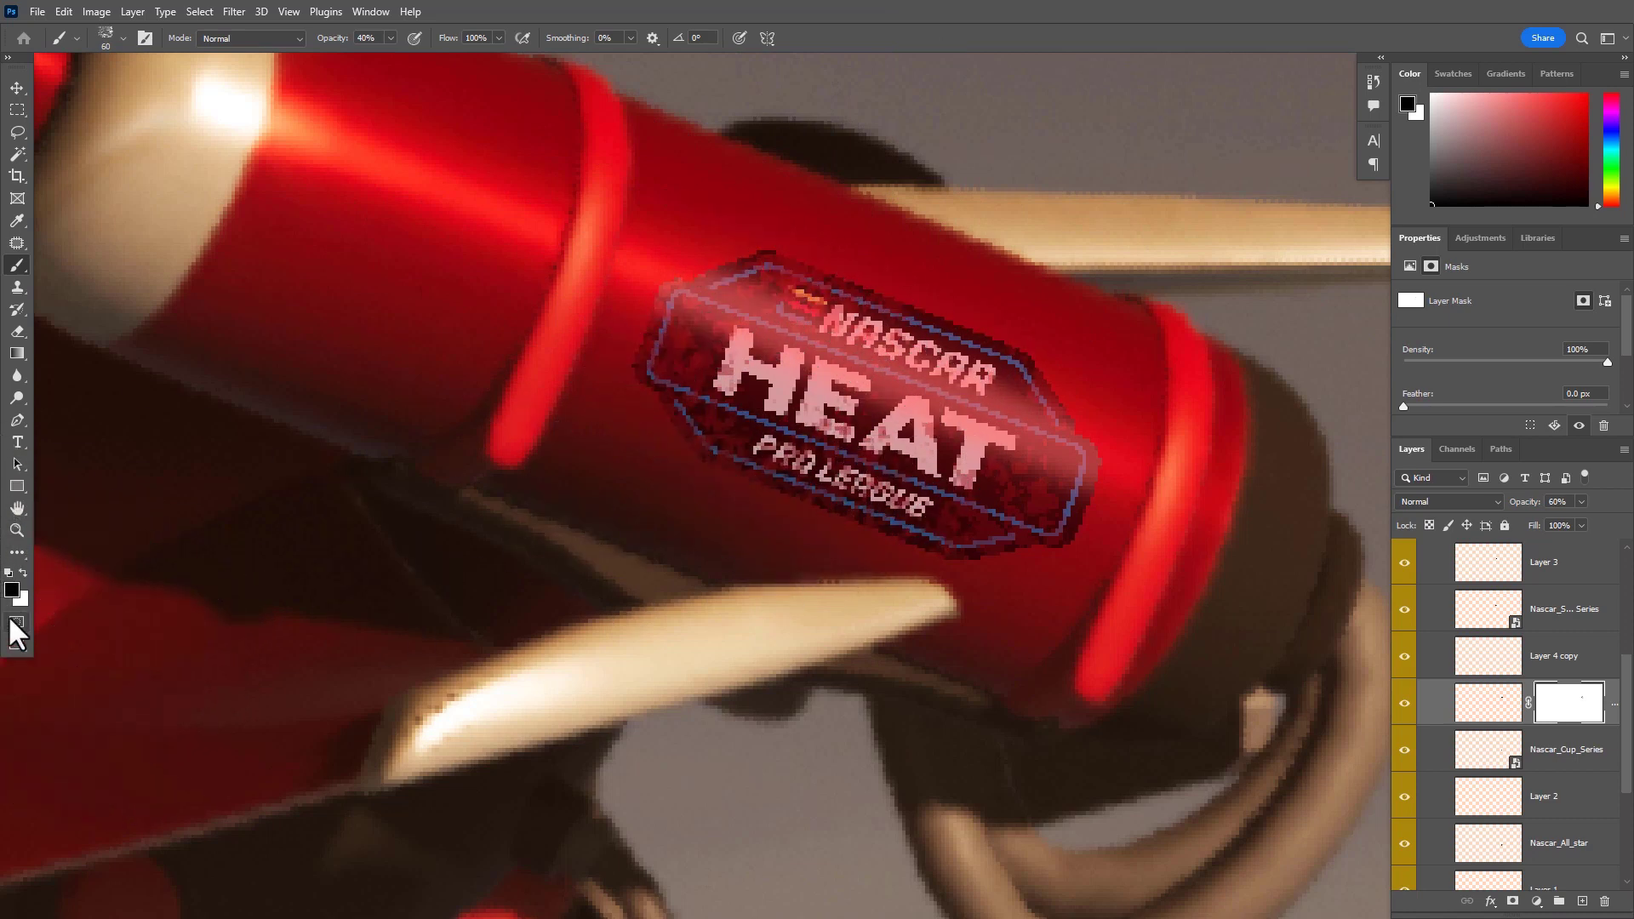
click(23, 573)
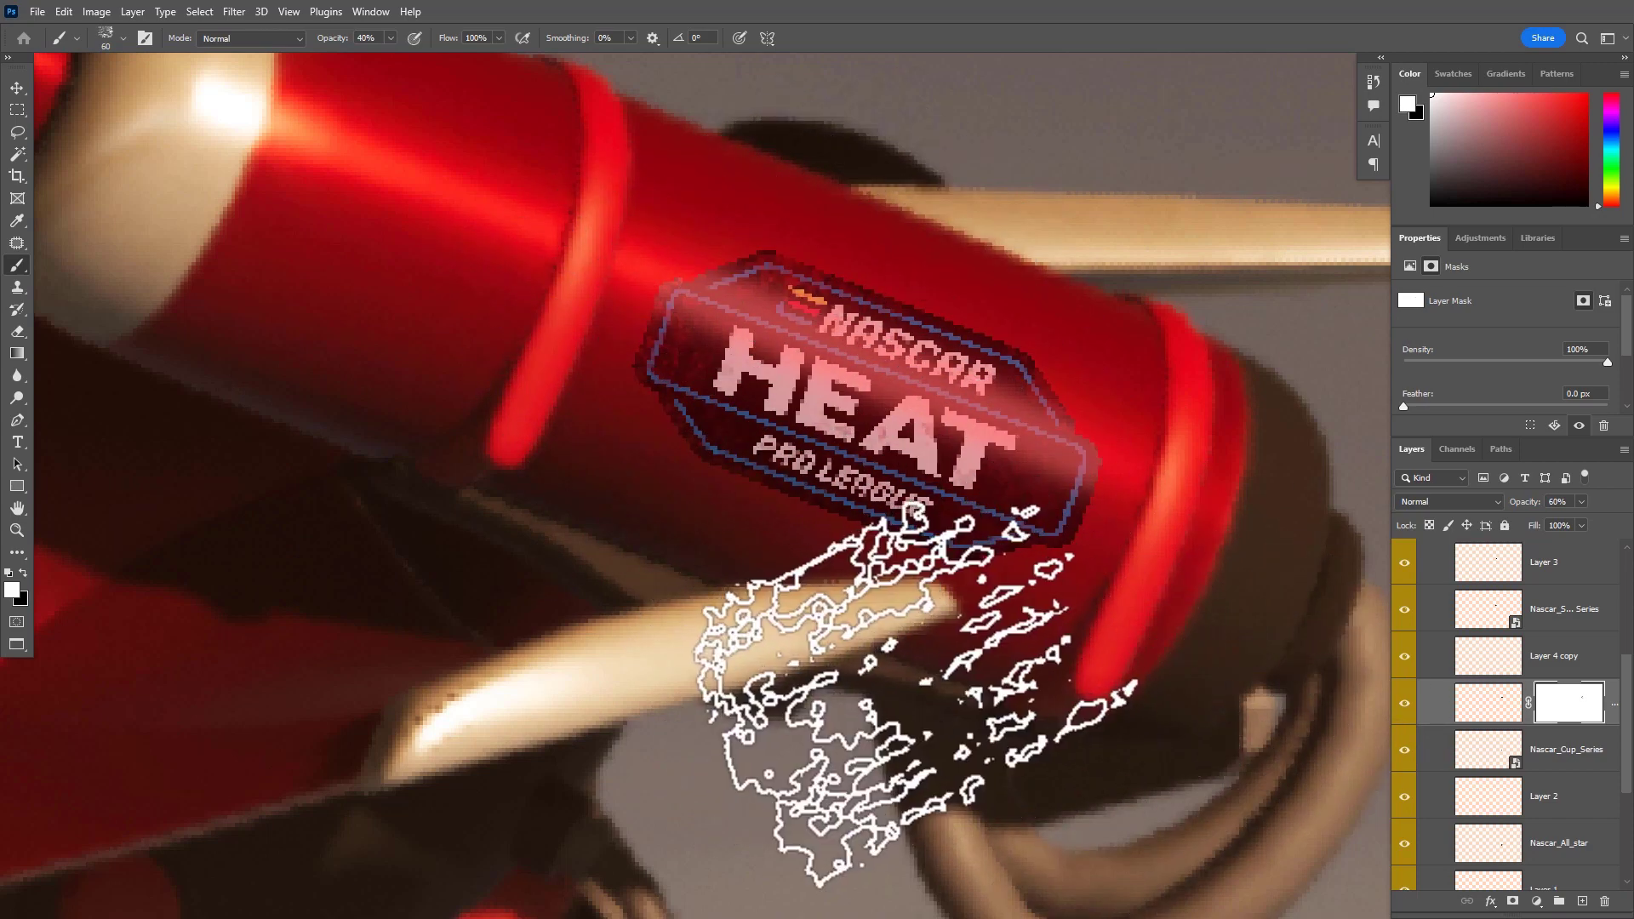
key(x)
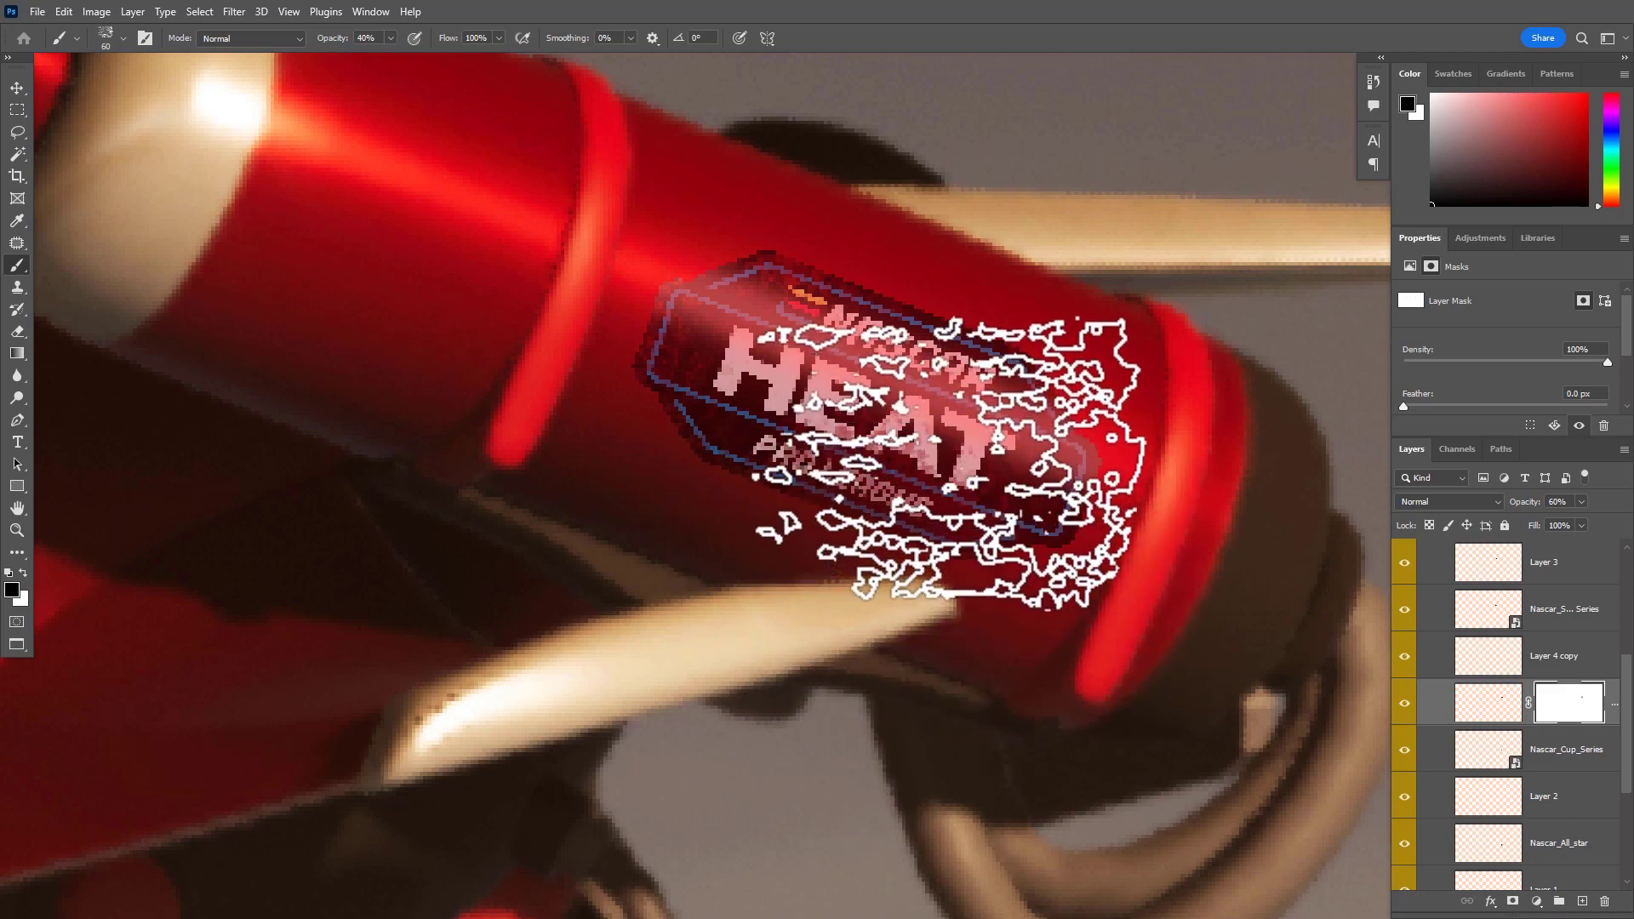
key(x)
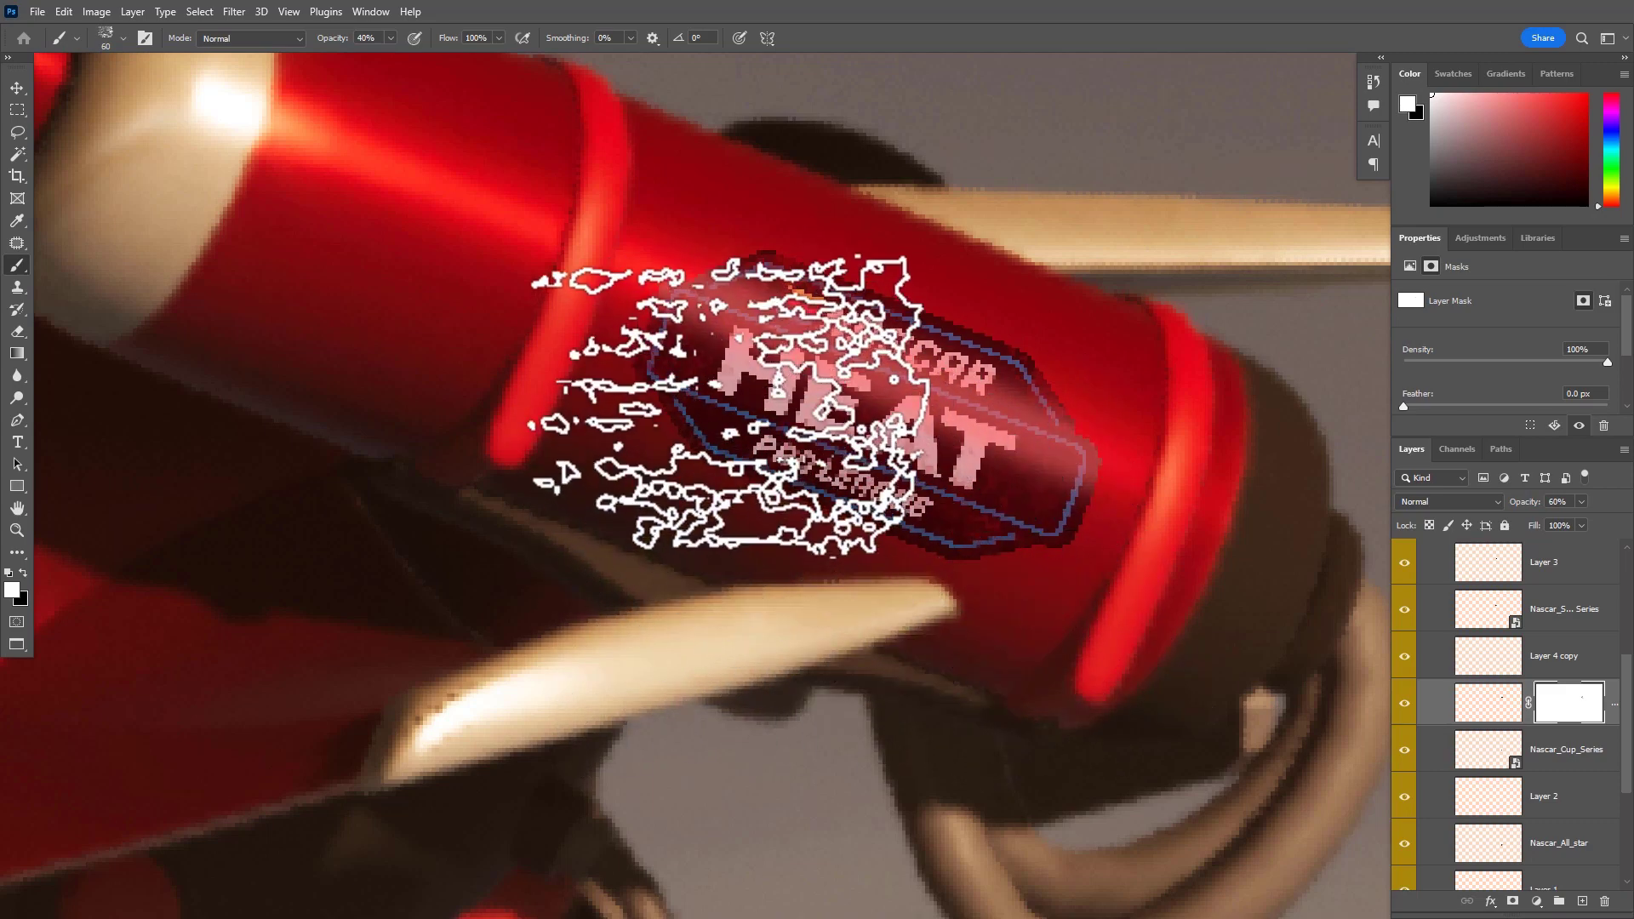
key(x)
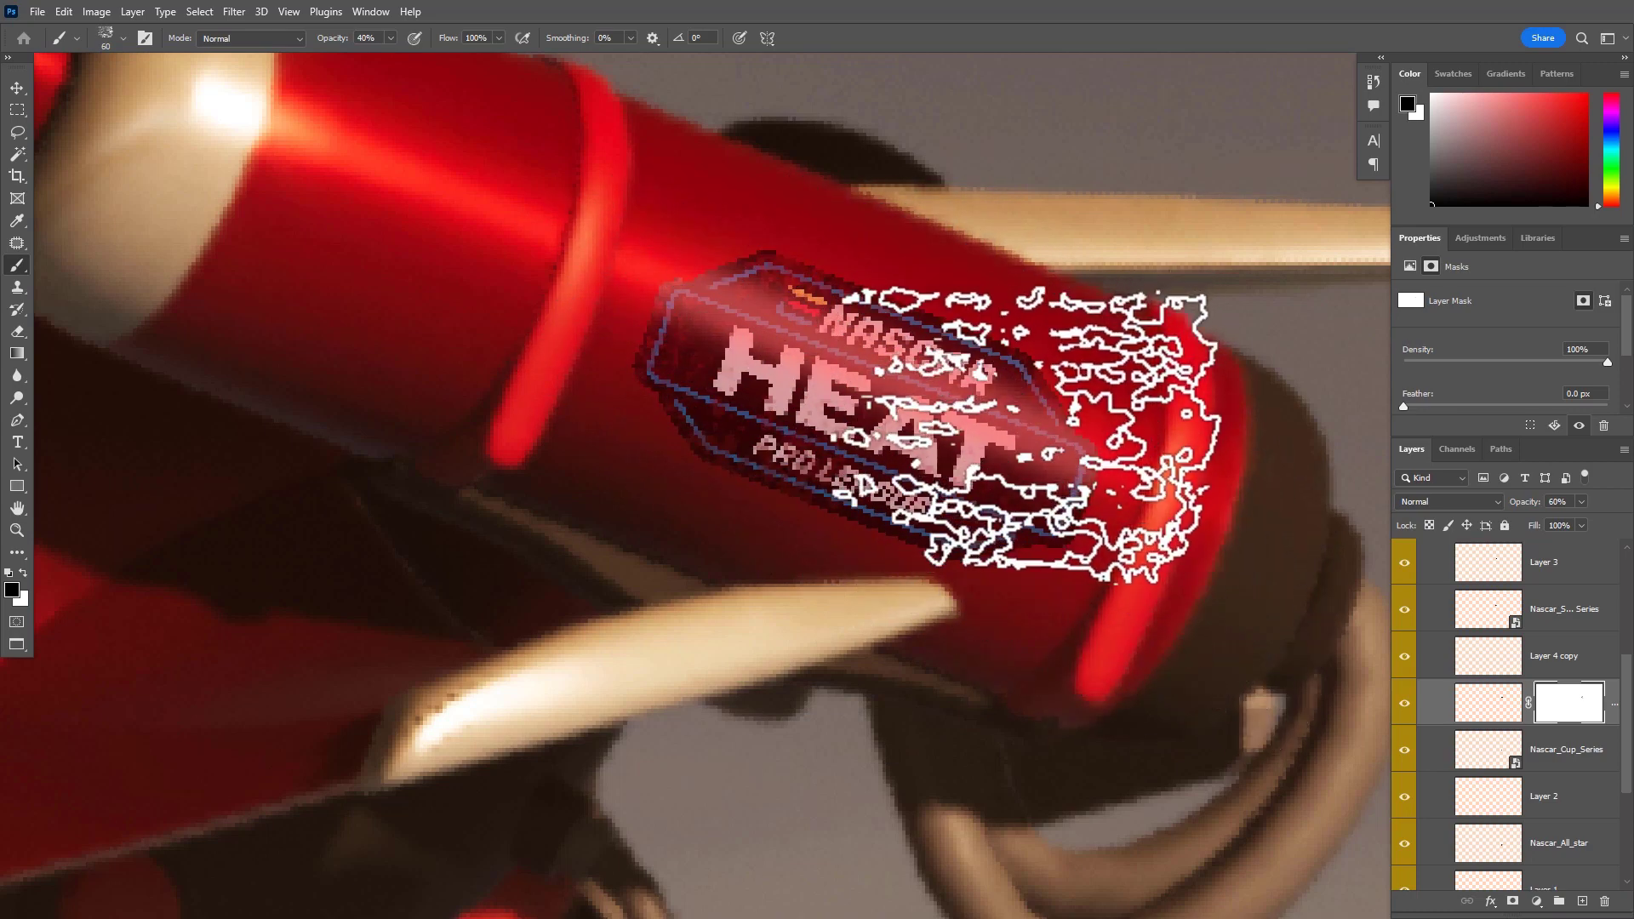
Check the worn logo against the whole robot and select the NASCAR Sprint Cup Series logo layer on the red panel
key(space)
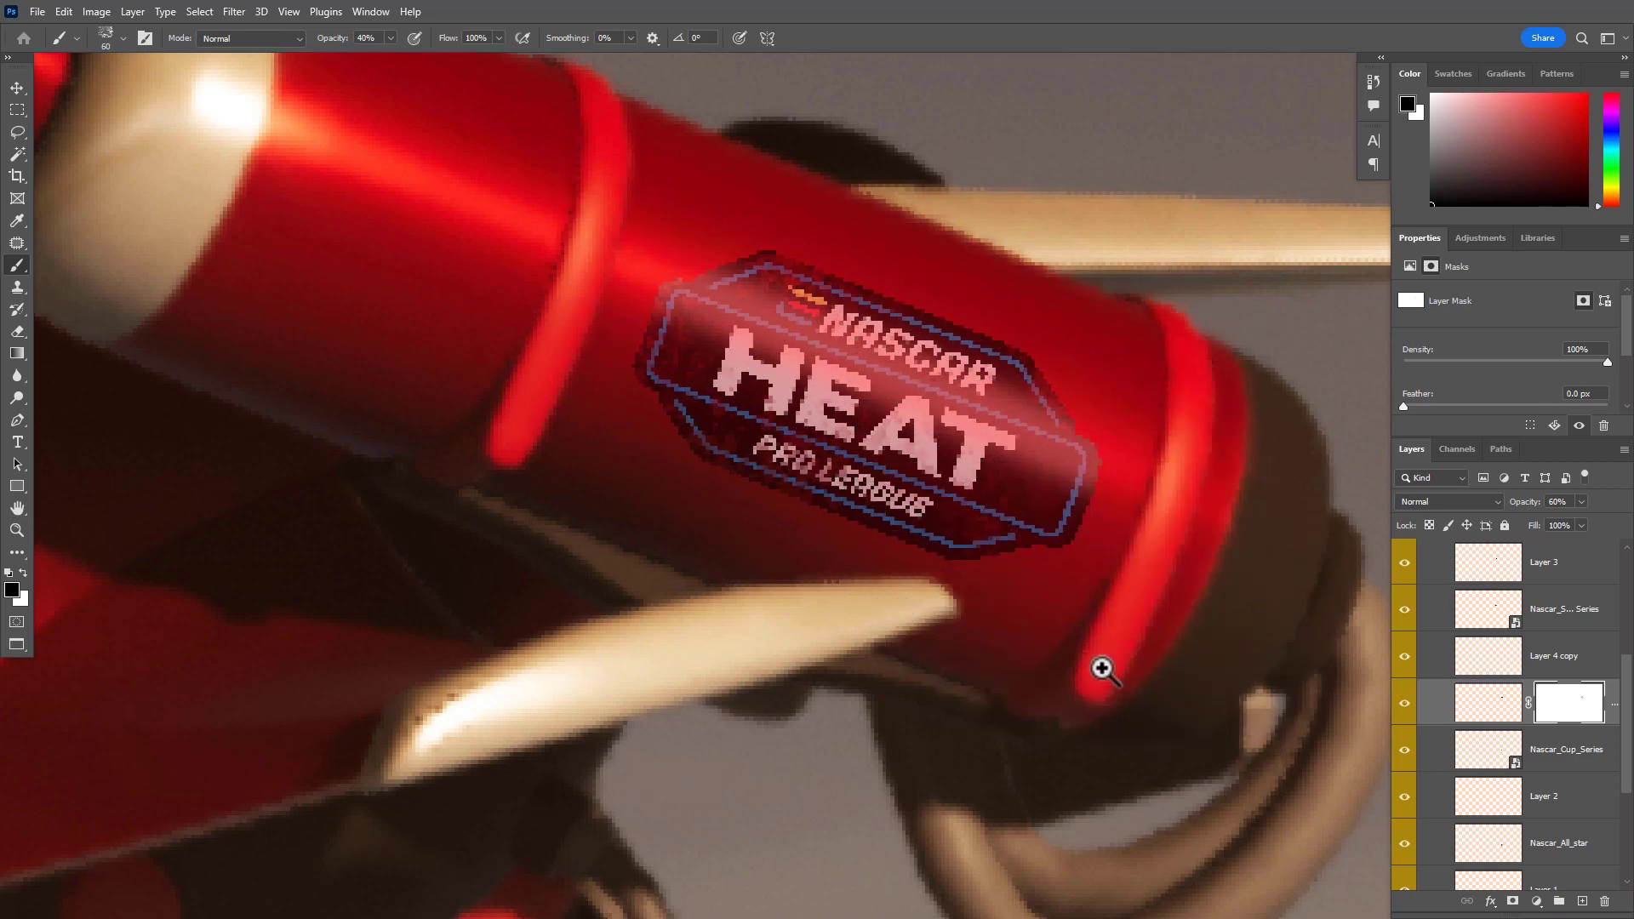
drag(1102, 670, 855, 438)
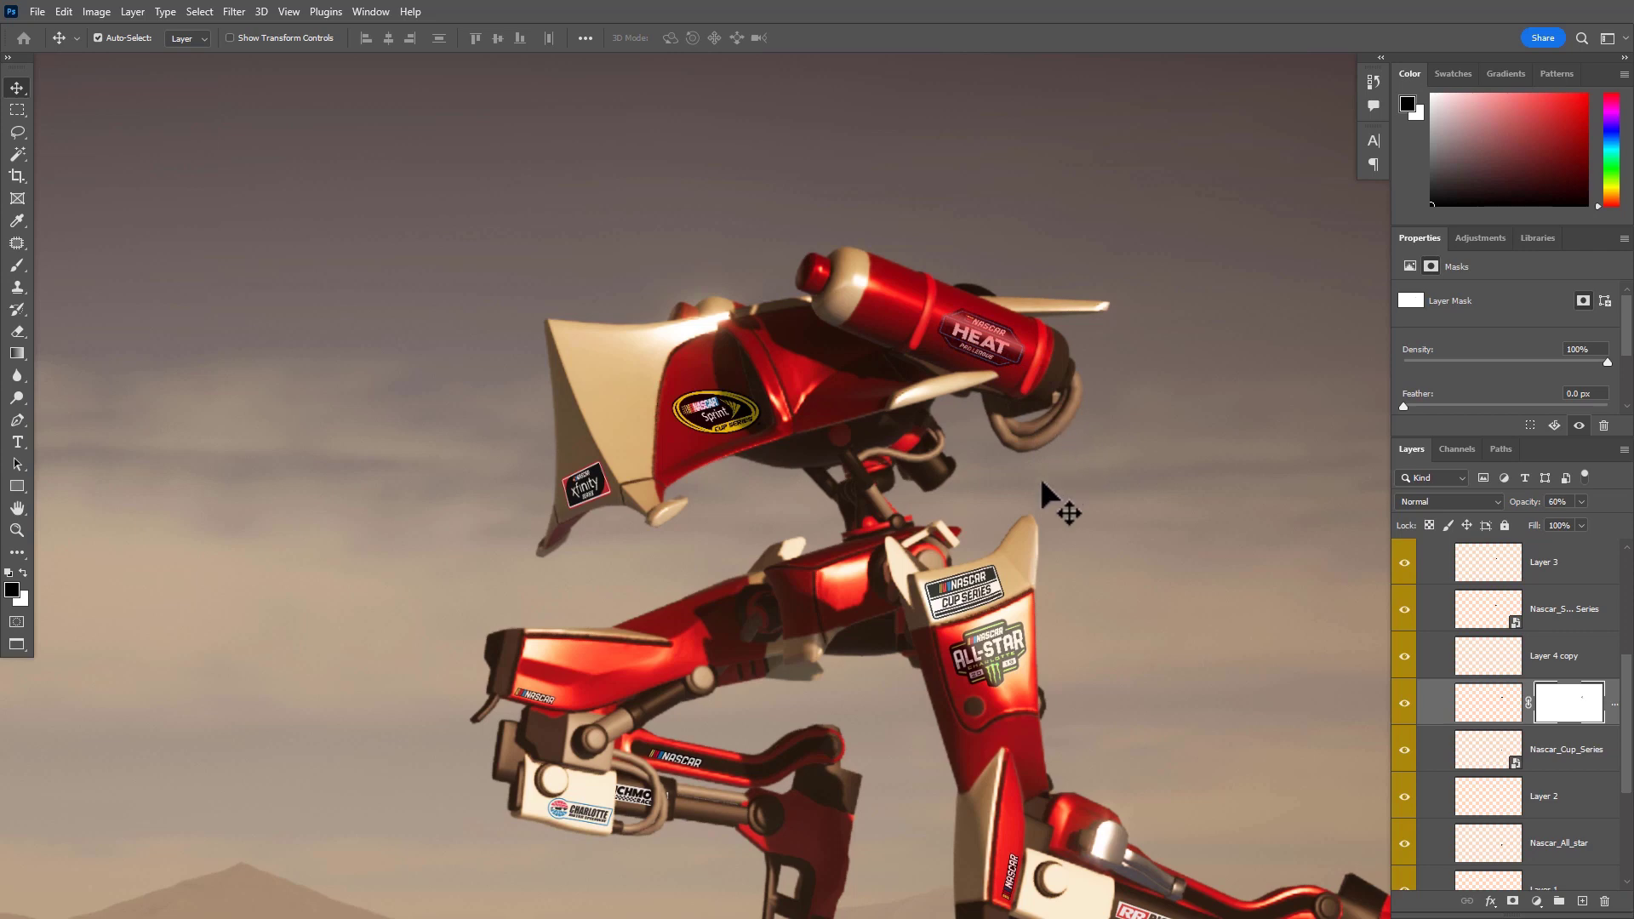
key(space)
drag(939, 572, 942, 394)
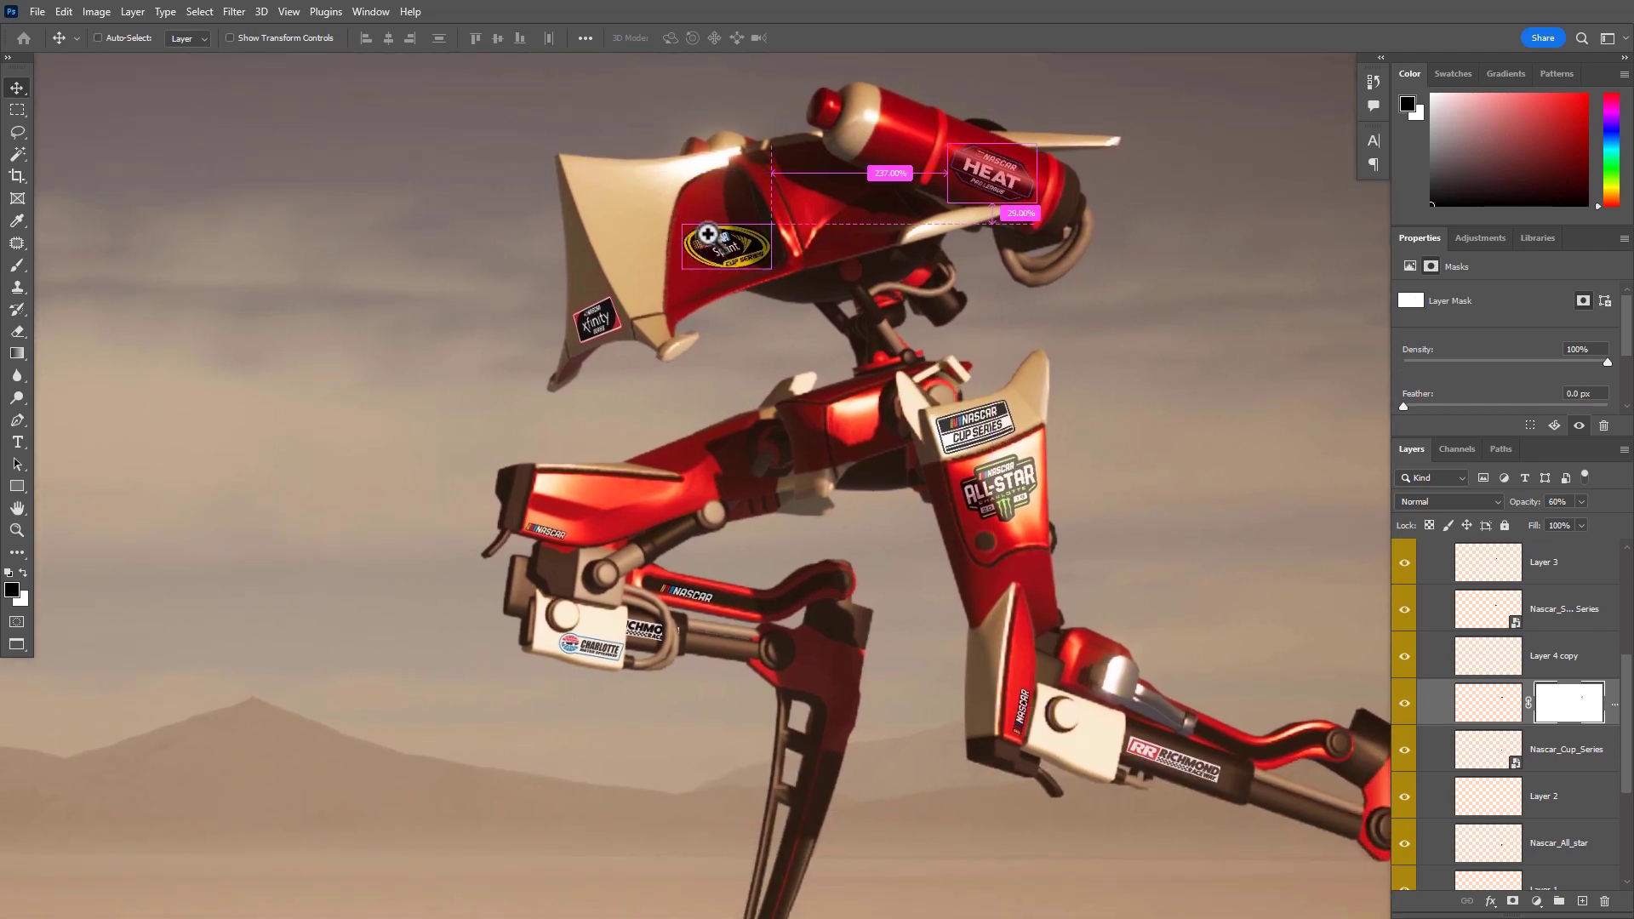
drag(708, 234, 819, 251)
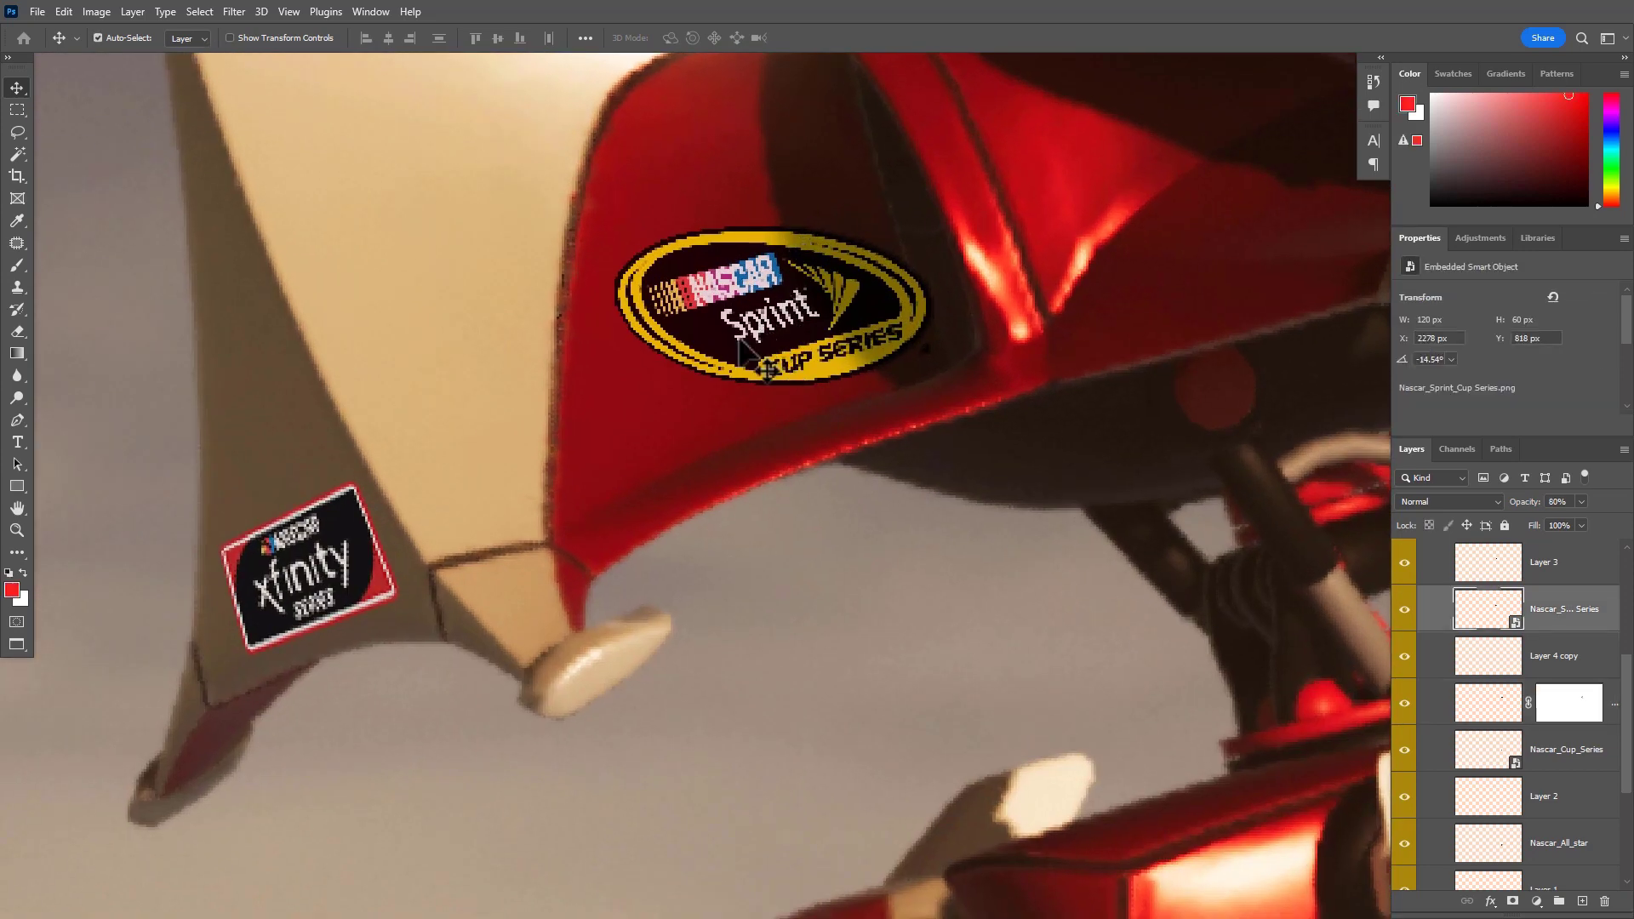
Mask the NASCAR Sprint Cup Series logo and paint worn texture on the mask with the charcoal brush at 40 px and 40% opacity
right_click(1579, 598)
click(1596, 612)
key(b)
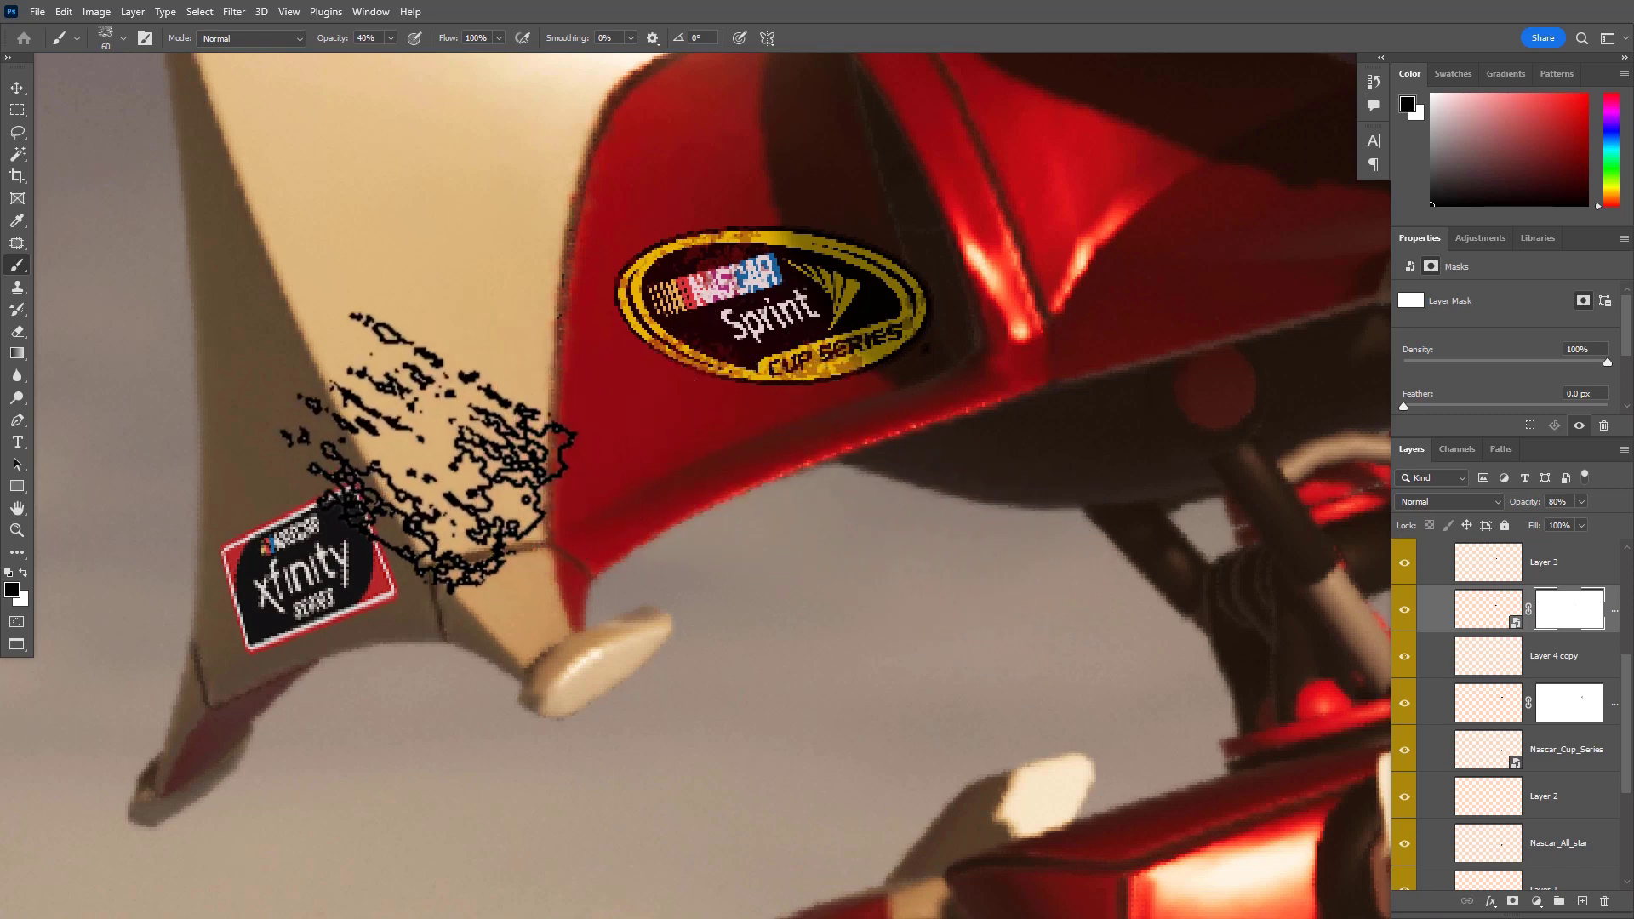
drag(748, 445, 765, 615)
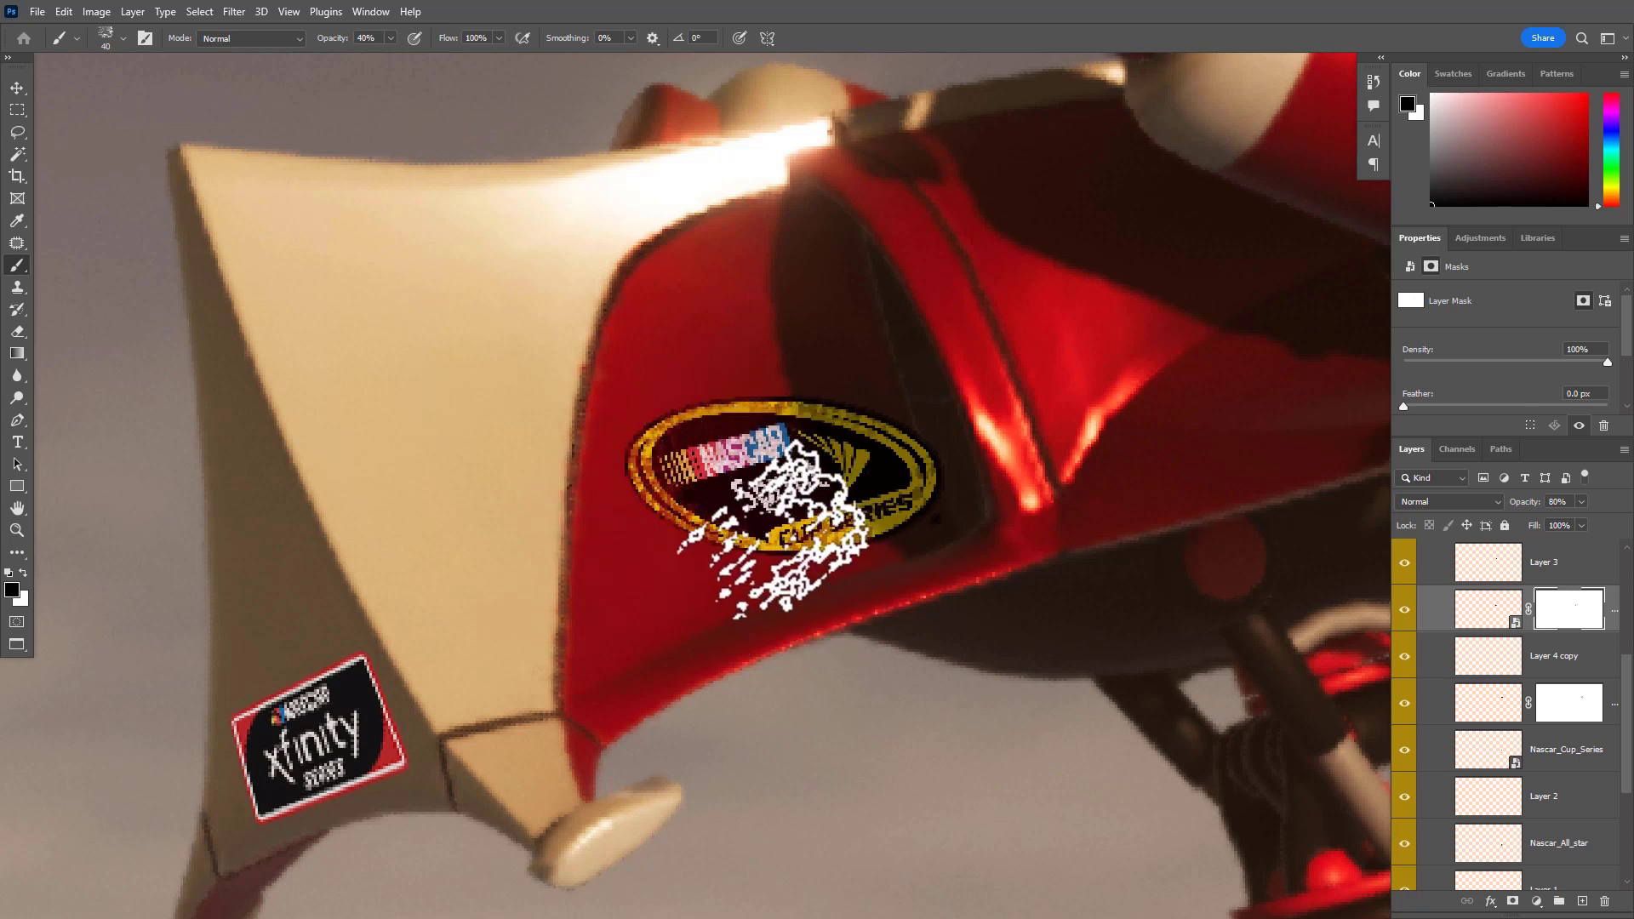
scroll(978, 630, down, 8)
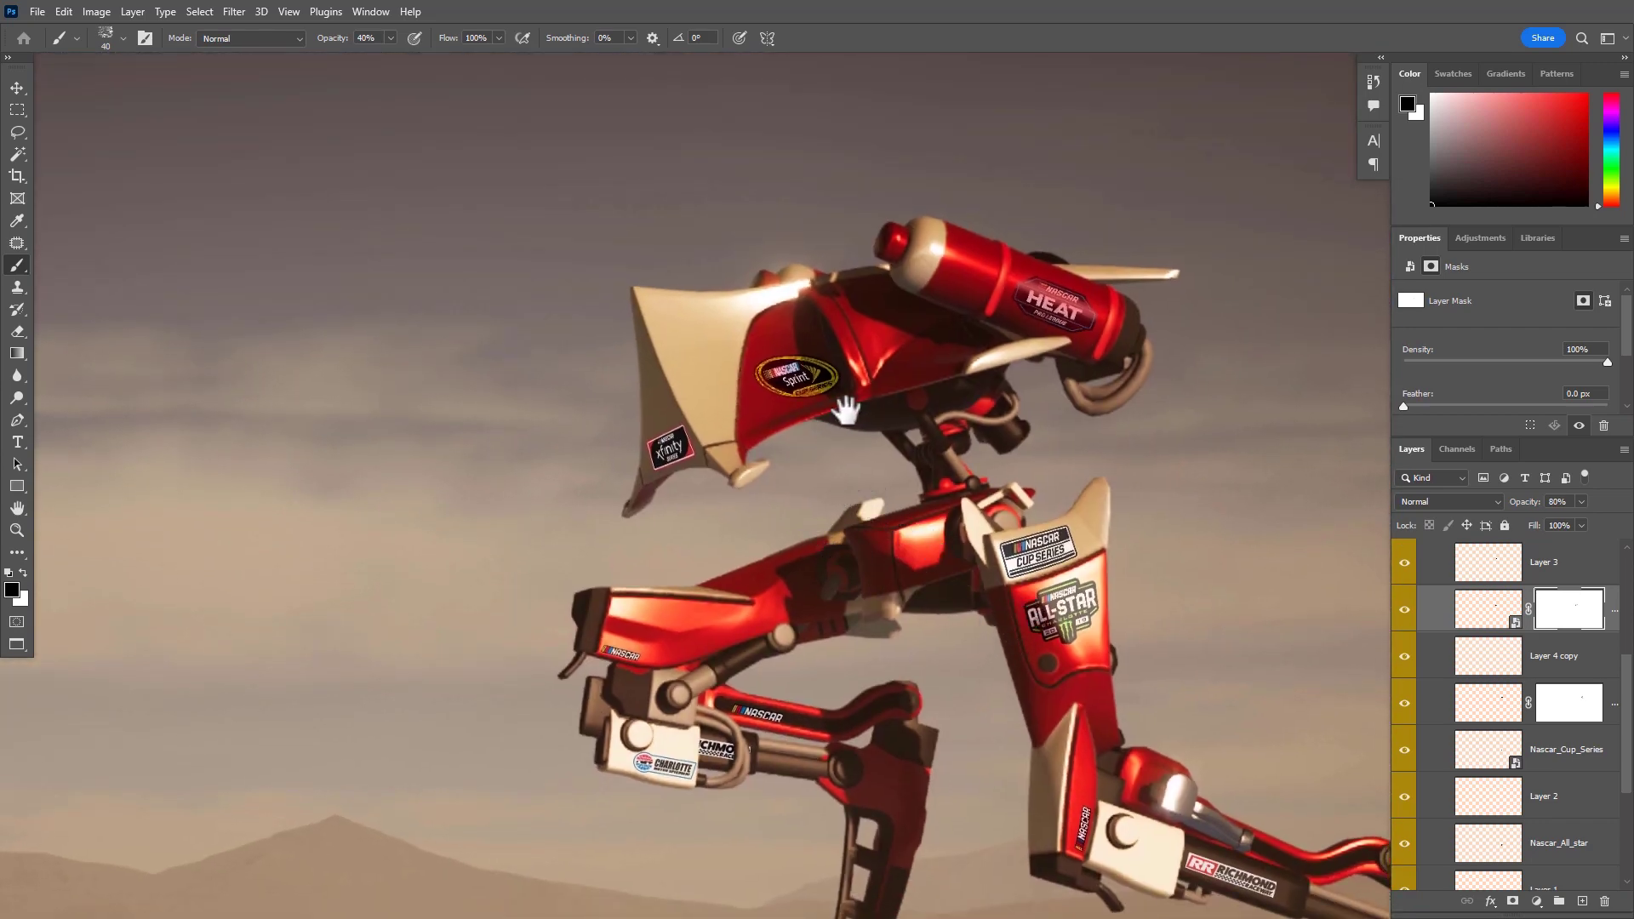
scroll(846, 411, up, 6)
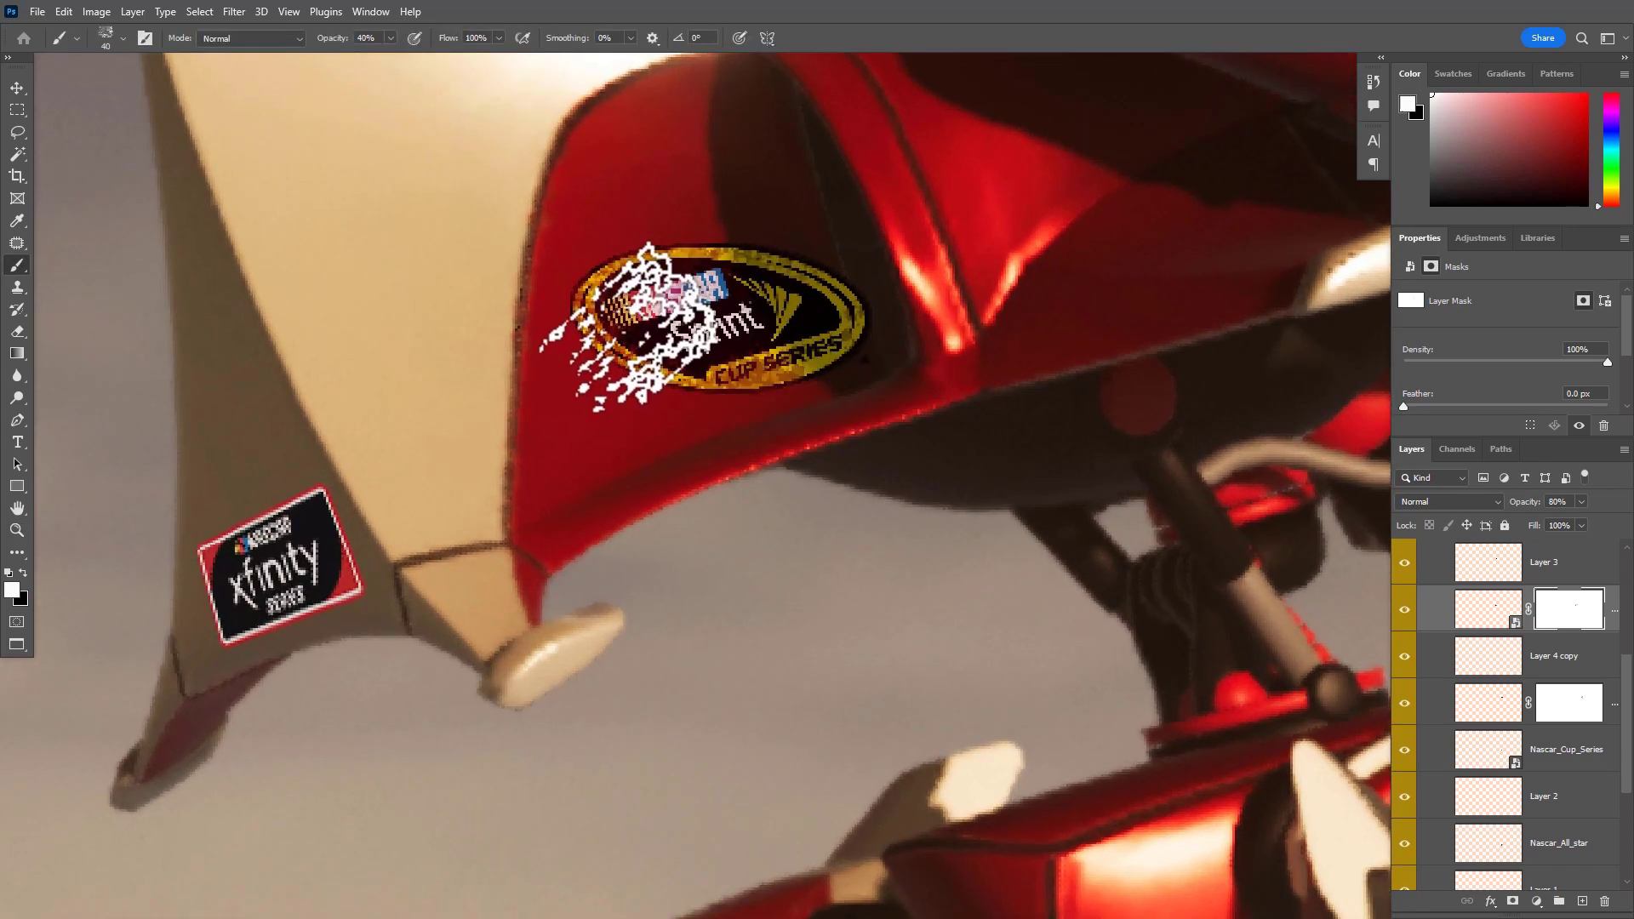
key(ctrl+z)
Examine the Xfinity Series logo and the other sponsor logos around the robot's head, arms and leg
mouse_move(820, 565)
mouse_down()
mouse_move(882, 605)
mouse_move(1047, 538)
mouse_move(901, 349)
mouse_move(1072, 354)
mouse_up()
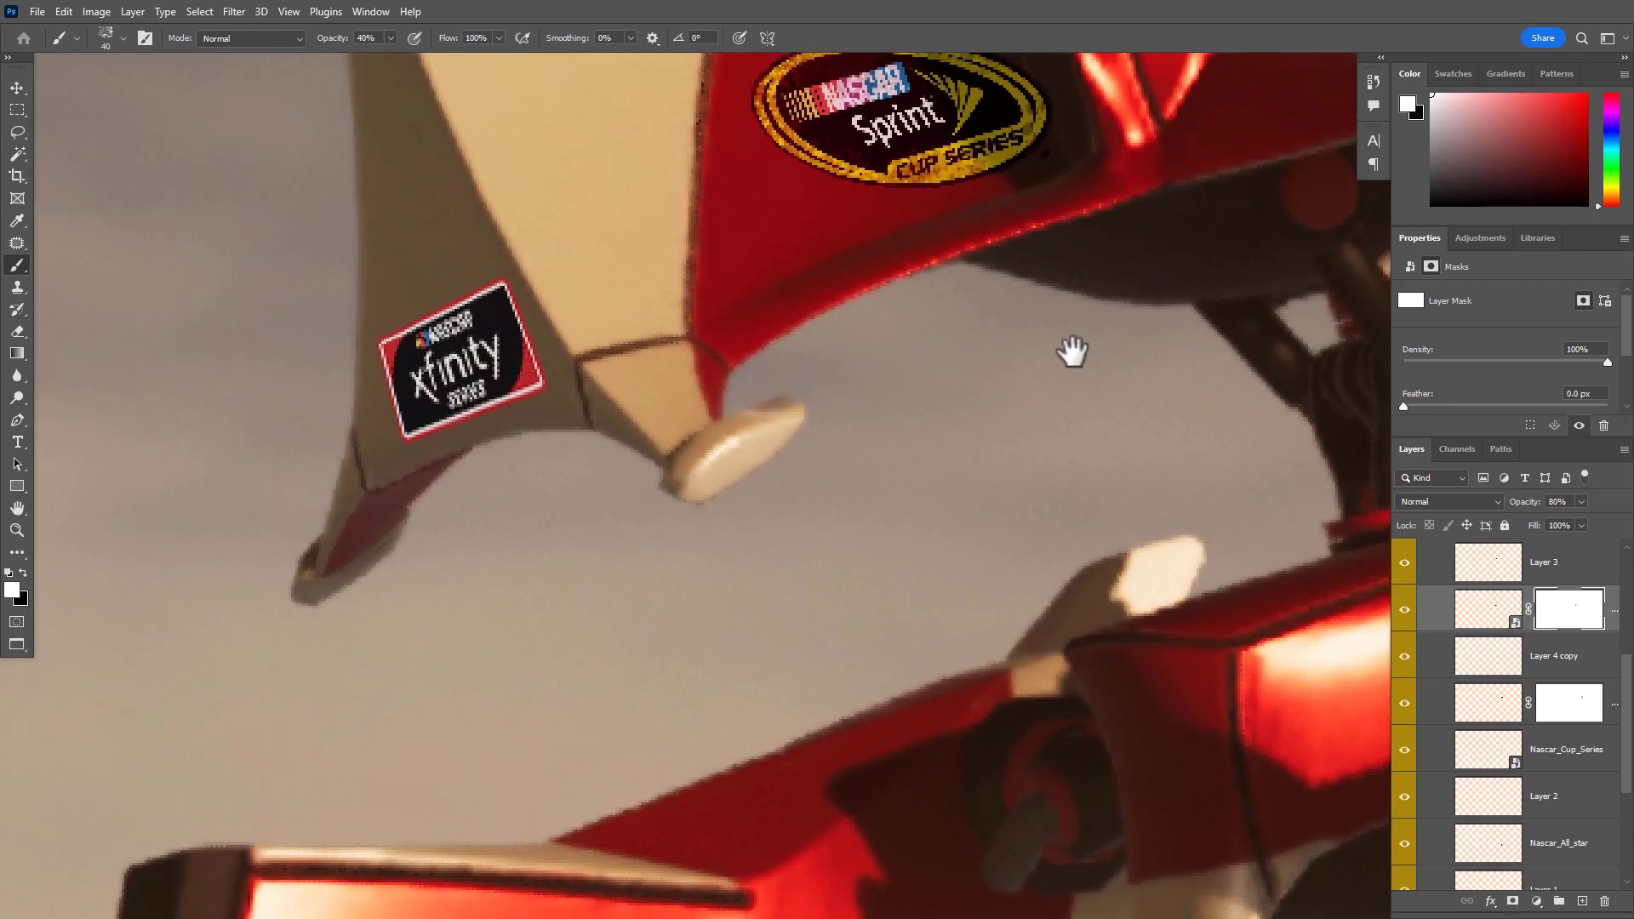
drag(739, 368, 996, 434)
key(v)
click(722, 451)
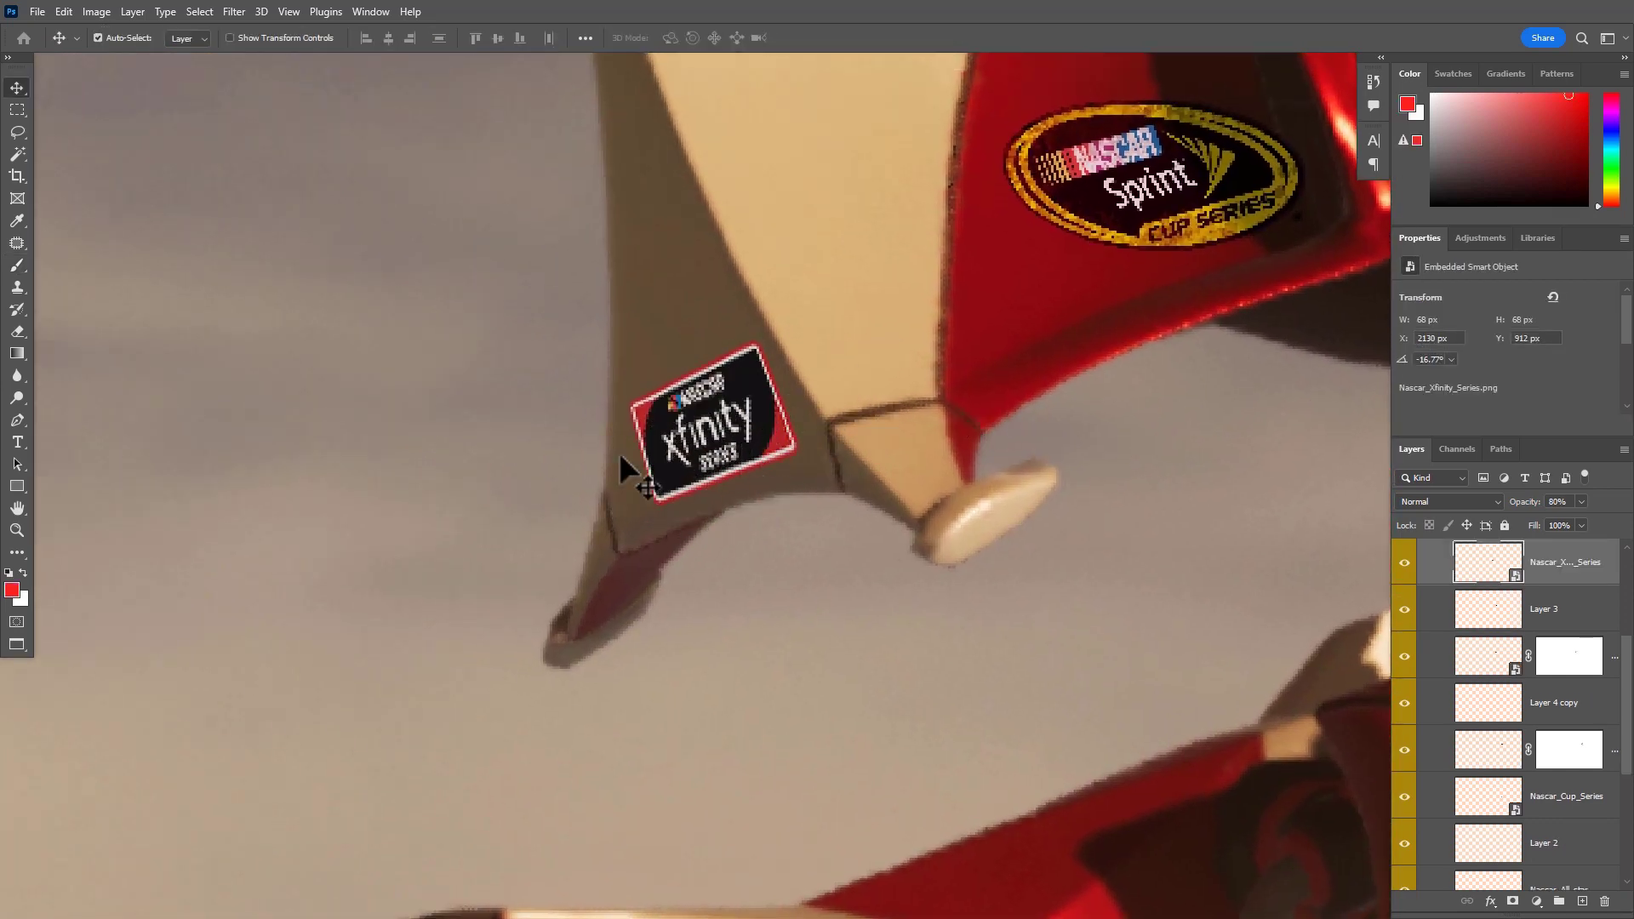
drag(930, 494, 822, 485)
drag(845, 507, 774, 284)
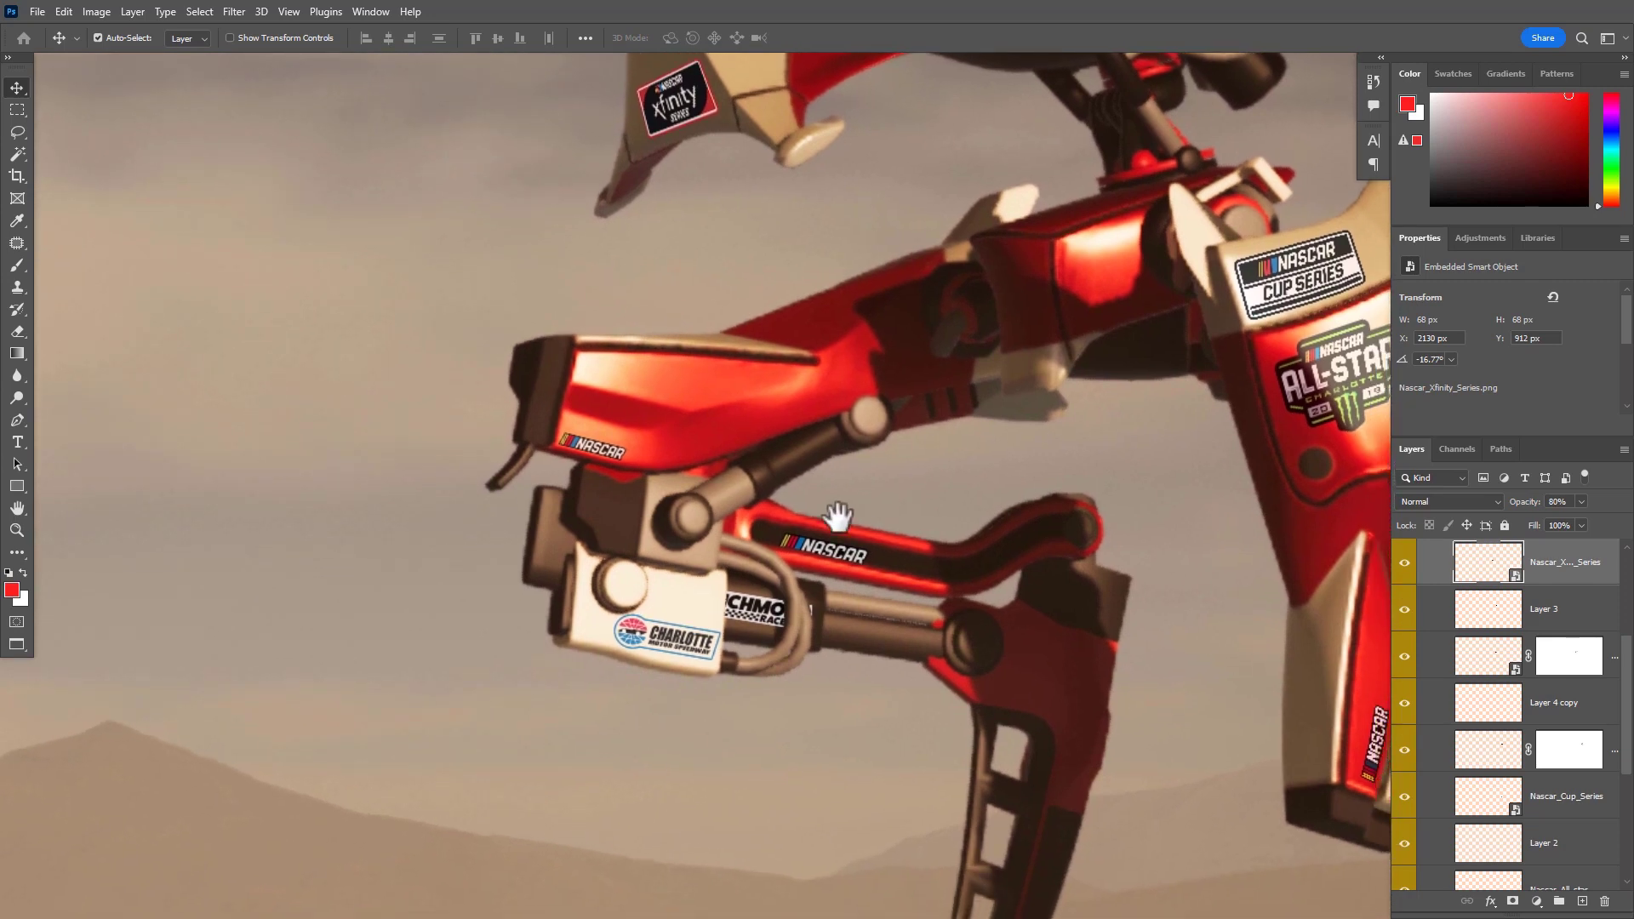
drag(839, 518, 712, 591)
drag(876, 408, 942, 418)
drag(811, 259, 893, 672)
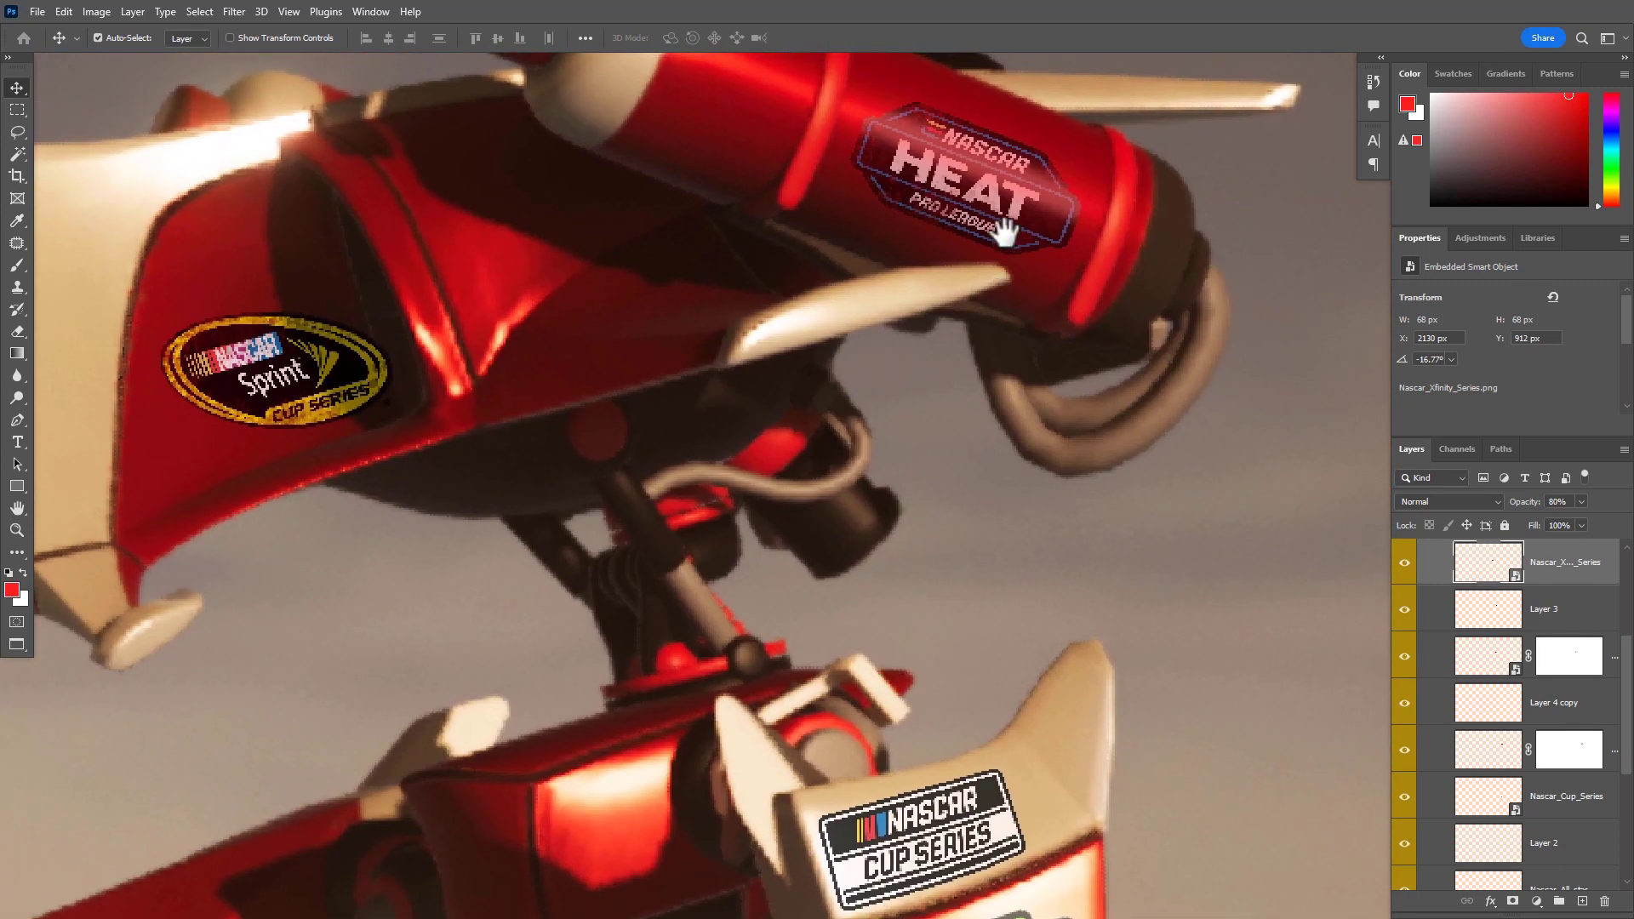
drag(999, 692, 893, 335)
drag(925, 539, 953, 543)
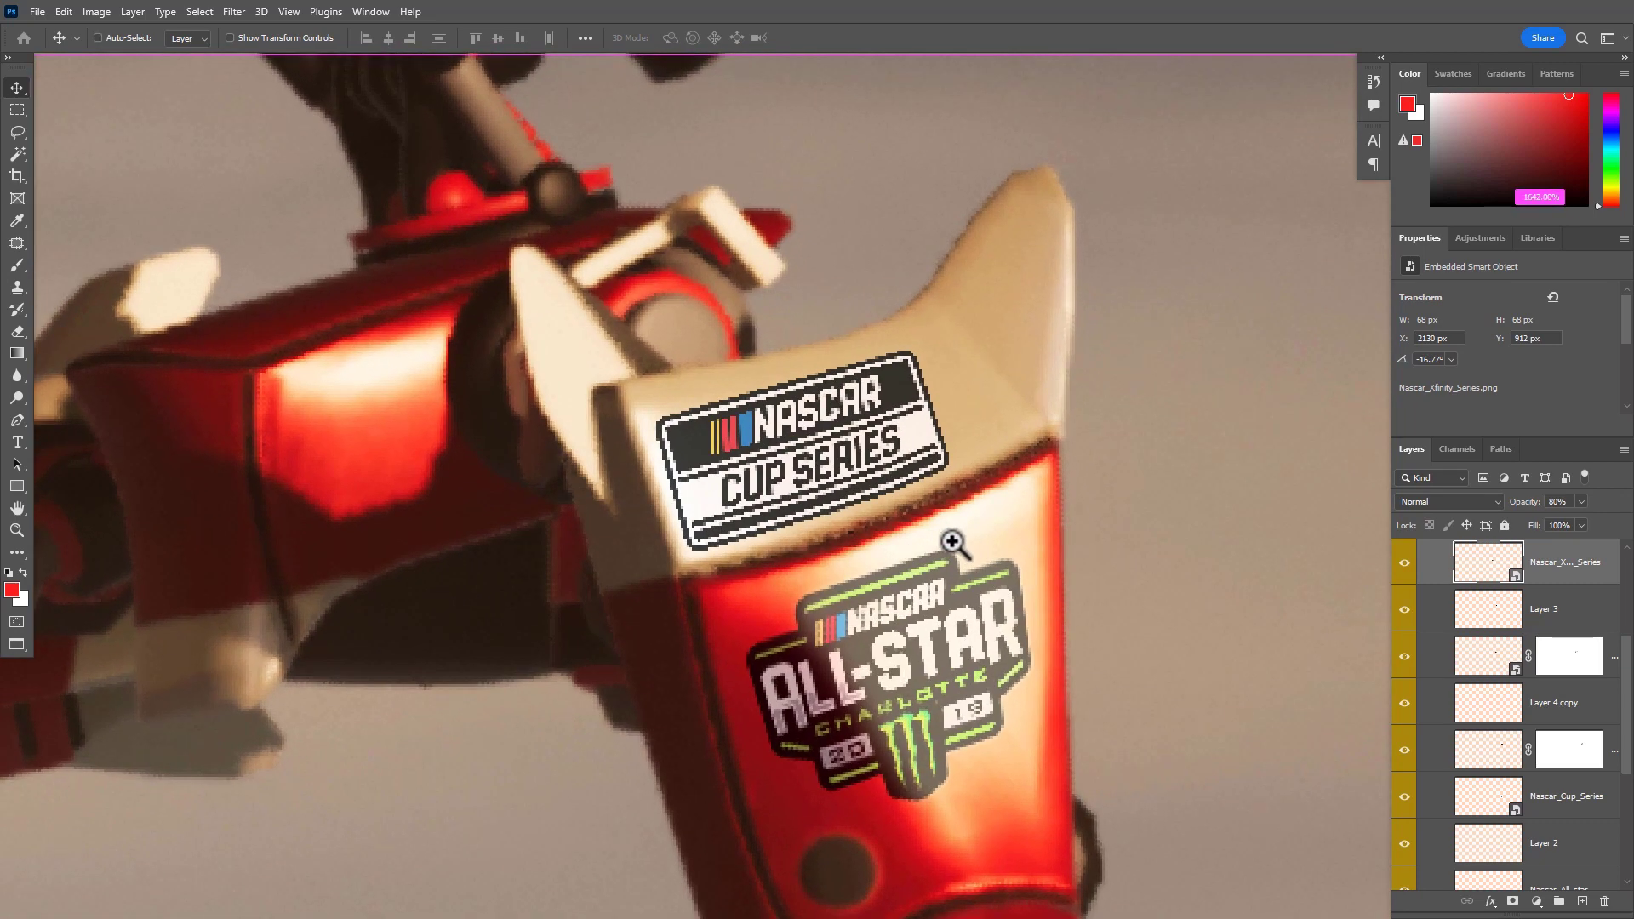
Adjust the tilt of the NASCAR Cup Series logo to -18.96° so it fits the cream leg panel
drag(875, 450, 1051, 706)
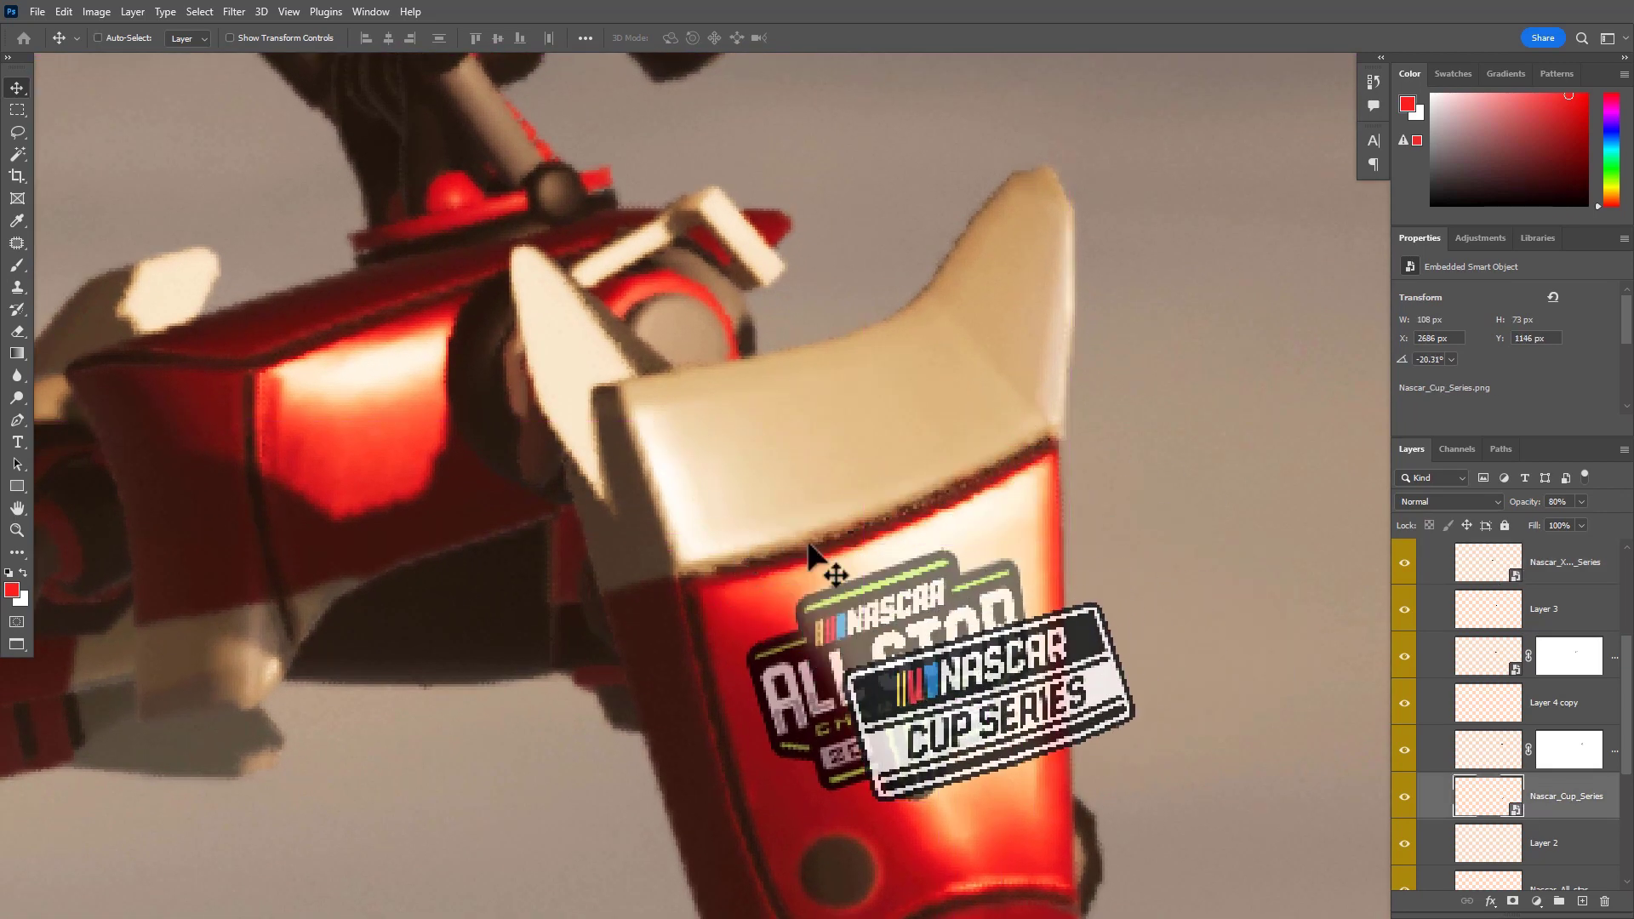
key(ctrl+z)
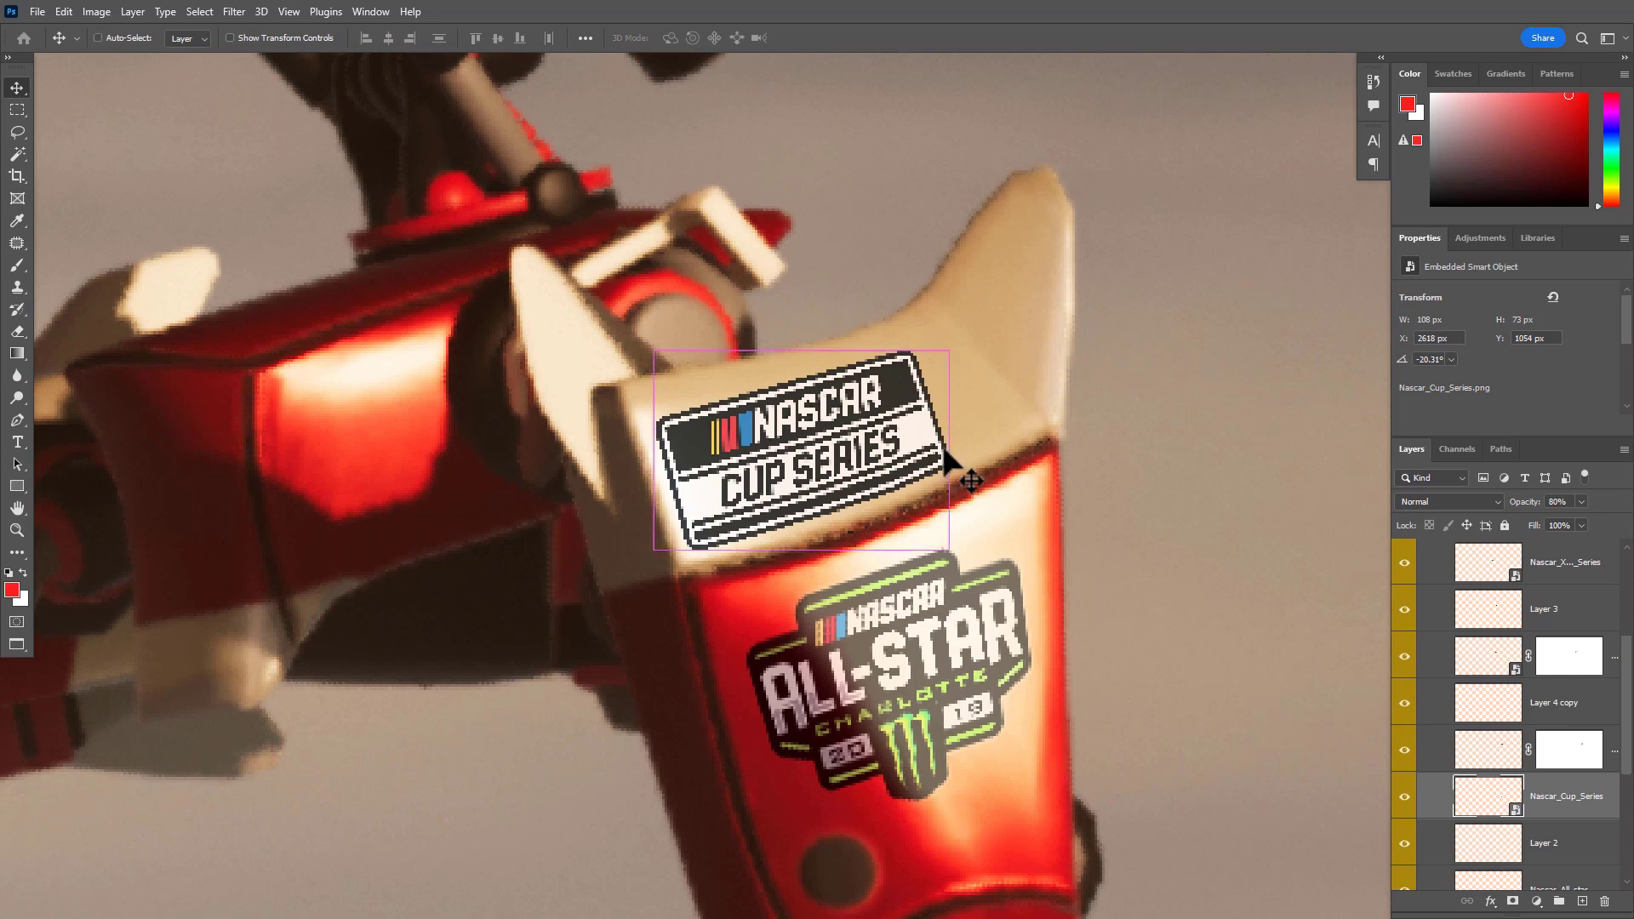
key(ctrl+t)
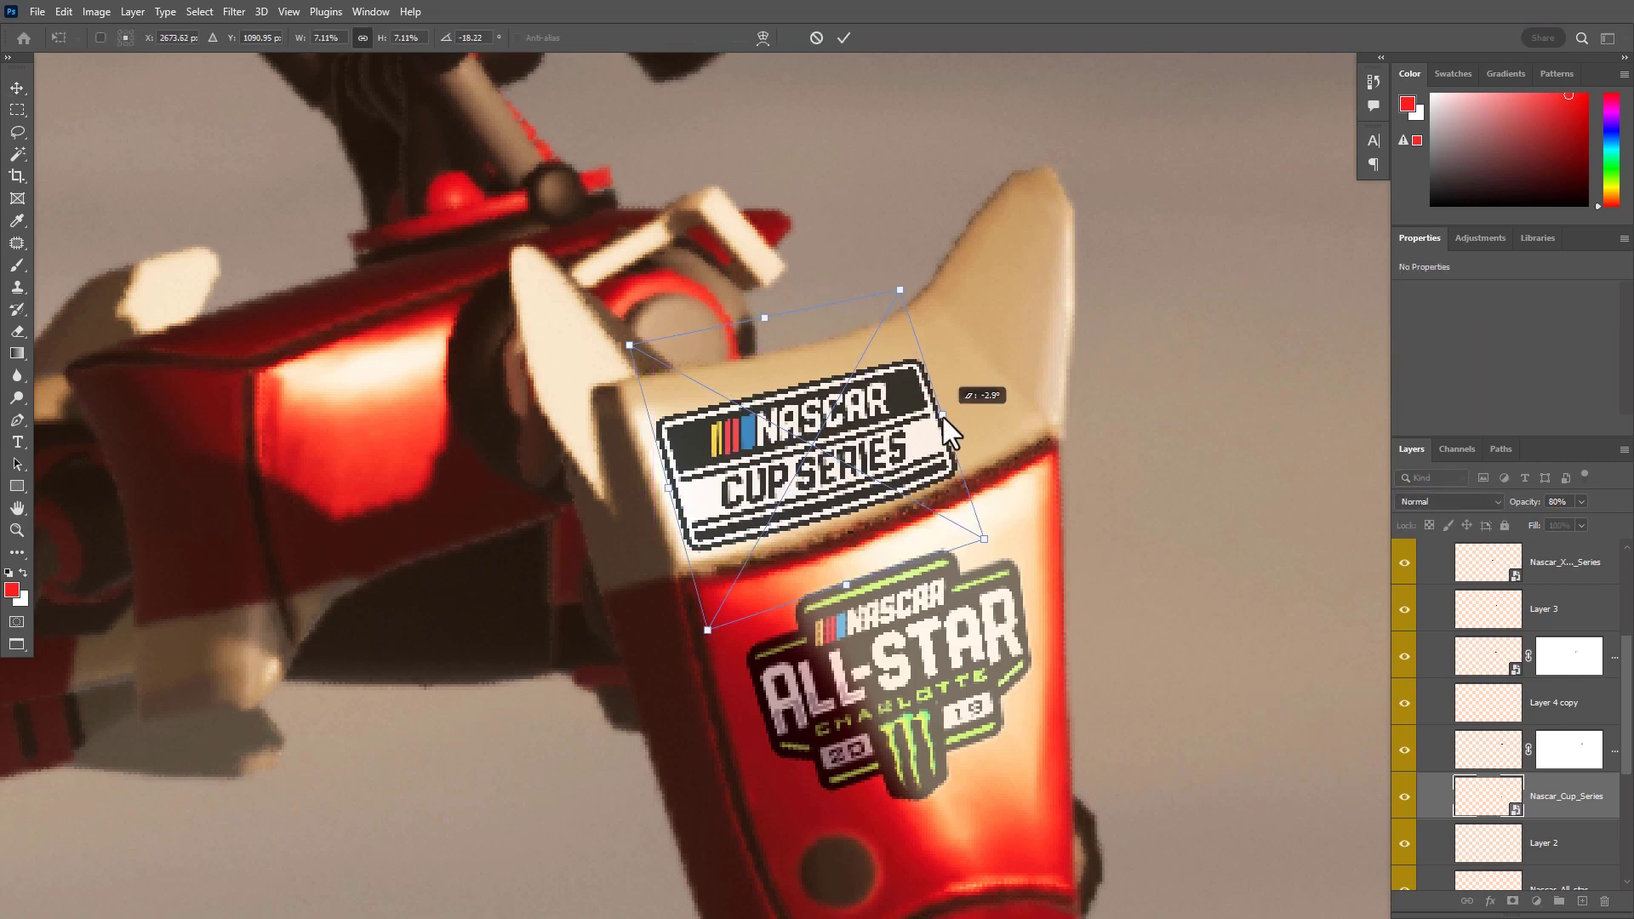
key(Return)
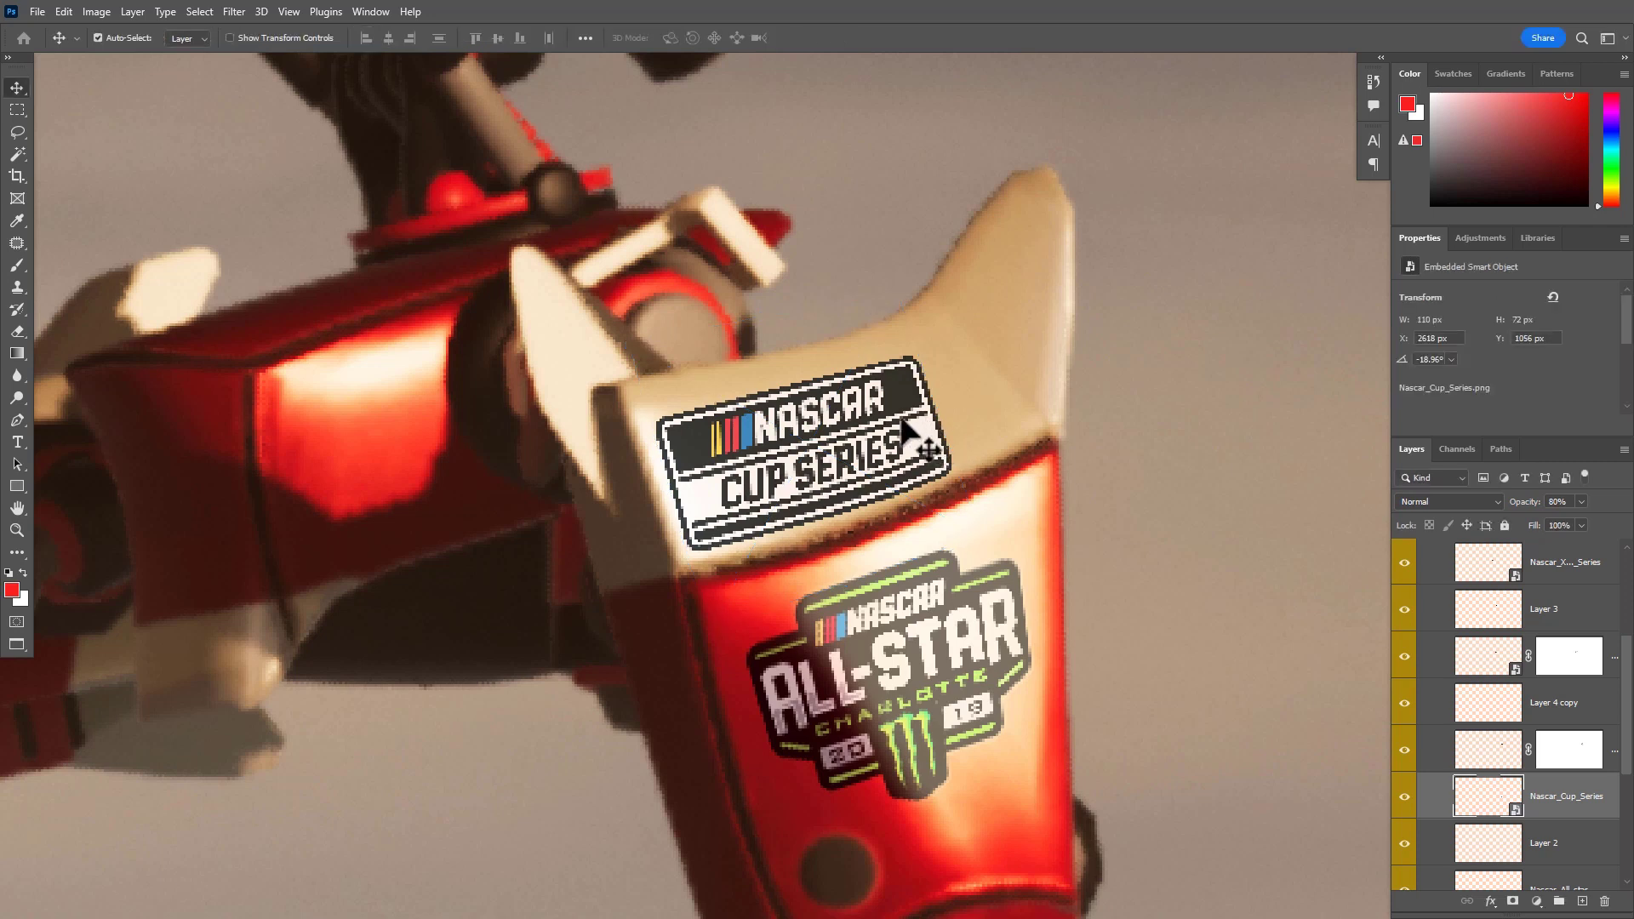
Create a new layer above the NASCAR Cup Series logo and load the logo's outline as a selection
click(1582, 901)
drag(1488, 842, 1485, 851)
ctrl+click(1489, 847)
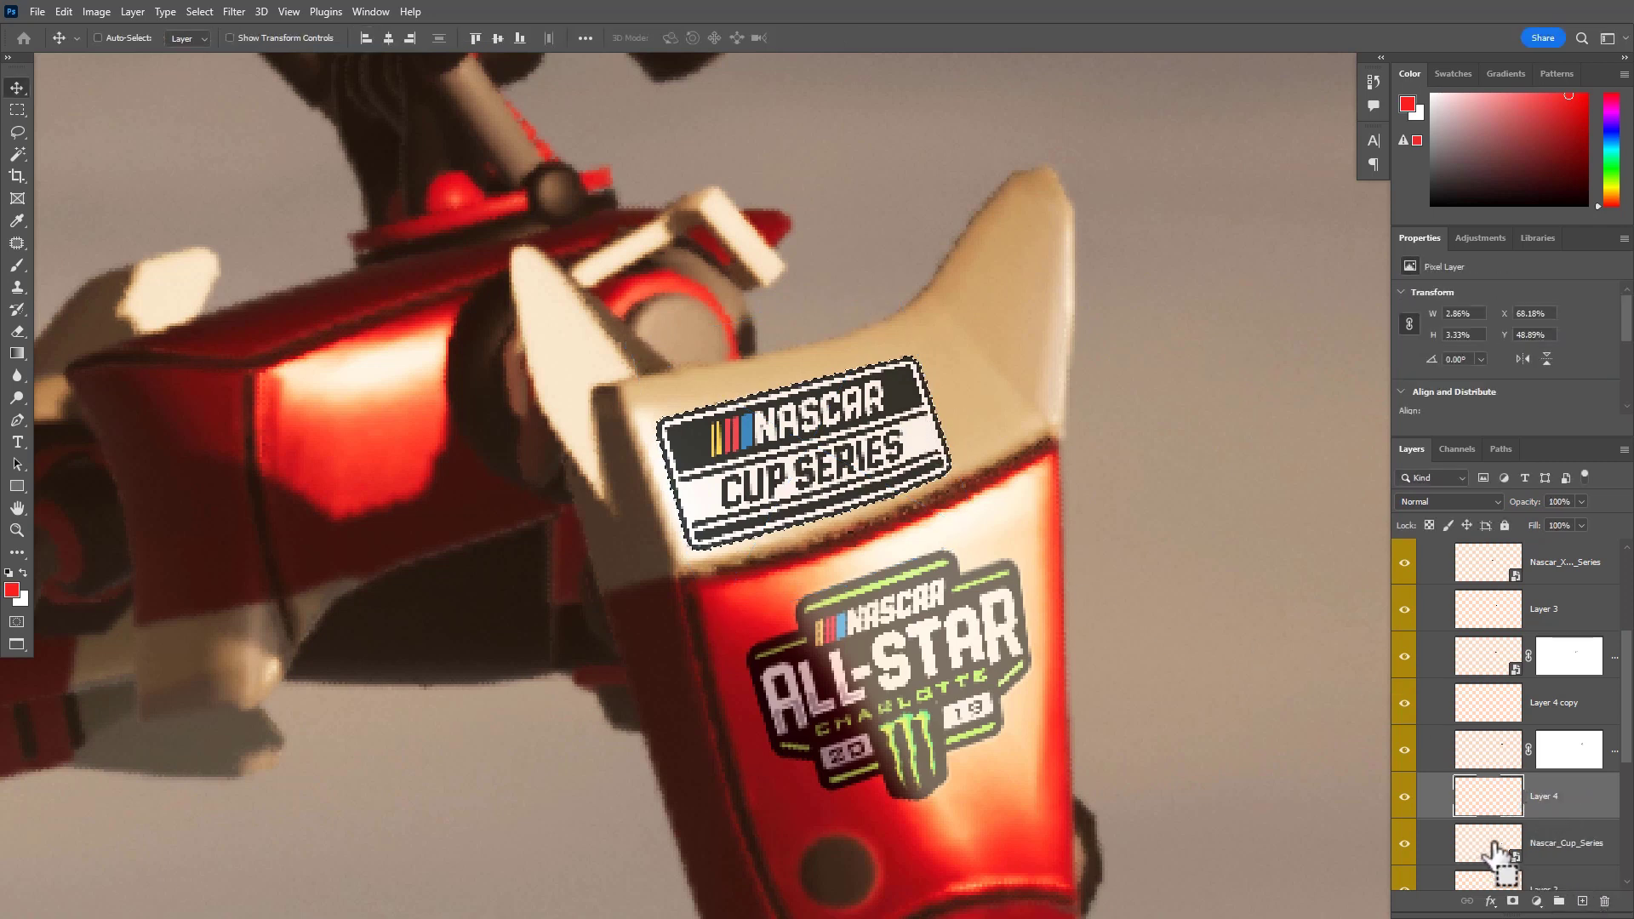
Paint a cream highlight sampled from the panel over the logo's left edge with the Hard Round Pressure Opacity and Flow brush at 40% opacity
key(b)
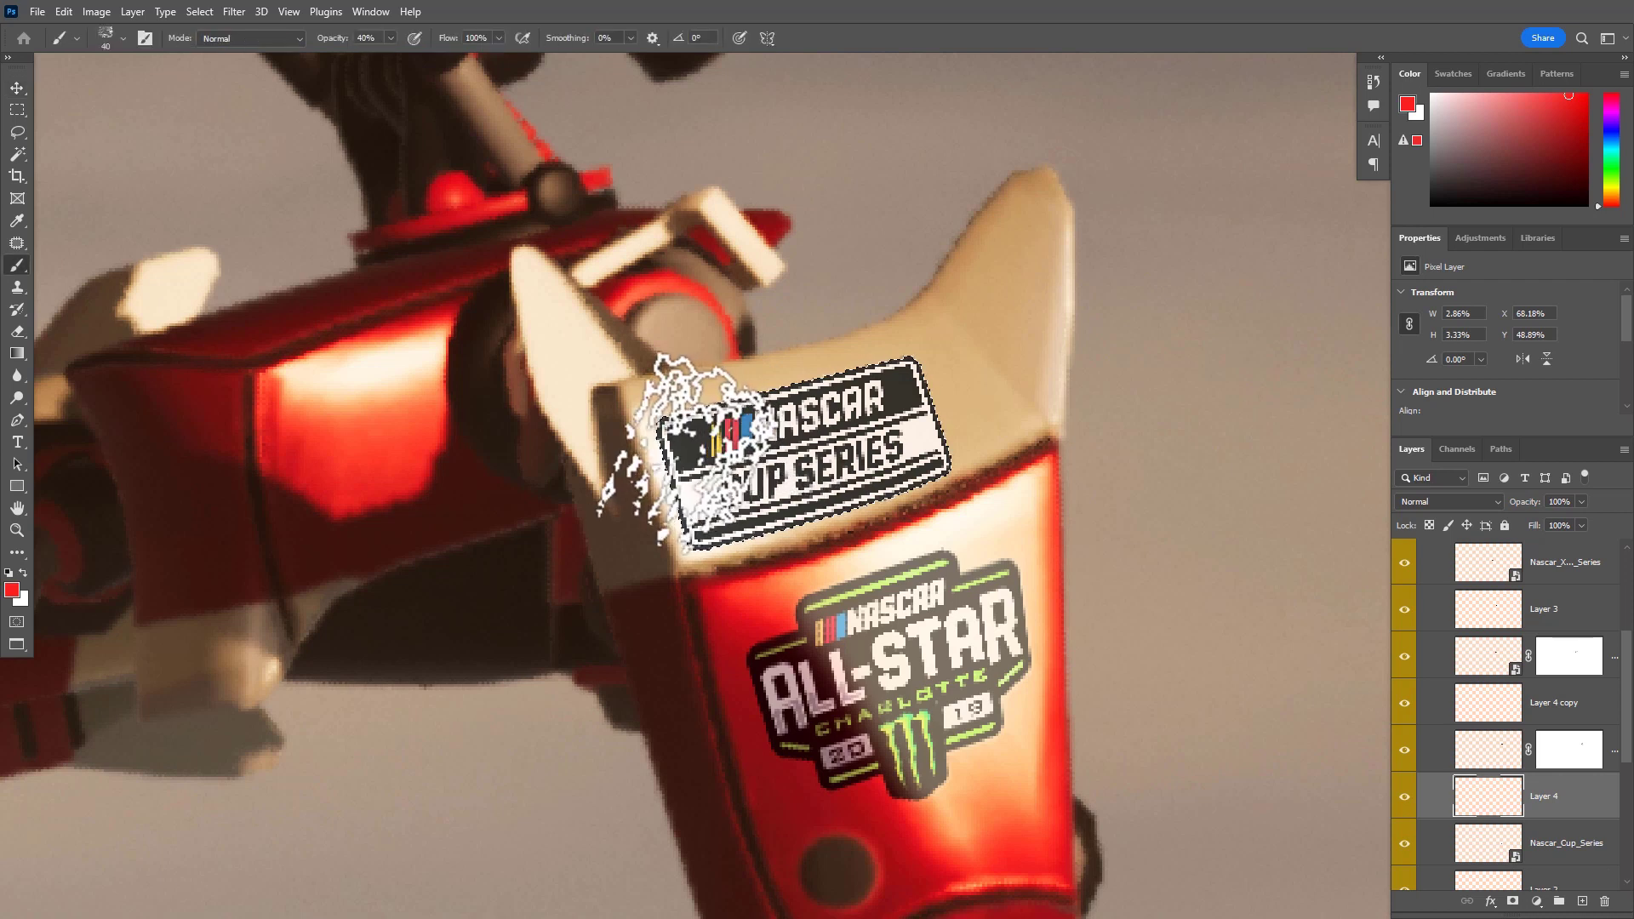
right_click(756, 467)
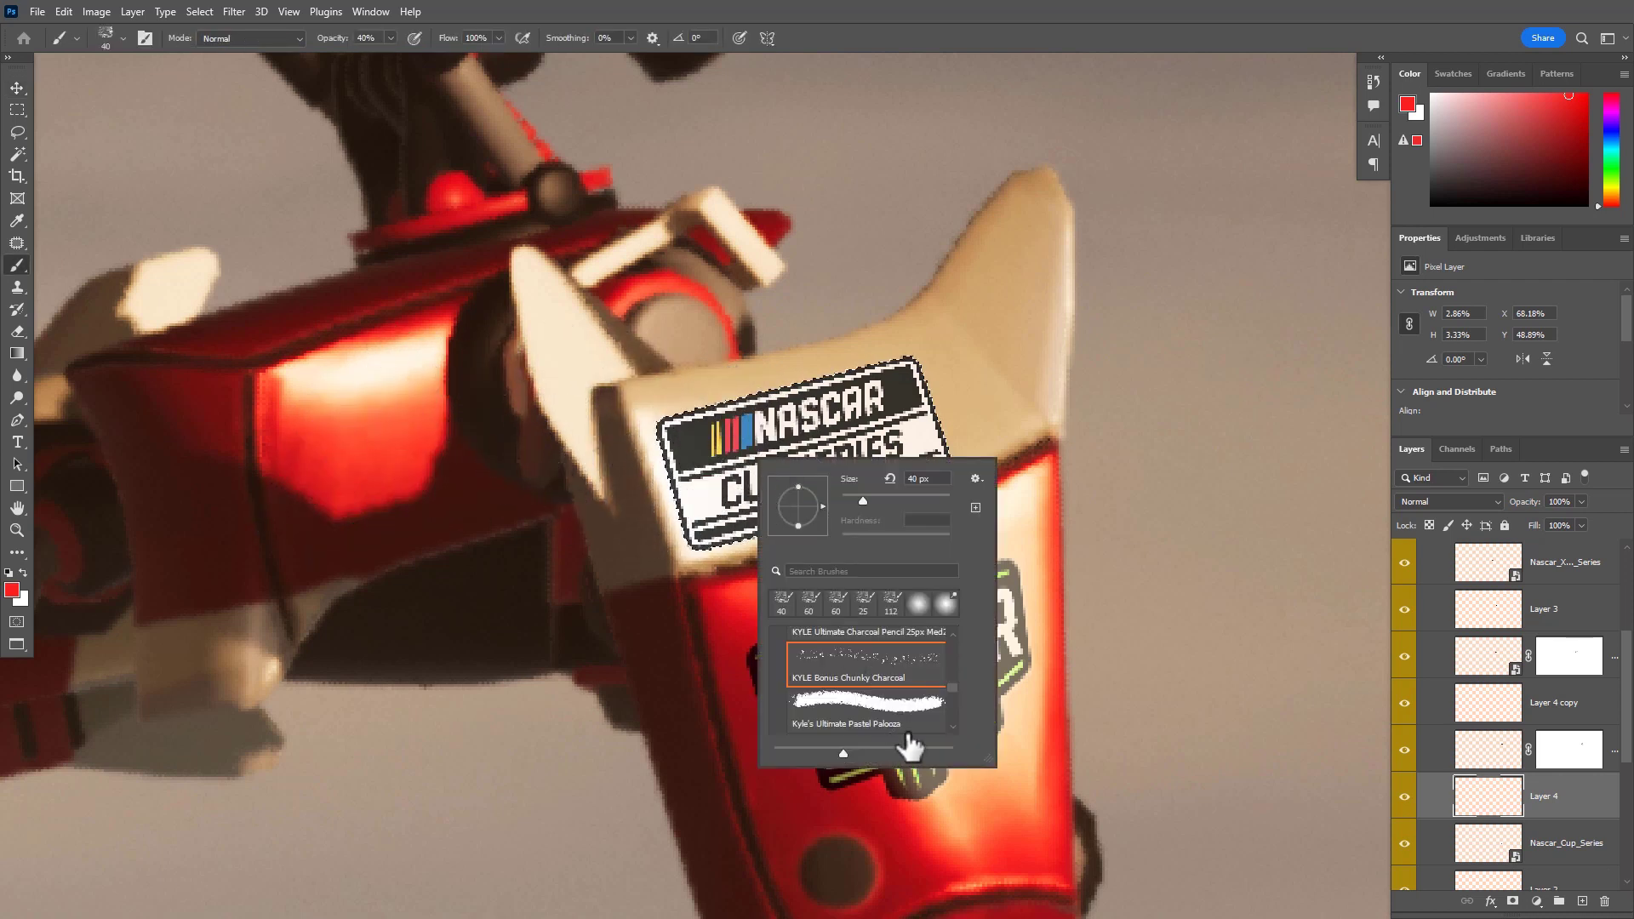
scroll(908, 686, up, 8)
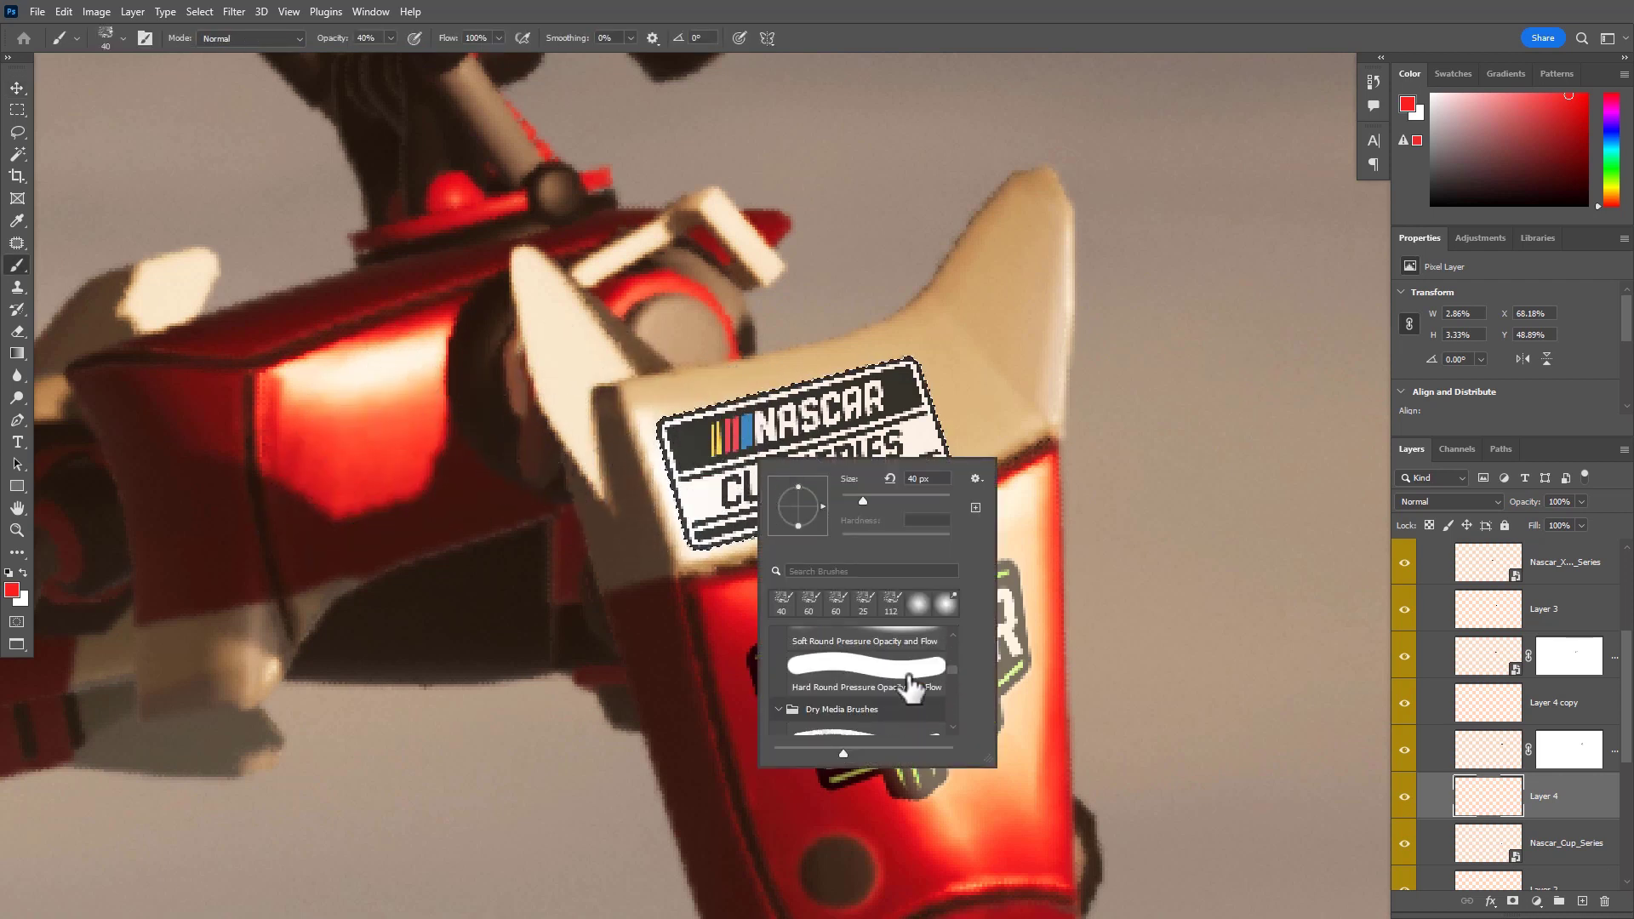
double_click(885, 667)
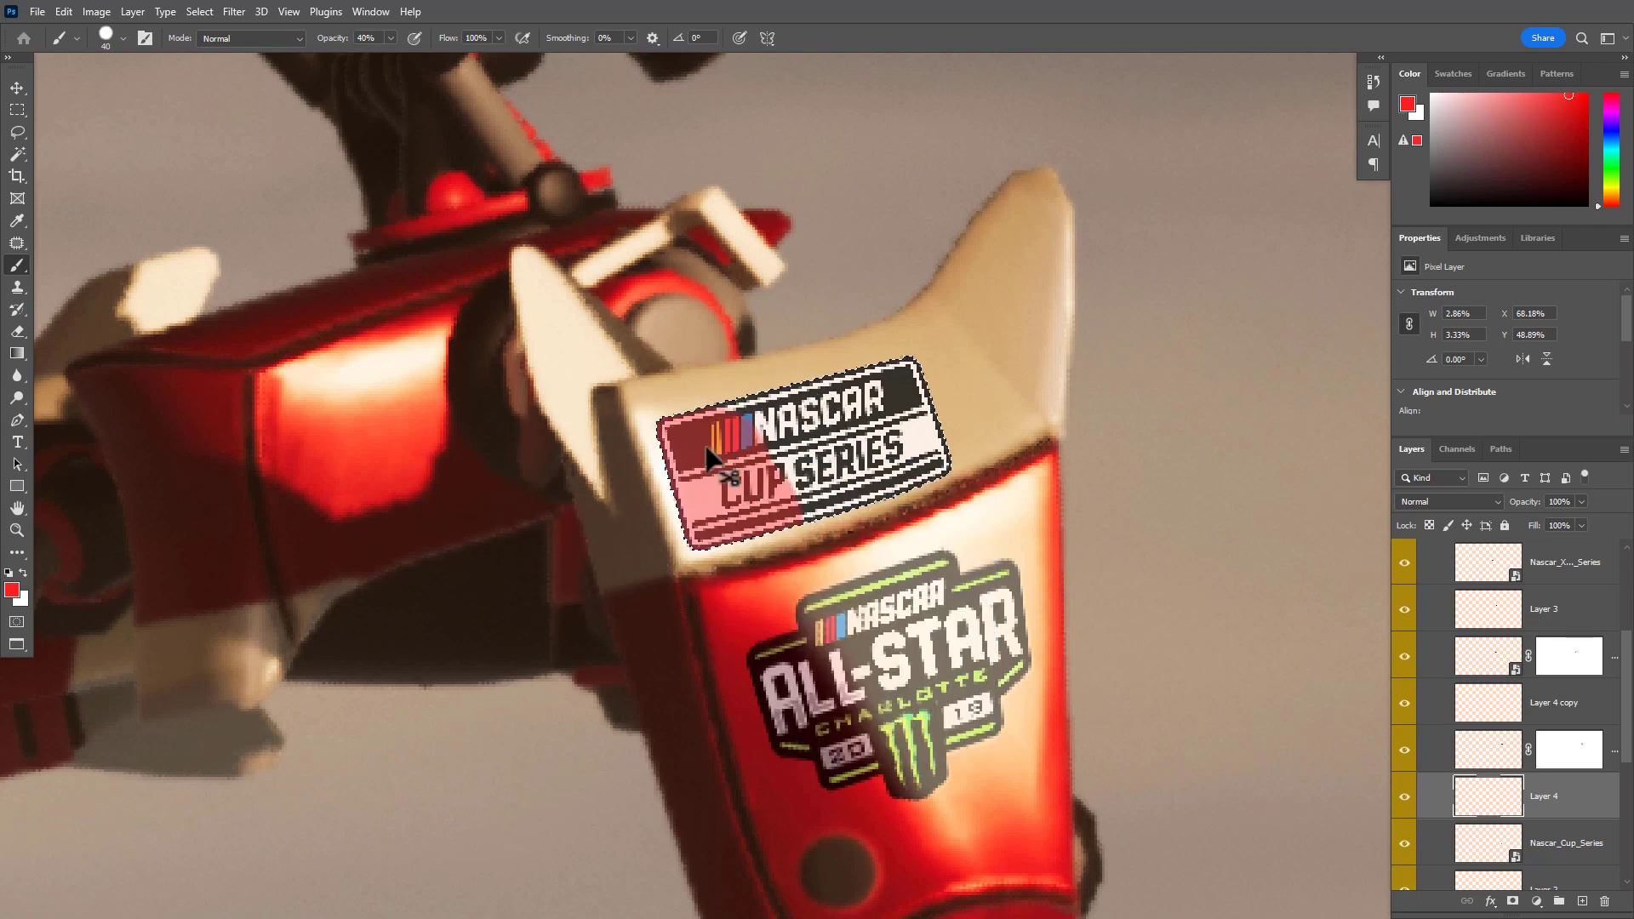
alt+click(652, 422)
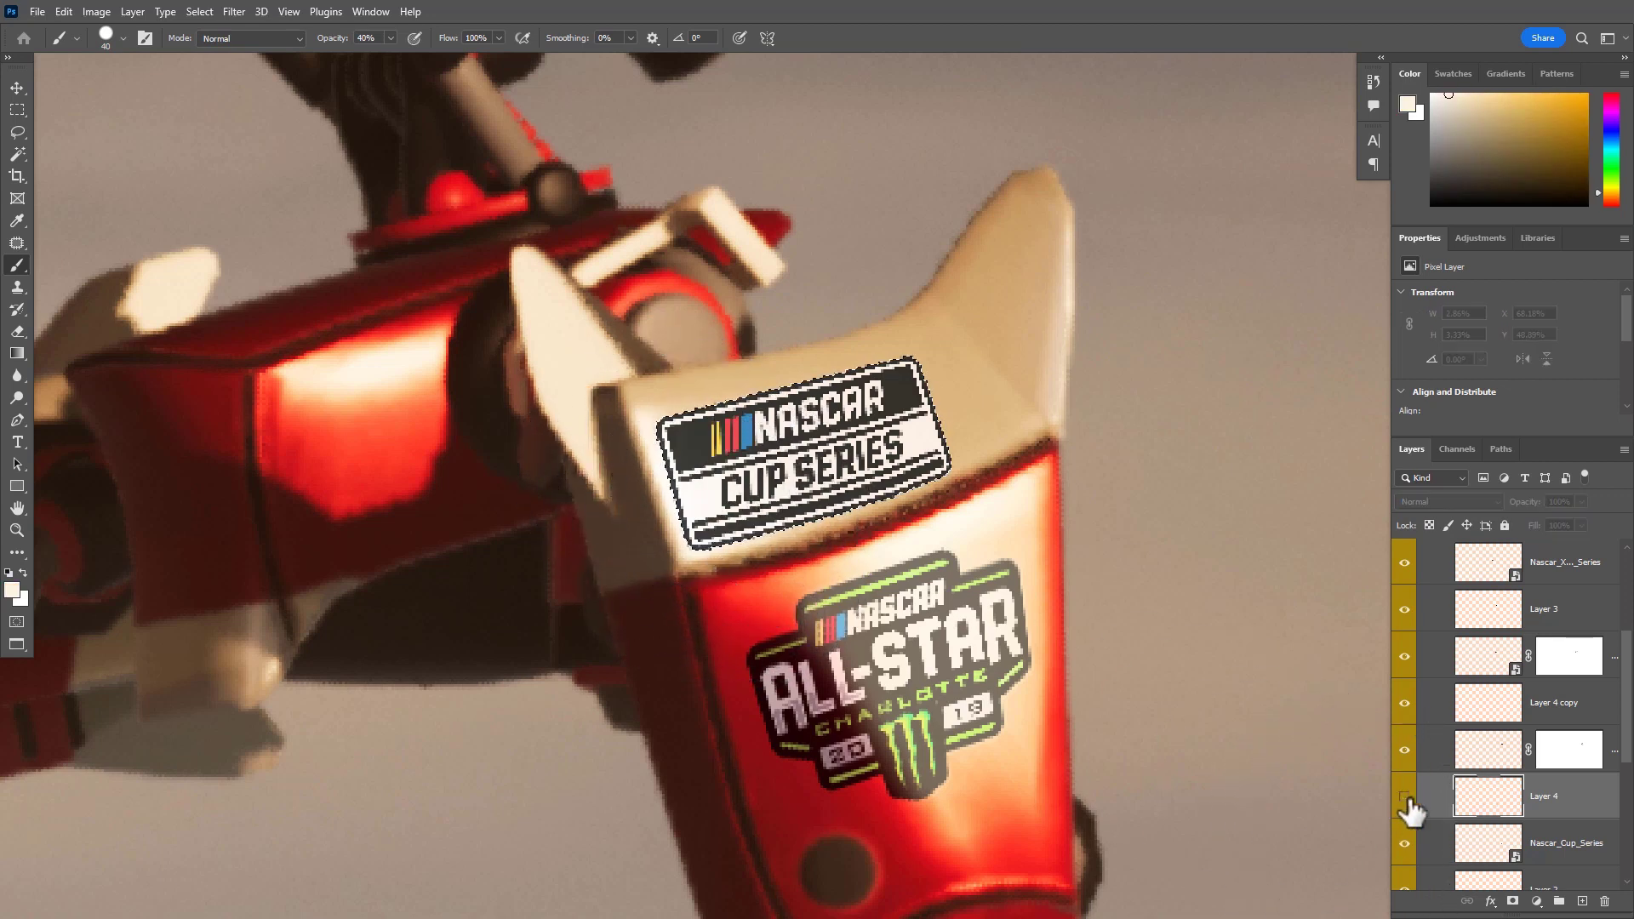
Inspect the painted highlight with the Cup Series logo hidden, and try the highlight layer at 40% opacity against the whole robot
click(1404, 844)
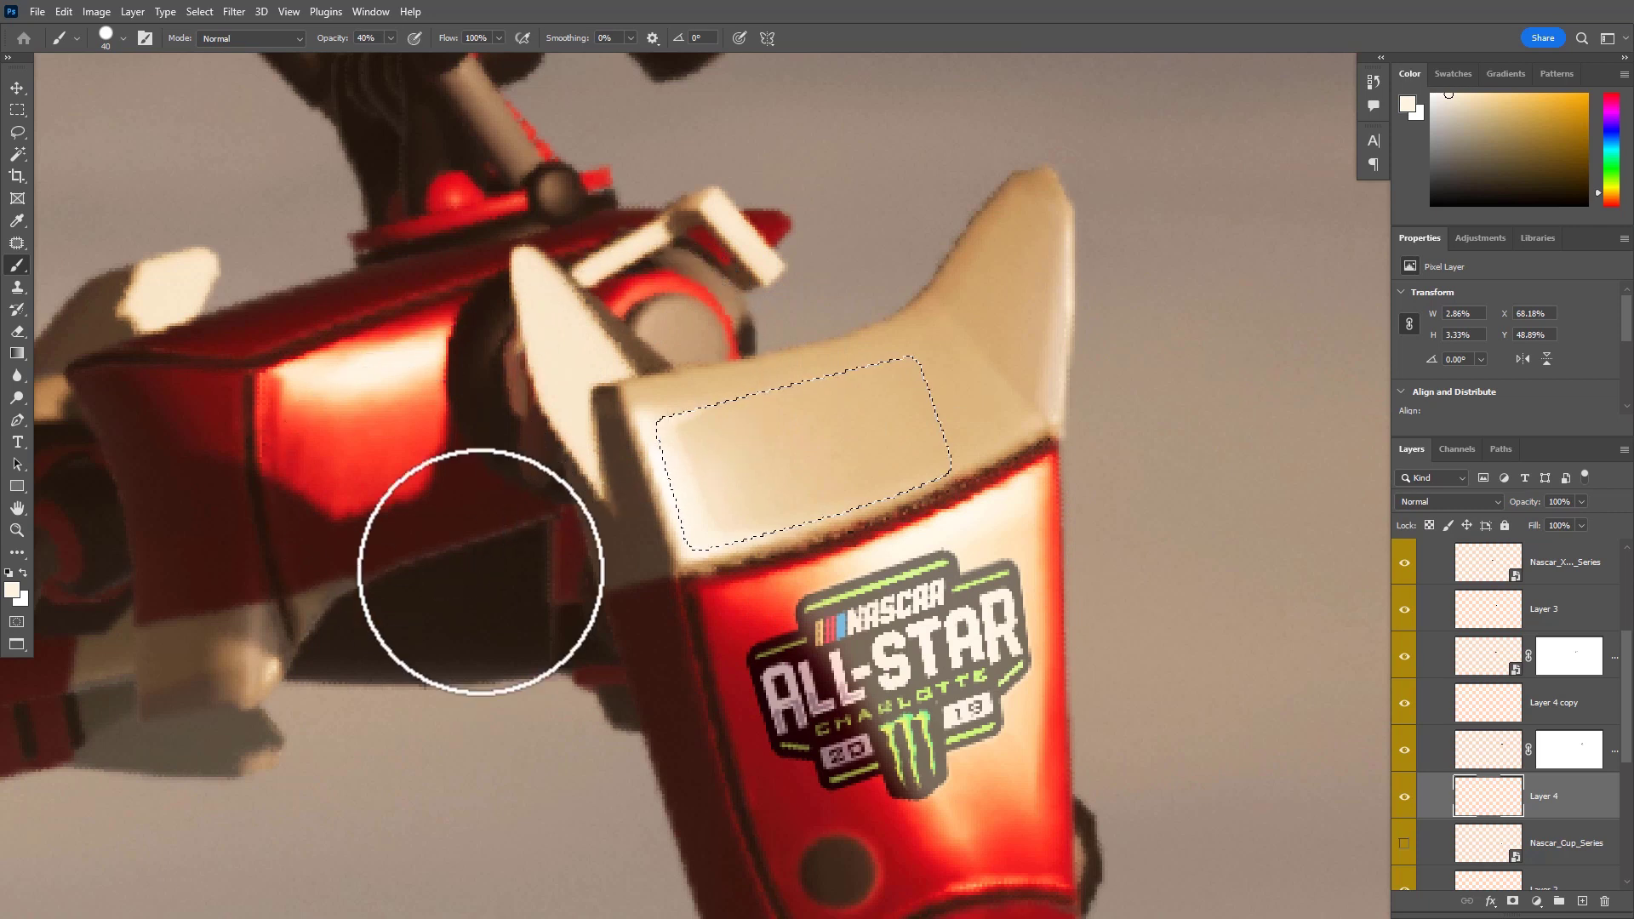
click(1404, 843)
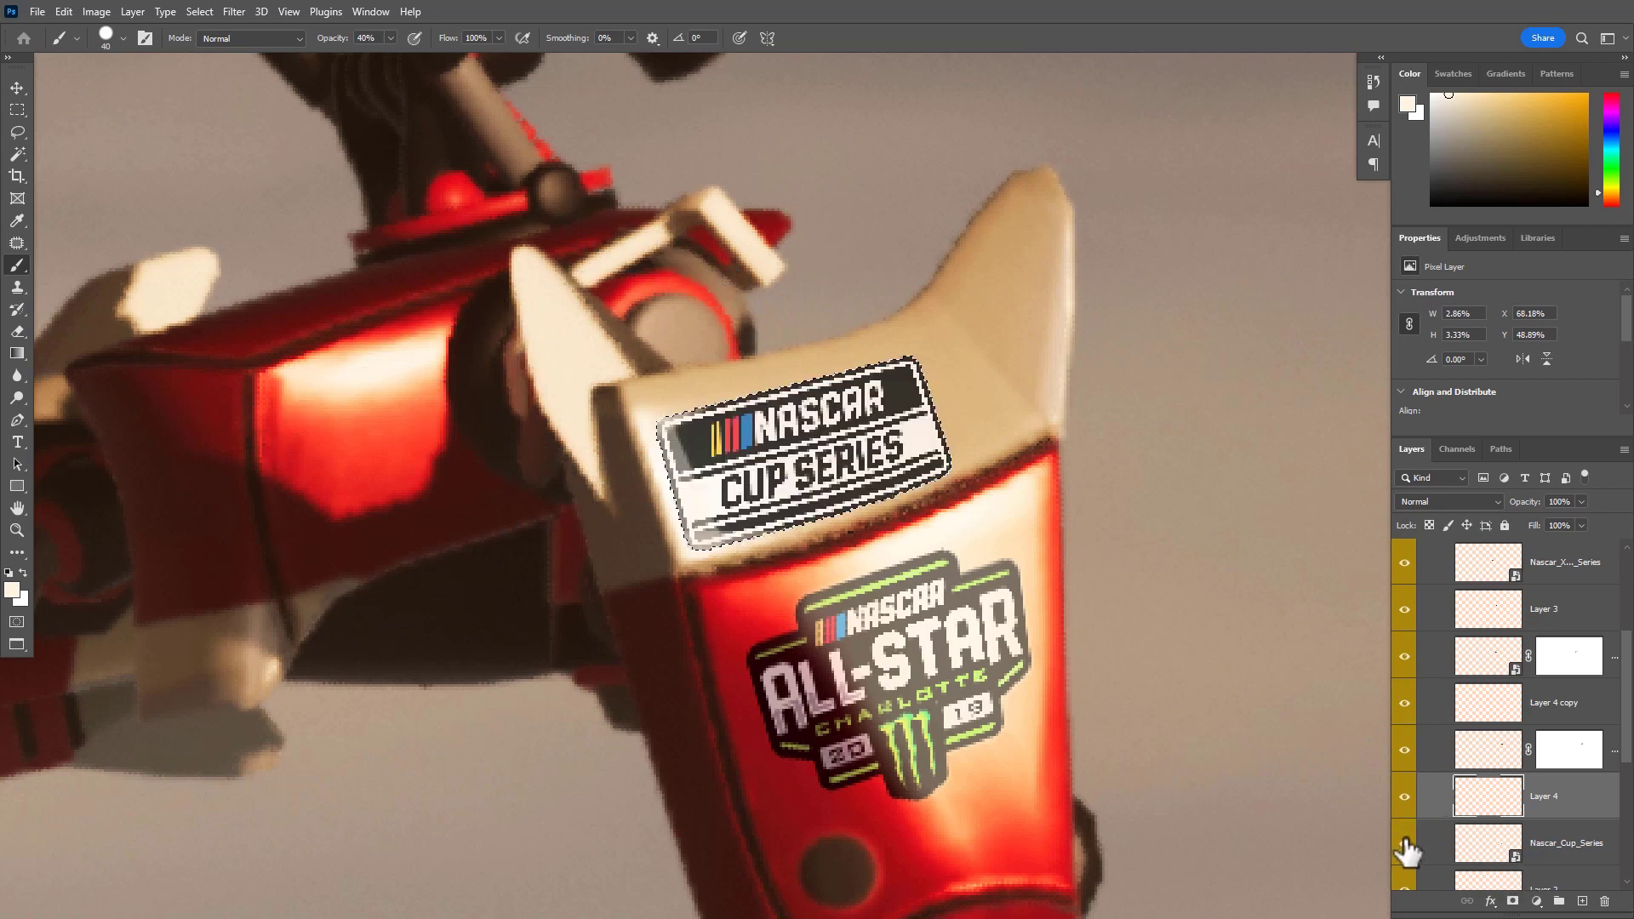
key(v)
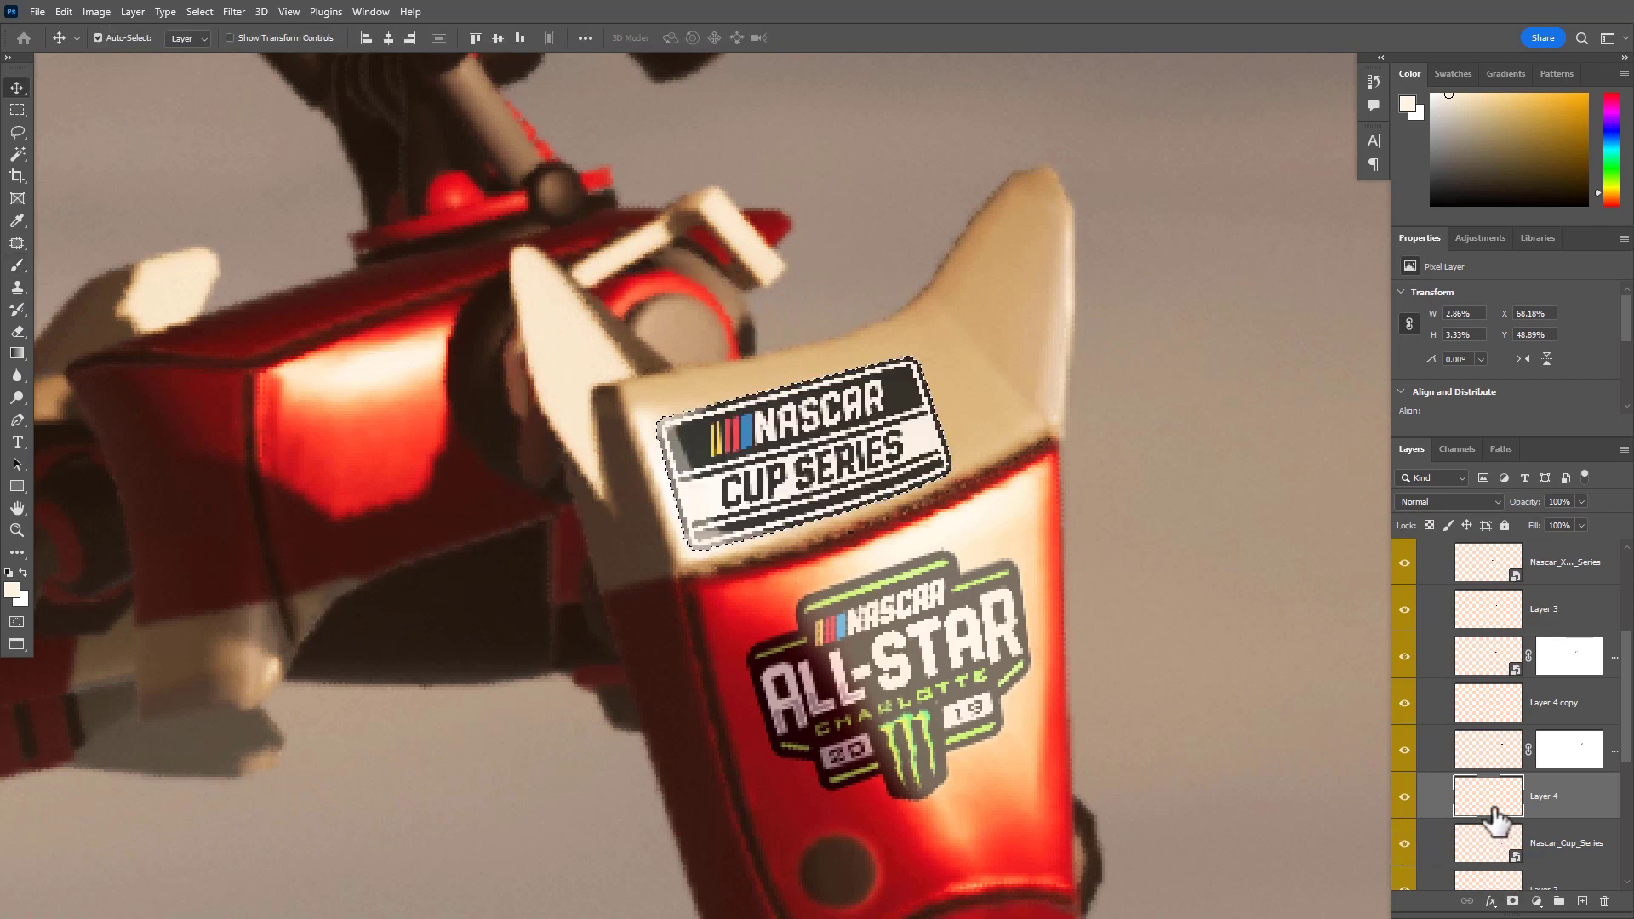
drag(791, 459, 810, 455)
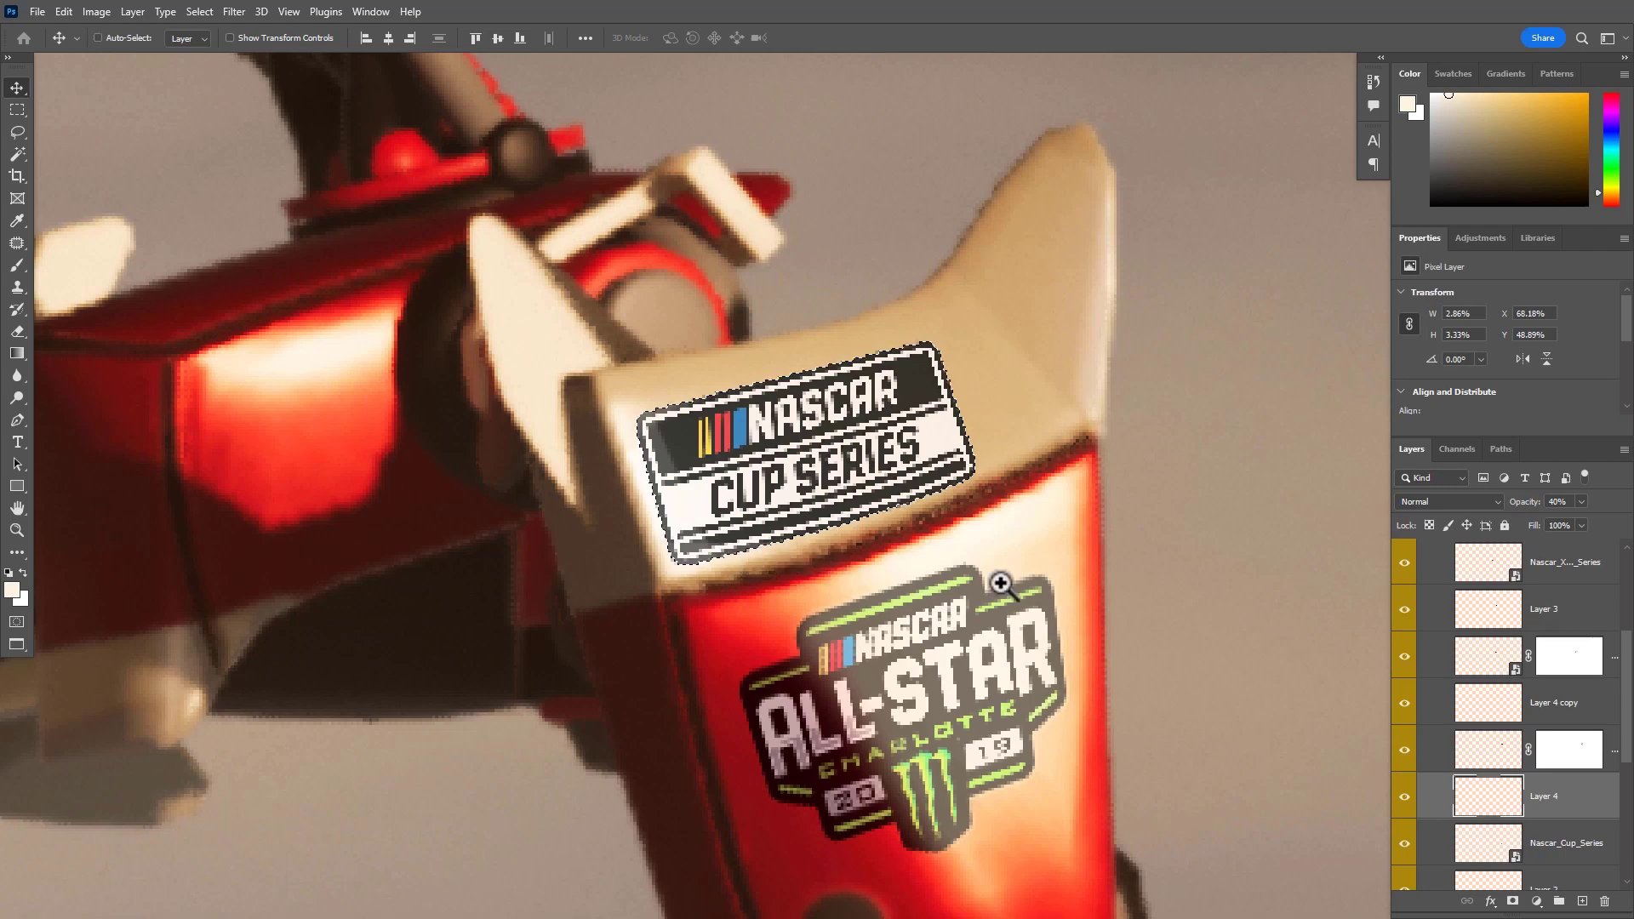
key(ctrl+0)
mouse_move(990, 618)
mouse_down()
mouse_move(1027, 627)
mouse_move(1003, 628)
mouse_up()
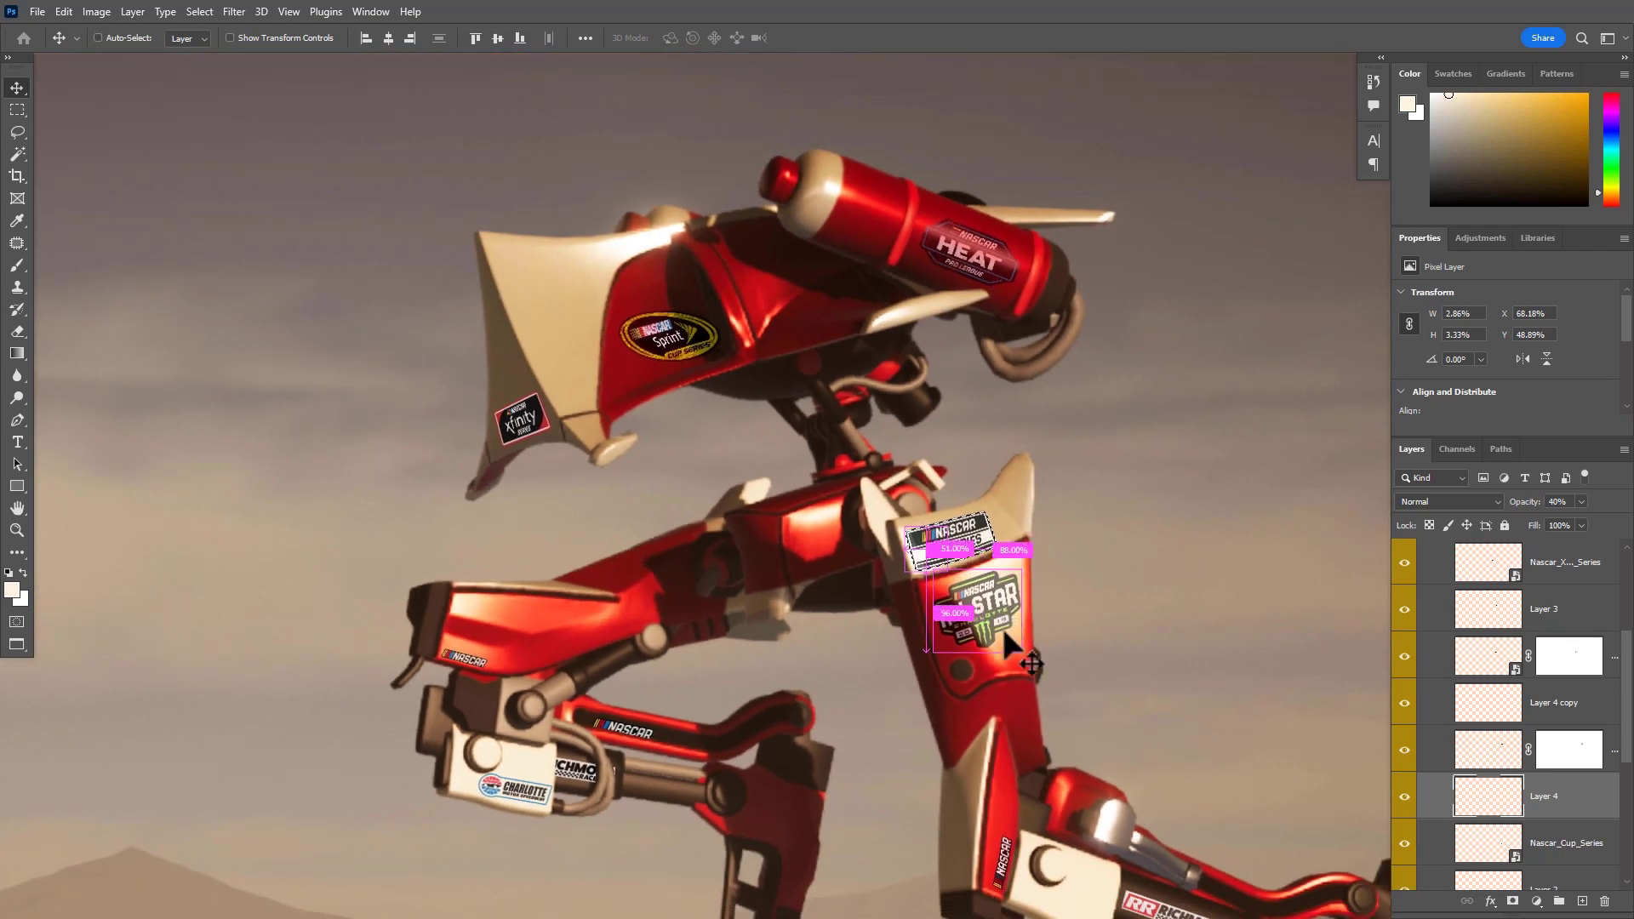
drag(1142, 634, 1101, 566)
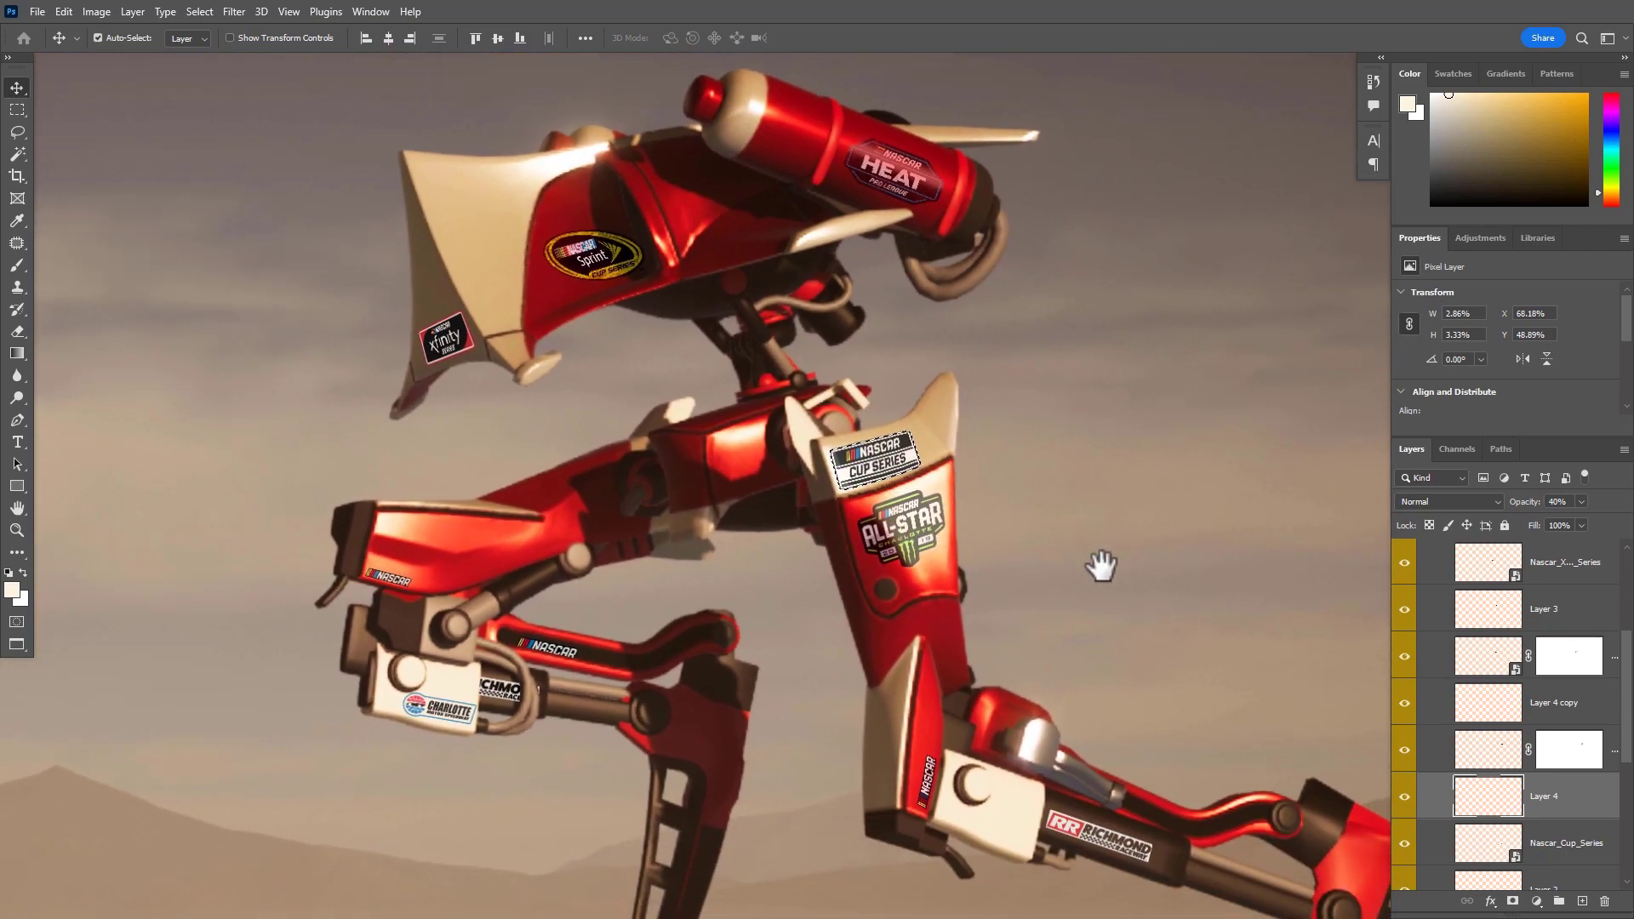
Compare the Cup Series logo with and without its highlight, and try the highlight layer at 80% opacity
click(1405, 798)
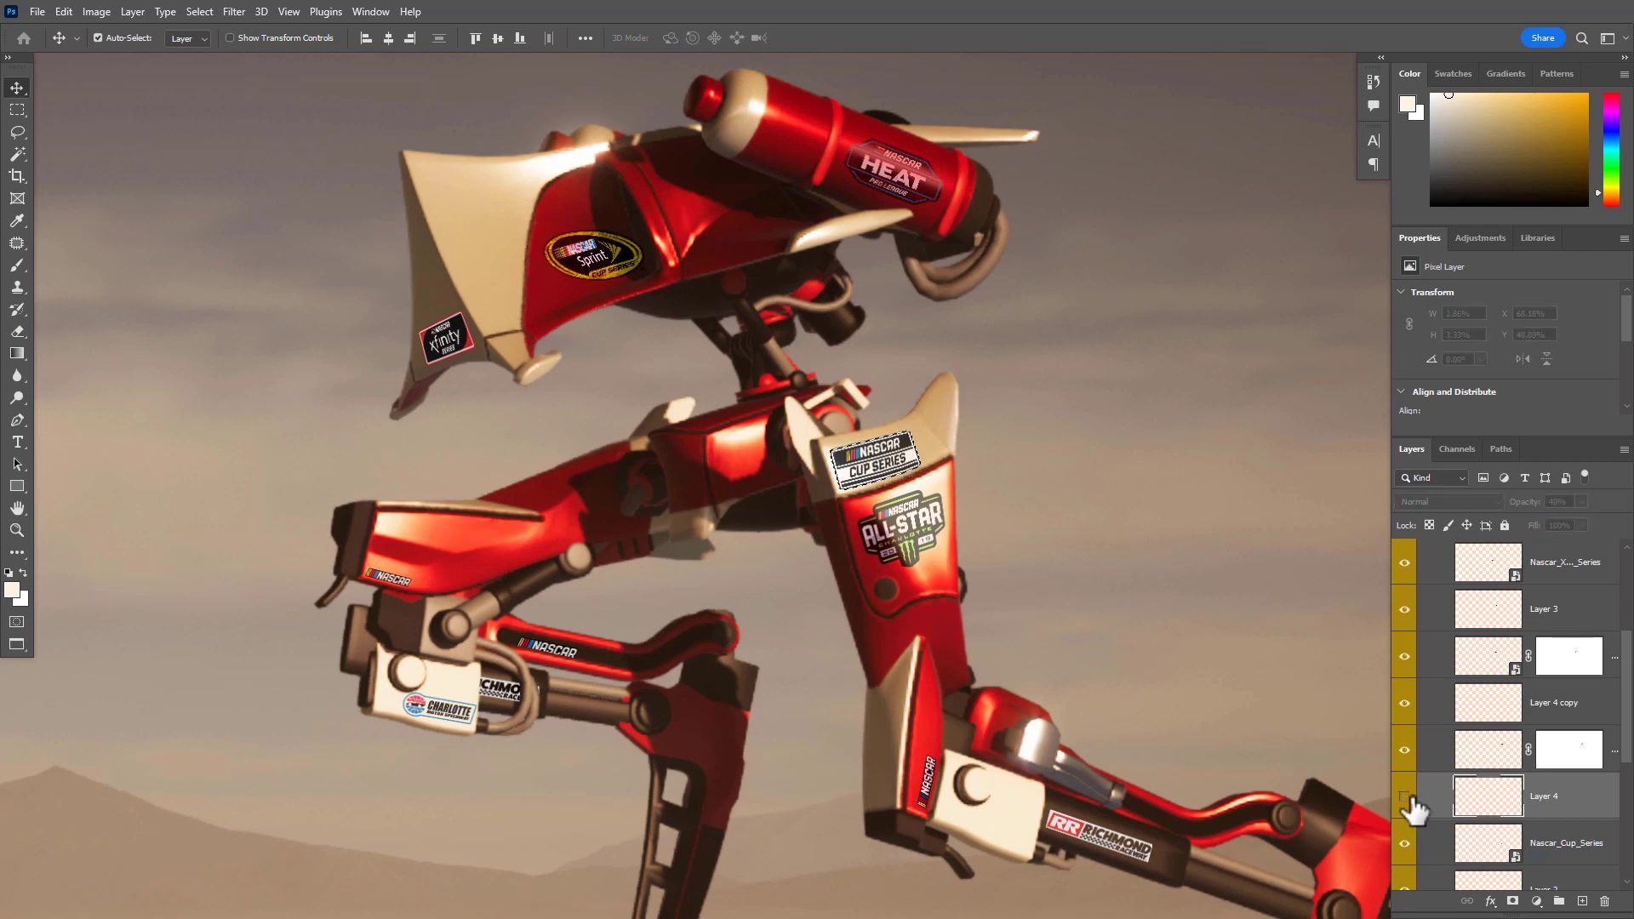
scroll(1024, 474, up, 6)
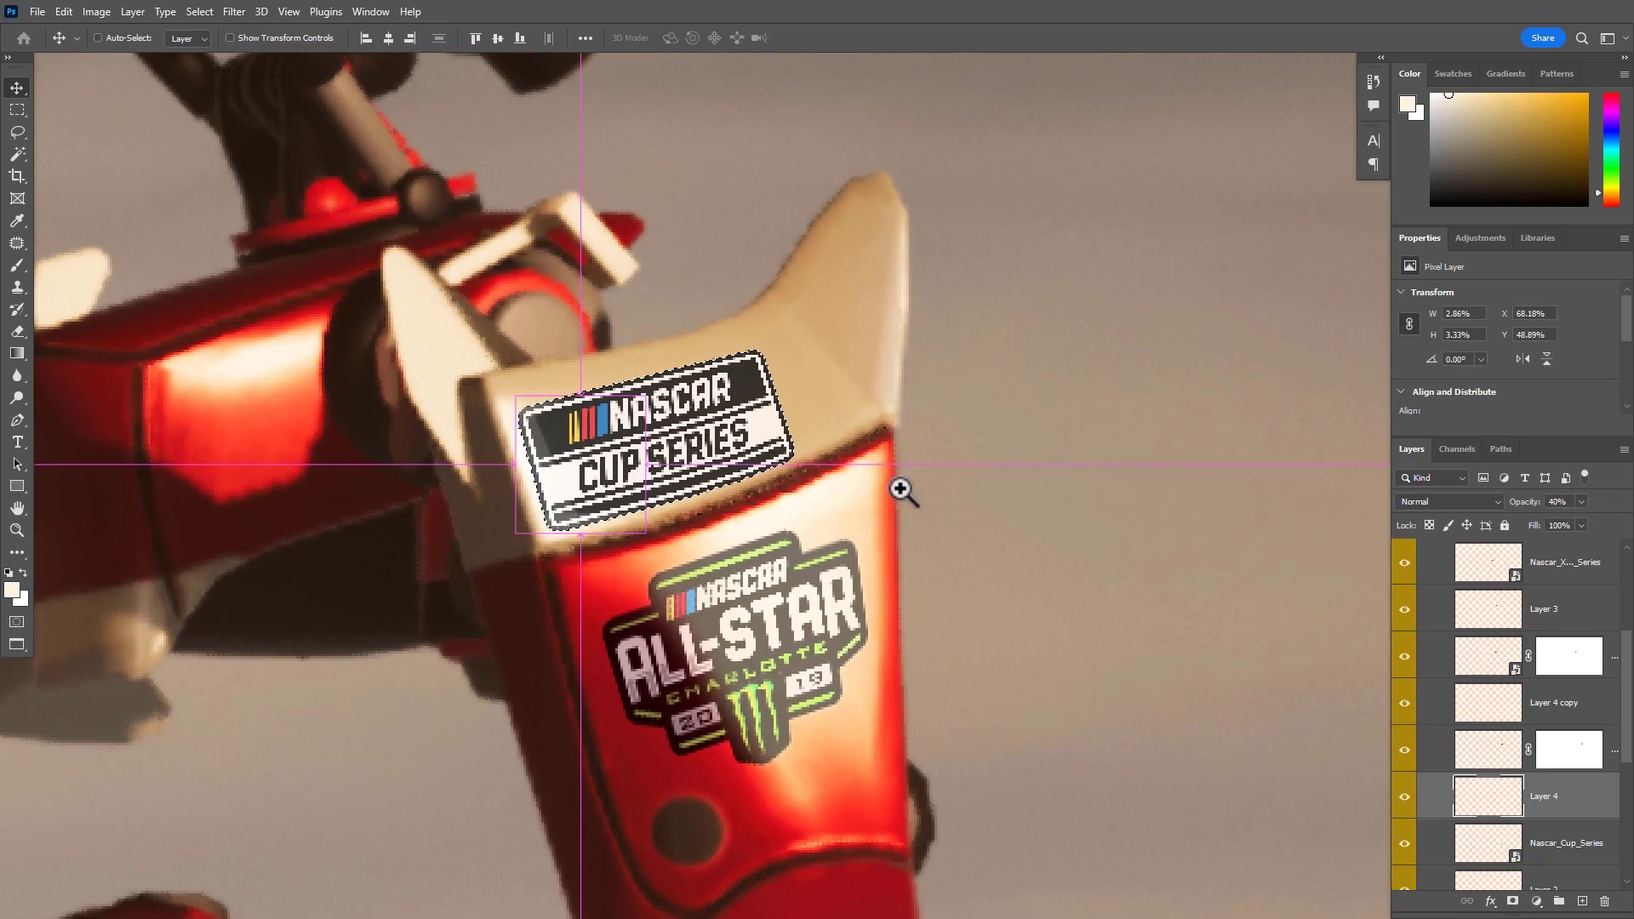
drag(901, 489, 1073, 527)
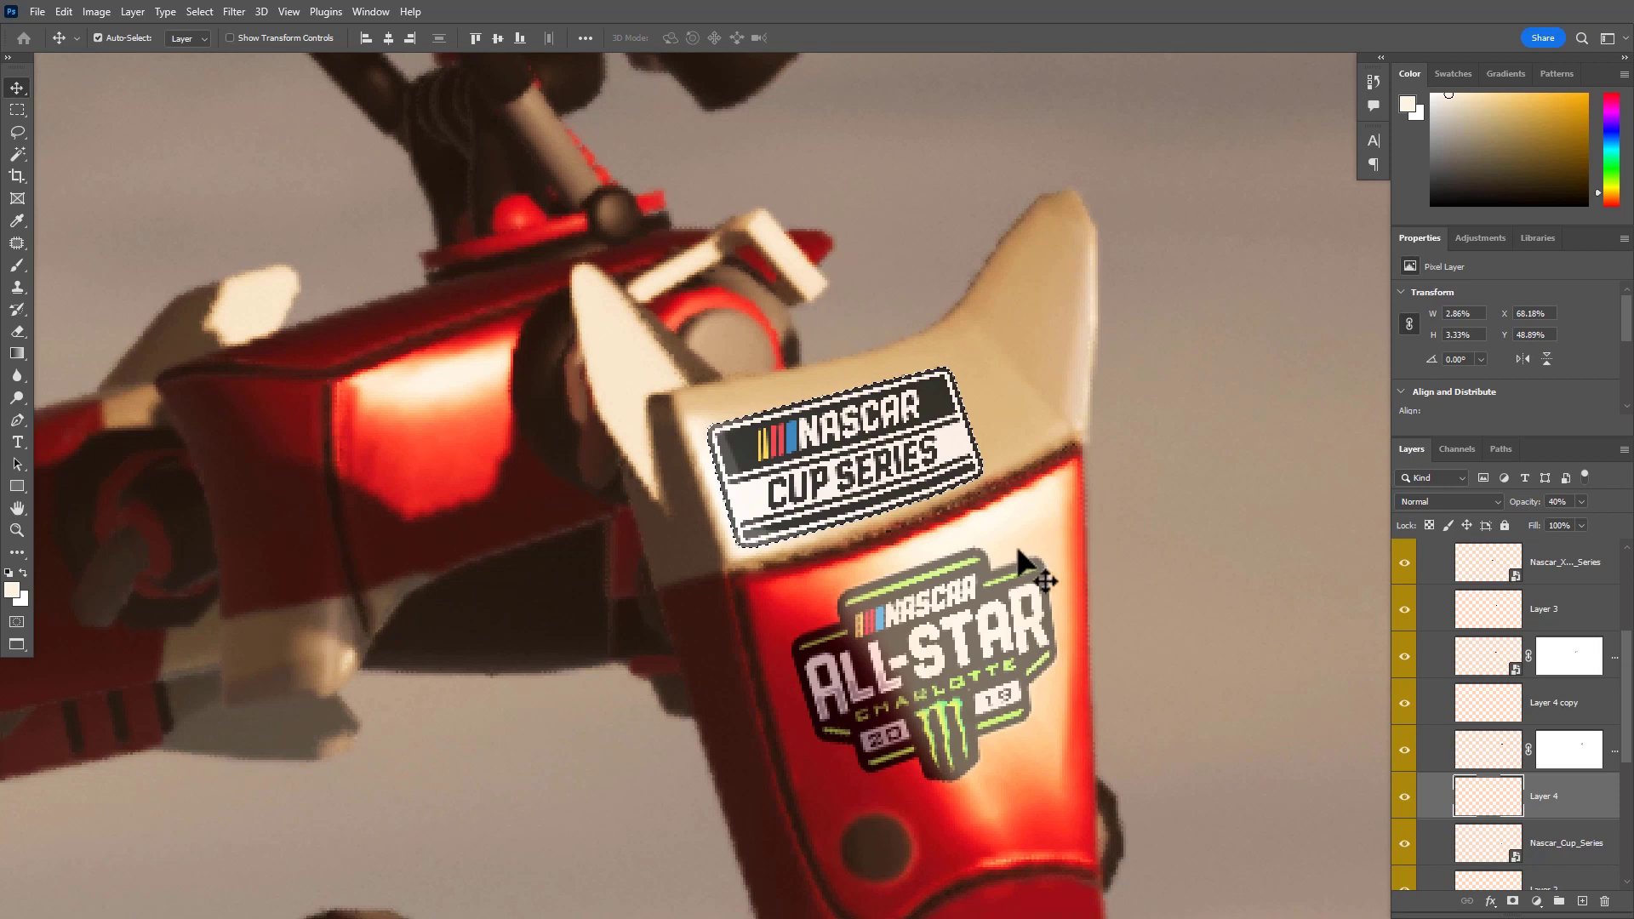
key(8)
drag(1012, 600, 912, 625)
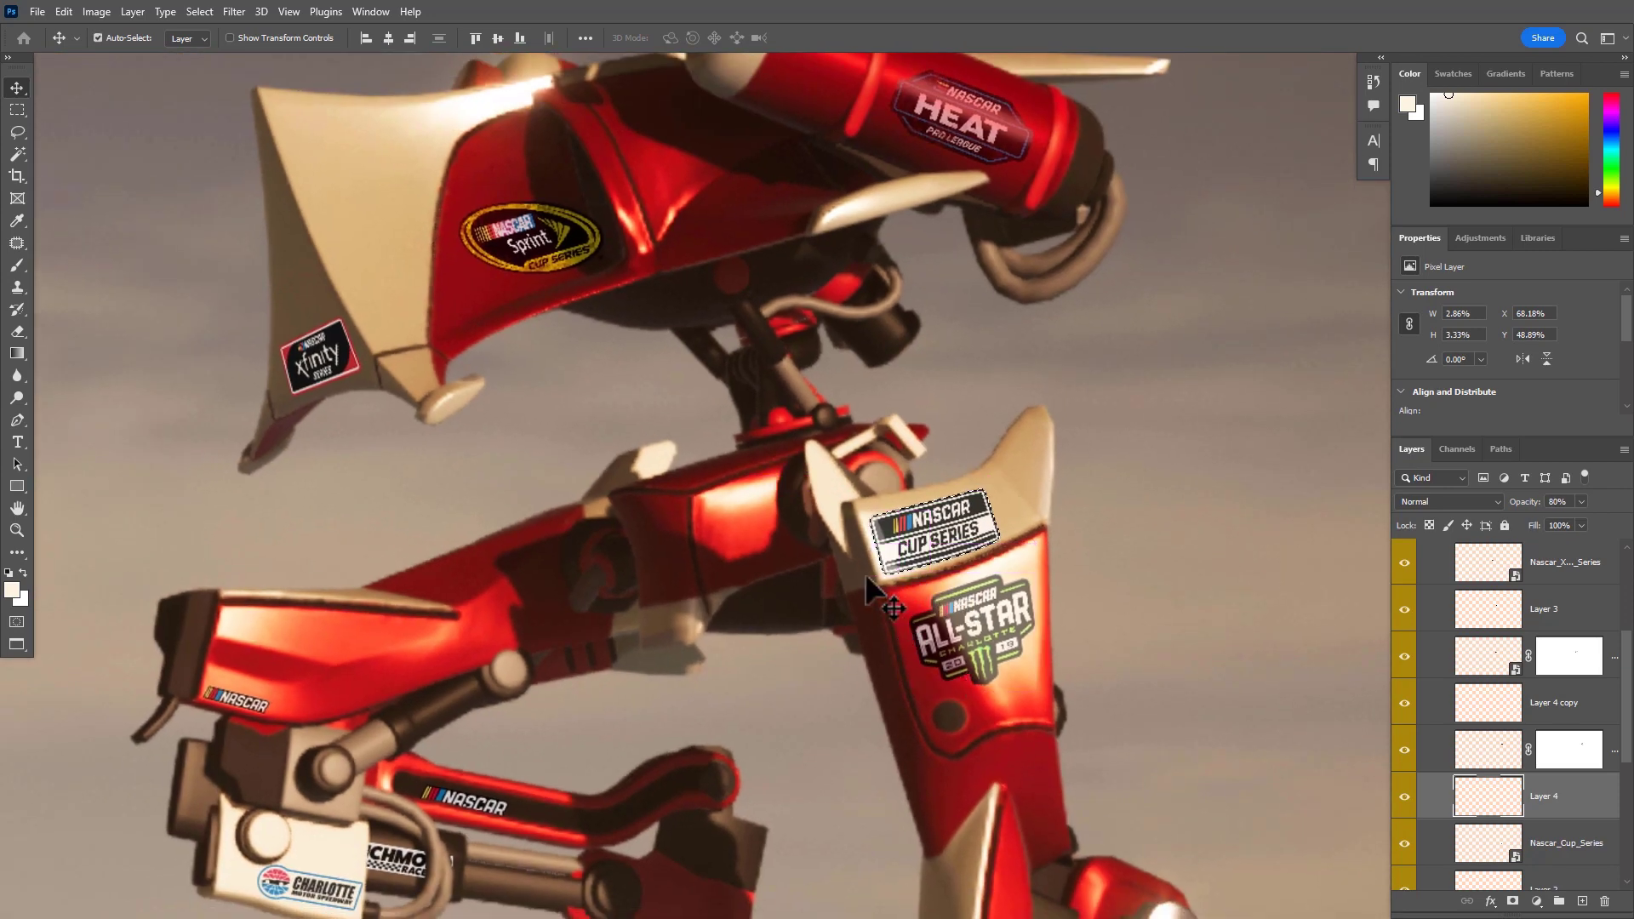
scroll(933, 561, up, 4)
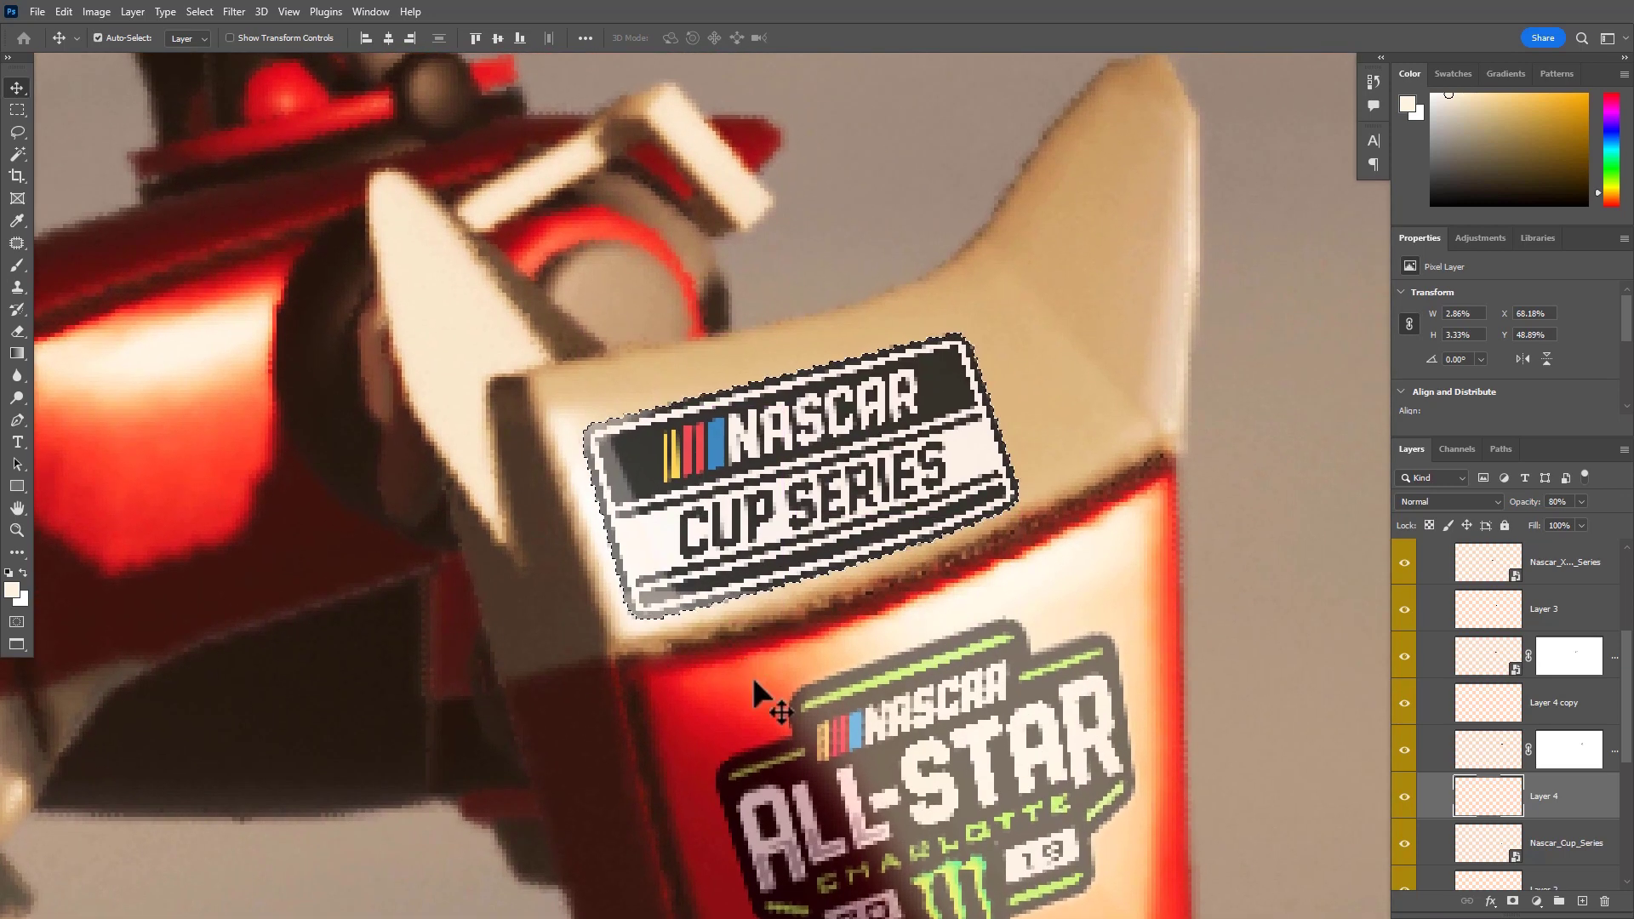
Set the highlight layer's opacity to 100%, refine the cream highlight along the Cup Series logo's left edge, and check it on the robot
key(0)
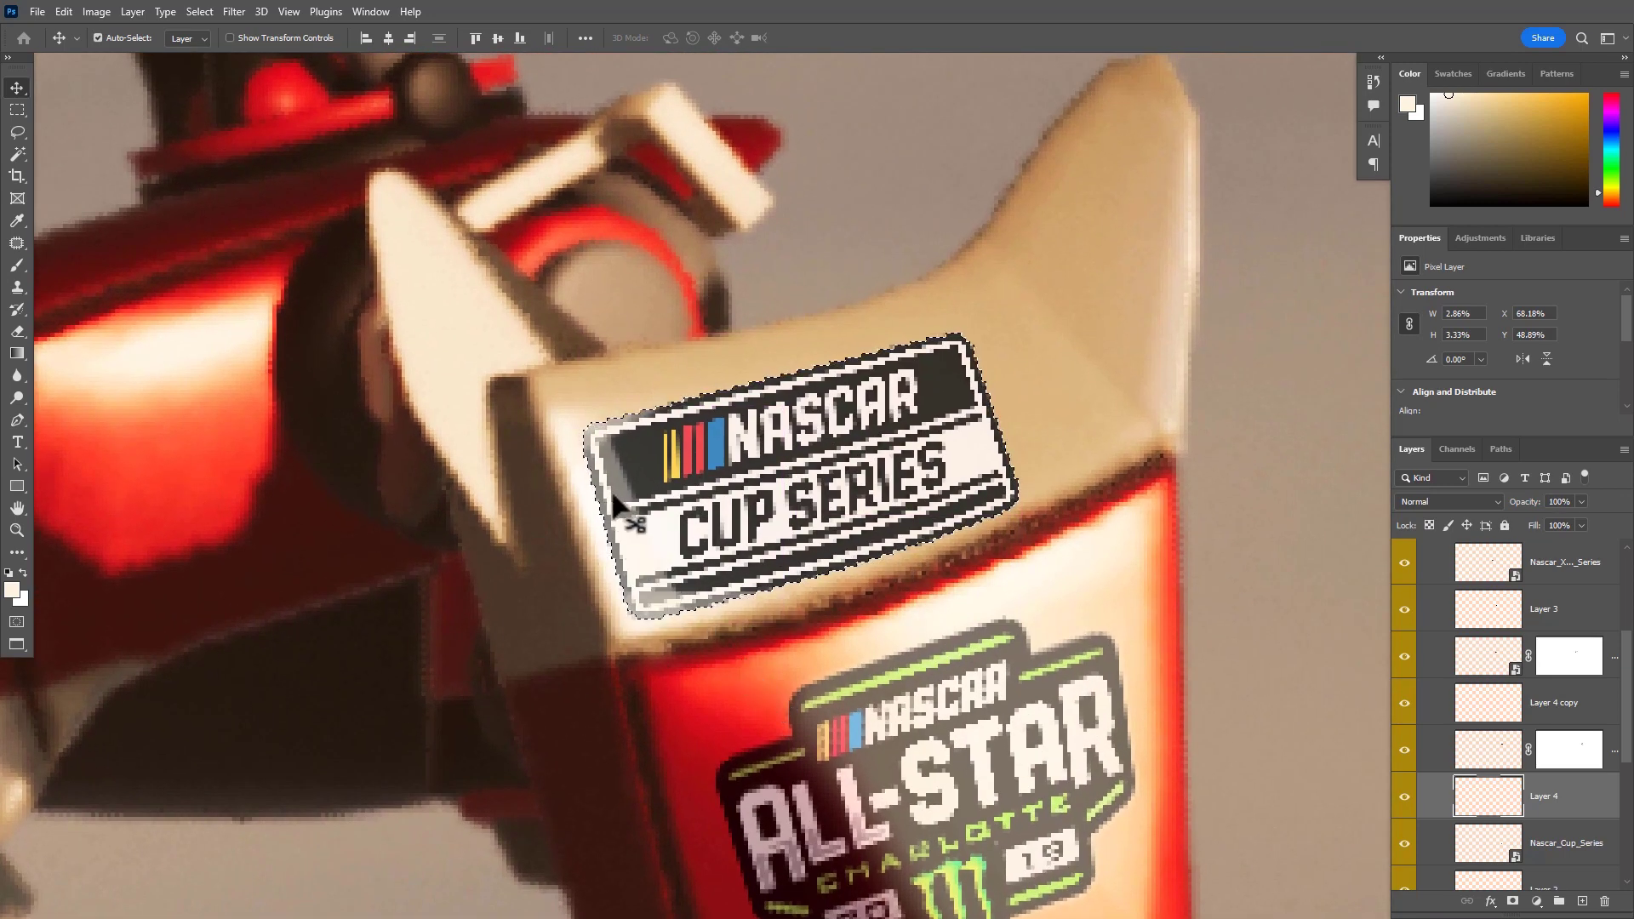
key(b)
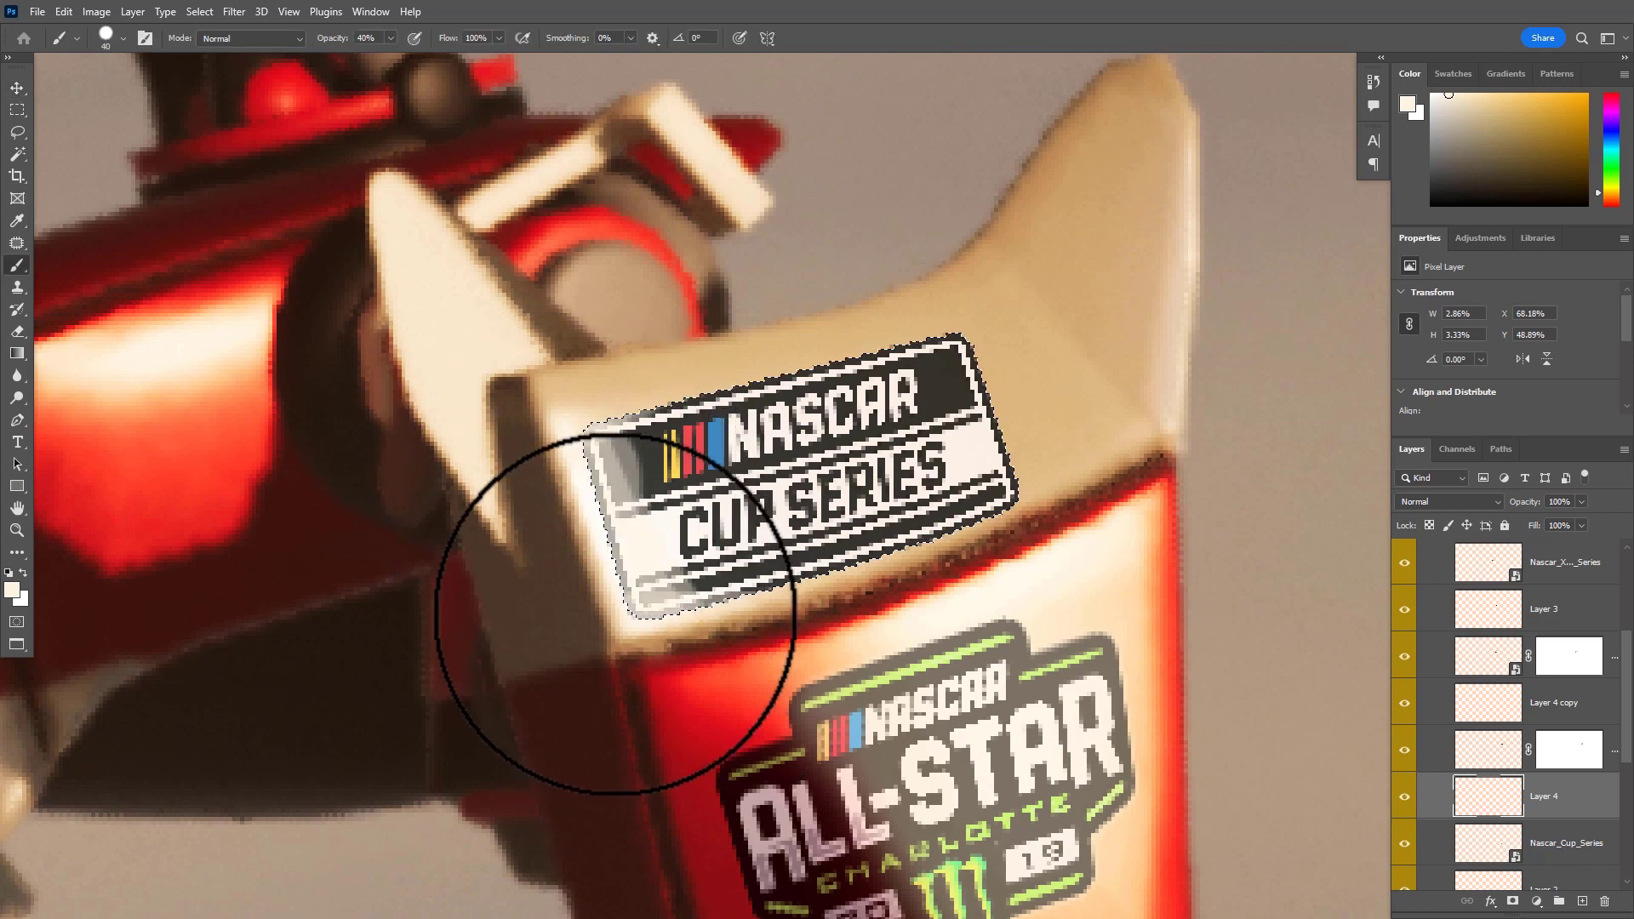
click(602, 656)
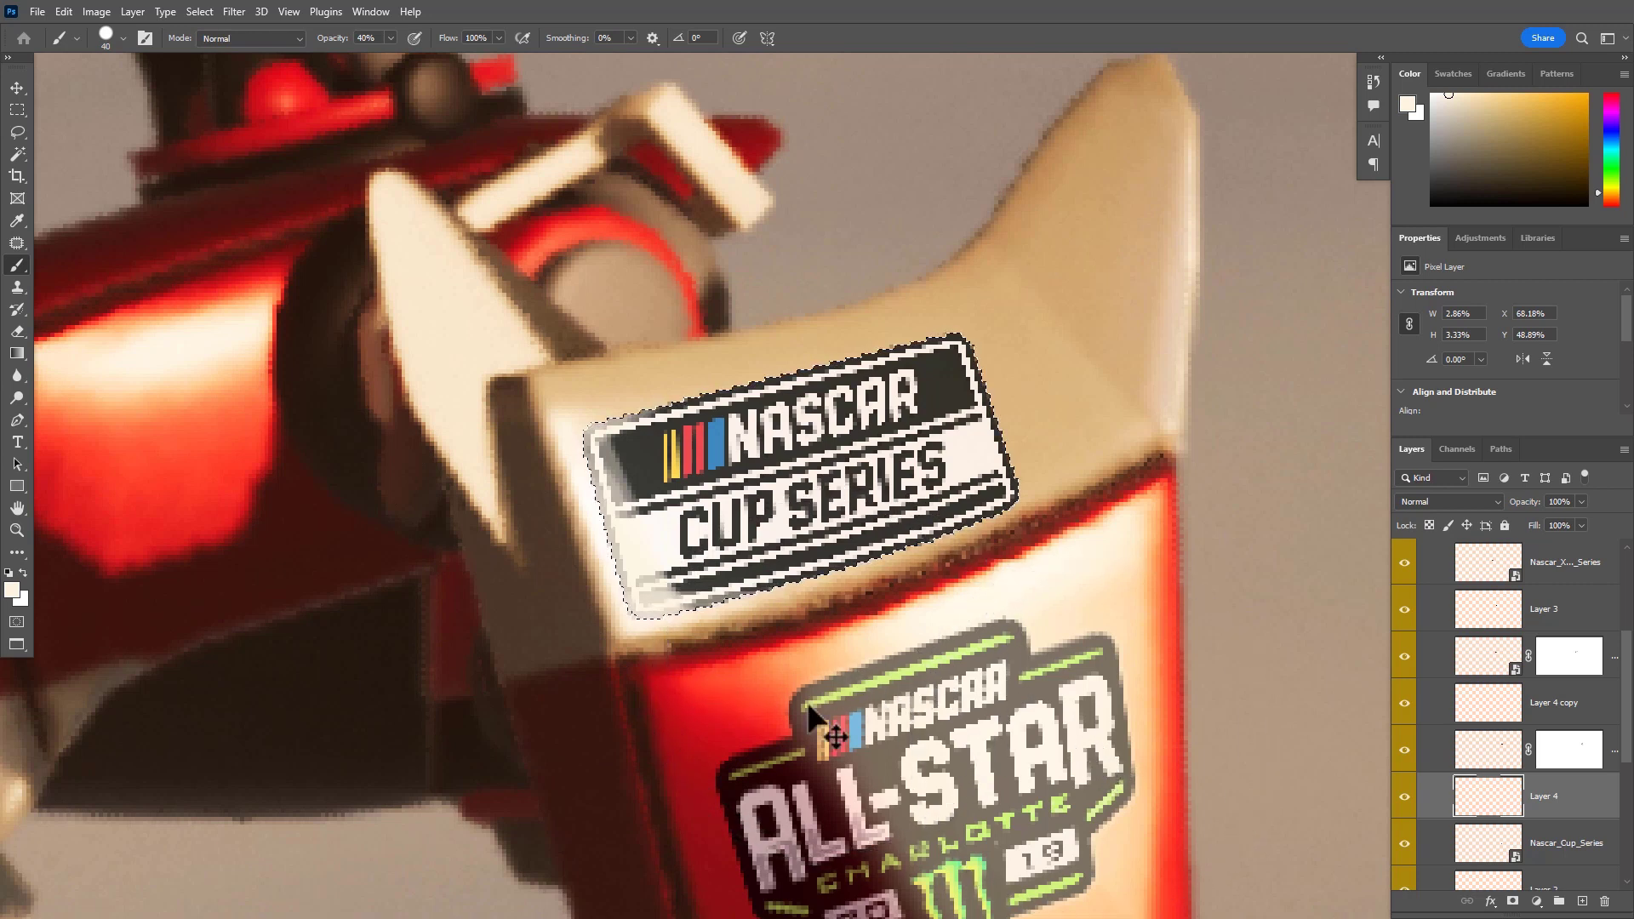
scroll(740, 656, down, 5)
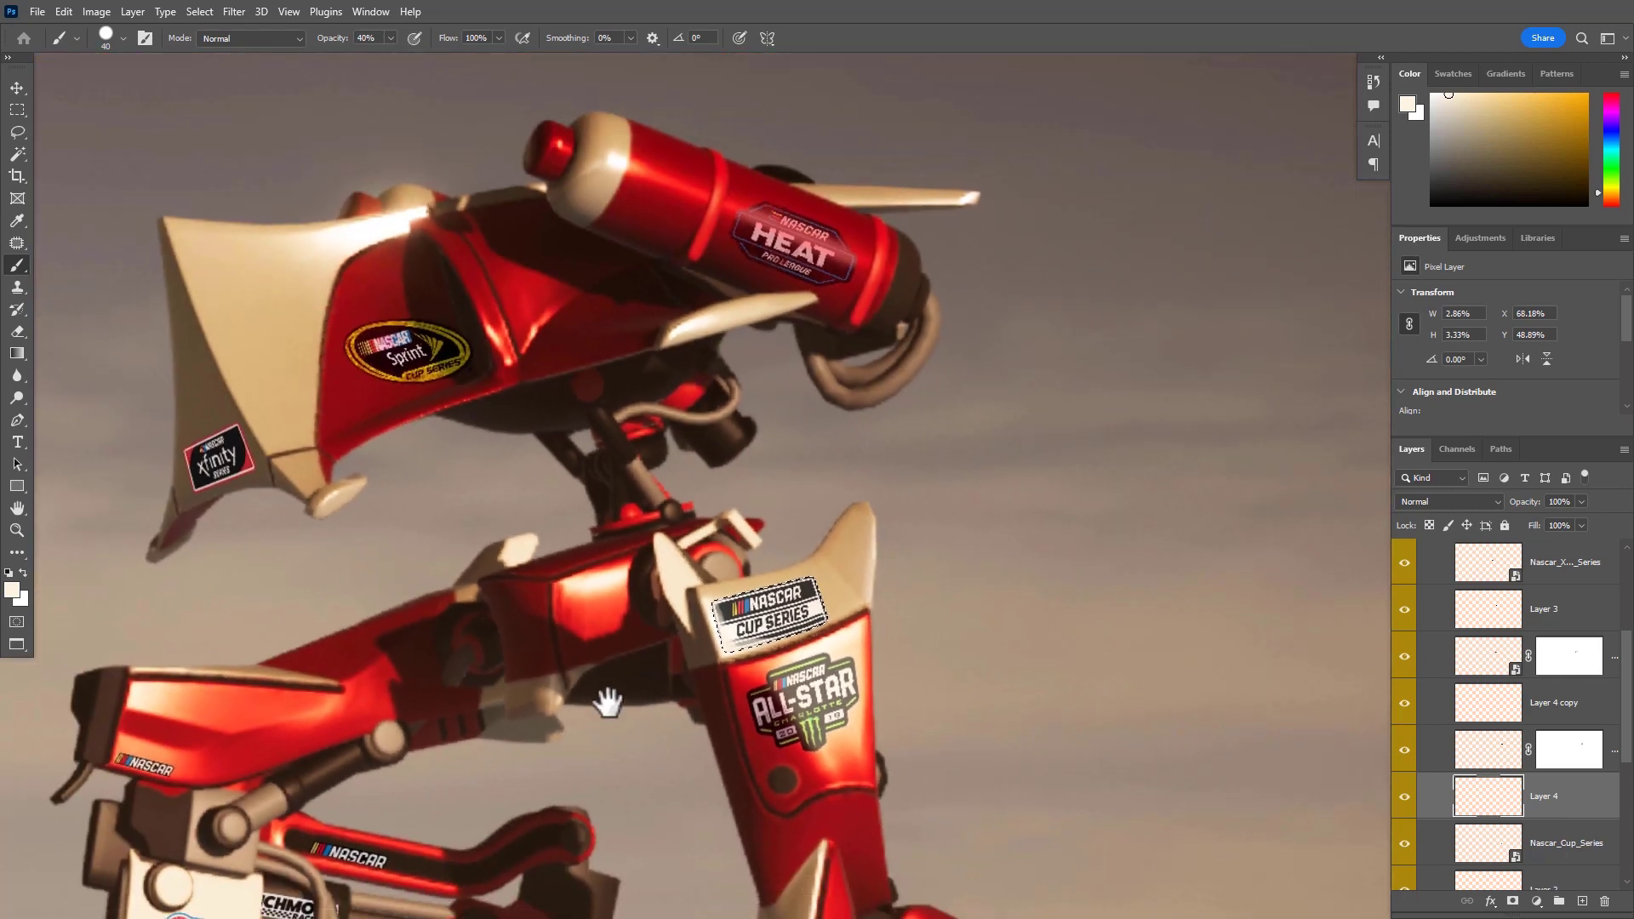
drag(607, 702, 671, 540)
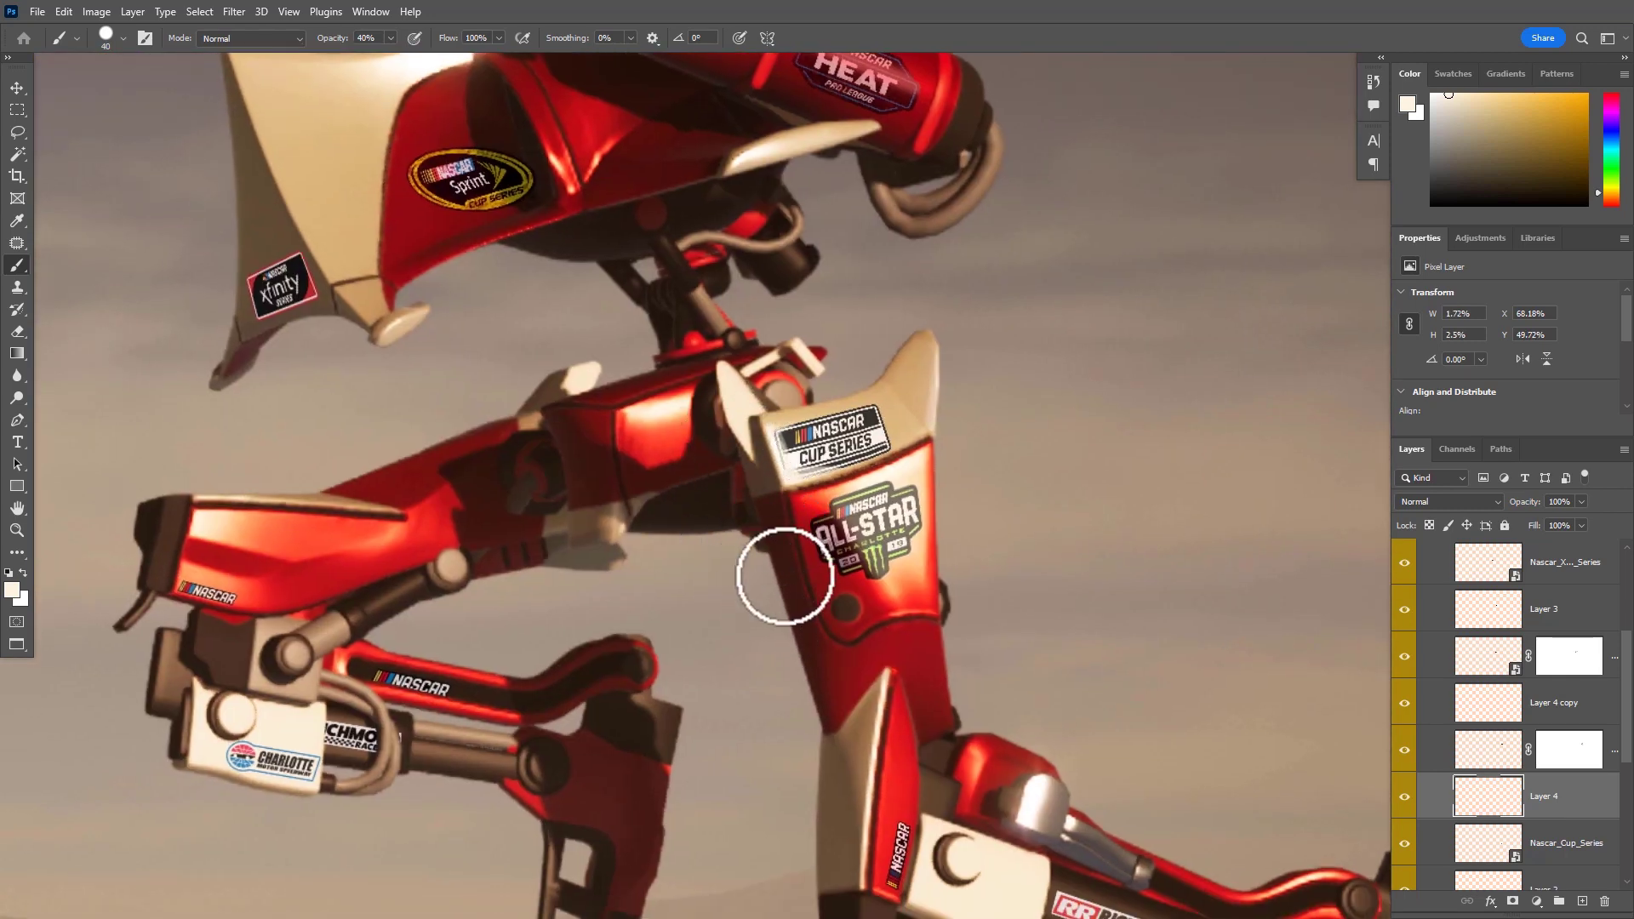
Set the opacity of the highlight layer over the Cup Series logo to 95% and check it against the robot
key(v)
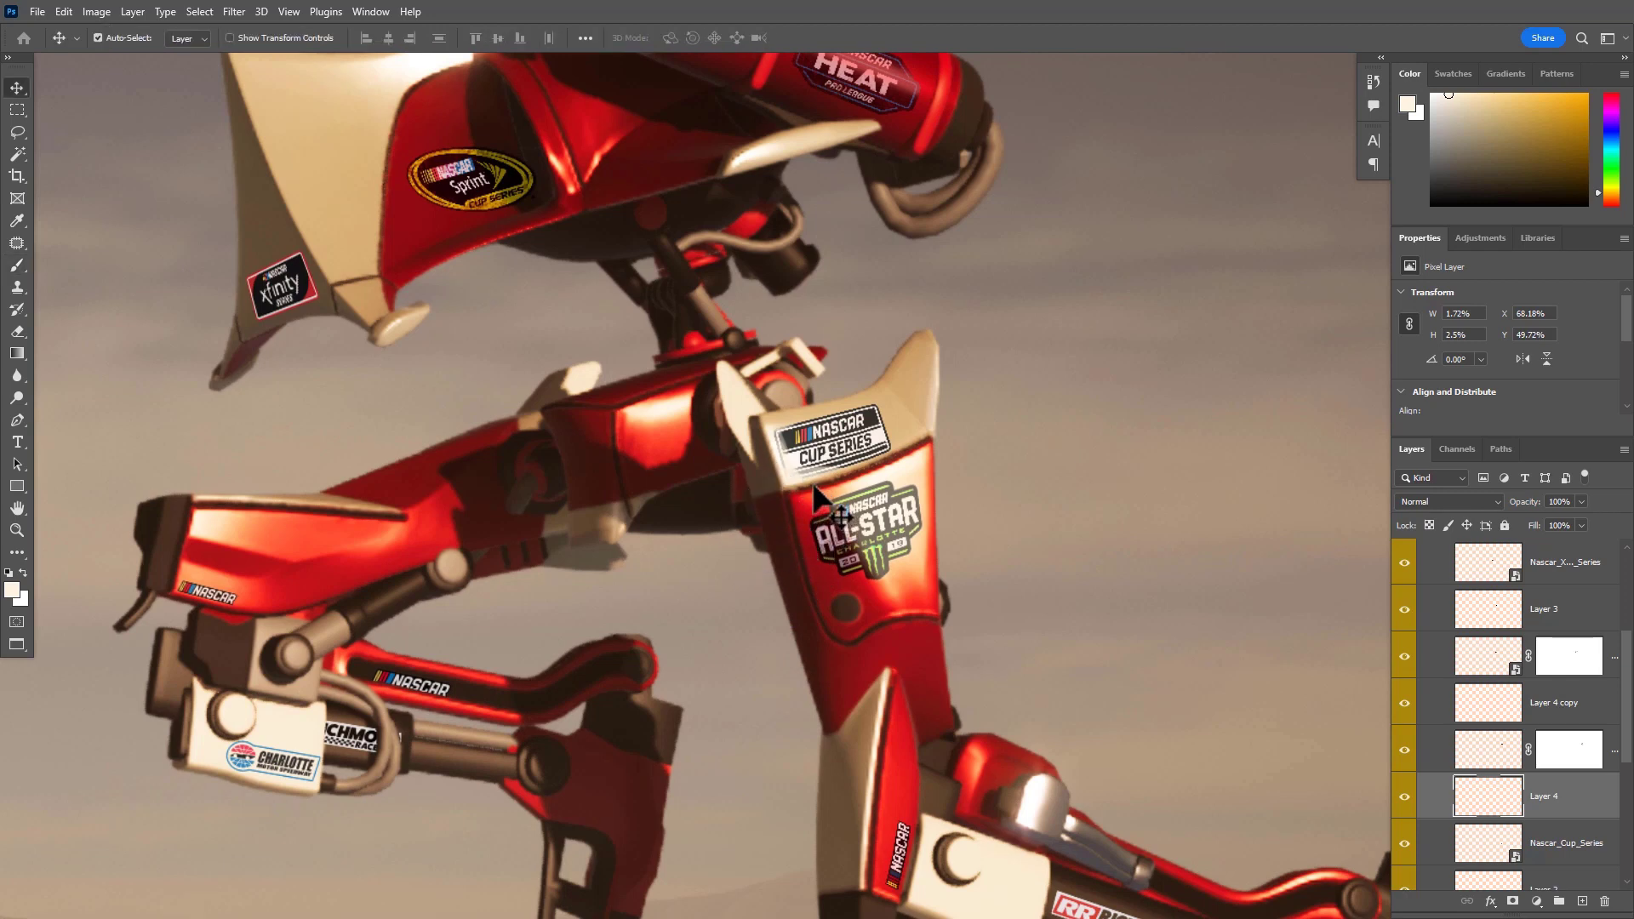
scroll(851, 422, up, 3)
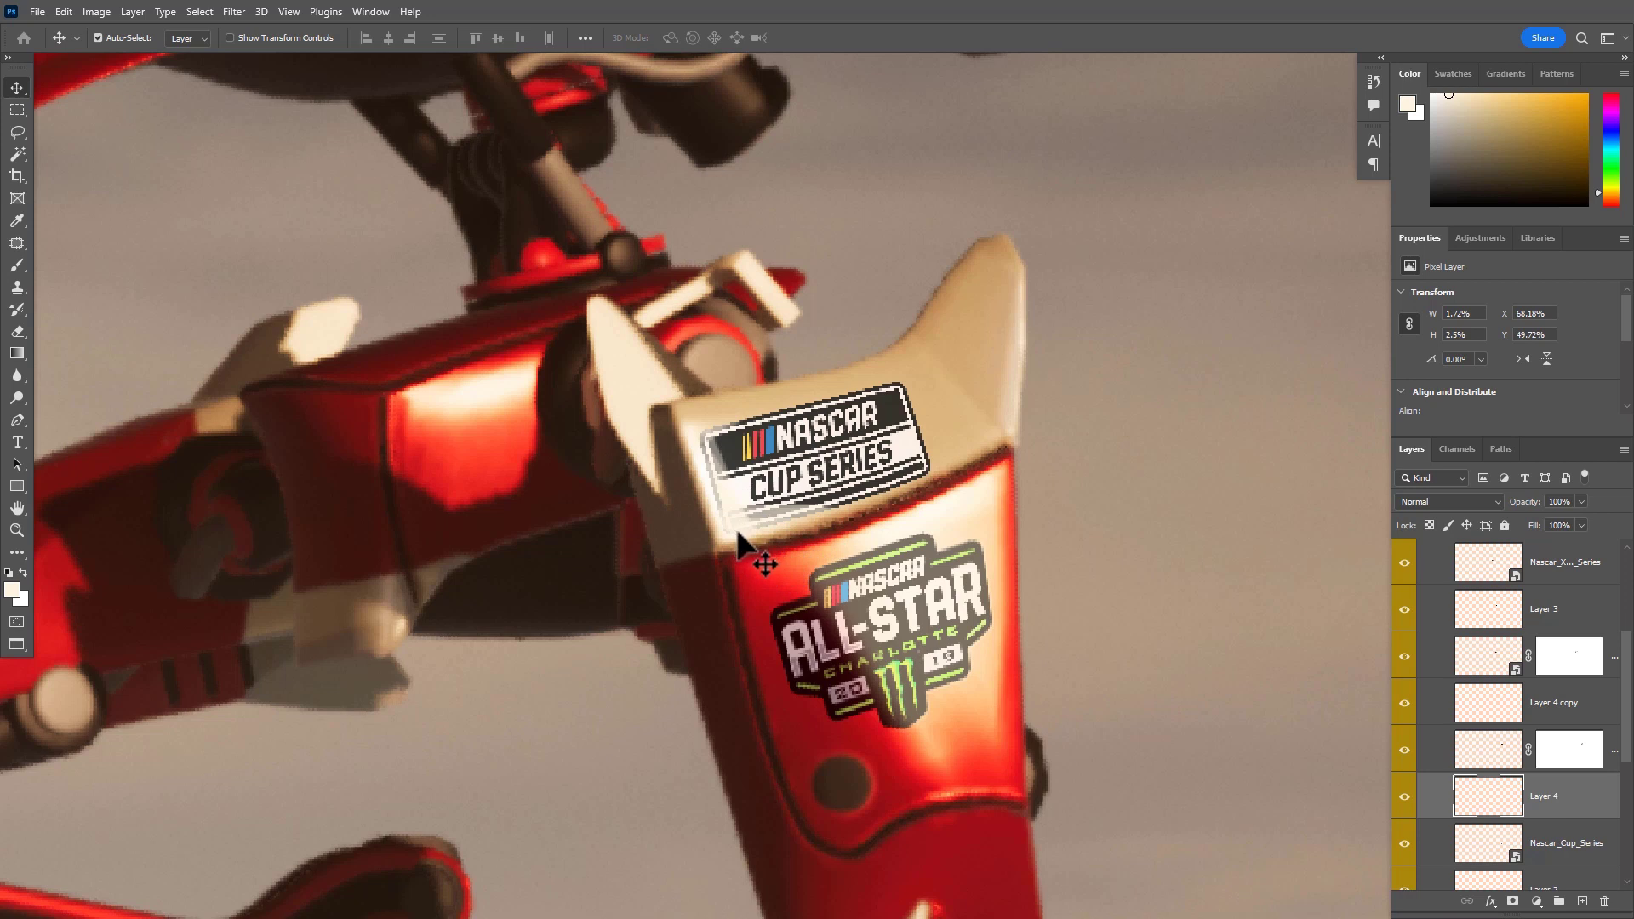
key(9)
drag(883, 563, 712, 582)
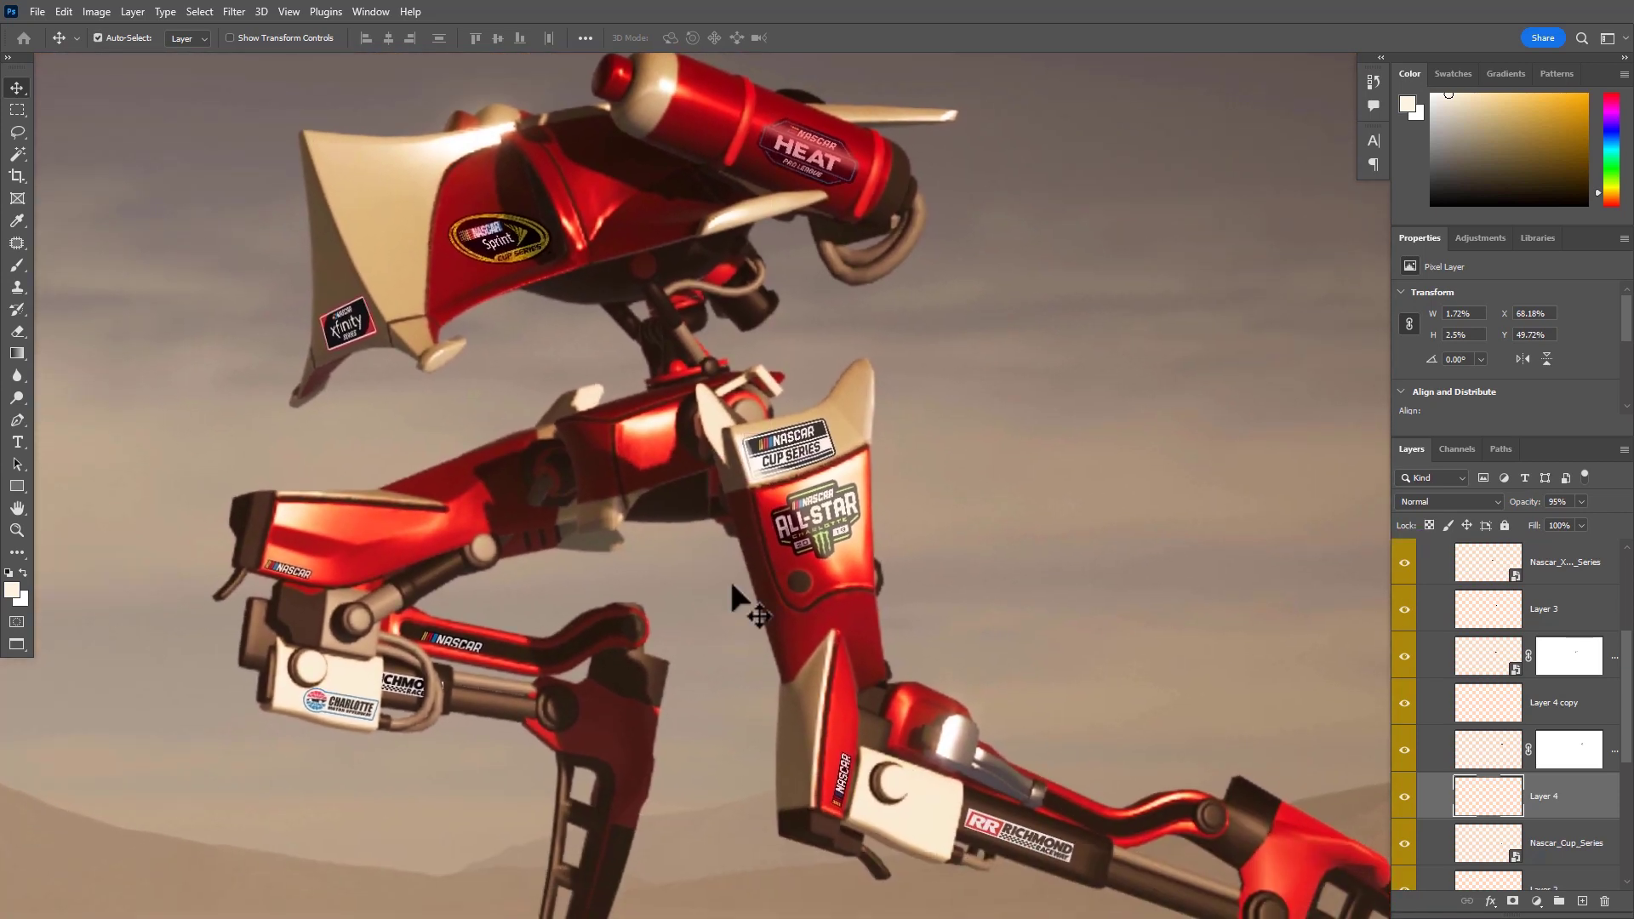
Set the opacity of the NASCAR Heat Pro League logo on the robot's red cylinder to 70%
click(820, 449)
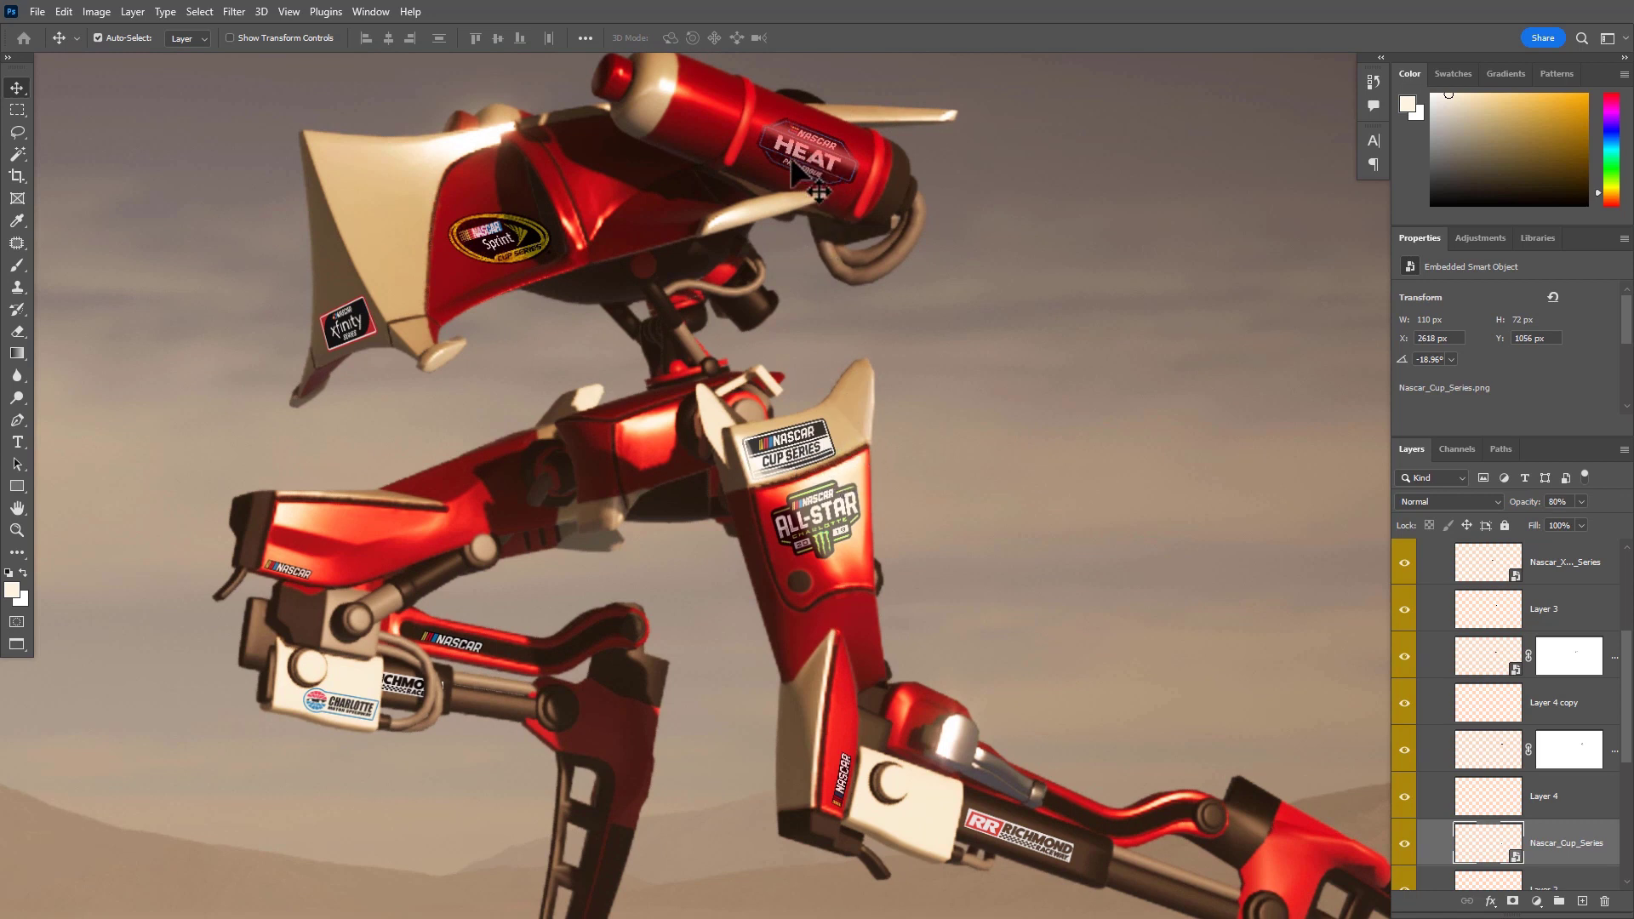
click(826, 168)
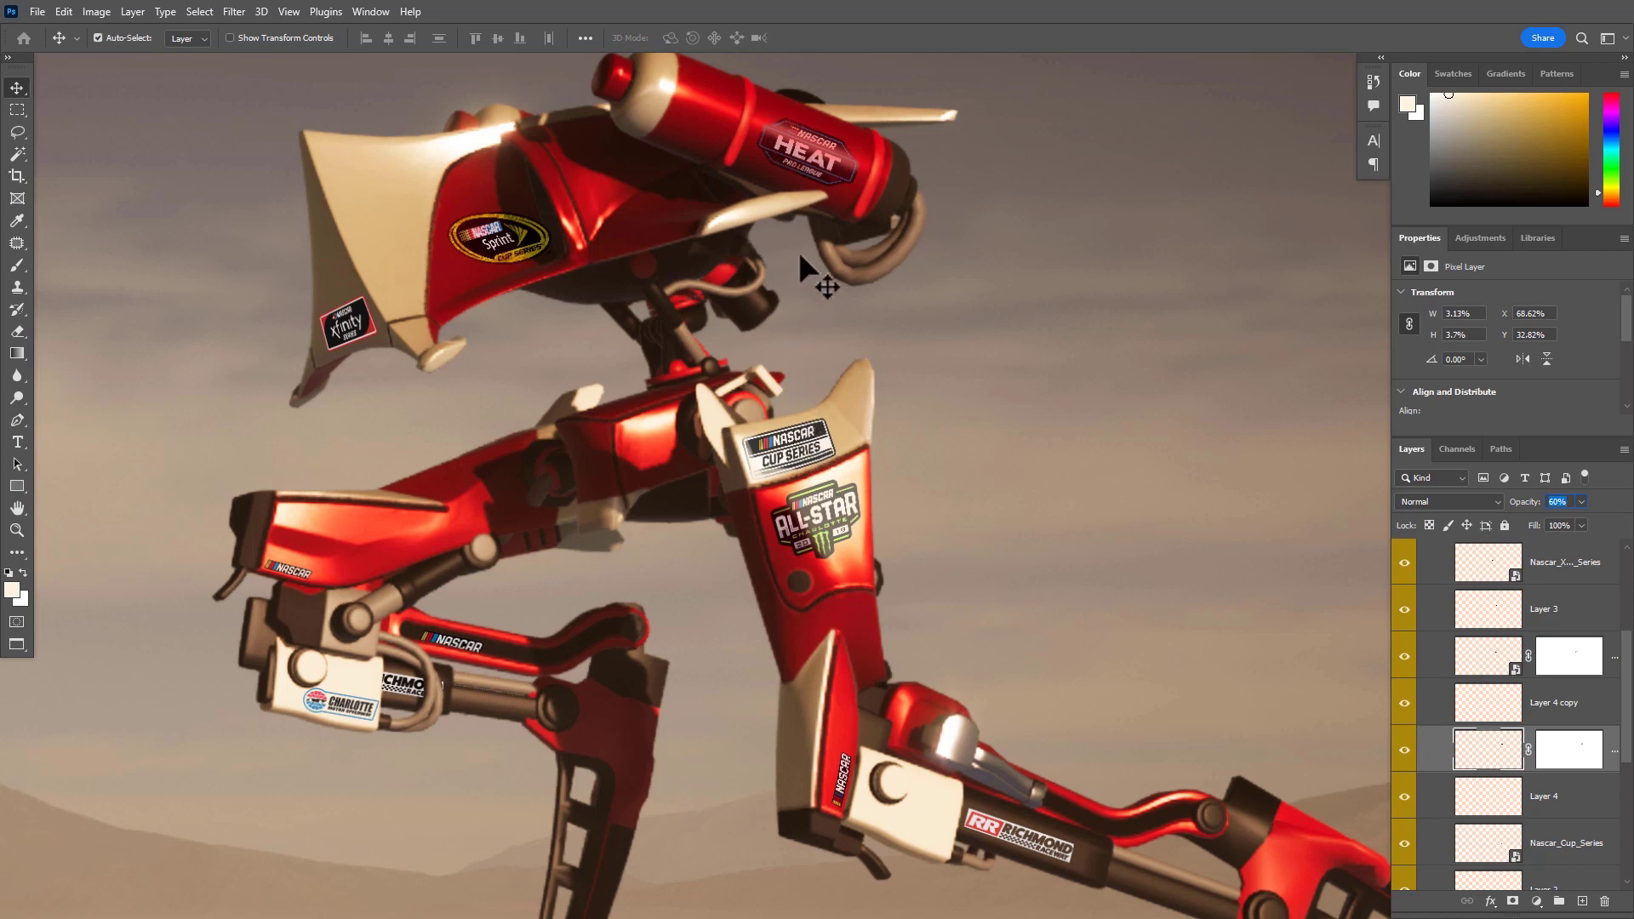
text(7)
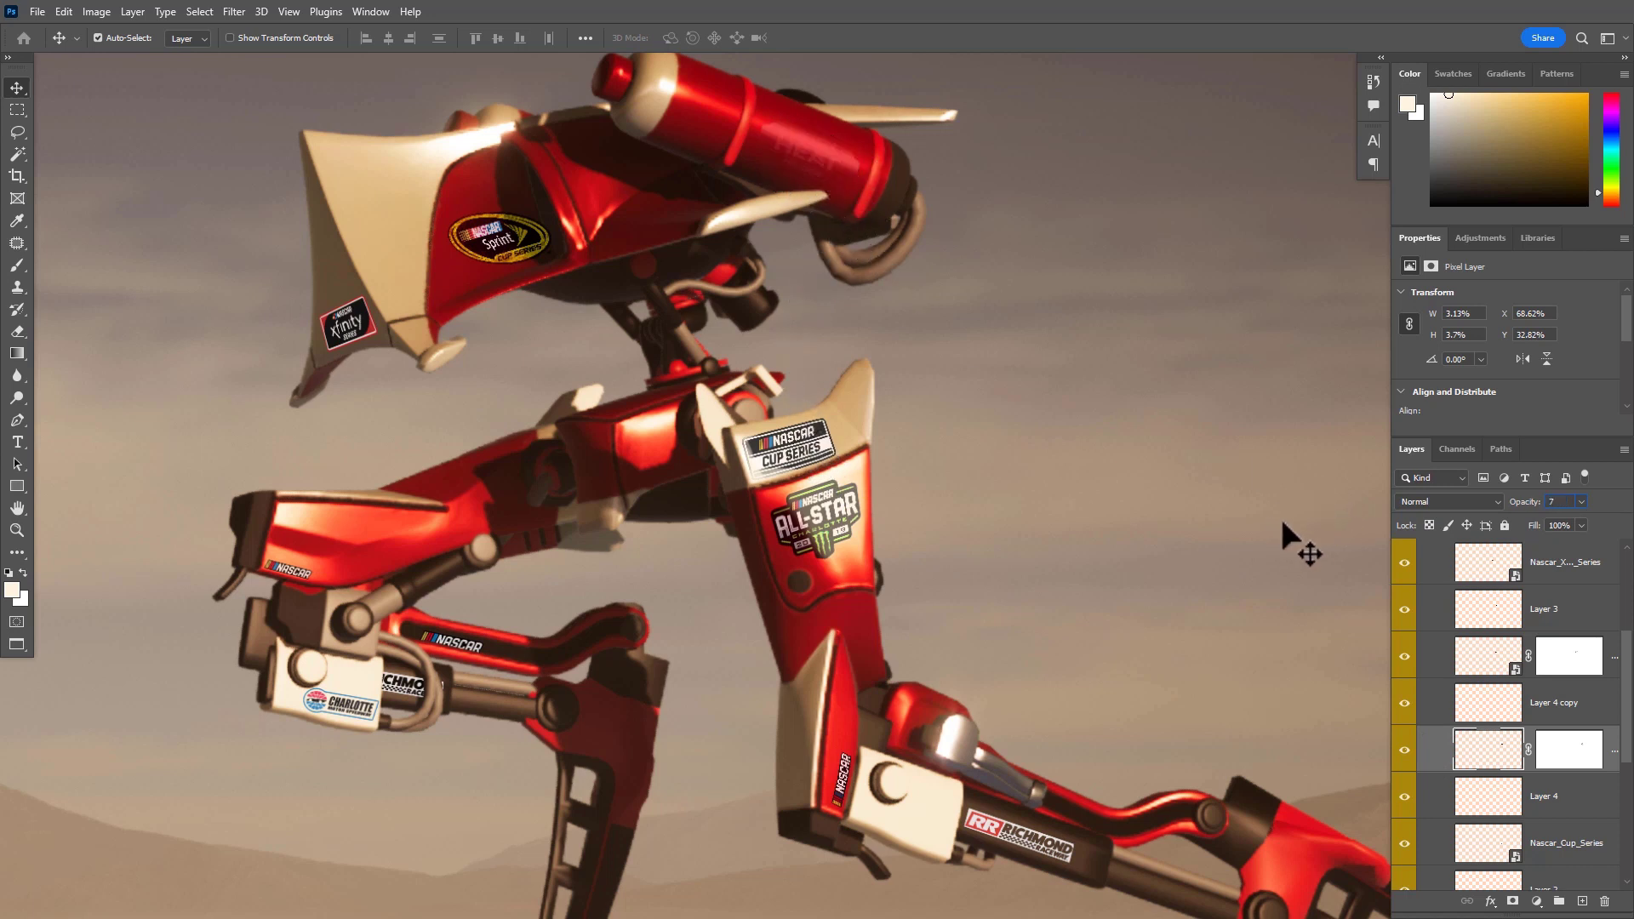
text(0)
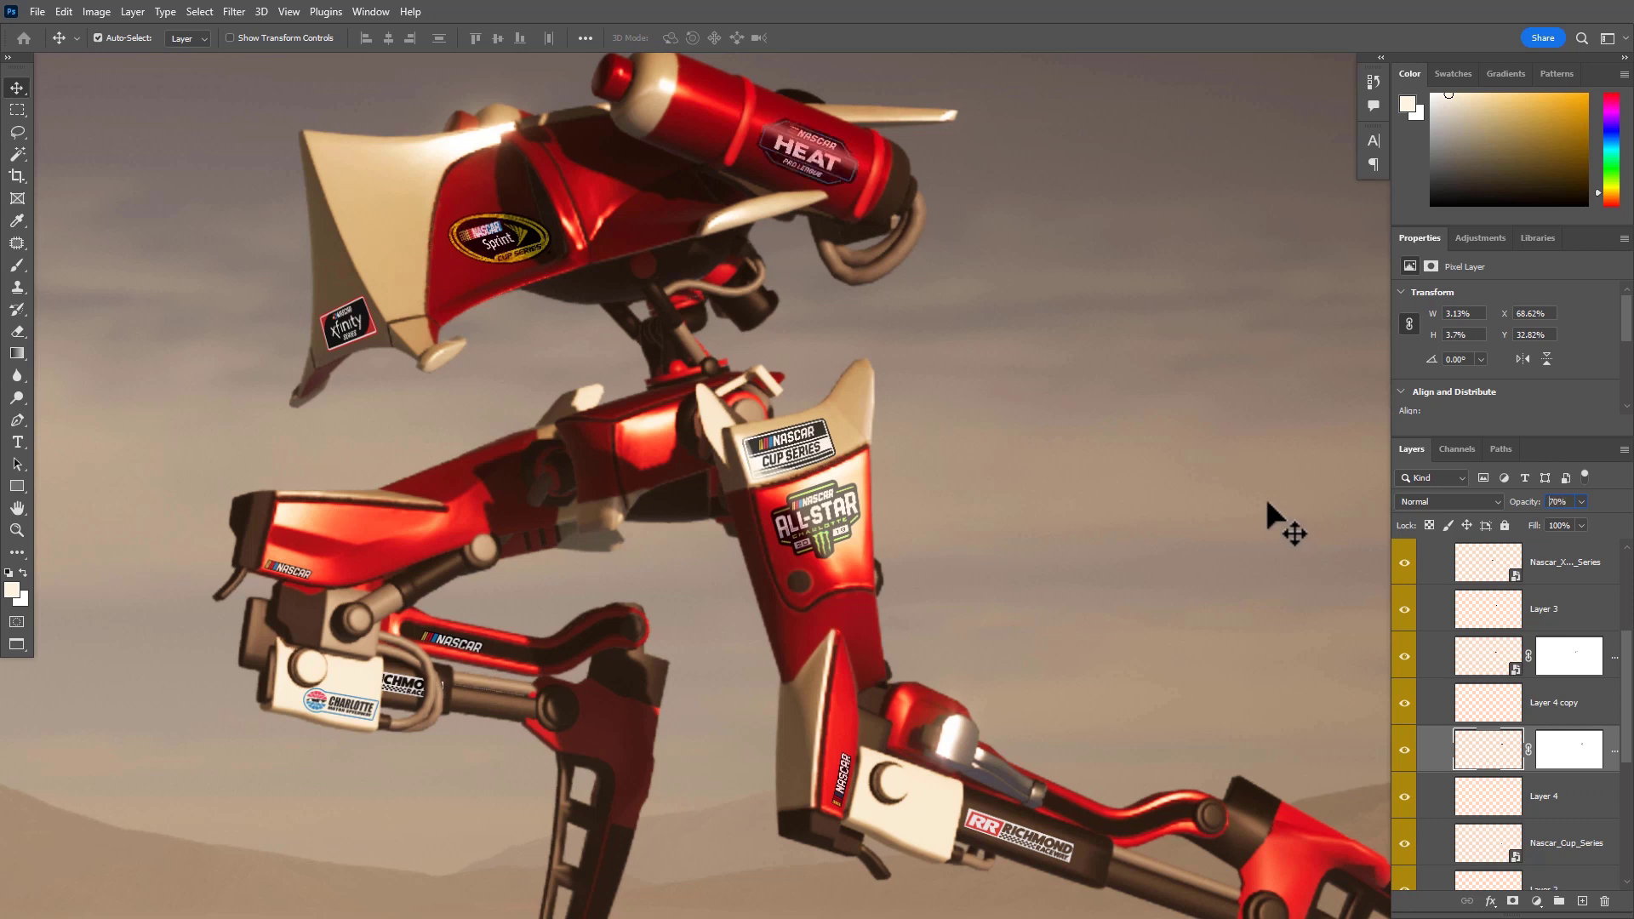
Set the Cup Series logo layer's opacity to 70% and inspect the logo up close
click(812, 464)
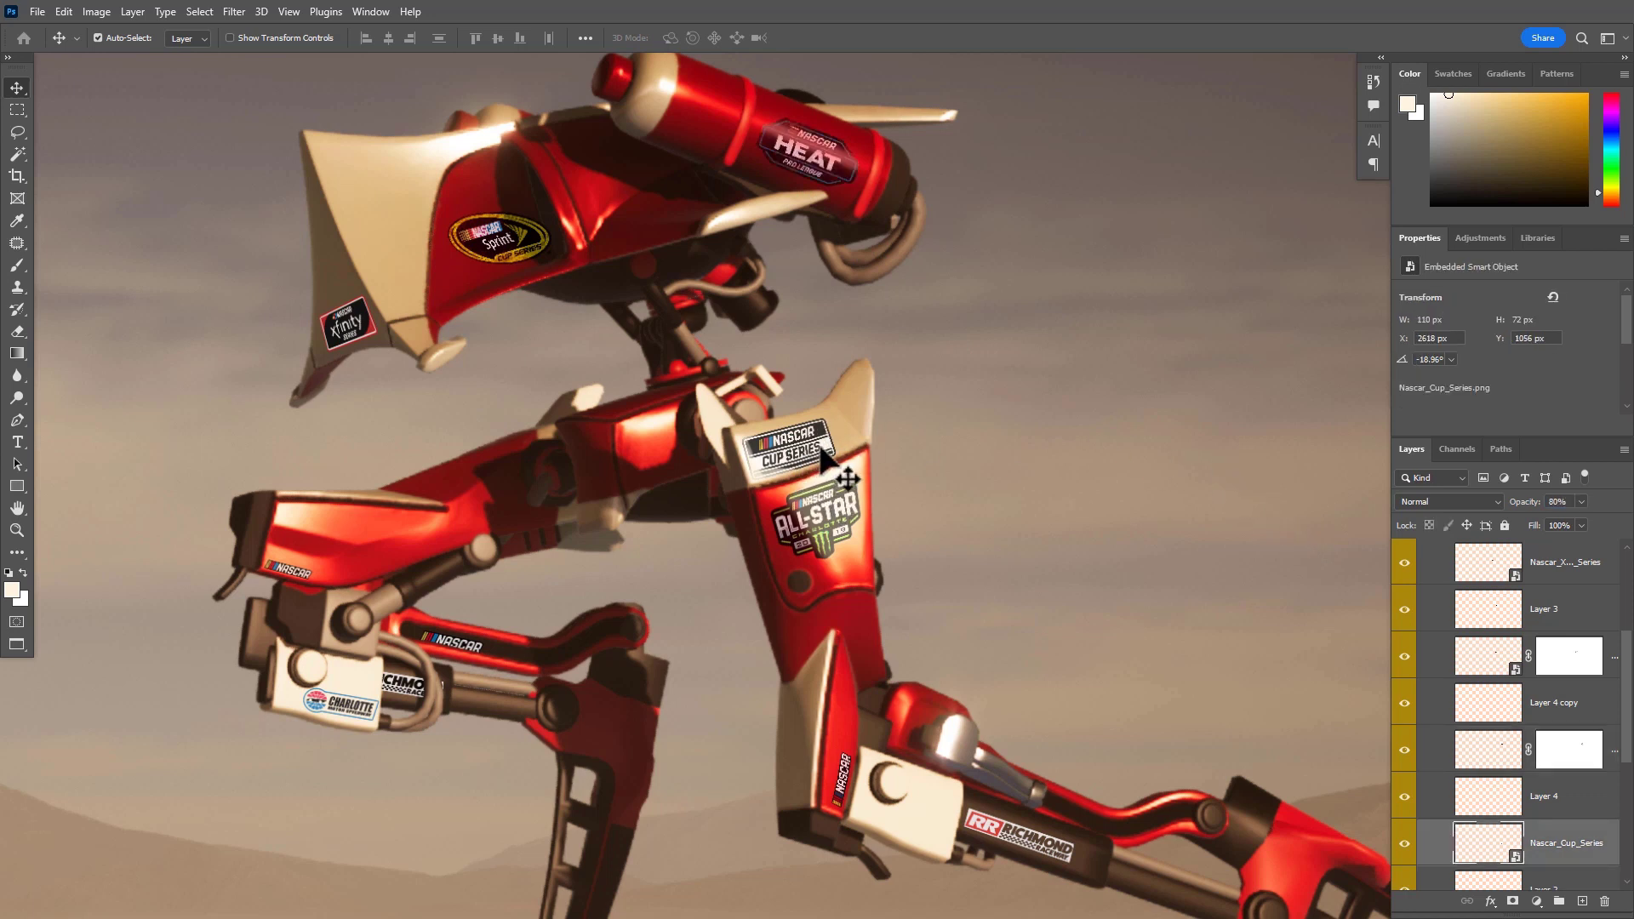
key(7)
drag(811, 440, 889, 447)
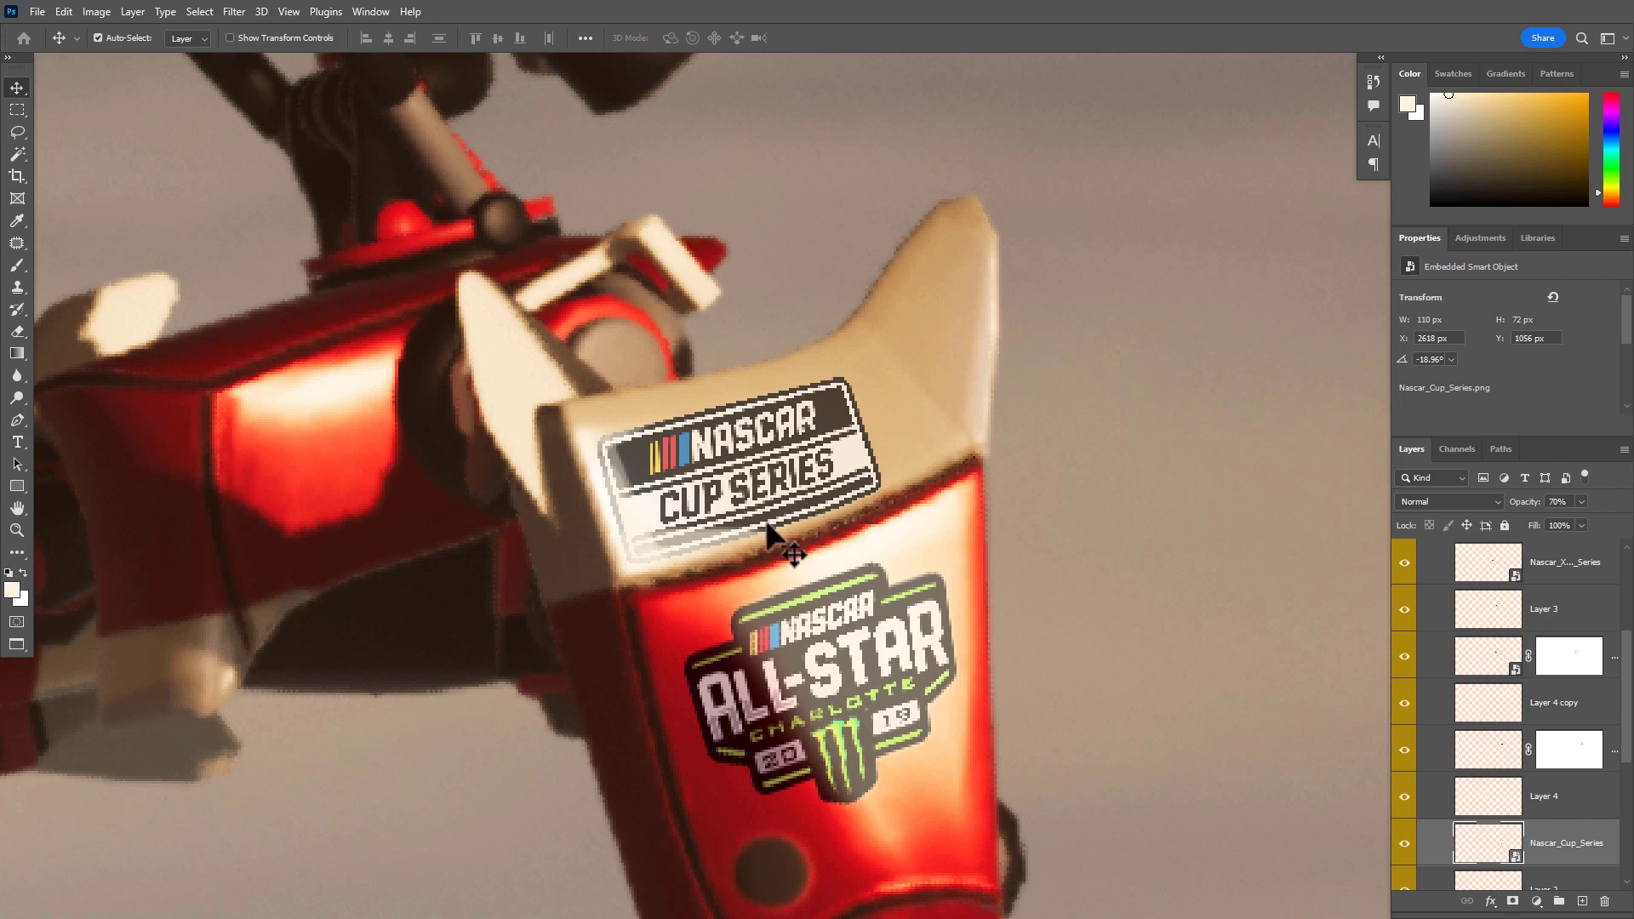
Brighten the cream highlight on Layer 4 slightly with an Exposure adjustment
mouse_move(673, 545)
mouse_down()
mouse_move(694, 545)
mouse_move(664, 536)
mouse_up()
key(ctrl+z)
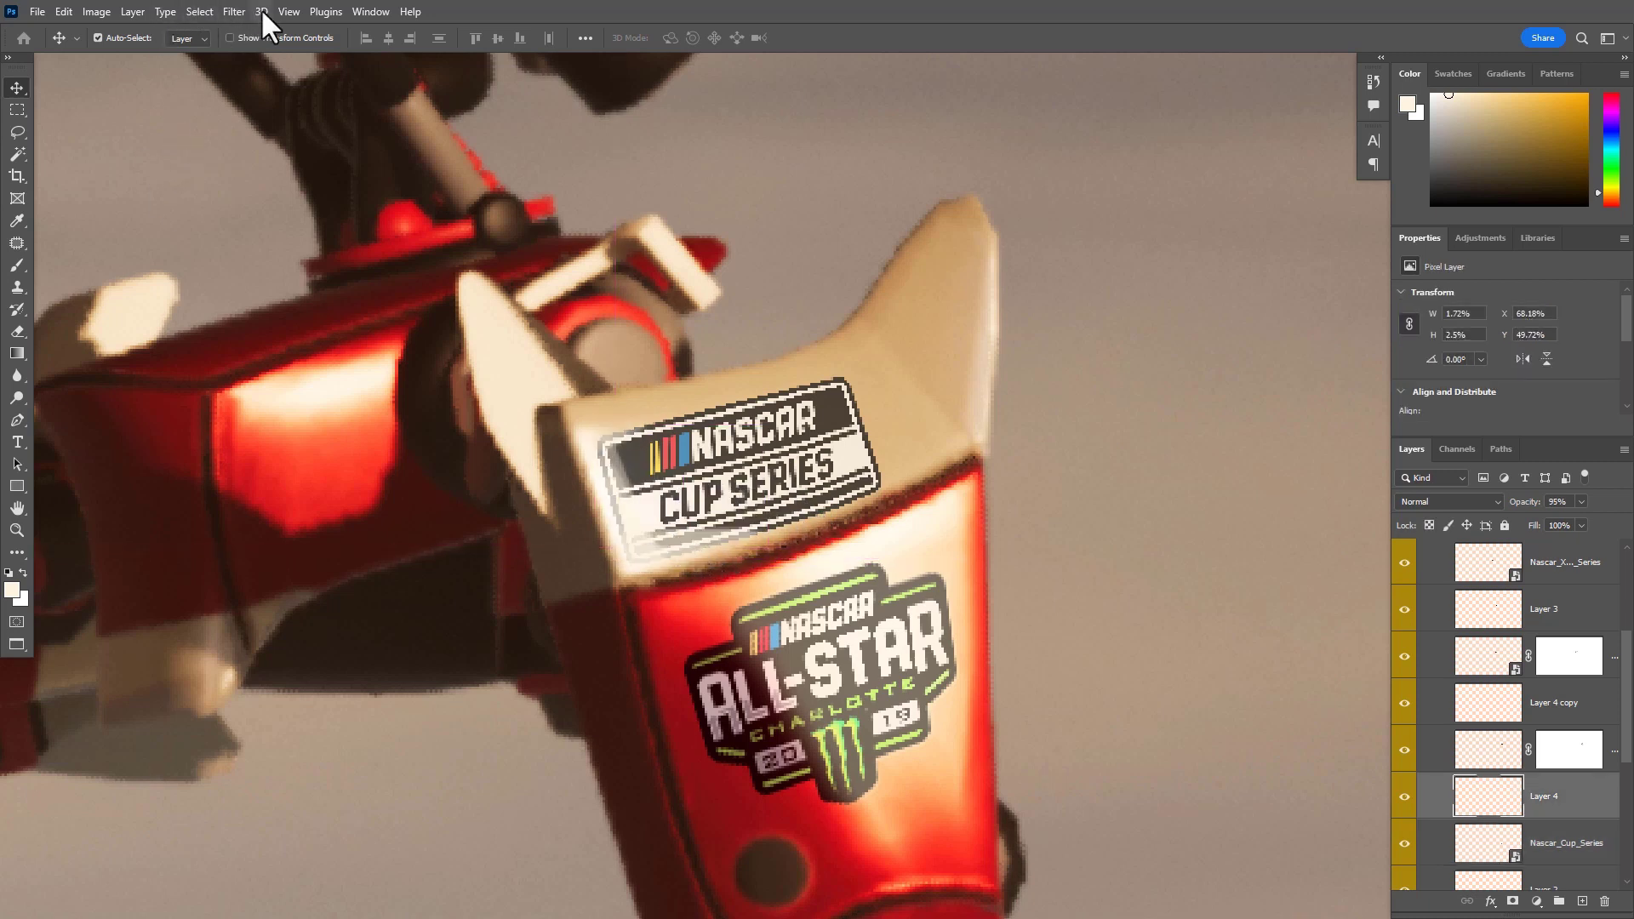
click(95, 10)
mouse_move(143, 56)
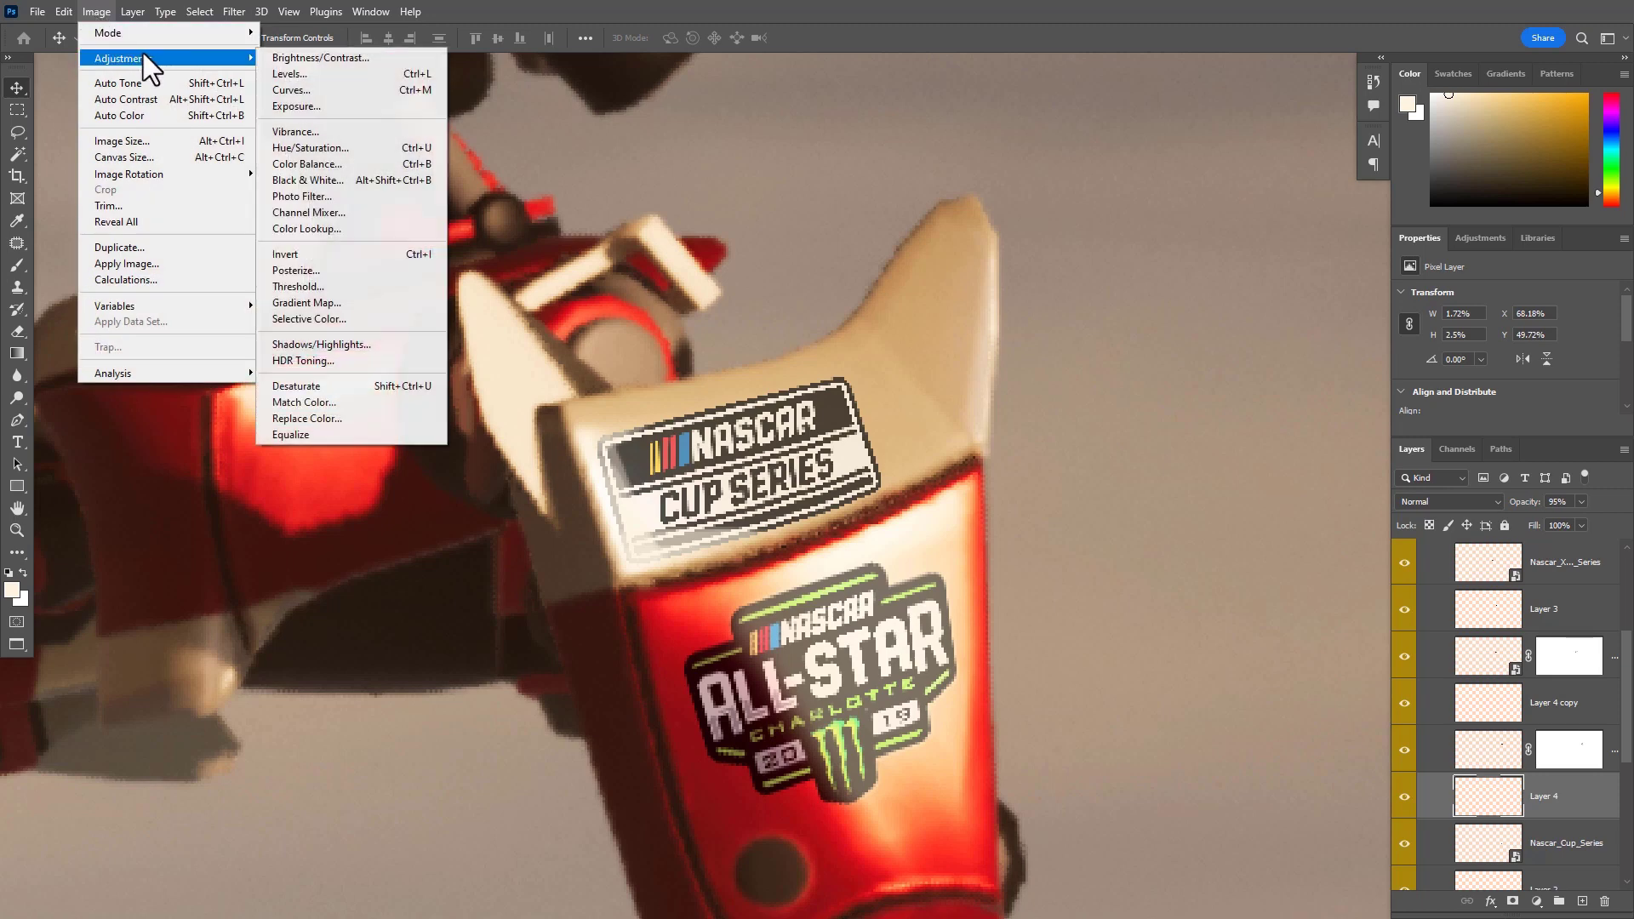
click(297, 106)
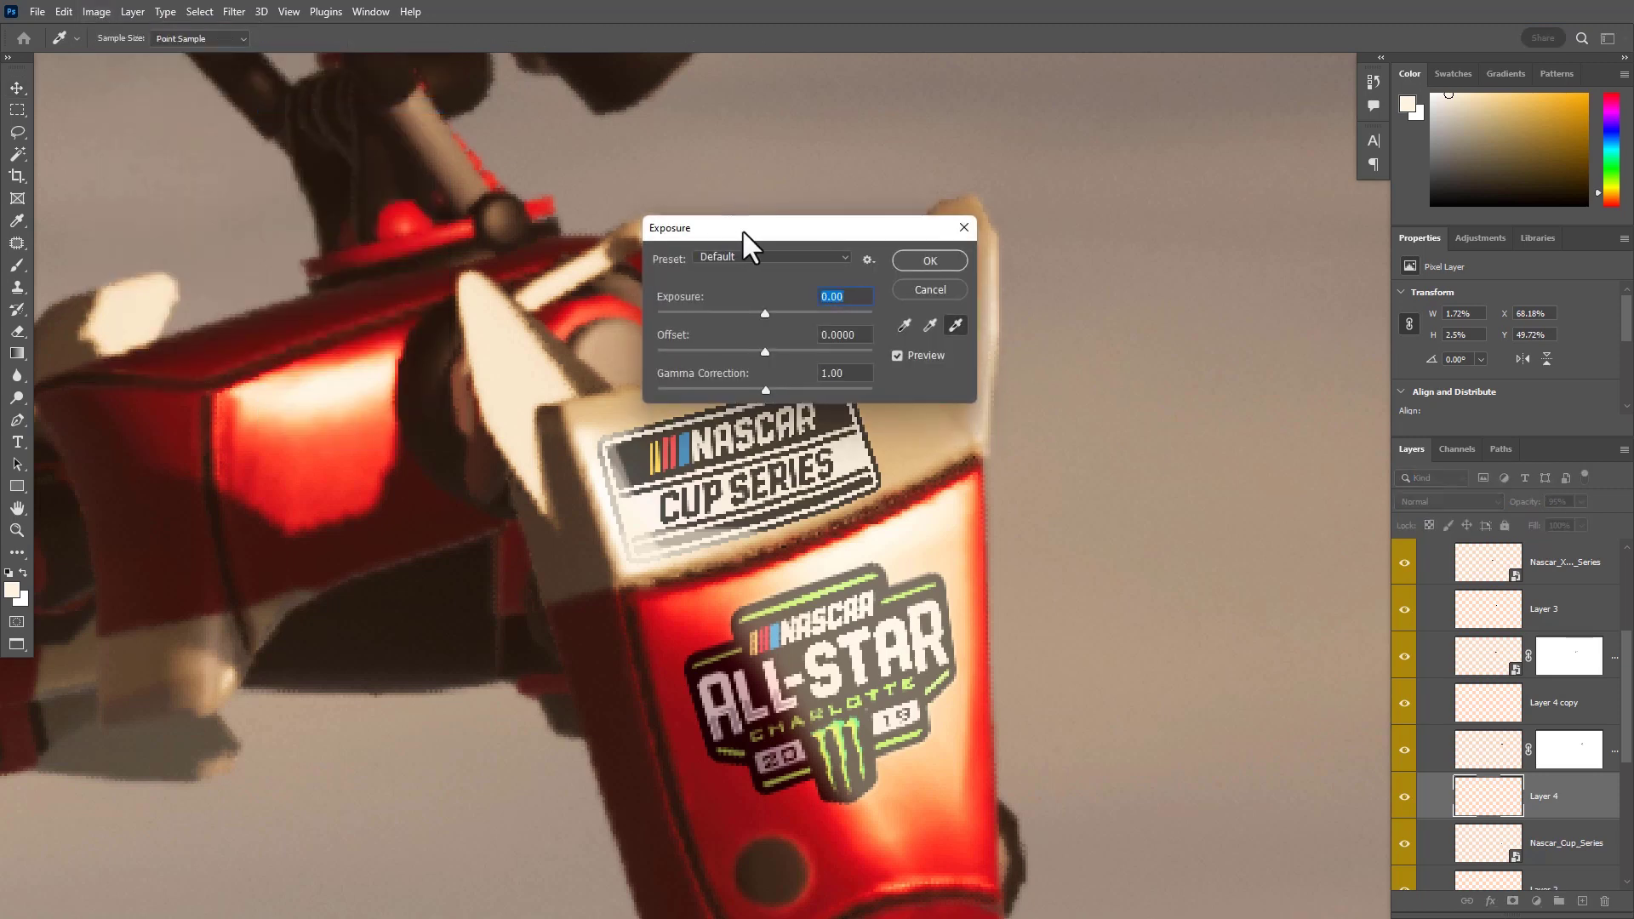
drag(746, 226, 1127, 154)
mouse_move(1140, 243)
mouse_down()
mouse_move(1169, 240)
mouse_move(1151, 241)
mouse_up()
click(1293, 189)
Try a Box Blur with a 3-pixel radius on the Layer 4 highlight, compare it on the robot, and undo it
click(239, 11)
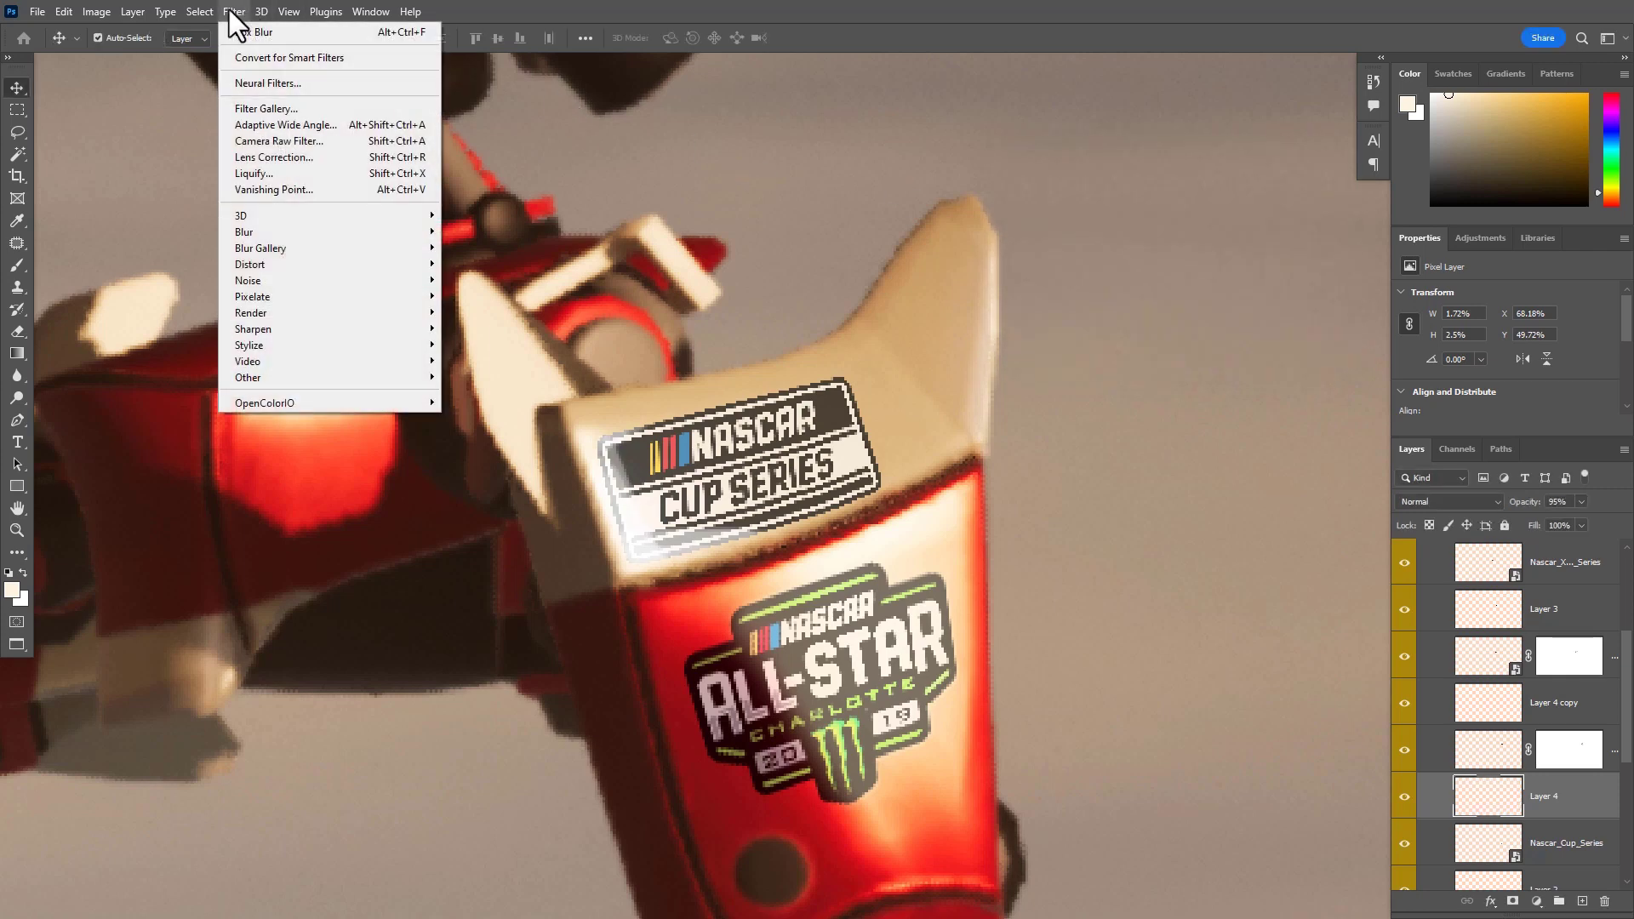
mouse_move(395, 233)
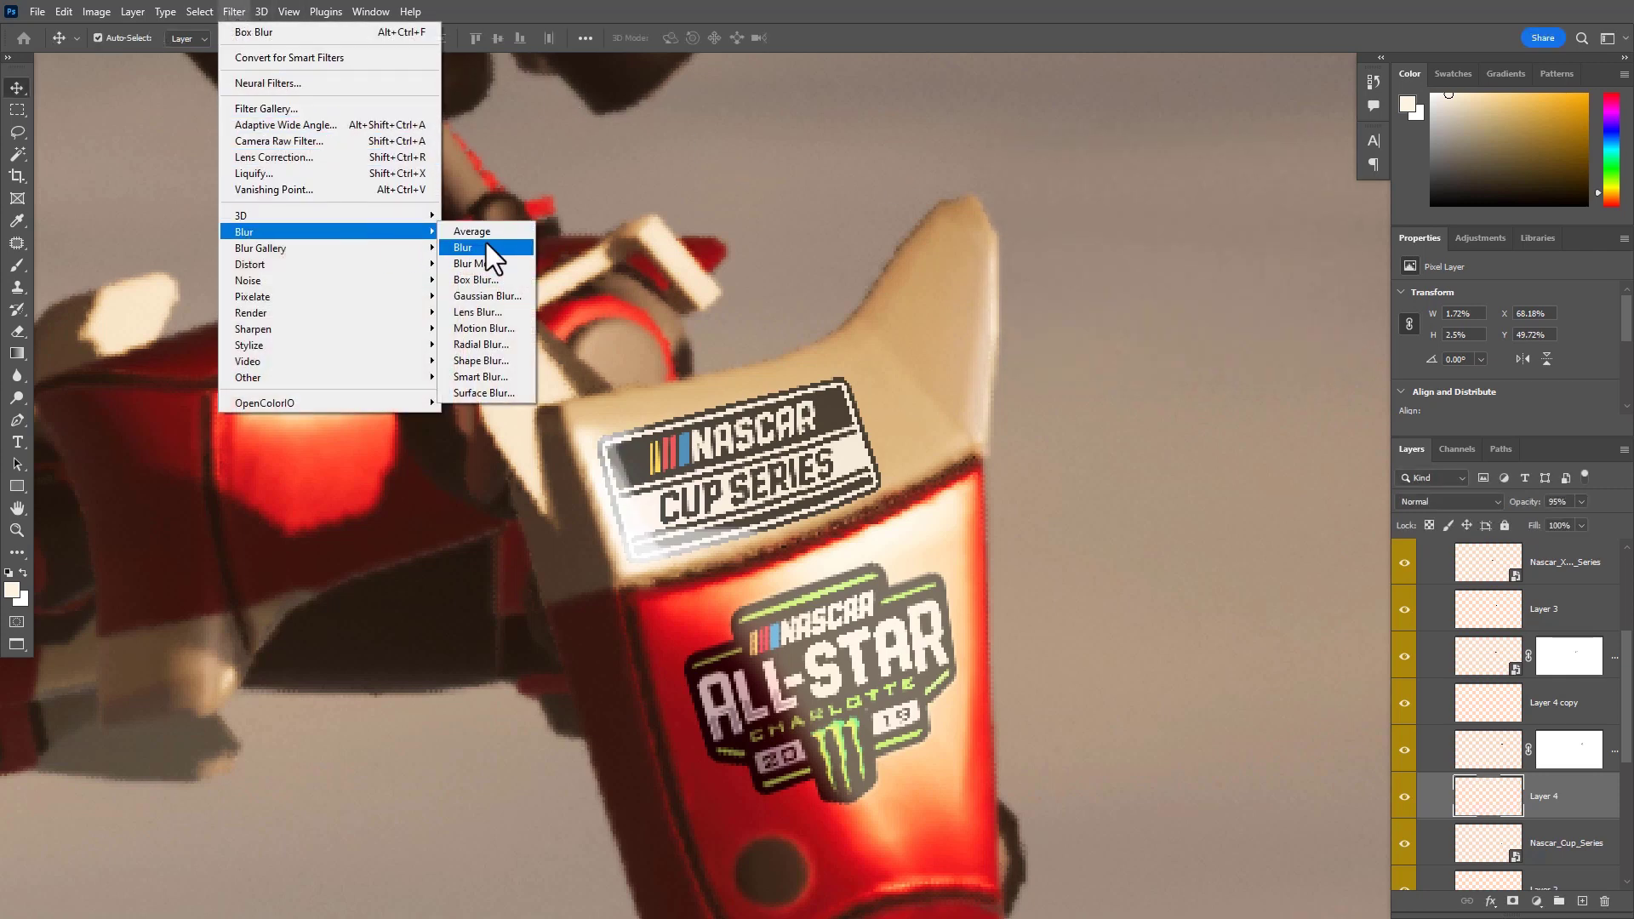
click(493, 277)
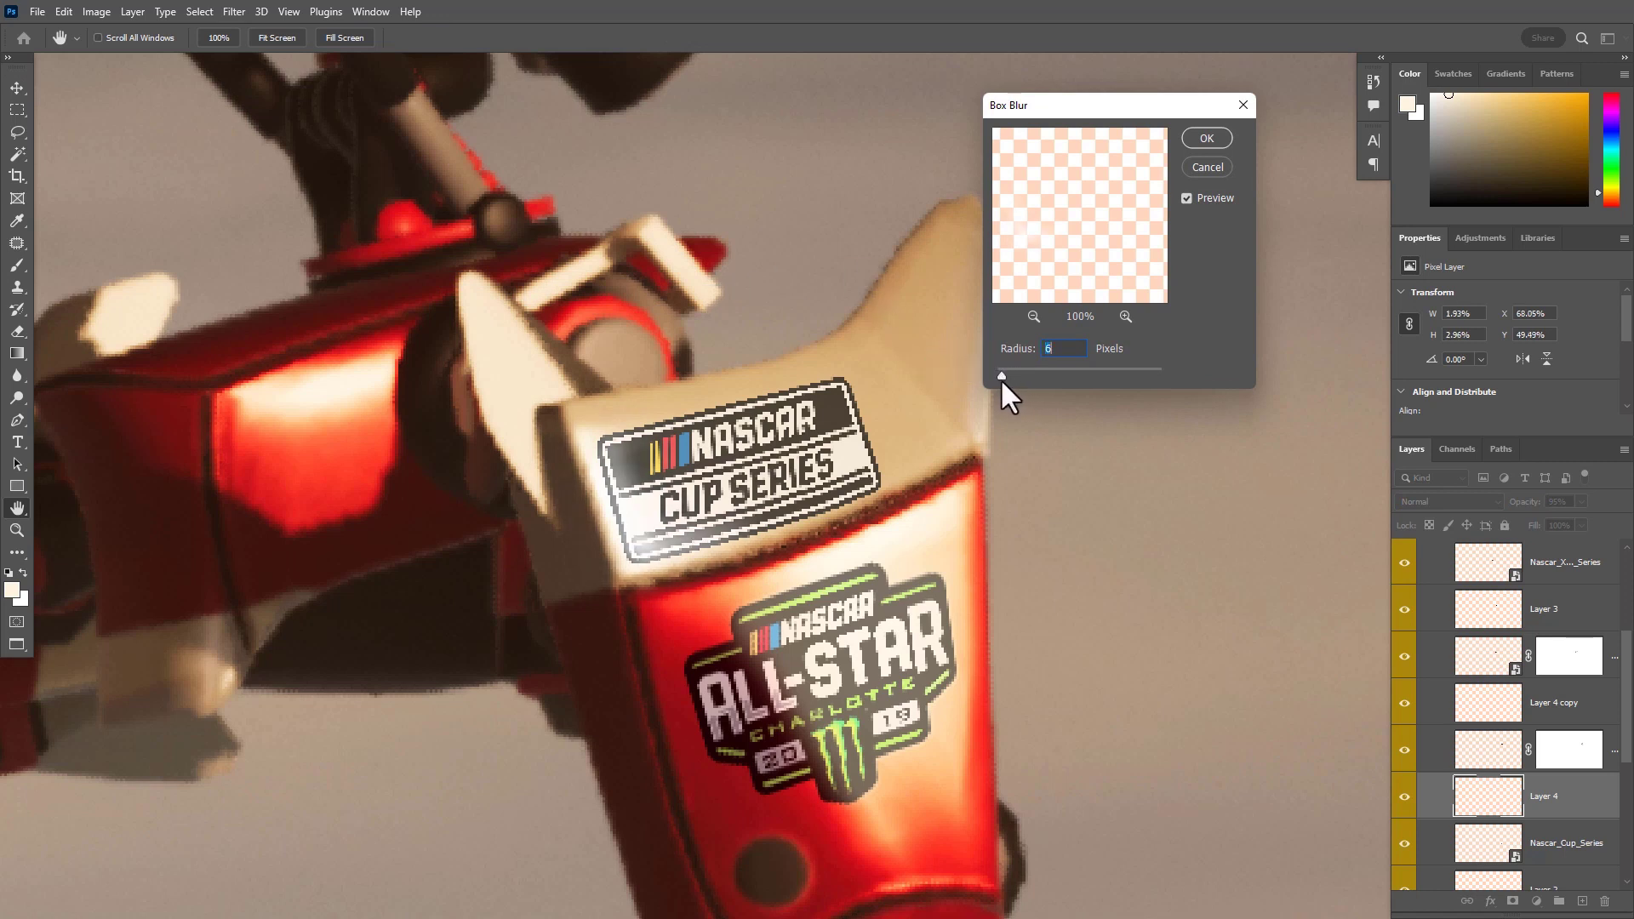
drag(1001, 376, 997, 377)
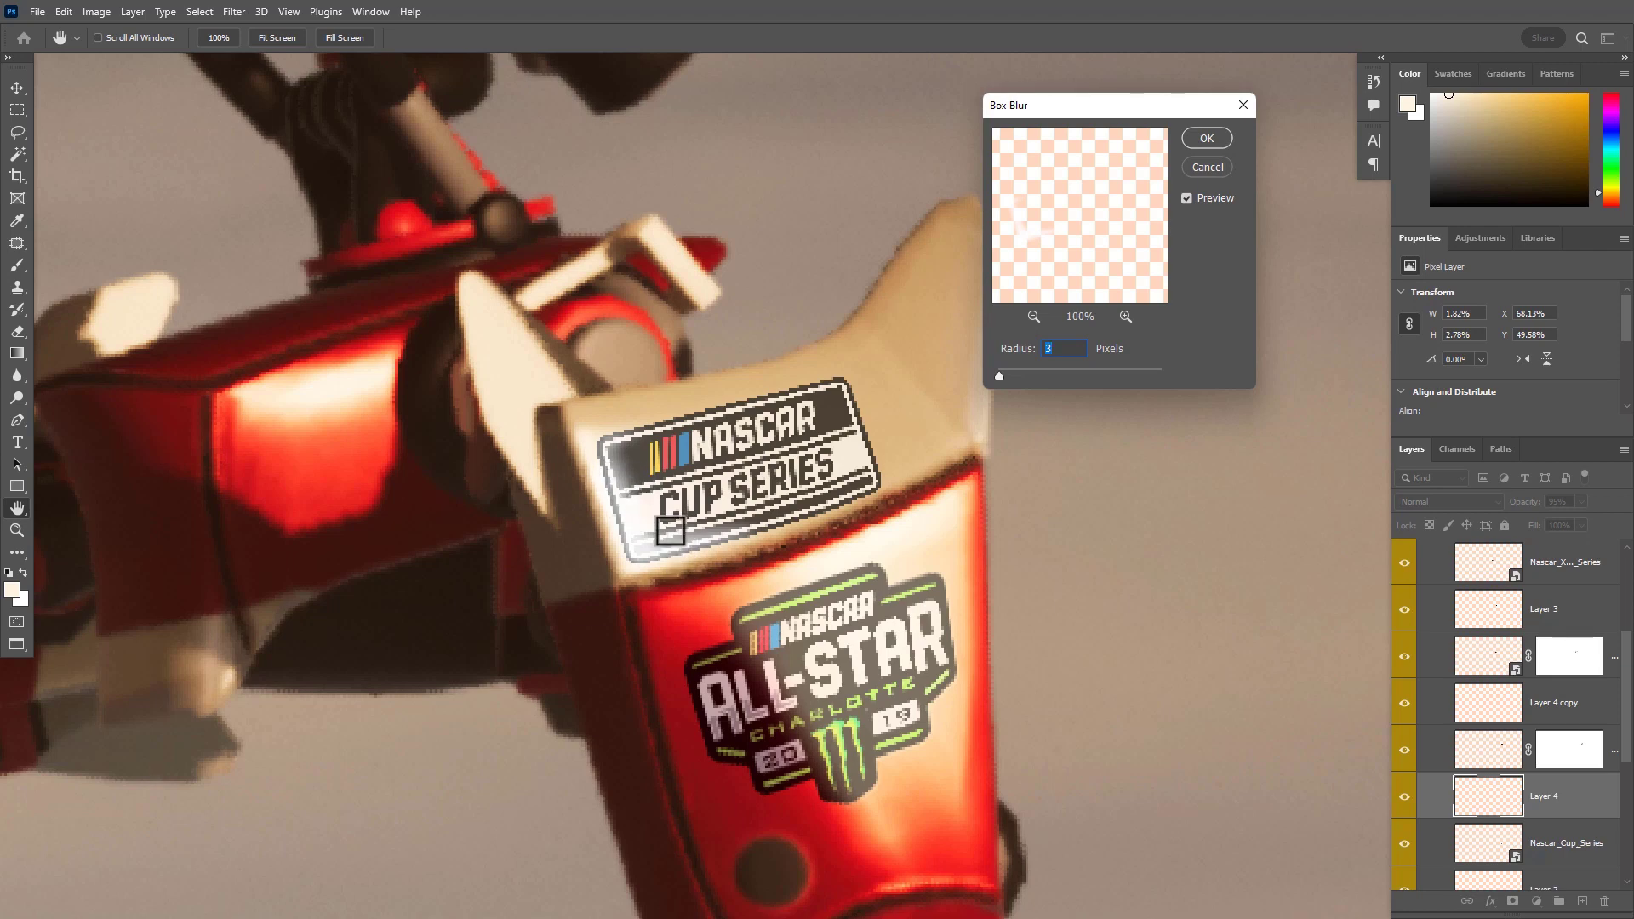
click(1205, 133)
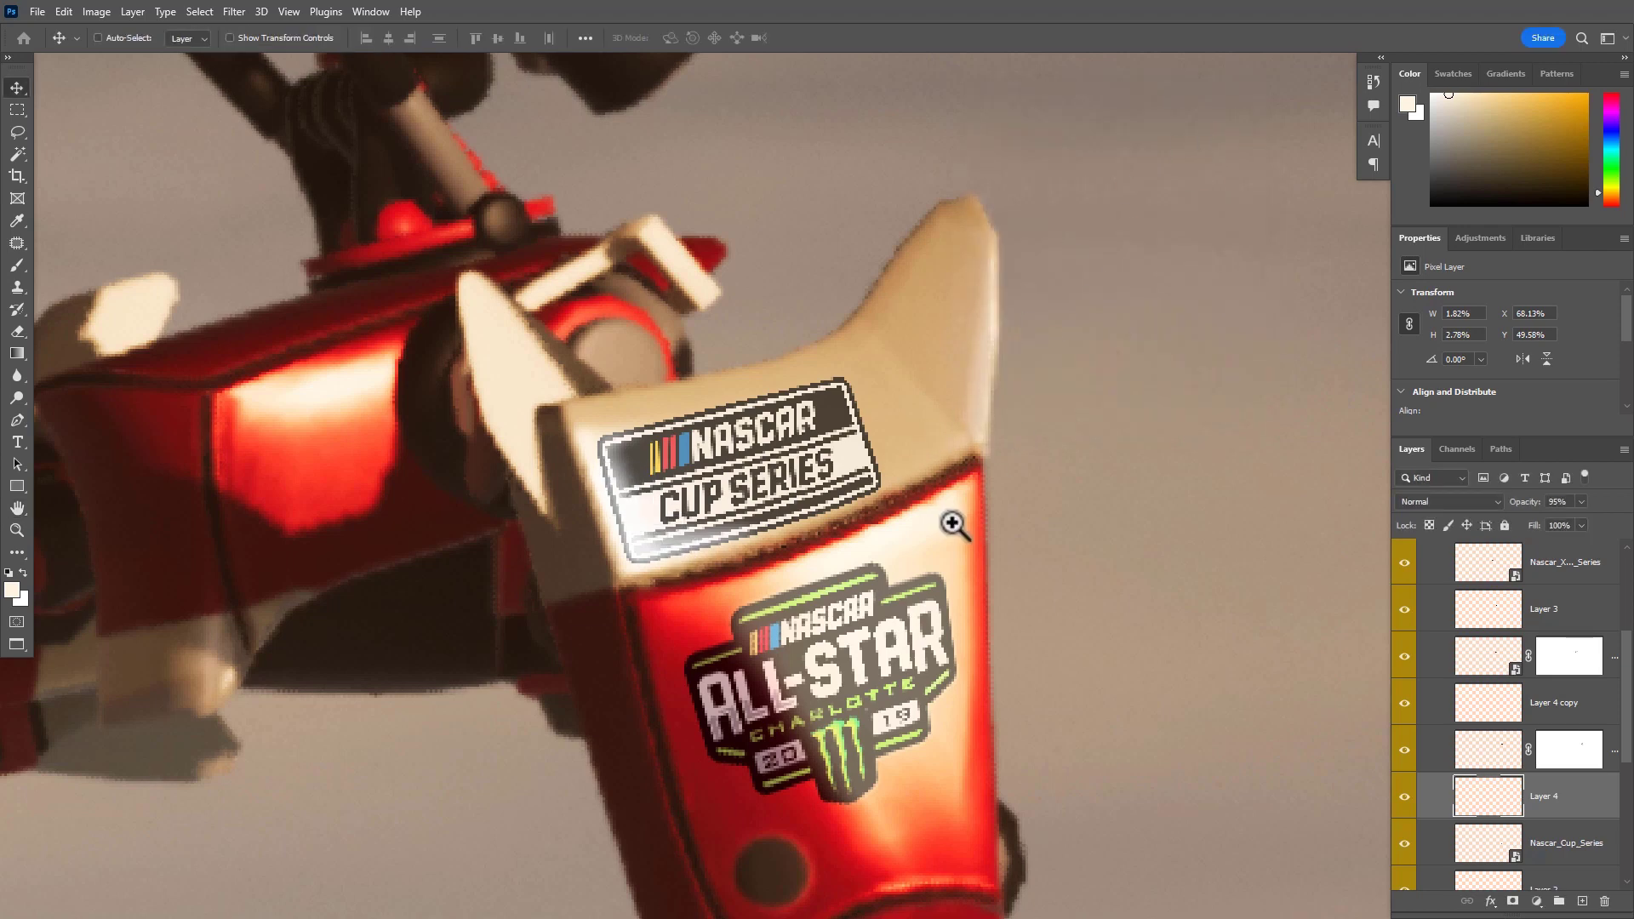
drag(952, 524, 810, 531)
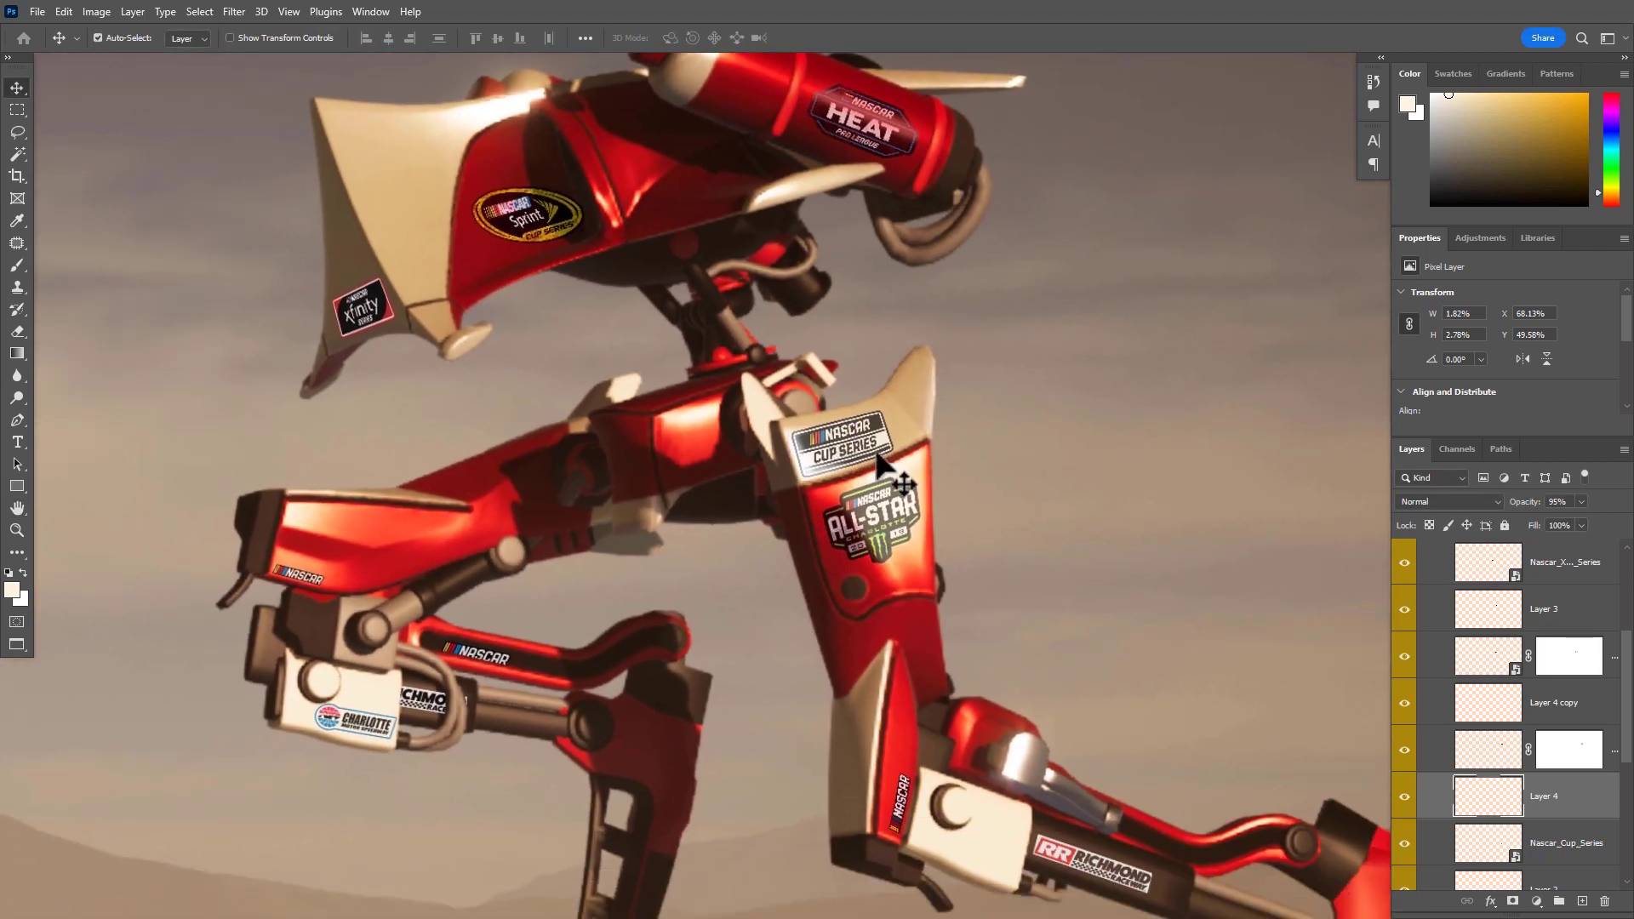
drag(820, 462, 927, 481)
drag(727, 486, 656, 482)
key(ctrl+z)
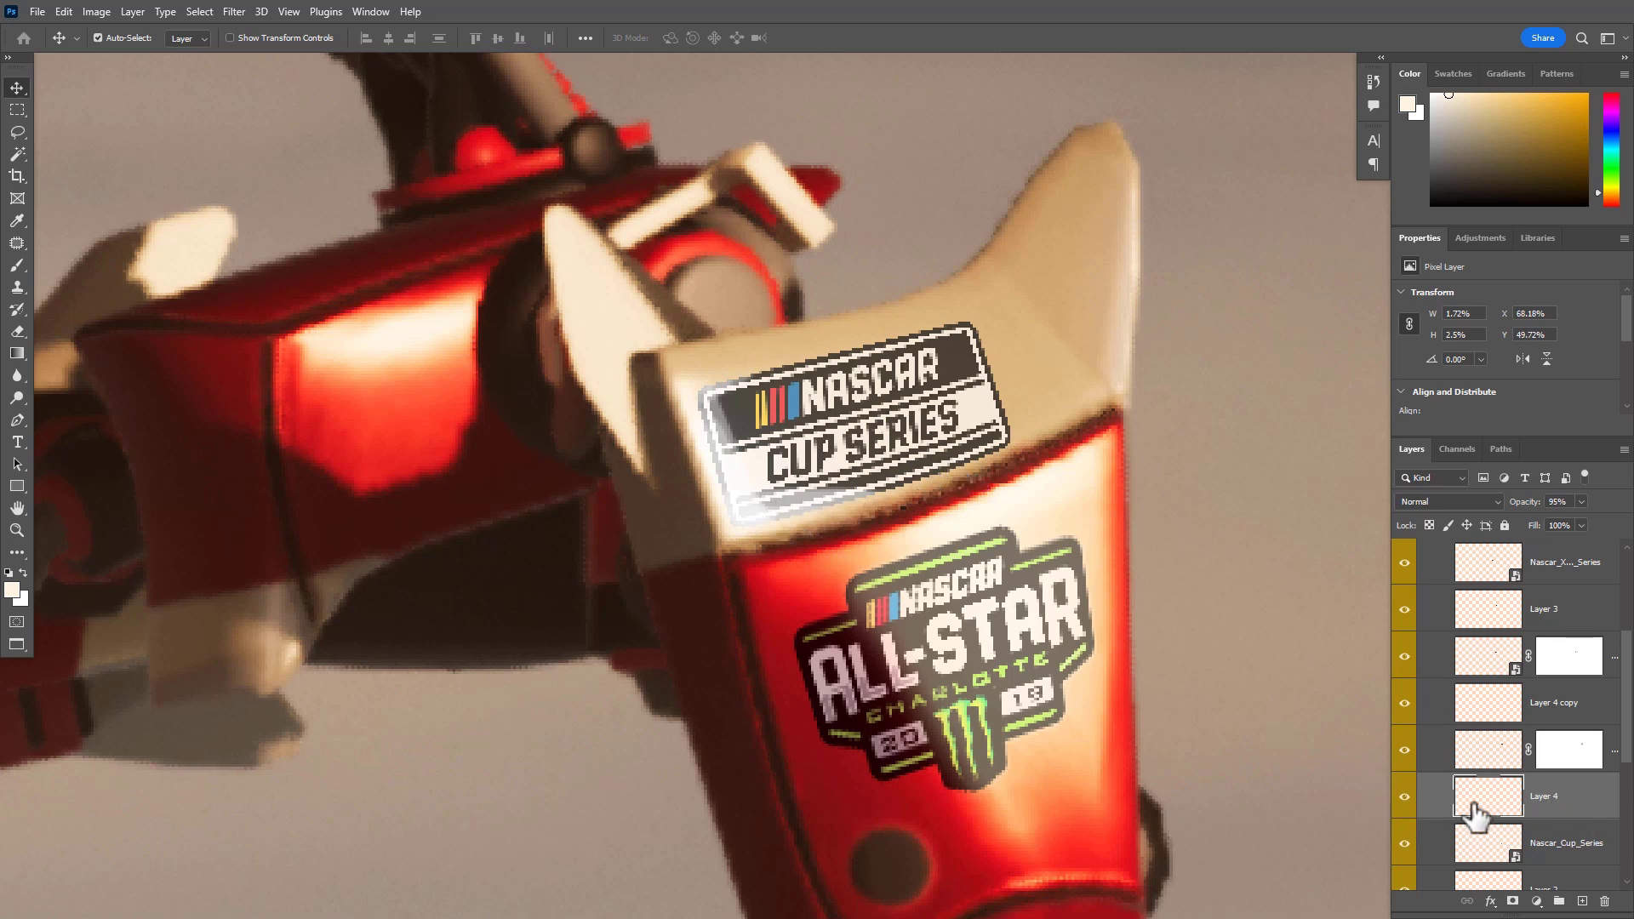
Compare the logo with and without Layer 4, and try an extra highlight stroke with the 40 px brush at the lower-left corner
click(1404, 800)
click(1406, 800)
key(b)
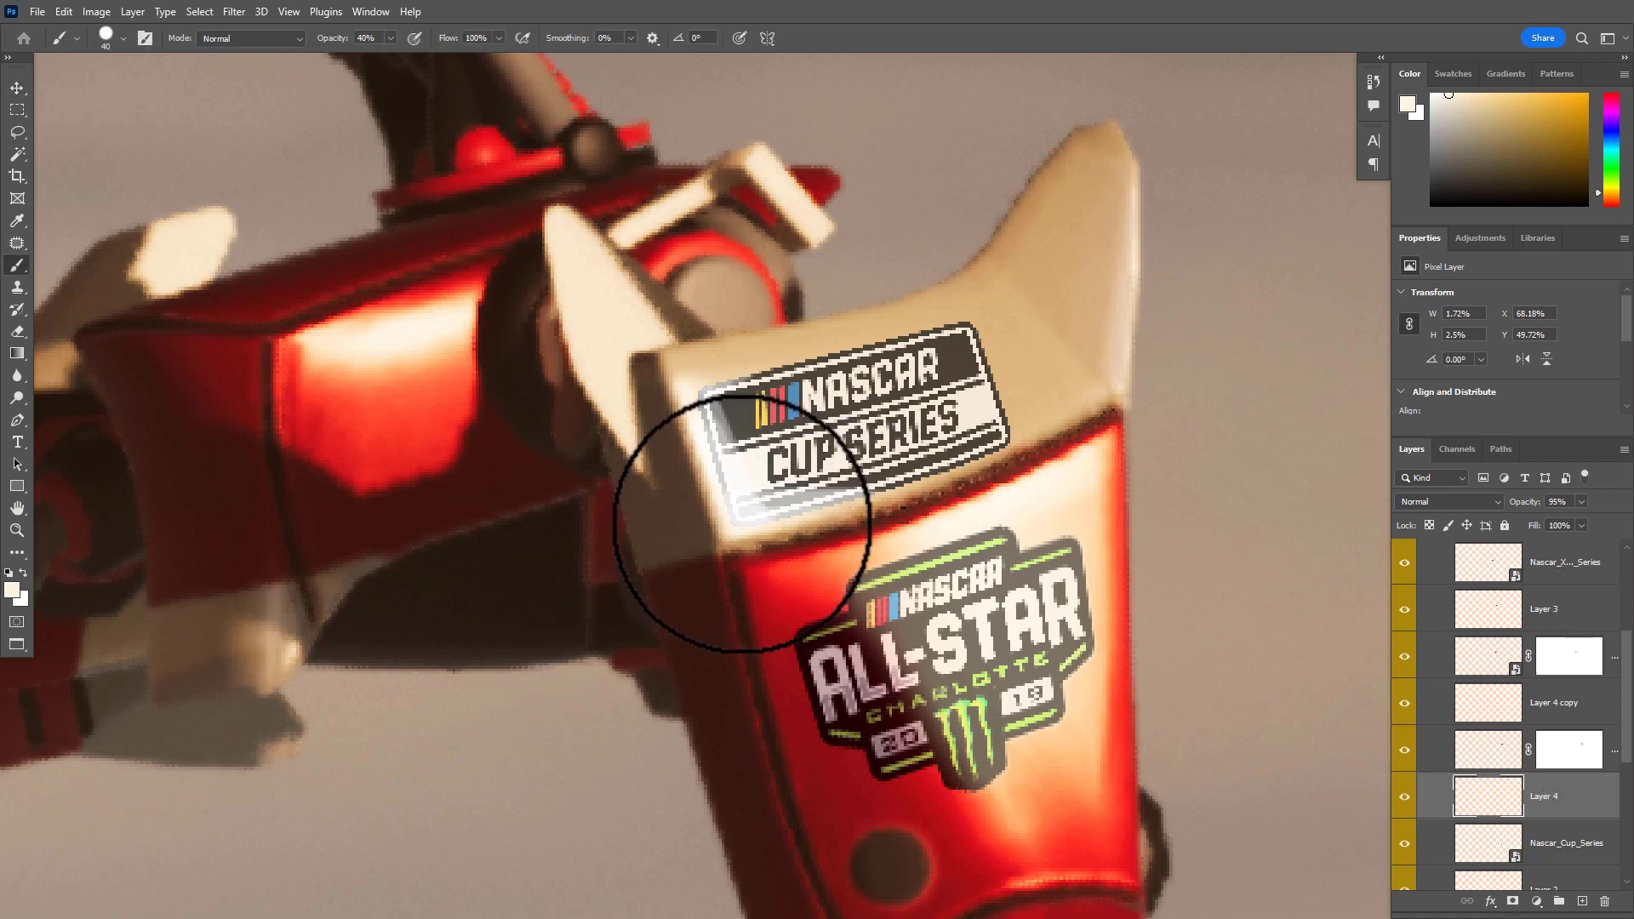
mouse_move(747, 510)
mouse_down()
mouse_move(682, 485)
mouse_move(715, 540)
mouse_up()
key(ctrl+z)
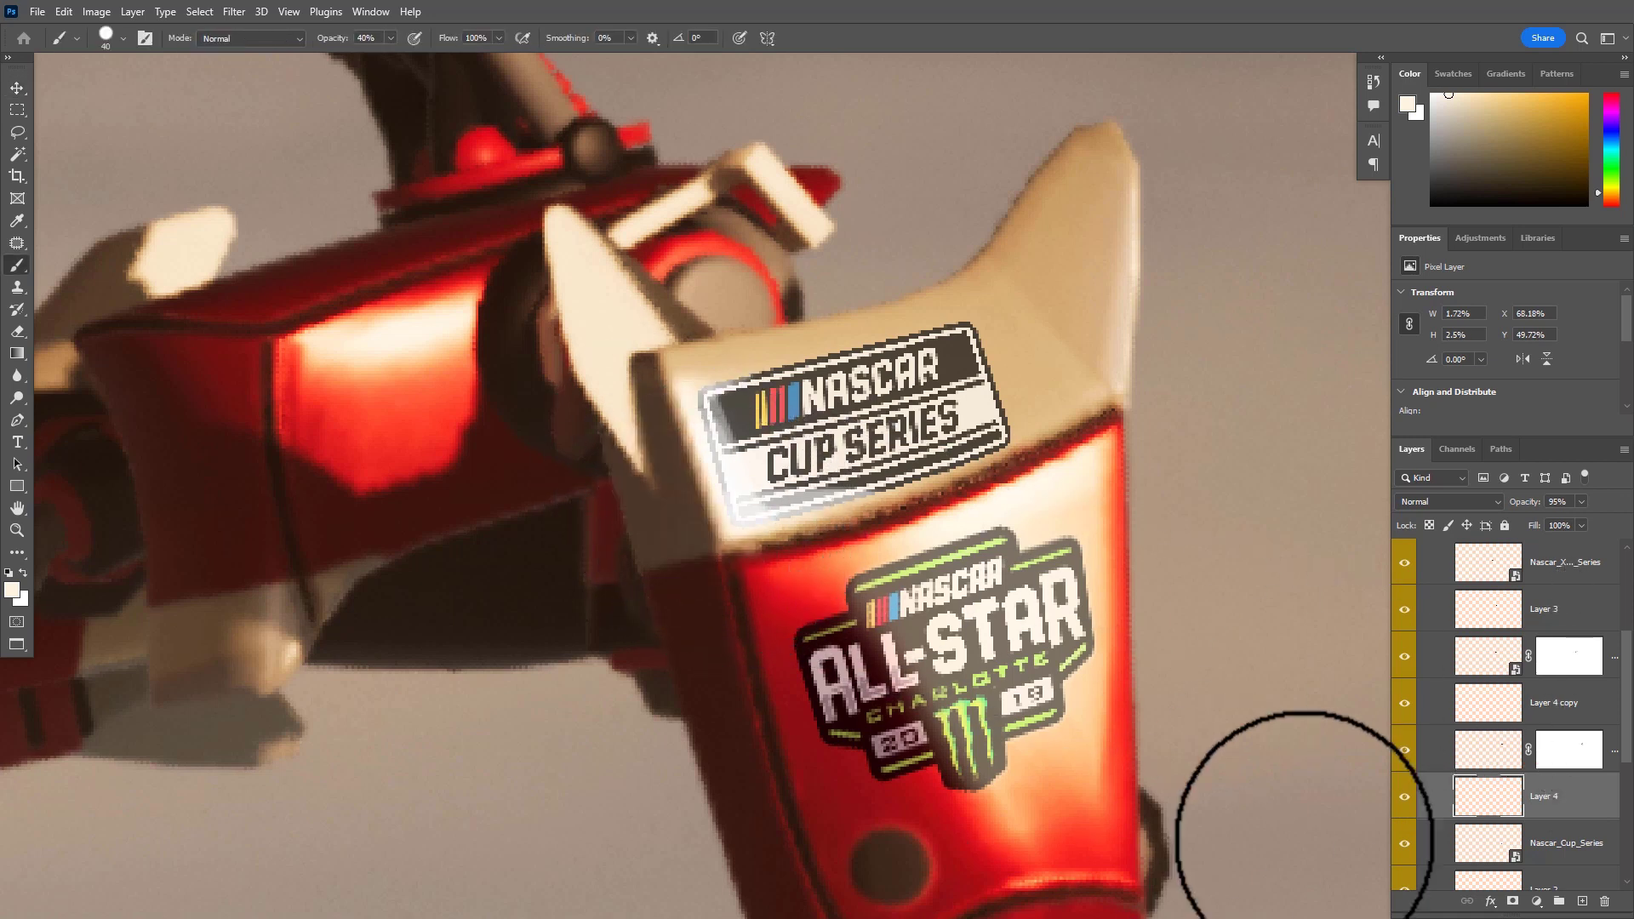
Try painting highlight inside a selection loaded from the Cup Series logo, reduce the brush to 15 px, and remove the selection
ctrl+click(1476, 853)
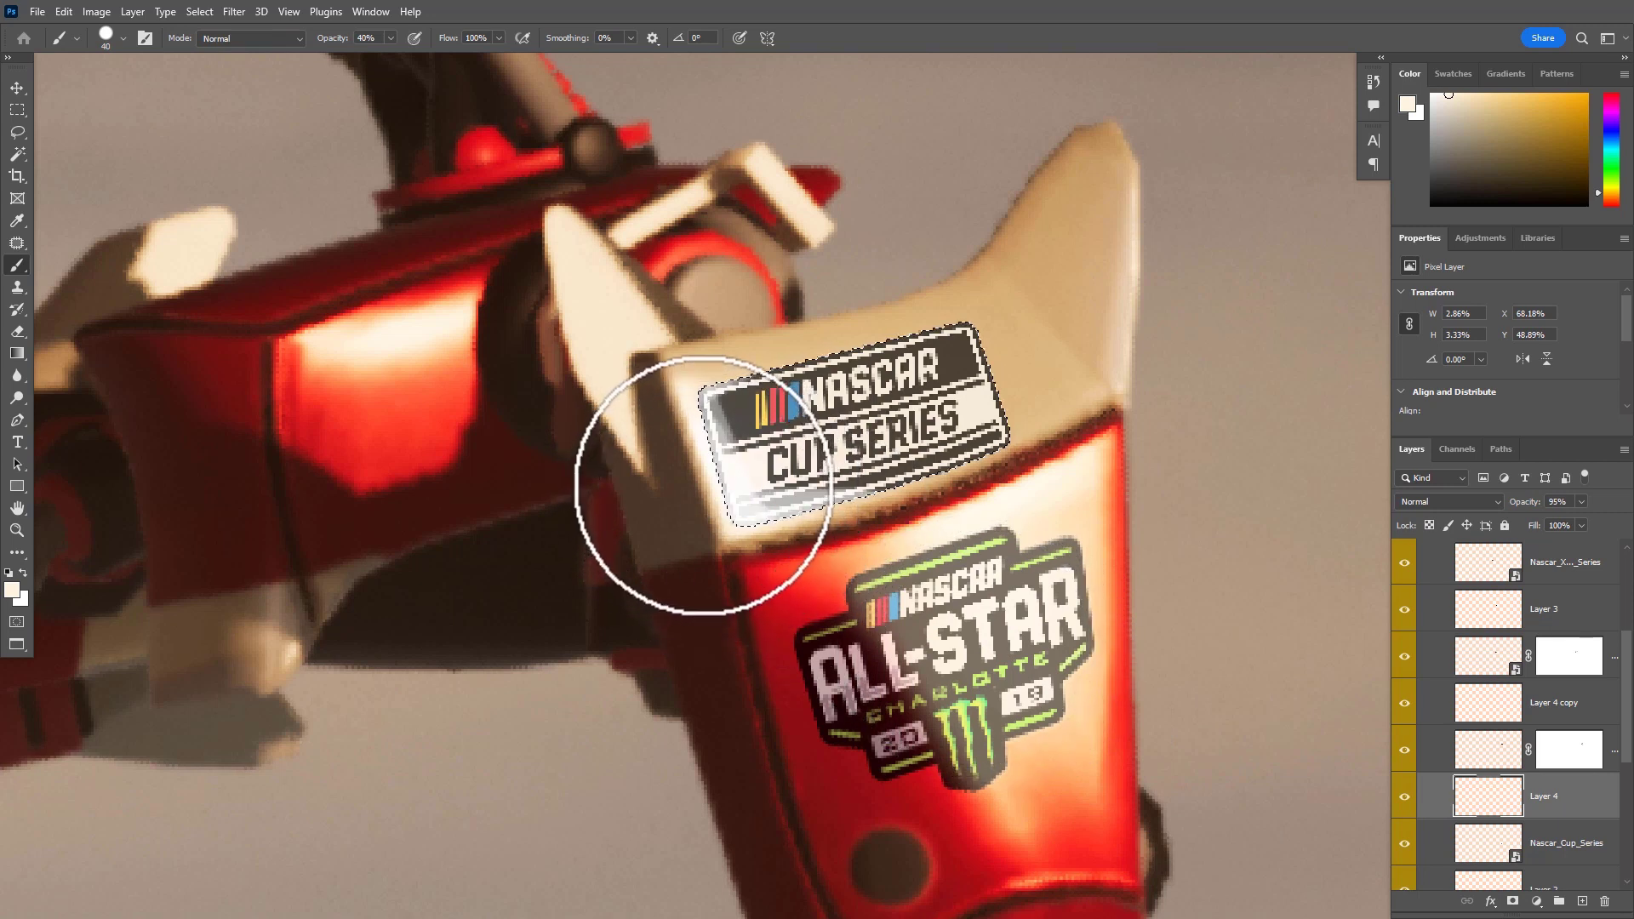
key(bracketleft)
key(bracketleft)
key(bracketleft)
key(bracketleft)
key(bracketleft)
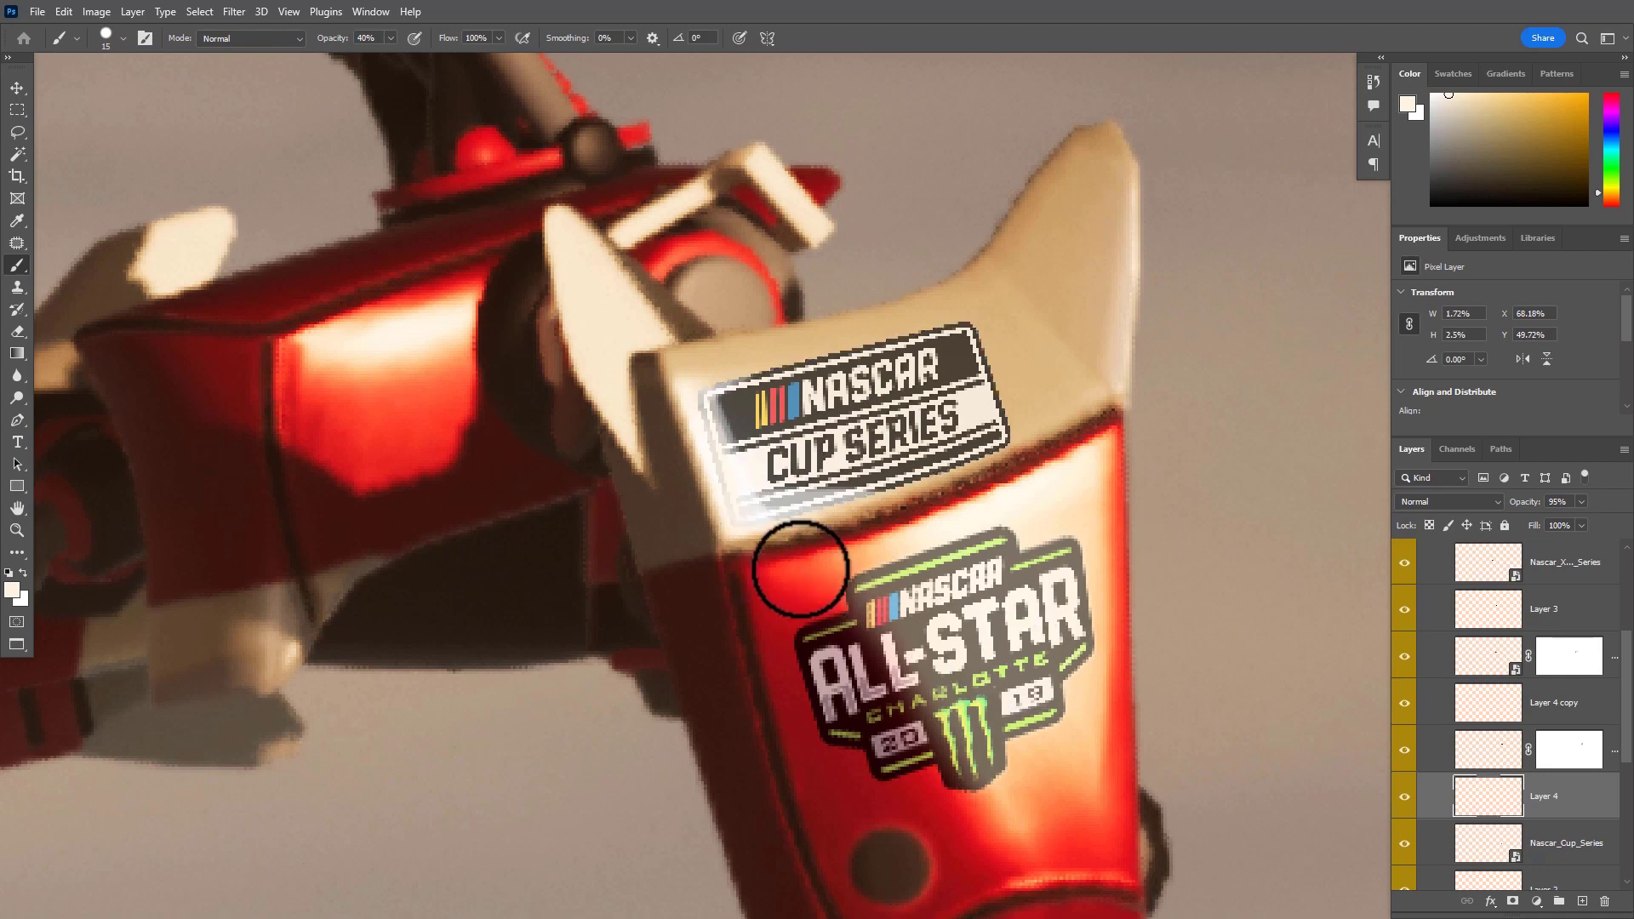
key(ctrl+d)
click(747, 444)
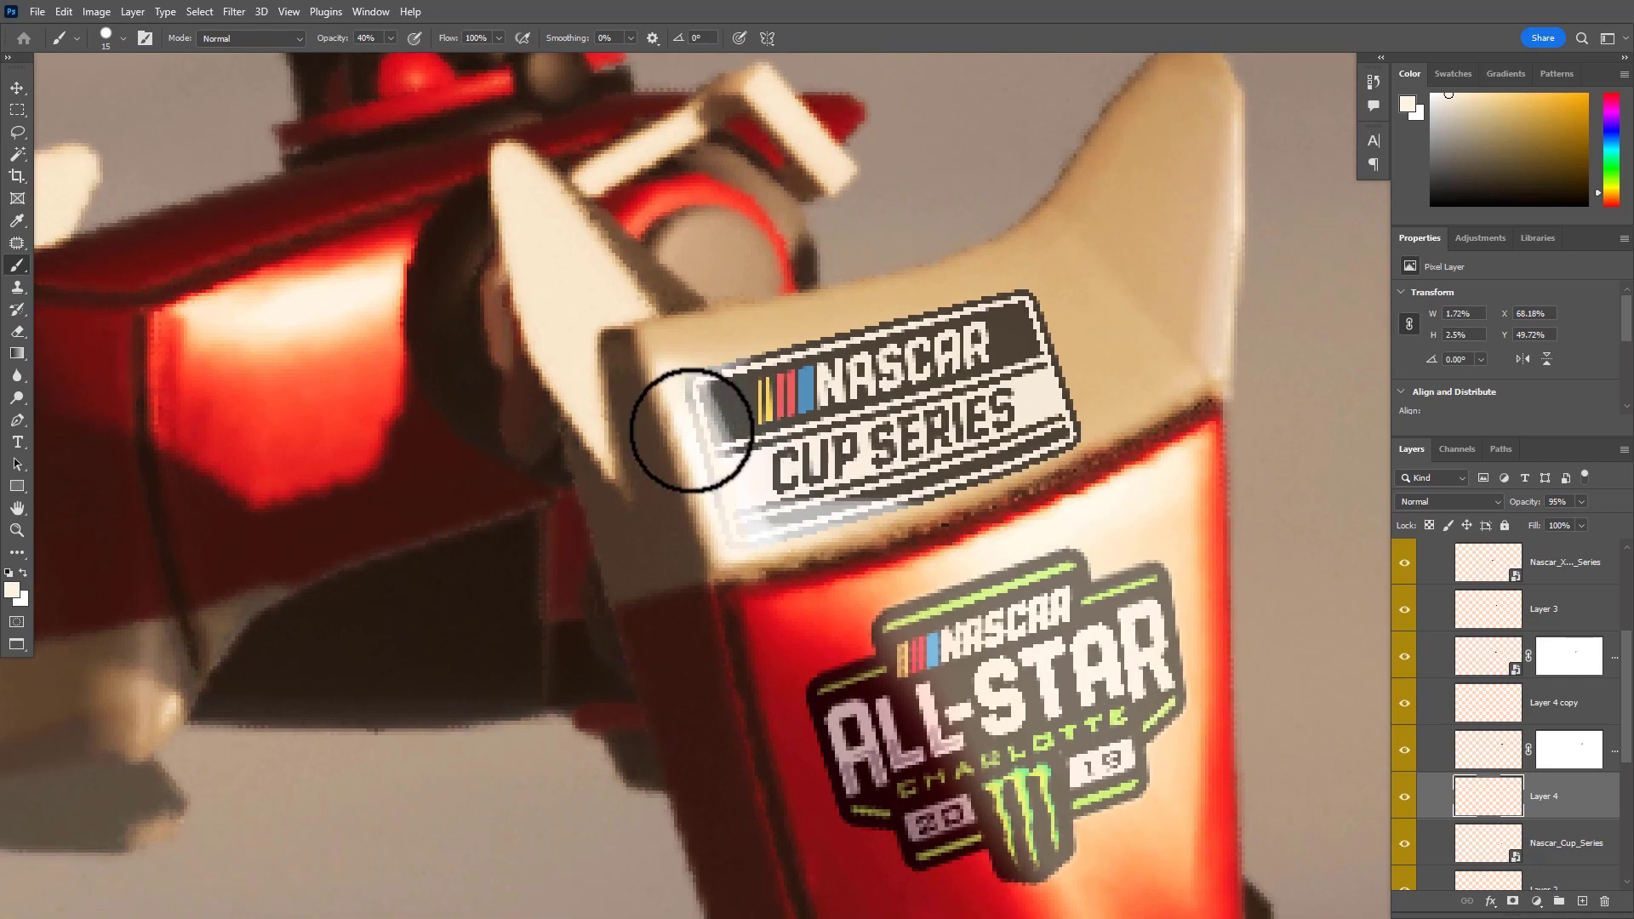
key(ctrl+z)
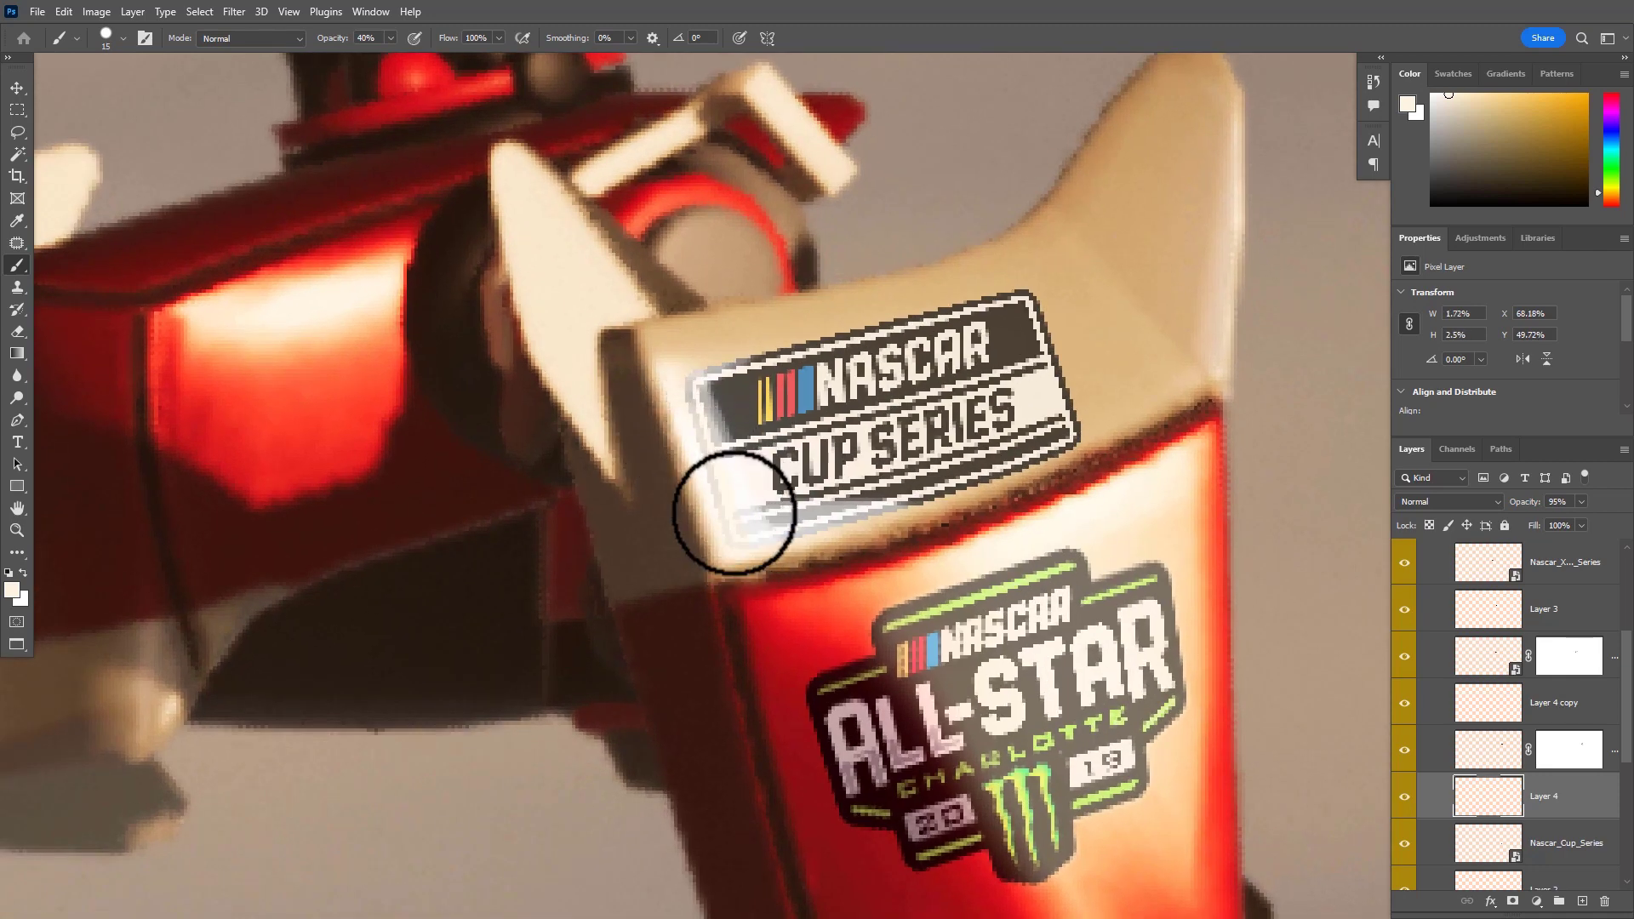
Paint cream highlight strokes on Layer 4 down the Cup Series logo's left edge with a 7 px brush at 40% opacity
key(bracketleft)
key(bracketleft)
key(bracketleft)
key(bracketleft)
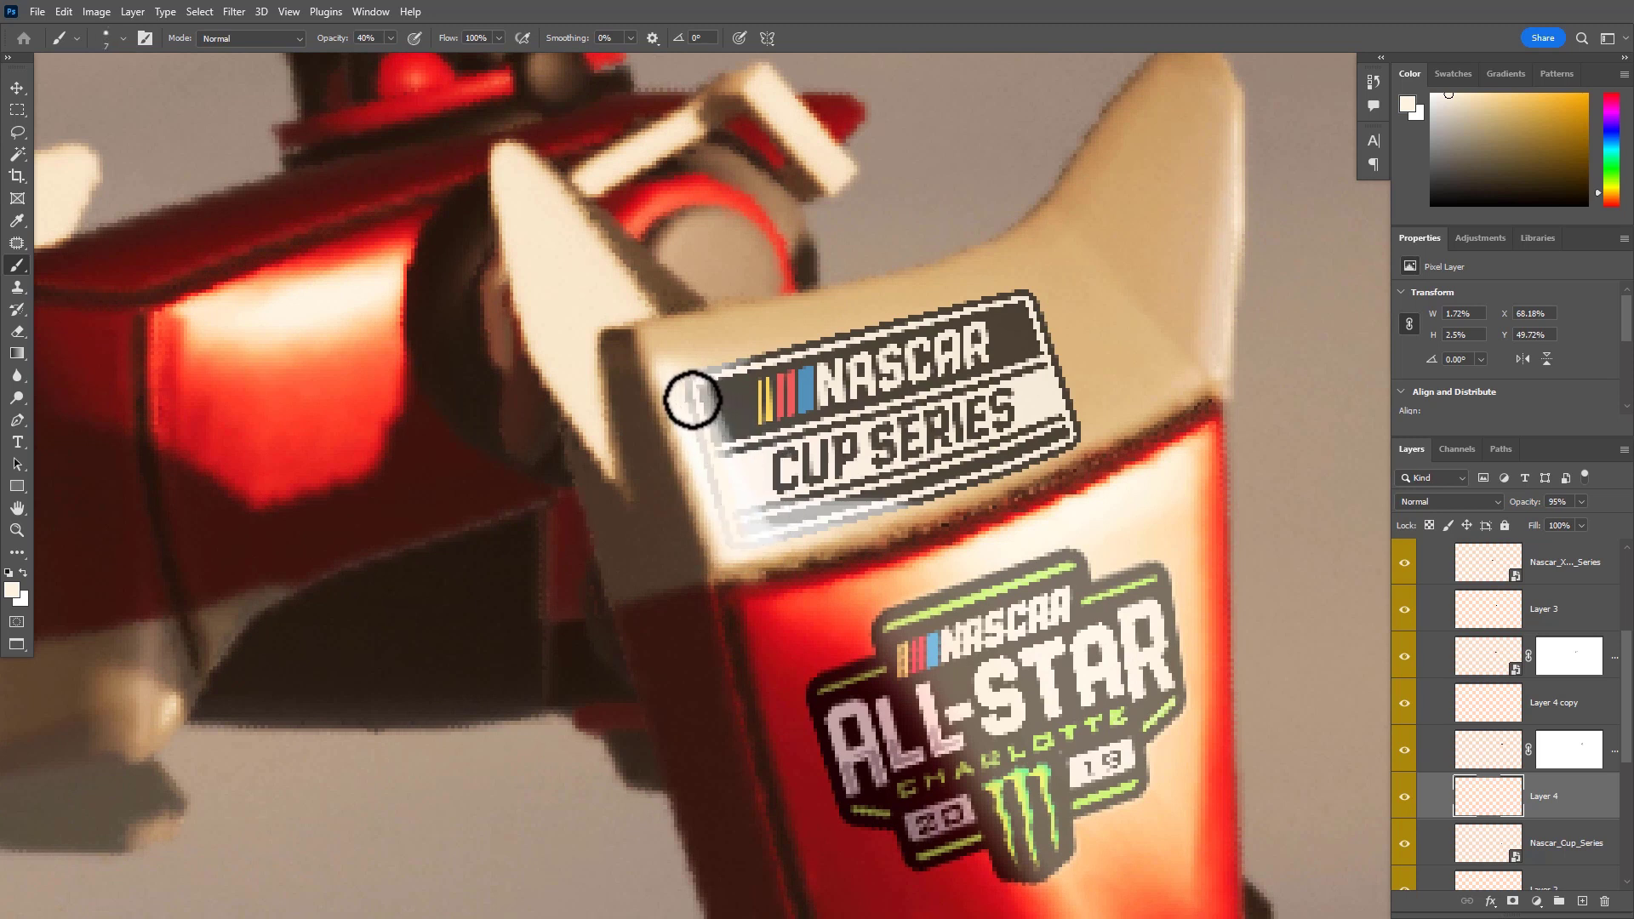
drag(685, 396, 741, 541)
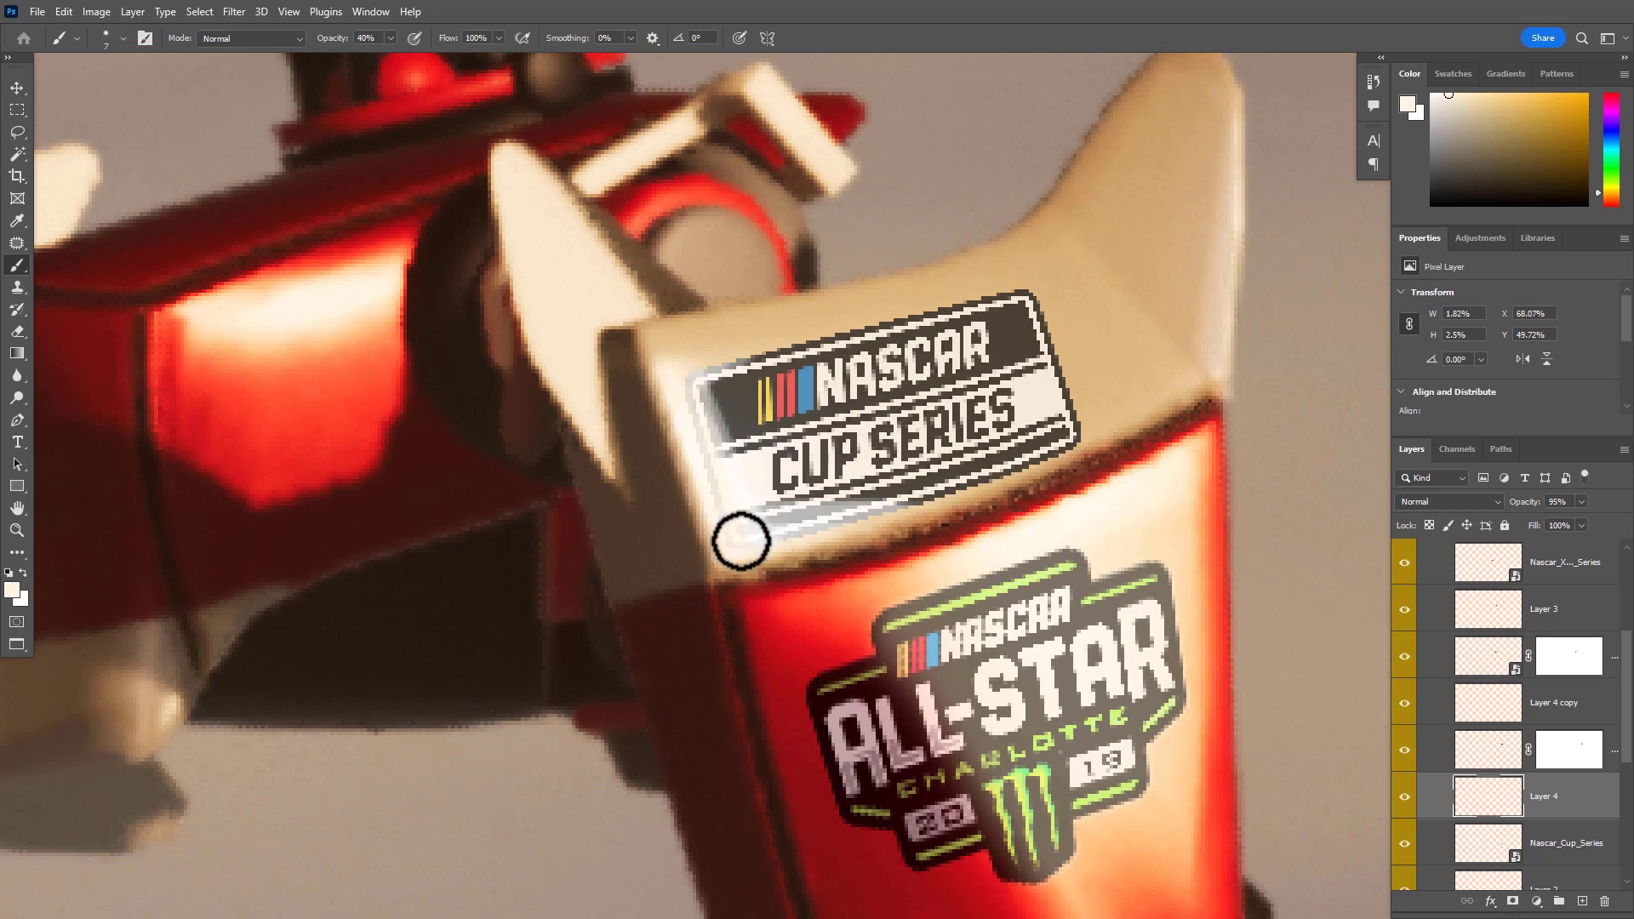
mouse_move(721, 439)
mouse_down()
mouse_move(694, 408)
mouse_move(712, 471)
mouse_move(696, 461)
mouse_move(739, 555)
mouse_move(731, 540)
mouse_move(765, 549)
mouse_move(720, 525)
mouse_move(673, 399)
mouse_move(769, 547)
mouse_up()
drag(824, 594, 737, 613)
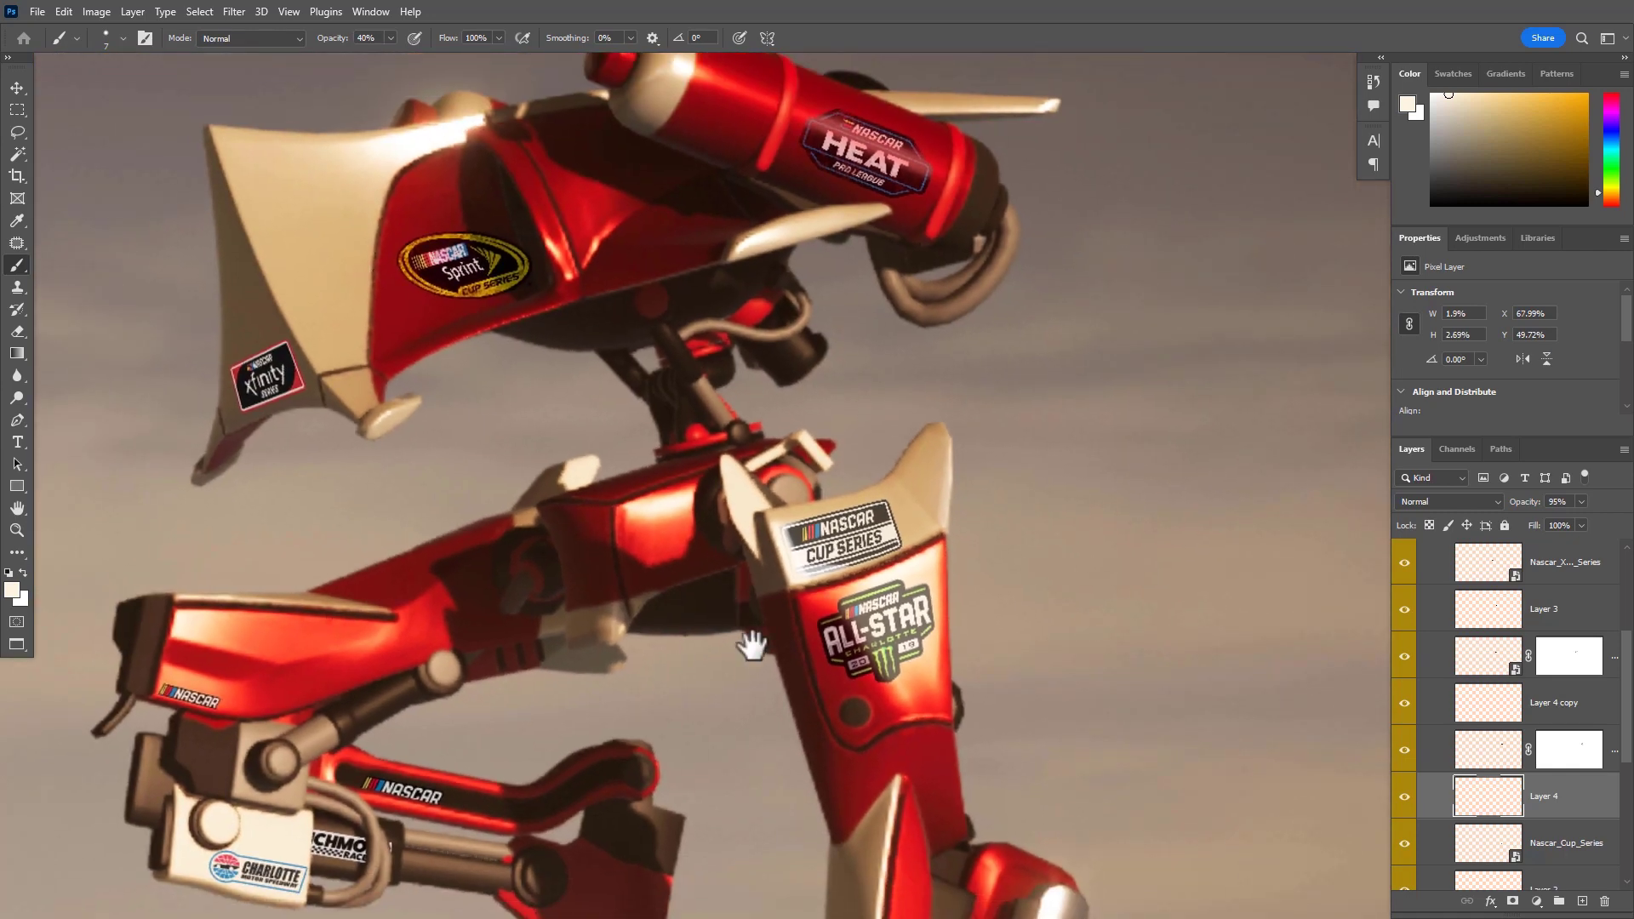
Enlarge the brush to 10 px and build up the highlight along the Cup Series logo's left edge and lower-left corner
drag(811, 542, 885, 563)
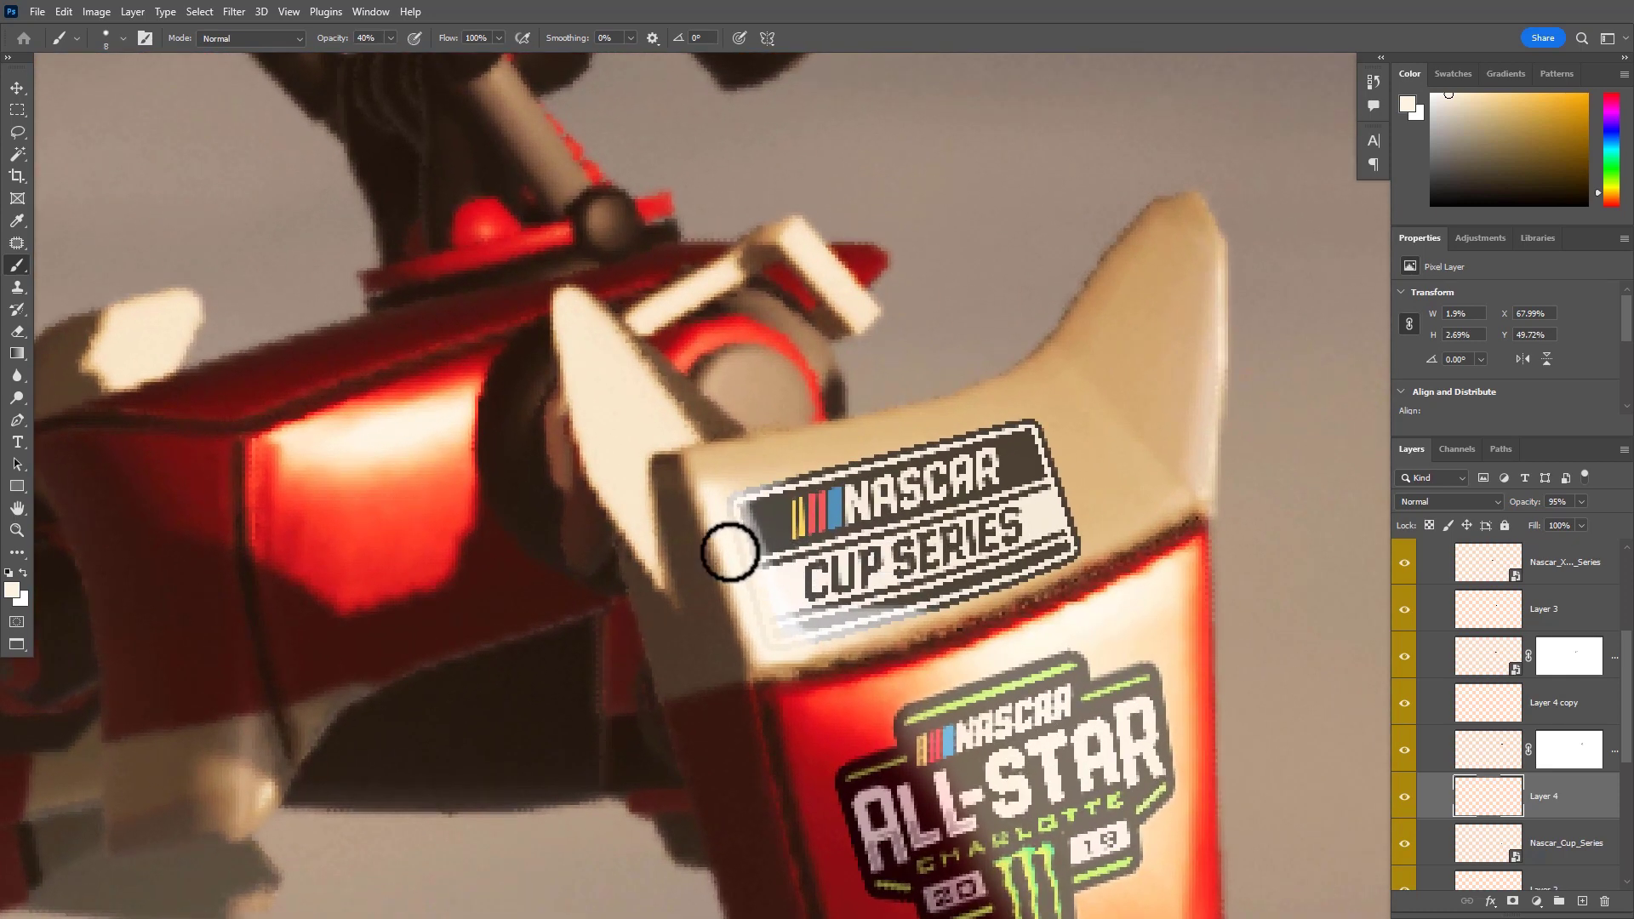
key(bracketright)
key(bracketright)
key(bracketright)
shift+click(783, 641)
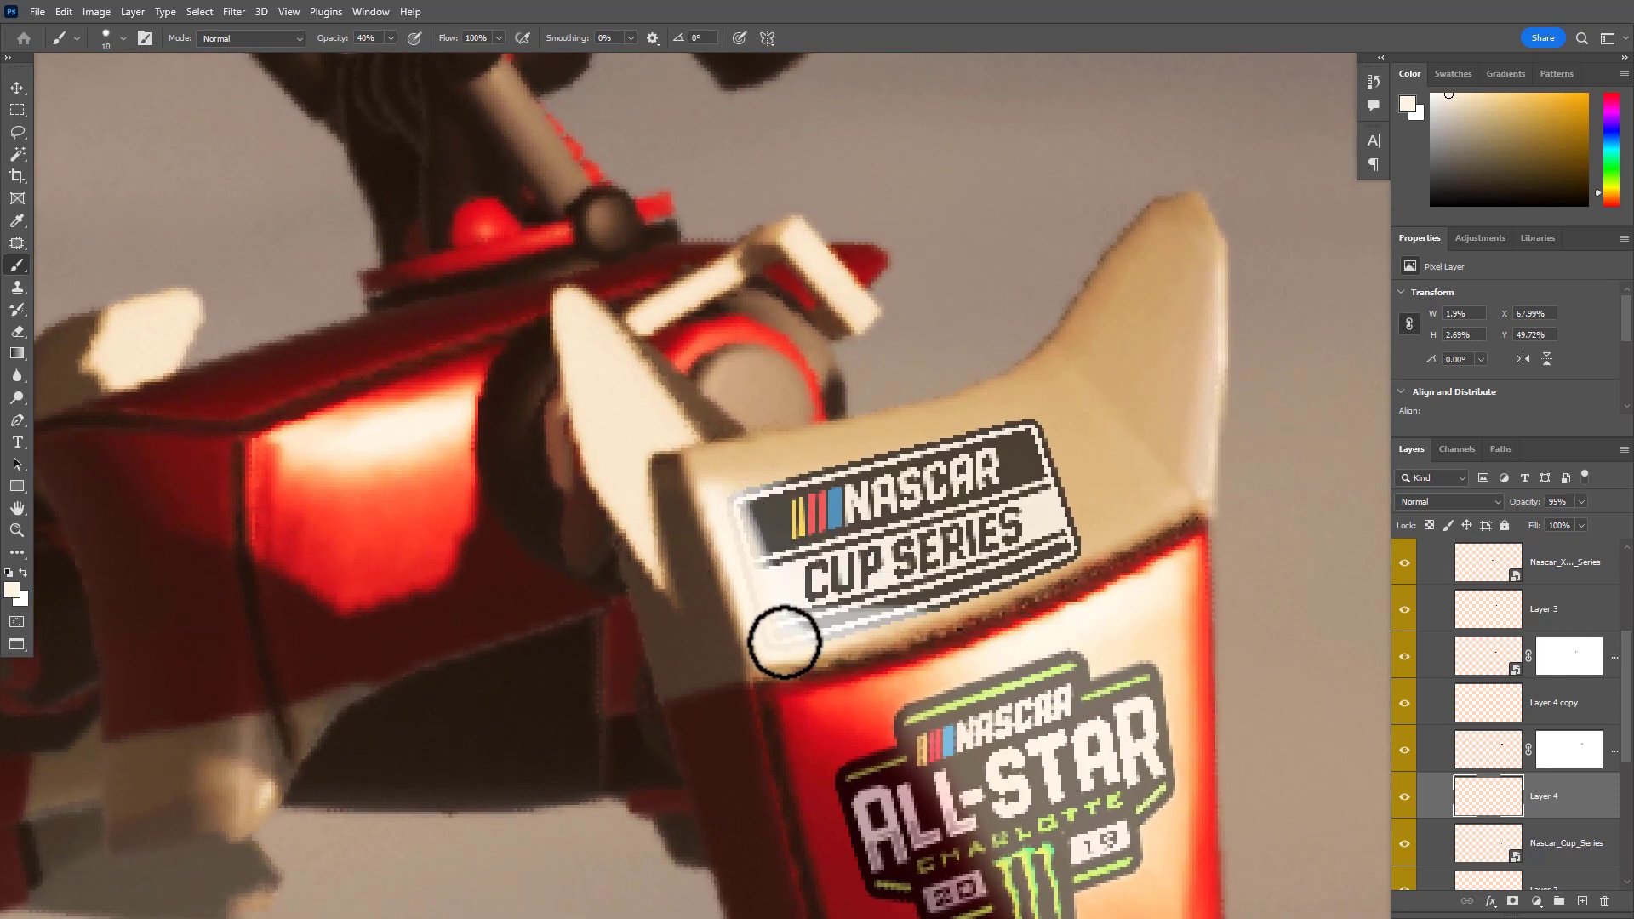
mouse_move(782, 629)
mouse_down()
mouse_move(856, 635)
mouse_move(795, 636)
mouse_up()
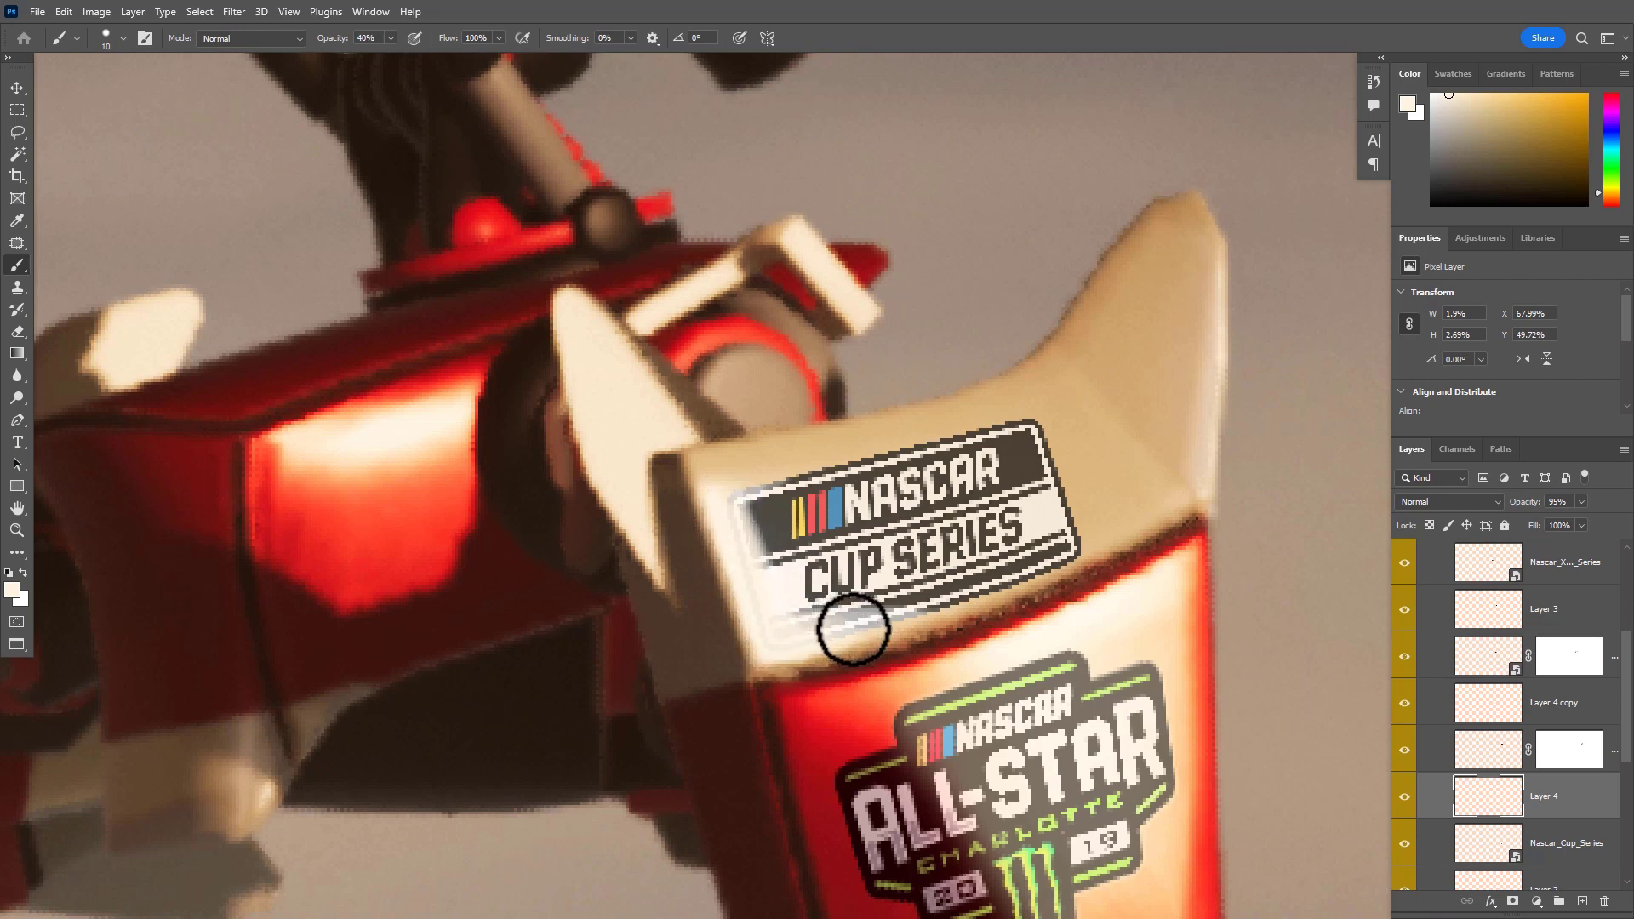
Check the repainted highlight on the whole robot and change the Cup Series logo layer's blend mode to Vivid Light
key(v)
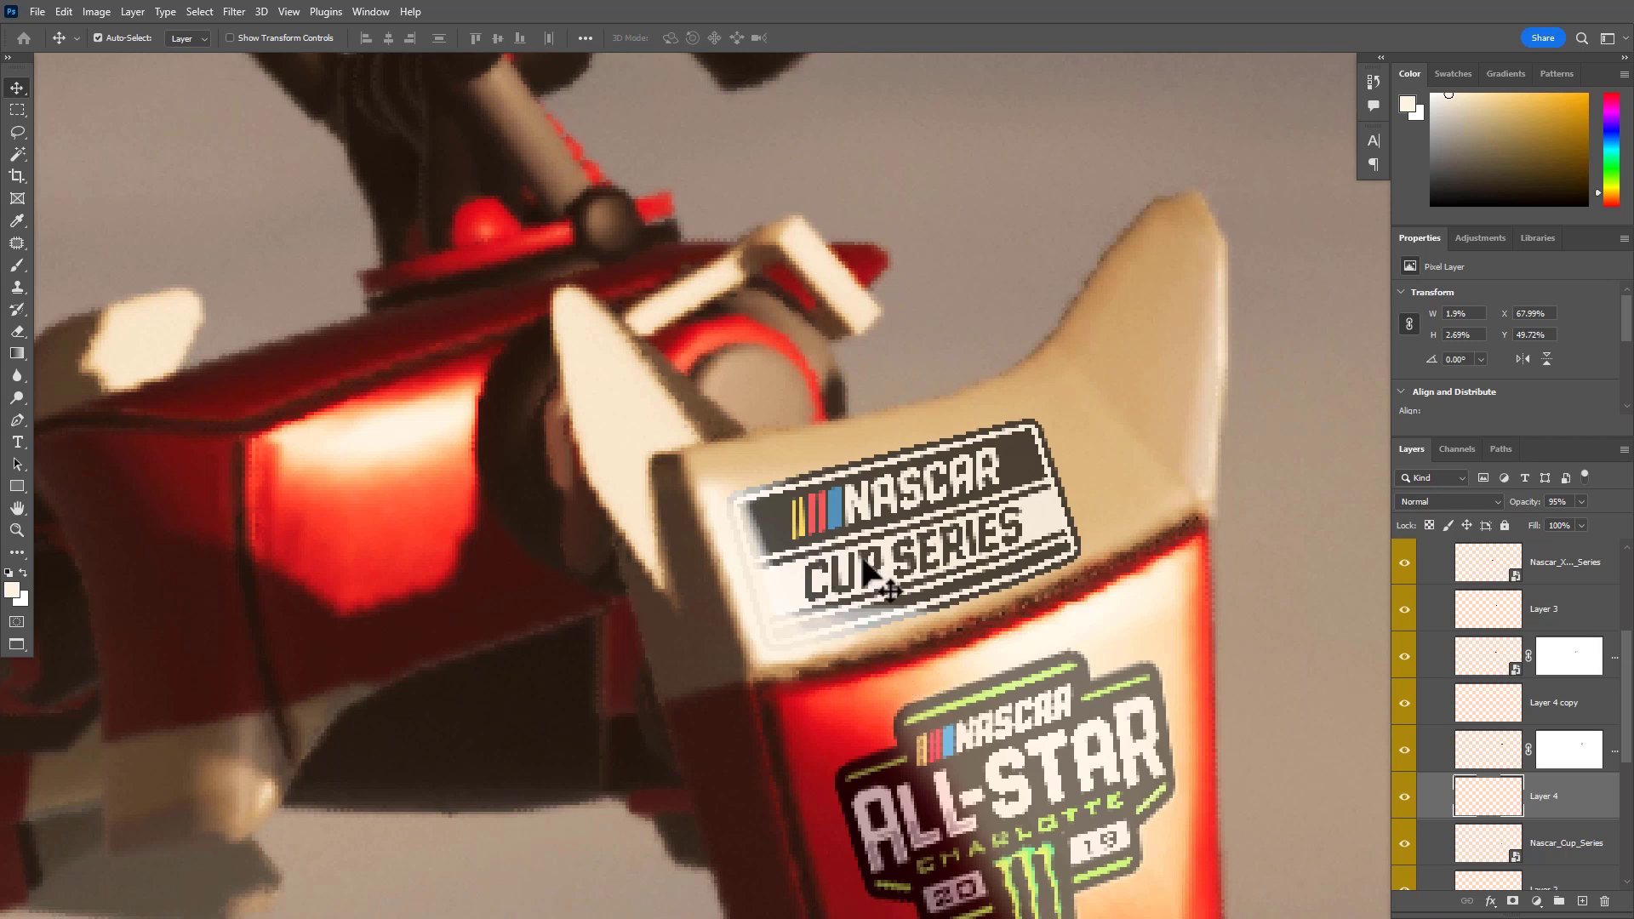
drag(978, 616, 766, 638)
drag(865, 714, 780, 640)
drag(871, 593, 934, 599)
click(921, 488)
scroll(915, 483, up, 5)
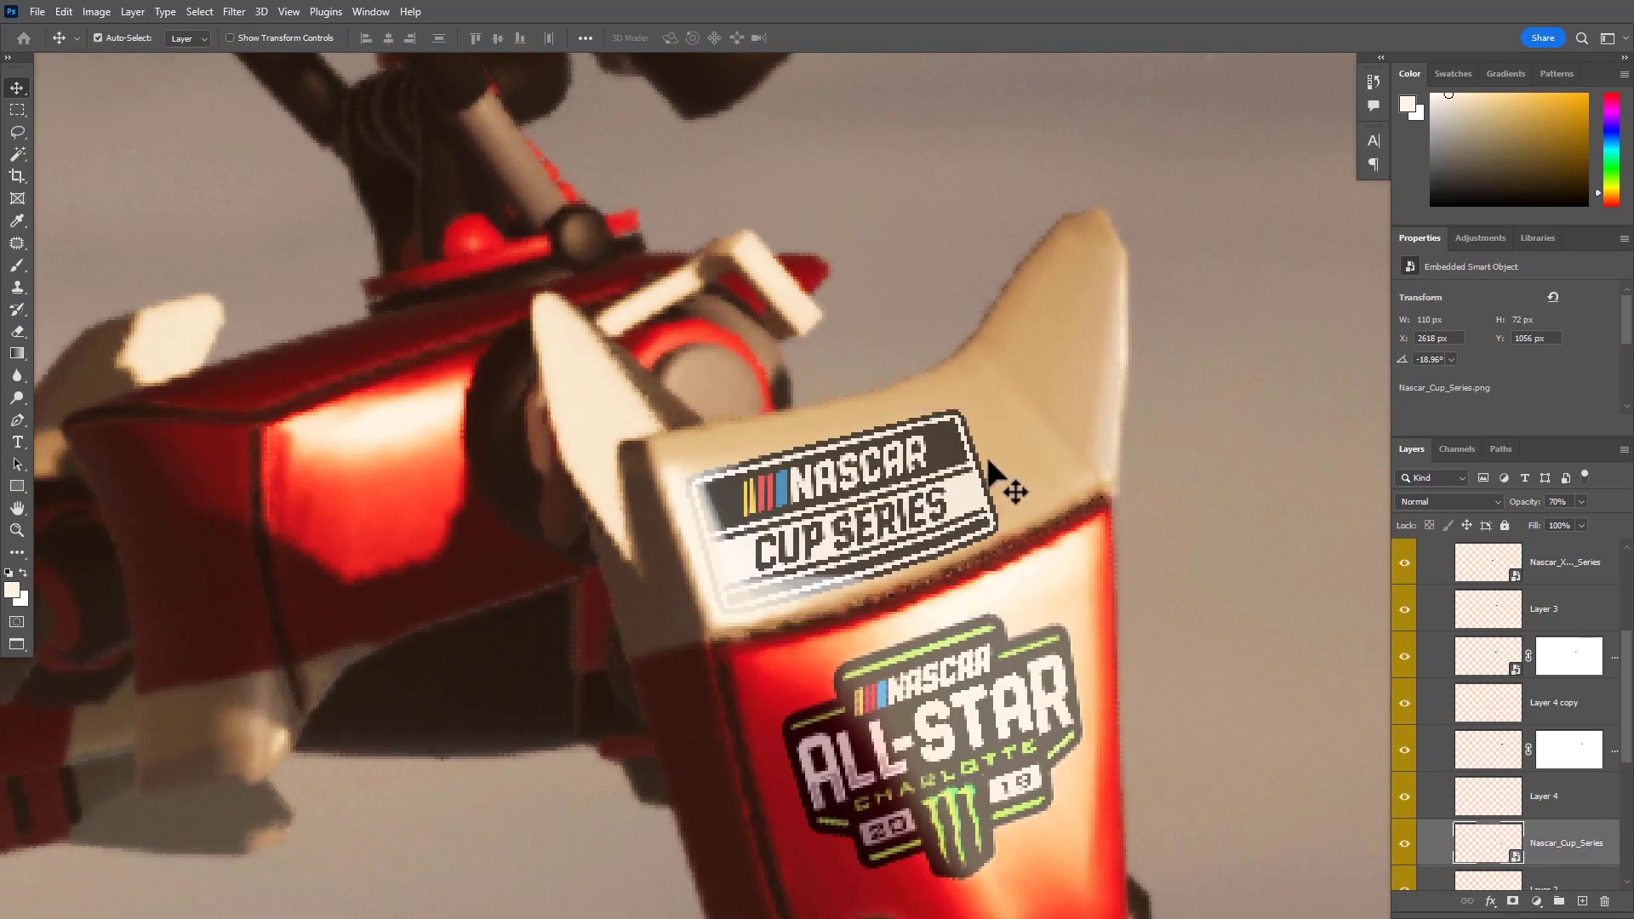
drag(951, 462, 1030, 482)
key(ctrl+z)
click(1452, 502)
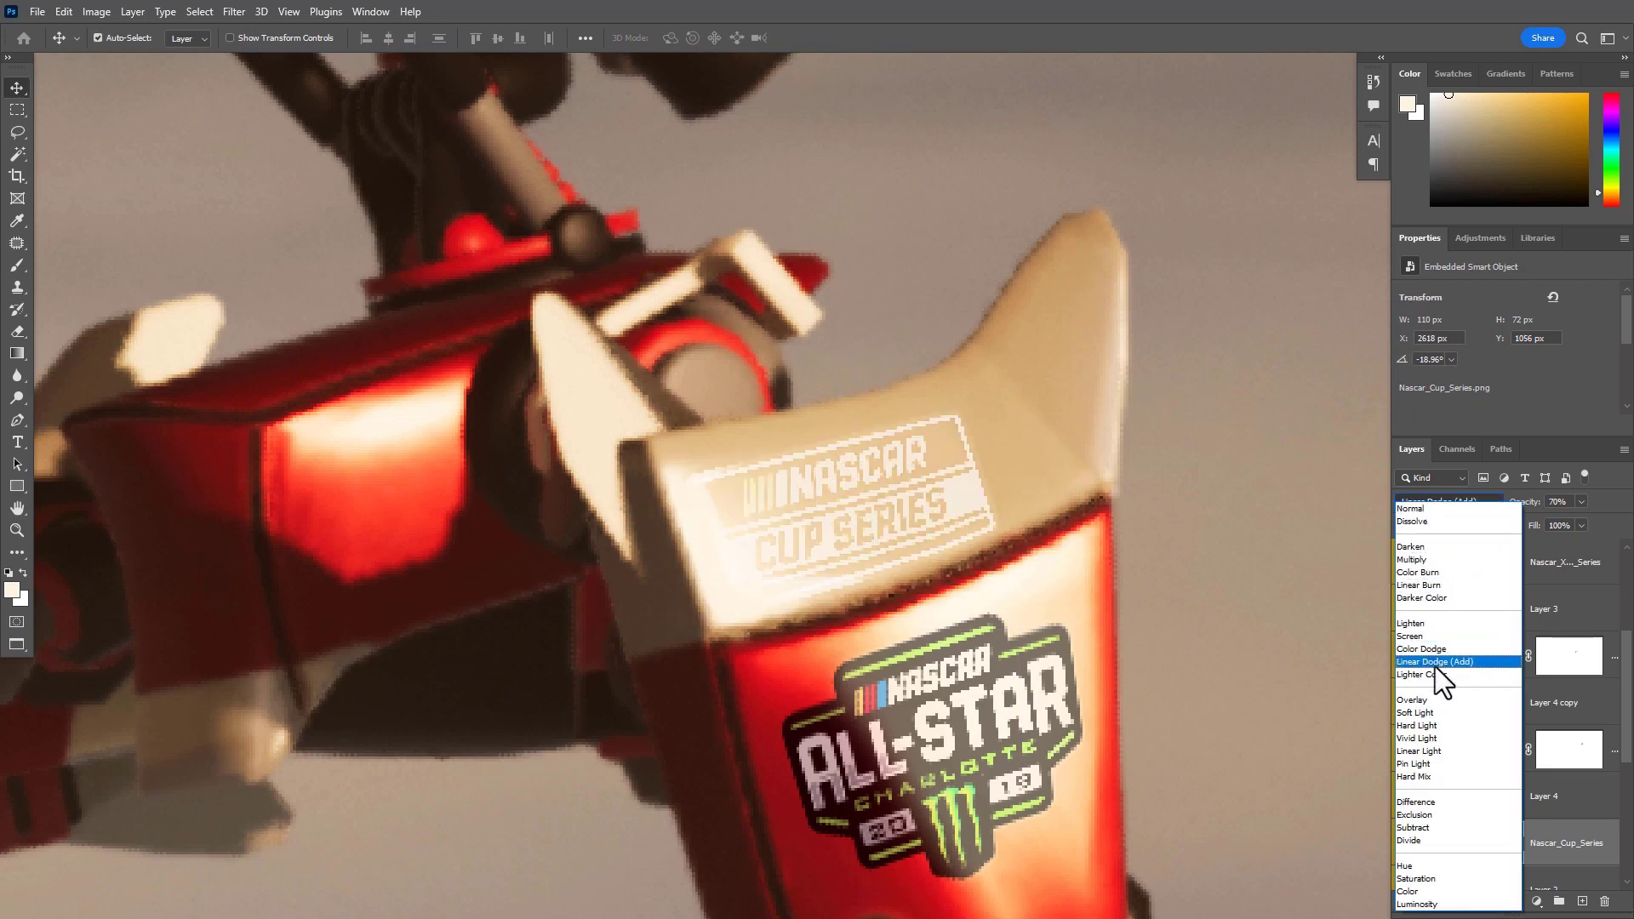
click(1453, 738)
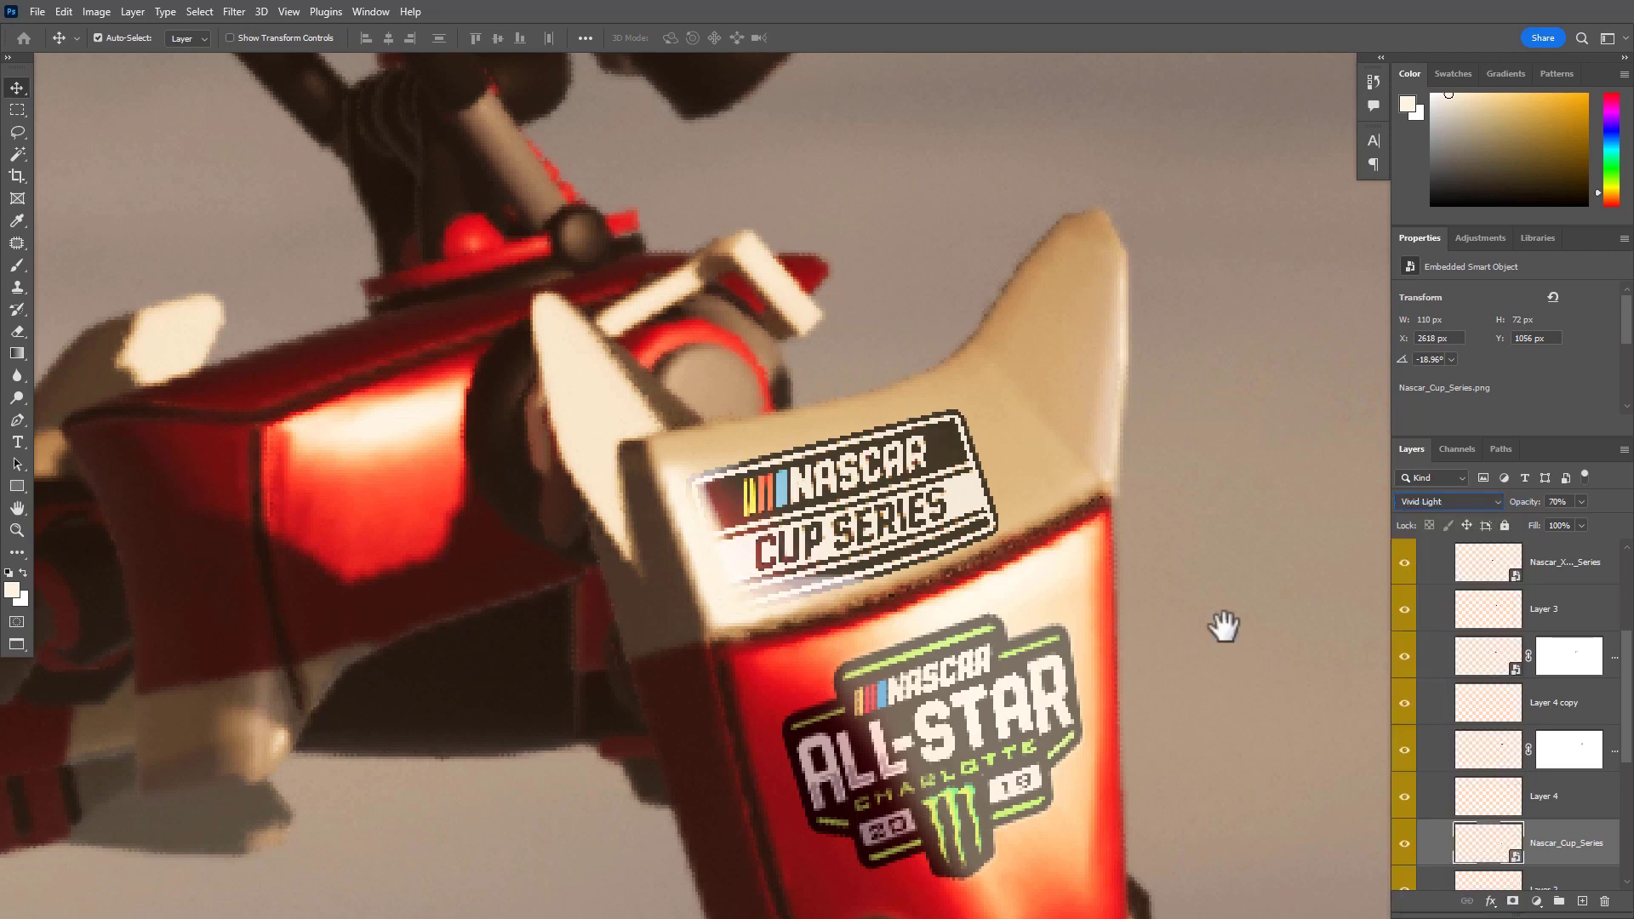
Set the opacity of the NASCAR logo on the bent leg's red upper cover to 60% and check it
scroll(1222, 627, down, 5)
drag(1129, 723, 890, 557)
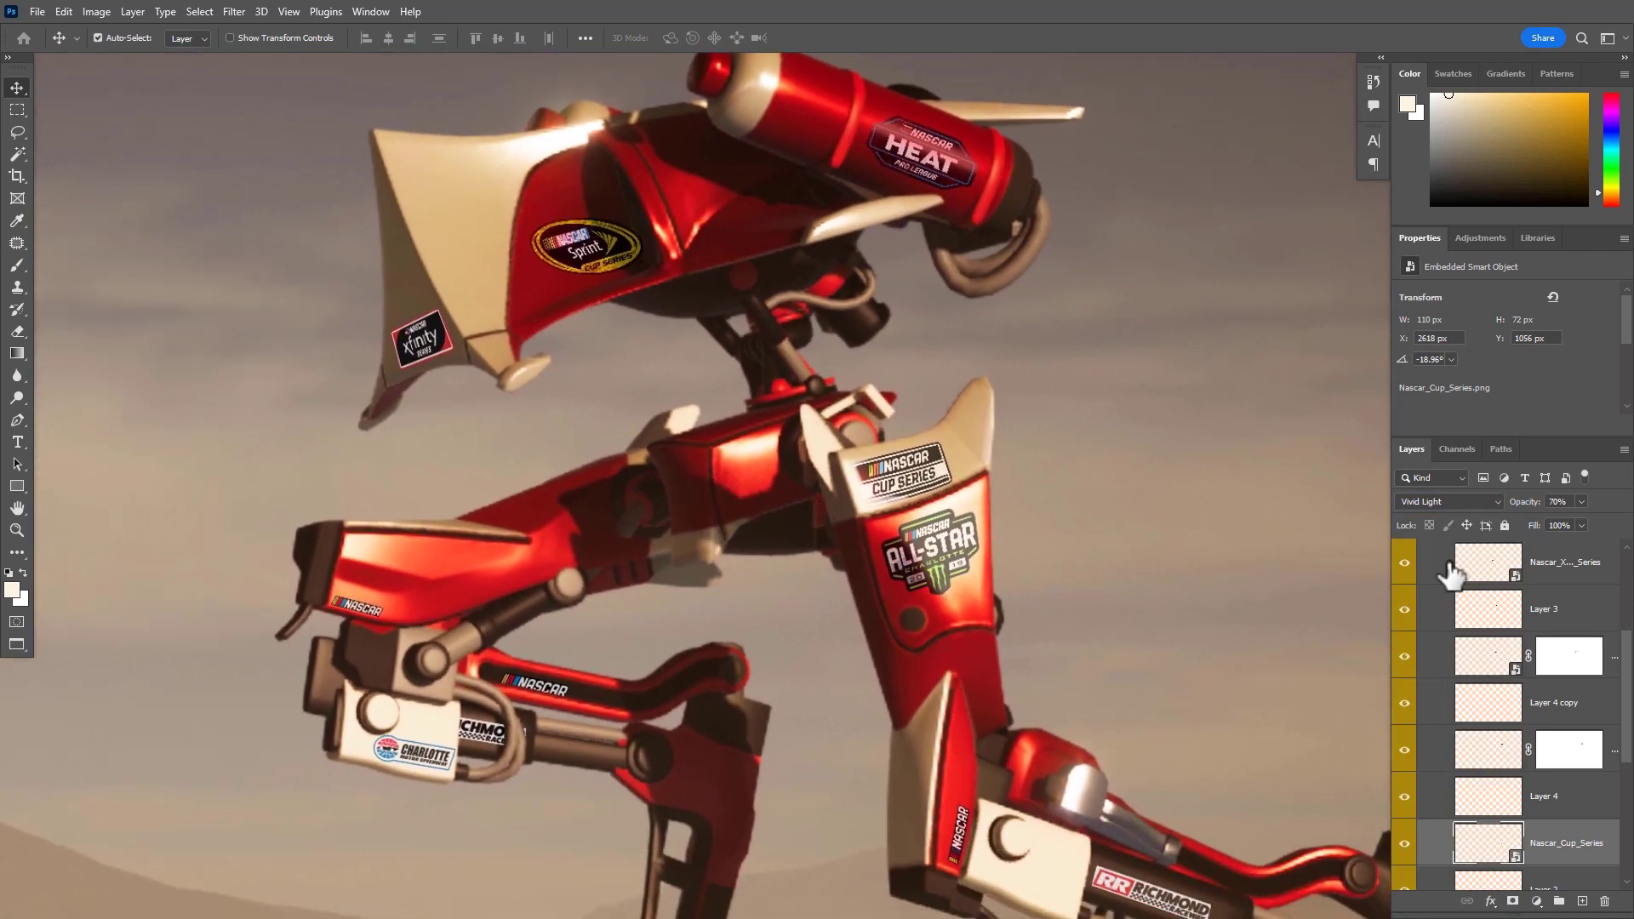
drag(987, 593, 997, 500)
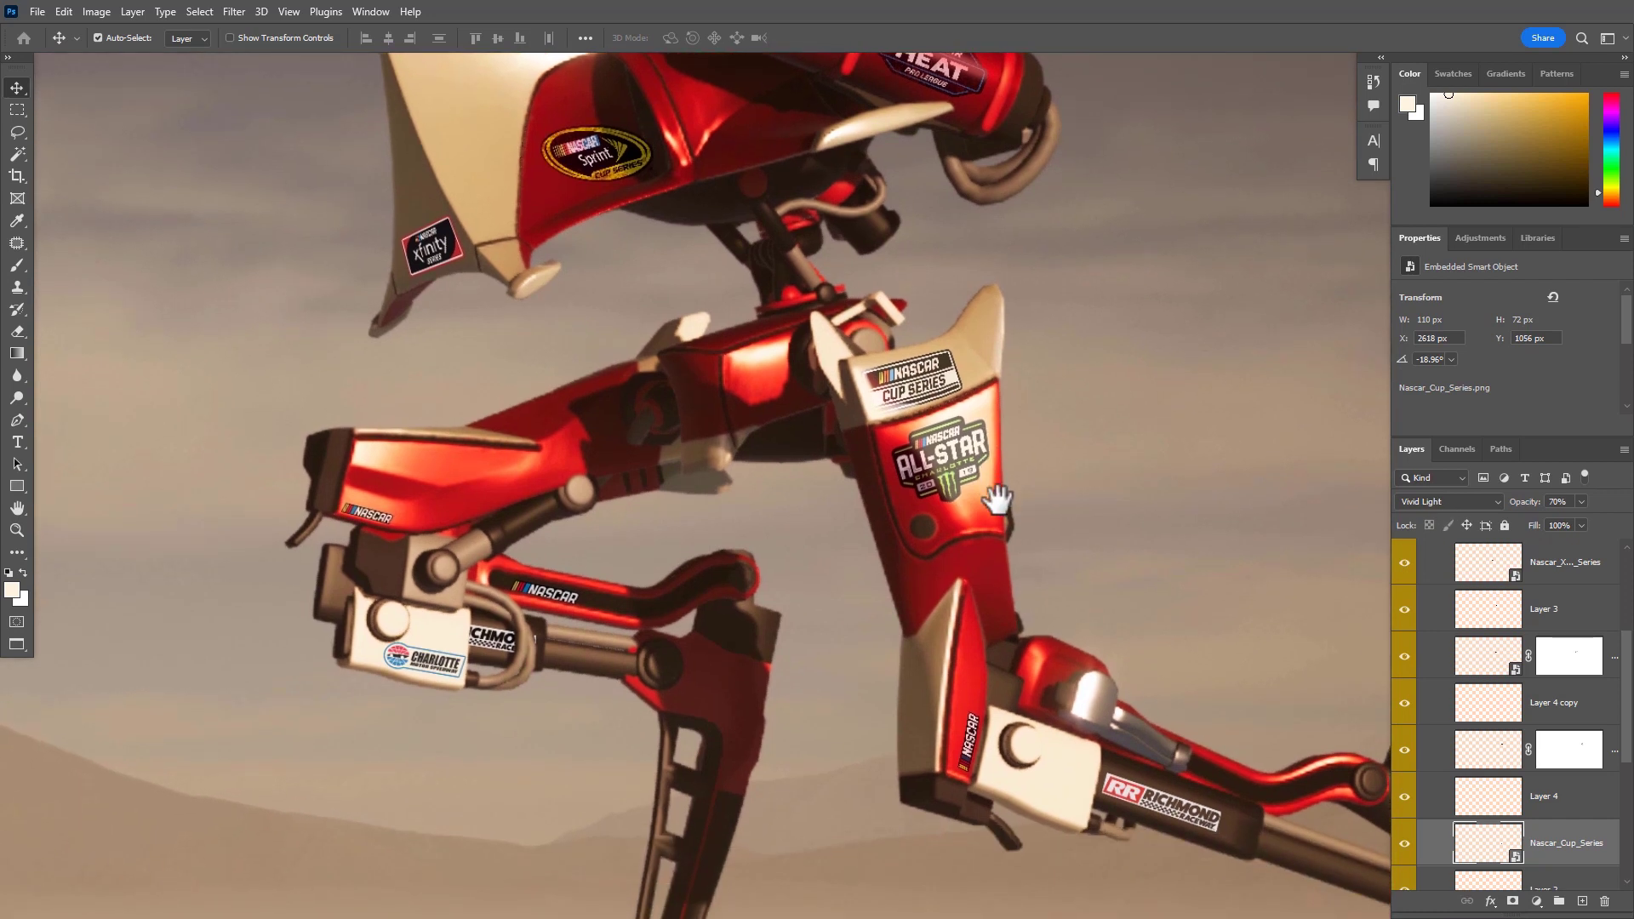
drag(448, 693, 513, 702)
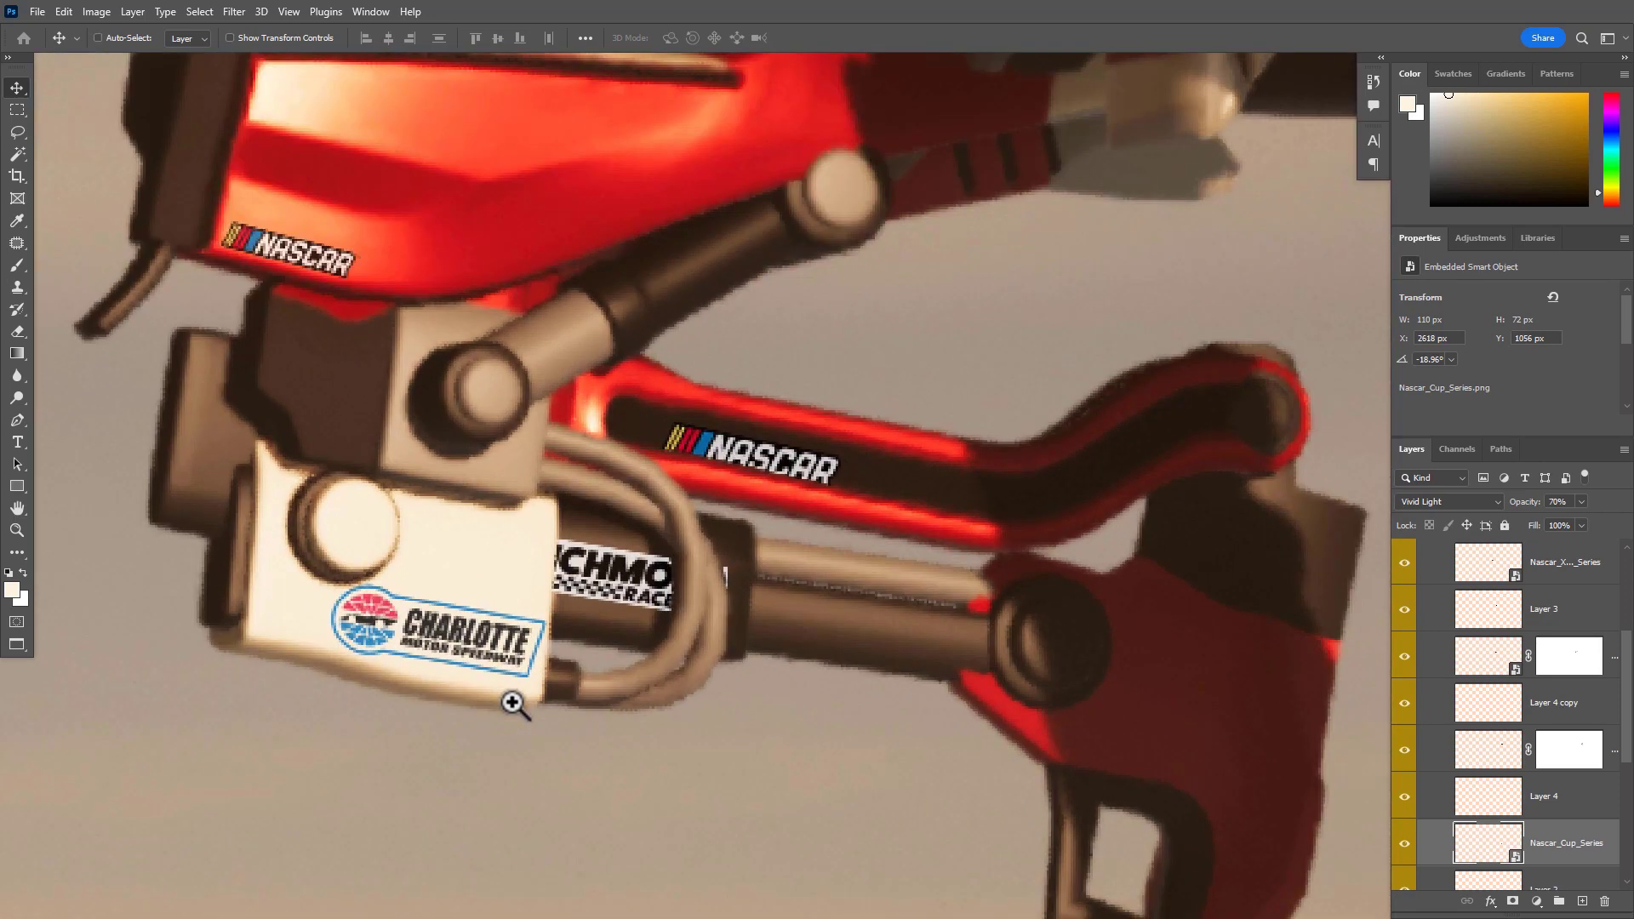
ctrl+click(273, 249)
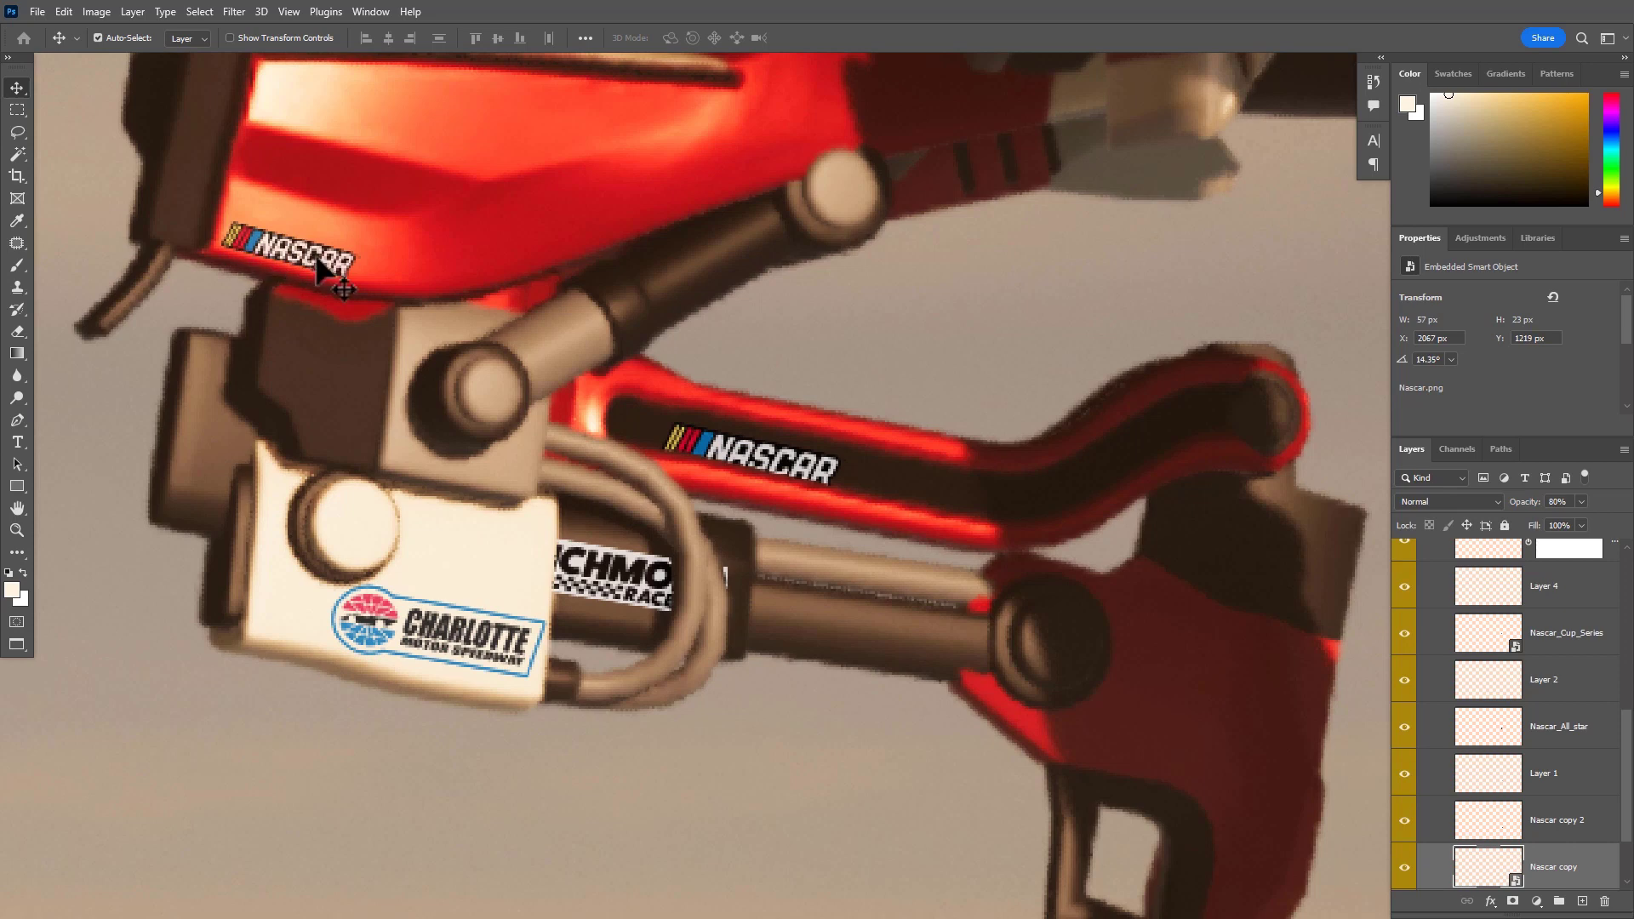
drag(319, 270, 549, 468)
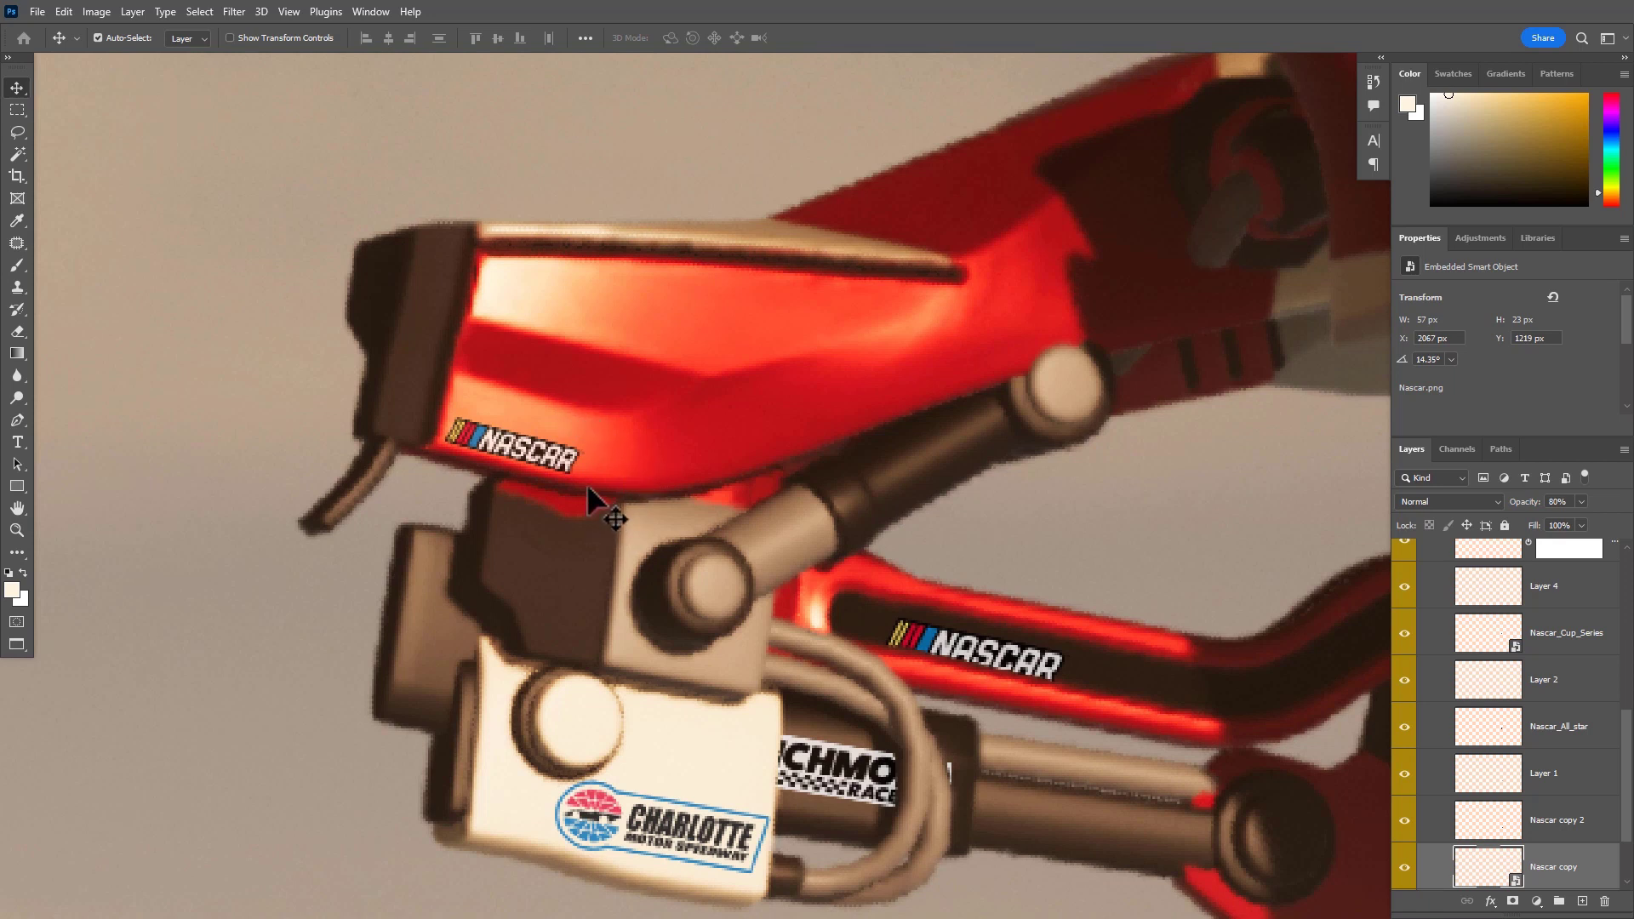
key(6)
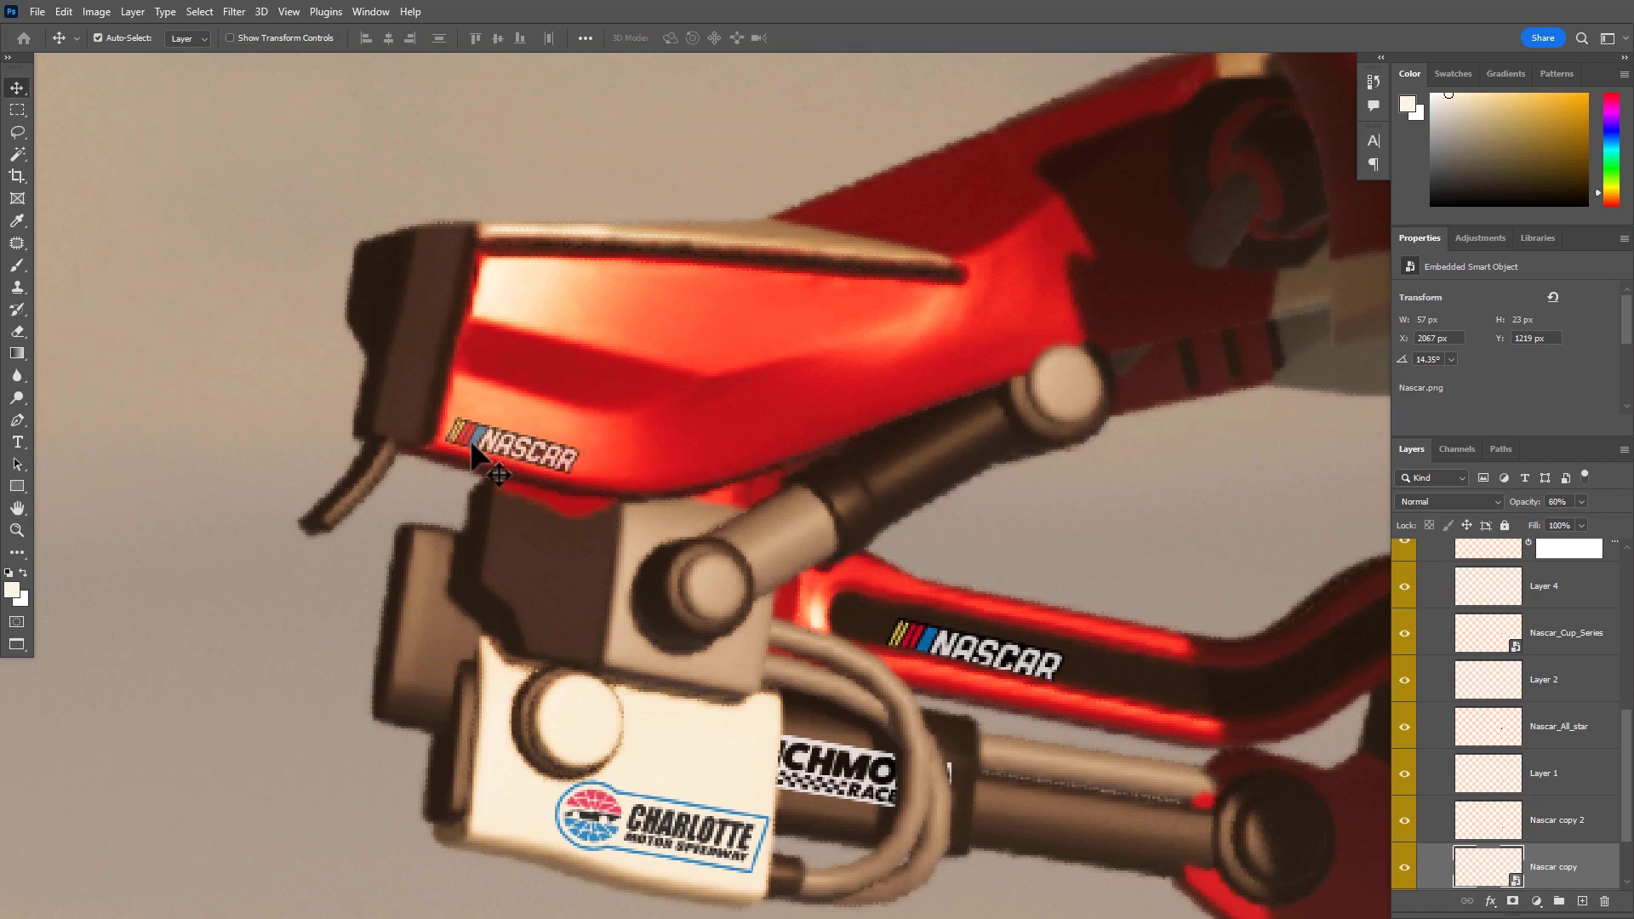
scroll(577, 460, down, 3)
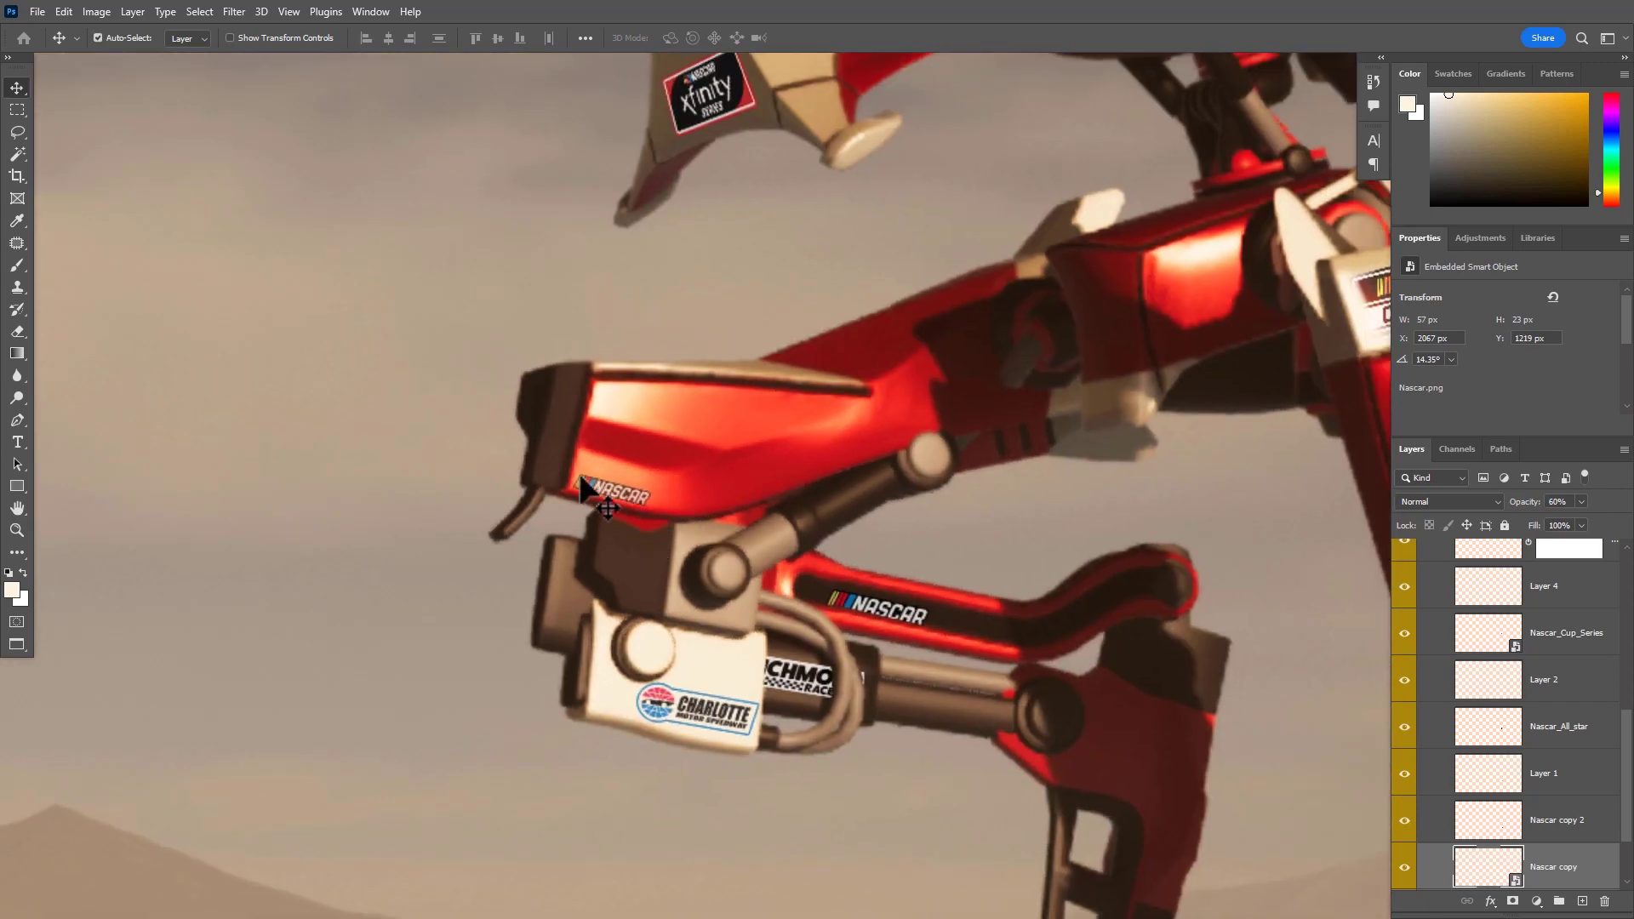
scroll(598, 463, up, 5)
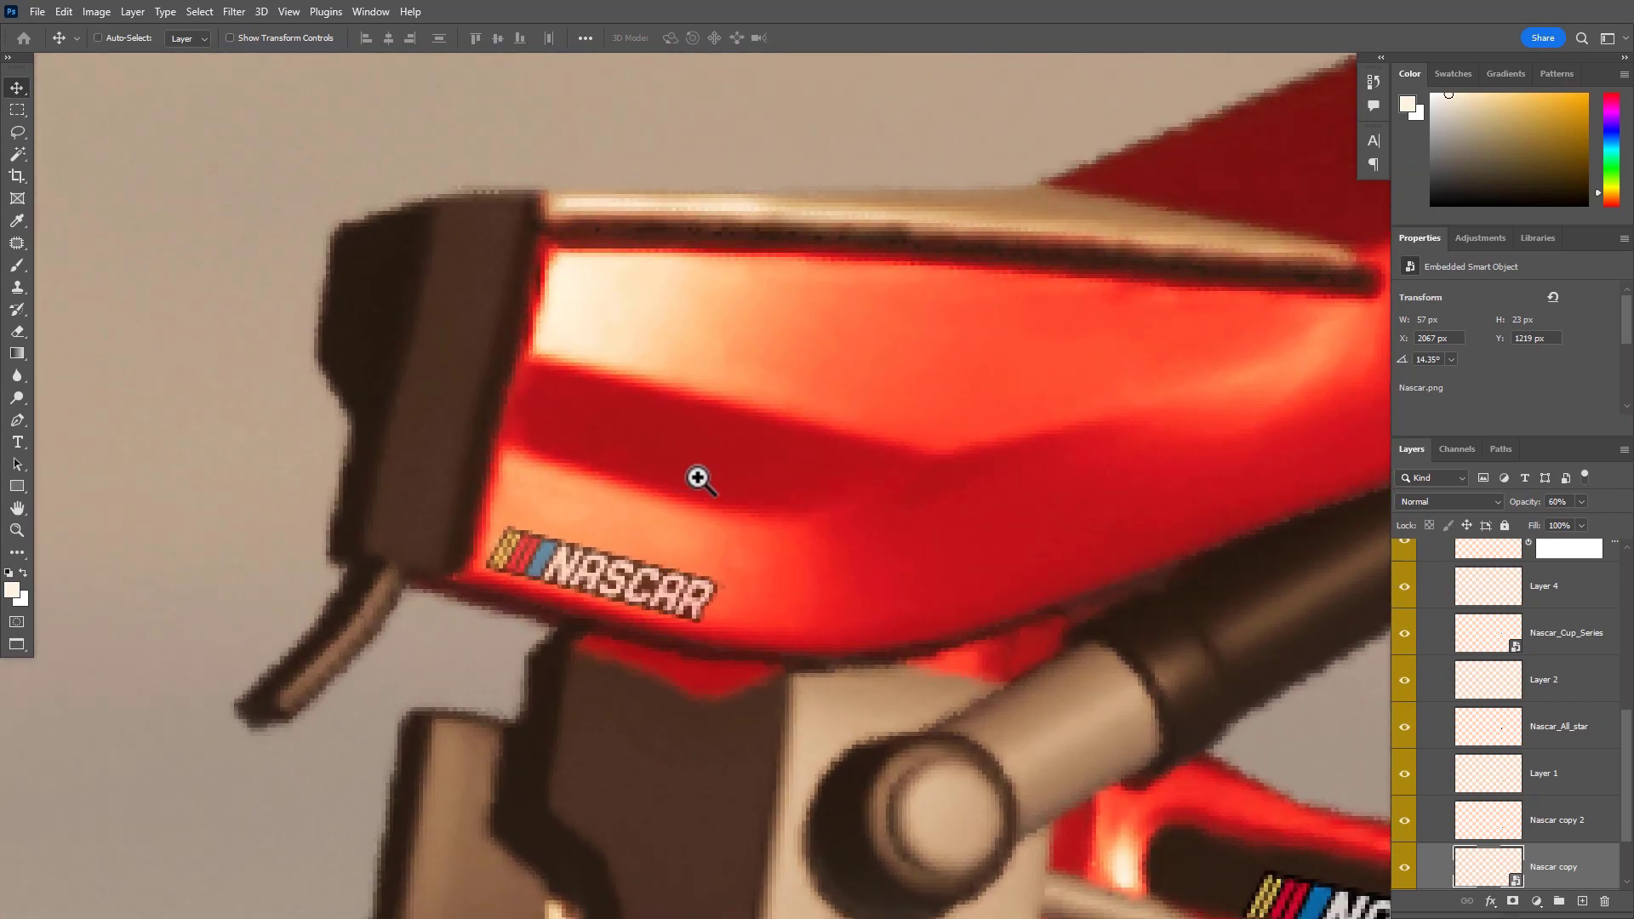
scroll(566, 581, down, 3)
scroll(546, 583, up, 1)
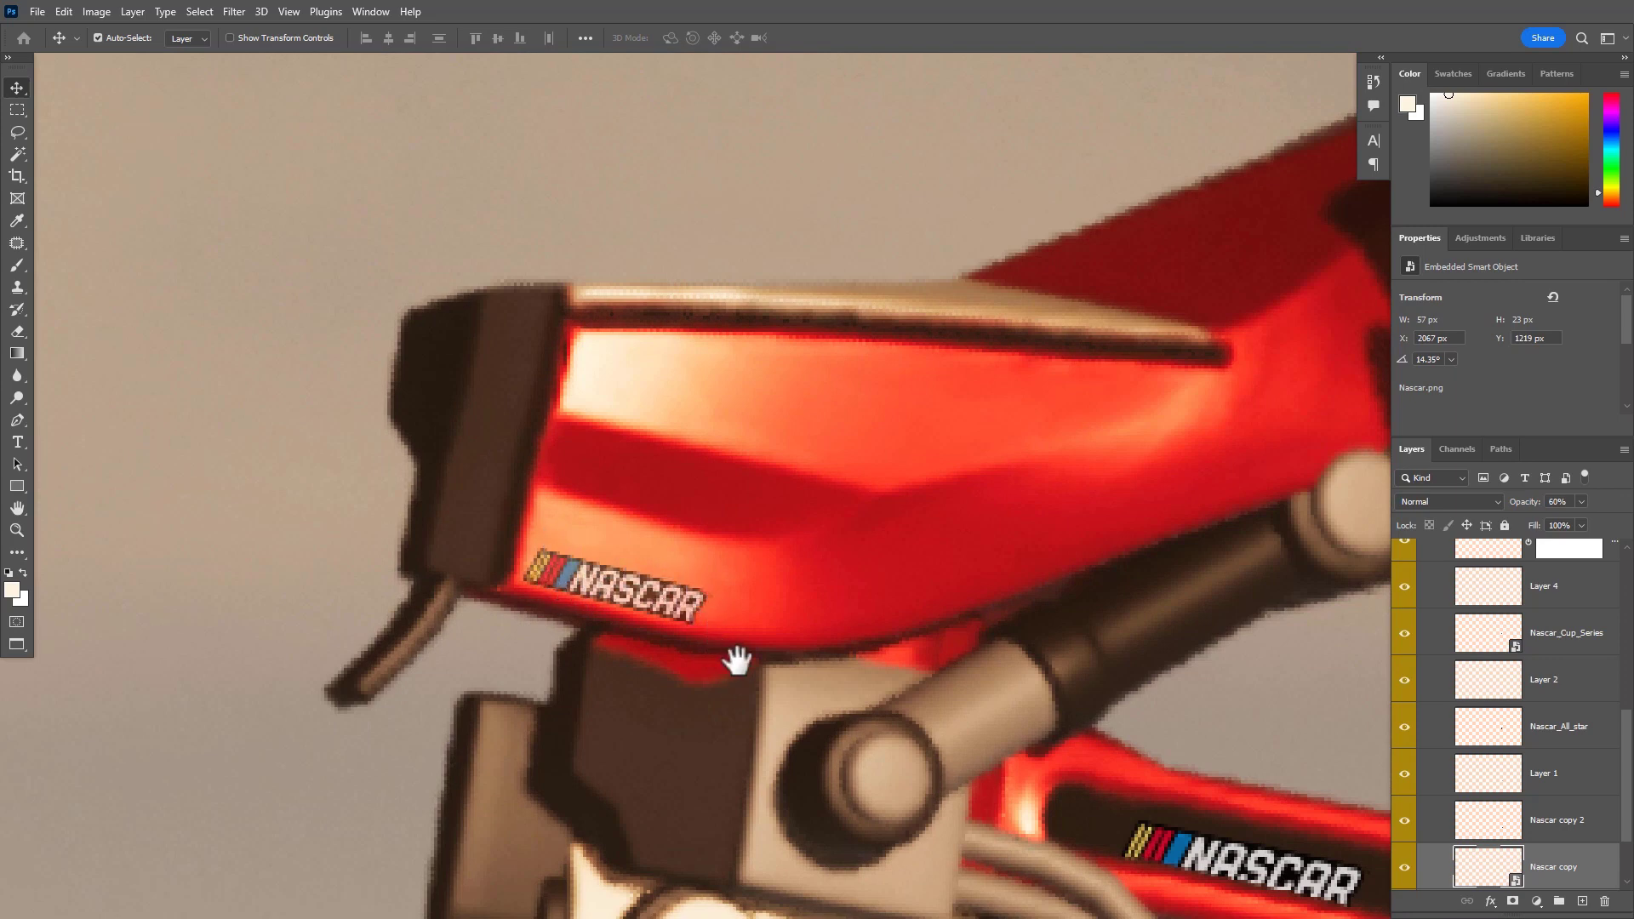
scroll(736, 660, down, 3)
scroll(547, 365, up, 3)
Set the Charlotte Motor Speedway logo's opacity to 60% and check it against the rest of the robot
drag(687, 677, 617, 554)
click(511, 688)
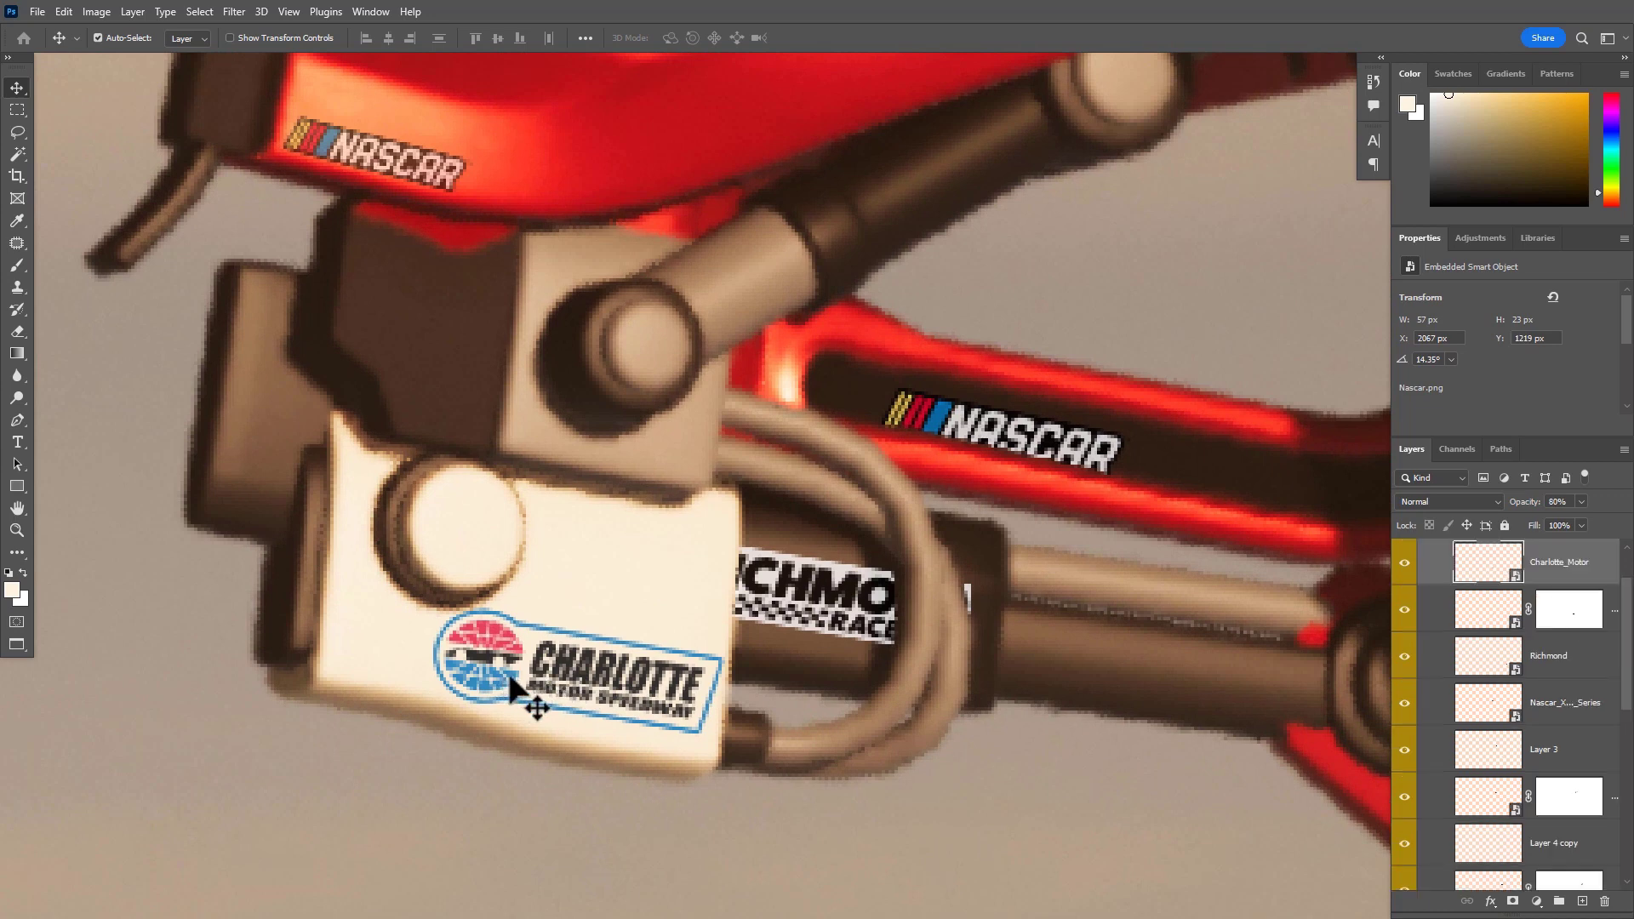
key(6)
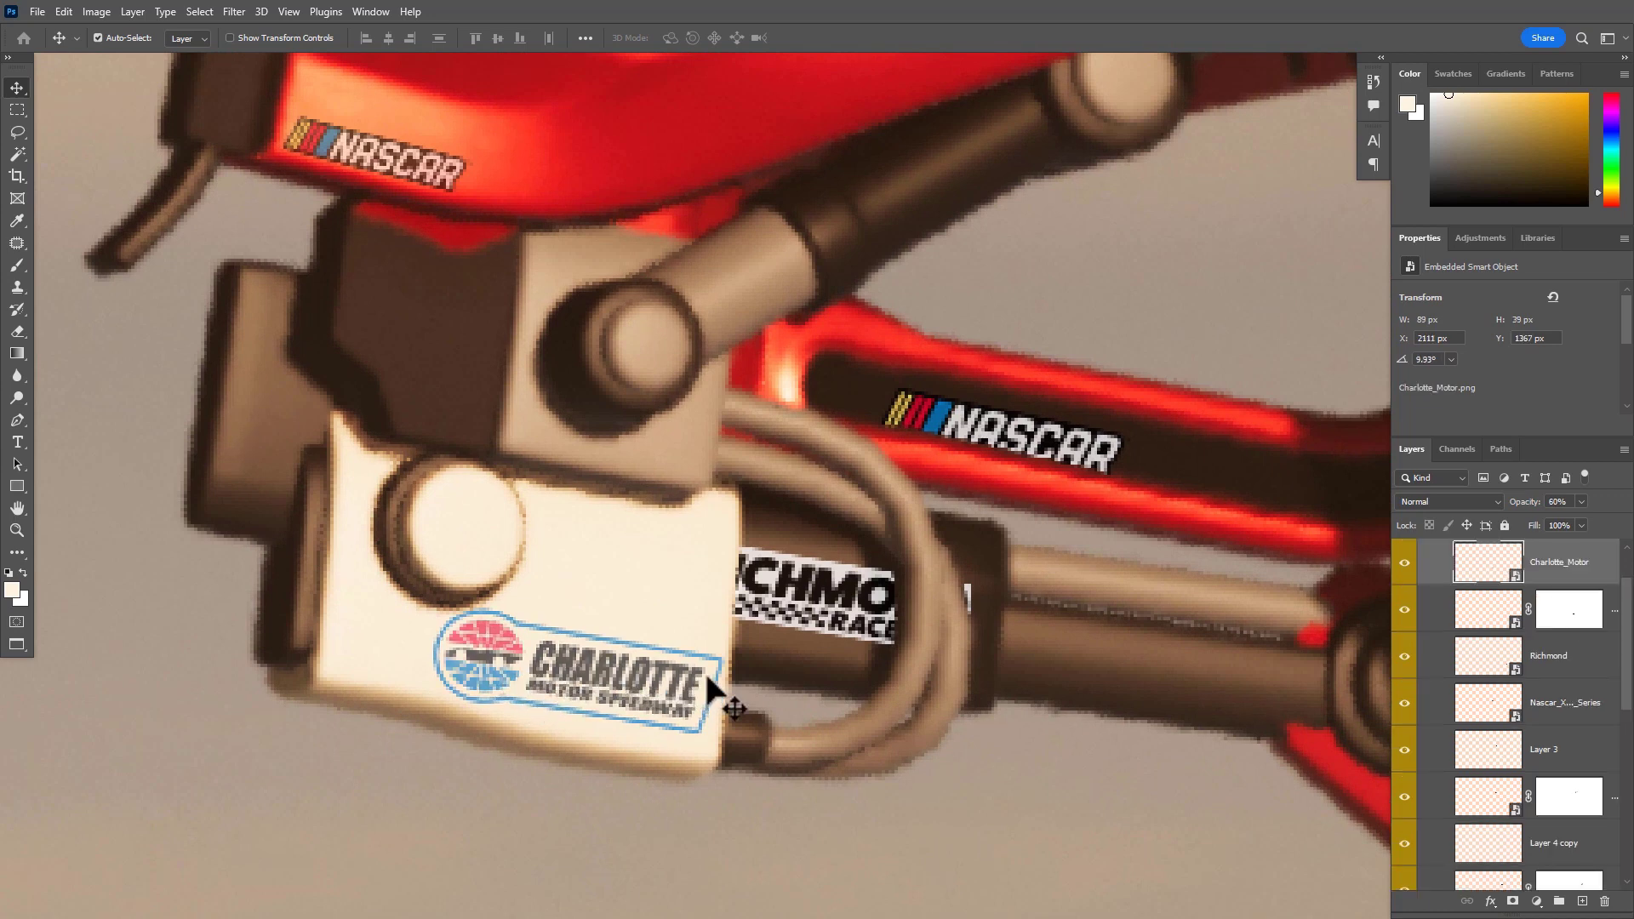
scroll(804, 689, down, 3)
scroll(744, 691, down, 5)
scroll(692, 656, up, 2)
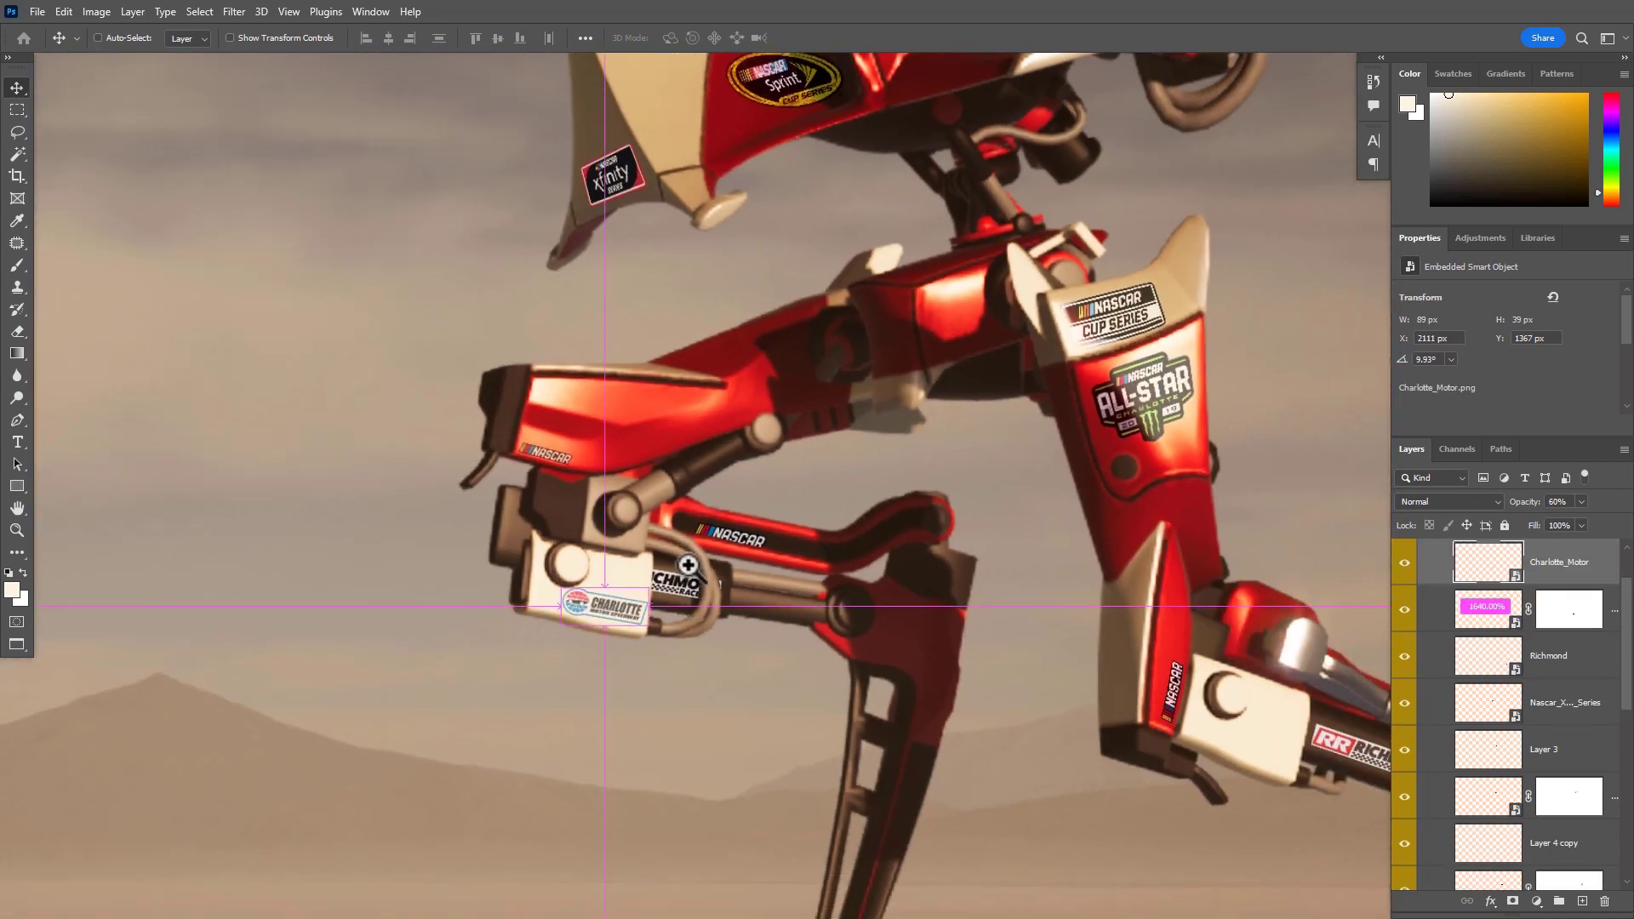
Darken the NASCAR logo on the bent leg's black arm using Levels, with midtones at 0.96 and a raised black input
scroll(789, 595, up, 8)
drag(789, 595, 797, 596)
ctrl+click(664, 658)
mouse_move(730, 656)
mouse_down()
mouse_move(761, 649)
mouse_move(700, 650)
mouse_move(753, 636)
mouse_up()
click(817, 526)
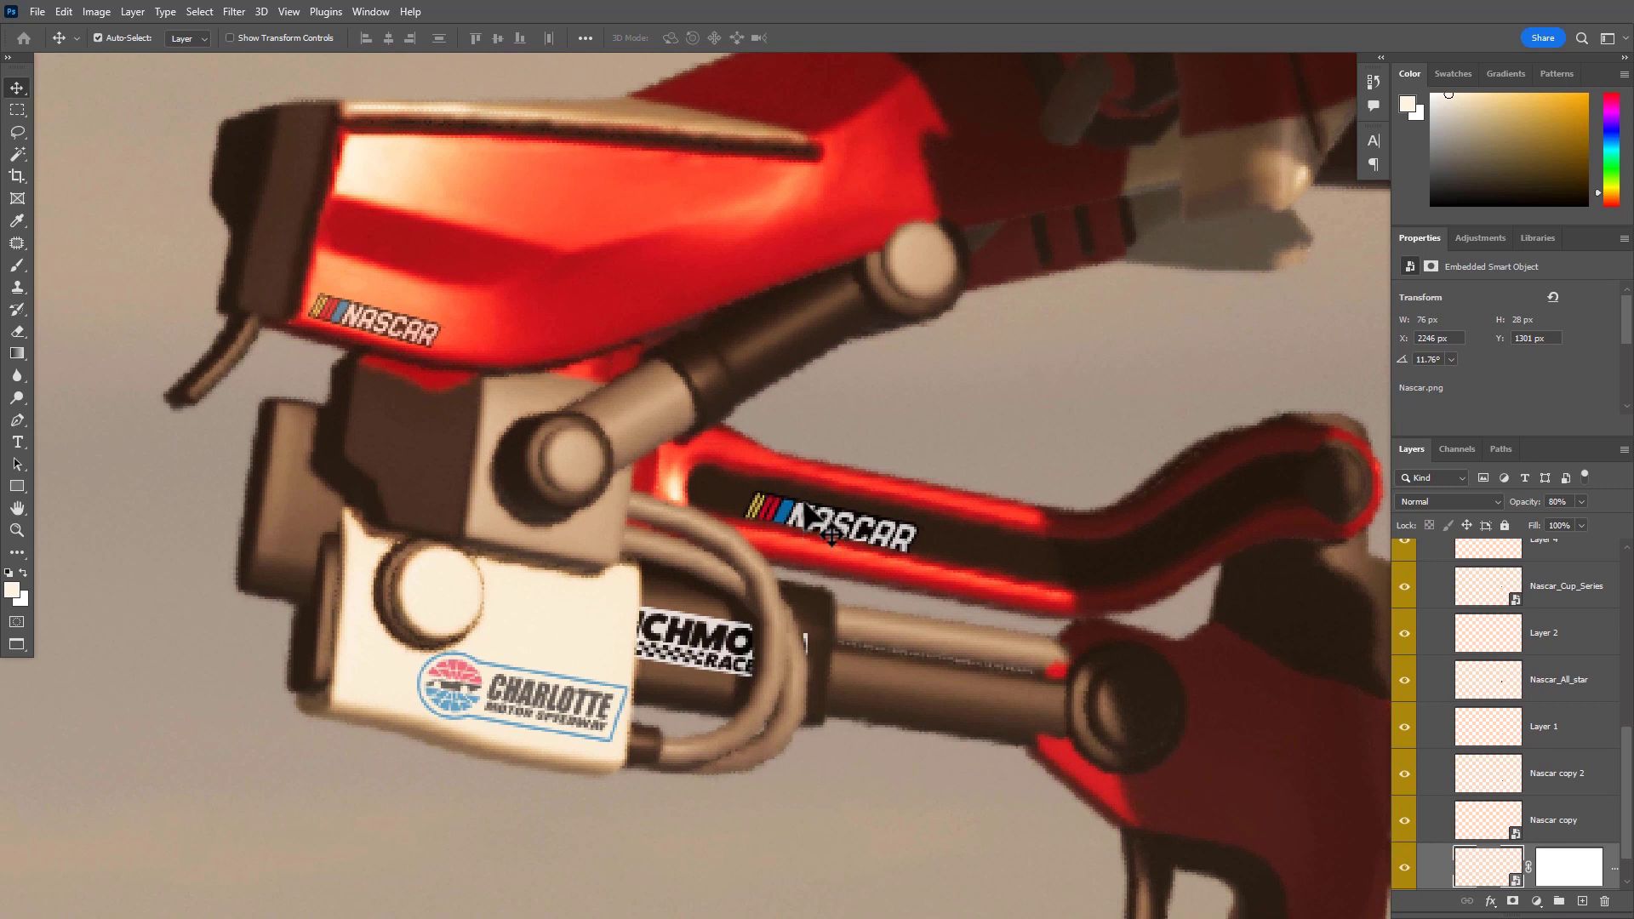
key(ctrl+l)
drag(810, 187, 1136, 124)
mouse_move(1091, 309)
mouse_down()
mouse_move(1164, 308)
mouse_move(1090, 311)
mouse_up()
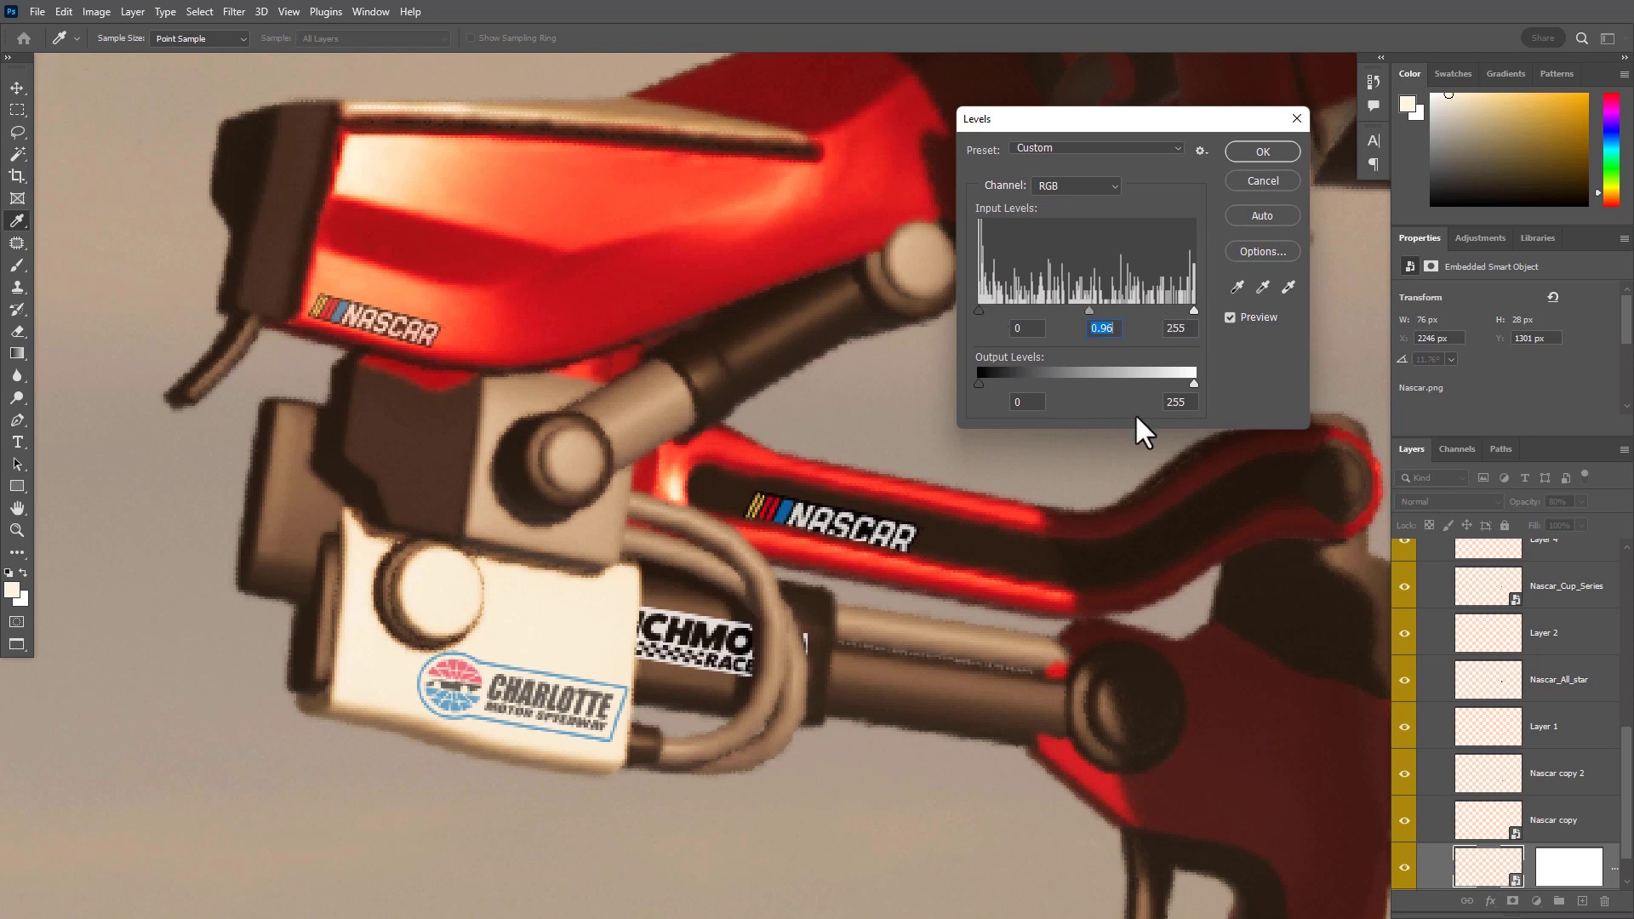
mouse_move(979, 309)
mouse_down()
mouse_move(1042, 308)
mouse_move(992, 308)
mouse_up()
click(1250, 150)
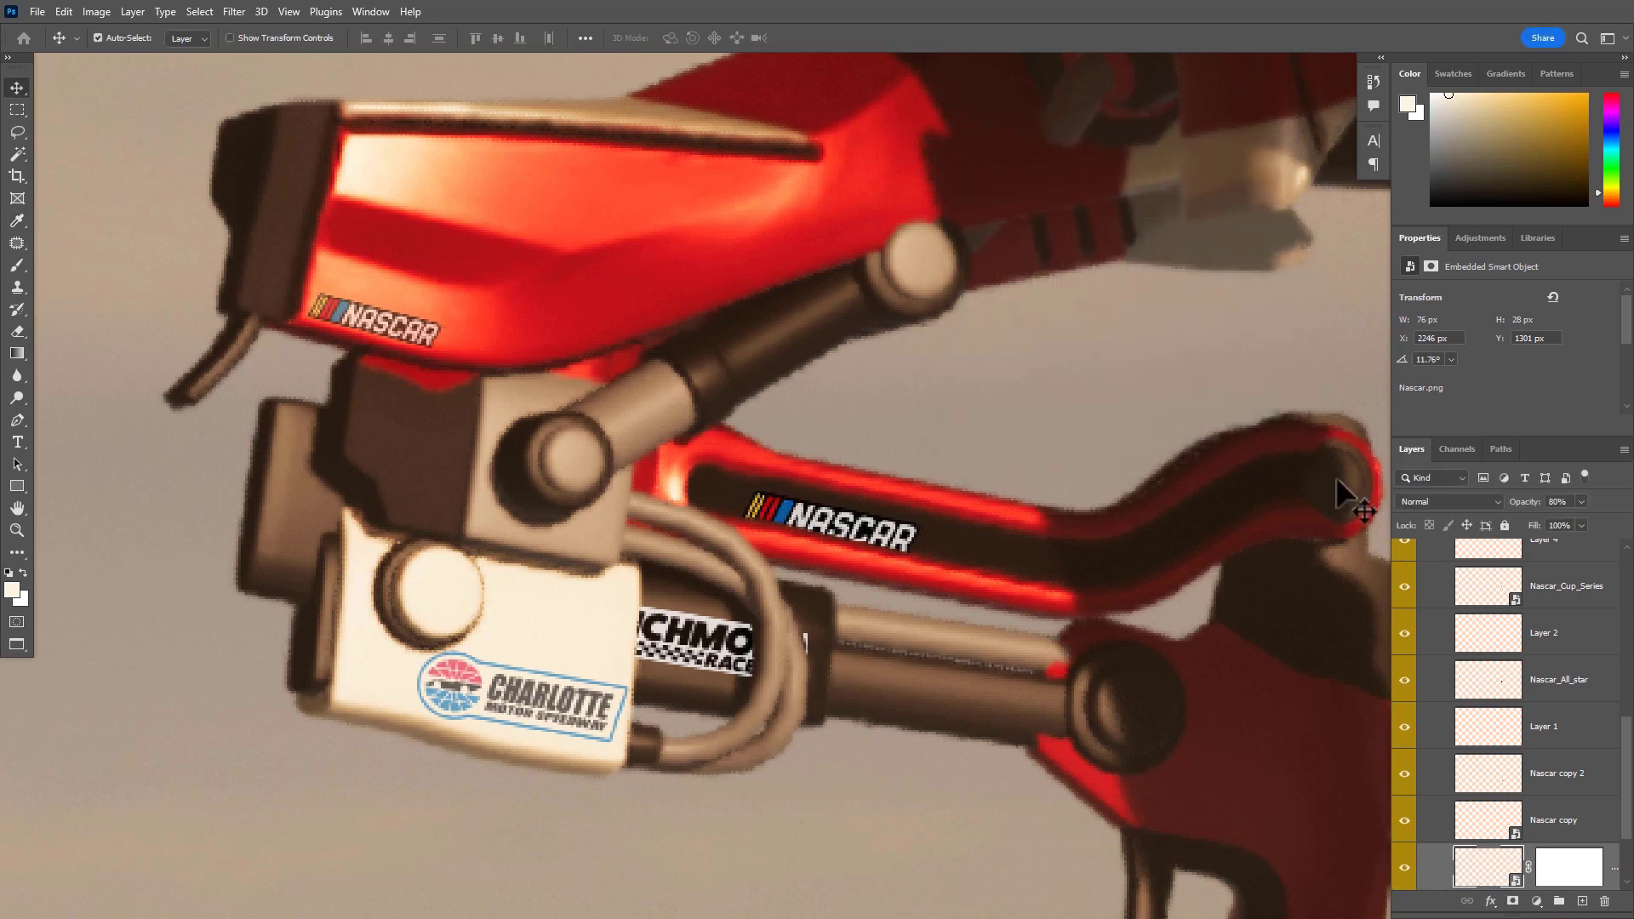
Add a layer above the arm's NASCAR logo and paint the logo-shaped selection solid black with the brush at 100% opacity
click(1582, 901)
key(b)
key(d)
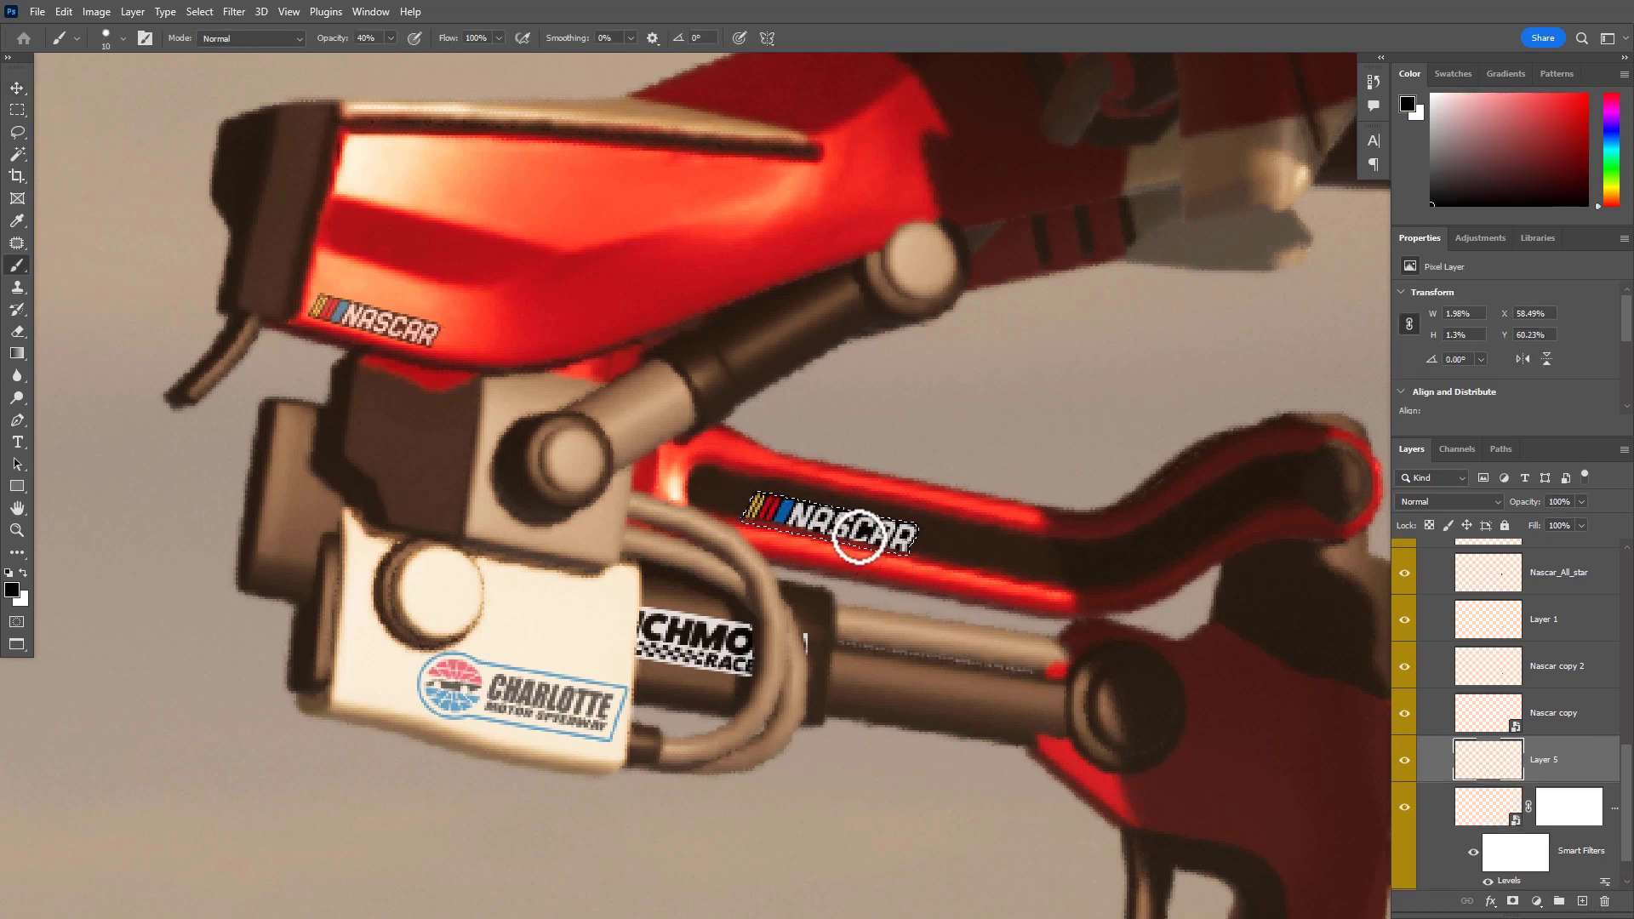
mouse_move(858, 536)
mouse_down()
mouse_move(747, 503)
mouse_move(735, 510)
mouse_move(818, 521)
mouse_move(731, 534)
mouse_move(906, 536)
mouse_move(879, 507)
mouse_up()
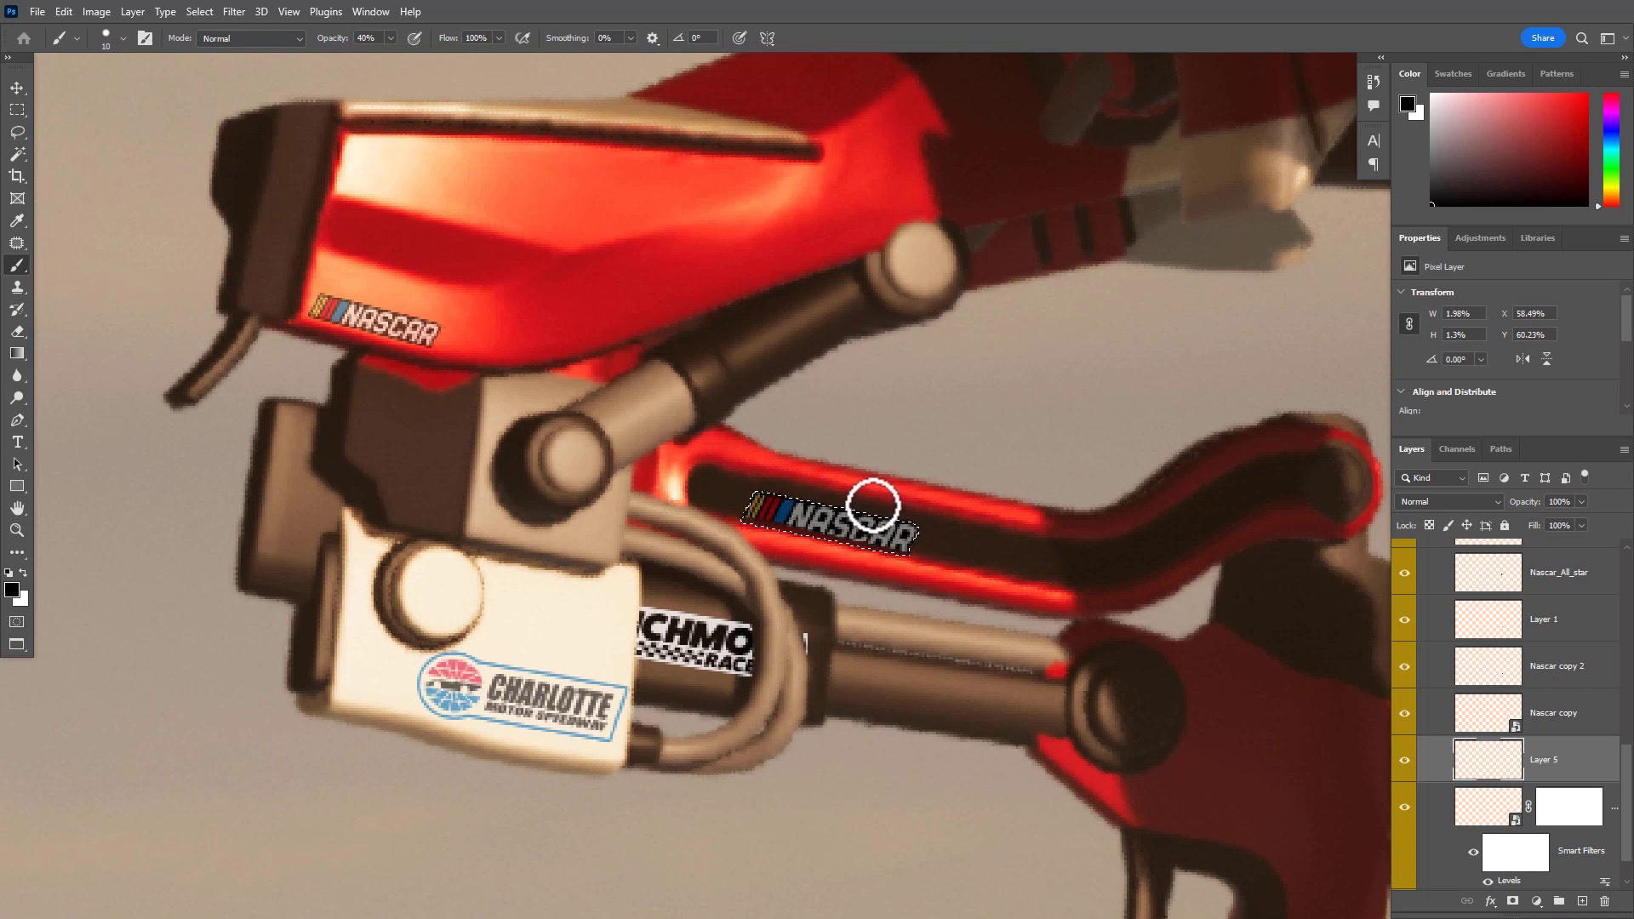
key(0)
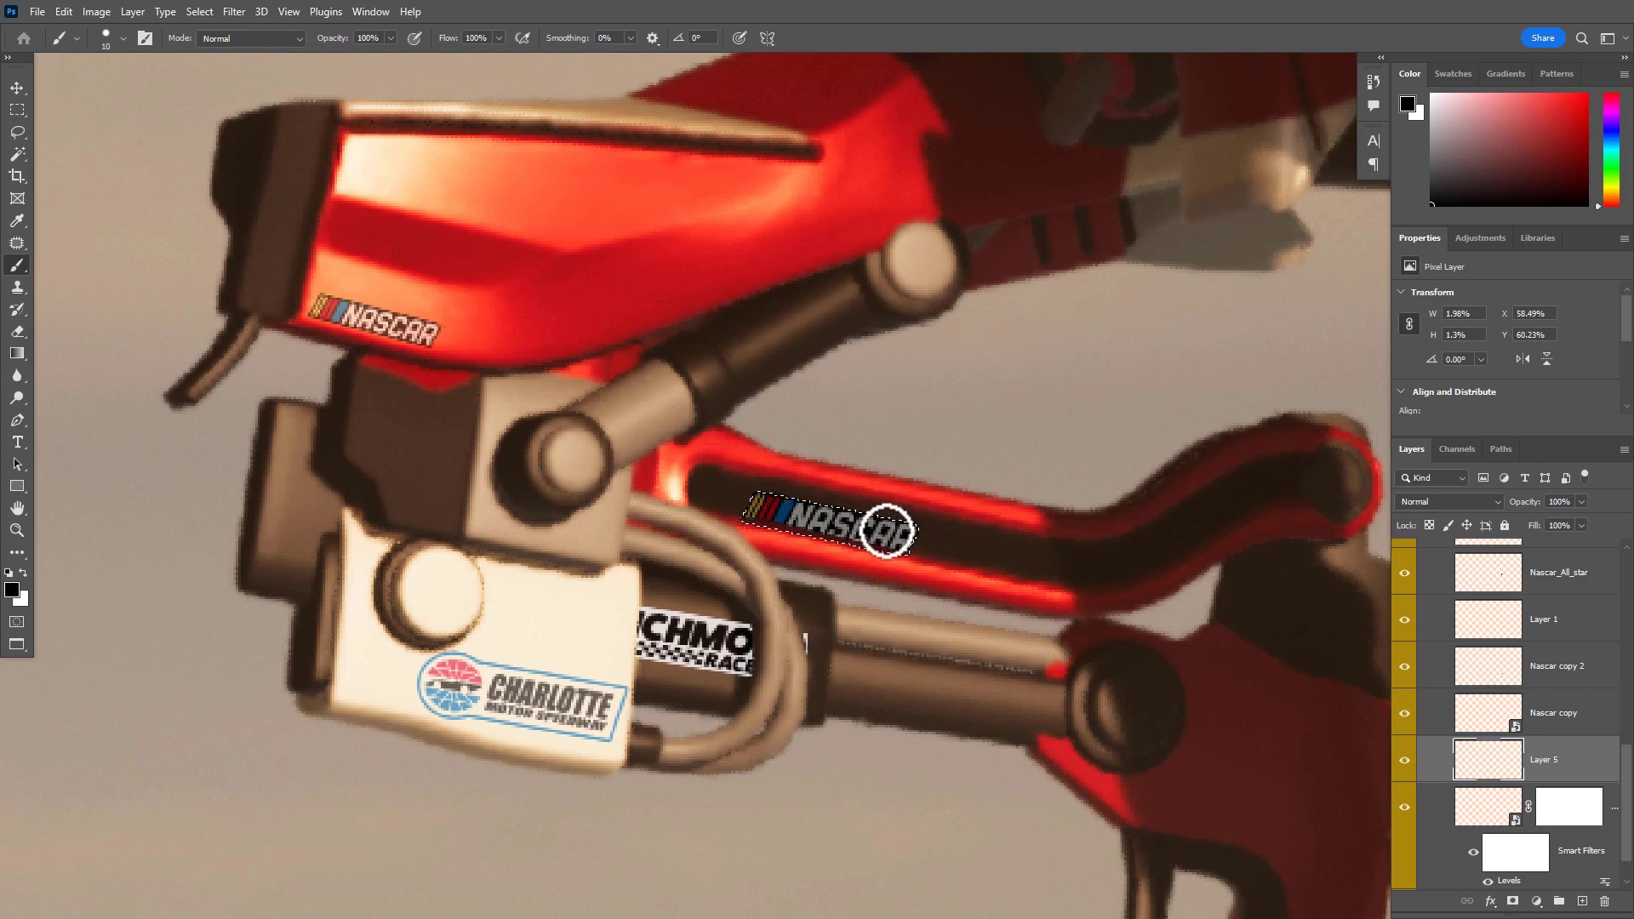
mouse_move(887, 531)
mouse_down()
mouse_move(765, 497)
mouse_move(845, 512)
mouse_move(940, 565)
mouse_move(893, 536)
mouse_move(938, 535)
mouse_up()
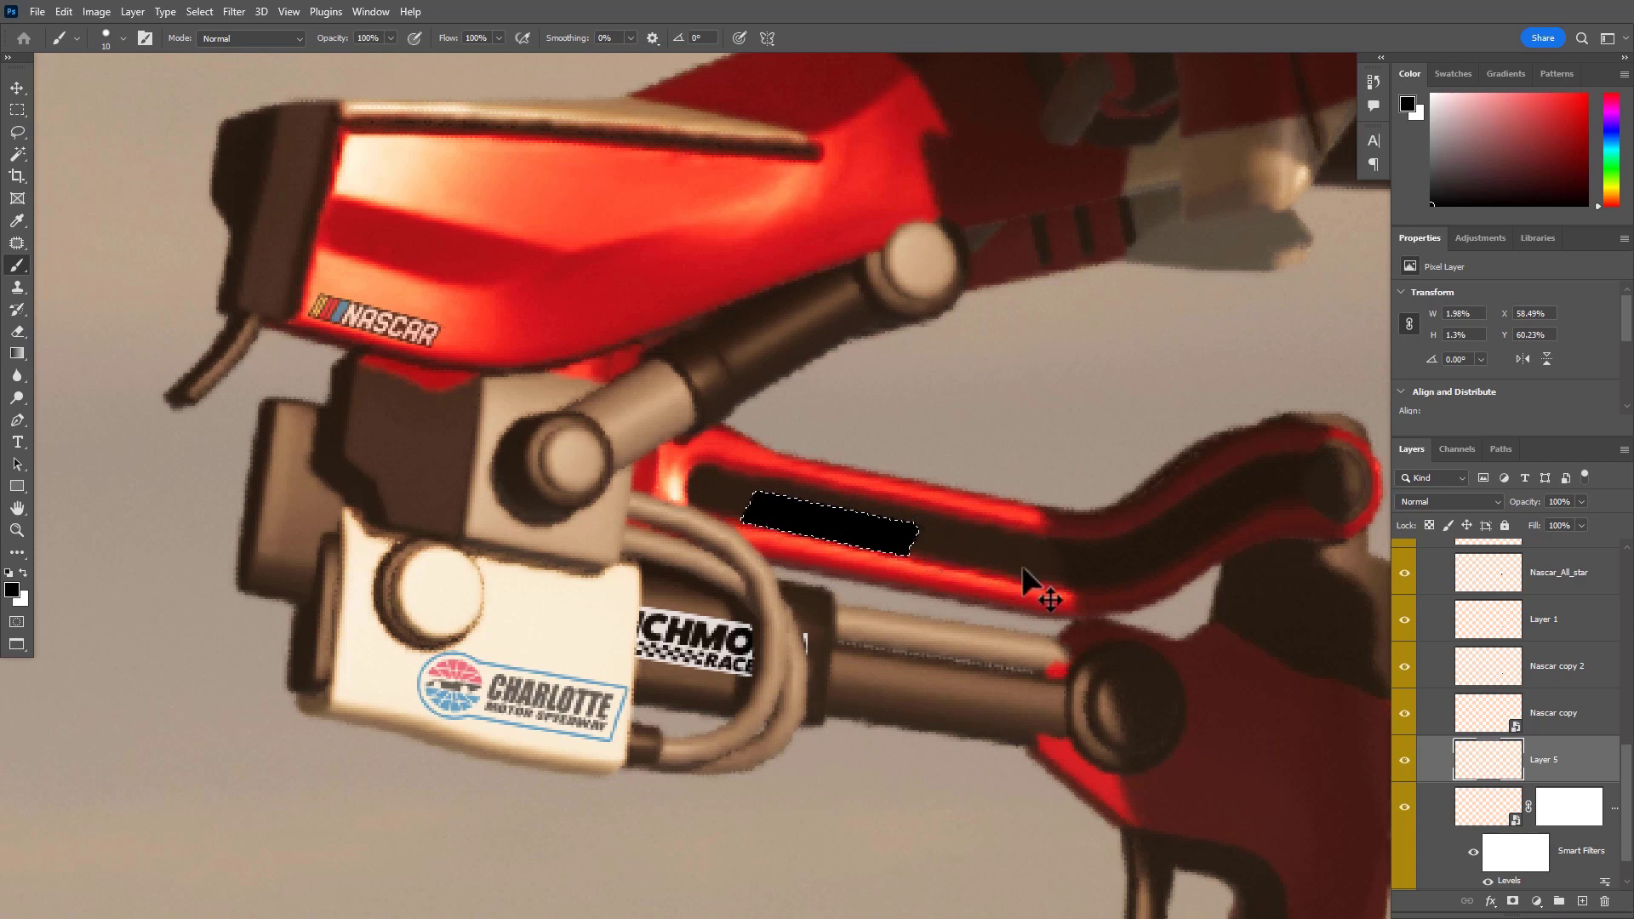
Try the black overlay deselected at 60% layer opacity, compare it on the robot, and undo both changes
key(v)
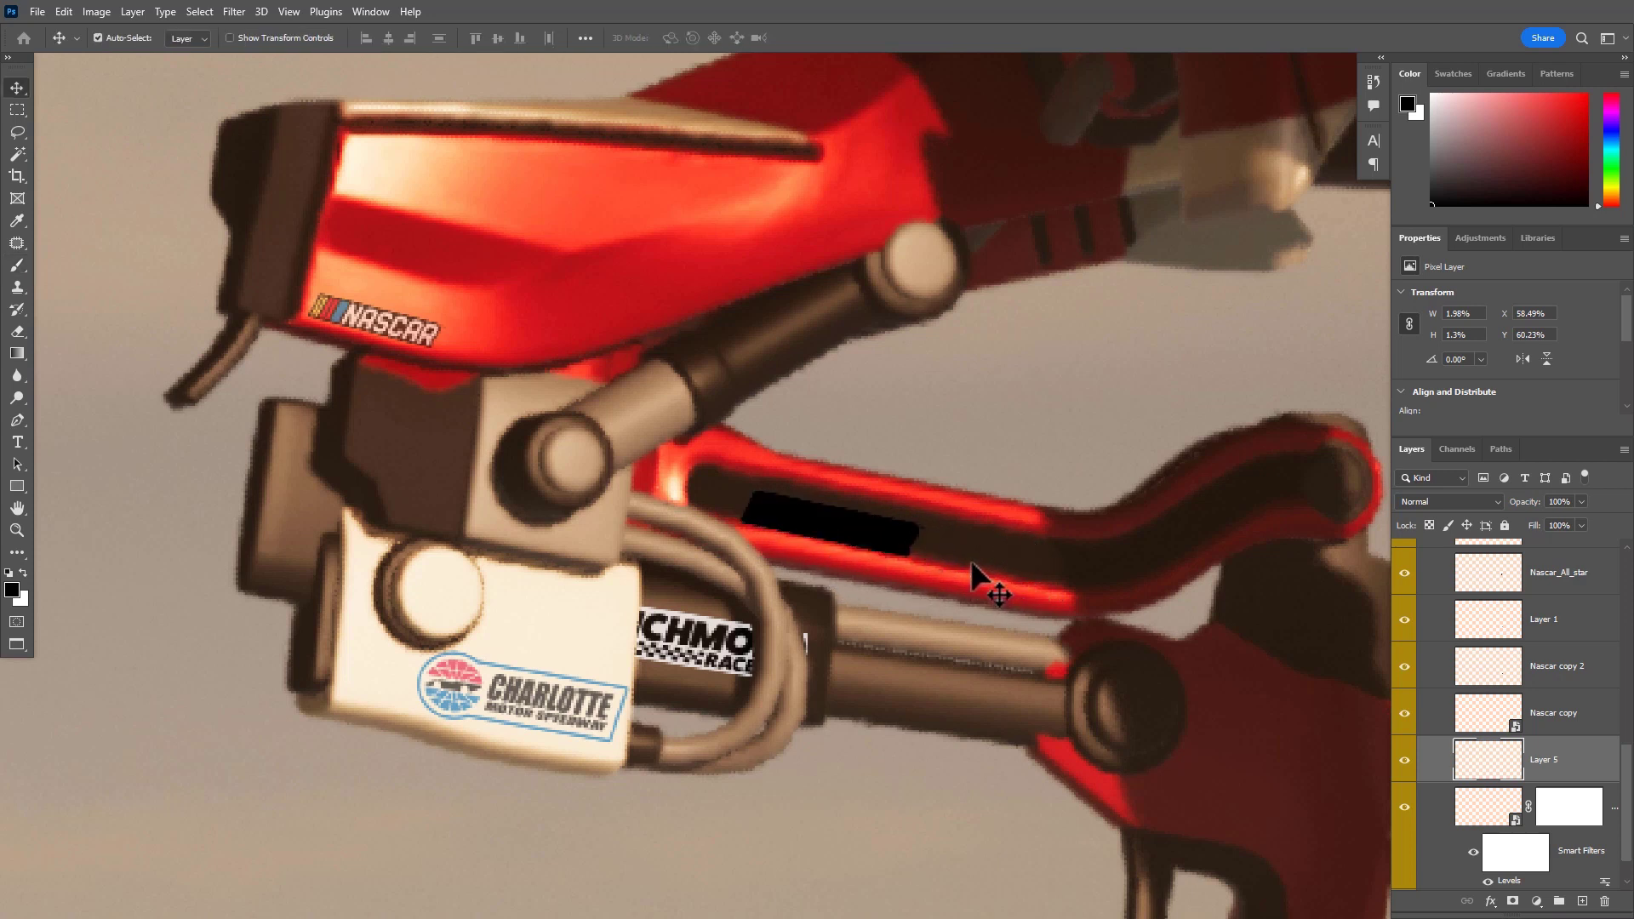
key(6)
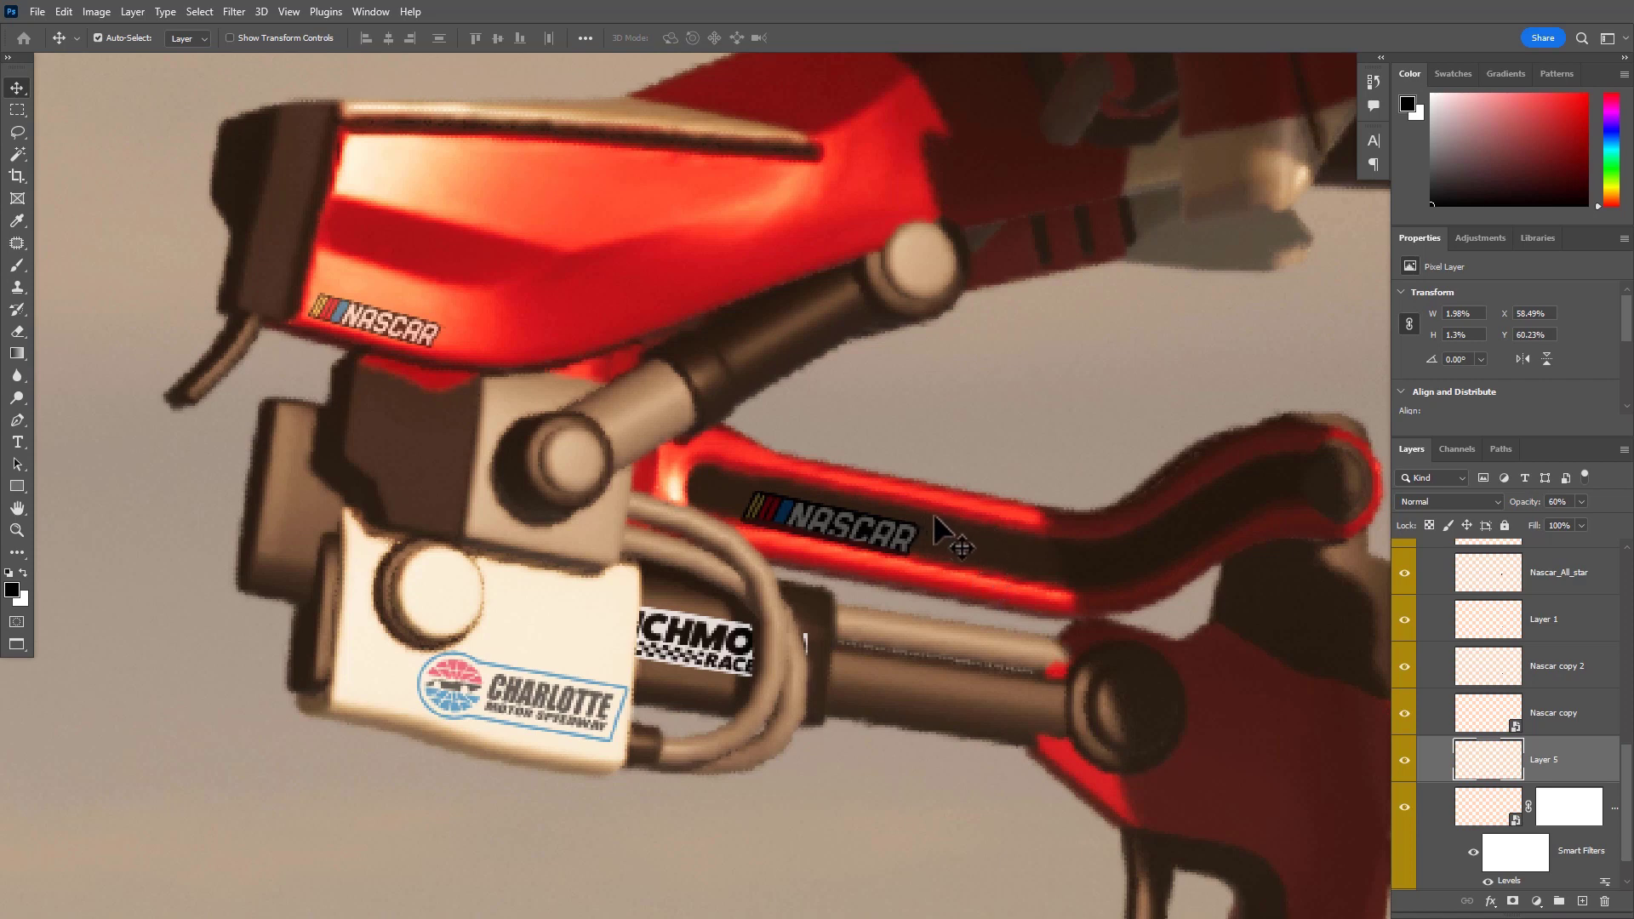
drag(1045, 617, 979, 619)
drag(927, 693, 656, 620)
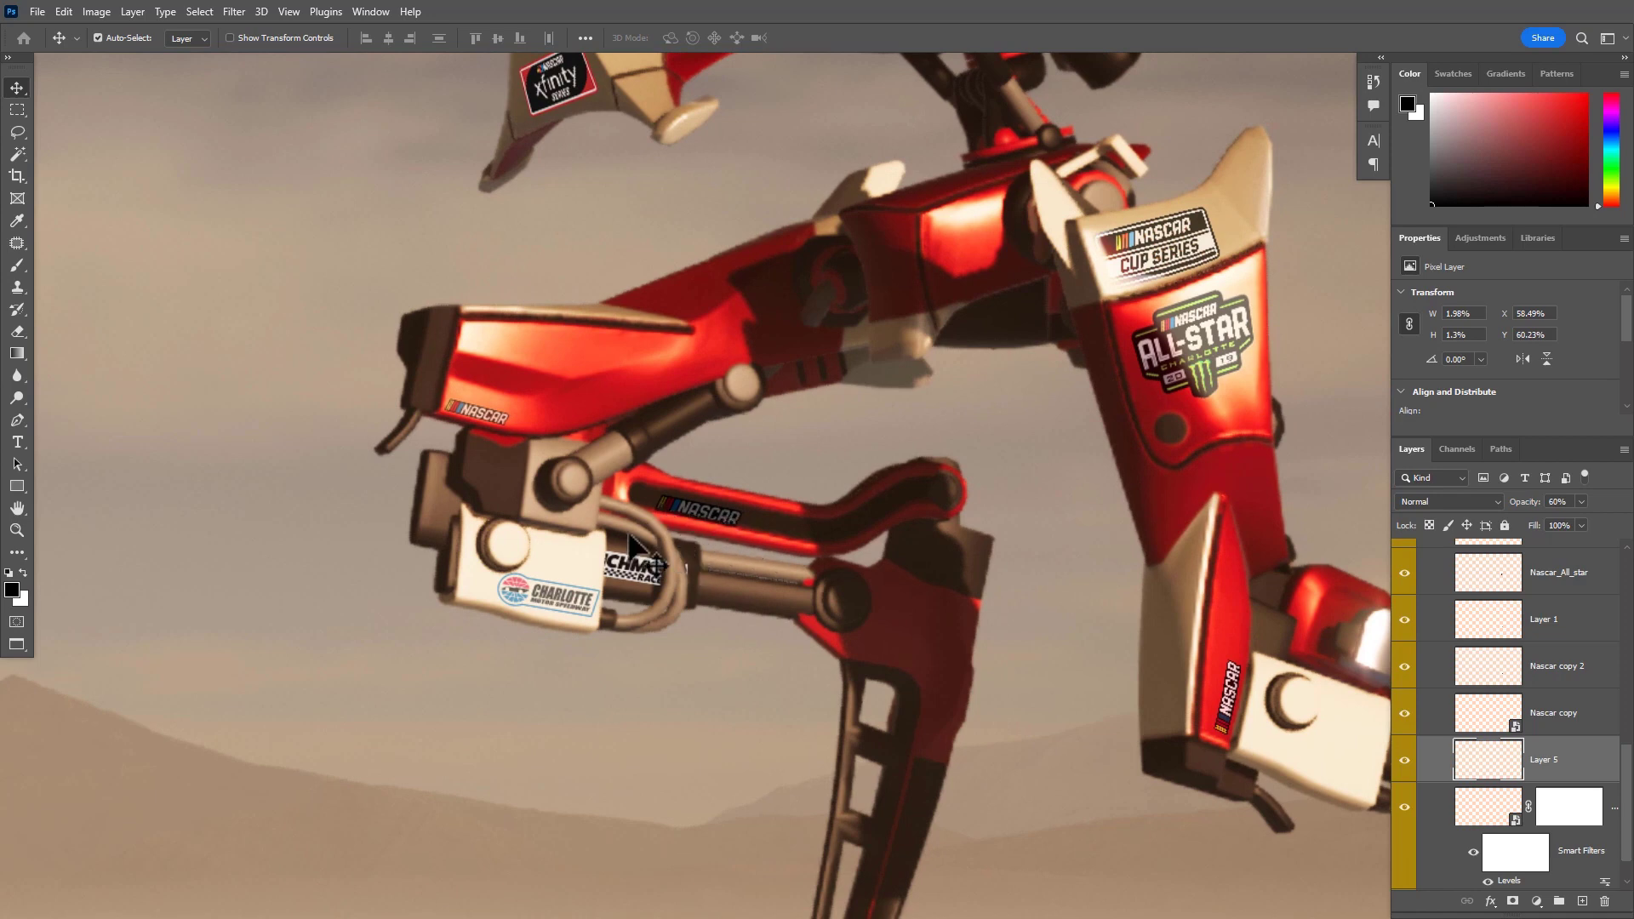
drag(626, 500, 713, 525)
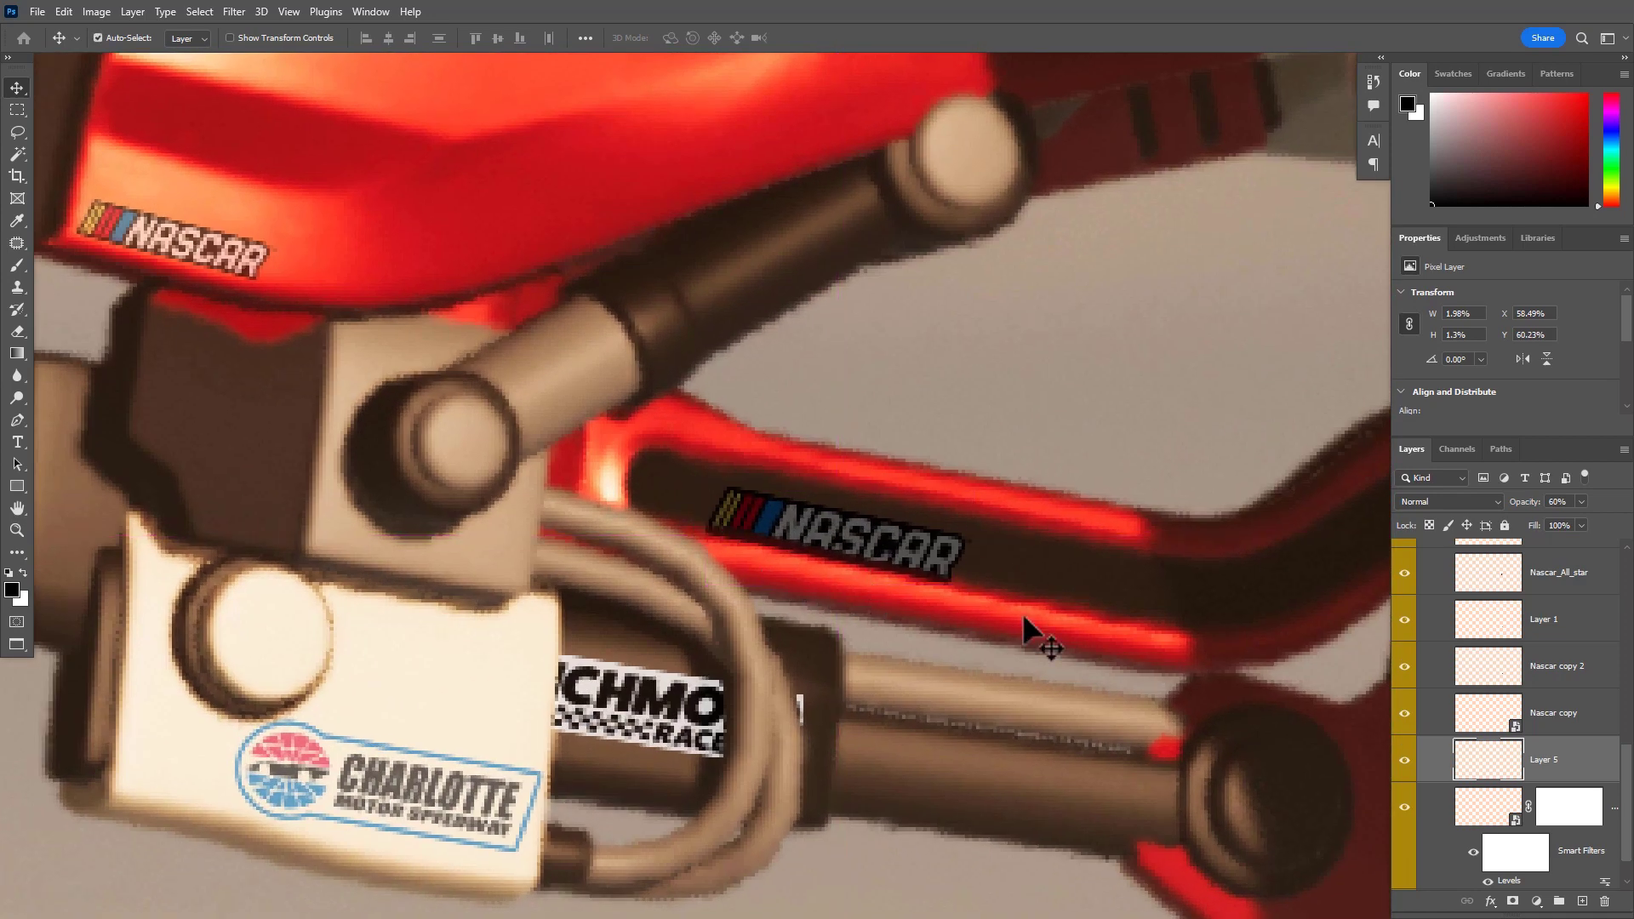
key(ctrl+z)
key(ctrl+z)
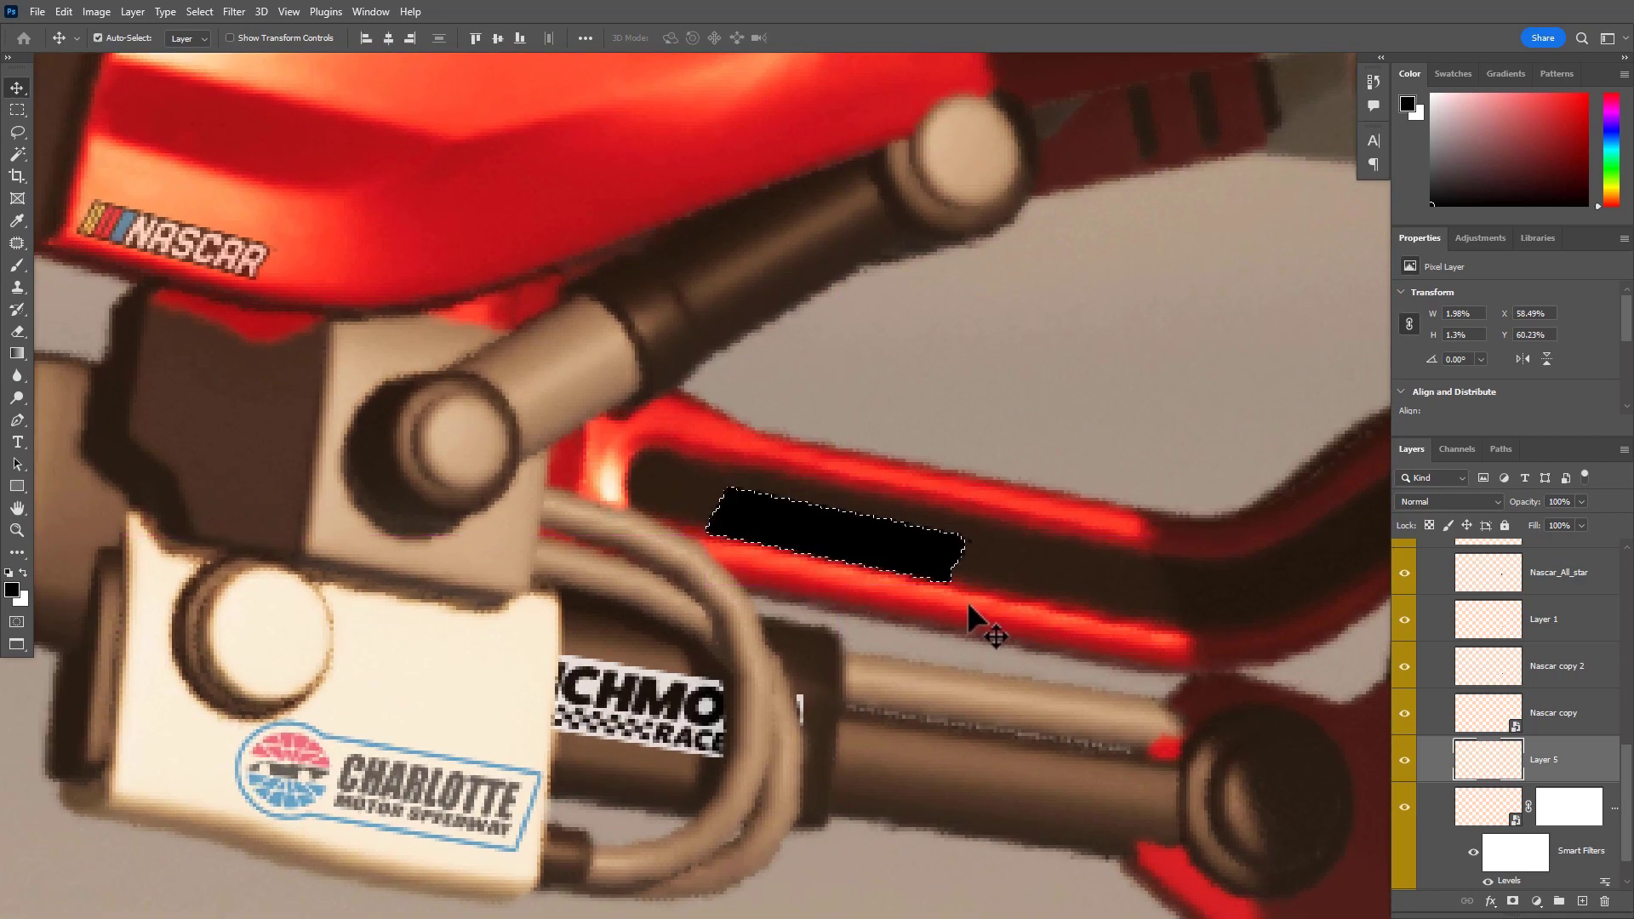
Fill the logo selection on Layer 5 with a linear black-to-white gradient, deselect it, and set the layer's opacity to 60%
key(g)
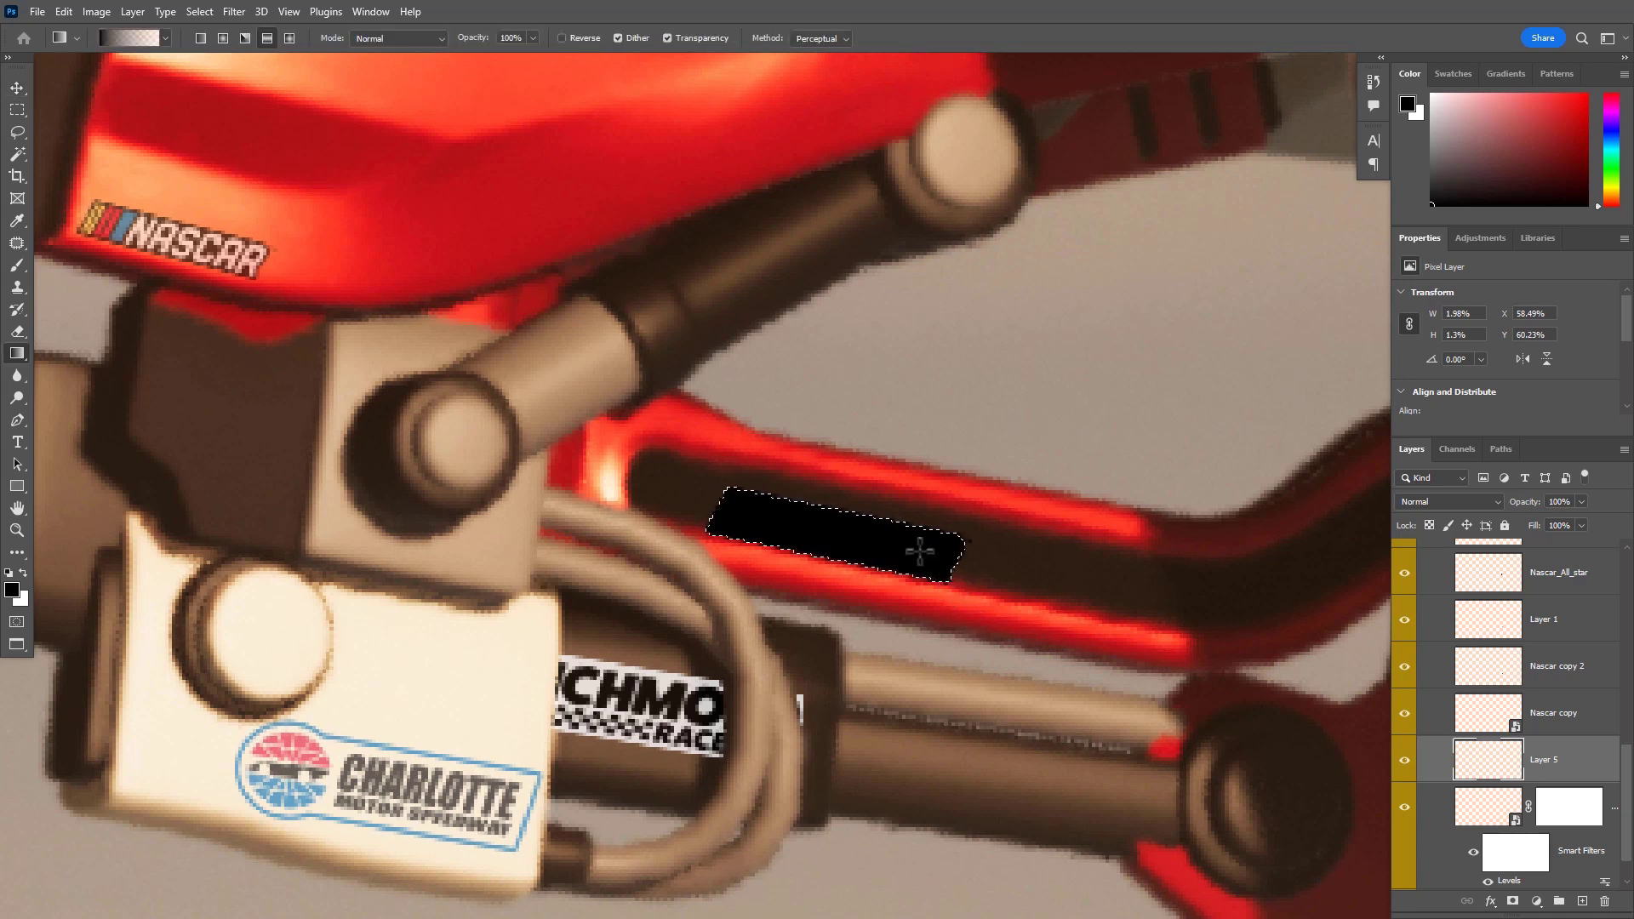
mouse_move(837, 552)
mouse_down()
mouse_move(838, 523)
mouse_move(822, 549)
mouse_move(845, 449)
mouse_move(837, 546)
mouse_move(846, 536)
mouse_up()
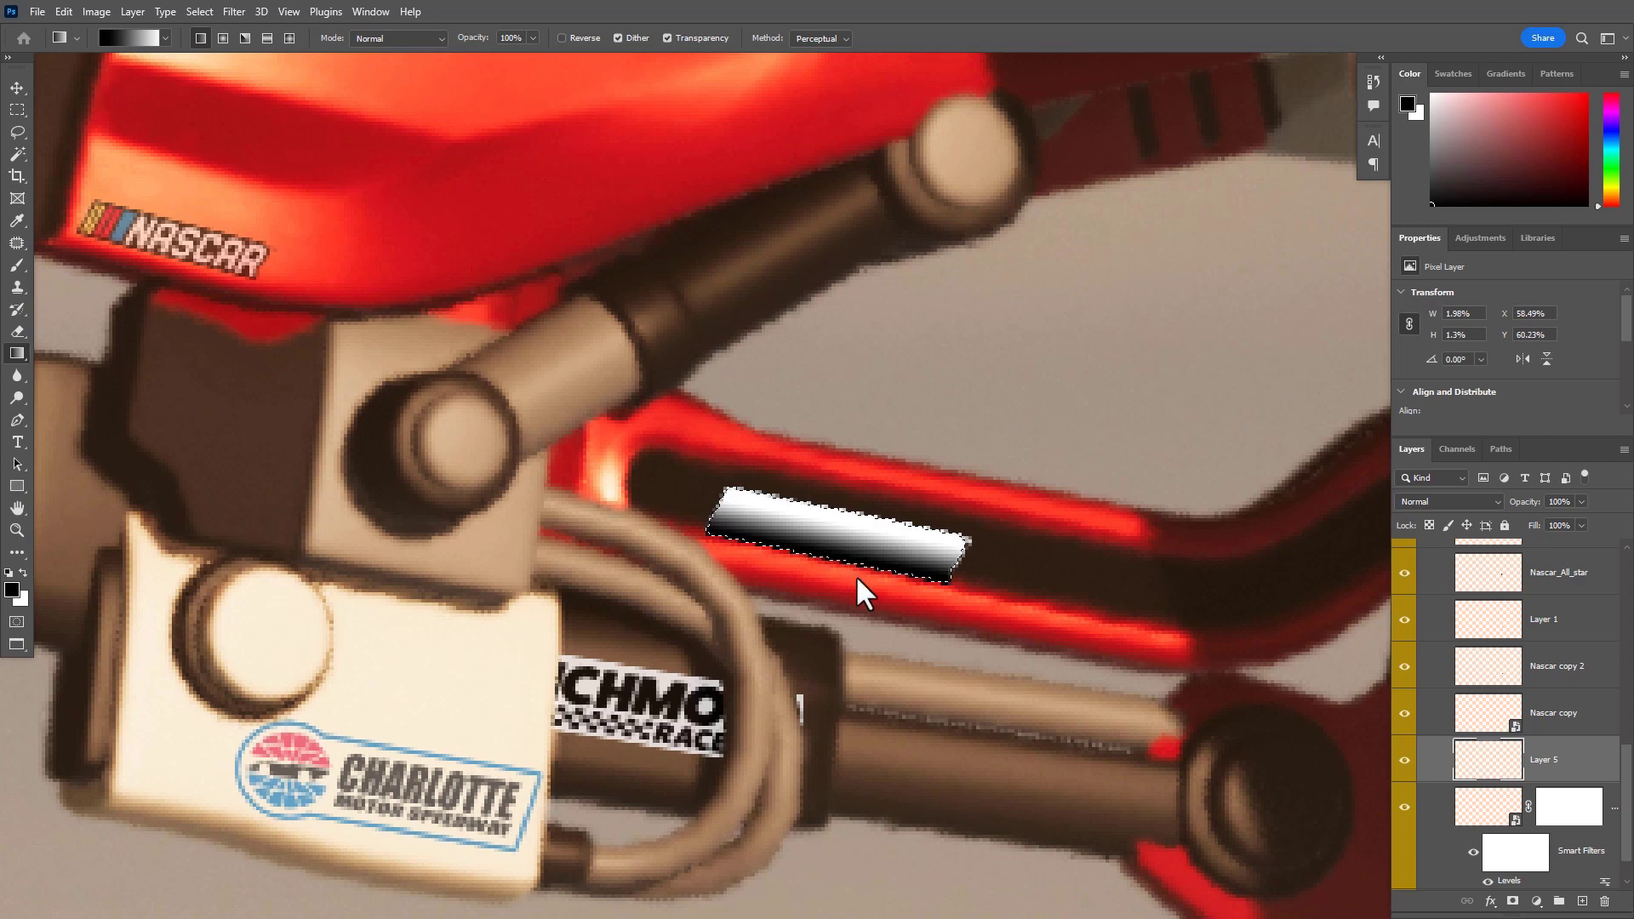
key(ctrl+d)
key(v)
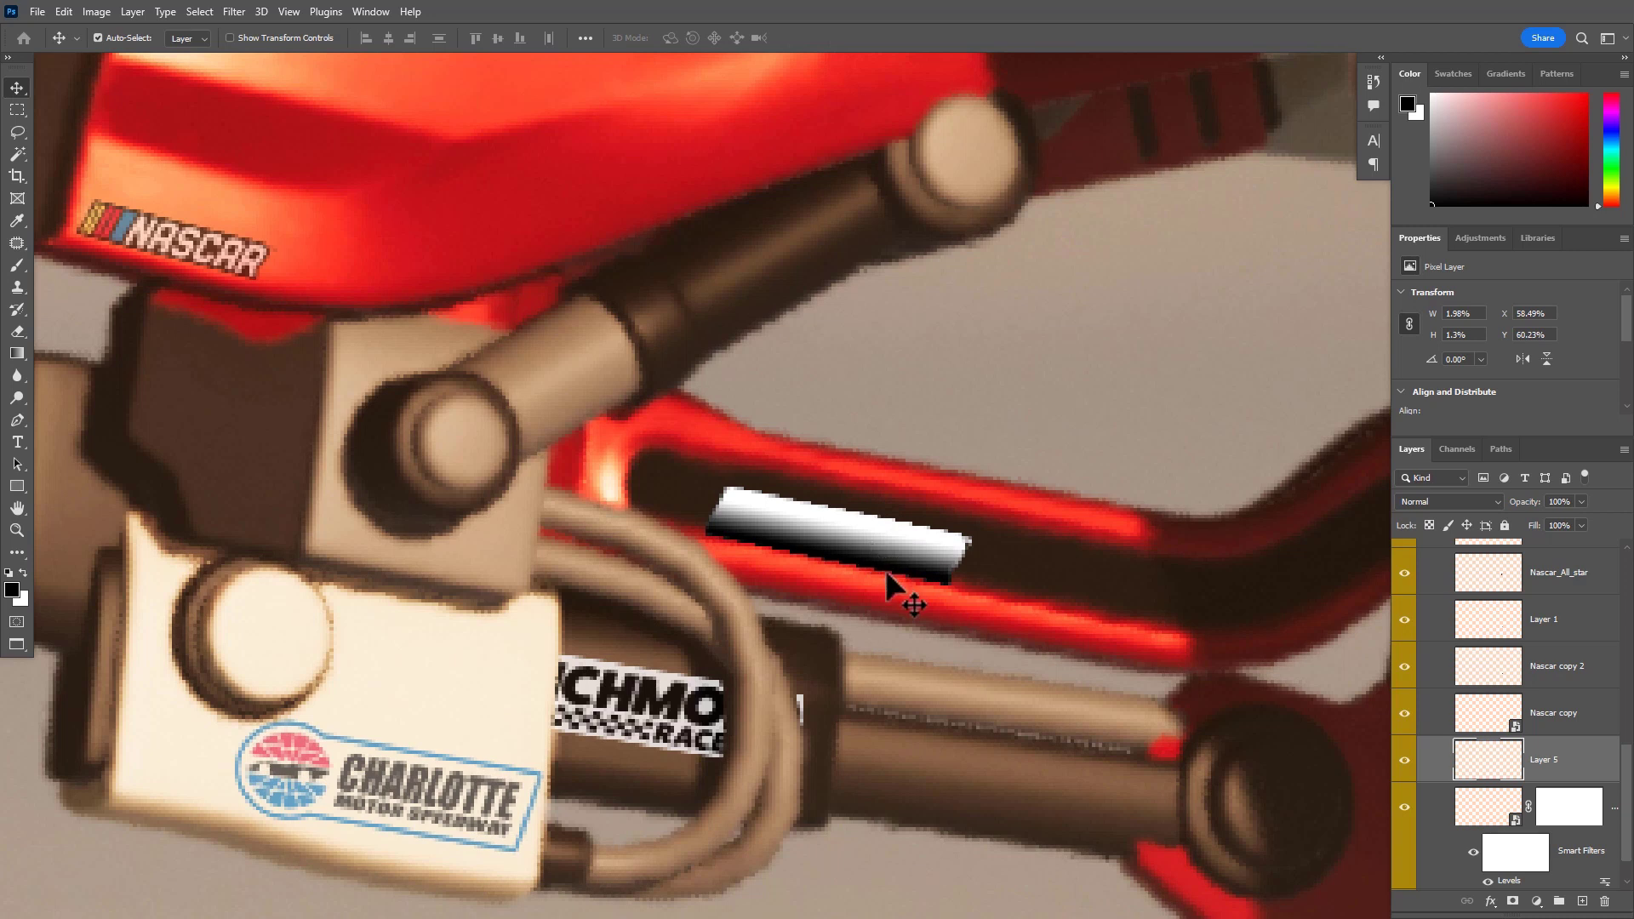
key(3)
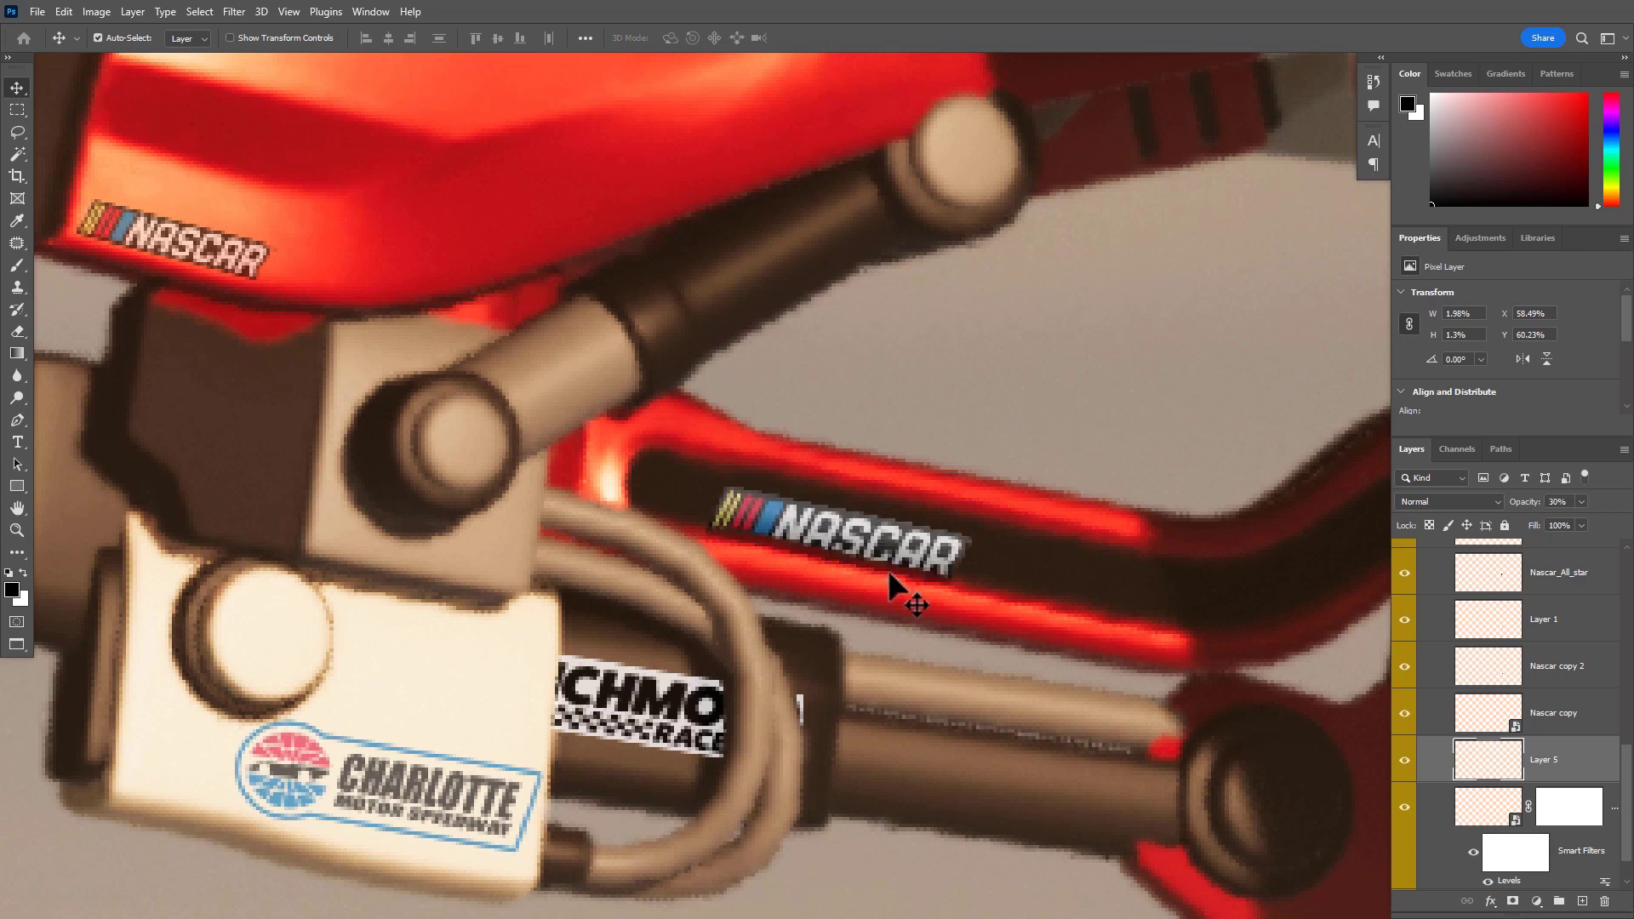
key(6)
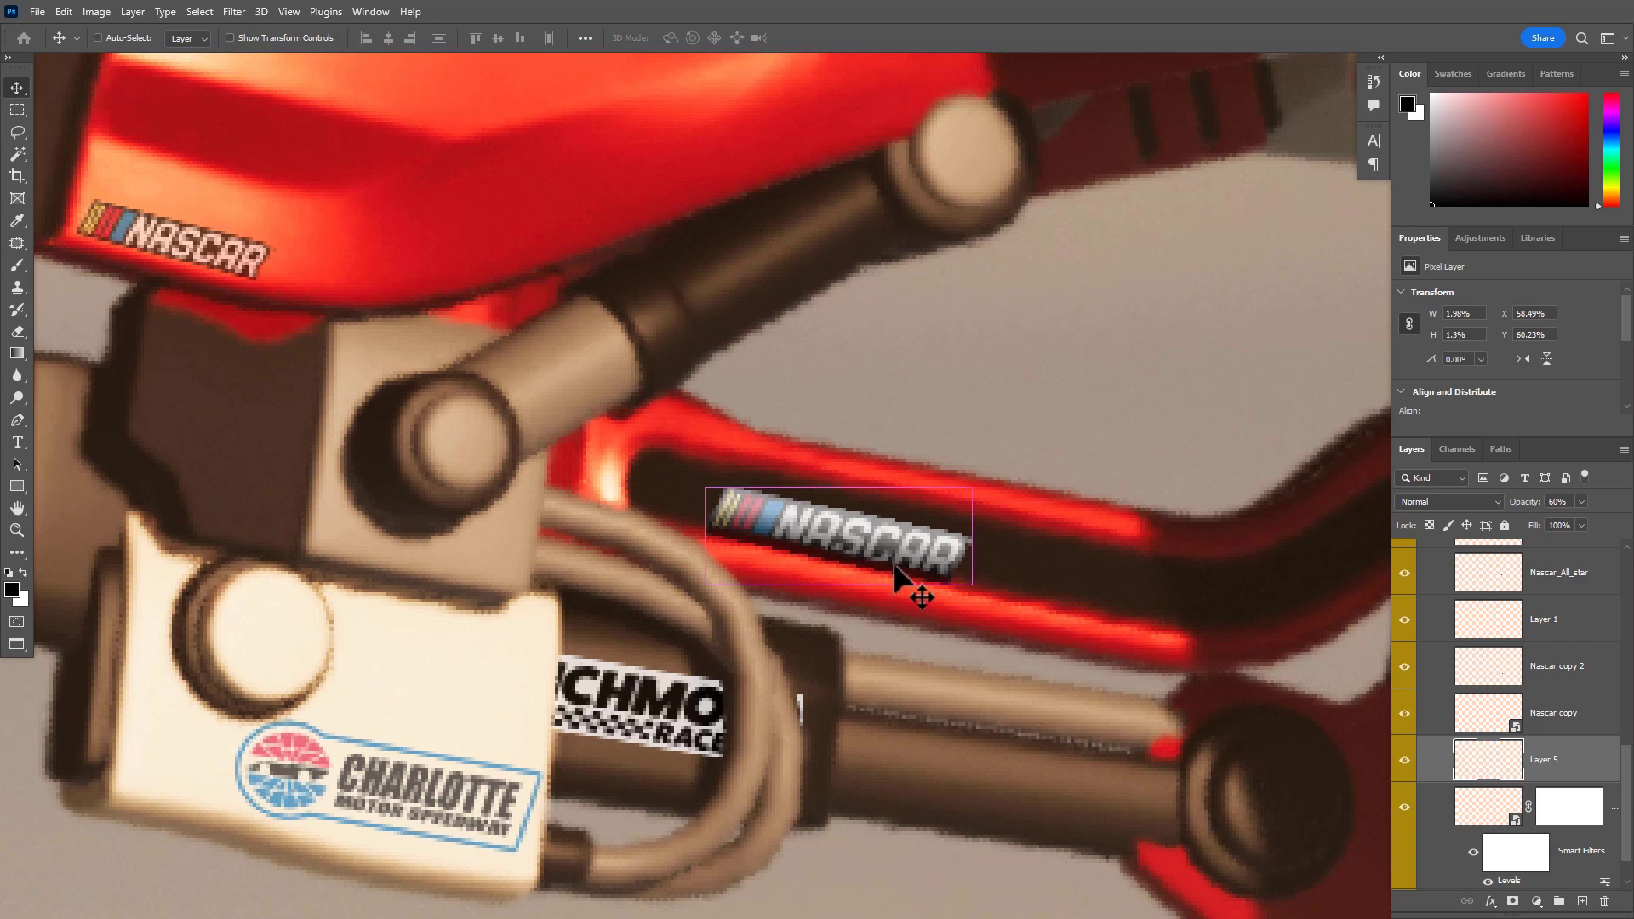
Darken Layer 5's gradient overlay with Hue/Saturation at Lightness -78 and check the arm's logo
key(ctrl+u)
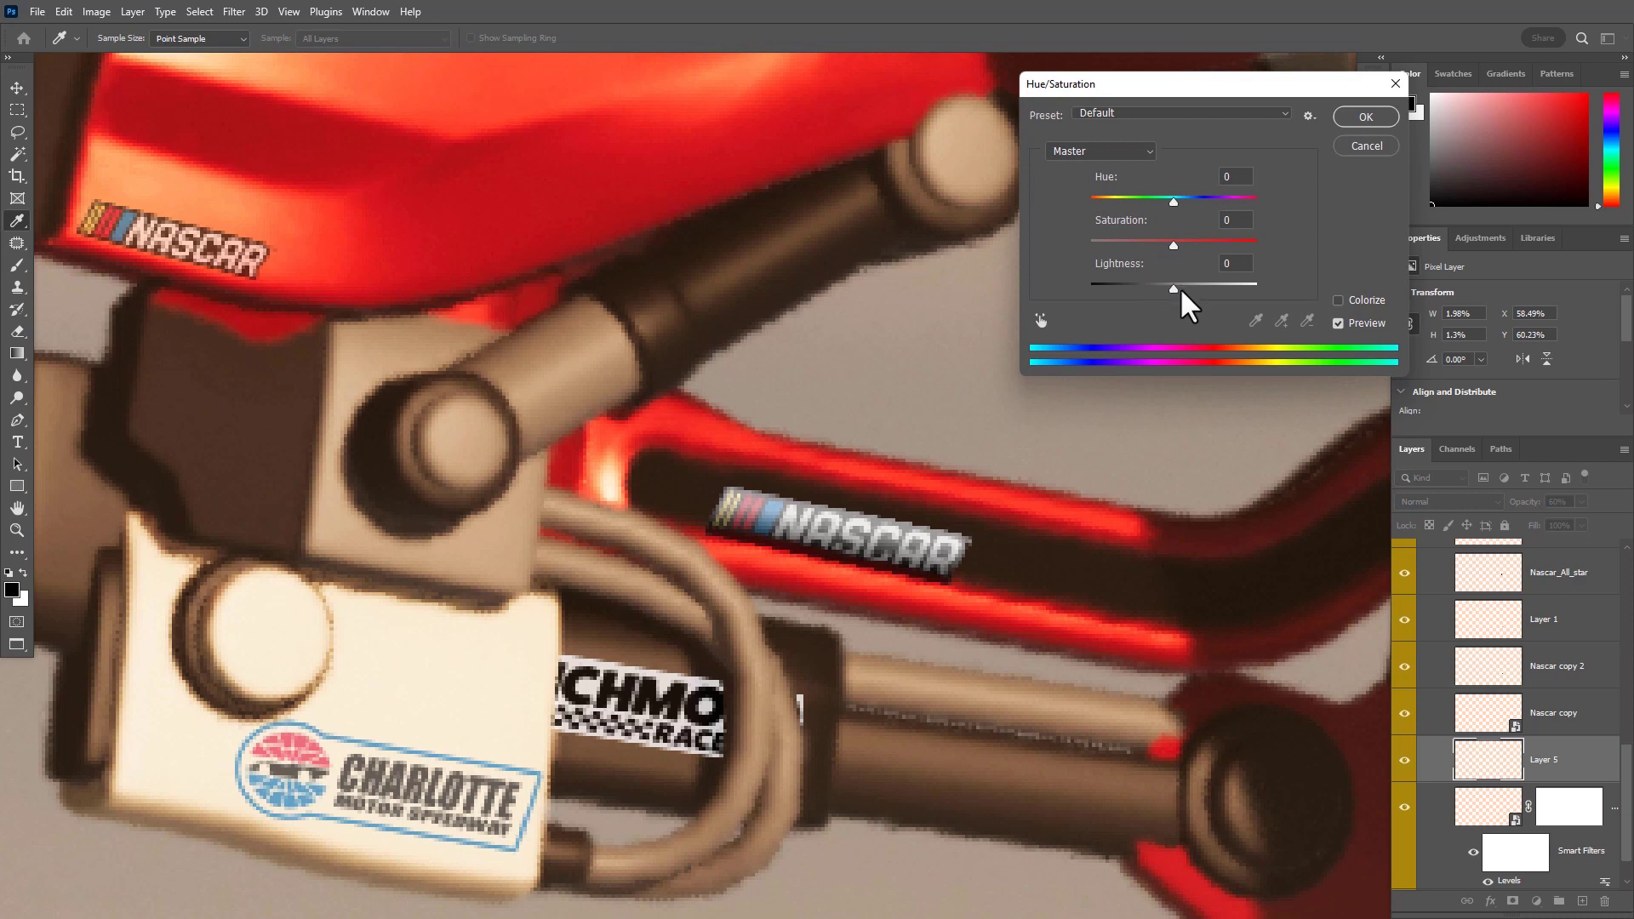
drag(1181, 289, 1105, 291)
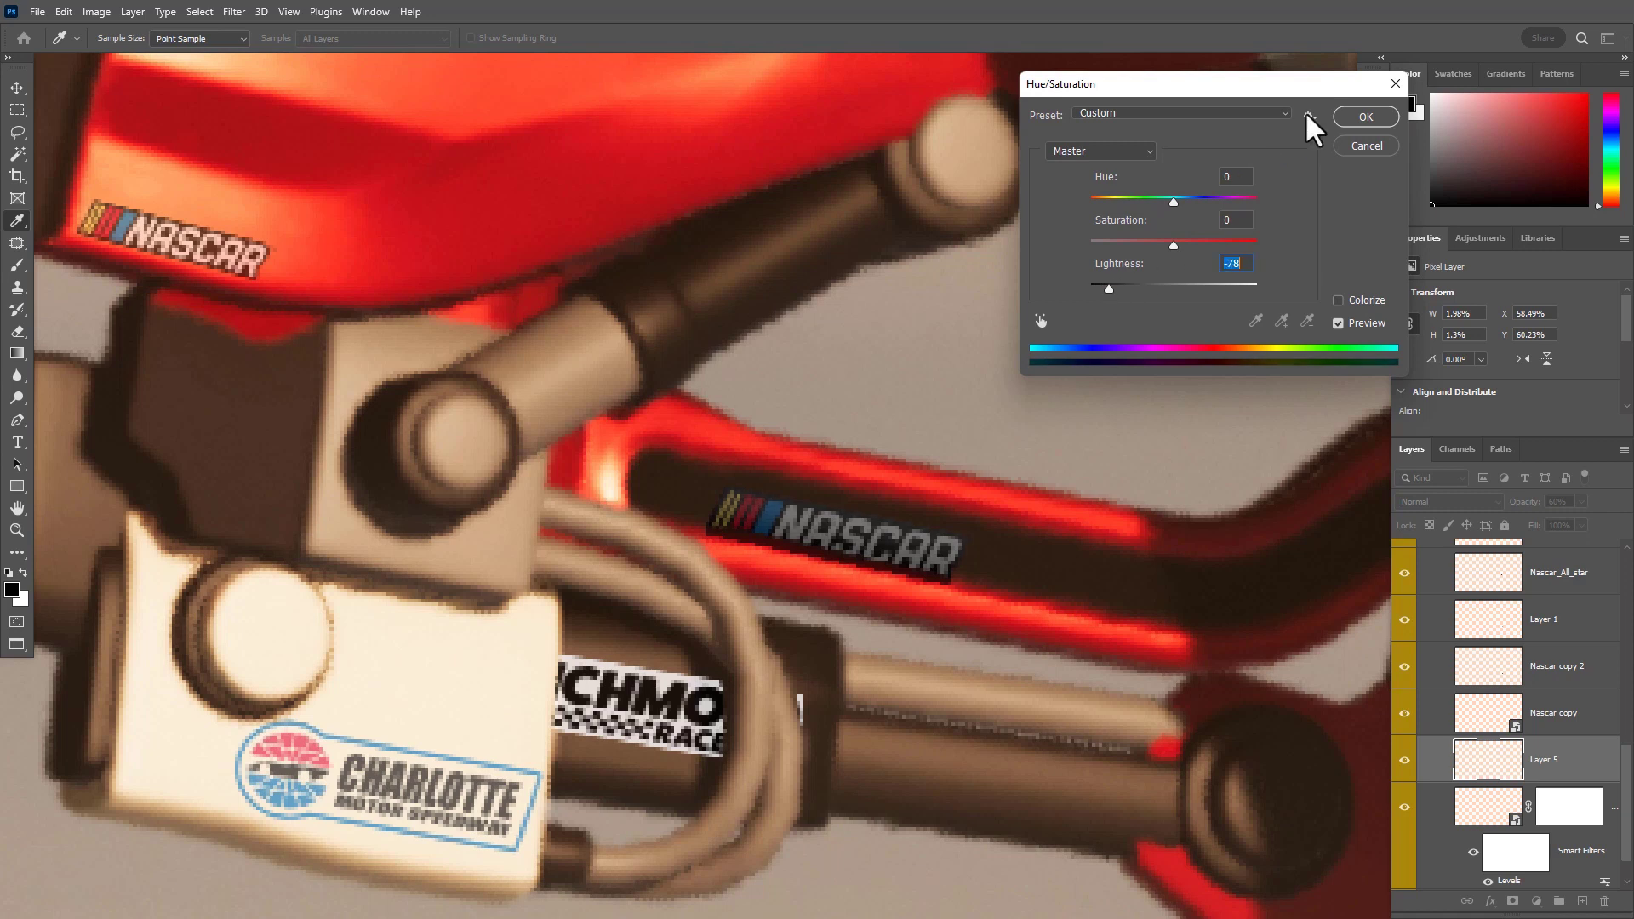
click(1365, 117)
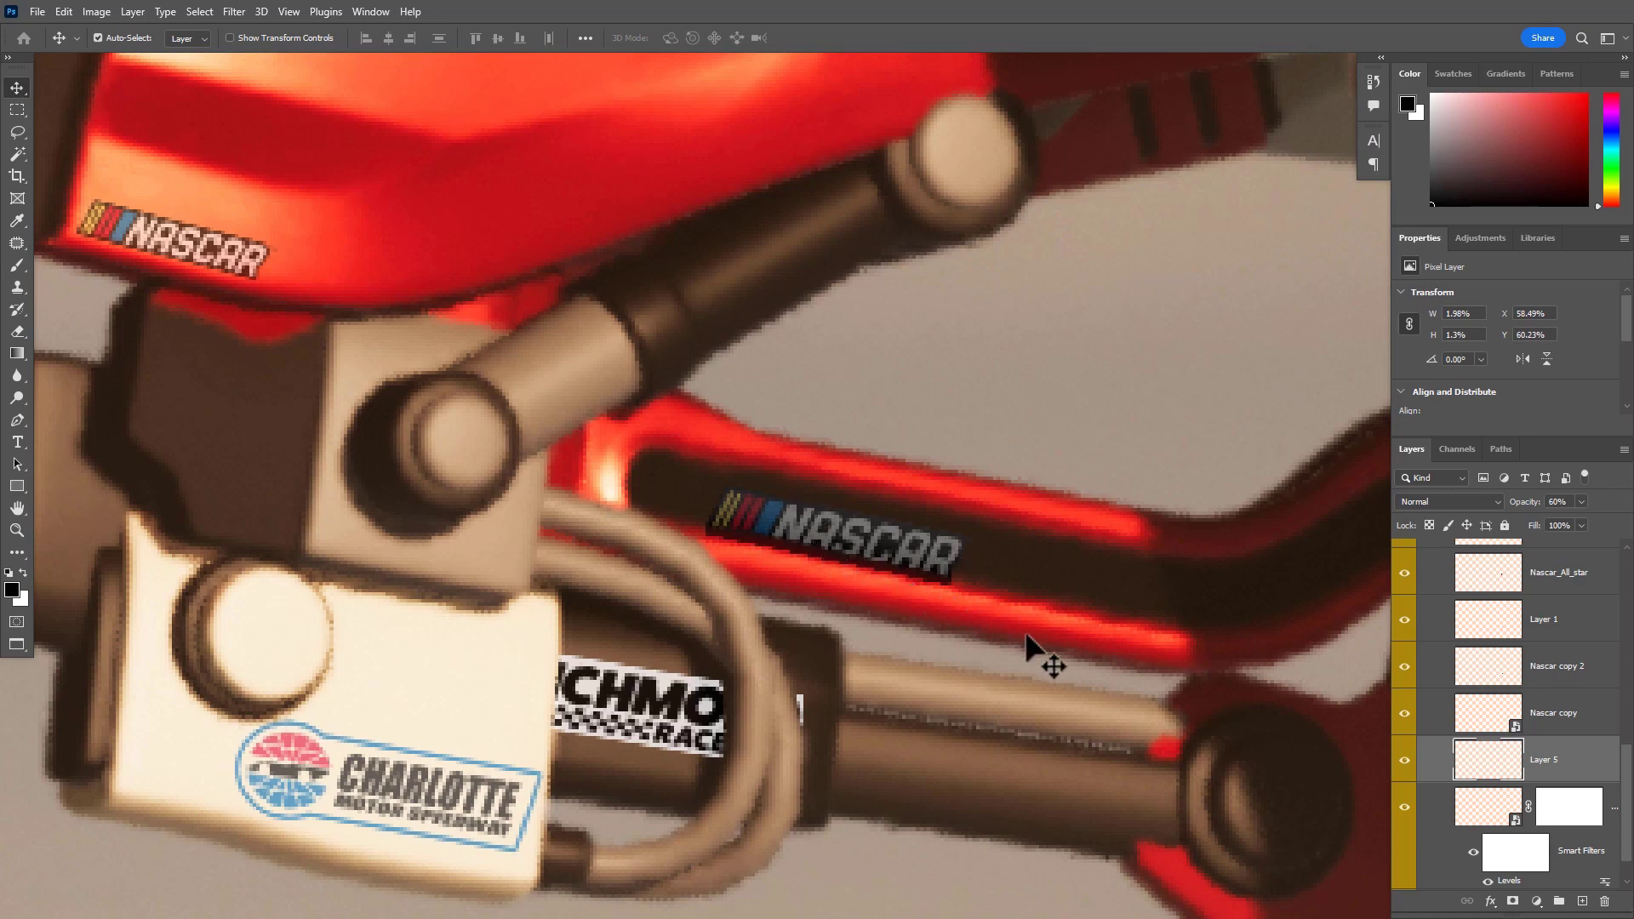
drag(1027, 638, 985, 638)
drag(1002, 742, 749, 581)
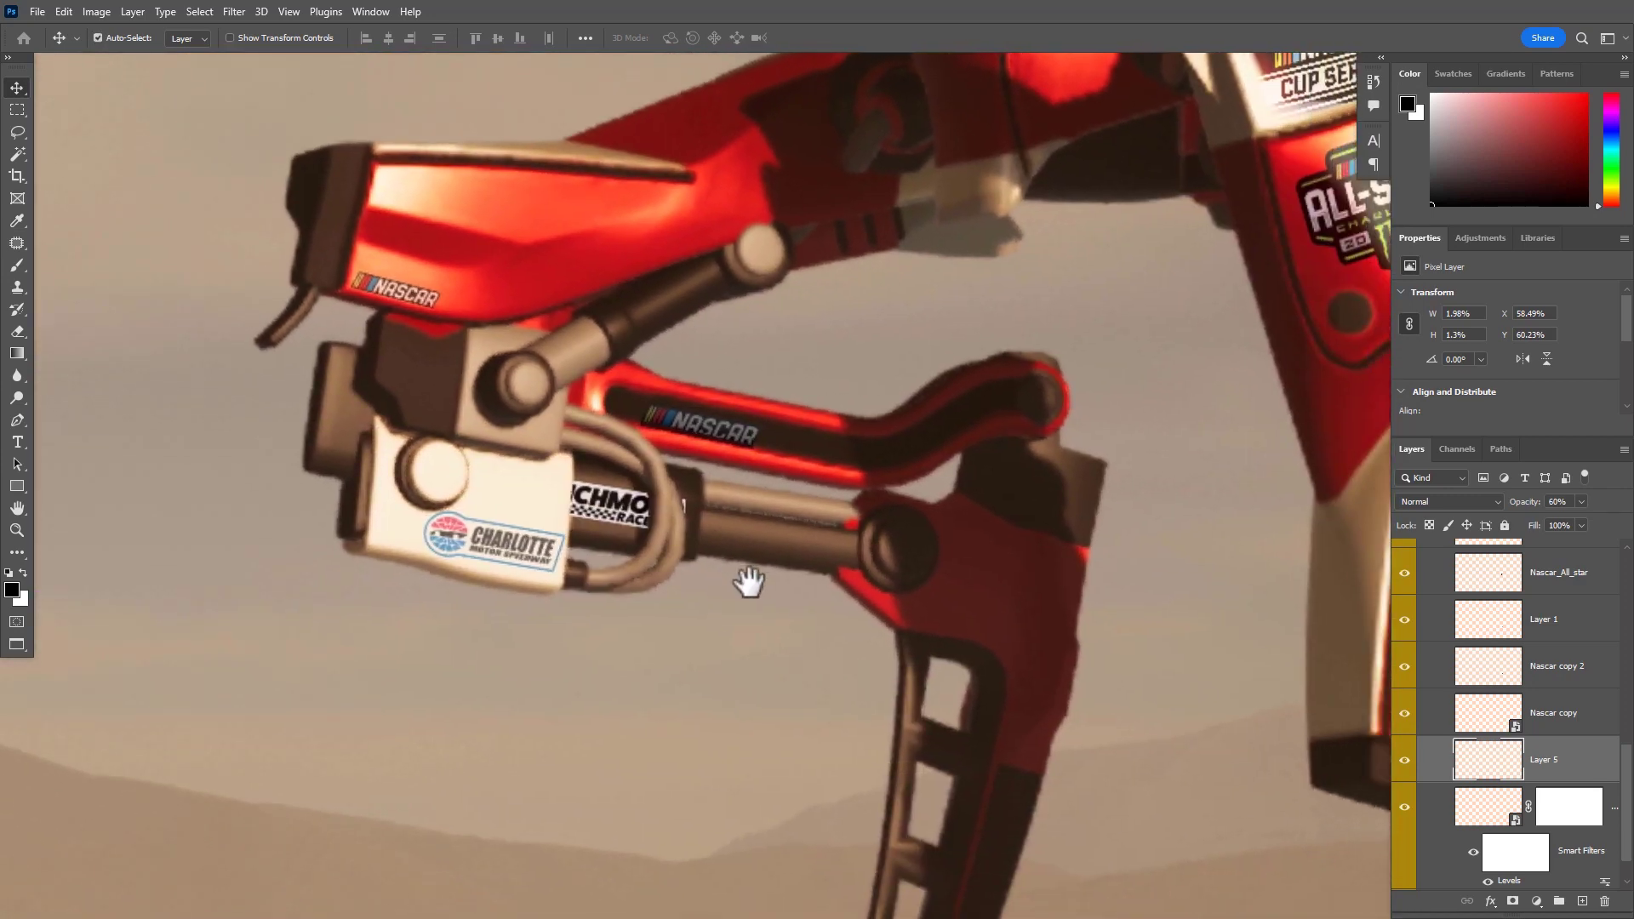
drag(694, 442, 732, 387)
Touch up the edge of the dark overlay on the arm's NASCAR logo with a small Eraser on Layer 5
key(e)
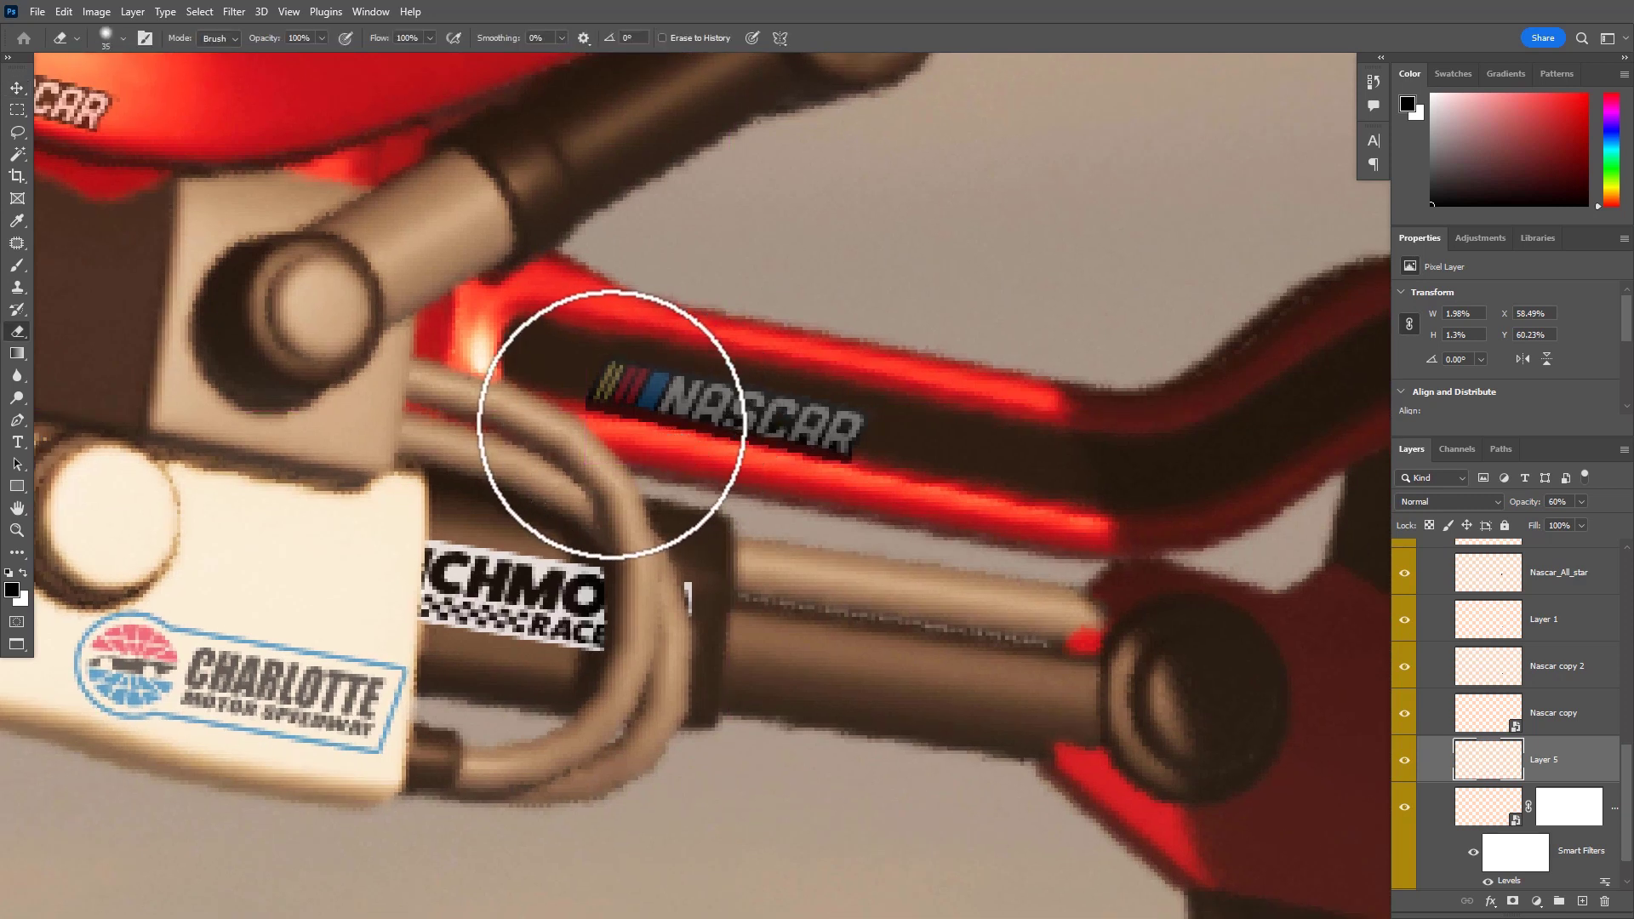
key(bracketleft)
key(bracketleft)
key(bracketleft)
key(bracketleft)
key(bracketleft)
key(bracketleft)
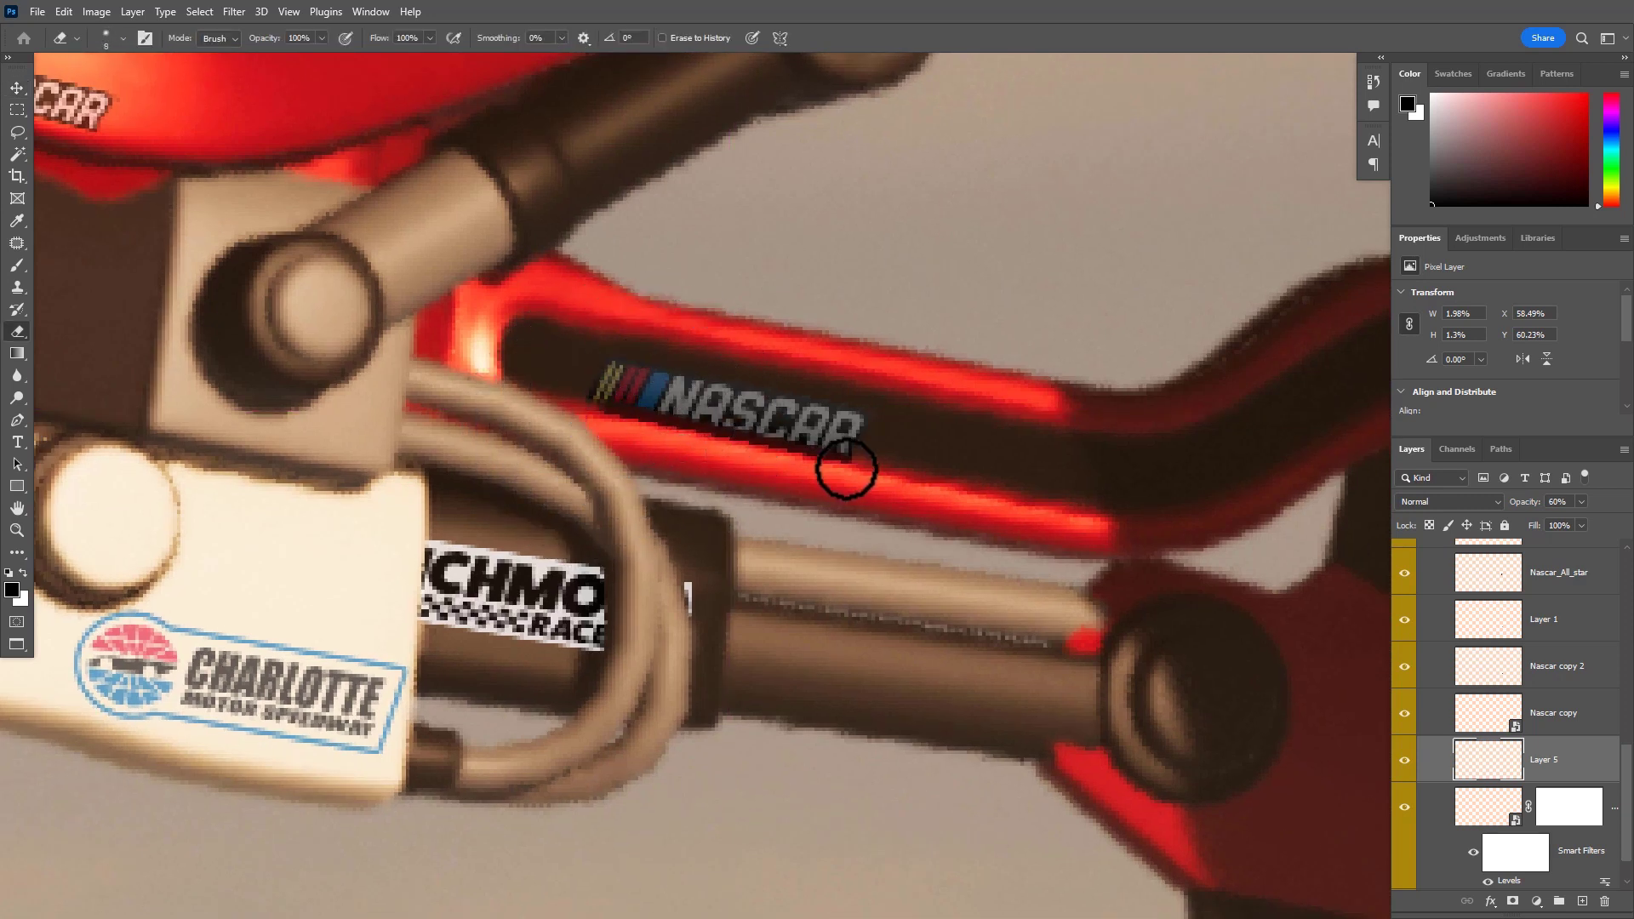
drag(997, 536, 901, 534)
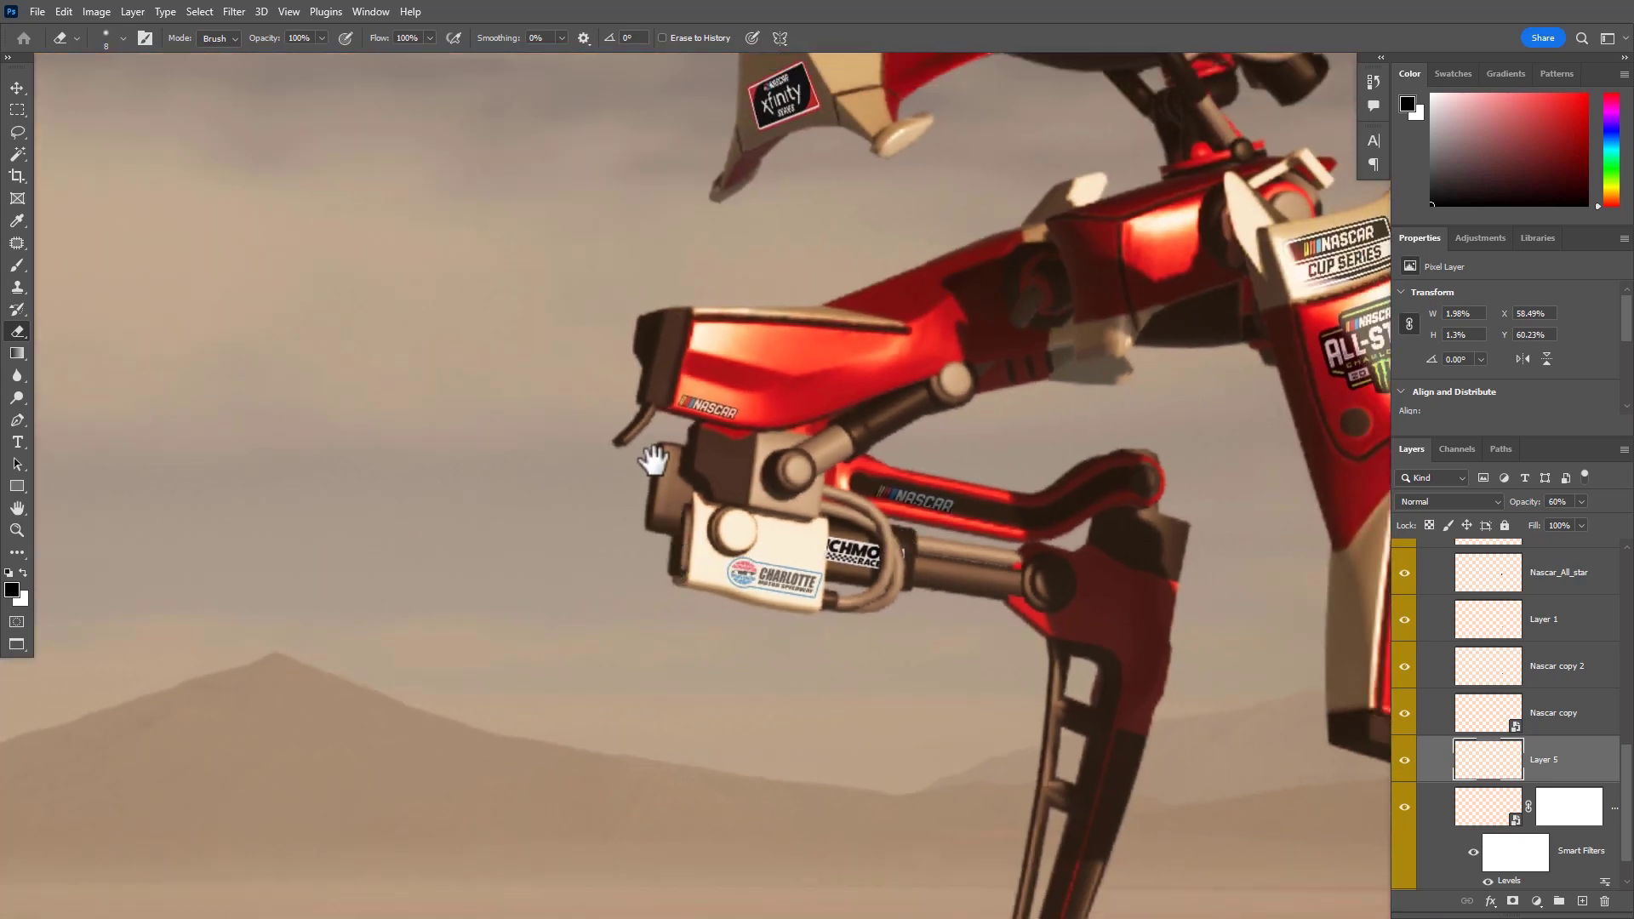
mouse_move(835, 565)
mouse_down()
mouse_move(956, 583)
mouse_move(835, 587)
mouse_move(868, 590)
mouse_up()
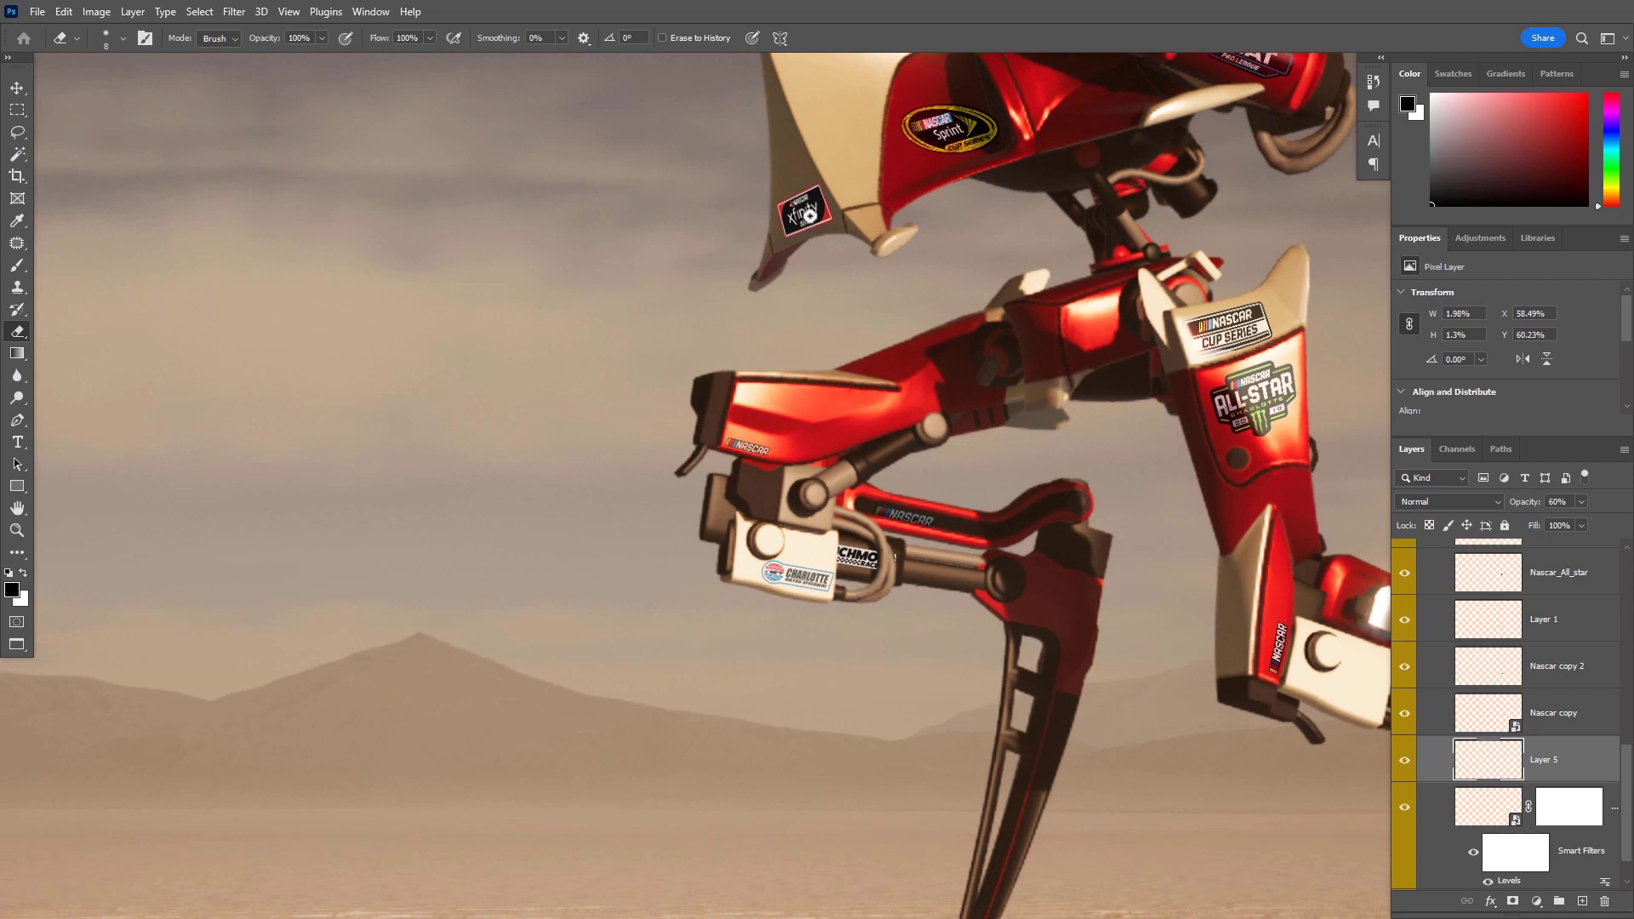
Move the Xfinity Series logo off the robot's pointed body panel and delete it
key(v)
mouse_move(808, 215)
mouse_down()
mouse_move(745, 243)
mouse_move(627, 247)
mouse_up()
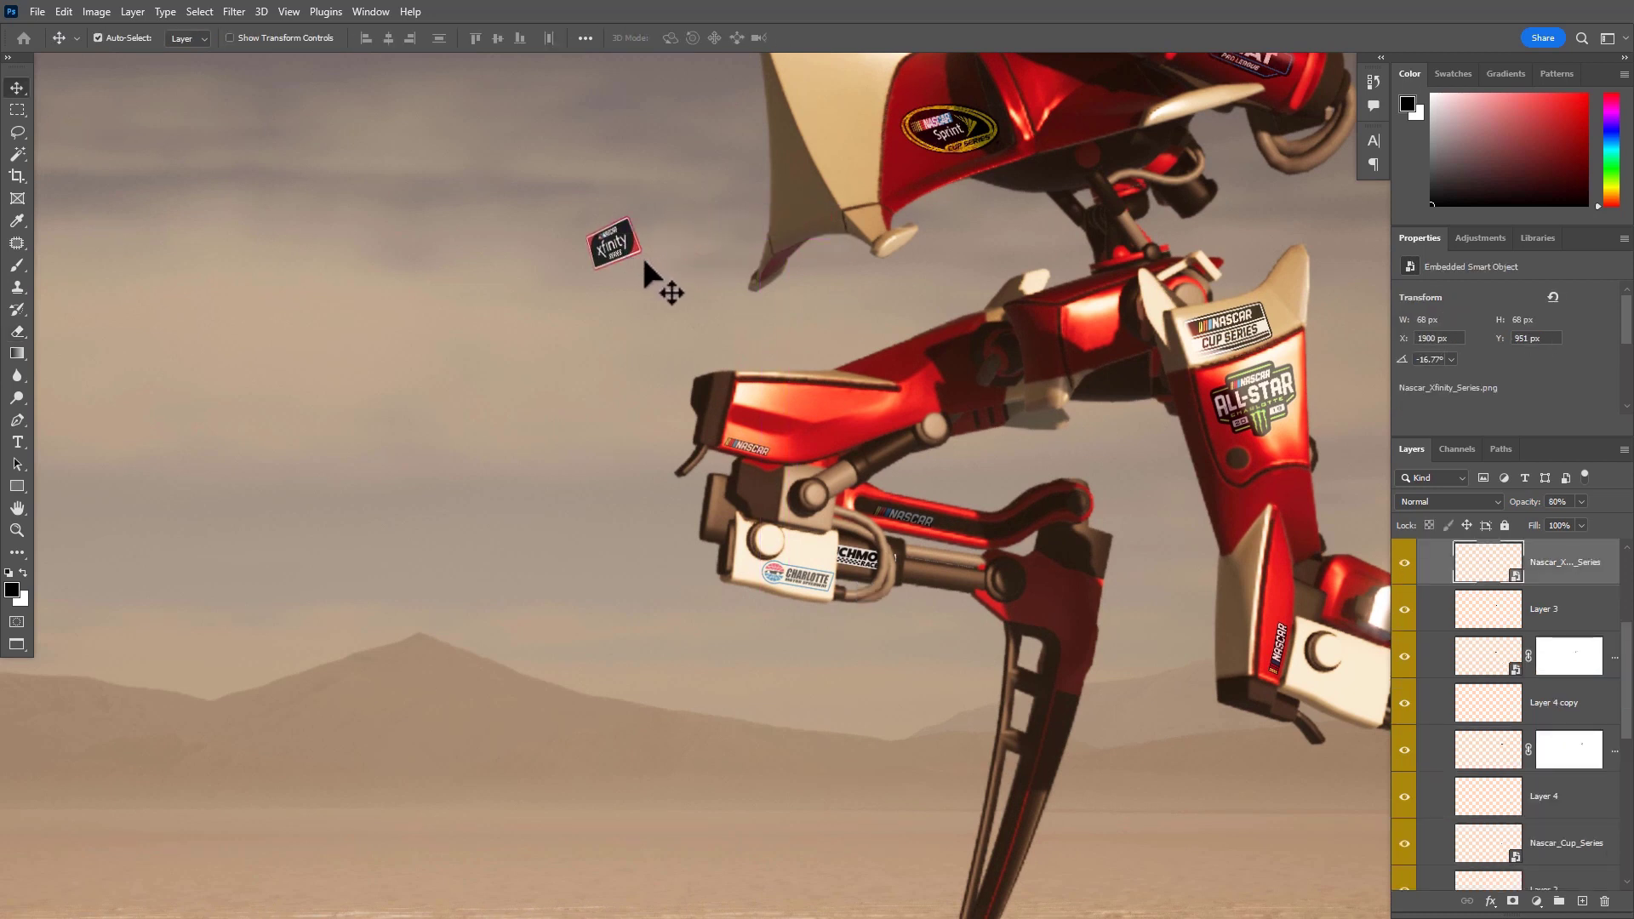
key(Delete)
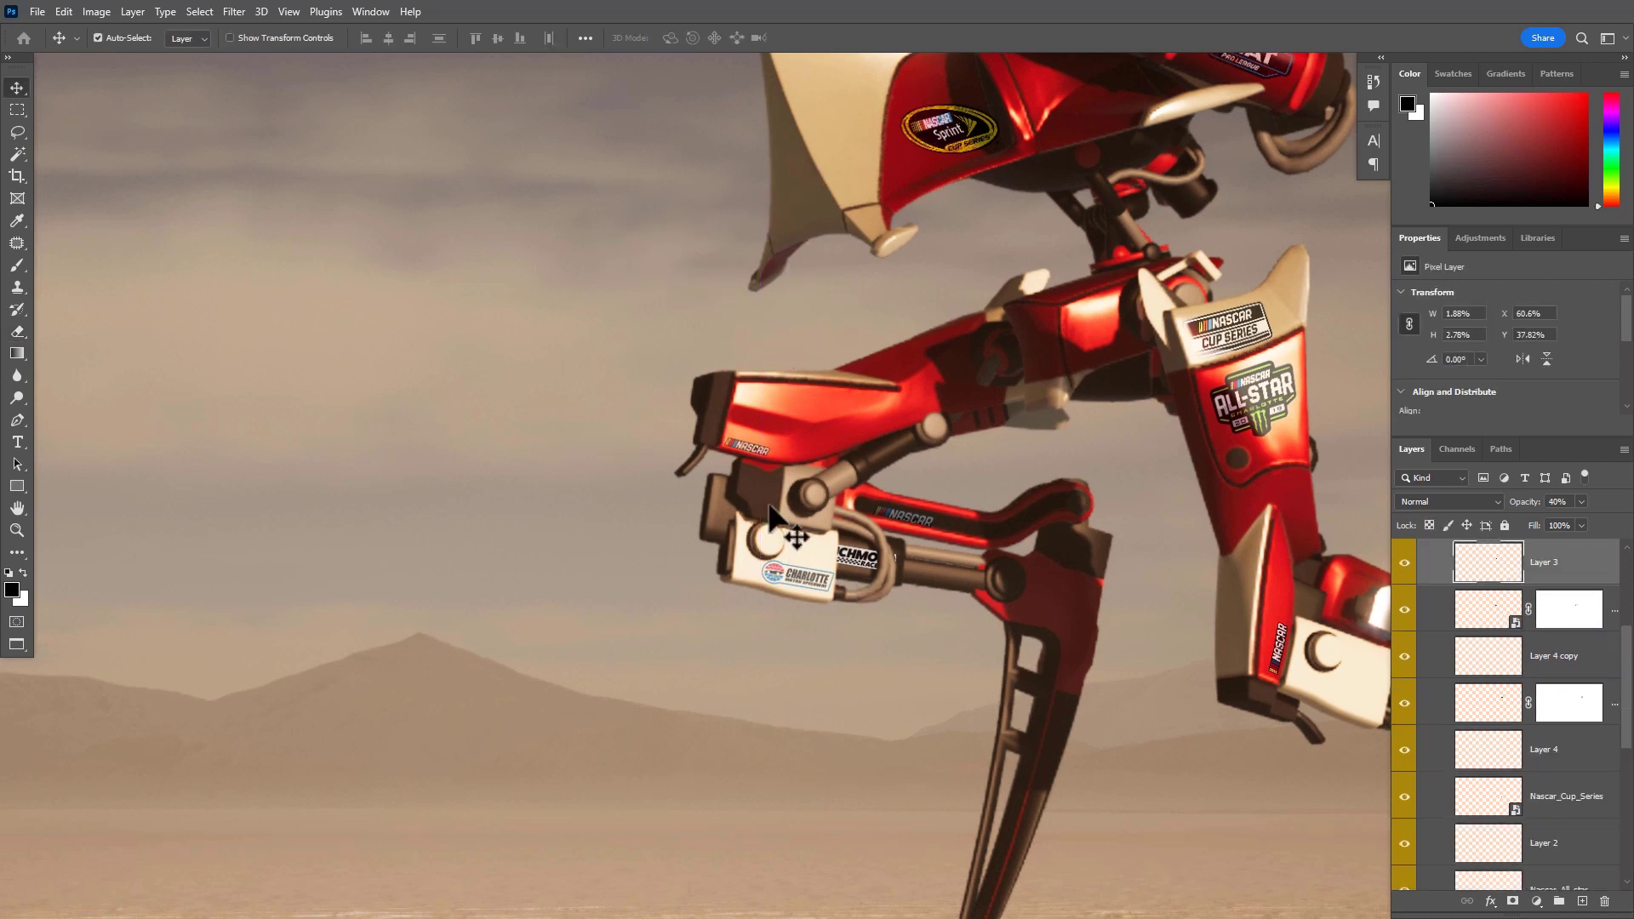
Add a layer above the Richmond logo and lasso the end of the logo beside the hoses
click(856, 557)
drag(880, 561, 946, 571)
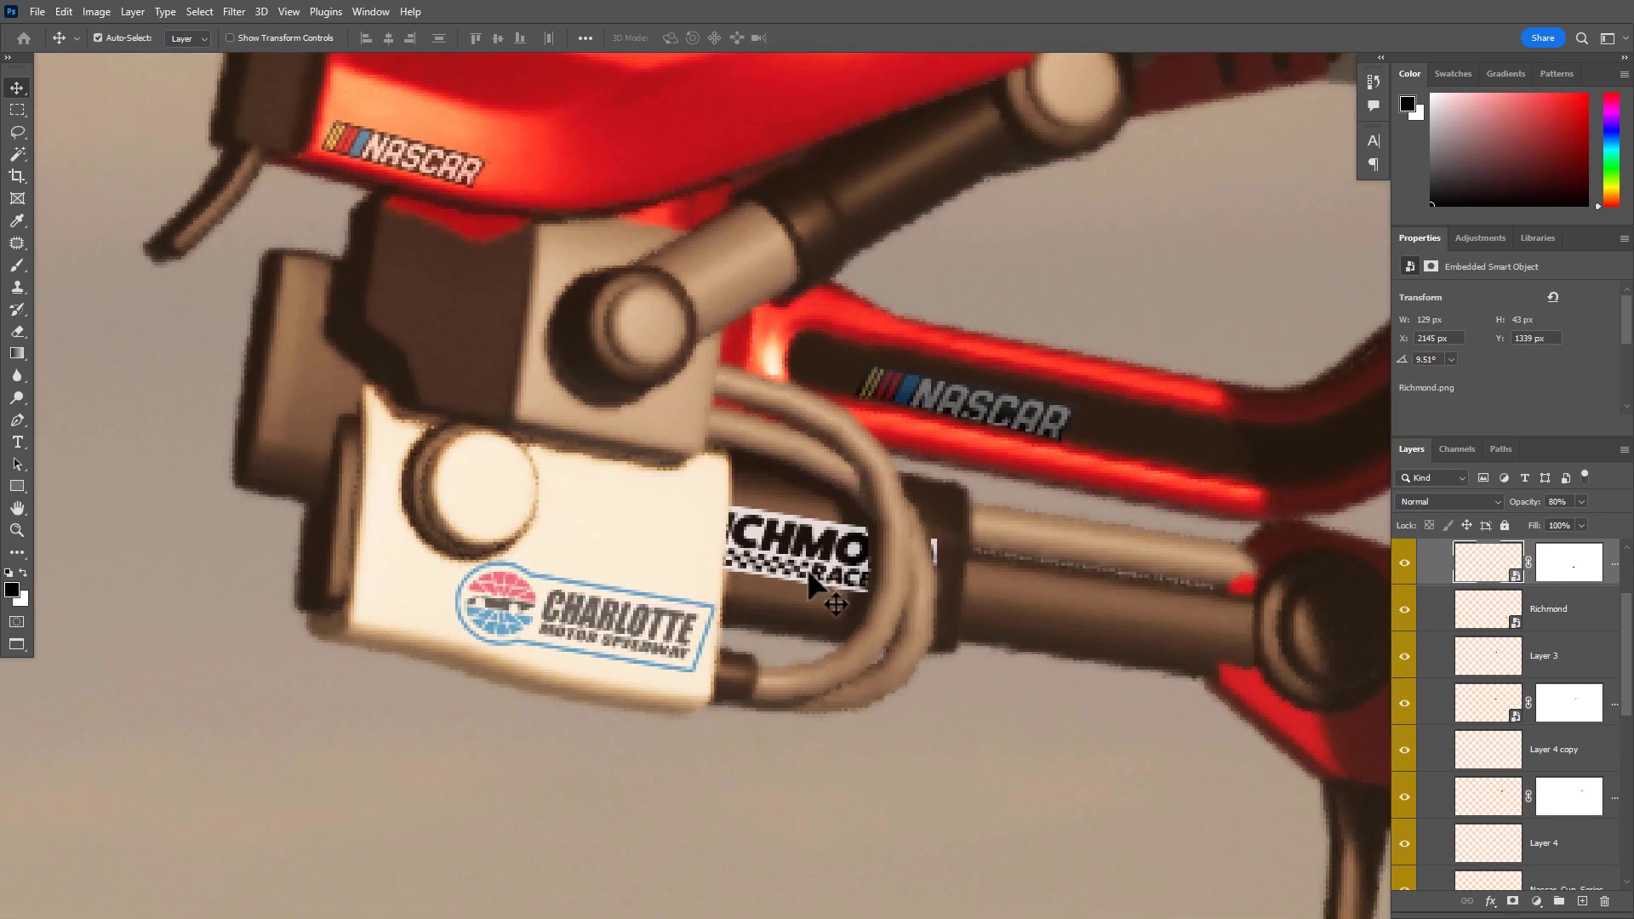
drag(805, 557, 656, 536)
key(ctrl+z)
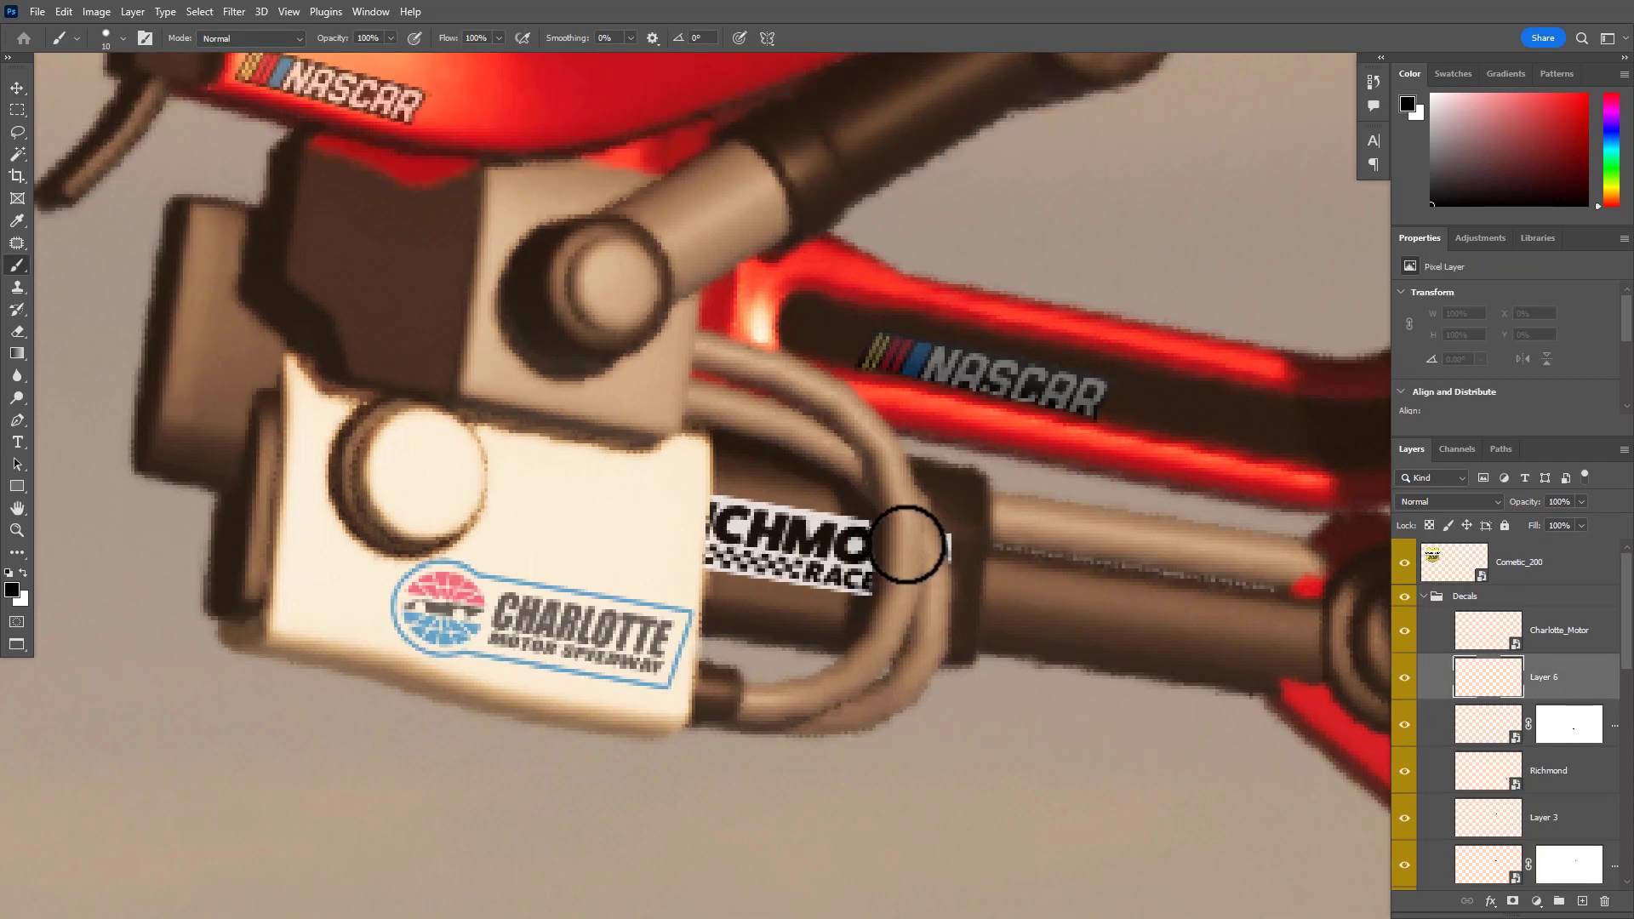
key(l)
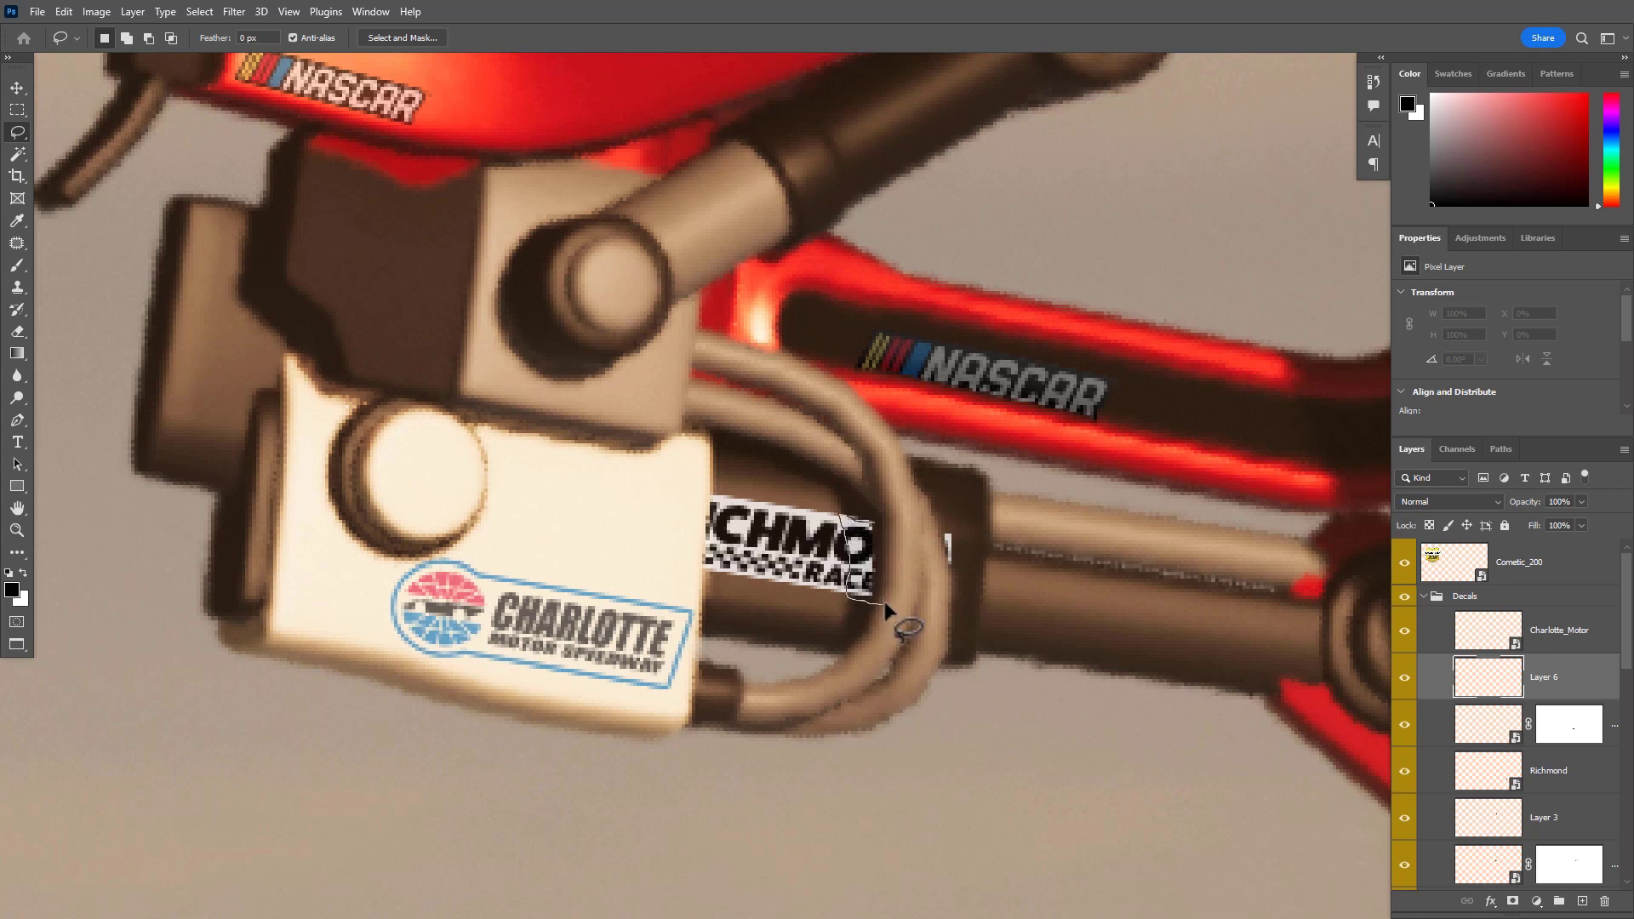
drag(885, 529, 885, 531)
Subtract the excess along the hose side and lower edge from the lasso selection on the Richmond logo
scroll(885, 527, up, 4)
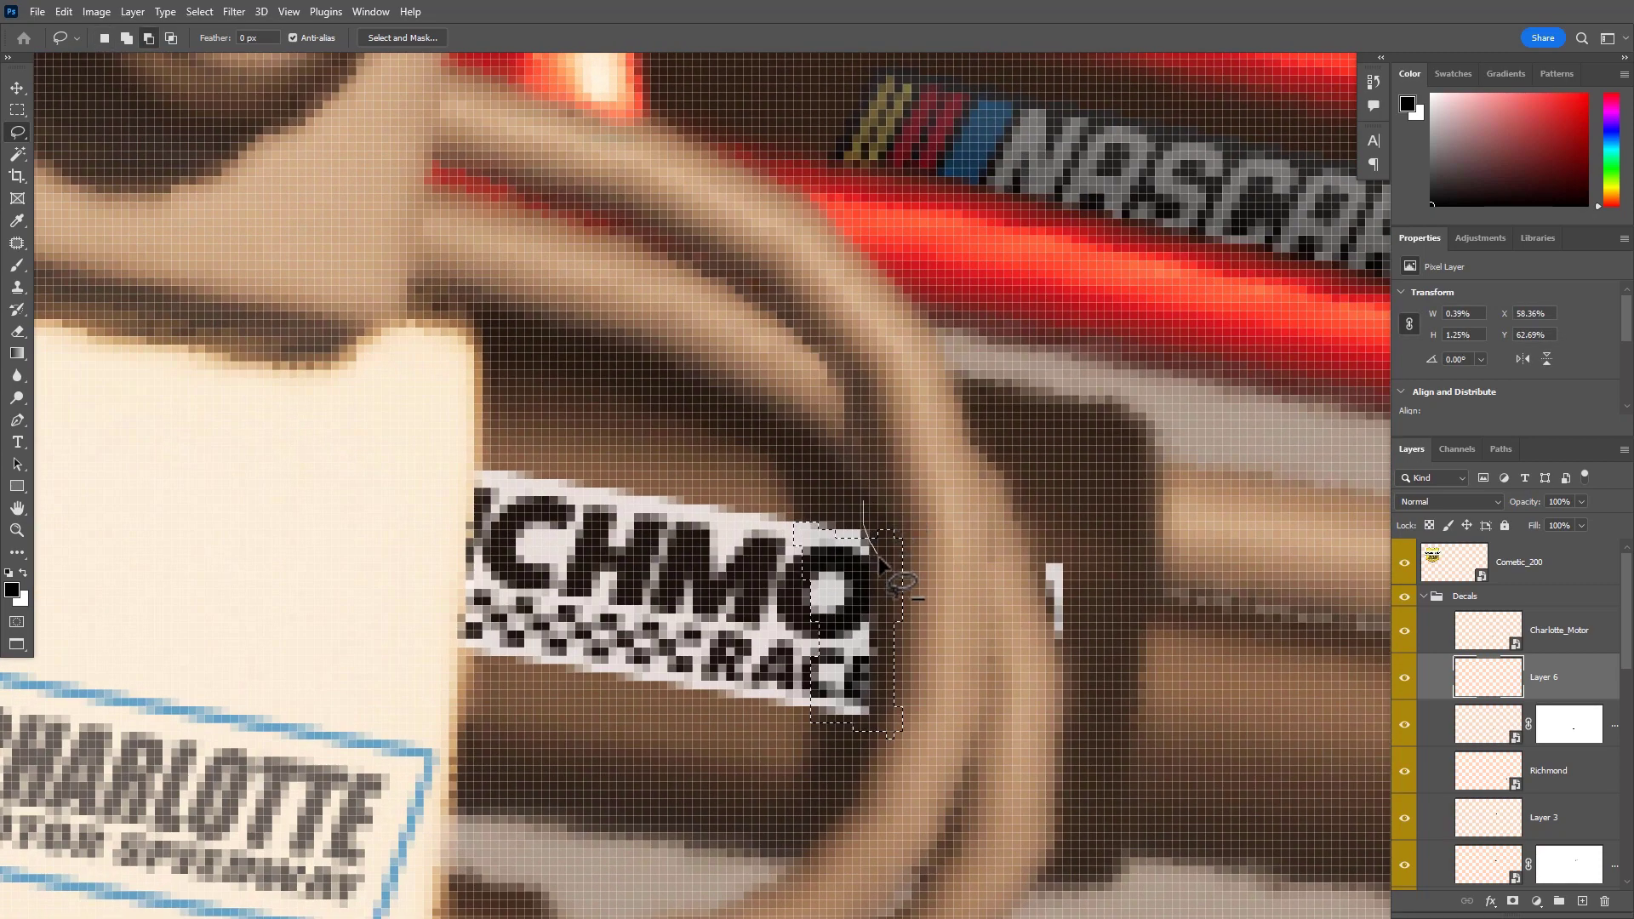
mouse_move(938, 554)
mouse_down()
mouse_move(892, 721)
mouse_move(910, 687)
mouse_move(946, 704)
mouse_up()
mouse_move(876, 754)
mouse_down()
mouse_move(908, 667)
mouse_move(935, 675)
mouse_move(880, 675)
mouse_up()
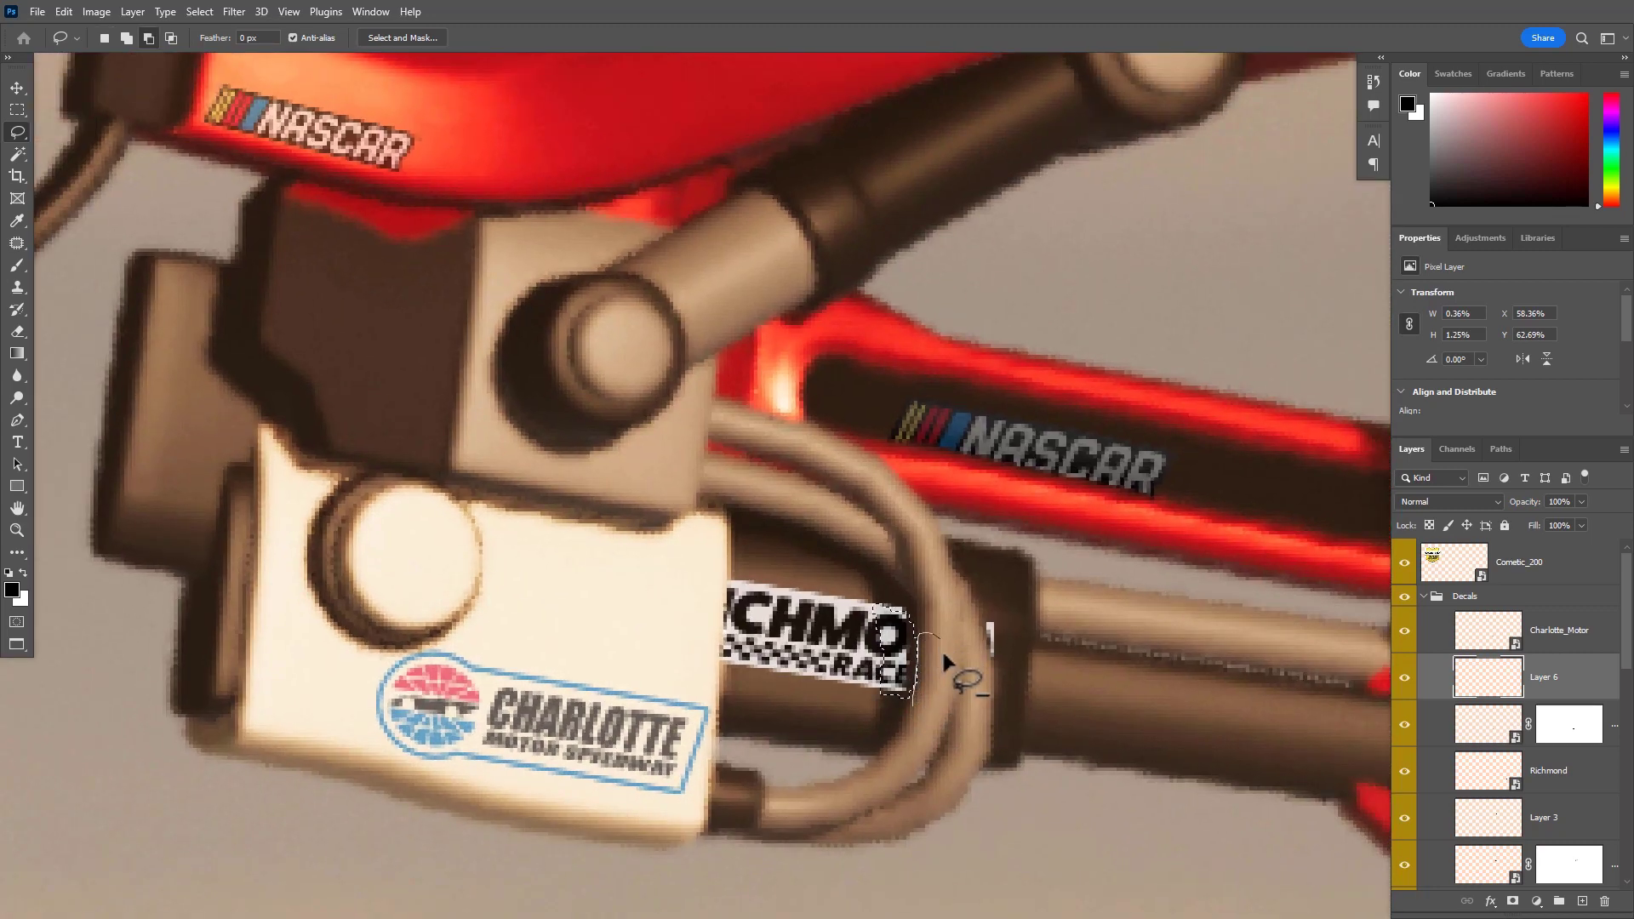
key(b)
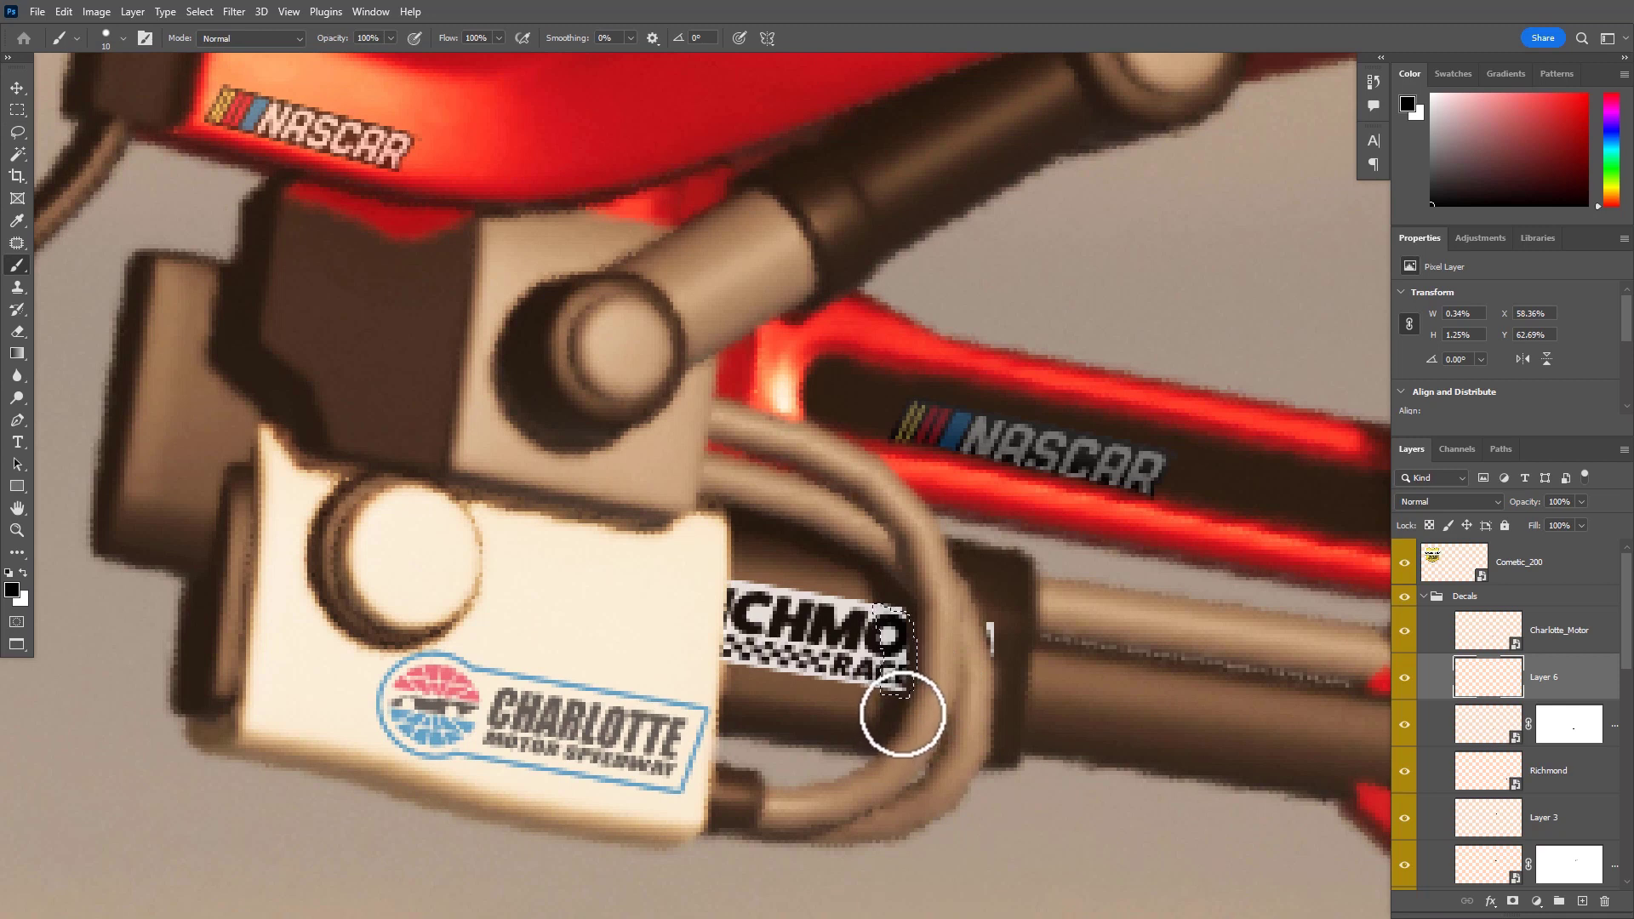
key(l)
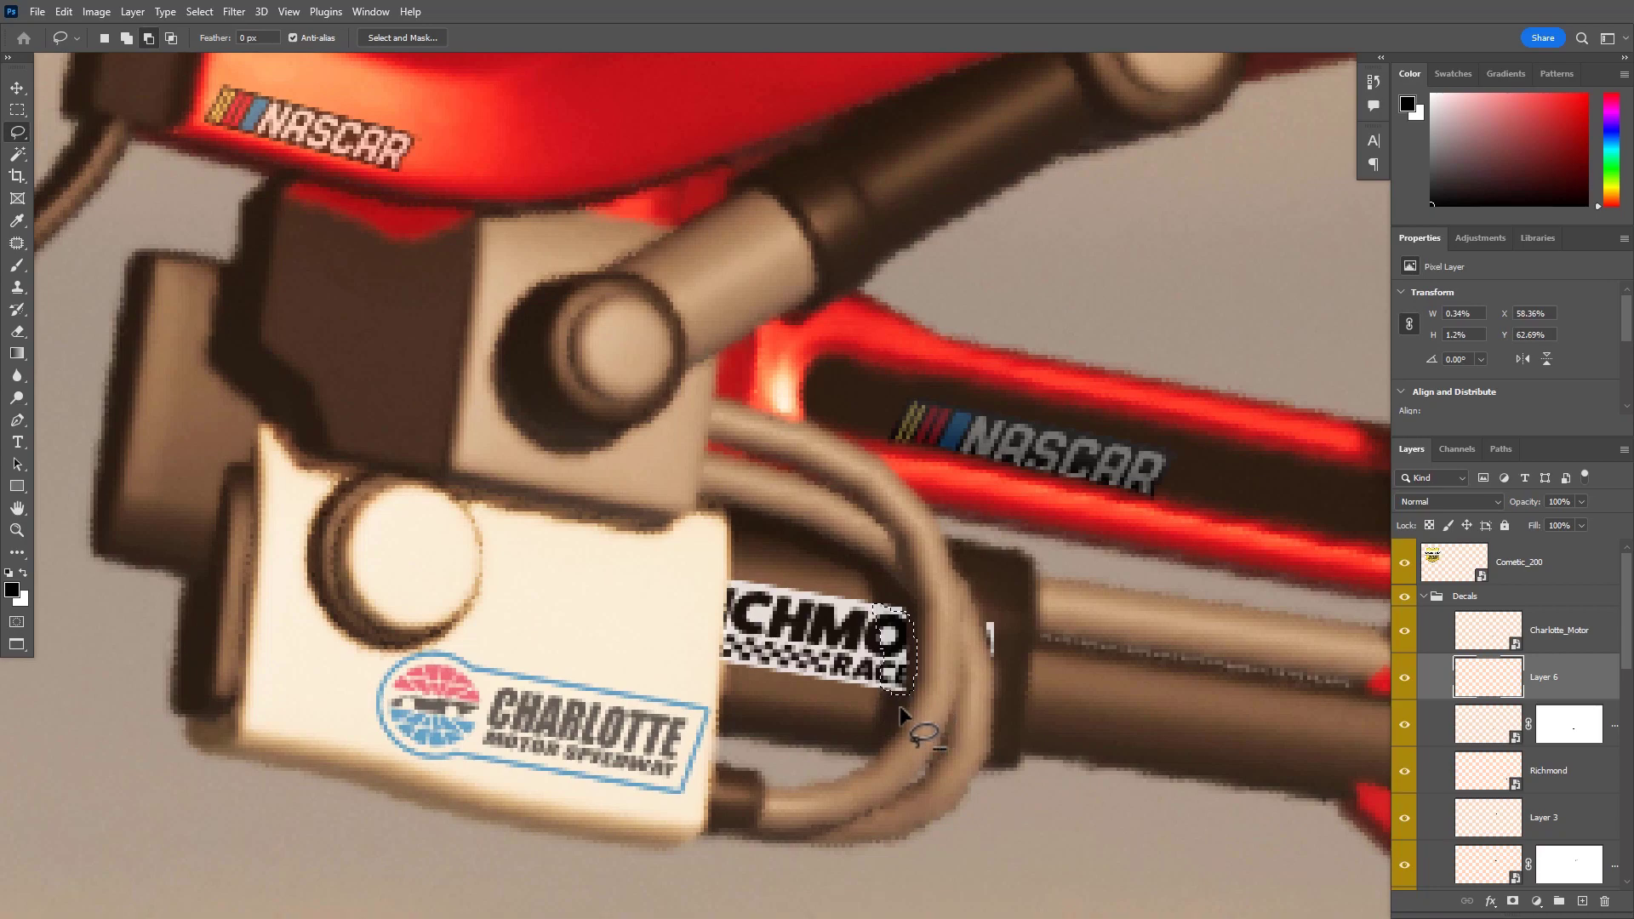
scroll(917, 710, up, 4)
key(alt)
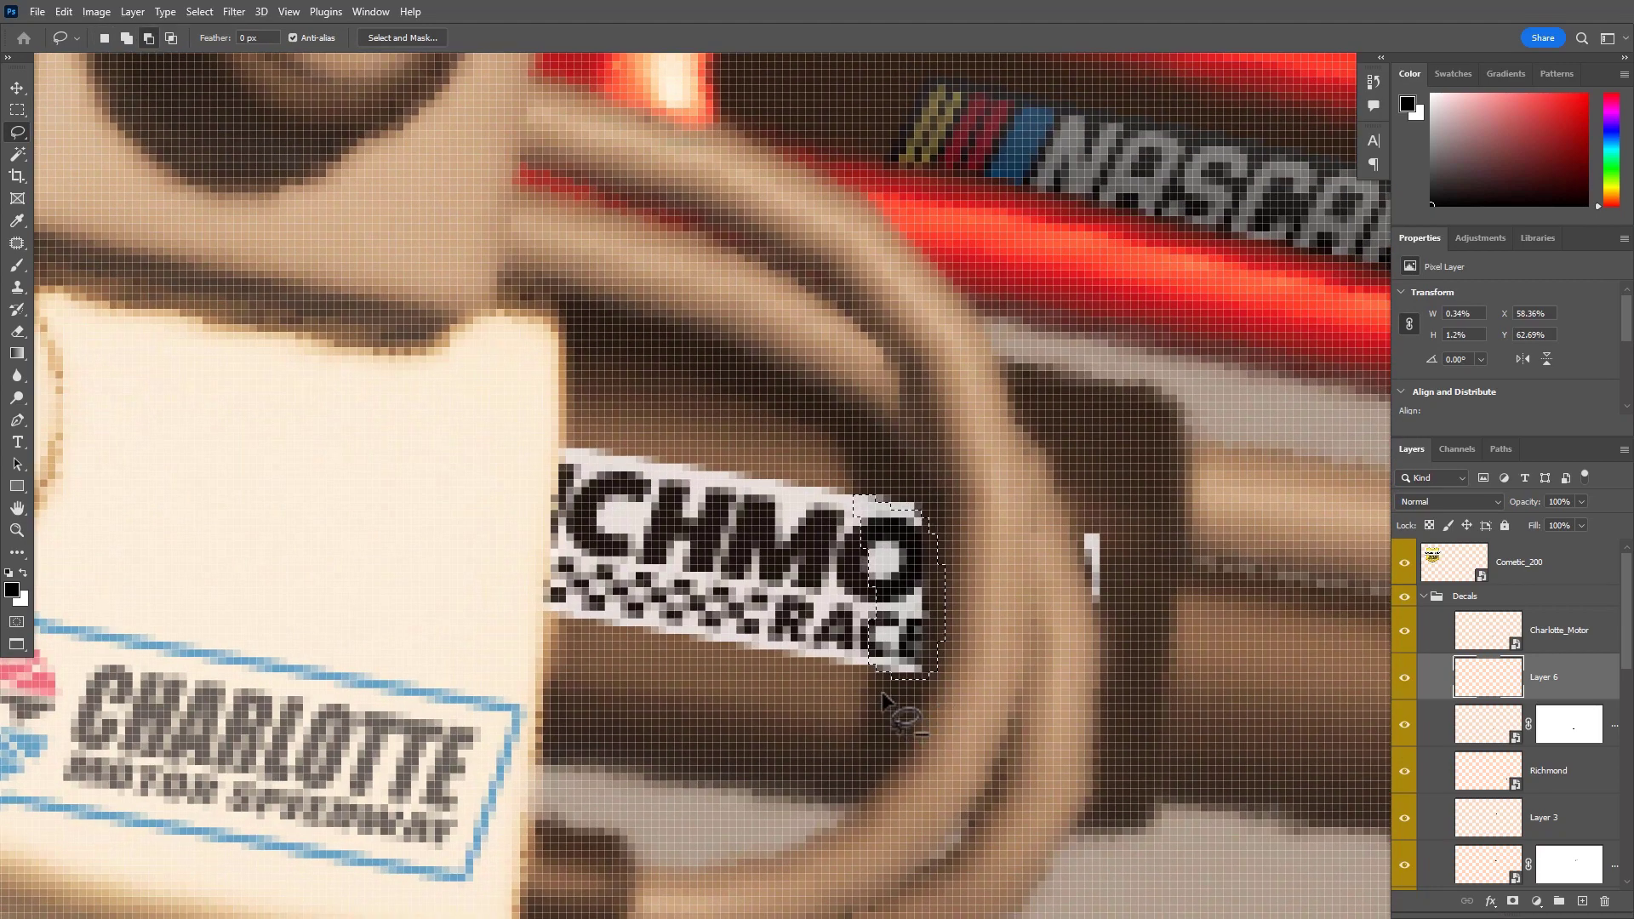
drag(939, 702, 929, 693)
scroll(904, 696, down, 5)
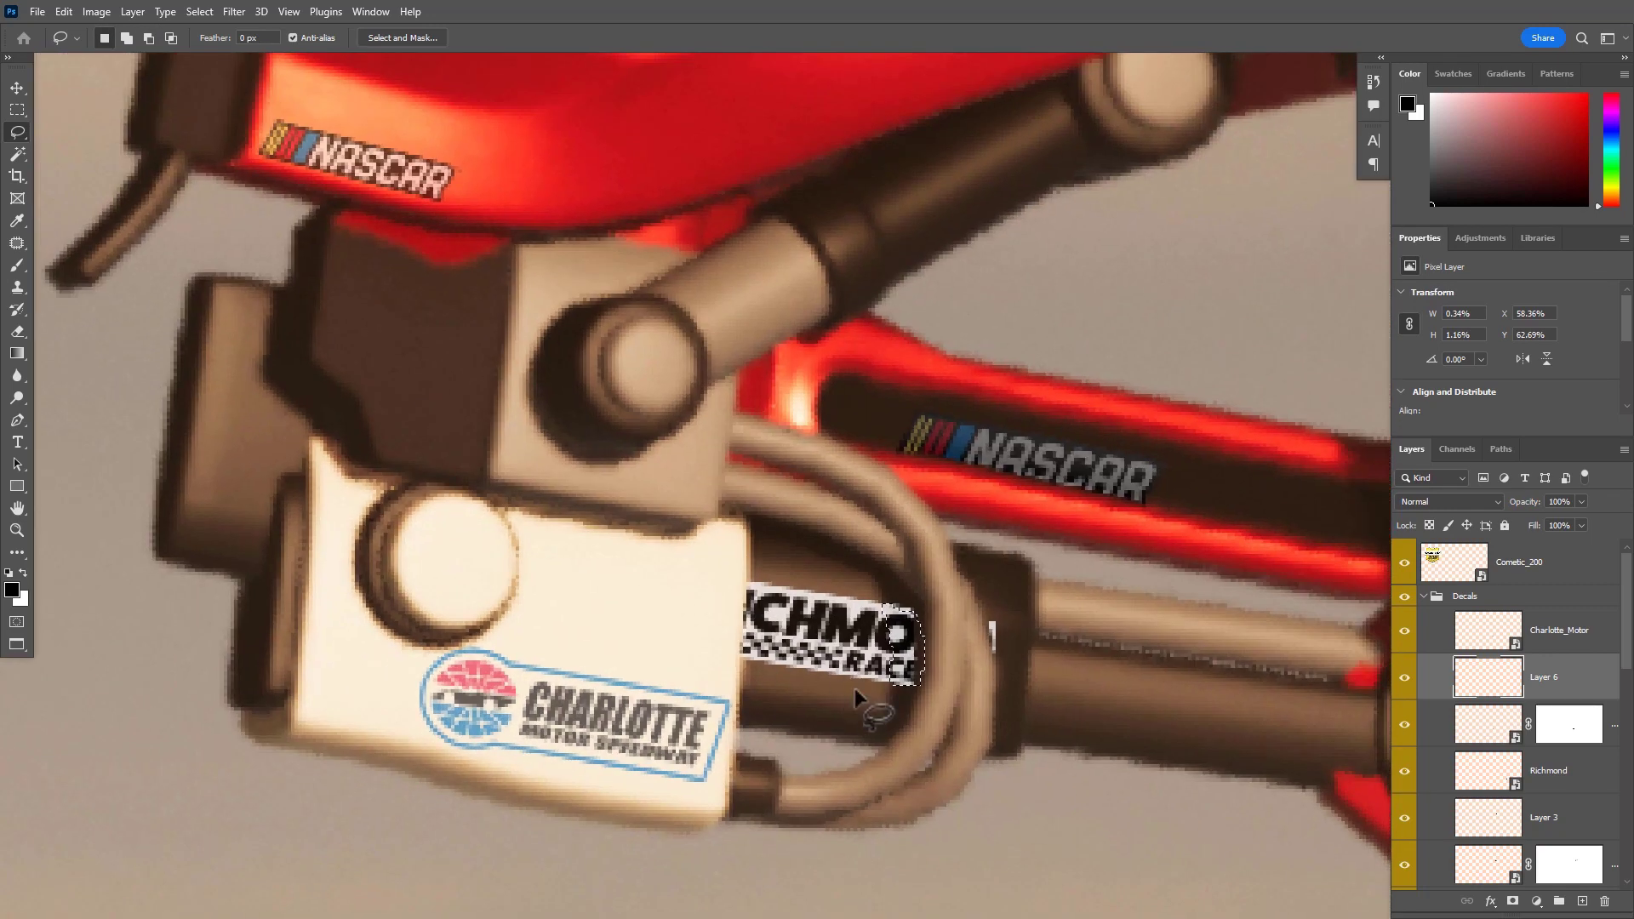
Paint the selected end of the Richmond logo black on Layer 6, deselect it, and cover its upper corner with a smaller brush
key(b)
mouse_move(906, 688)
mouse_down()
mouse_move(919, 629)
mouse_move(927, 700)
mouse_up()
scroll(936, 634, up, 4)
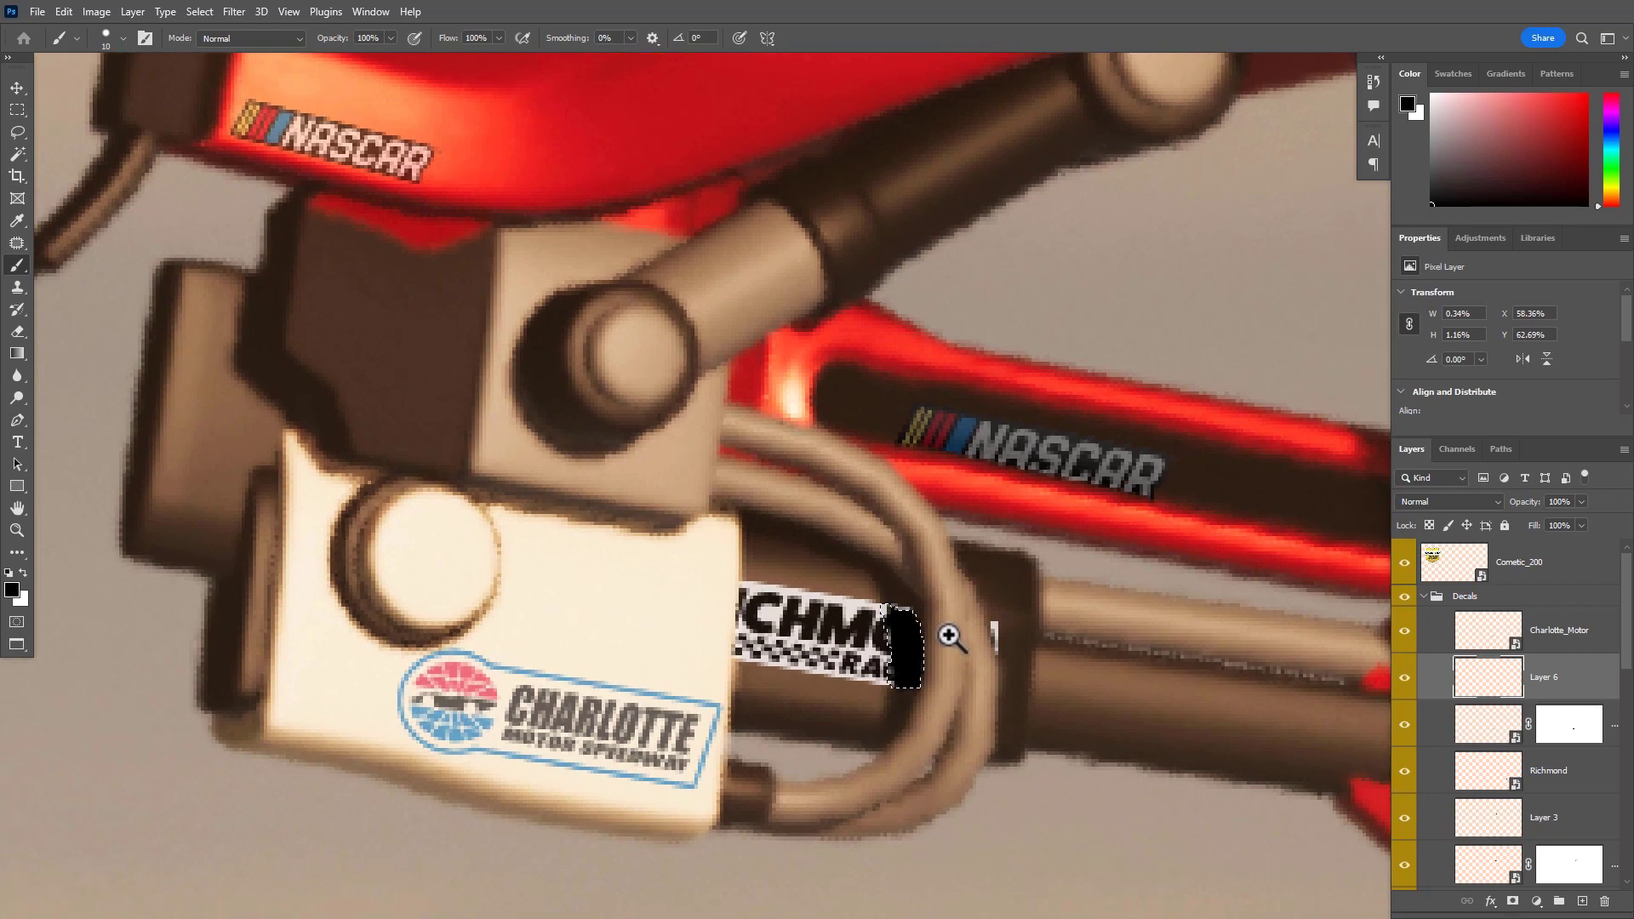
key(ctrl+z)
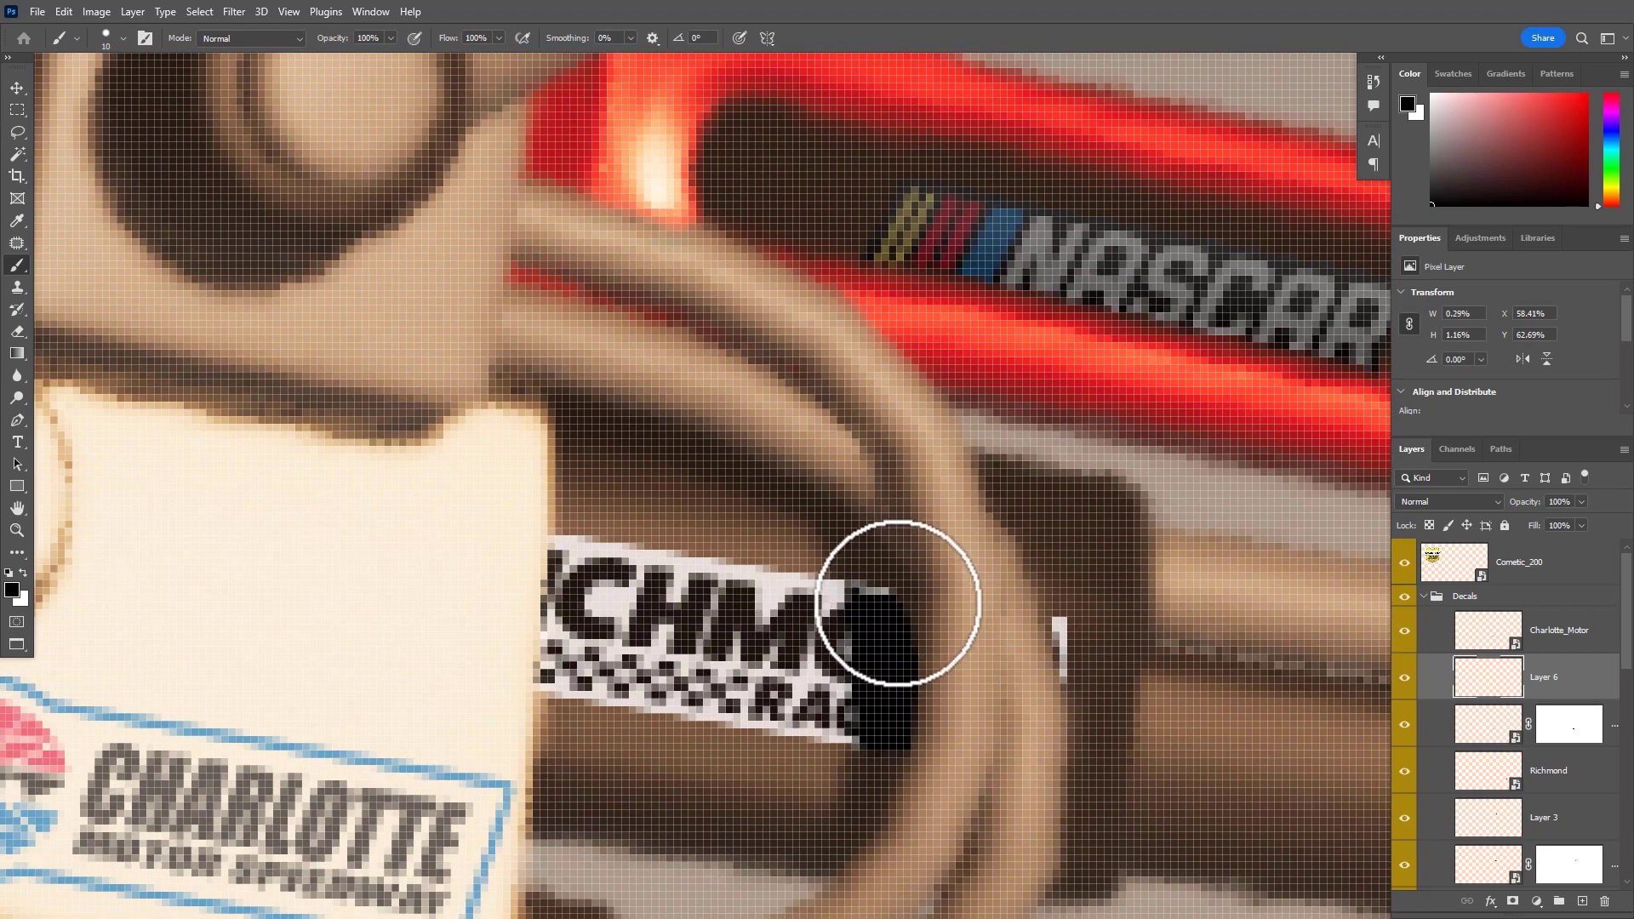
key(bracketleft)
key(bracketleft)
key(bracketleft)
key(bracketleft)
key(bracketleft)
key(bracketleft)
key(bracketleft)
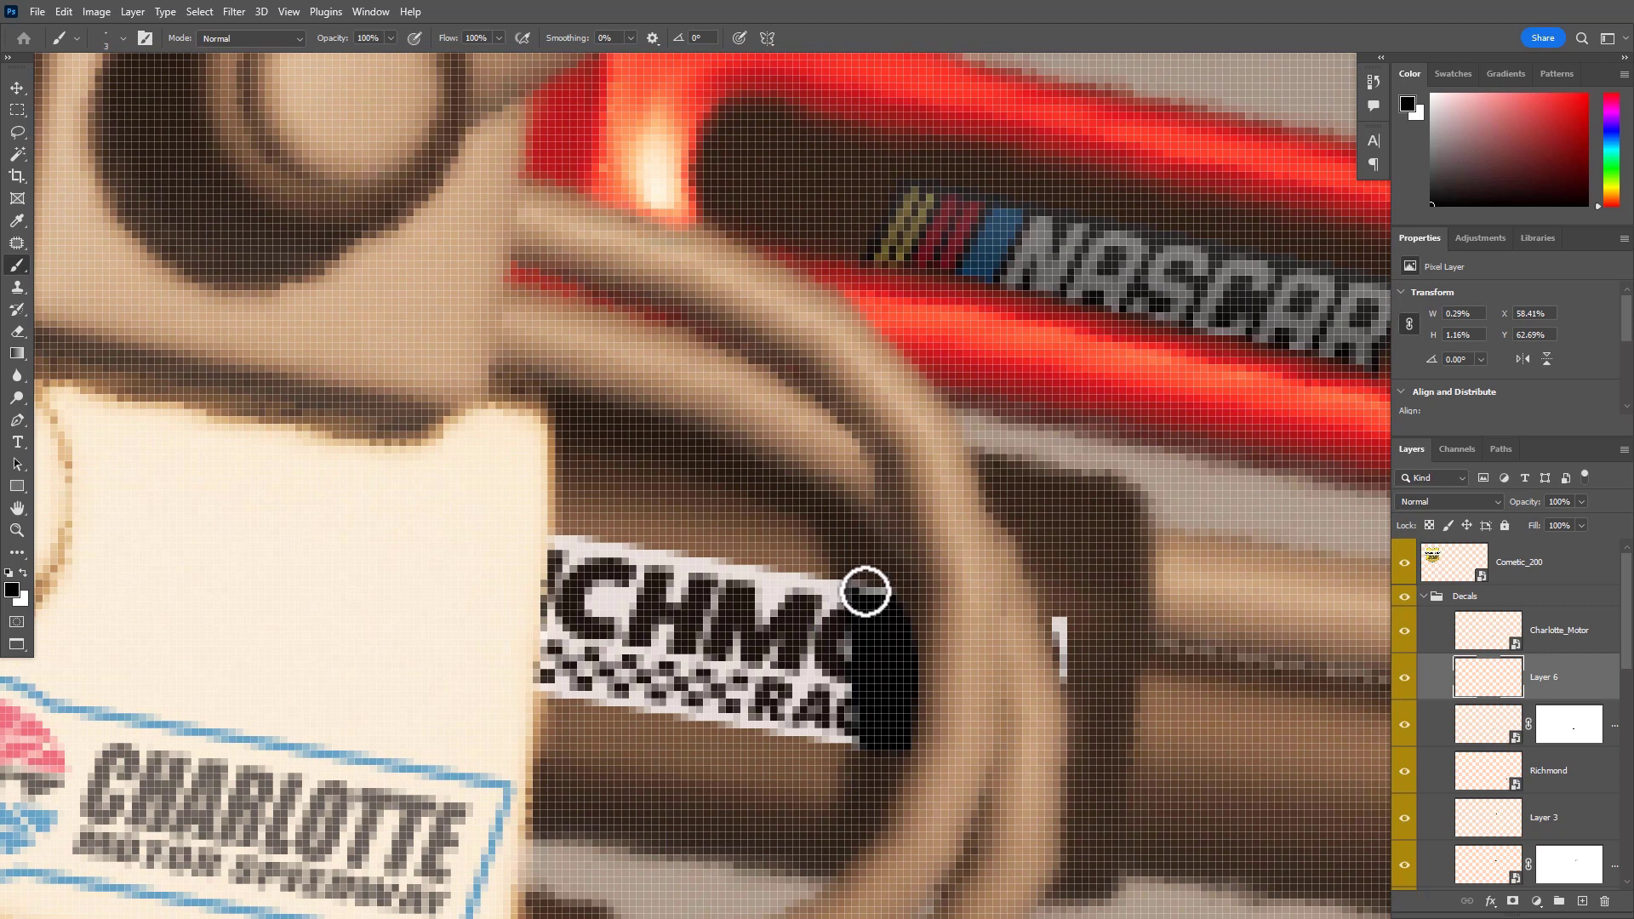
mouse_move(868, 606)
mouse_down()
mouse_move(890, 594)
mouse_move(865, 584)
mouse_move(879, 631)
mouse_up()
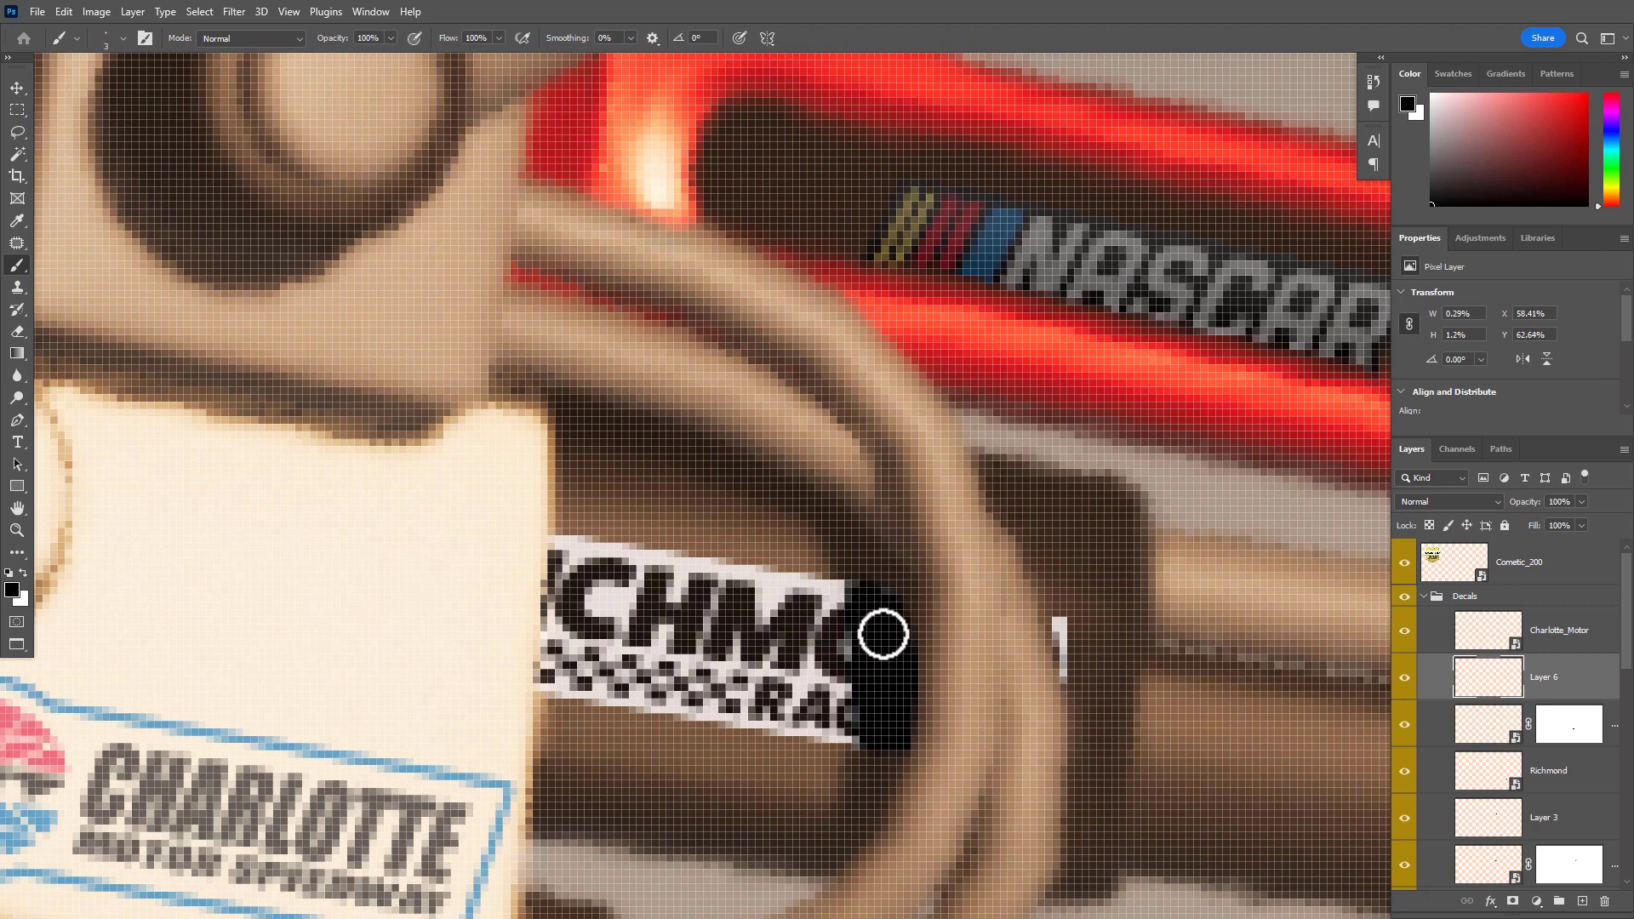
Recolor the black patch on Layer 6 with the dark brown sampled from the cylinder's shadow, using a Magic Wand selection, and deselect
alt+click(882, 771)
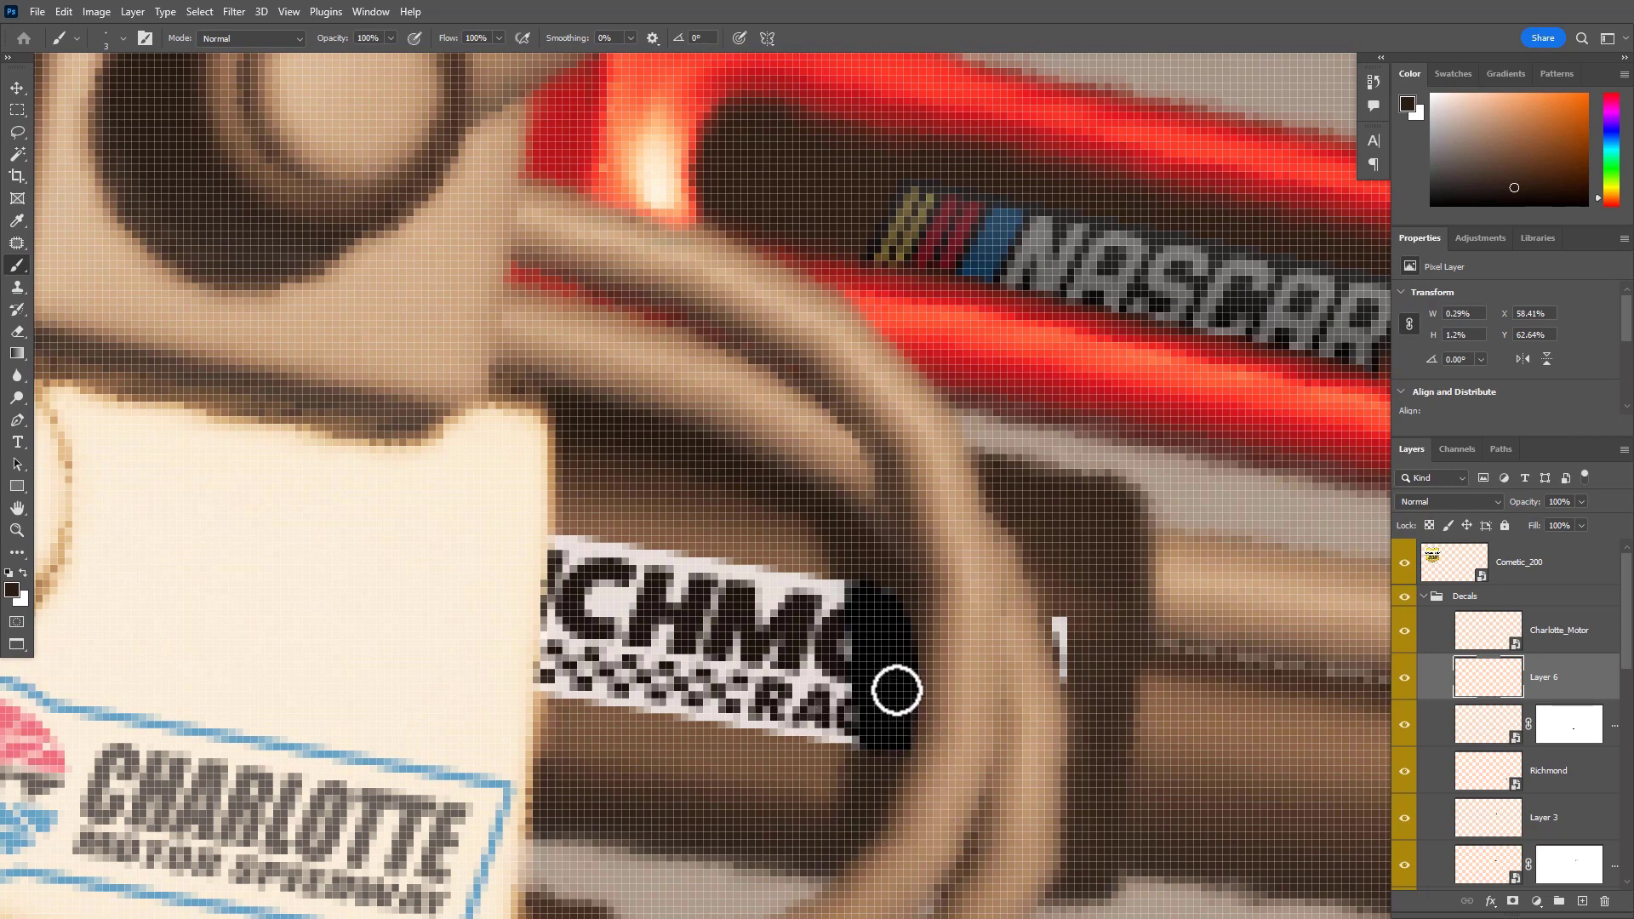
key(w)
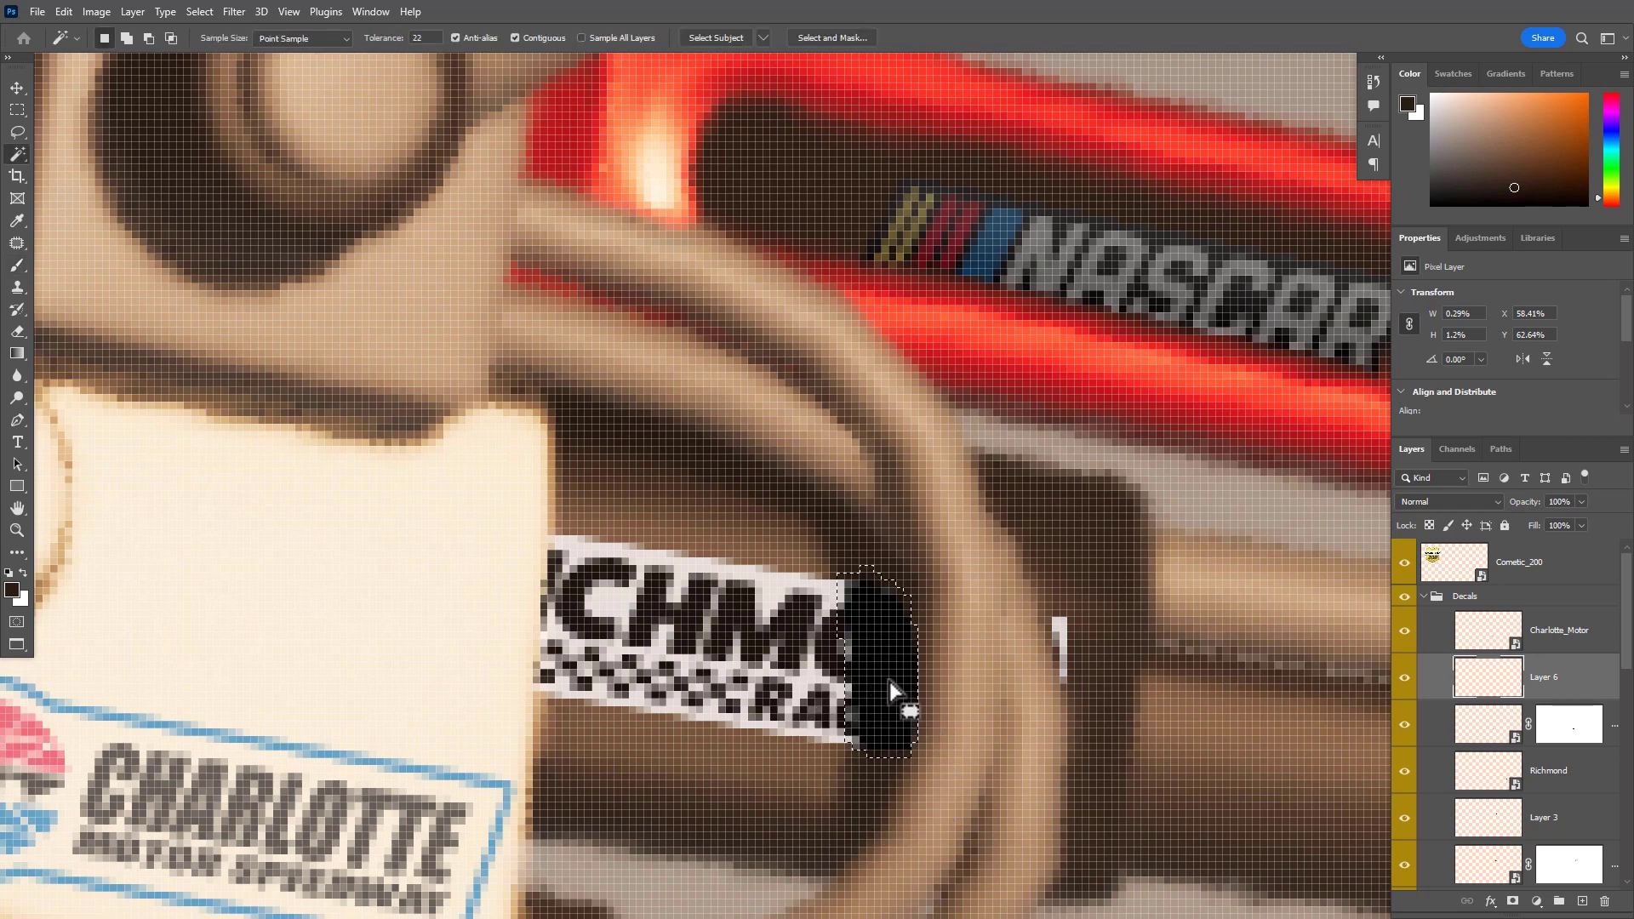
key(b)
mouse_move(923, 739)
mouse_down()
mouse_move(890, 696)
mouse_move(913, 774)
mouse_up()
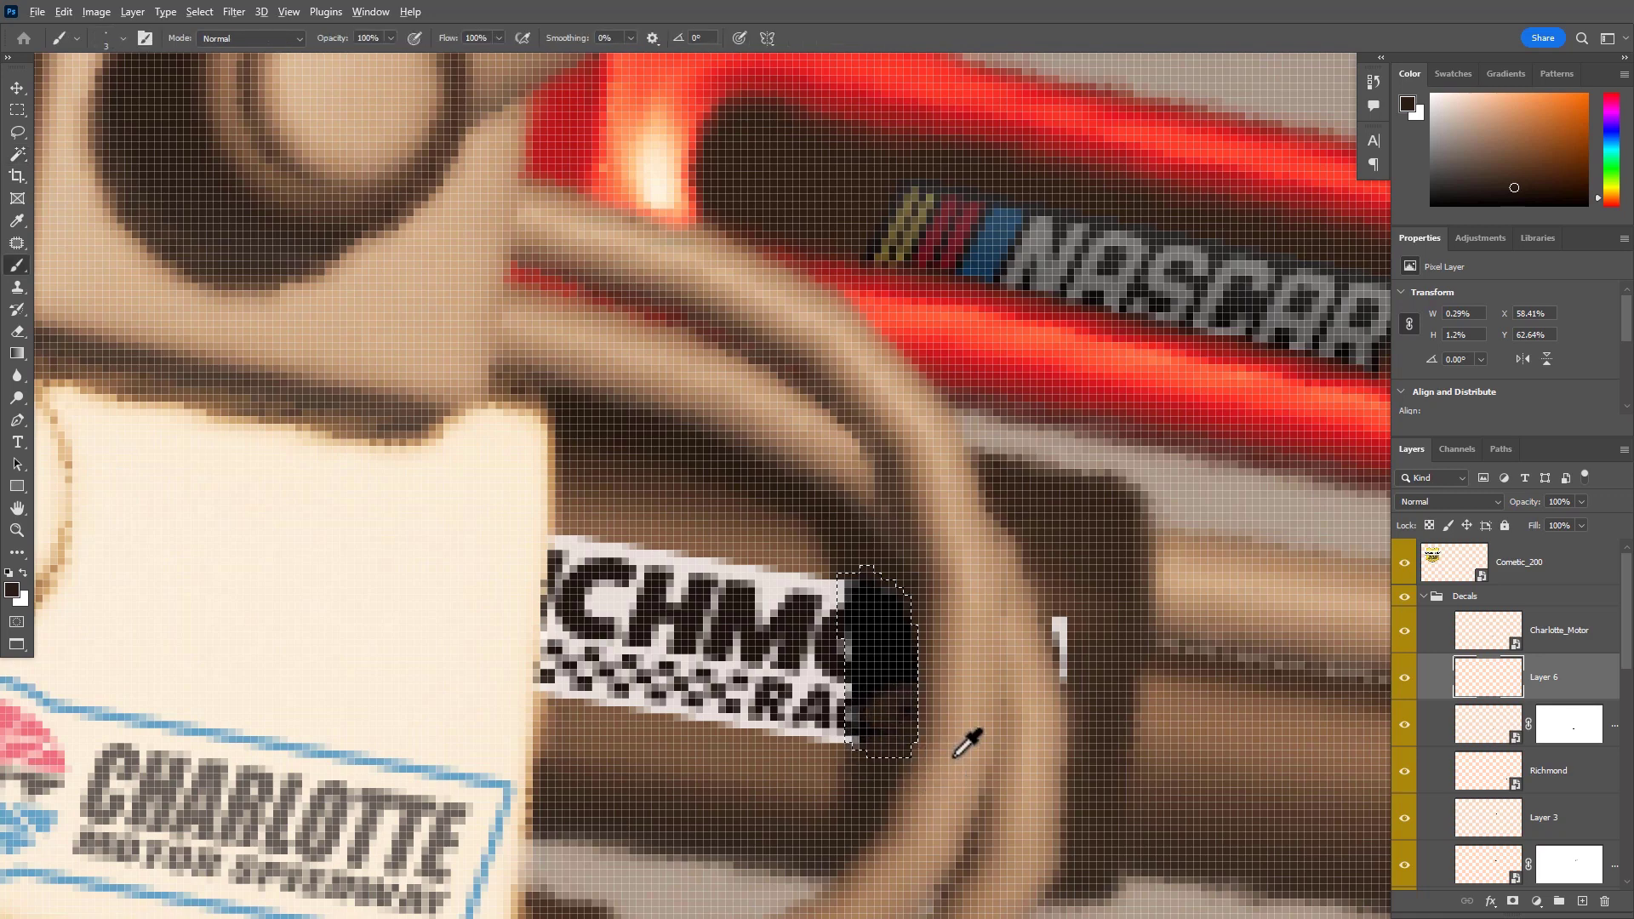
key(alt+BackSpace)
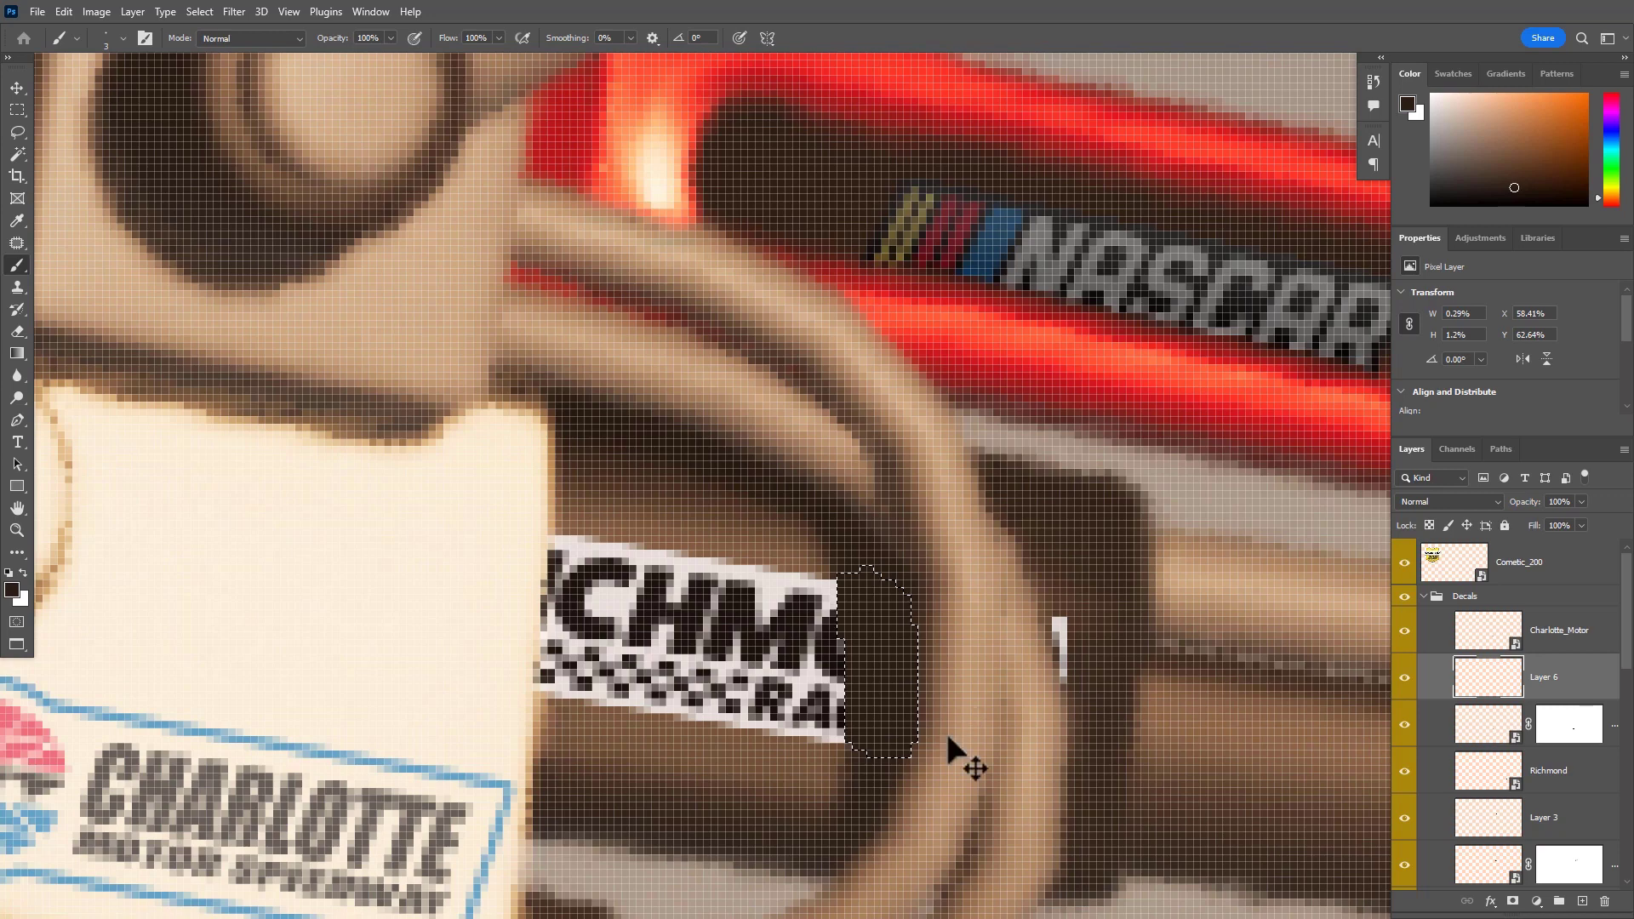
key(ctrl+d)
drag(943, 722, 879, 733)
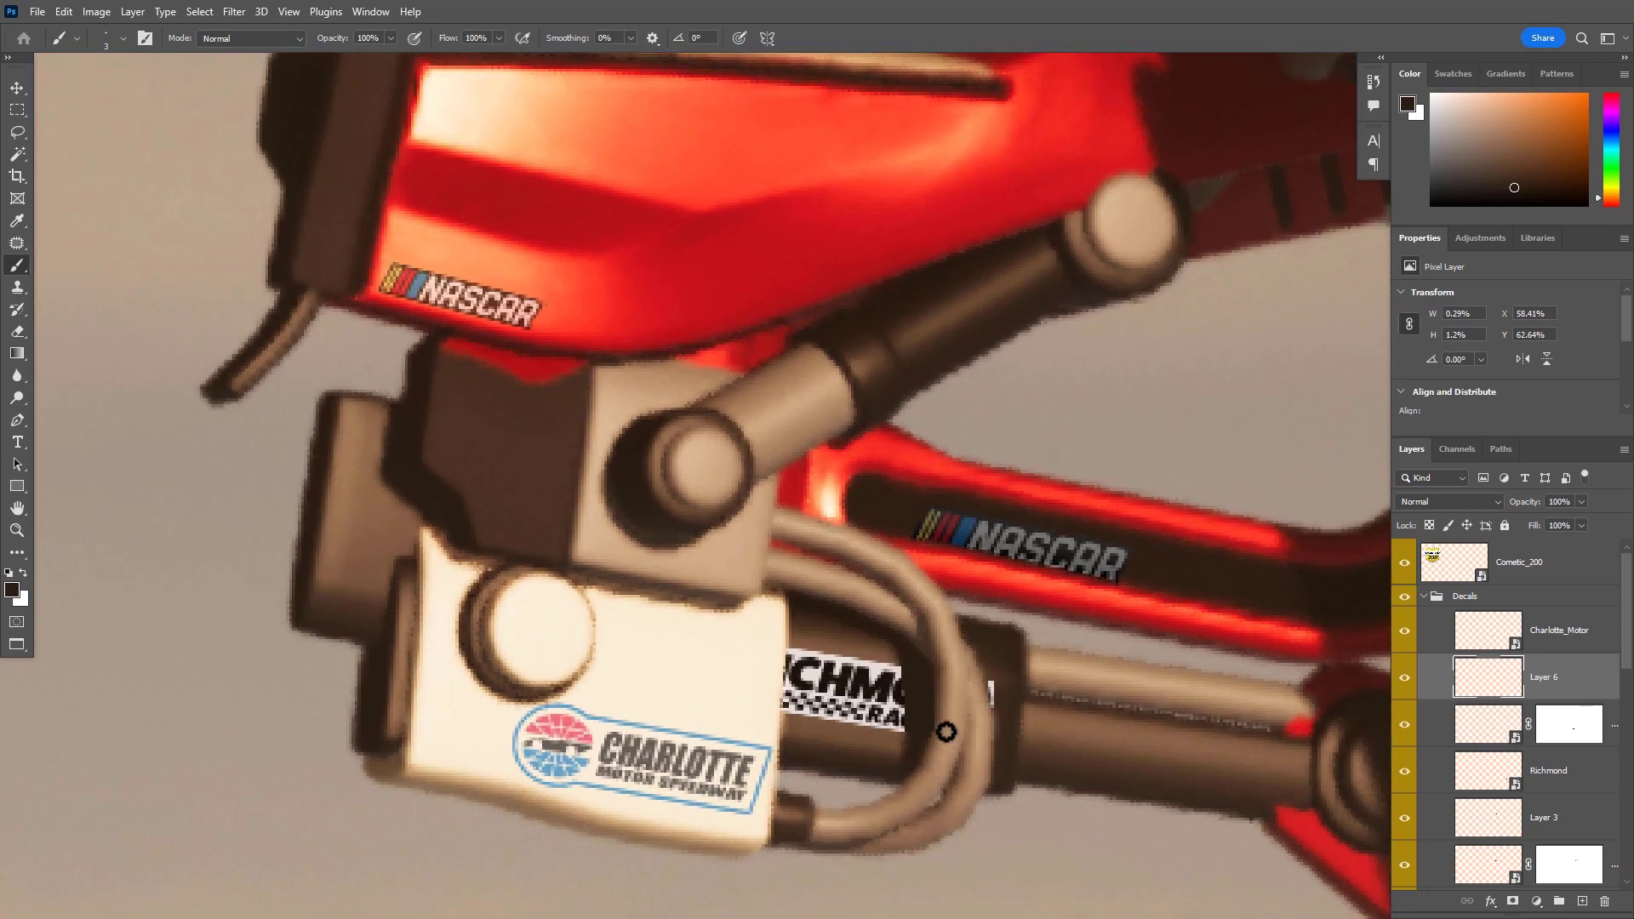
Set the opacity of the brown shading on Layer 6 to 60%
key(v)
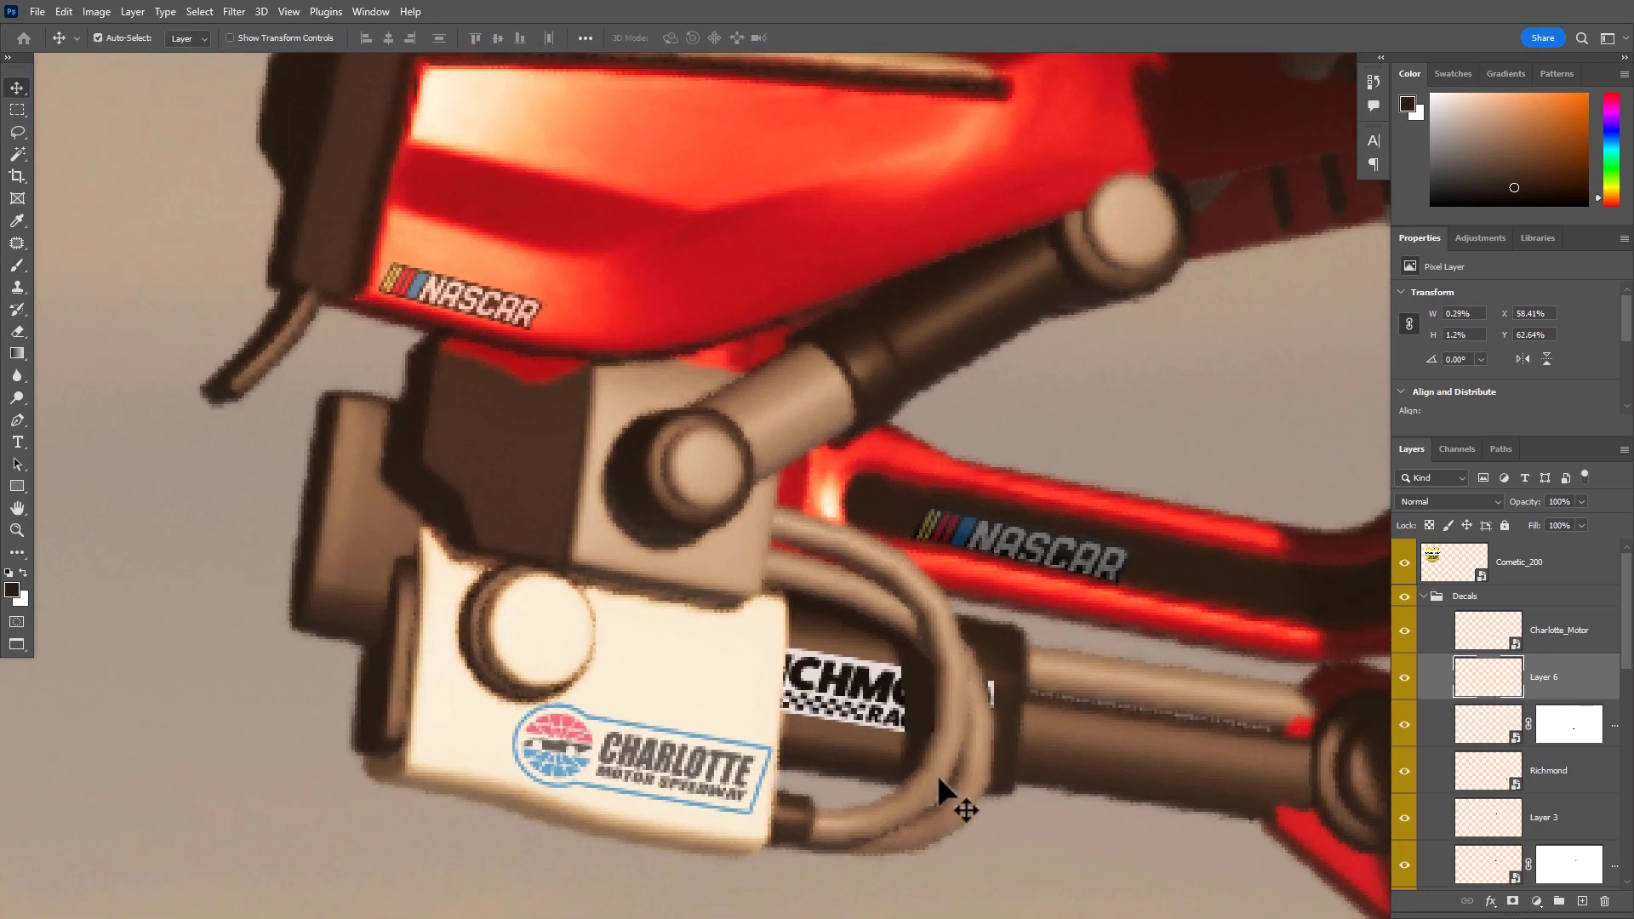
key(6)
drag(972, 788, 946, 603)
key(b)
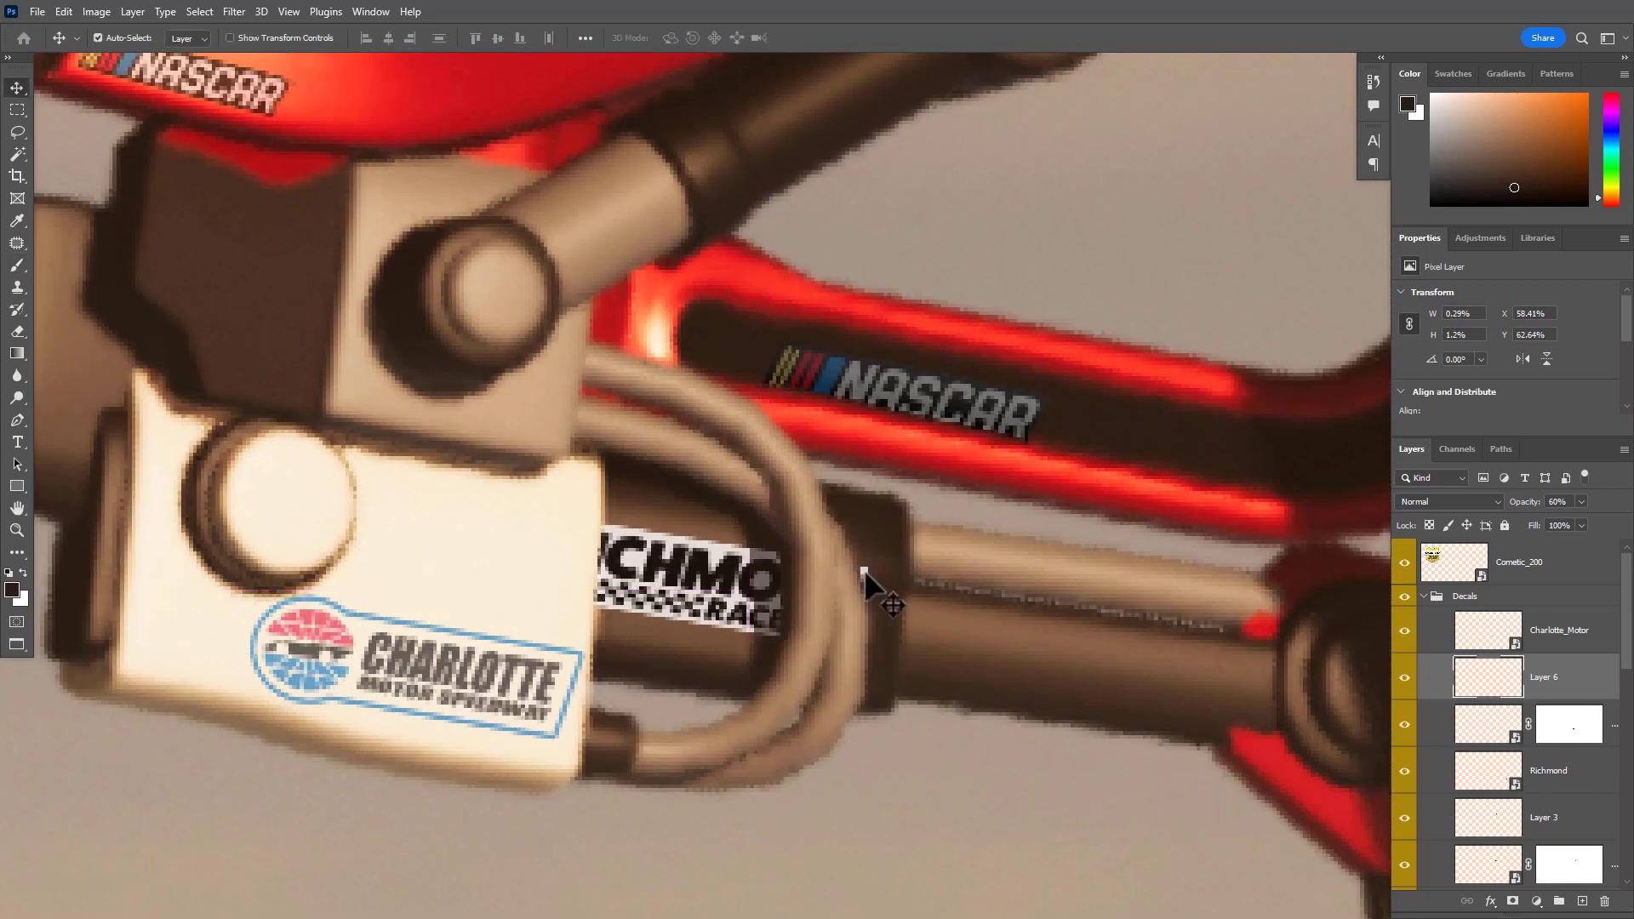
Select the Richmond logo's light areas with the Magic Wand, paint its sliver beyond the hoses dark brown on Layer 6, and deselect
key(v)
click(864, 571)
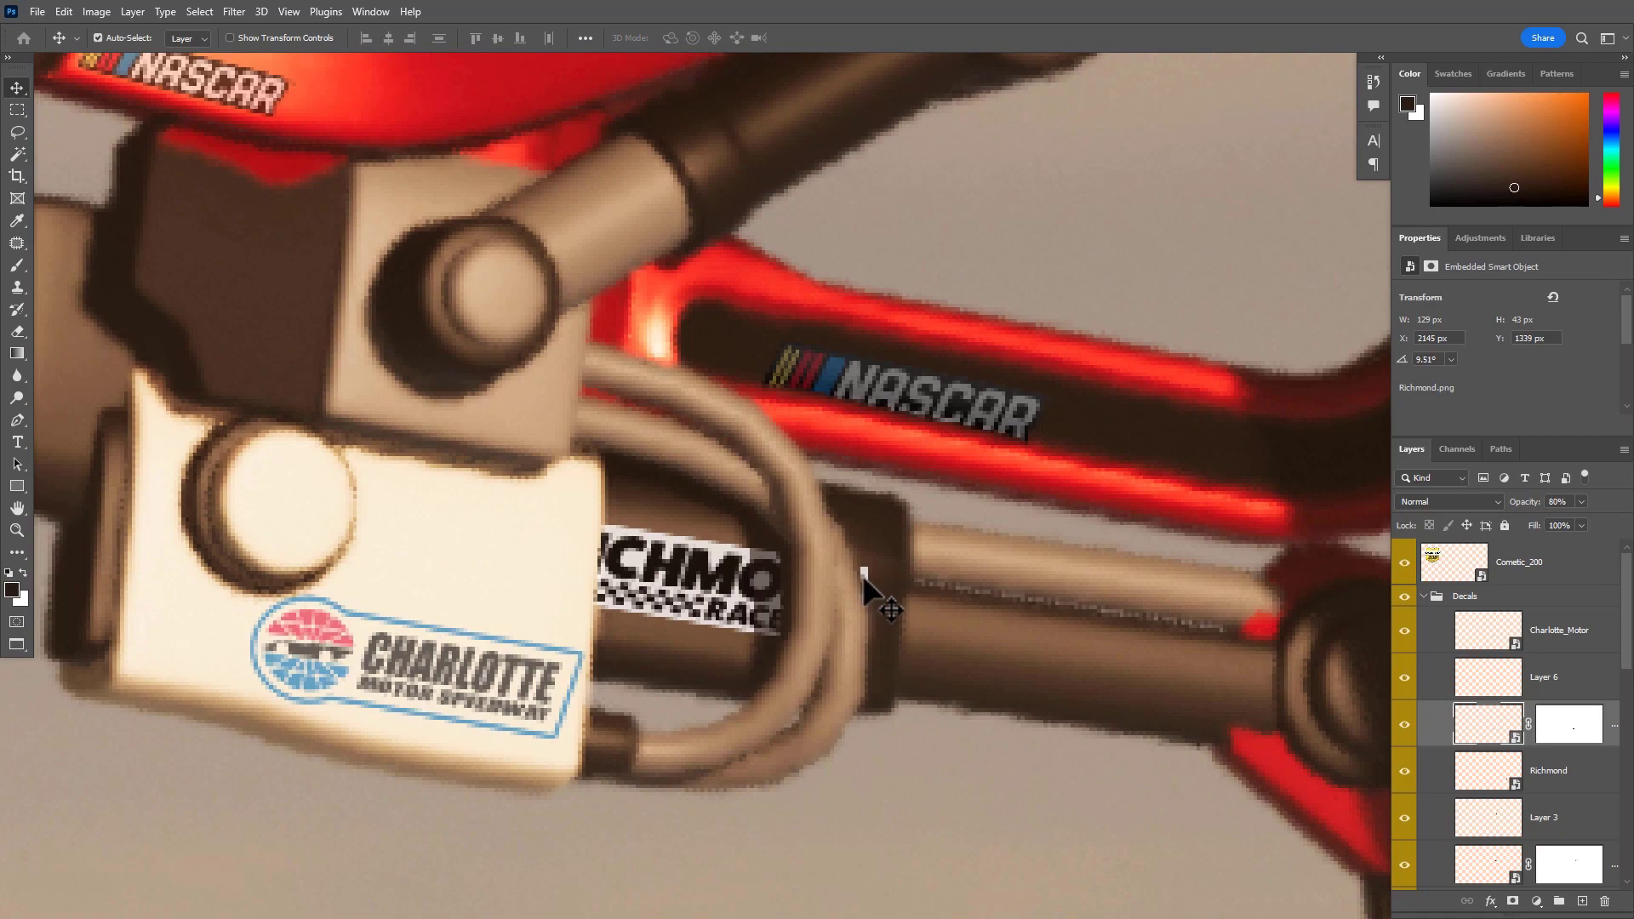
key(w)
click(866, 572)
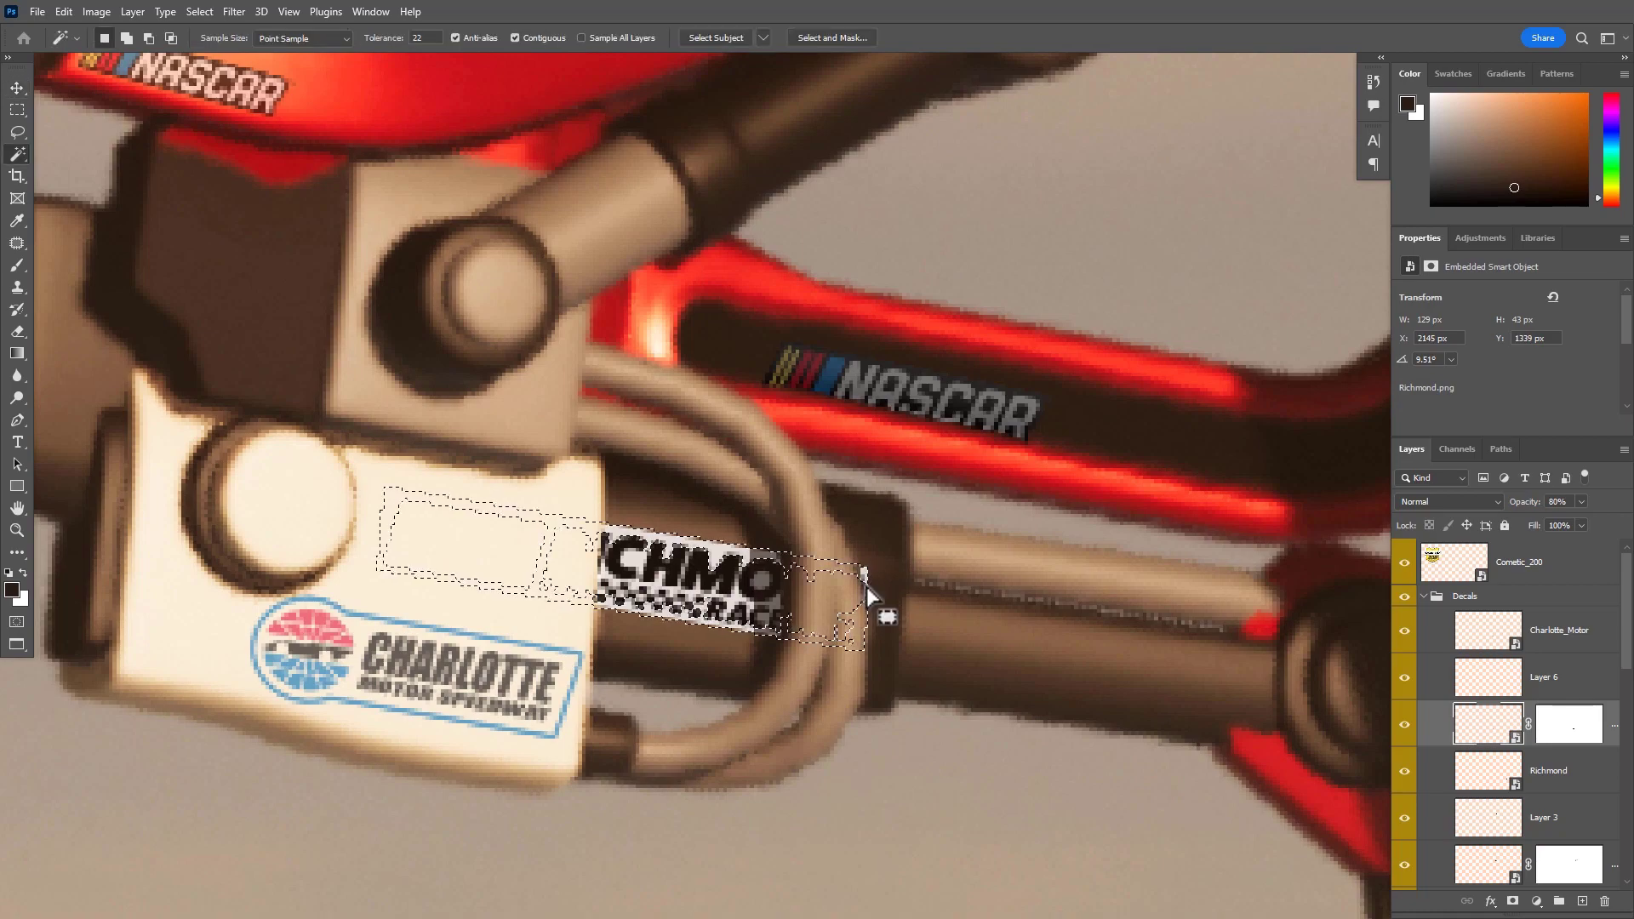
drag(866, 586, 926, 592)
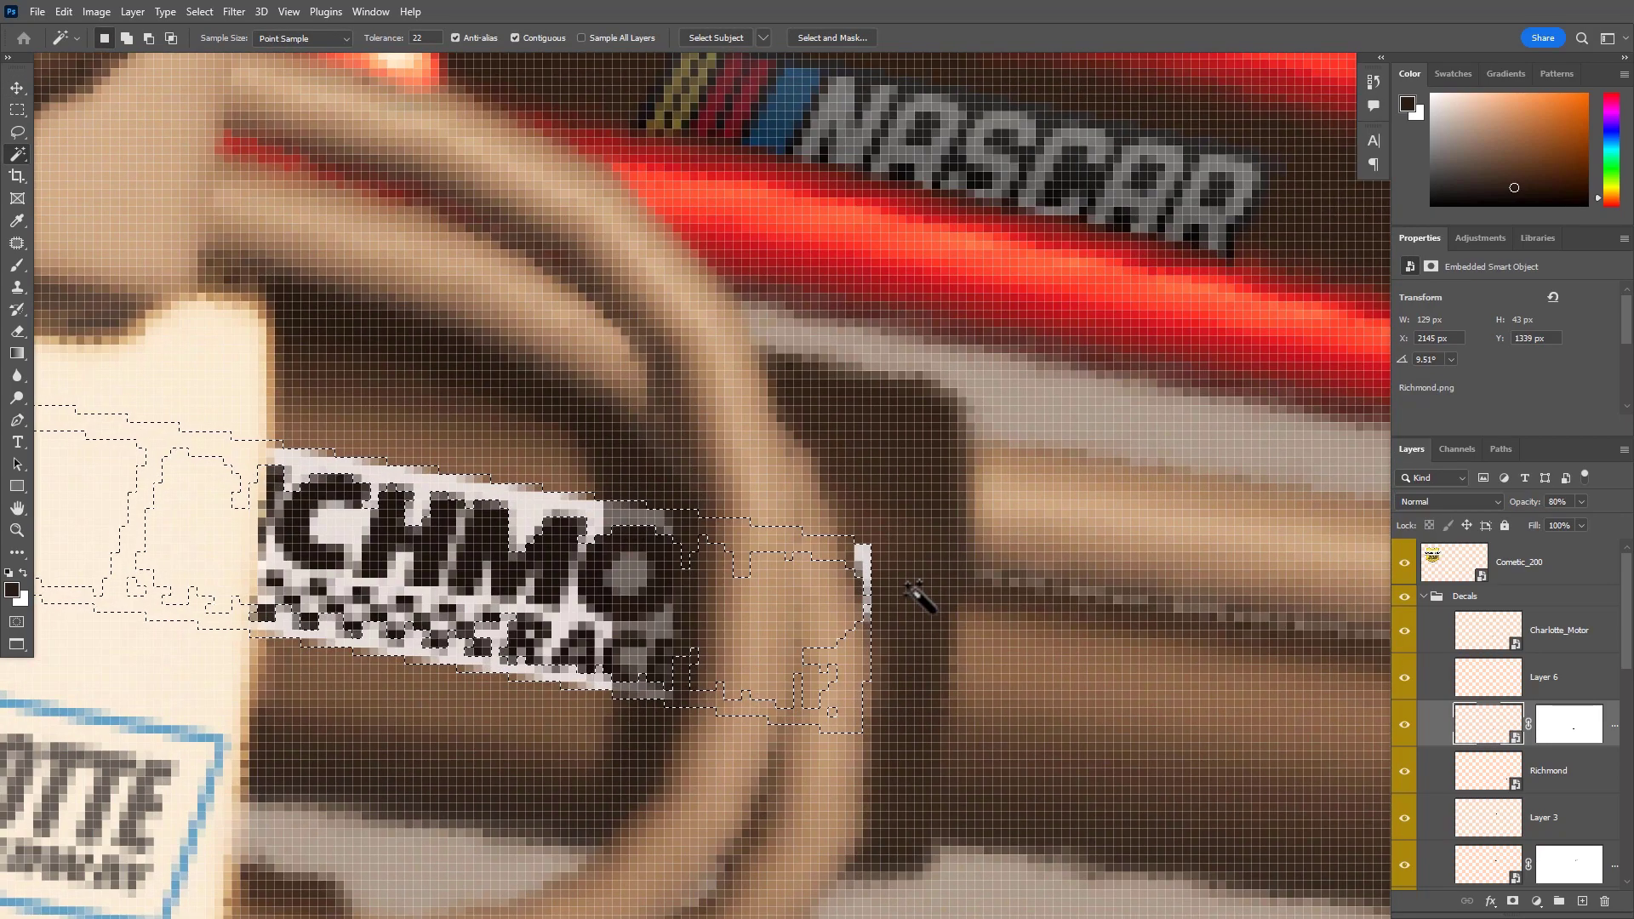
key(b)
click(863, 557)
key(Escape)
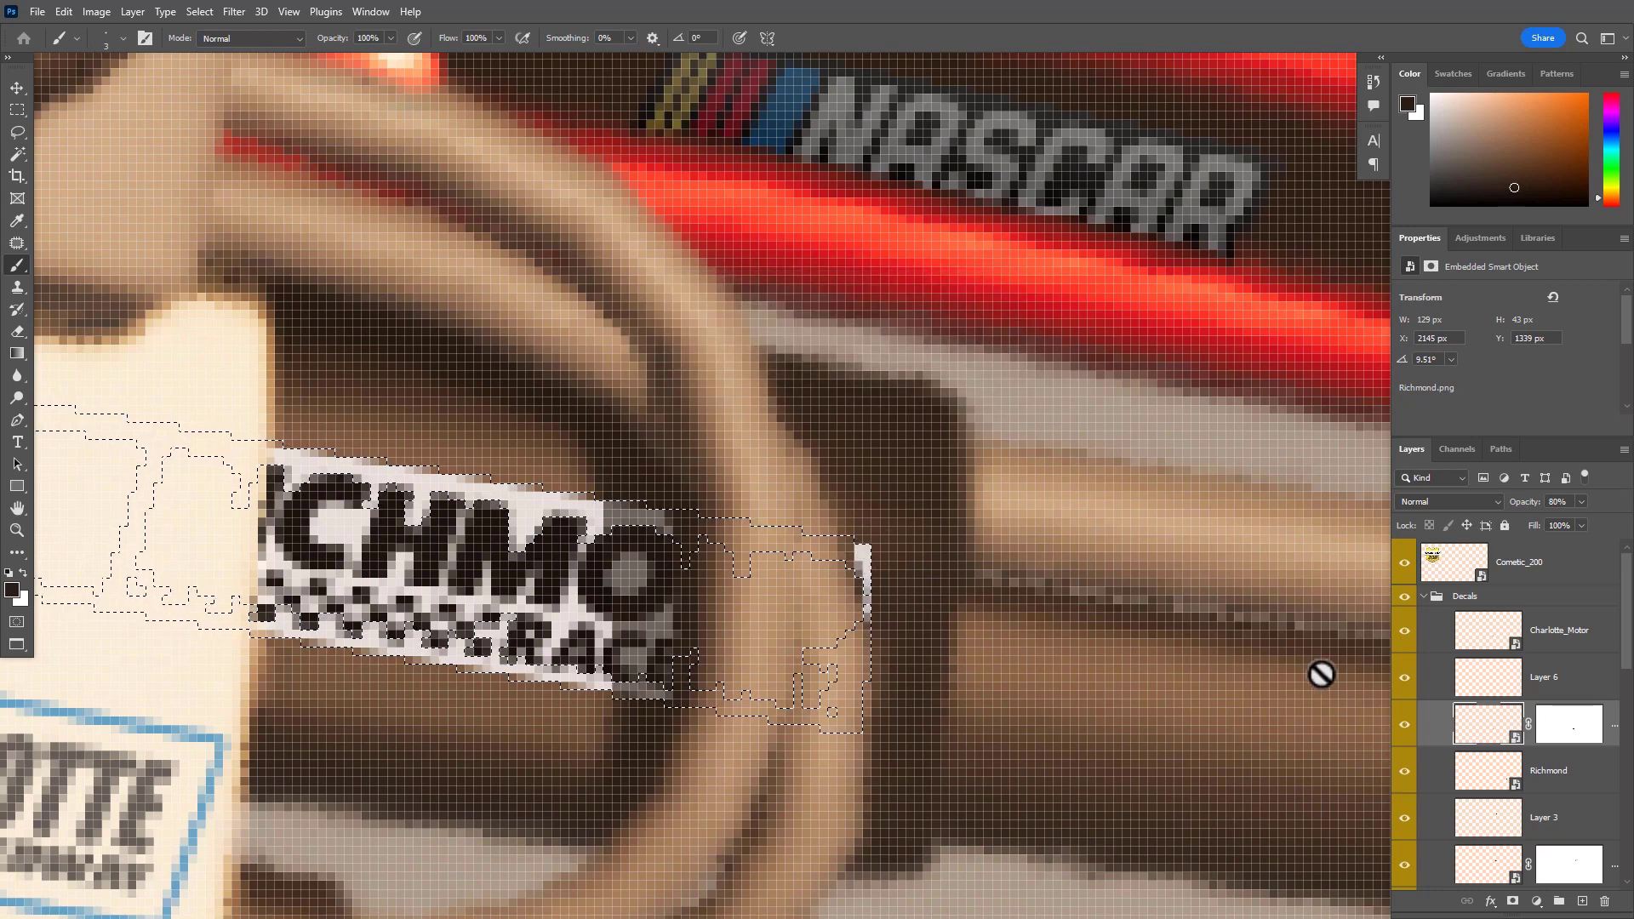
click(1460, 688)
mouse_move(852, 542)
mouse_down()
mouse_move(878, 599)
mouse_move(871, 550)
mouse_move(870, 611)
mouse_move(863, 568)
mouse_up()
key(ctrl+d)
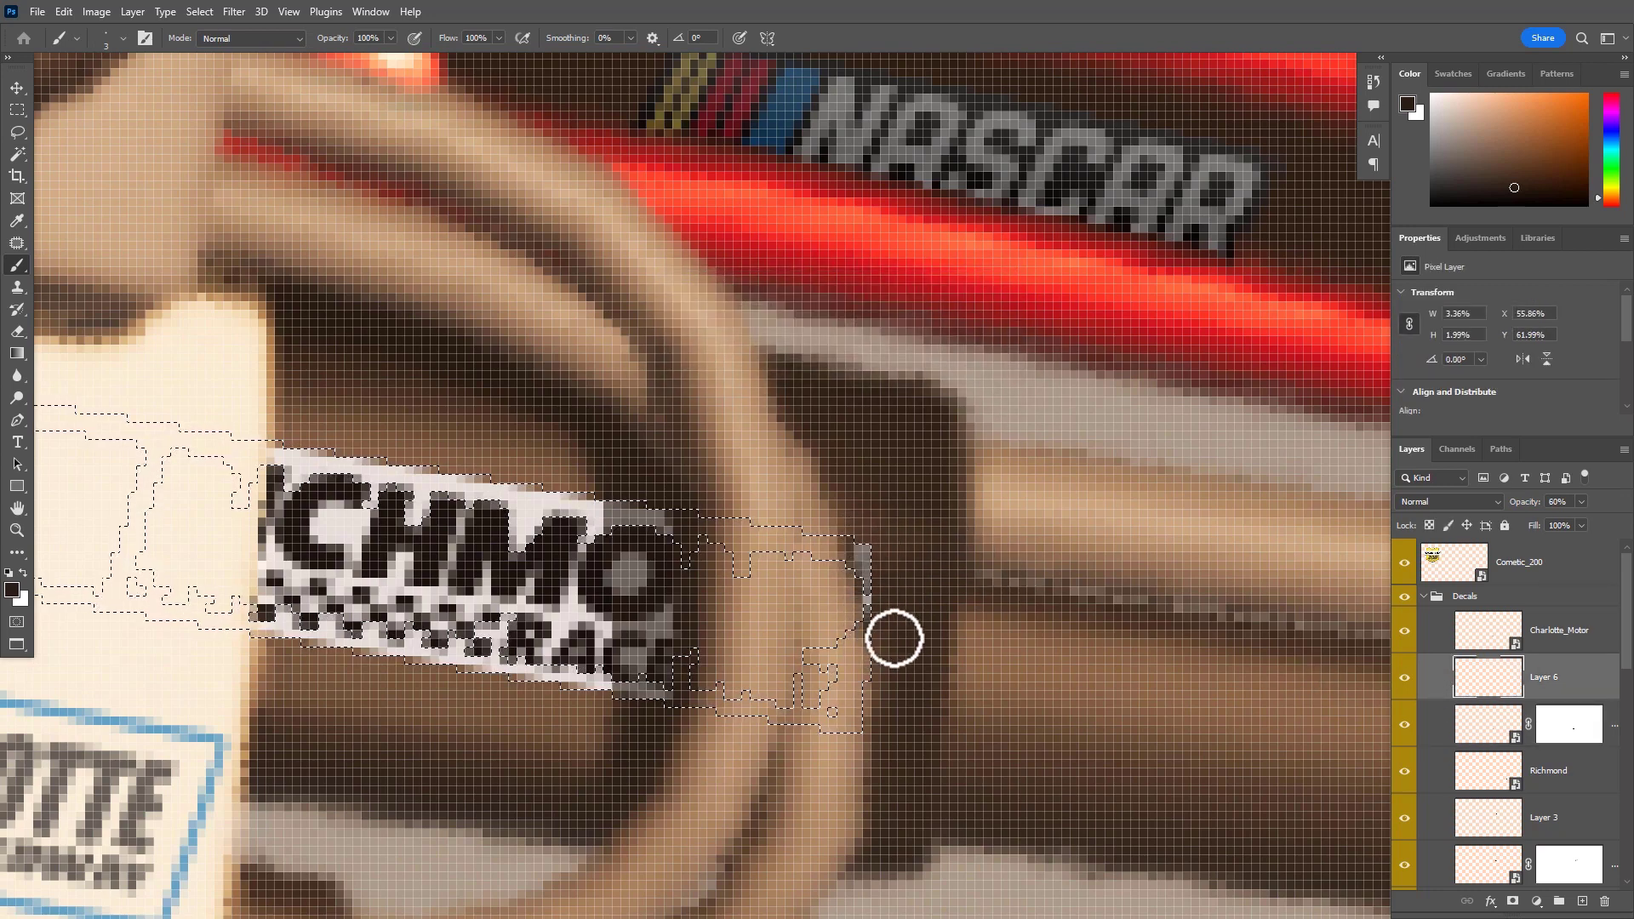
drag(984, 663, 904, 664)
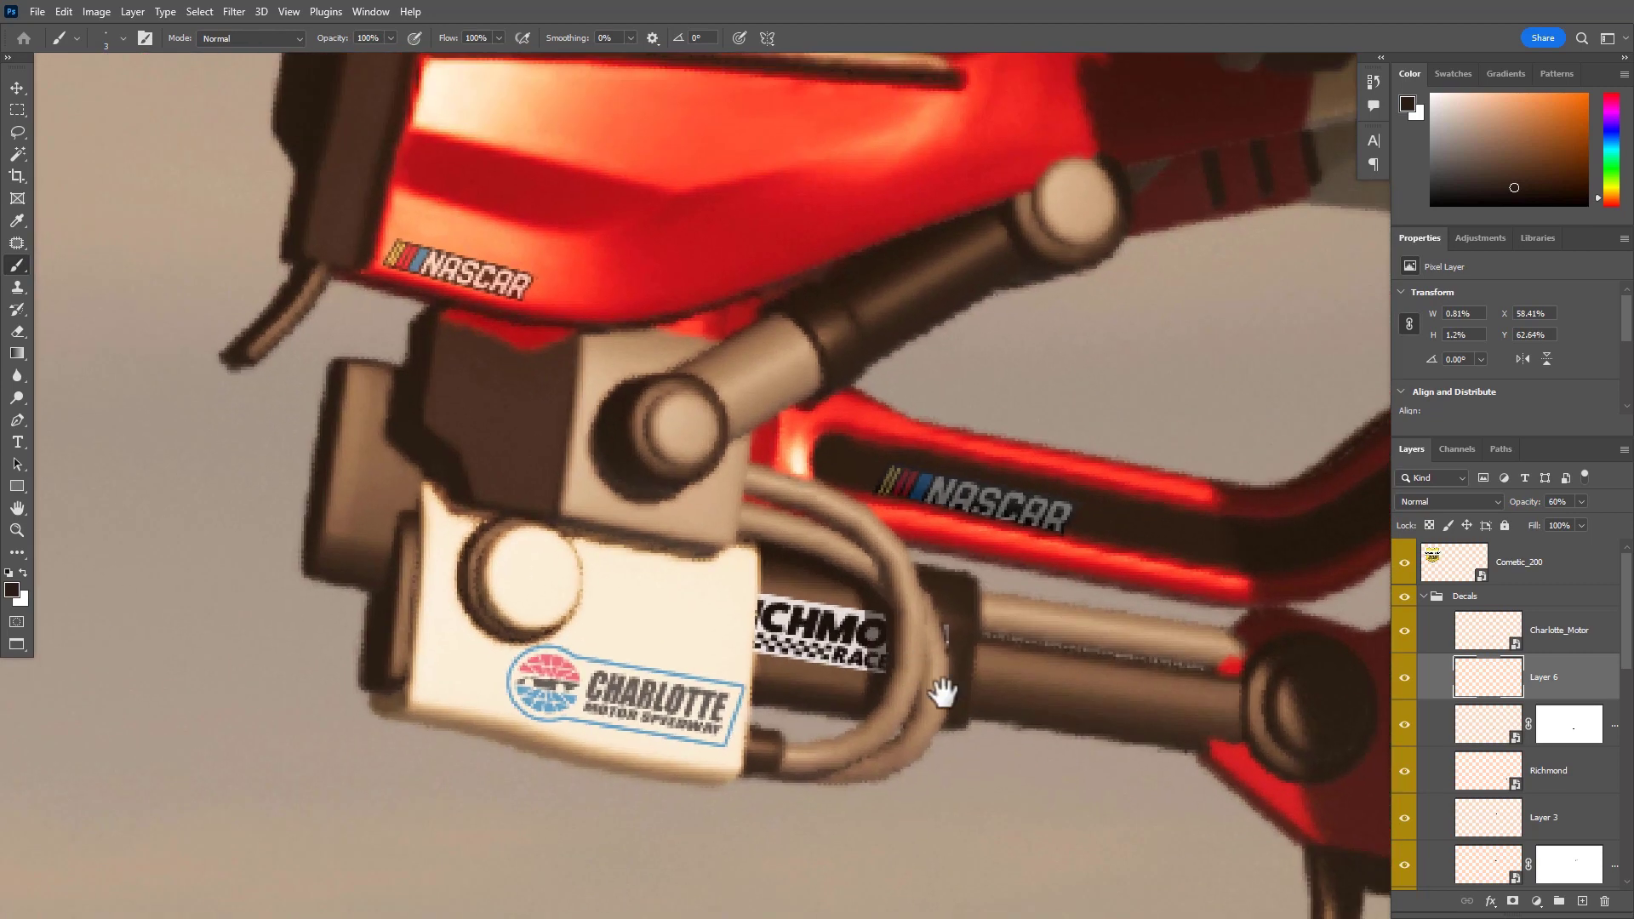
Ready the Eraser and check the shaded Richmond logo around the hoses at close and full-leg distance
scroll(948, 664, up, 3)
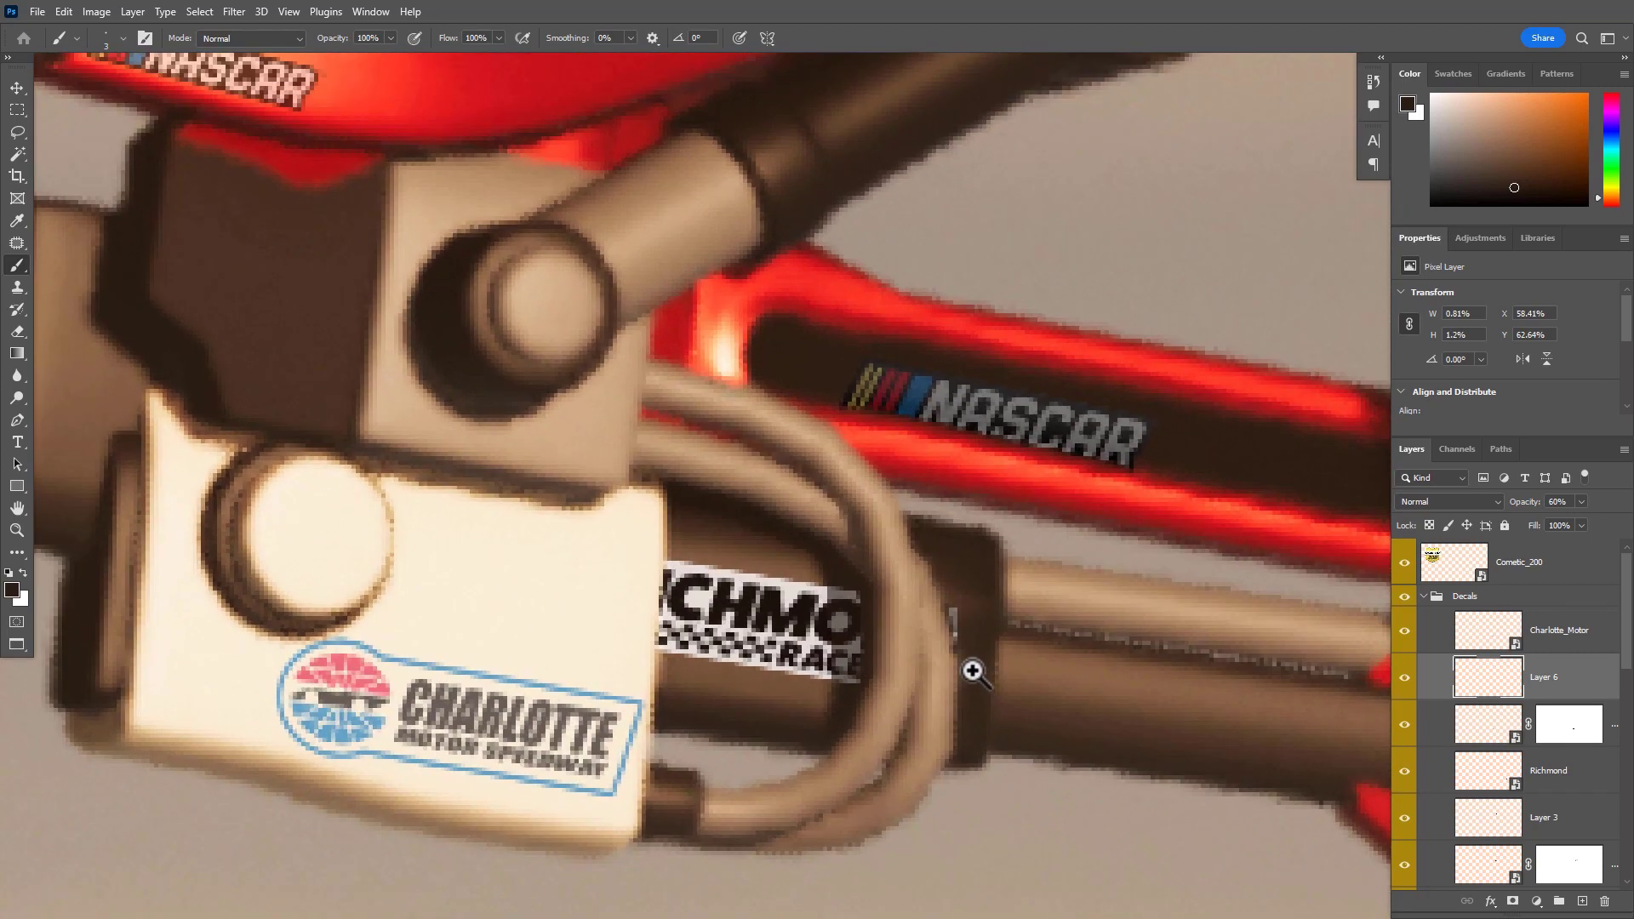
key(e)
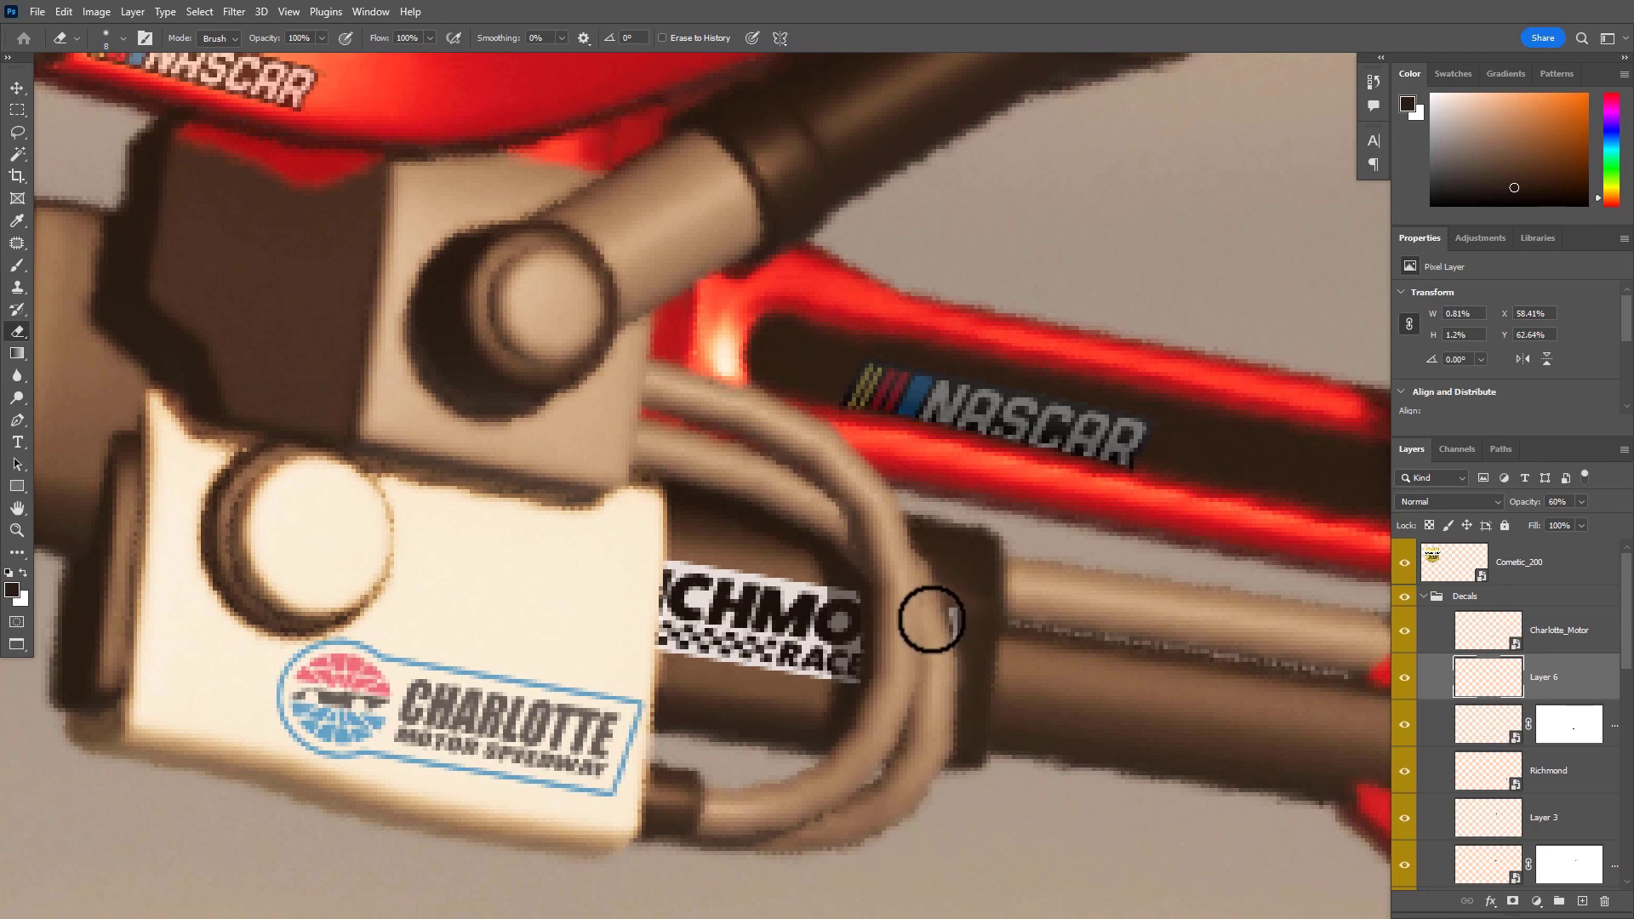
scroll(1018, 744, down, 3)
scroll(960, 750, down, 1)
drag(1002, 748, 789, 517)
drag(906, 479, 901, 575)
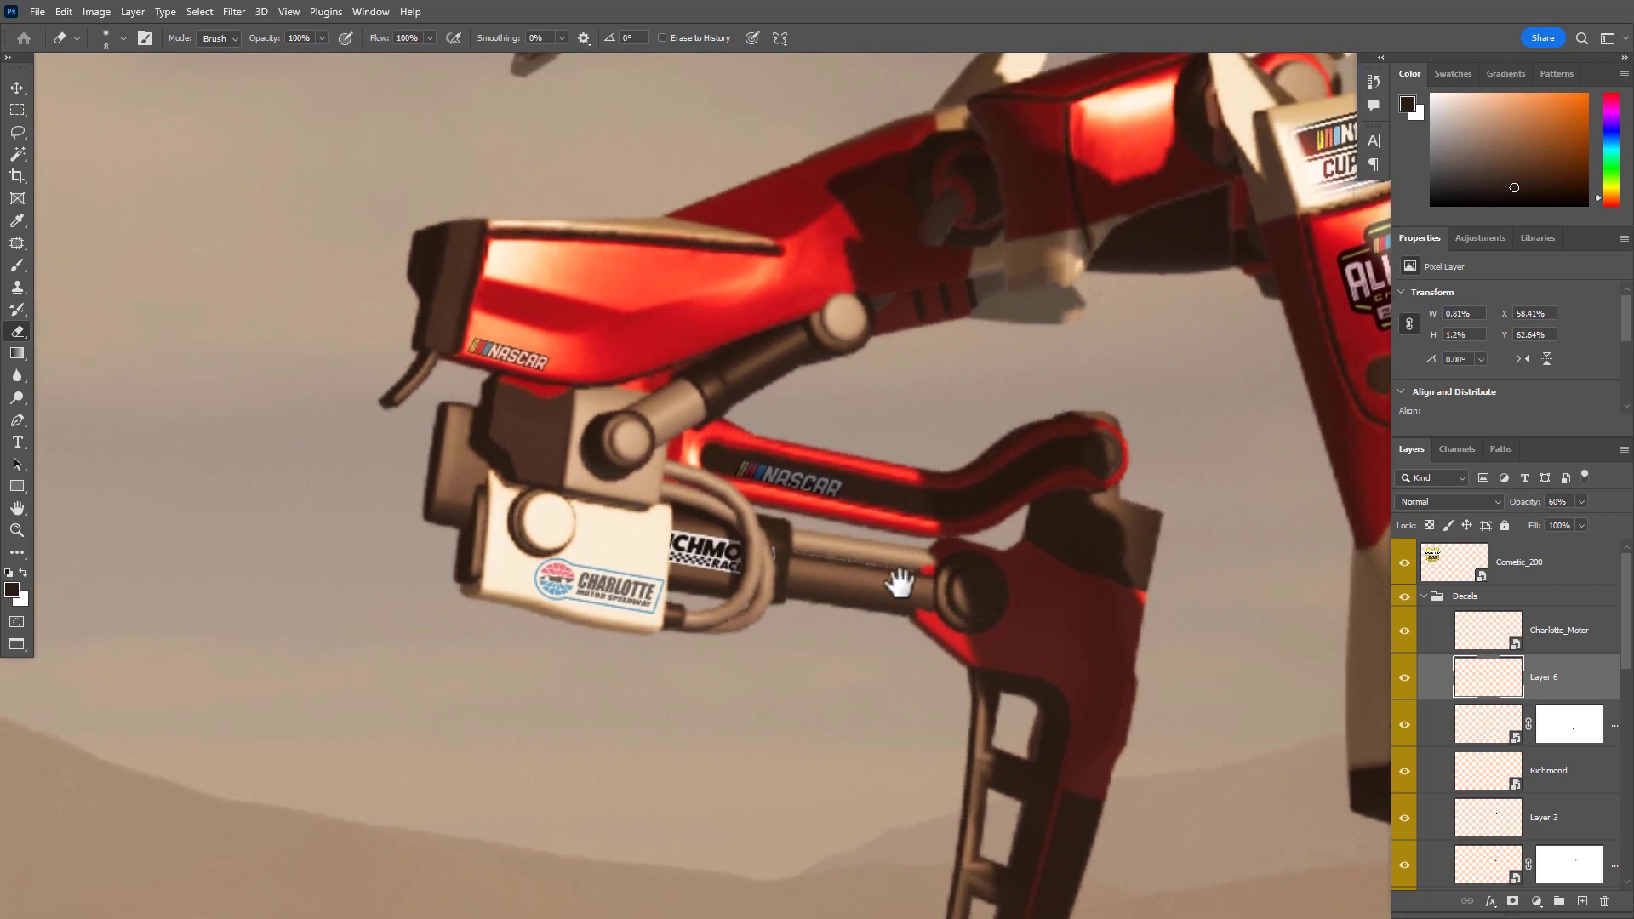
Target the layer mask of the Richmond logo beneath Layer 6 and choose the 112 px splatter brush for masking
click(1405, 683)
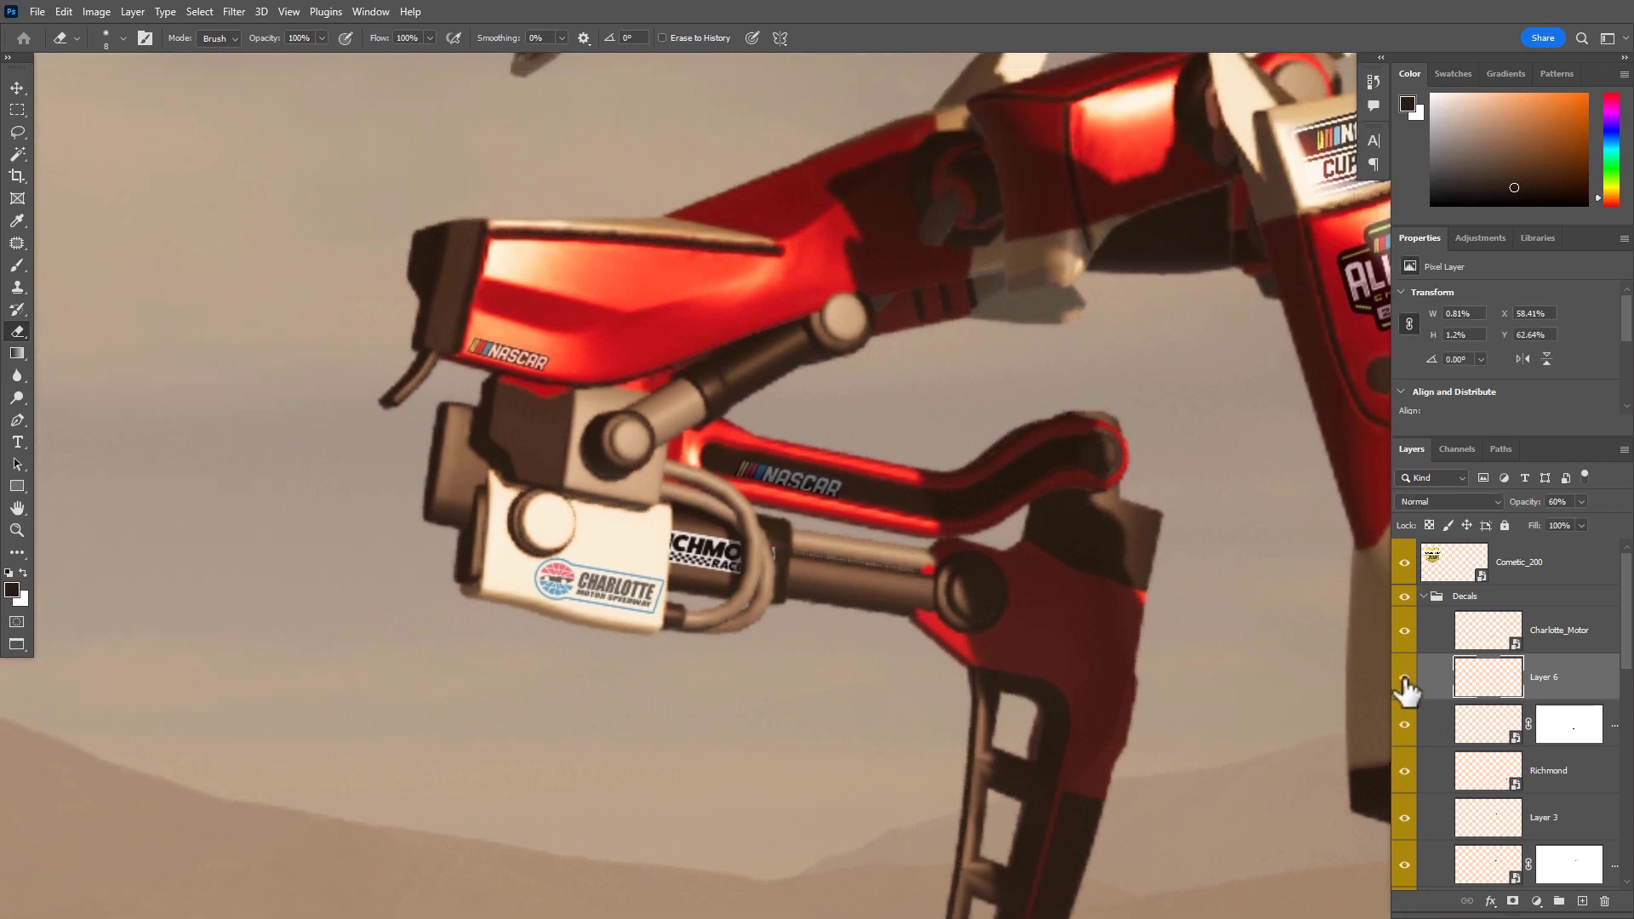
click(1485, 739)
click(1551, 730)
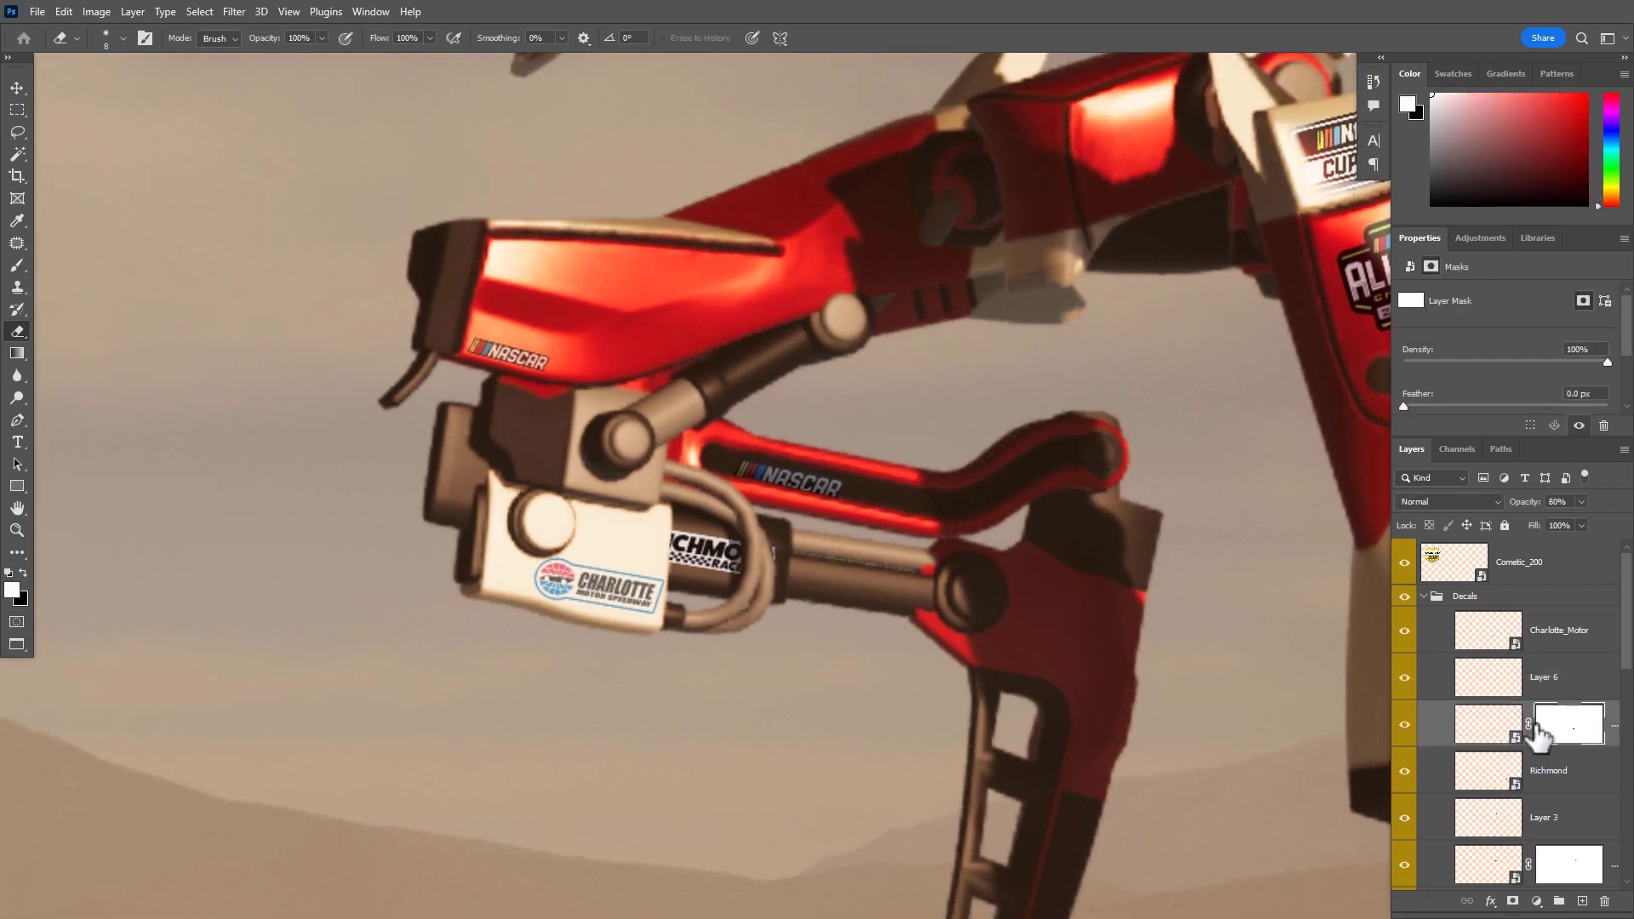
ctrl+click(746, 563)
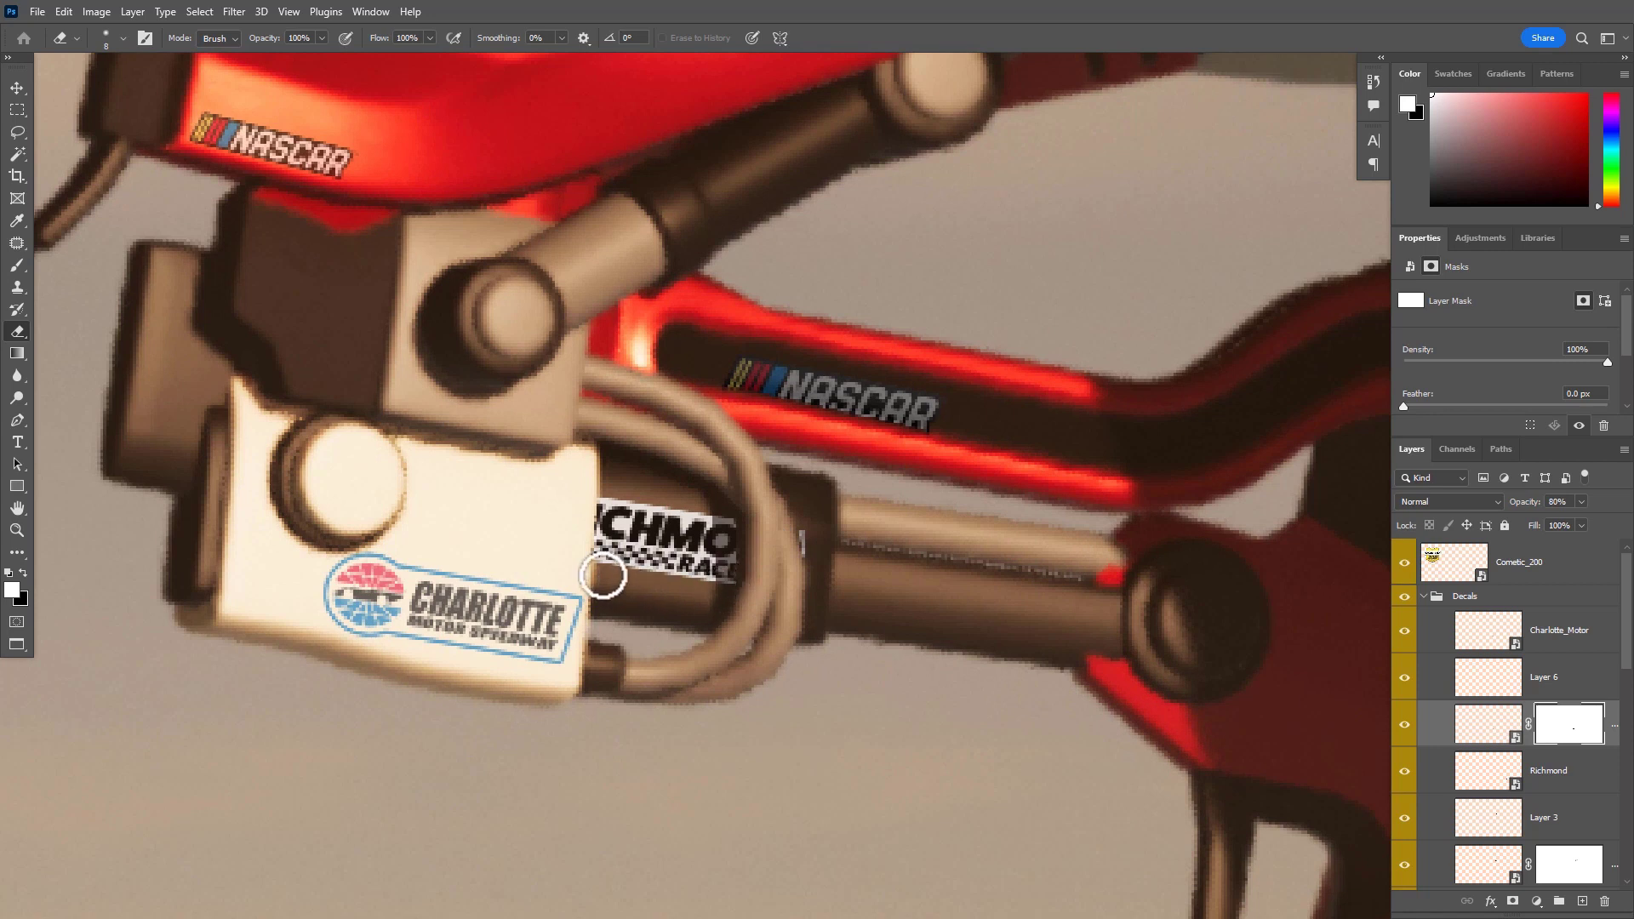
right_click(667, 555)
scroll(809, 781, down, 5)
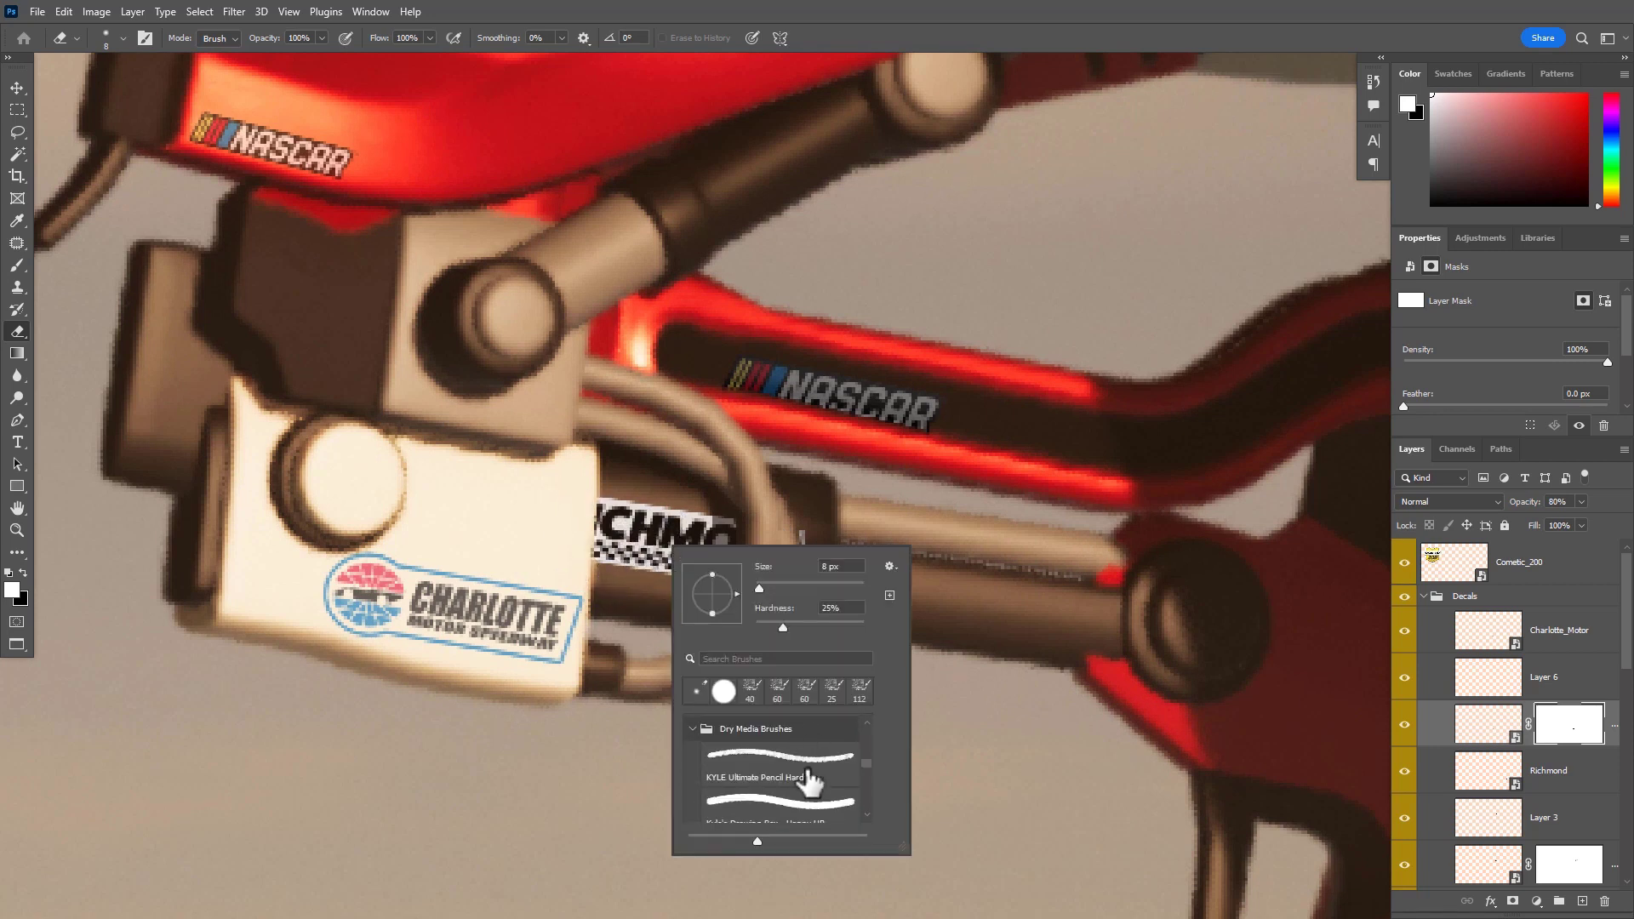
double_click(805, 760)
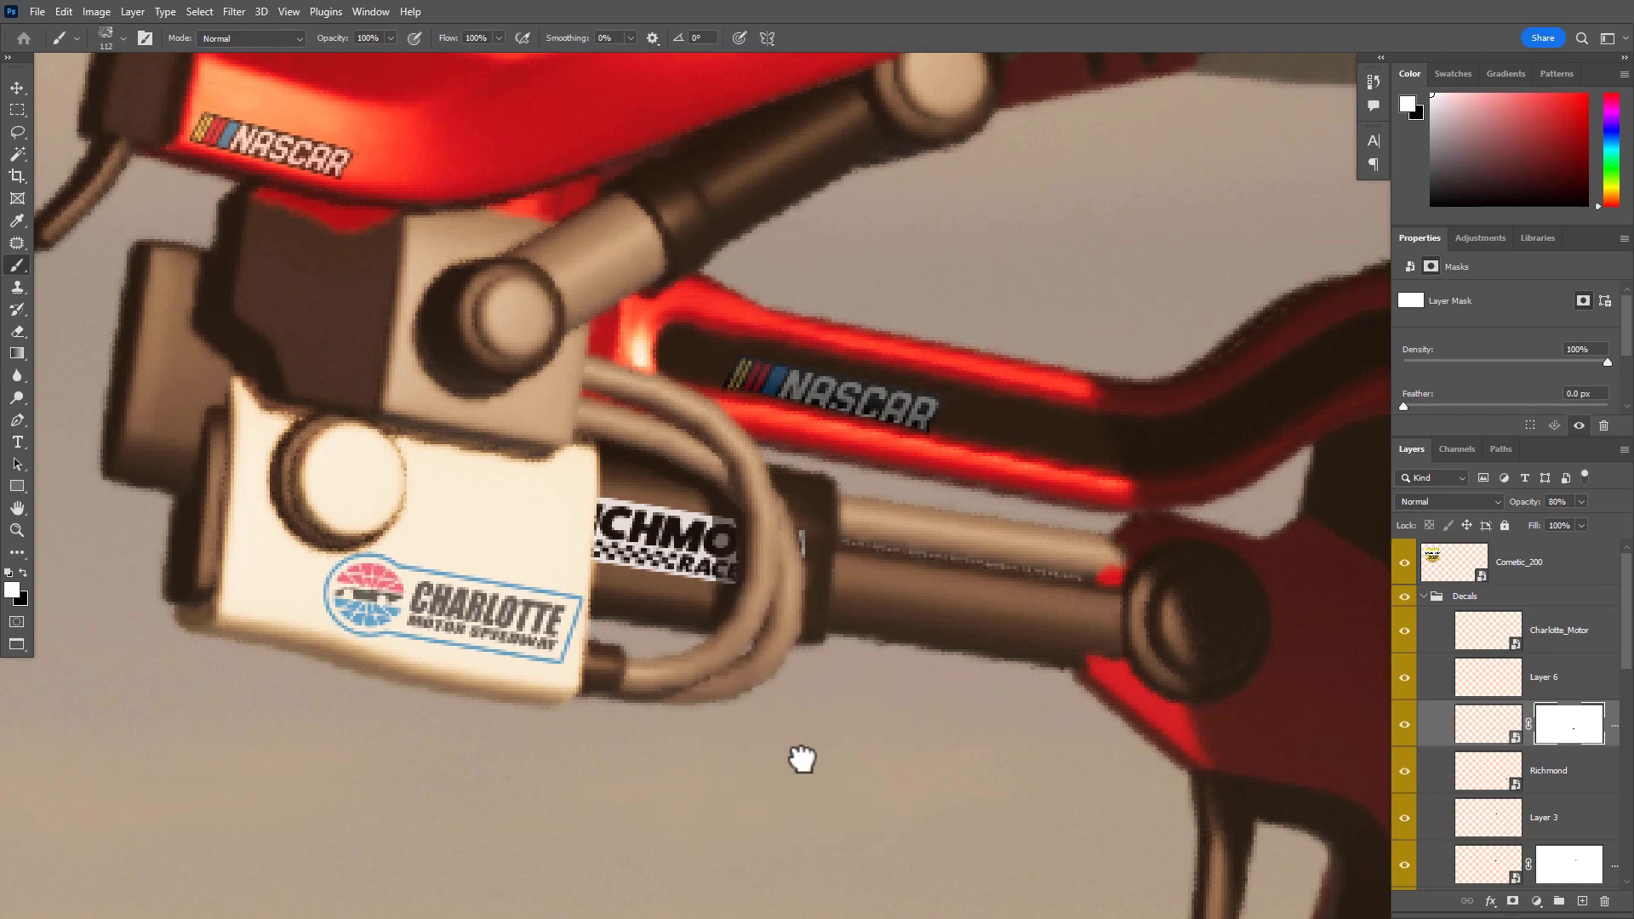
click(724, 527)
key(ctrl+z)
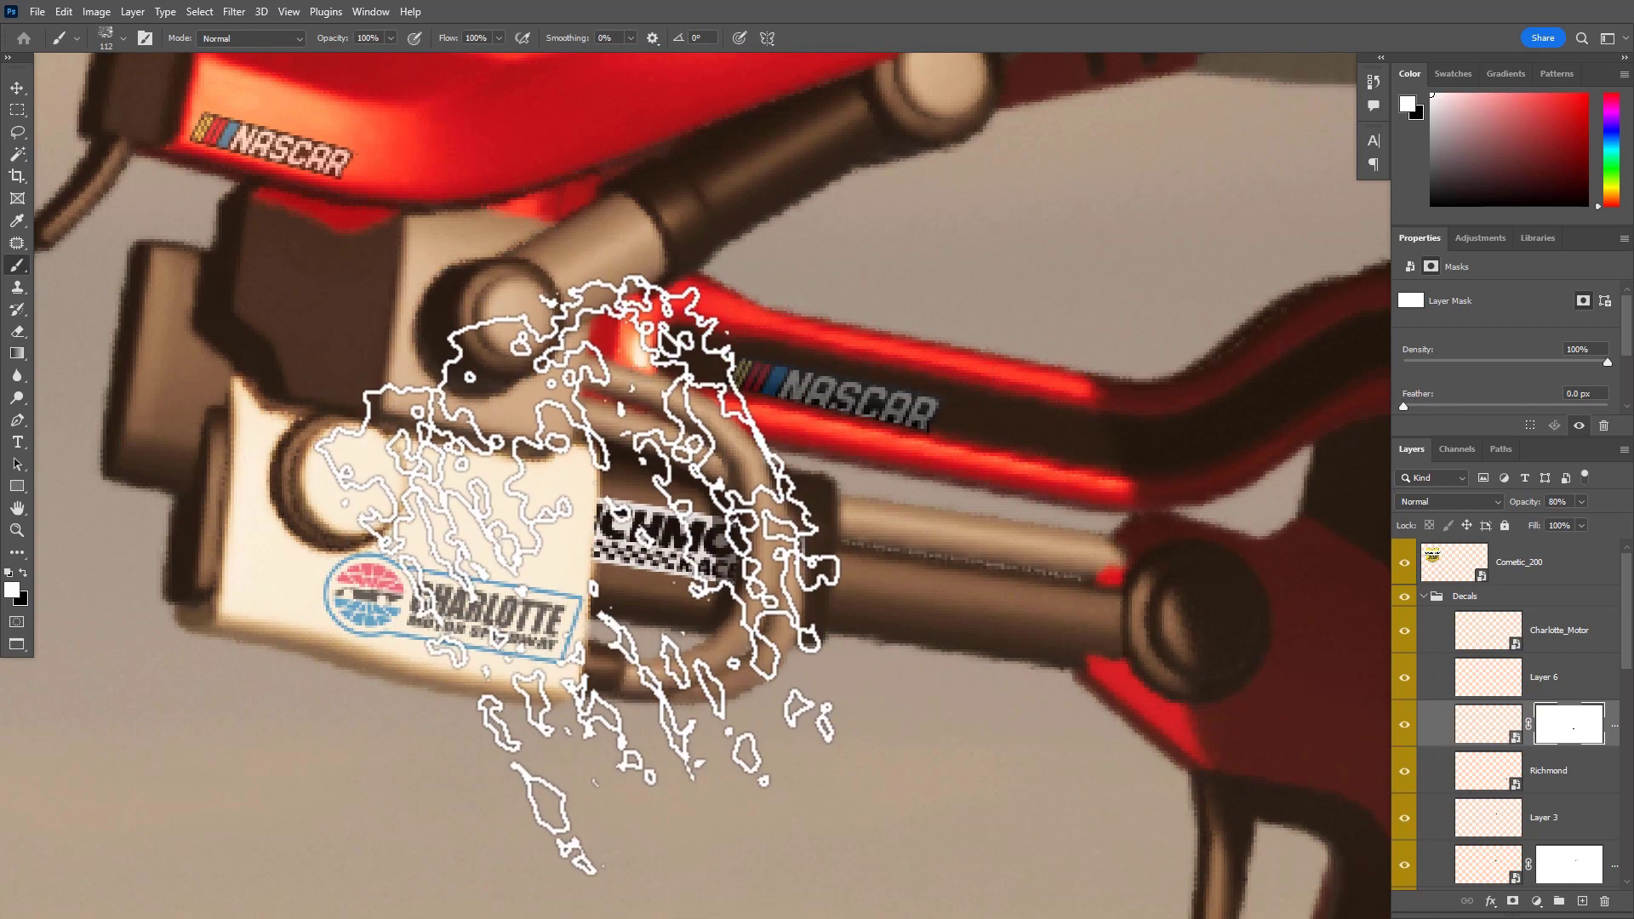
Reduce the splatter brush to 20 px and paint black and white wear along the Richmond logo's edges on its mask
key(bracketleft)
key(bracketleft)
key(bracketleft)
key(bracketleft)
key(bracketleft)
key(bracketleft)
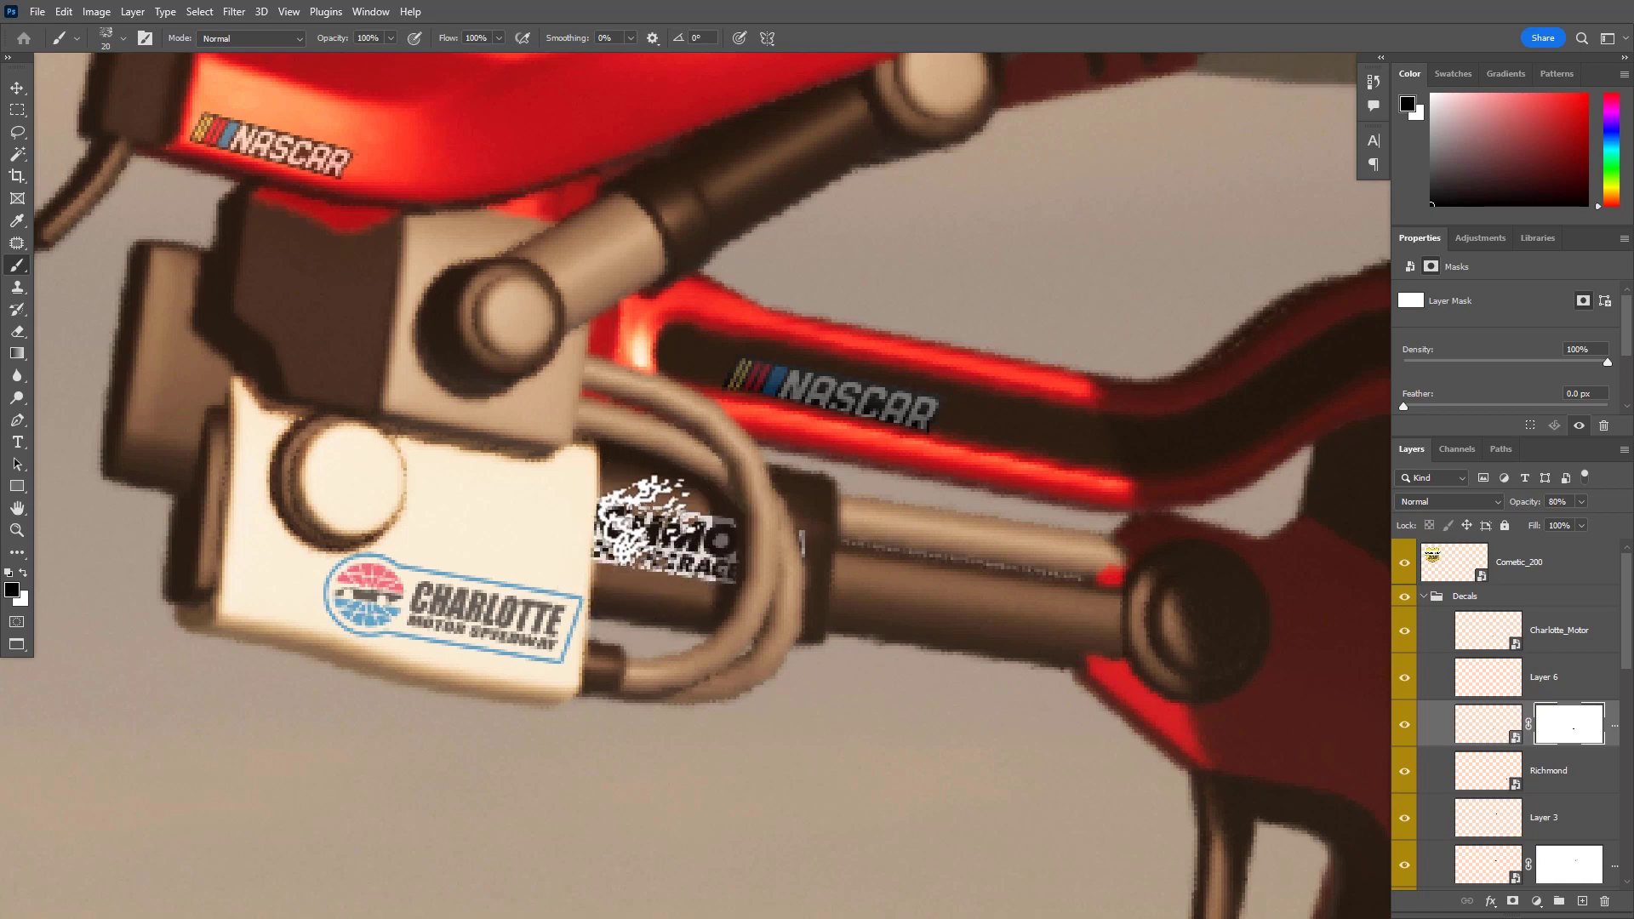
mouse_move(650, 512)
mouse_down()
mouse_move(694, 517)
mouse_move(674, 520)
mouse_up()
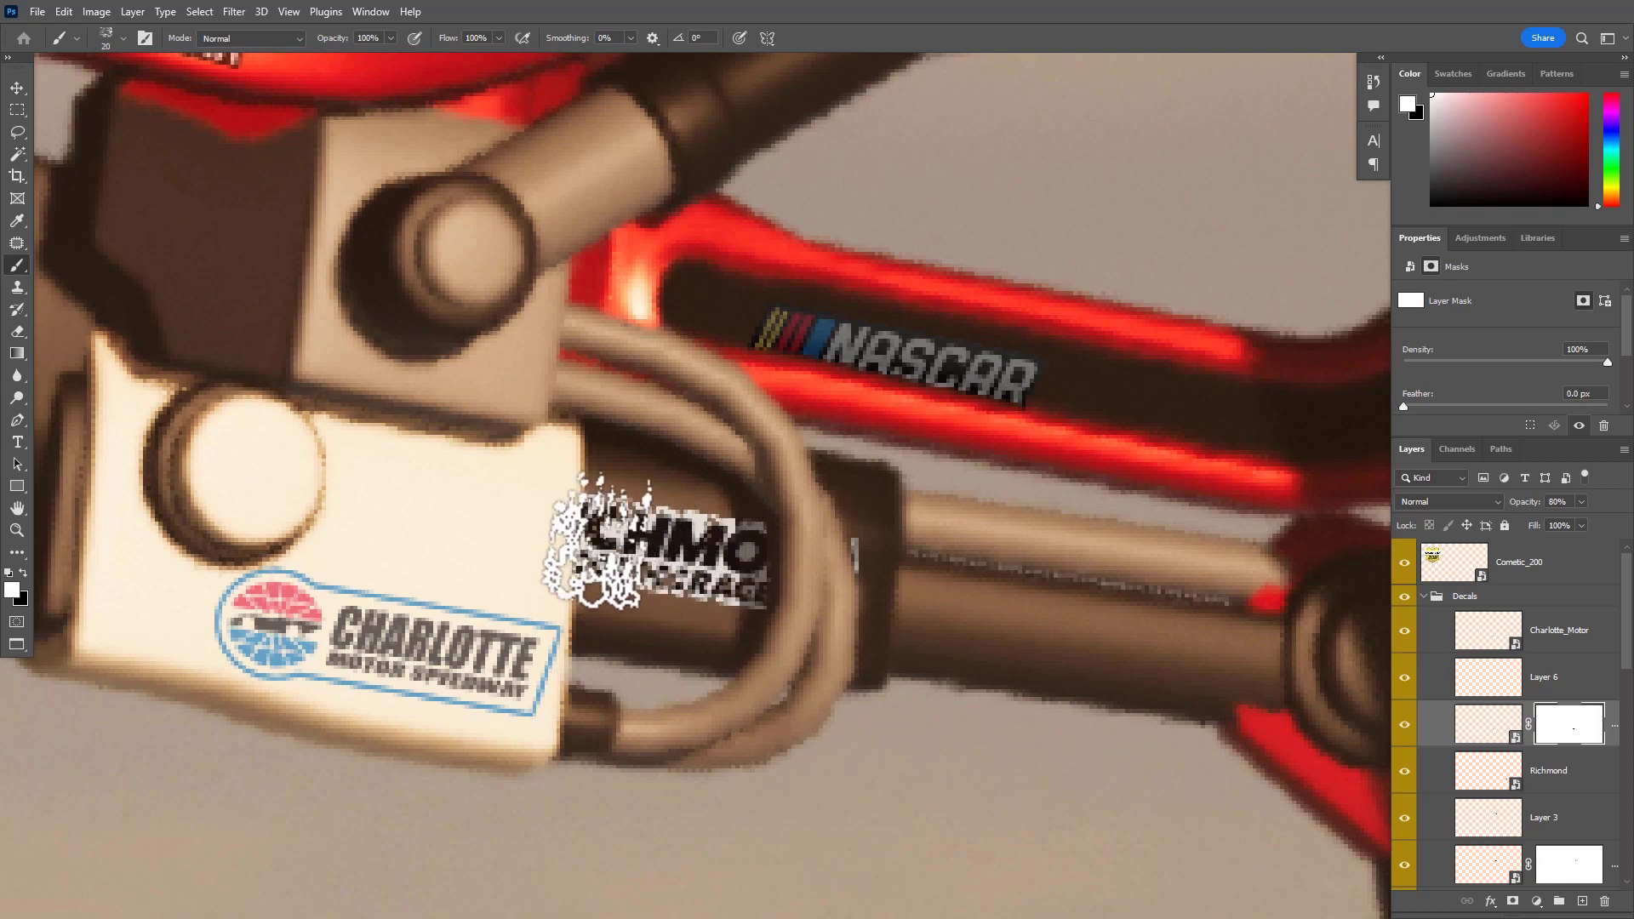
drag(1046, 753, 772, 606)
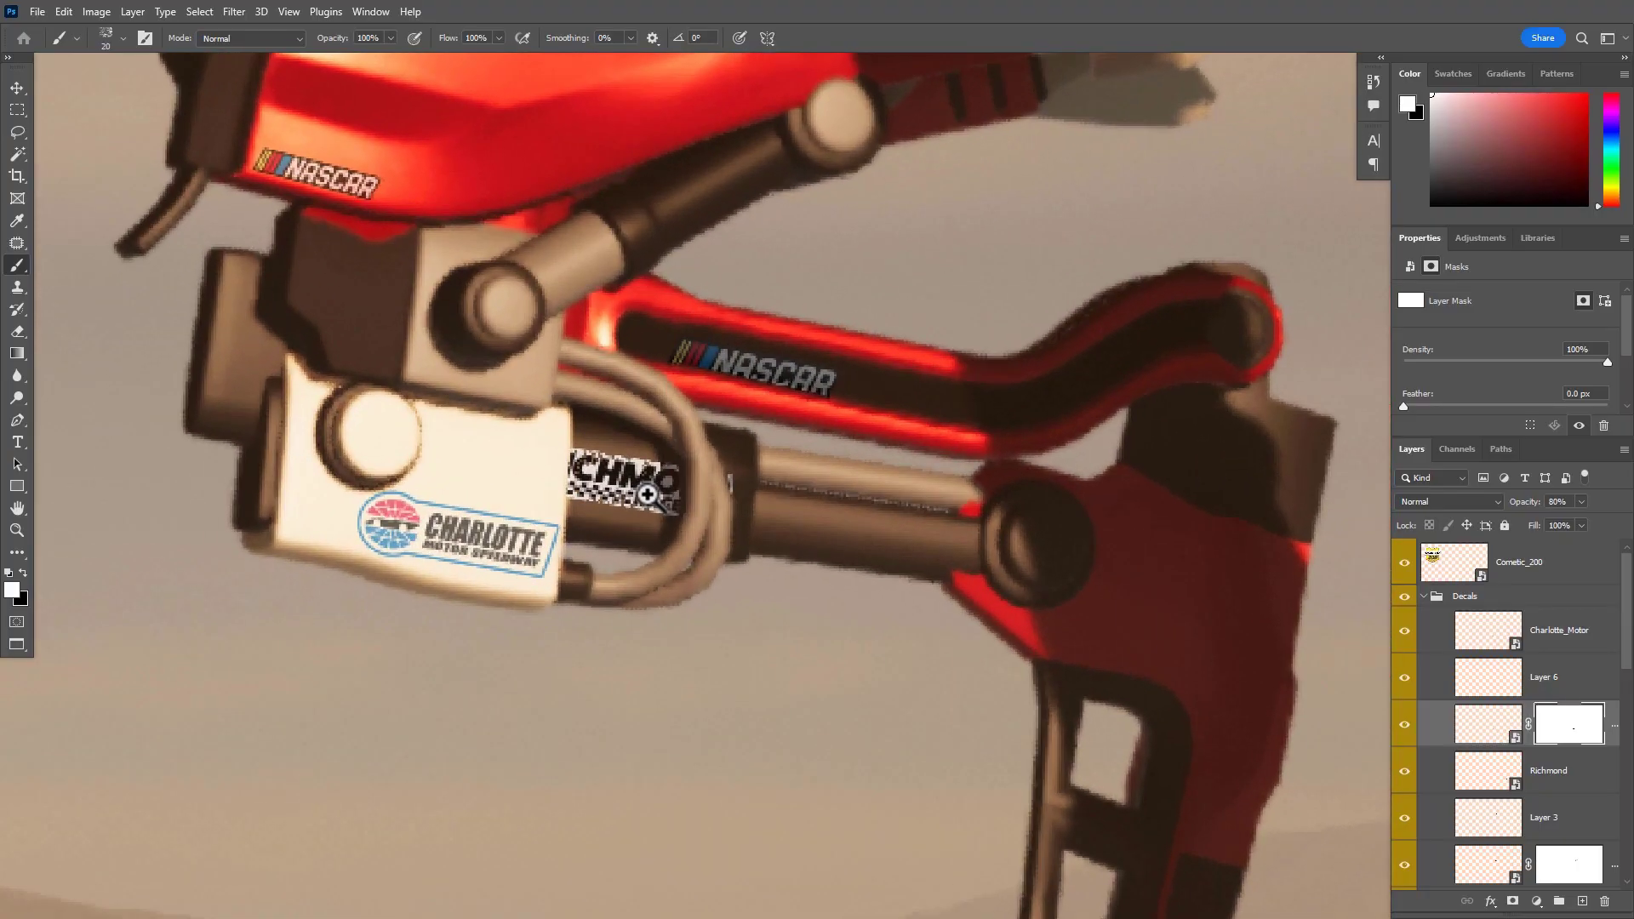
drag(630, 498, 665, 497)
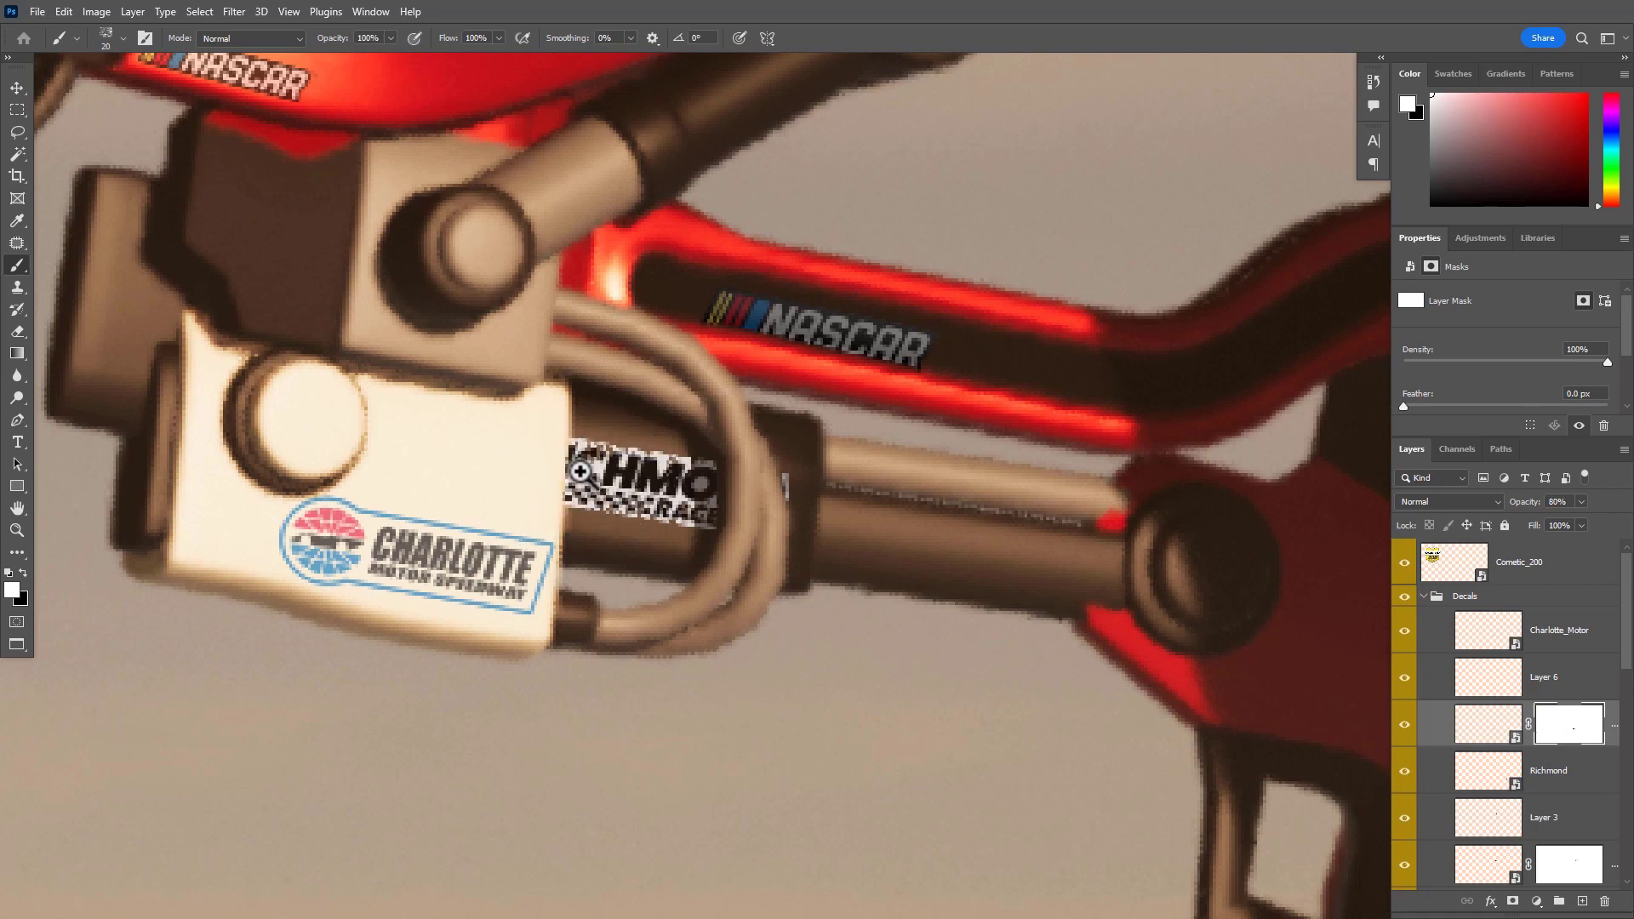
drag(580, 471, 604, 471)
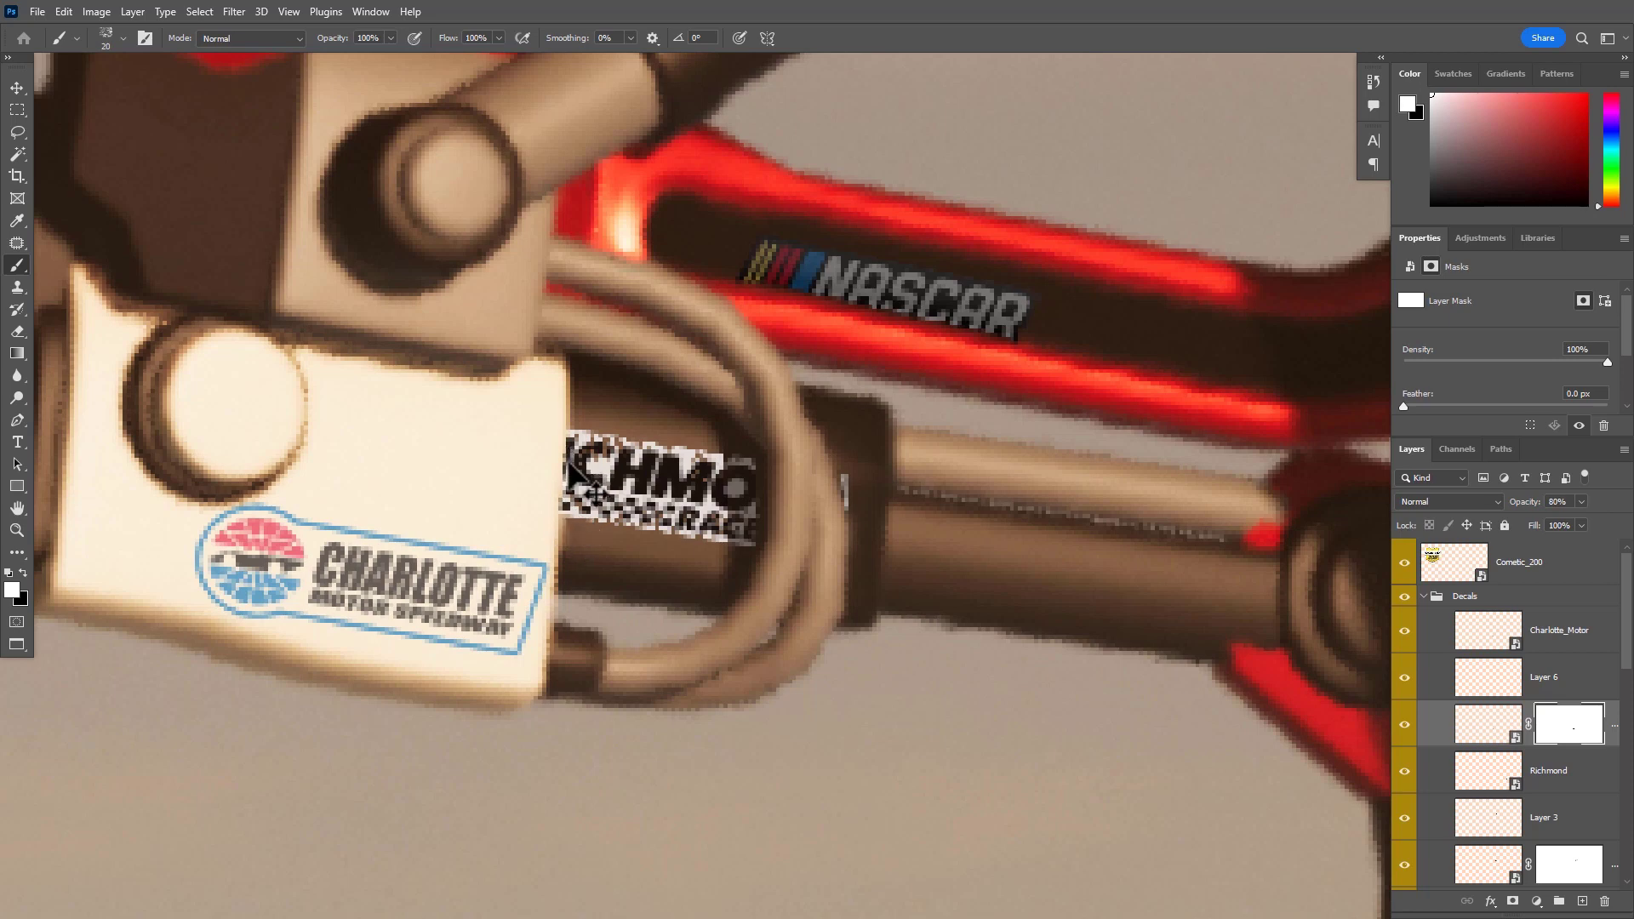
Mask out the end of the Richmond logo beside the white Charlotte box in black with a 10 px brush
right_click(646, 477)
double_click(782, 657)
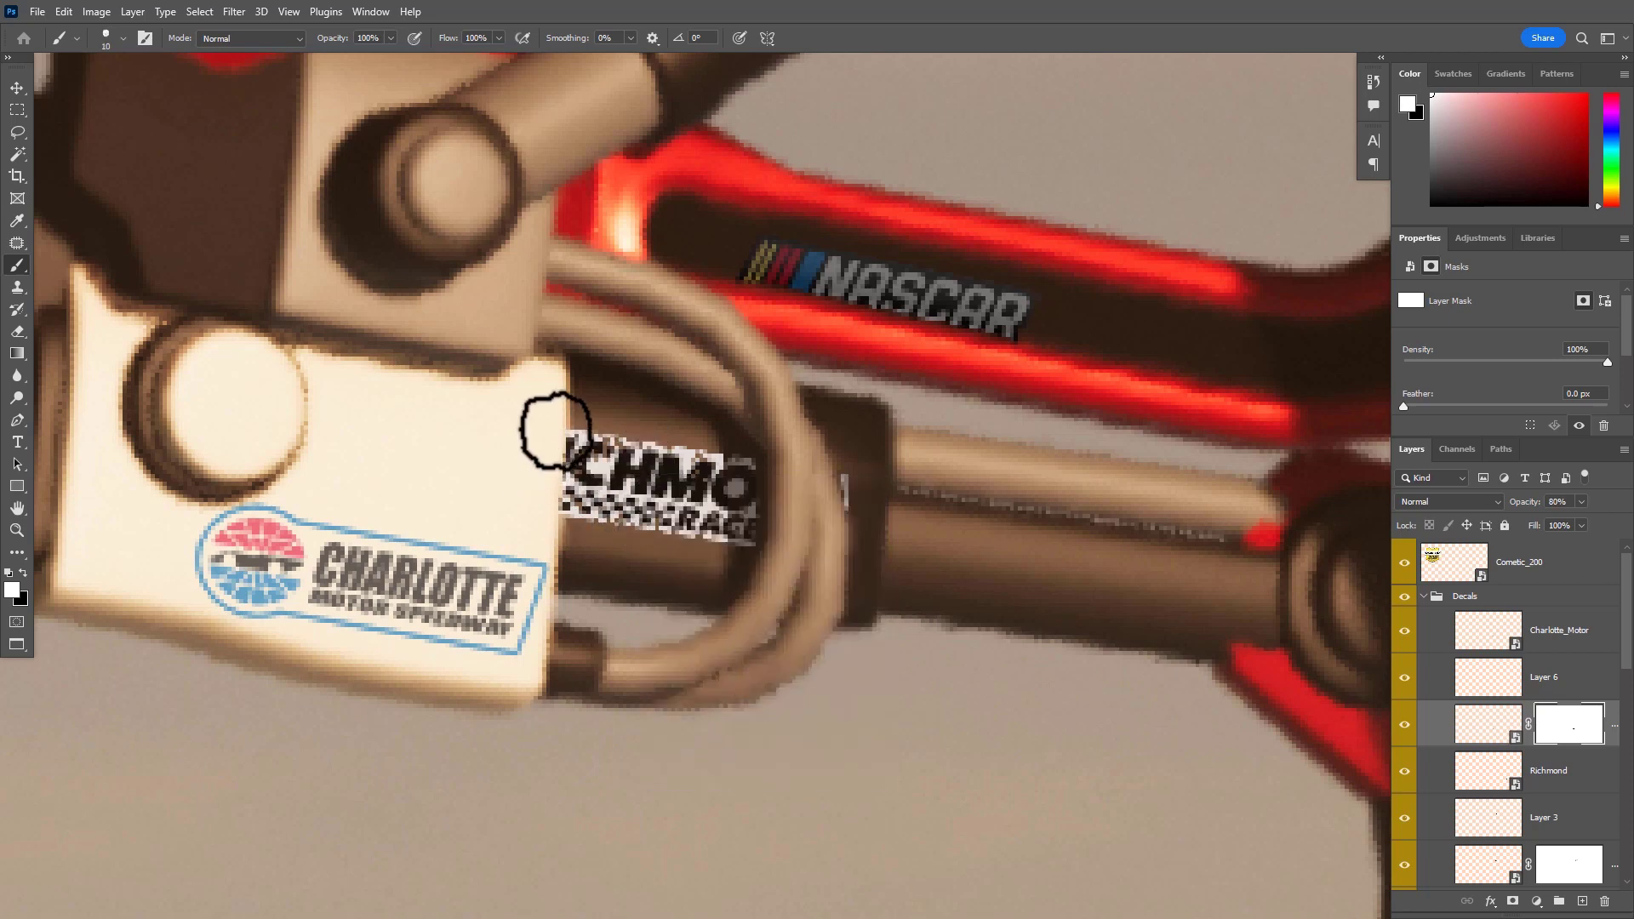
key(x)
click(555, 435)
drag(790, 603, 710, 606)
mouse_move(656, 557)
mouse_down()
mouse_move(554, 471)
mouse_move(620, 473)
mouse_up()
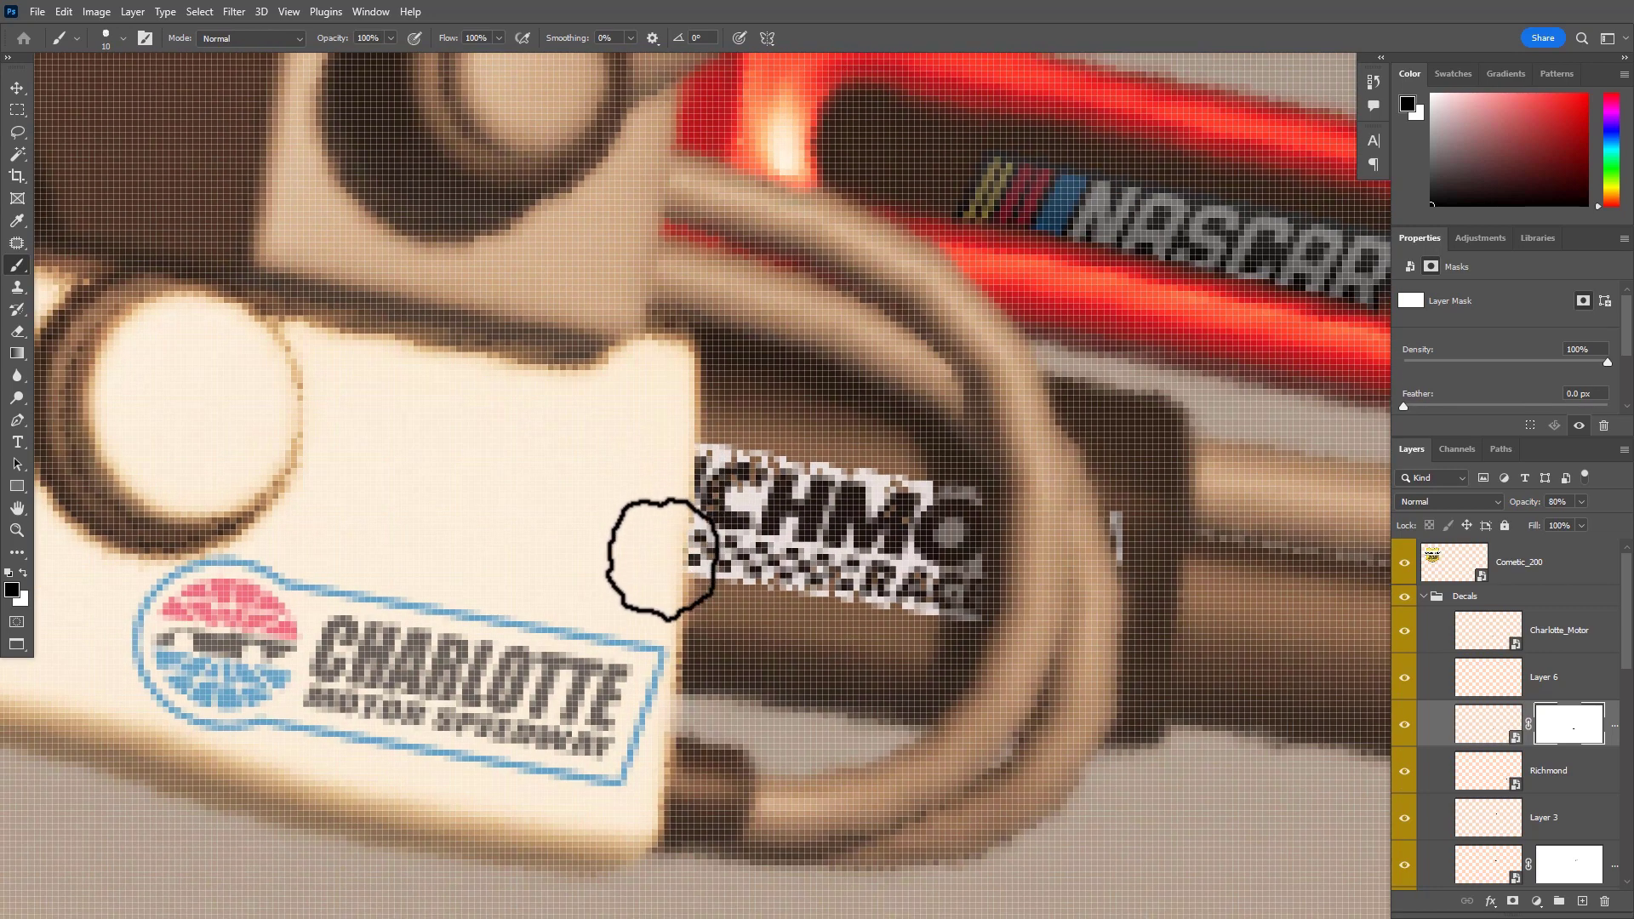
drag(800, 616, 749, 616)
drag(982, 679, 897, 653)
Set the masked Richmond logo layer's opacity to 70% and check the whole composition at full-screen size
key(v)
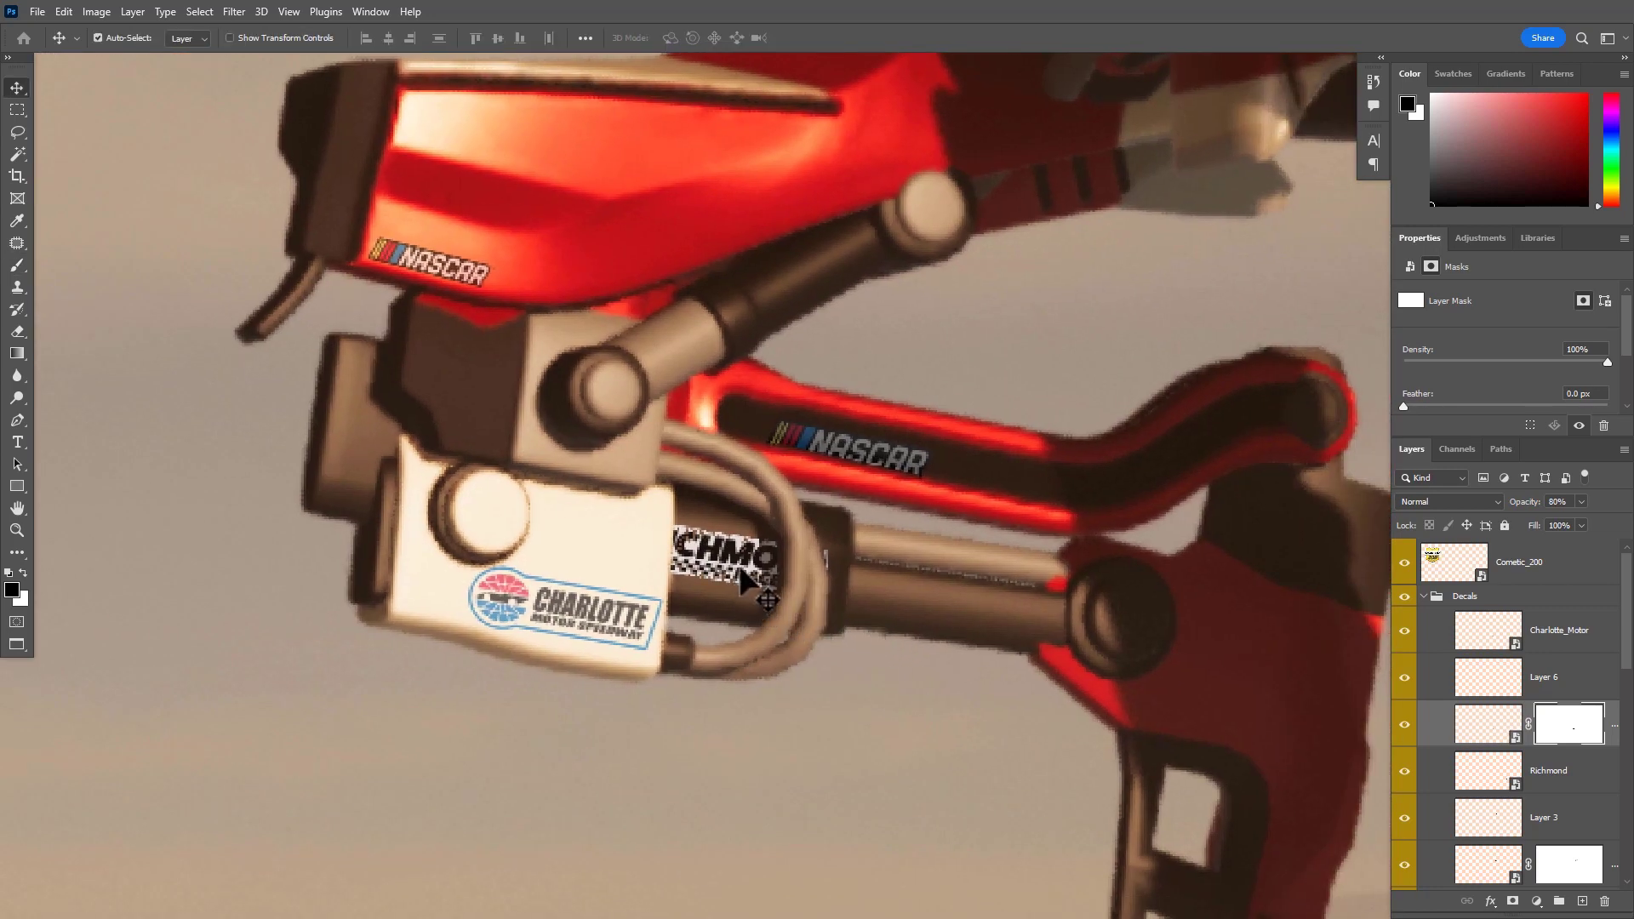
key(7)
scroll(988, 719, down, 5)
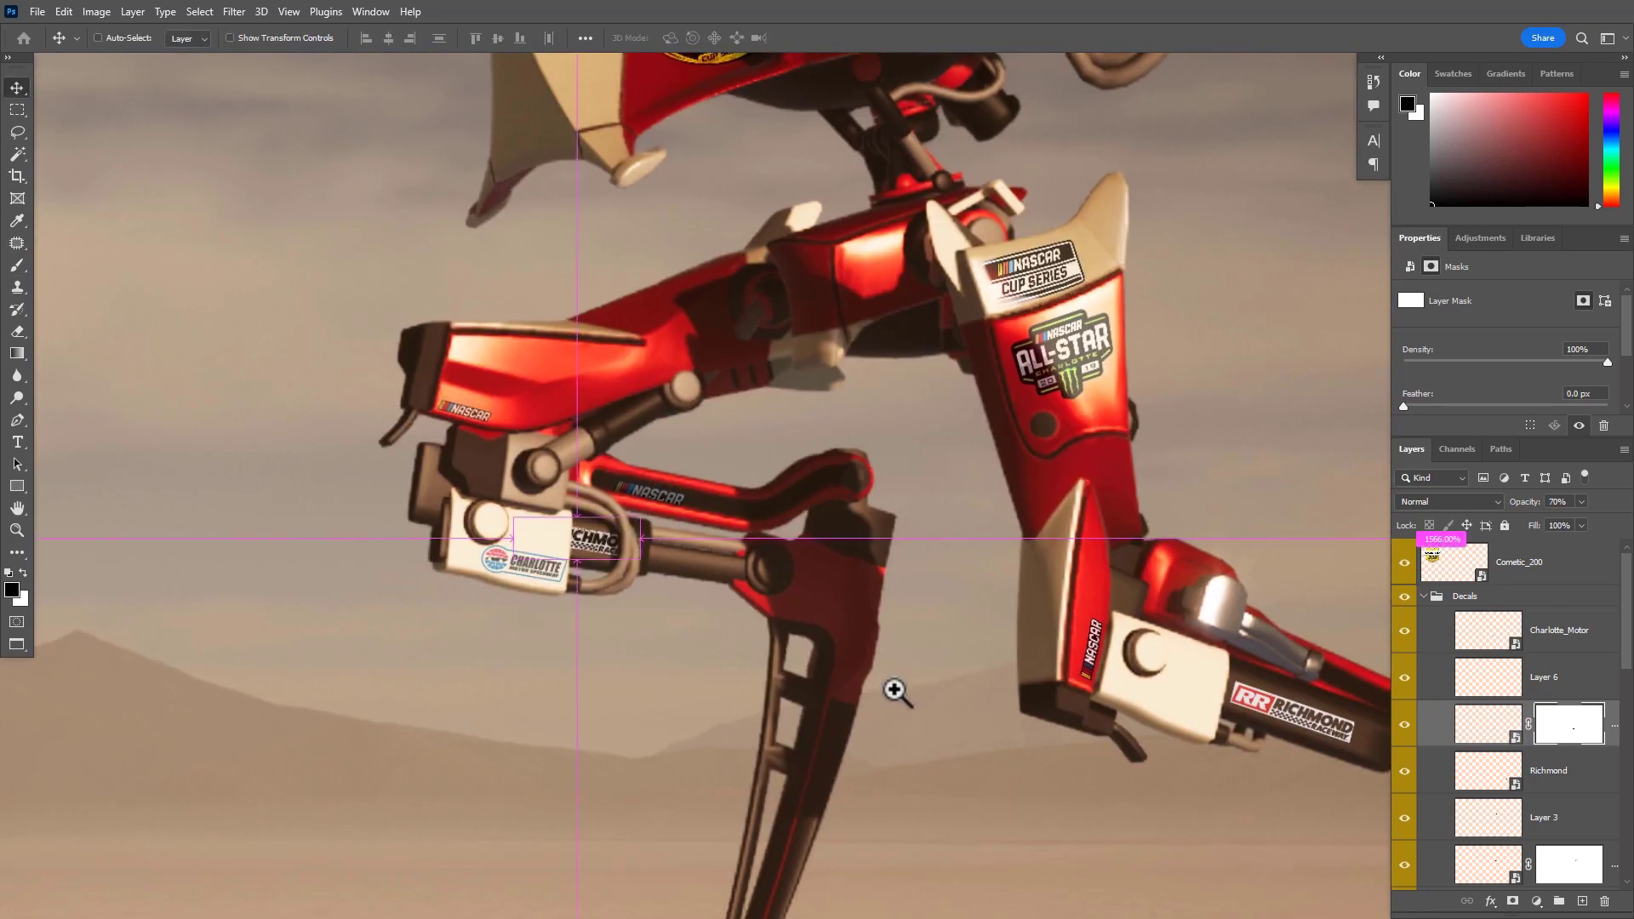
key(ctrl+0)
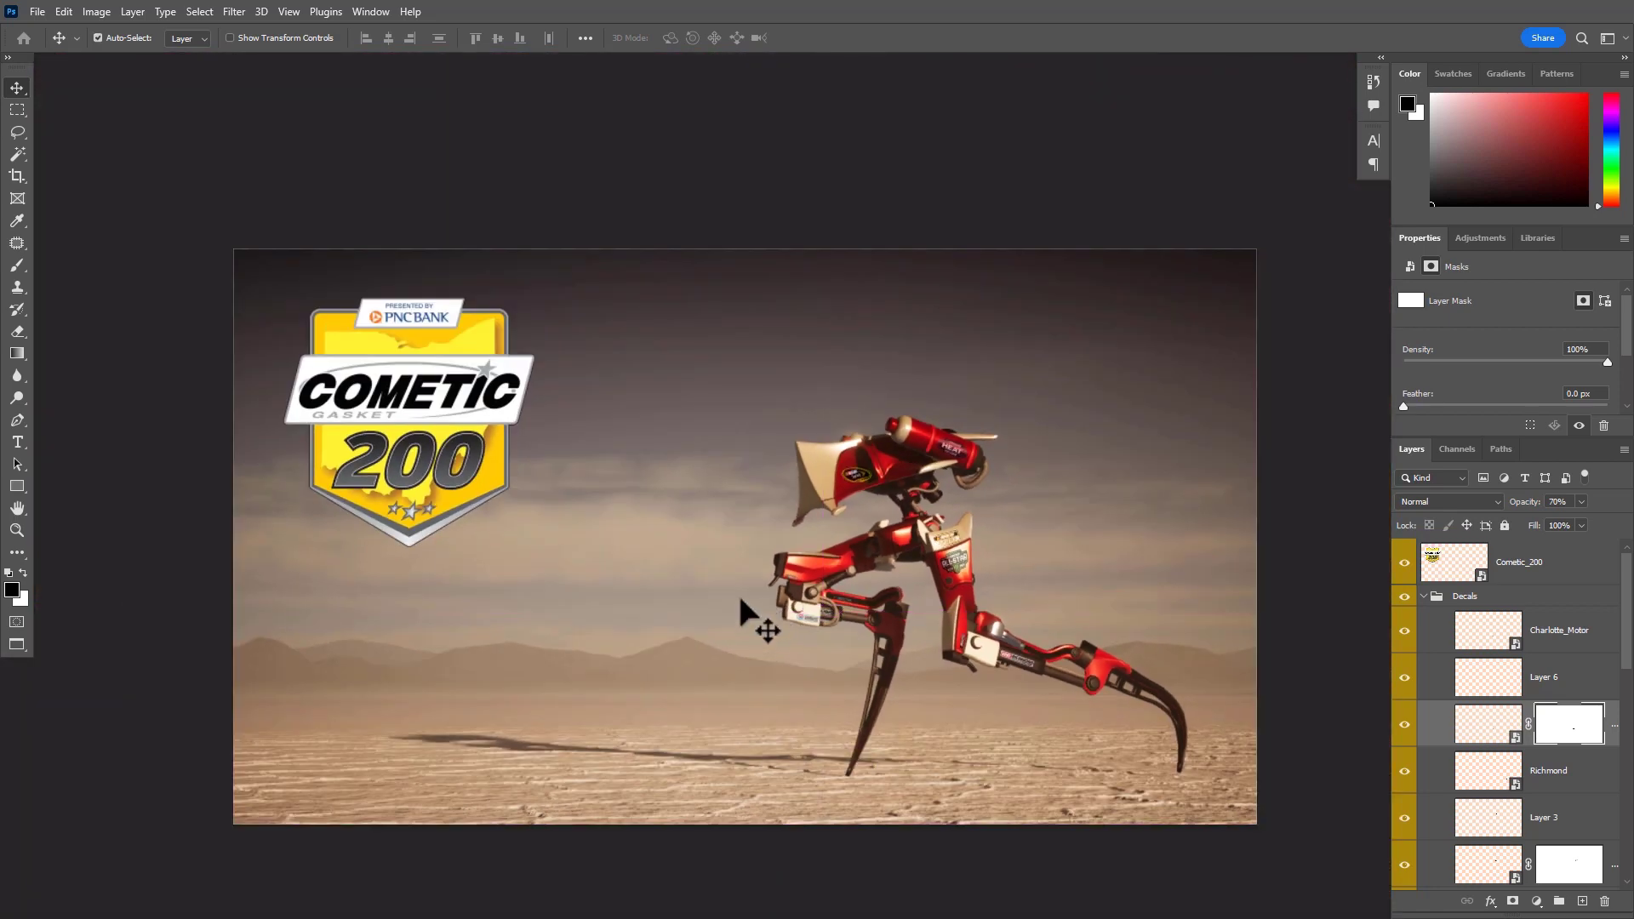
key(f)
key(f)
key(ctrl)
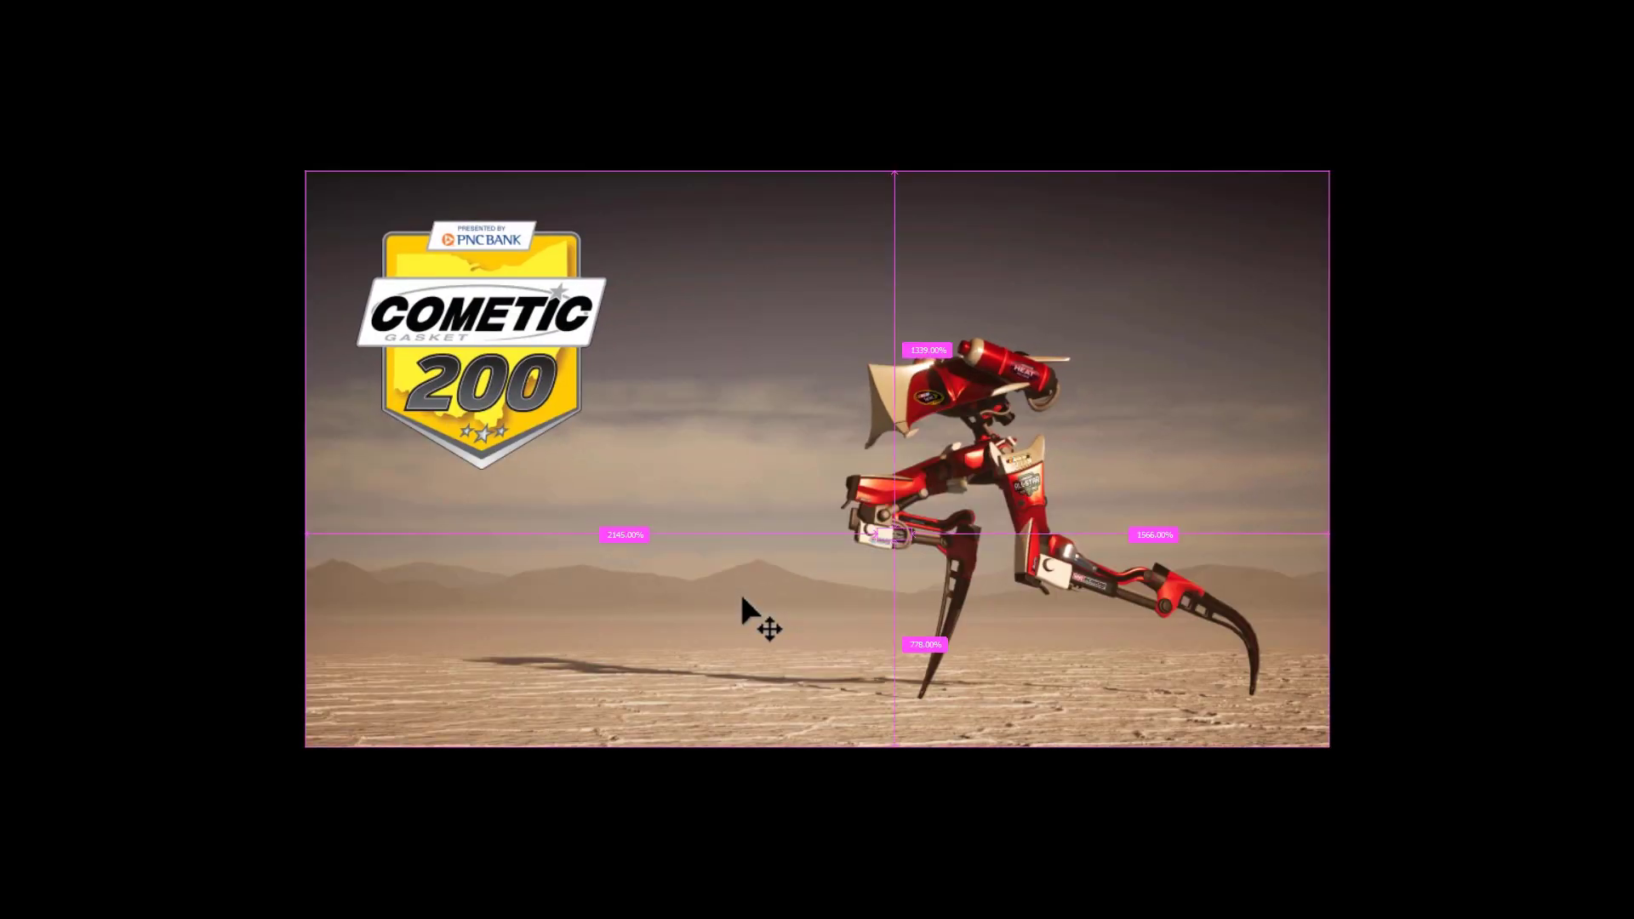
key(ctrl+plus)
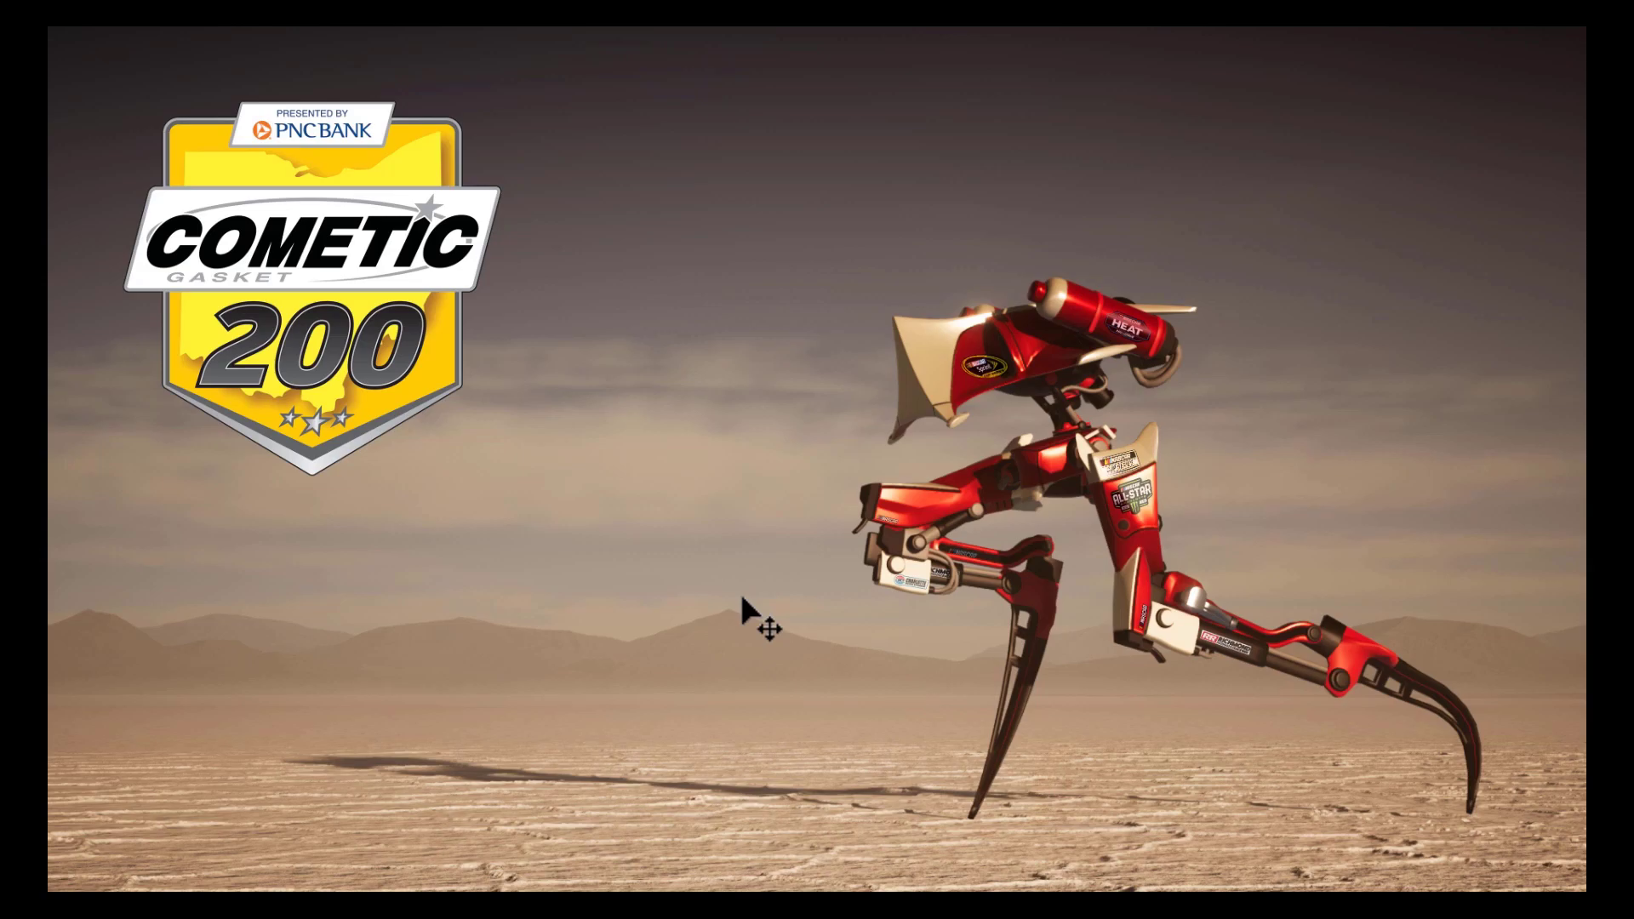
key(f)
Isolate the Aaron Bot copy 2 layer and erase everything in front of and below the robot with an 800 px Eraser
click(1407, 572)
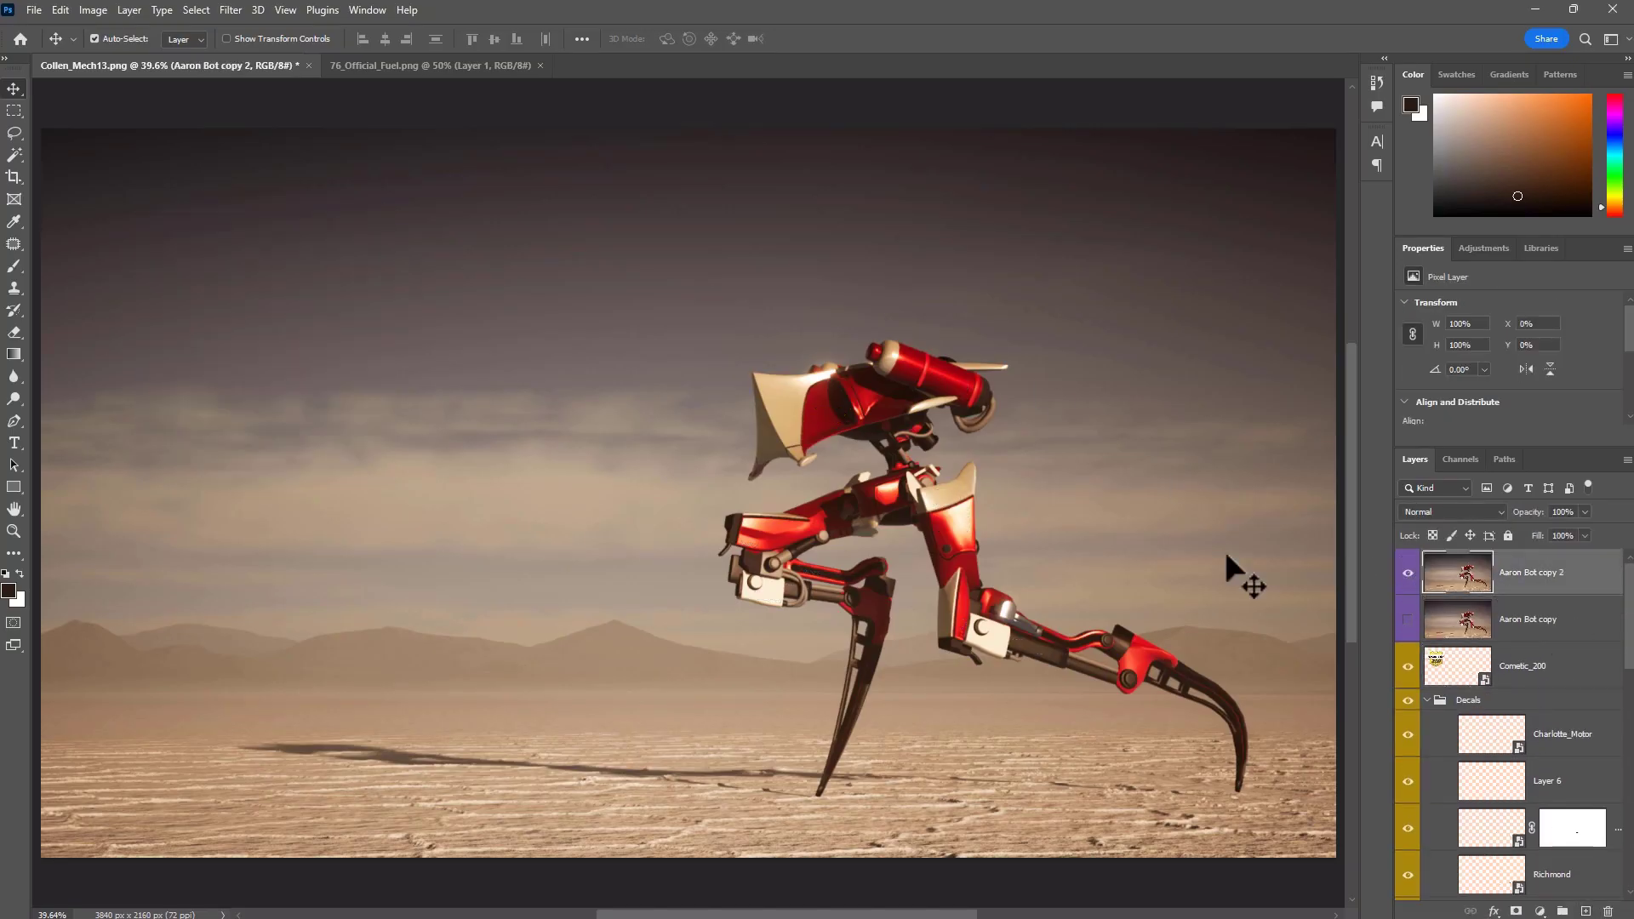
key(ctrl+minus)
key(e)
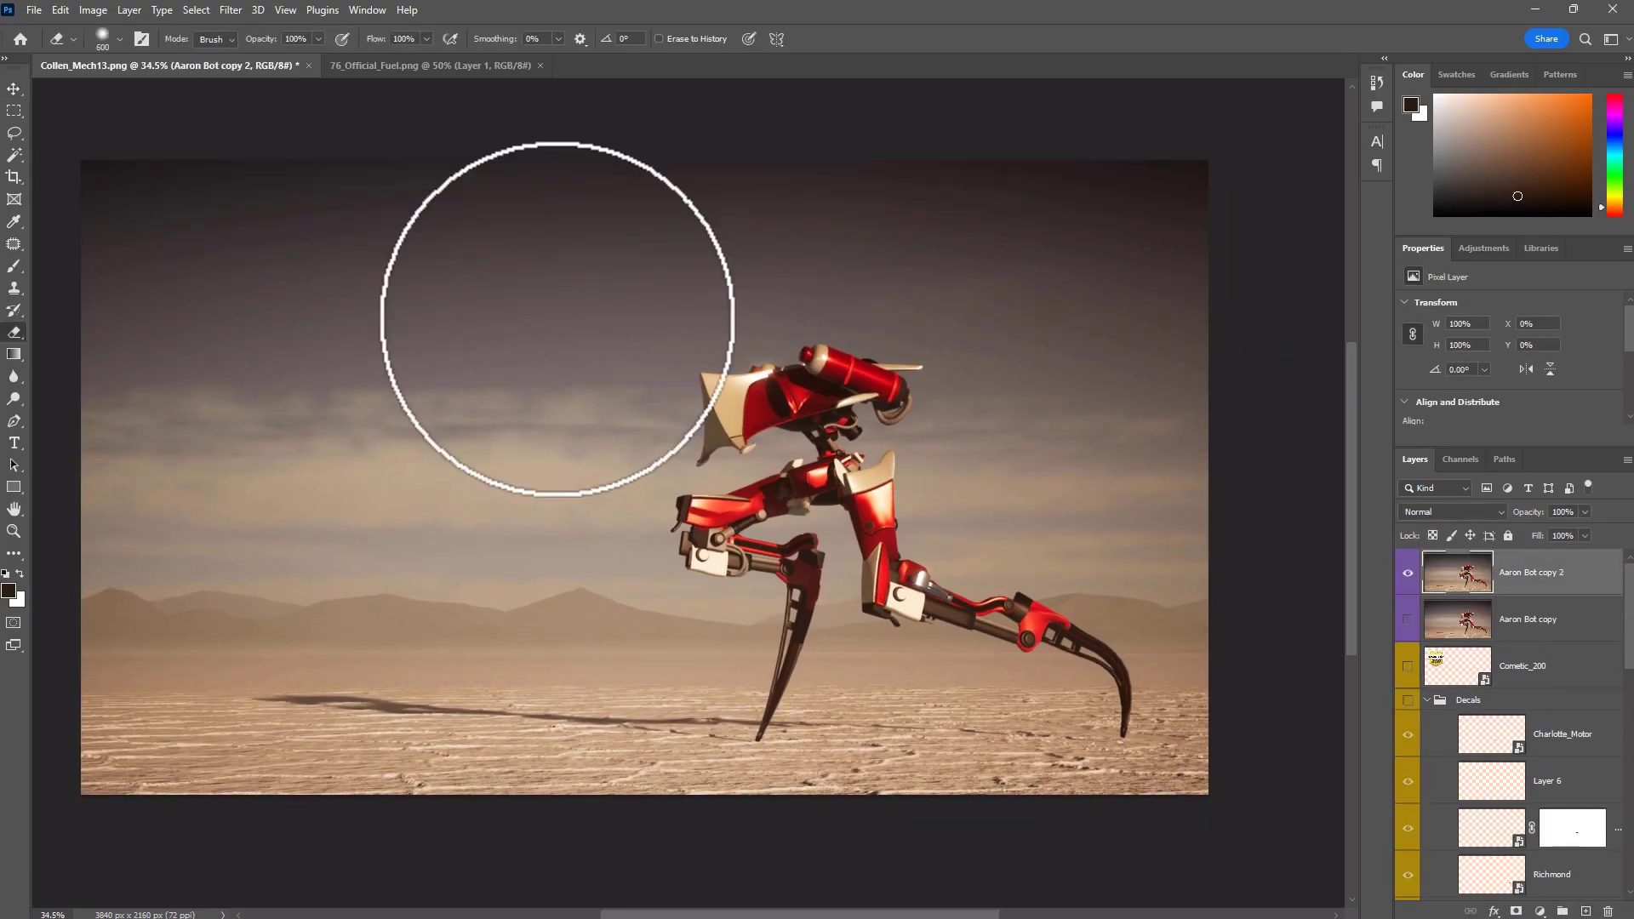
key(])
key(])
mouse_move(264, 255)
mouse_down()
mouse_move(568, 416)
mouse_move(842, 731)
mouse_up()
right_click(771, 681)
drag(858, 691, 958, 688)
mouse_move(1020, 737)
mouse_down()
mouse_move(906, 715)
mouse_move(807, 648)
mouse_move(734, 541)
mouse_move(733, 499)
mouse_move(670, 432)
mouse_up()
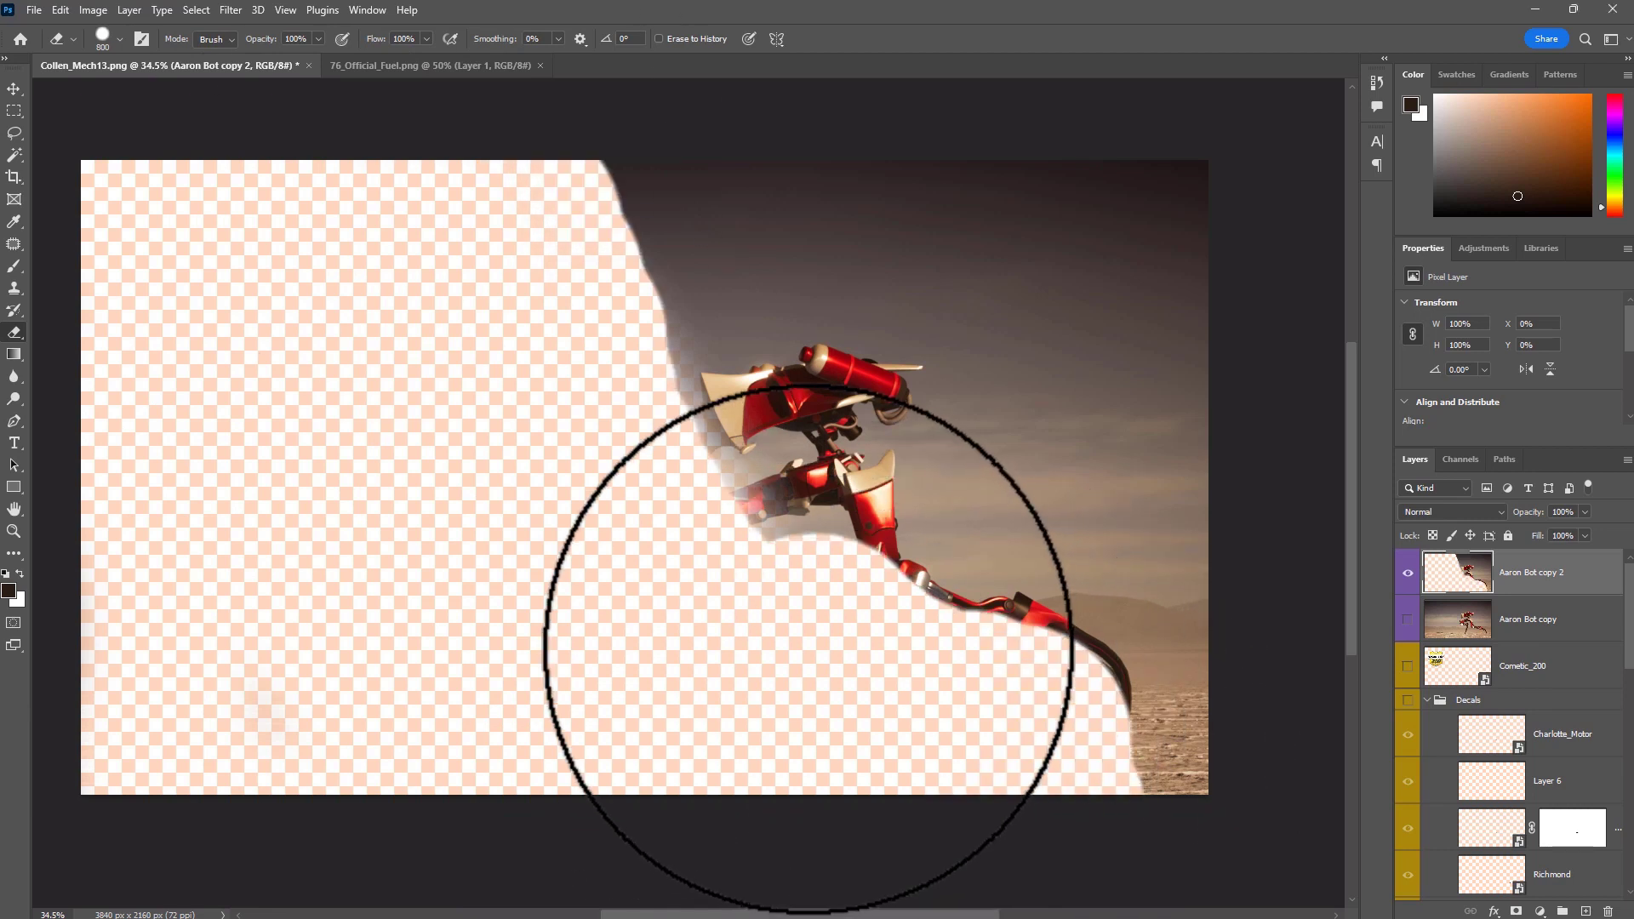
Erase the sky around the robot's back and rear leg on Aaron Bot copy 2 with a smaller Eraser
key([)
key([)
key([)
key([)
key([)
key([)
key([)
mouse_move(805, 411)
mouse_down()
mouse_move(707, 292)
mouse_move(1094, 182)
mouse_move(1203, 693)
mouse_up()
key(])
key(])
key(])
Delete the leftover background patches behind the robot's back and rear leg using Magic Wand selections
key(w)
click(1003, 356)
key(Delete)
click(1029, 468)
key(Delete)
click(968, 568)
key(Delete)
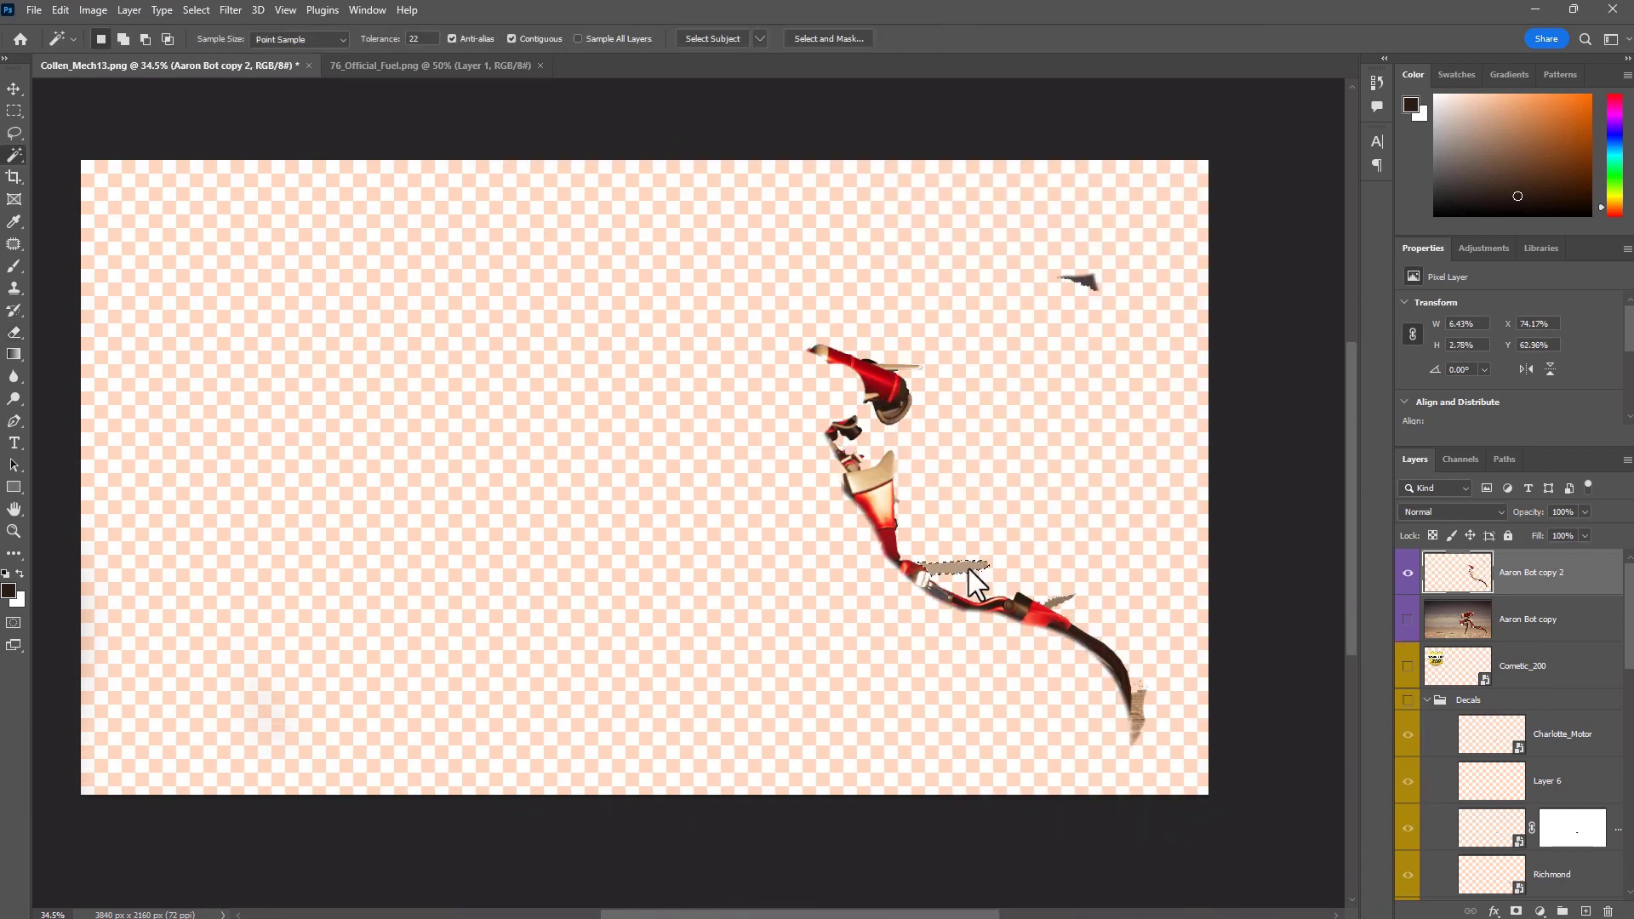
Deselect, erase the last background specks behind the robot, and show all the other layers again
key(ctrl+d)
key(e)
drag(1081, 285, 1168, 719)
alt+click(1408, 572)
Apply a Motion Blur to the cut-out robot back on Aaron Bot copy 2
click(230, 9)
mouse_move(375, 244)
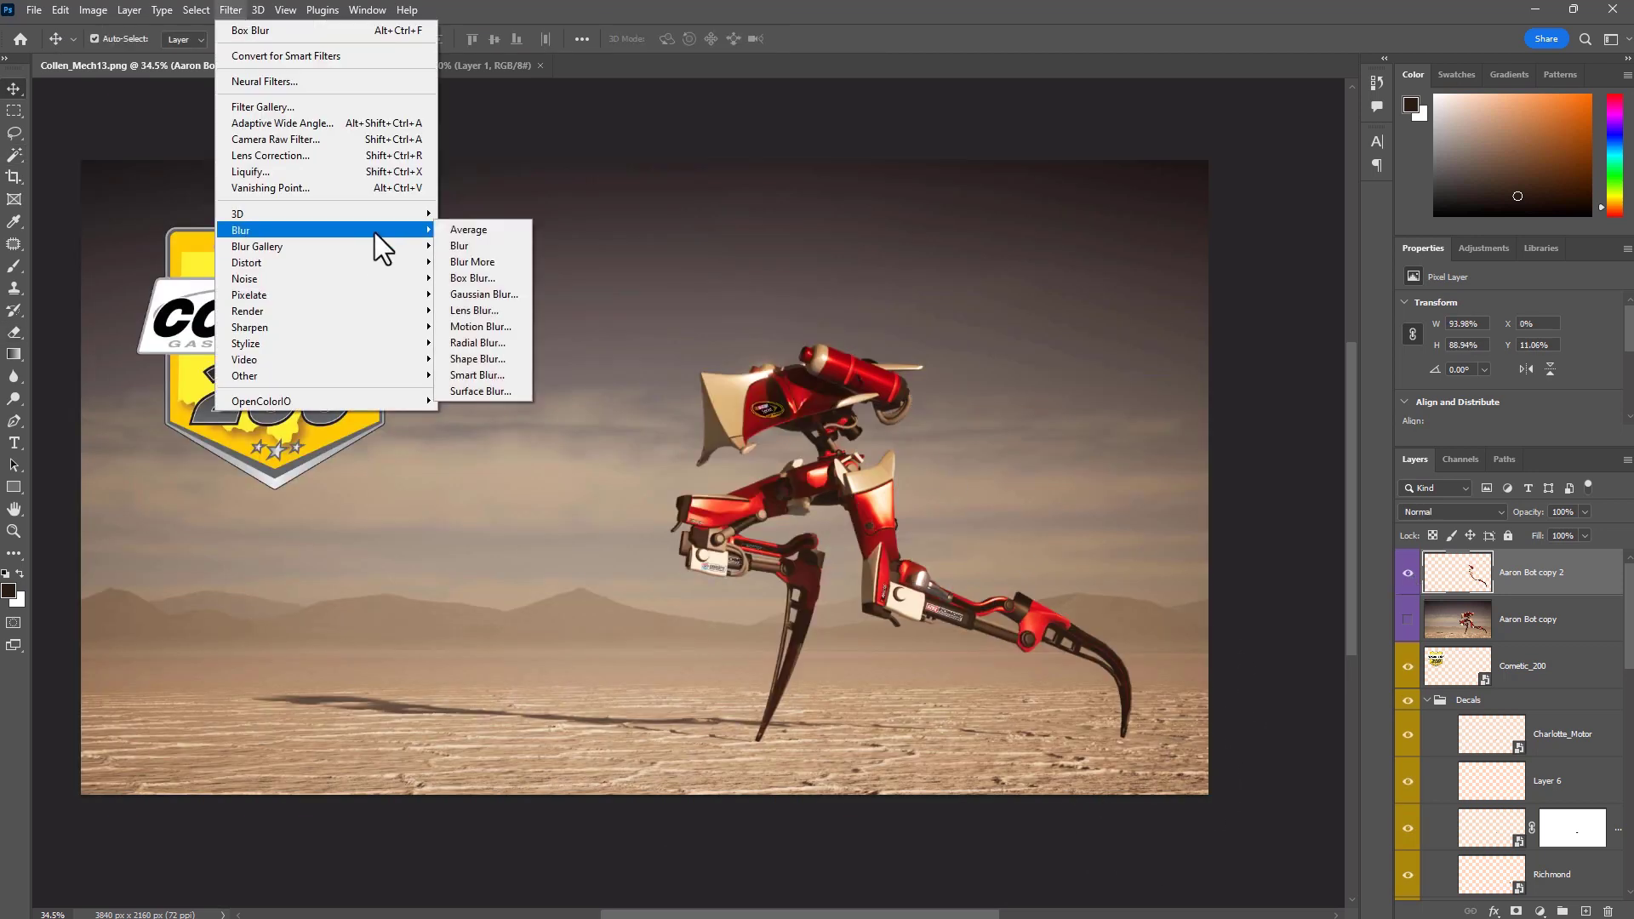
click(442, 333)
drag(383, 479, 455, 479)
key(Return)
Delete the front part of the blurred Aaron Bot copy 2 layer with a rectangular selection, and deselect
double_click(1408, 572)
key(m)
drag(68, 146, 736, 860)
key(Delete)
key(ctrl+d)
key(ctrl+t)
drag(1176, 537, 1274, 543)
key(ctrl+z)
key(Return)
Duplicate the blurred Aaron Bot copy 2 layer and stretch the duplicate backwards to about 125% width
scroll(1093, 544, up, 3)
drag(1094, 543, 901, 496)
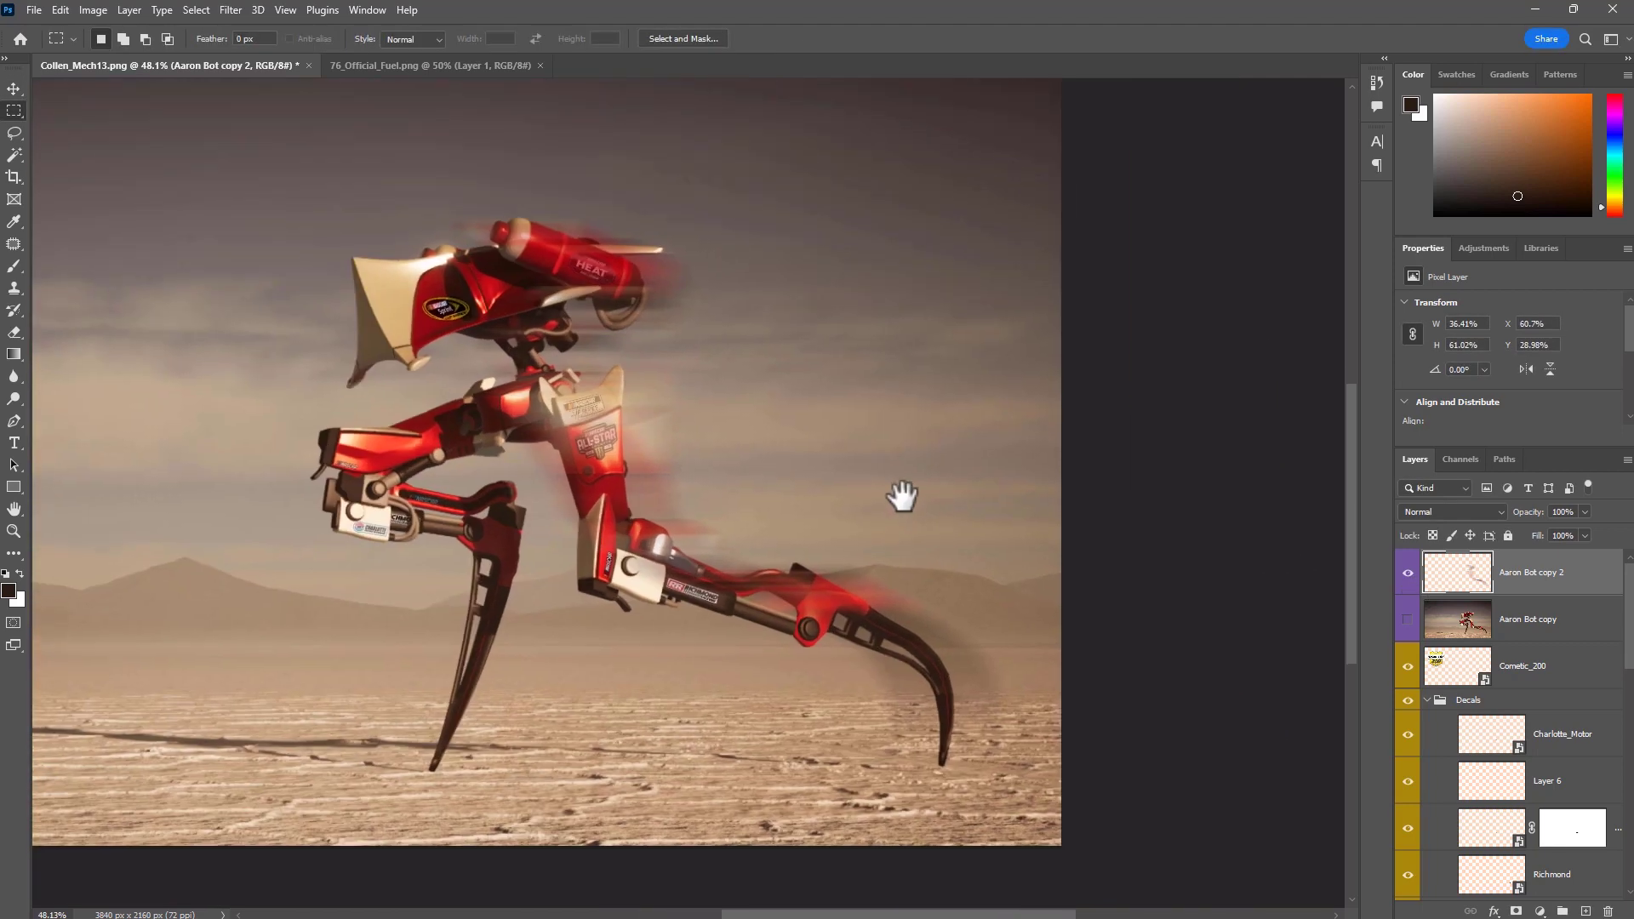
key(ctrl+j)
key(ctrl+t)
drag(1012, 510, 1138, 521)
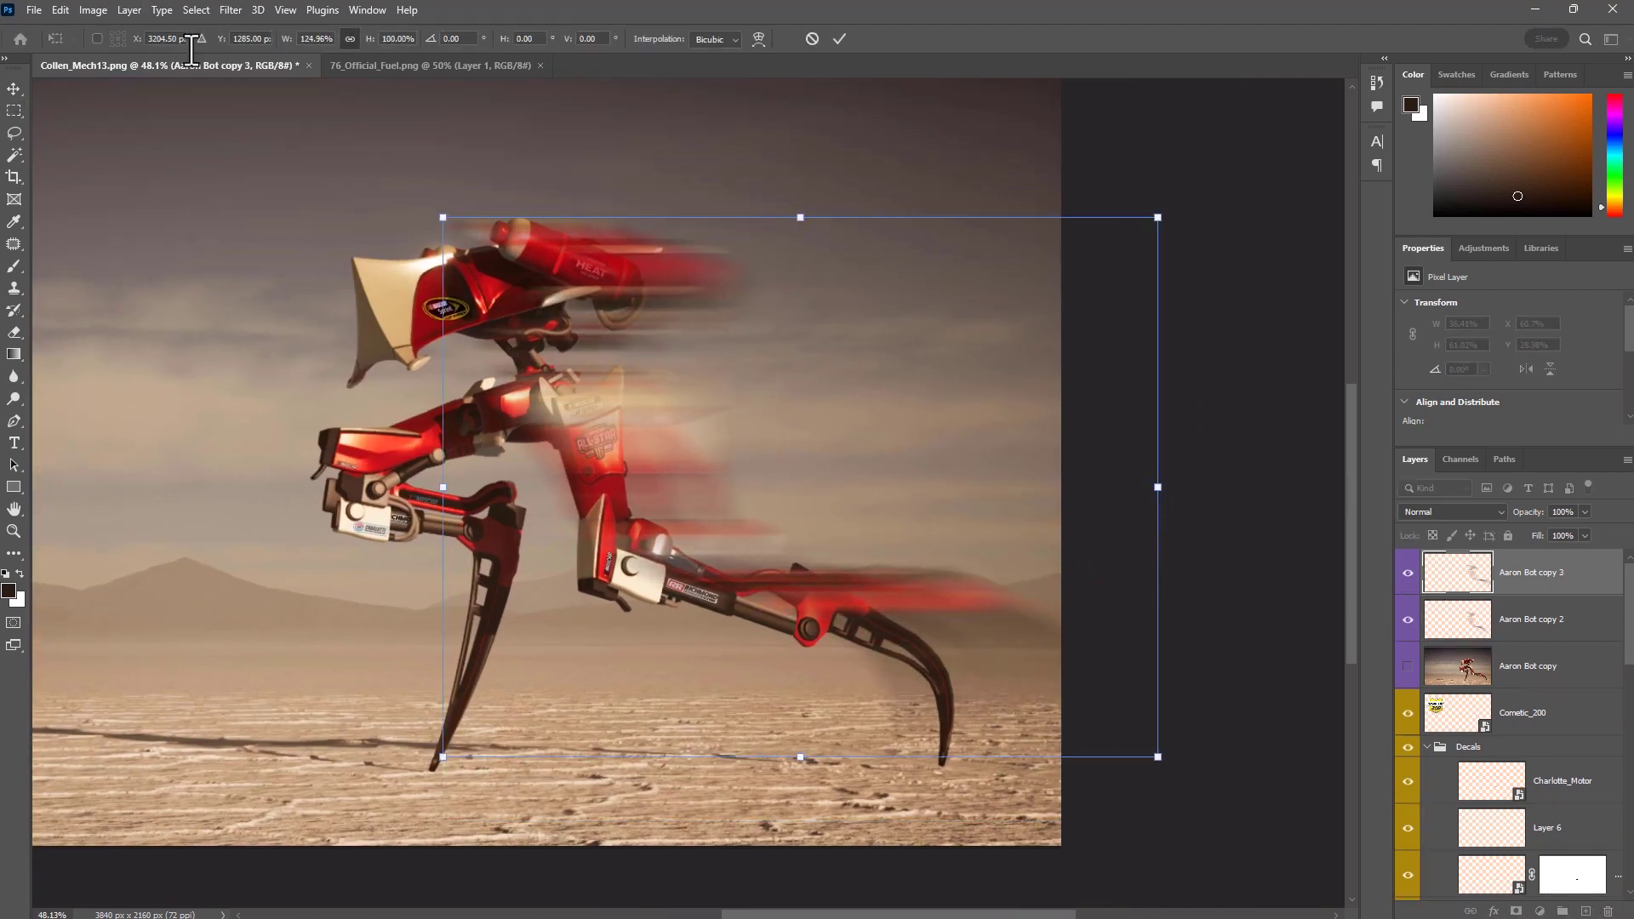
key(Return)
Brighten the stretched blur on Aaron Bot copy 3 slightly with an image adjustment
click(93, 10)
click(302, 114)
mouse_move(1134, 242)
mouse_down()
mouse_move(1153, 246)
mouse_move(1141, 253)
mouse_up()
mouse_move(1134, 280)
mouse_down()
mouse_move(1164, 285)
mouse_move(1135, 284)
mouse_up()
key(Return)
Apply a longer Motion Blur at a 0° angle to Aaron Bot copy 3
key(e)
click(230, 9)
mouse_move(240, 229)
click(479, 325)
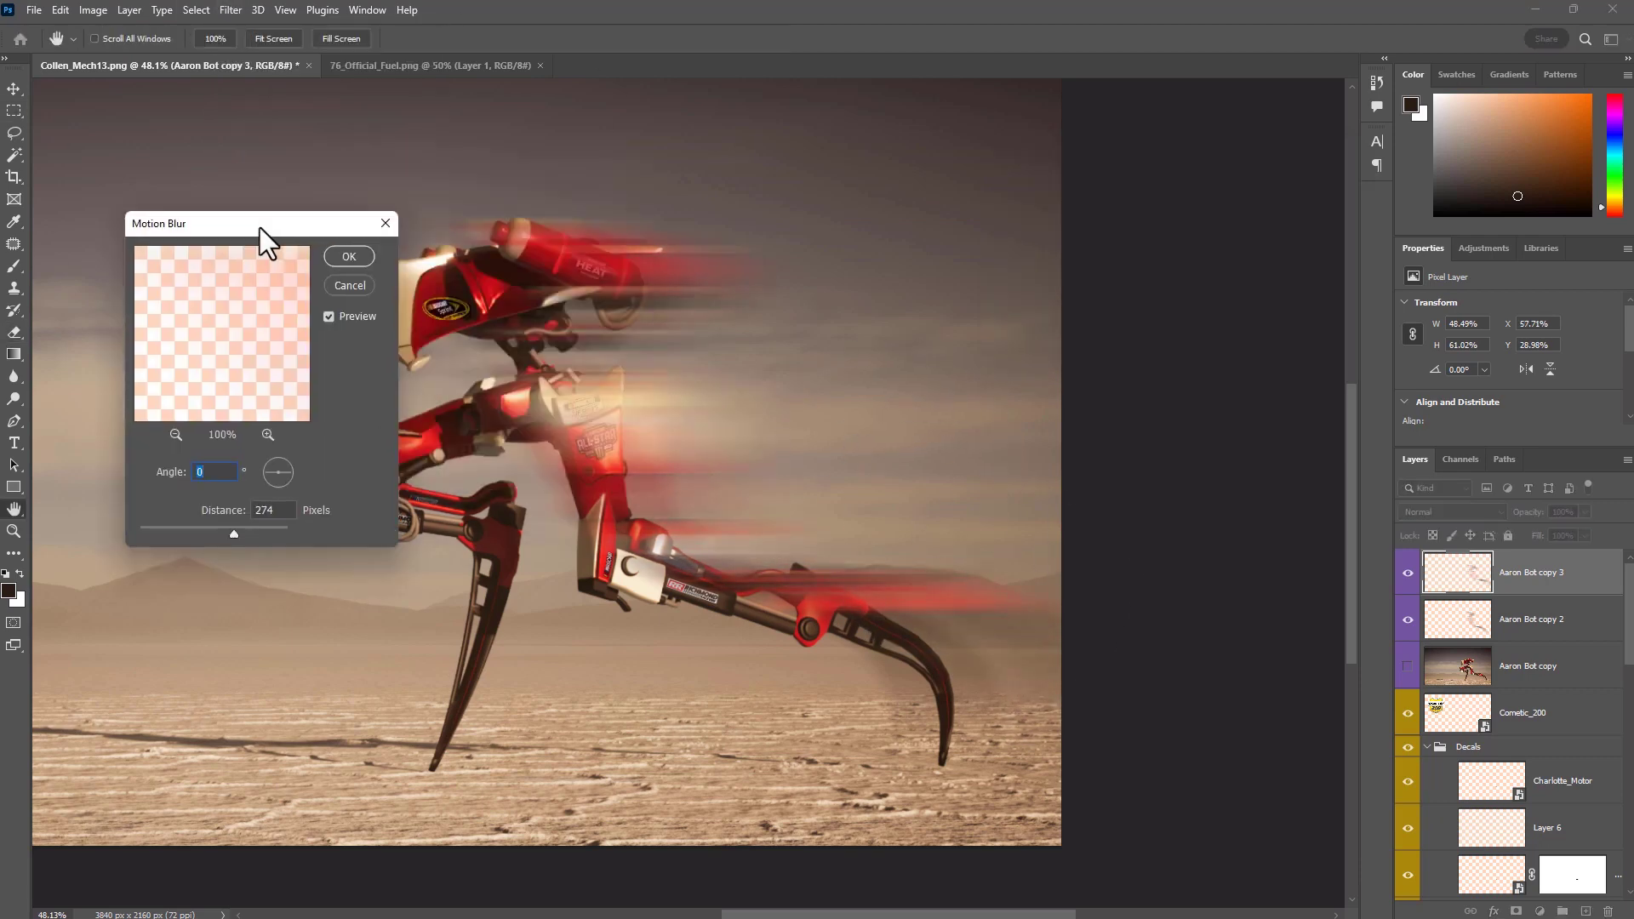
drag(259, 227, 246, 217)
drag(223, 524, 246, 524)
click(332, 248)
Set the opacity of Aaron Bot copy 3 to 40%
click(1583, 511)
drag(1587, 529, 1536, 527)
scroll(970, 584, down, 4)
scroll(970, 583, up, 4)
key(v)
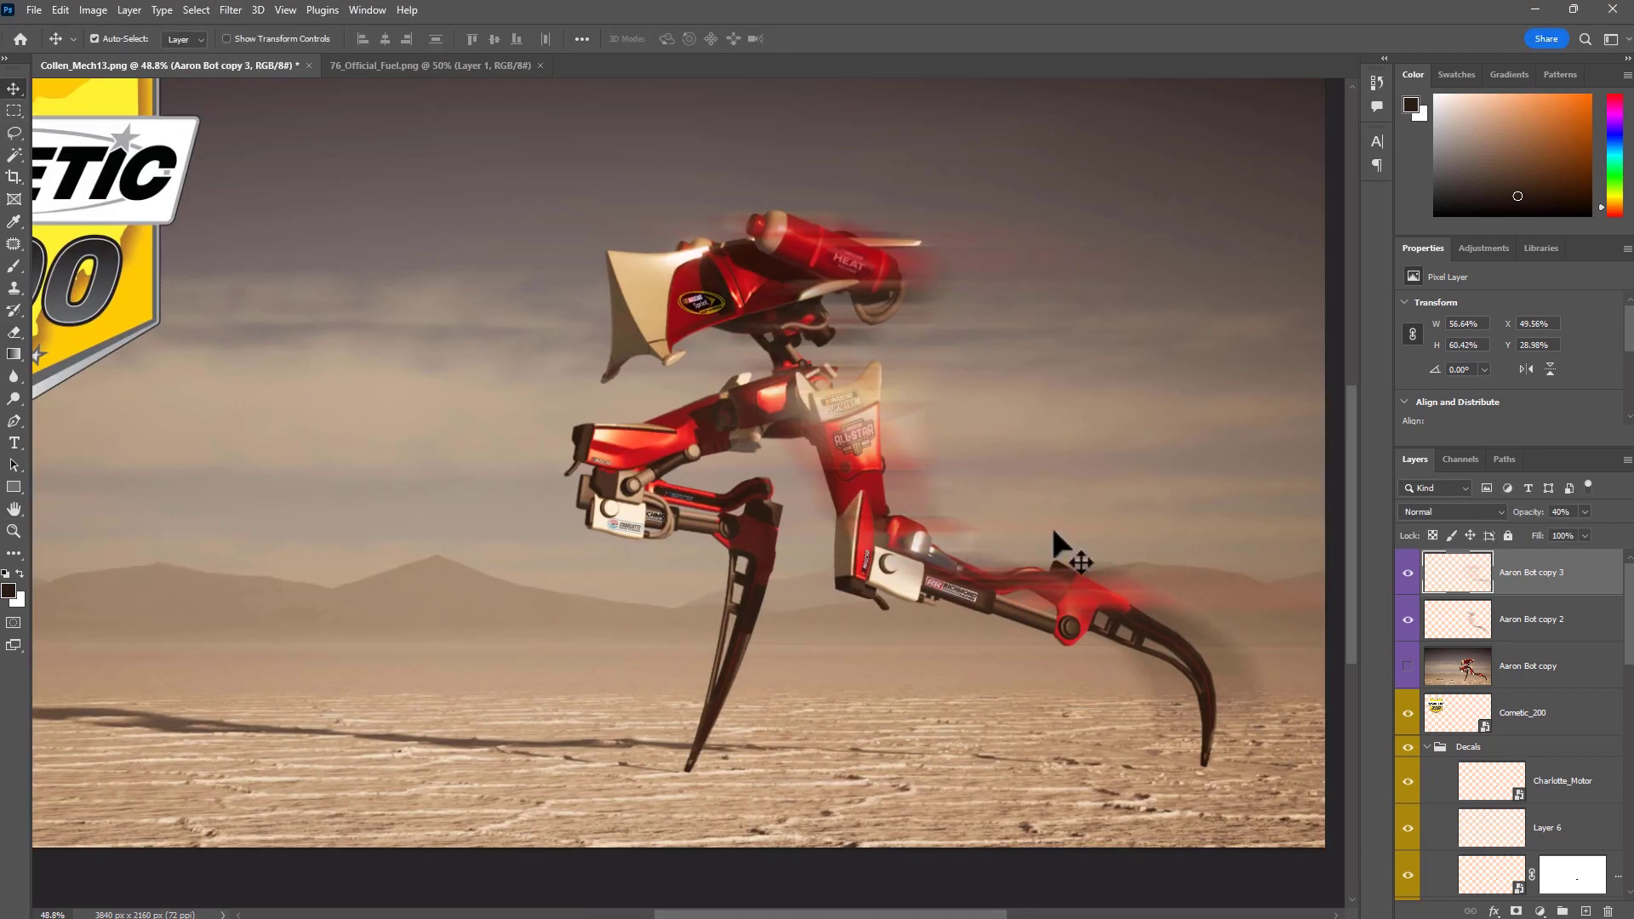
drag(1051, 527, 962, 512)
Lasso the rear leg's blur on Aaron Bot copy 2 and place a copy of it over the front leg
click(1531, 618)
key(l)
mouse_move(1041, 454)
mouse_down()
mouse_move(1111, 832)
mouse_move(1191, 544)
mouse_up()
drag(1063, 646, 708, 668)
Rotate and reposition the copied blur so it trails the front leg, apply the transform, and deselect
key(ctrl+t)
drag(842, 817, 806, 860)
drag(776, 619, 742, 579)
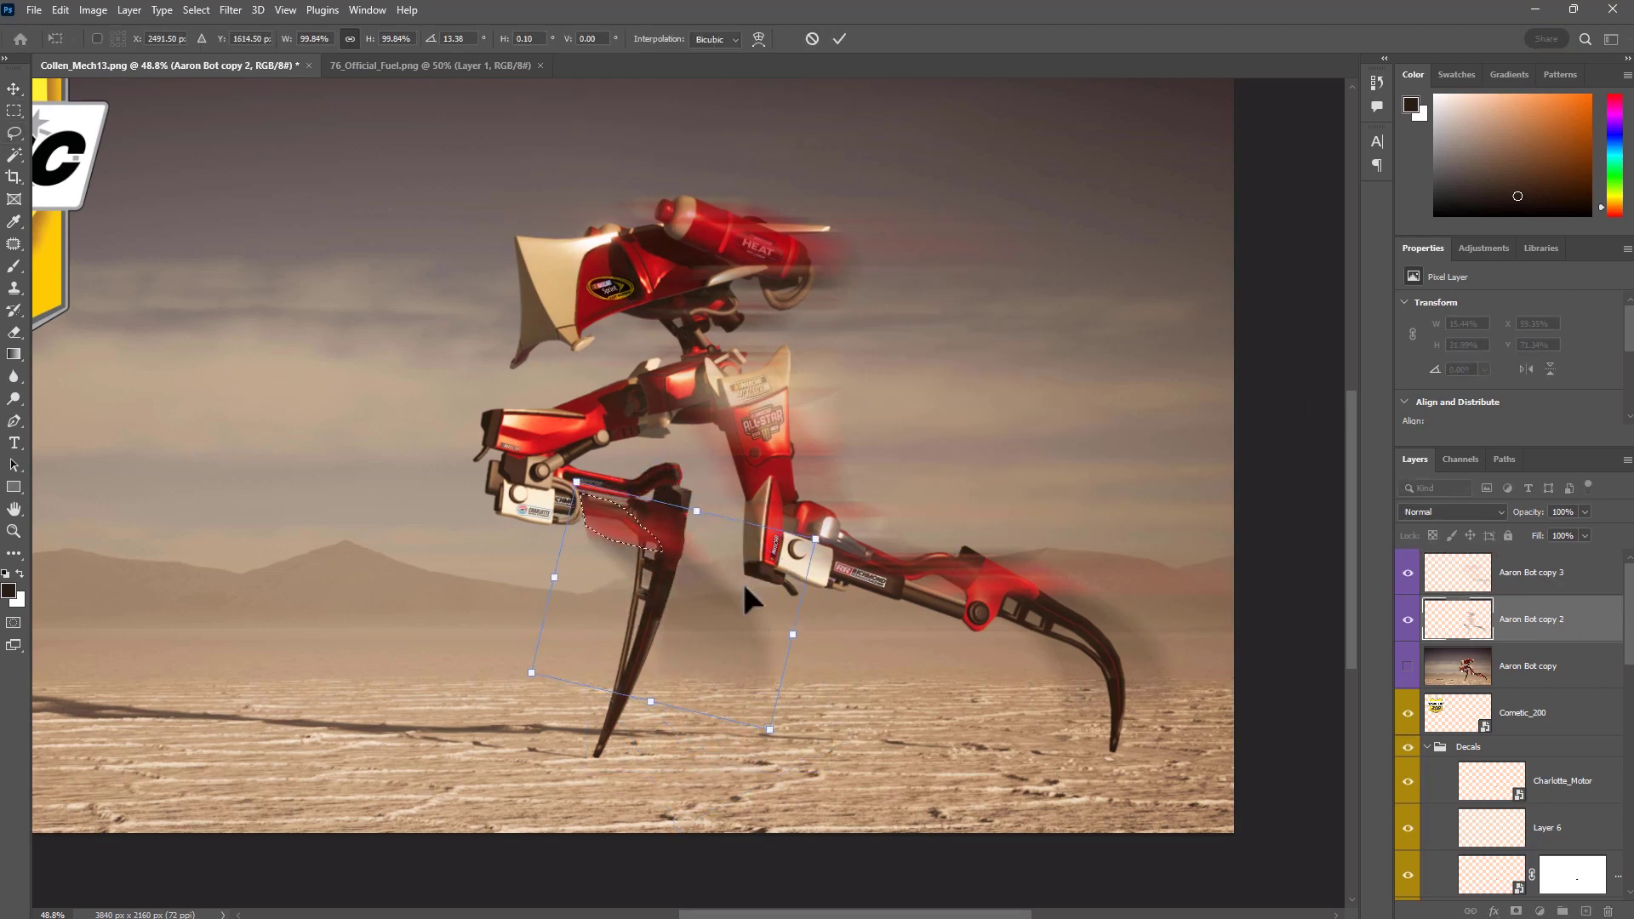
drag(795, 758, 698, 800)
drag(659, 621, 640, 616)
drag(810, 625, 851, 536)
key(Return)
key(ctrl+d)
key(e)
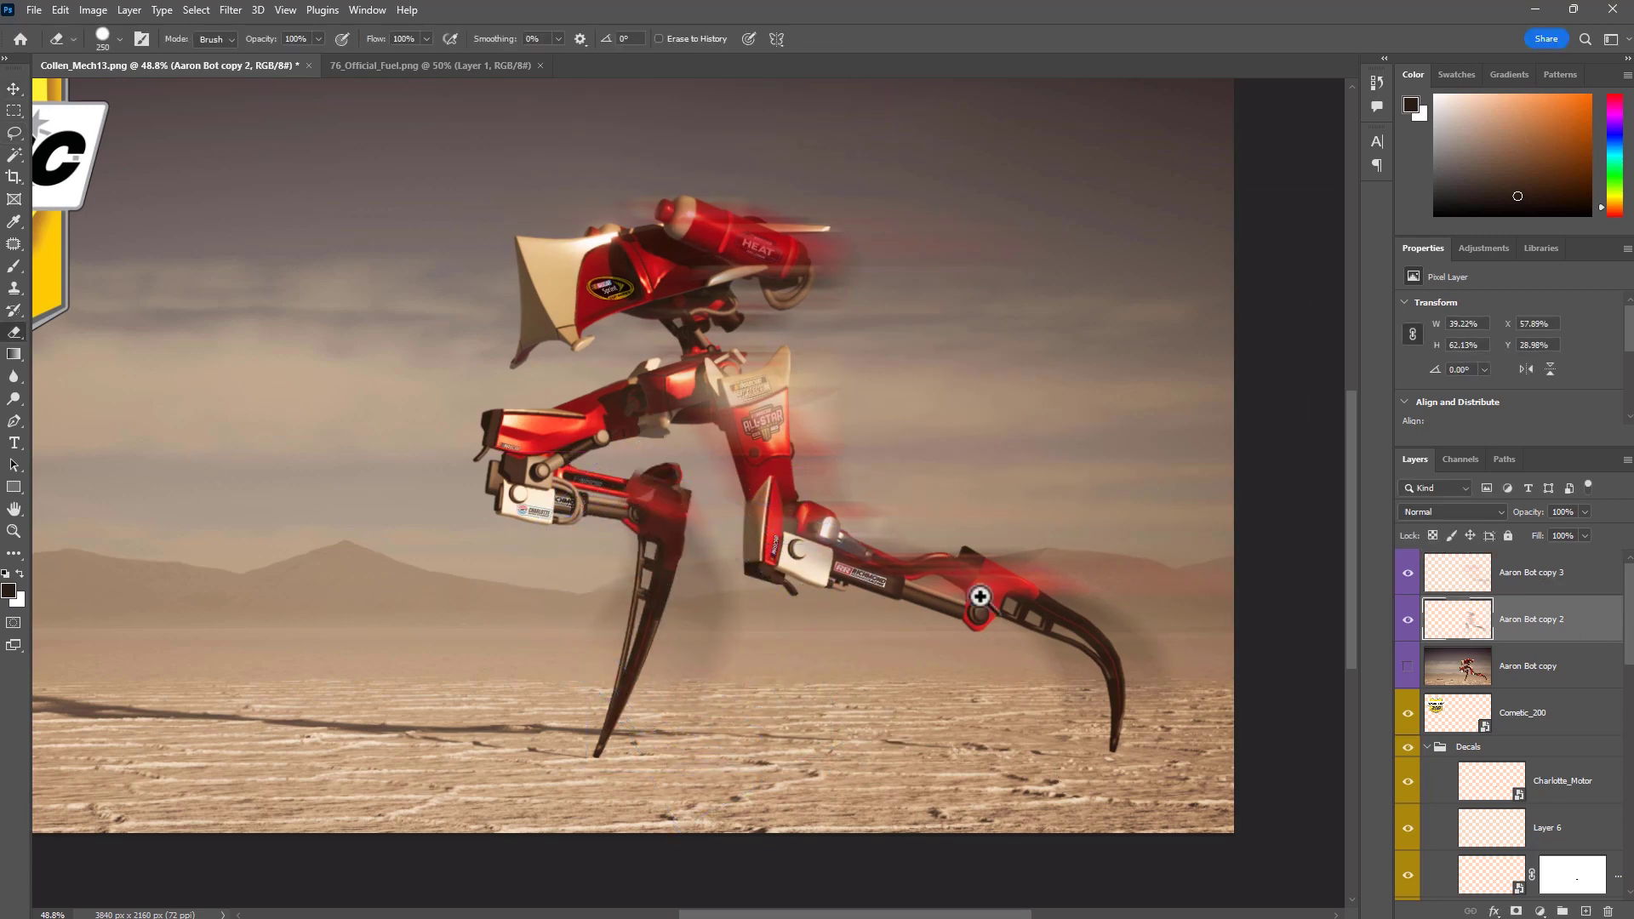
Merge the two motion blur layers, Aaron Bot copy 2 and Aaron Bot copy 3, into one layer
drag(986, 599, 963, 580)
key(ctrl+0)
key(f)
key(f)
key(ctrl+0)
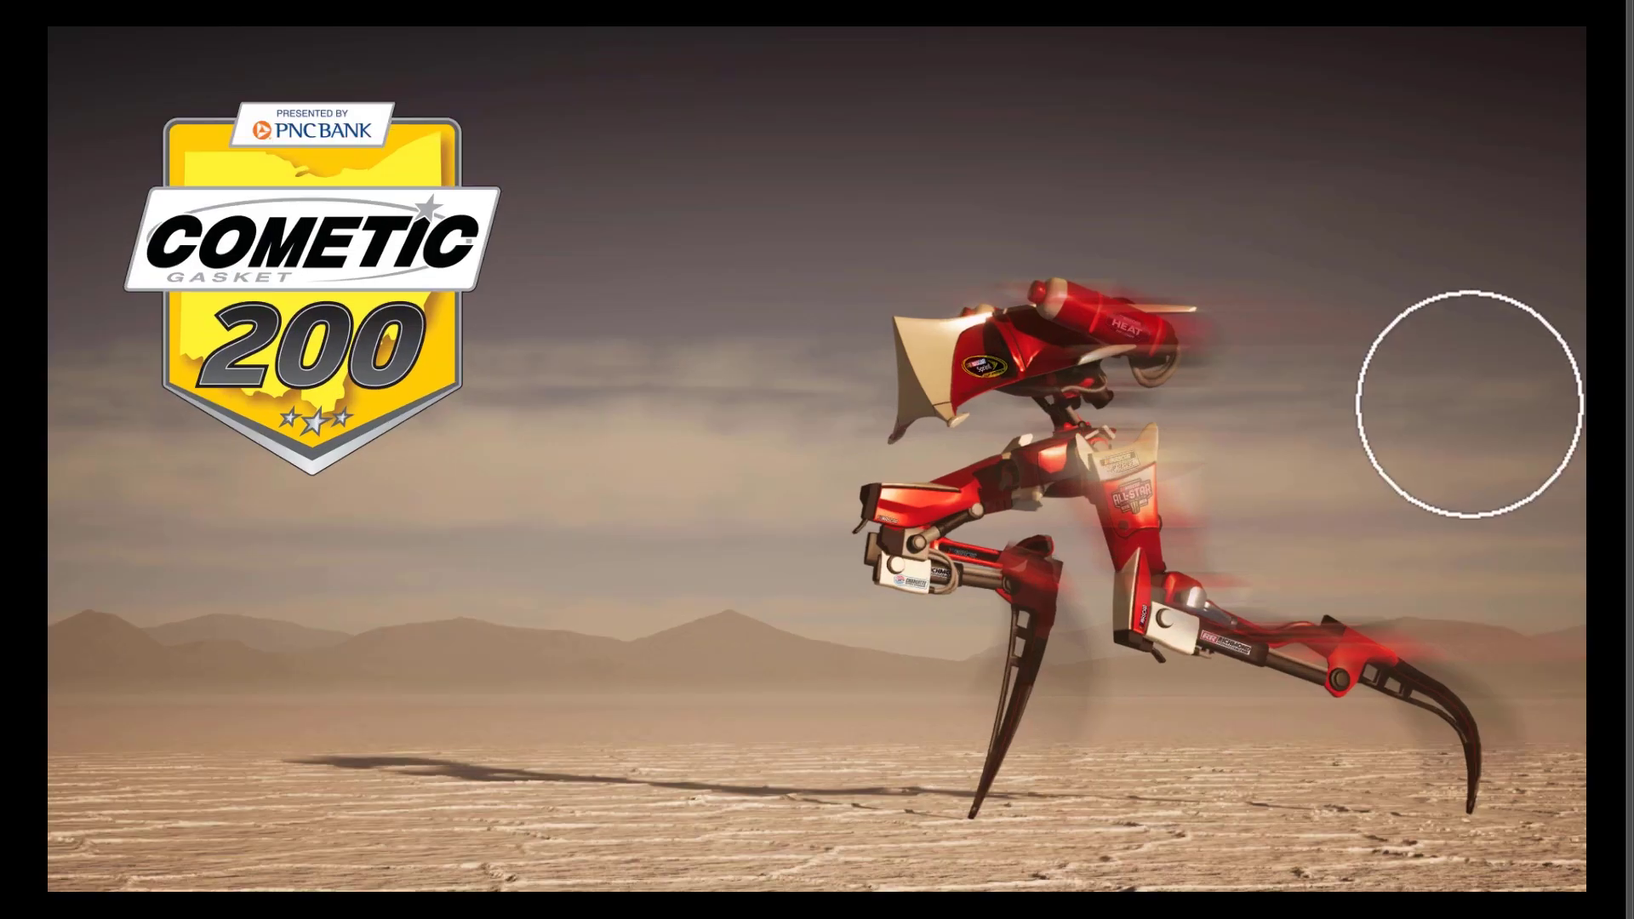
key(Tab)
shift+click(1519, 580)
key(ctrl+e)
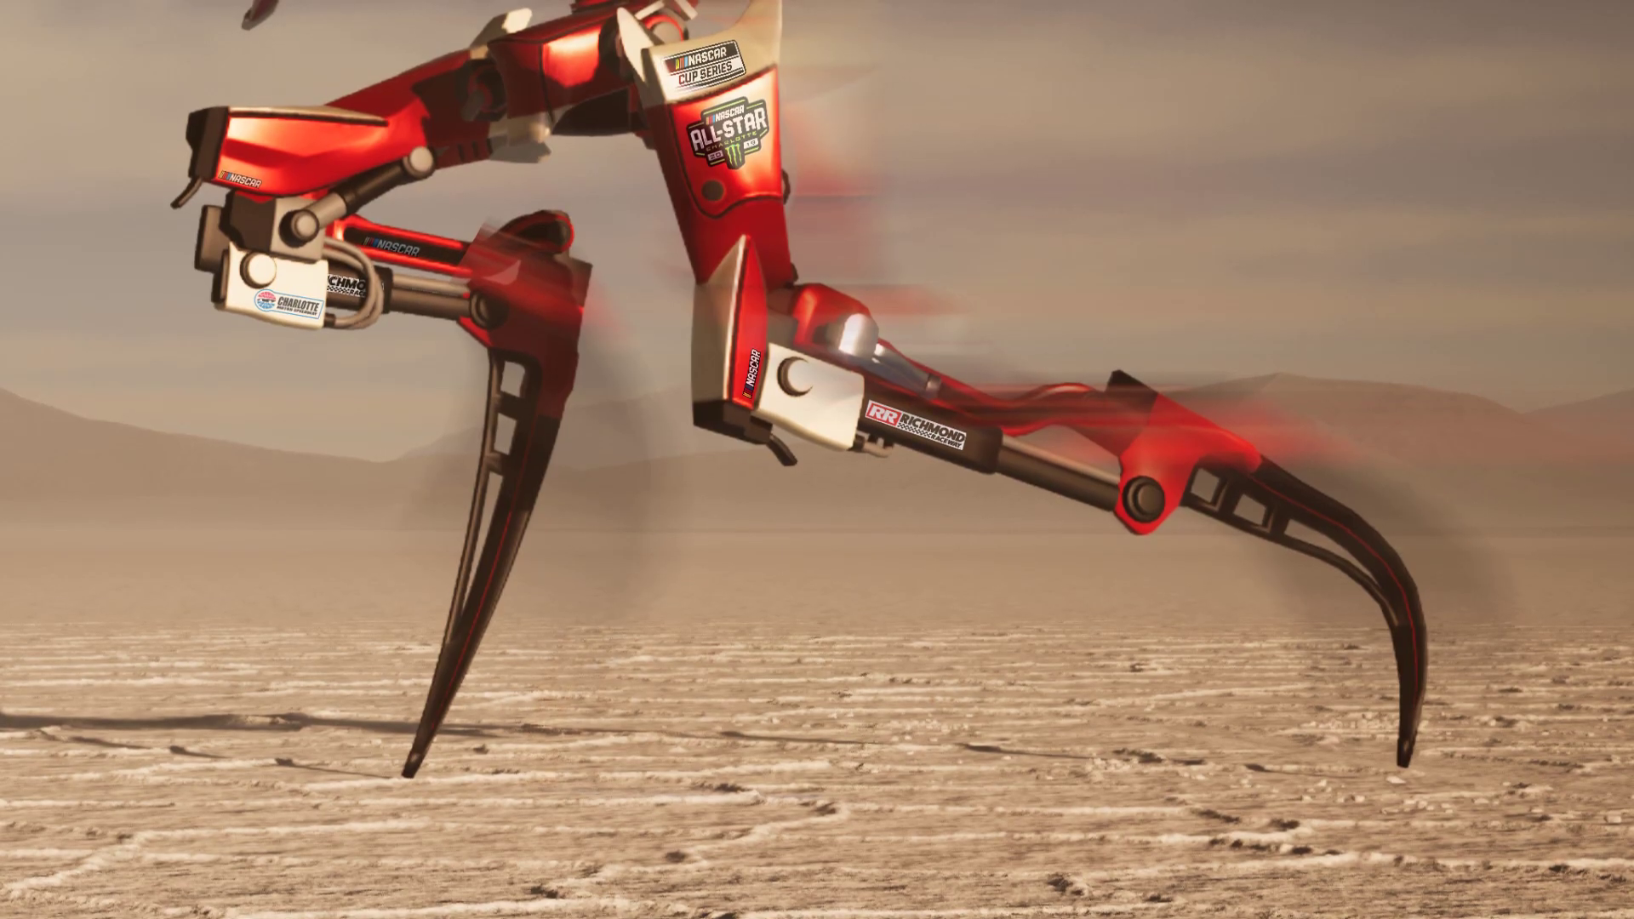